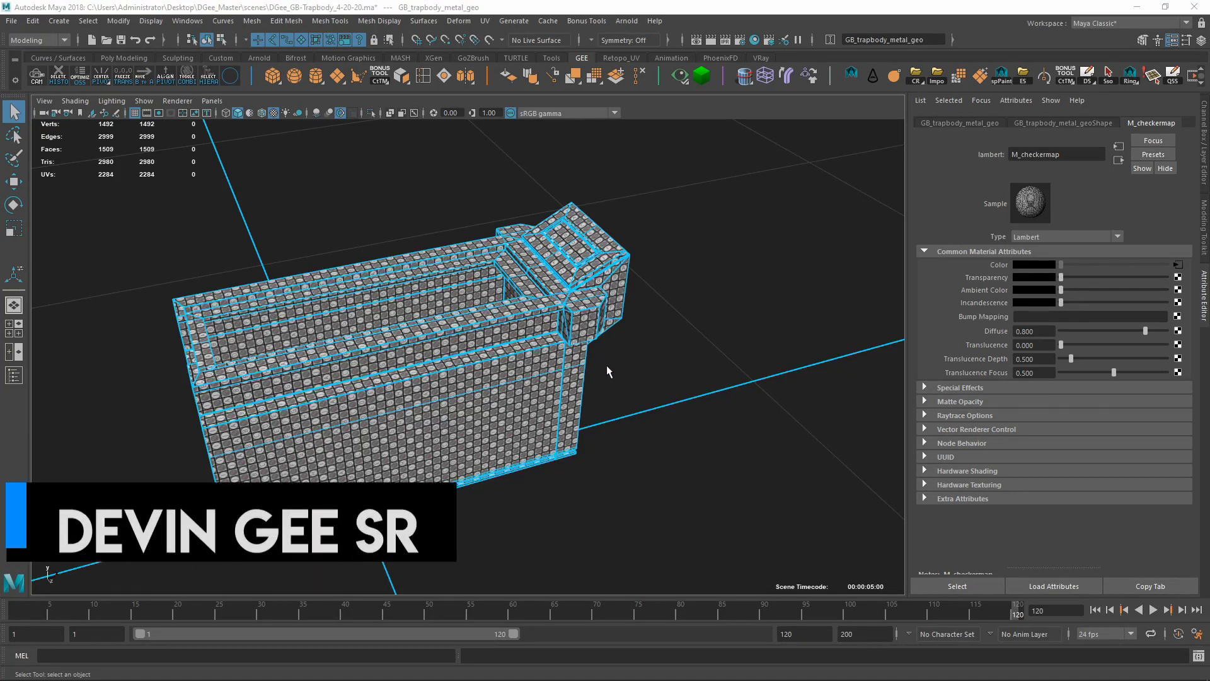
Switch the workspace from Maya Classic to UV Editing for the trap body mesh
left_click_drag(607, 402, 486, 358, "alt")
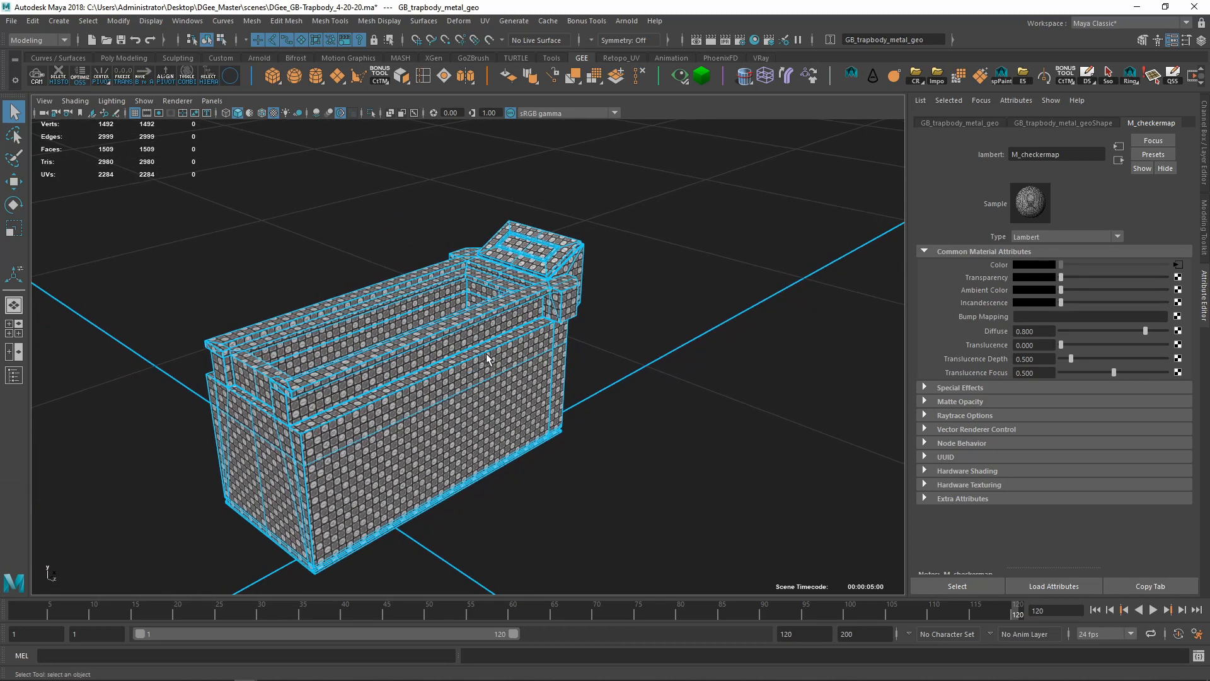
left_click(1094, 23)
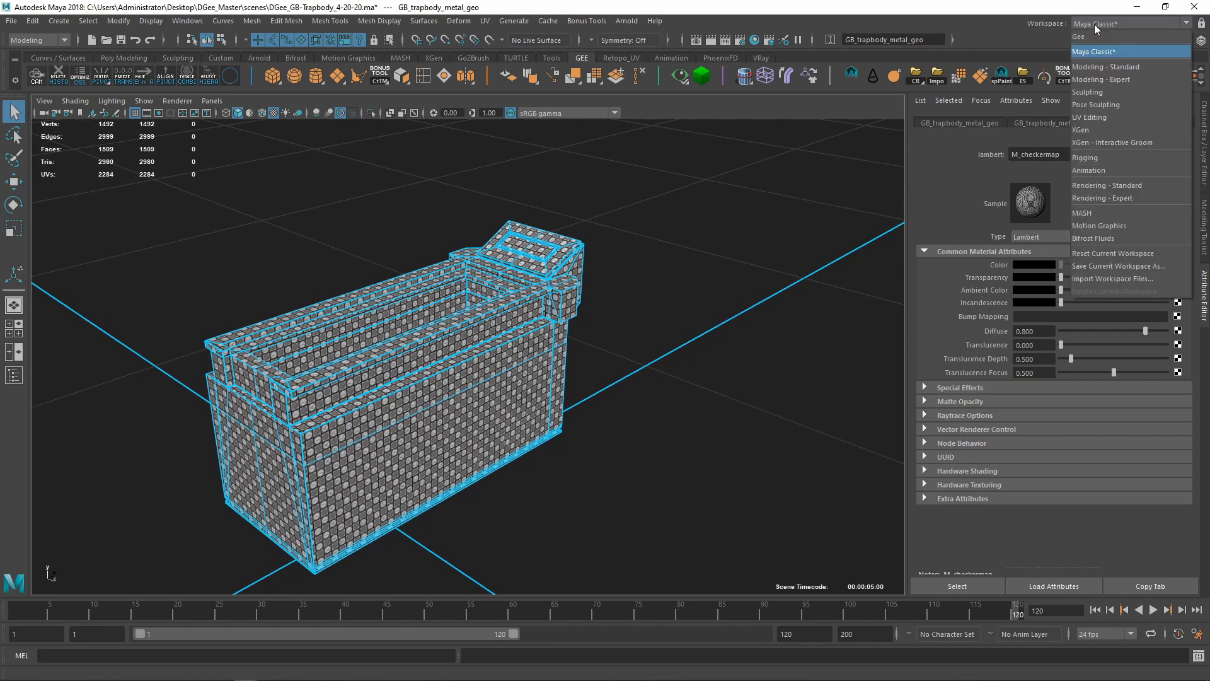
left_click(1089, 119)
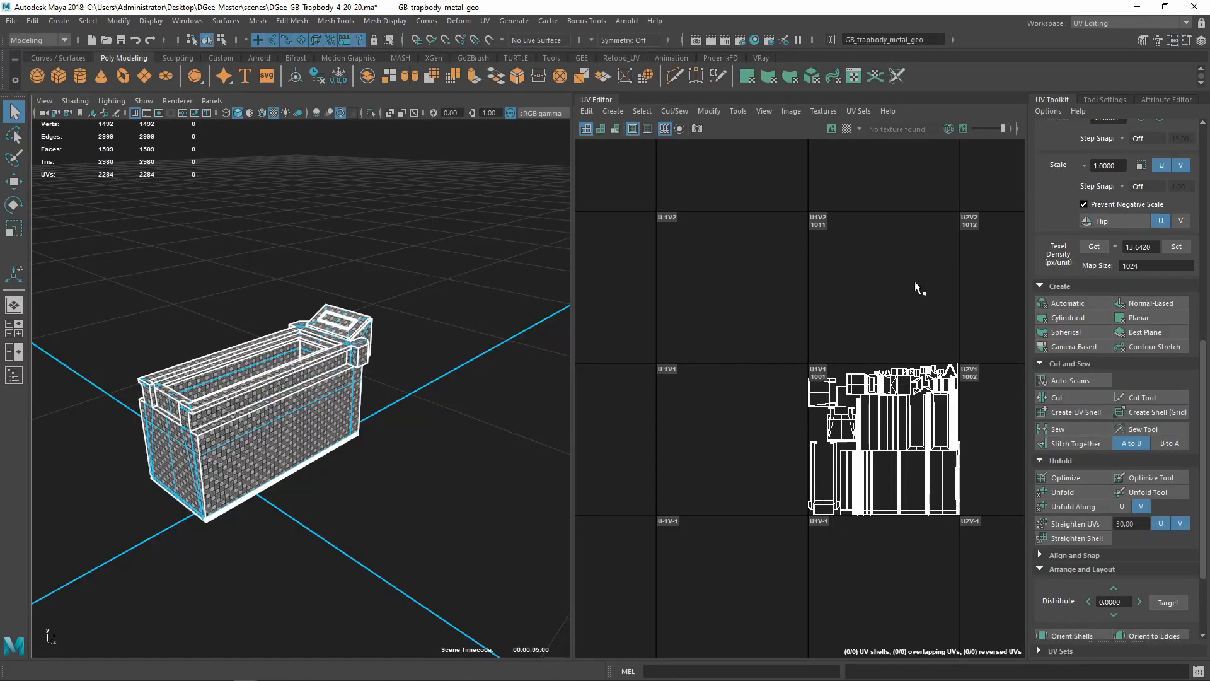
Examine the trap body's existing UV layout alongside the 3D model
left_click_drag(426, 373, 384, 381, "alt")
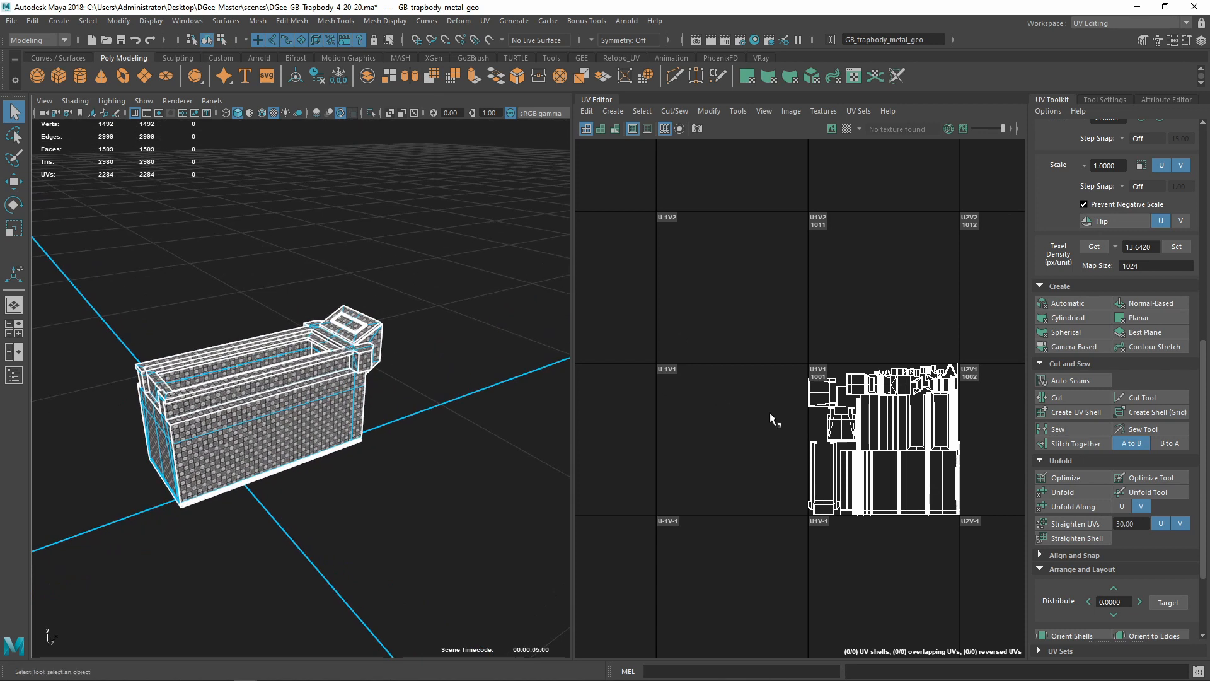
scroll(769, 412, "up", 6)
scroll(758, 409, "down", 1)
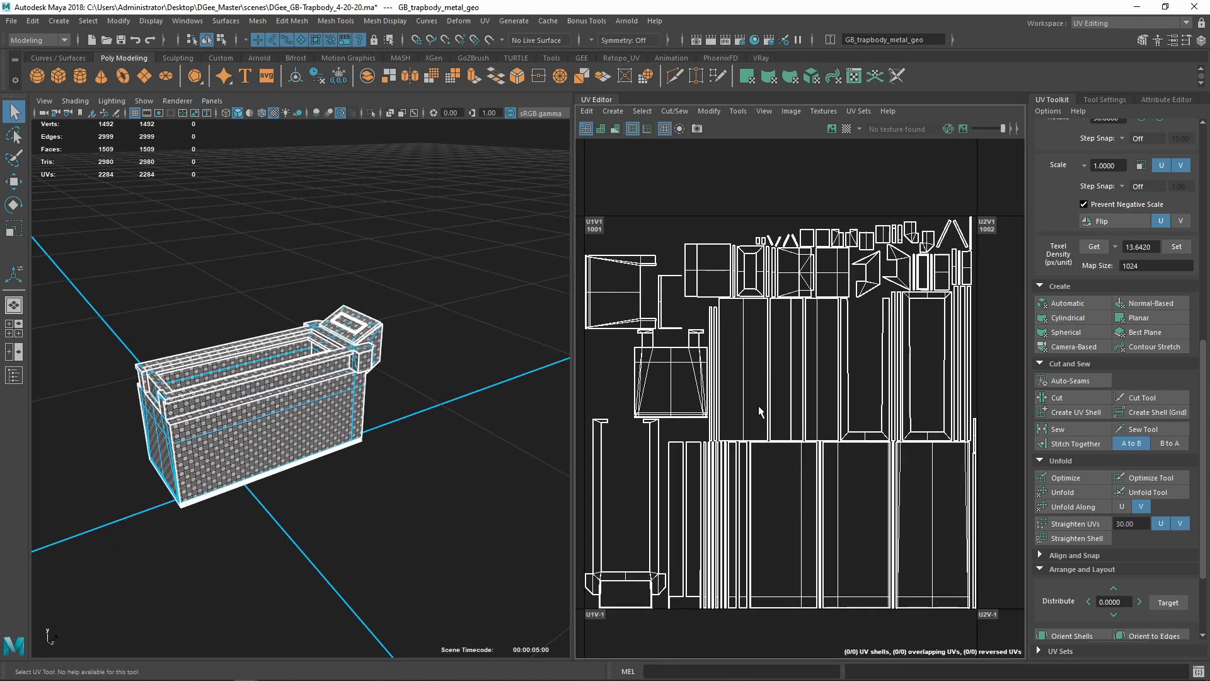
scroll(758, 406, "down", 1)
middle_click_drag(759, 407, 809, 402, "alt")
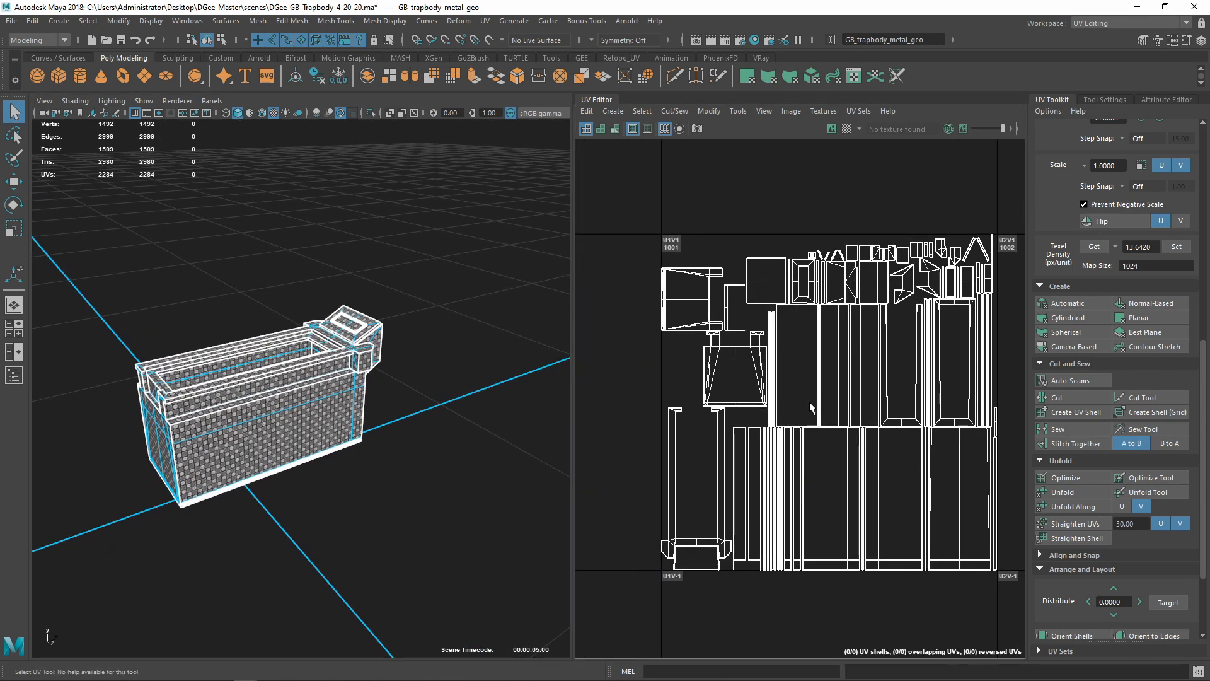
left_click_drag(338, 394, 297, 418, "alt")
scroll(694, 384, "down", 1)
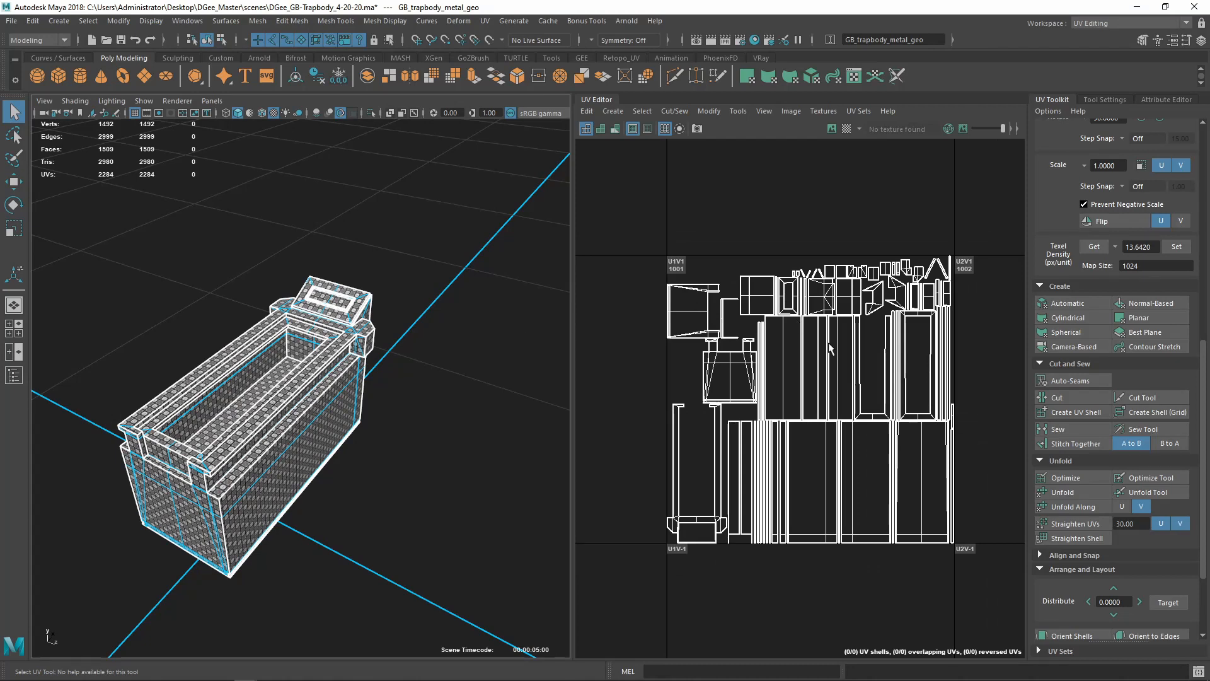
Replace the trap body's existing UVs with a Camera-Based projection of the whole mesh from an angled view
scroll(1136, 391, "up", 4)
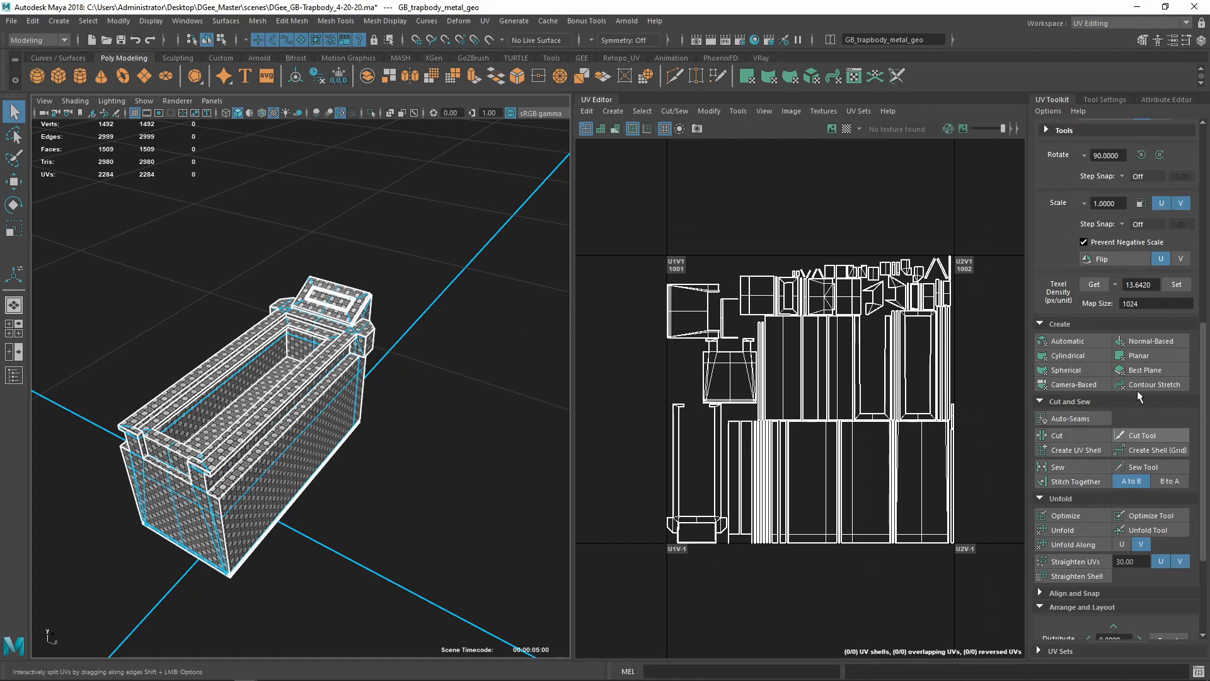
scroll(1137, 393, "down", 2)
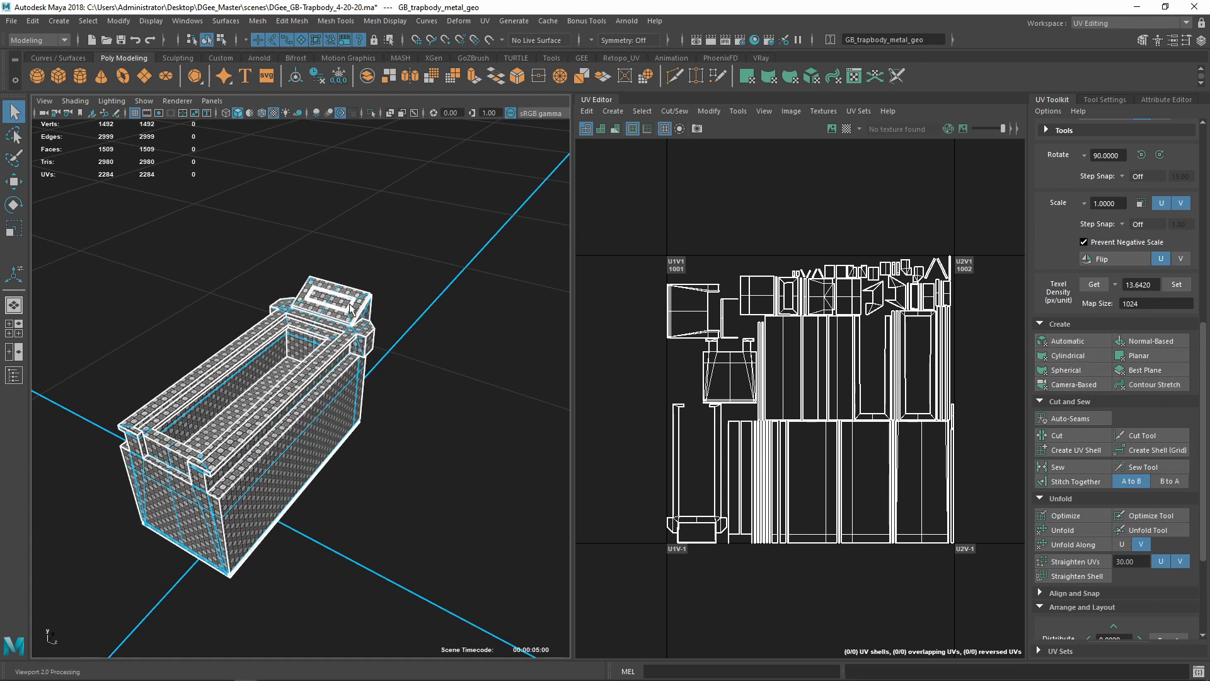
left_click(1069, 386)
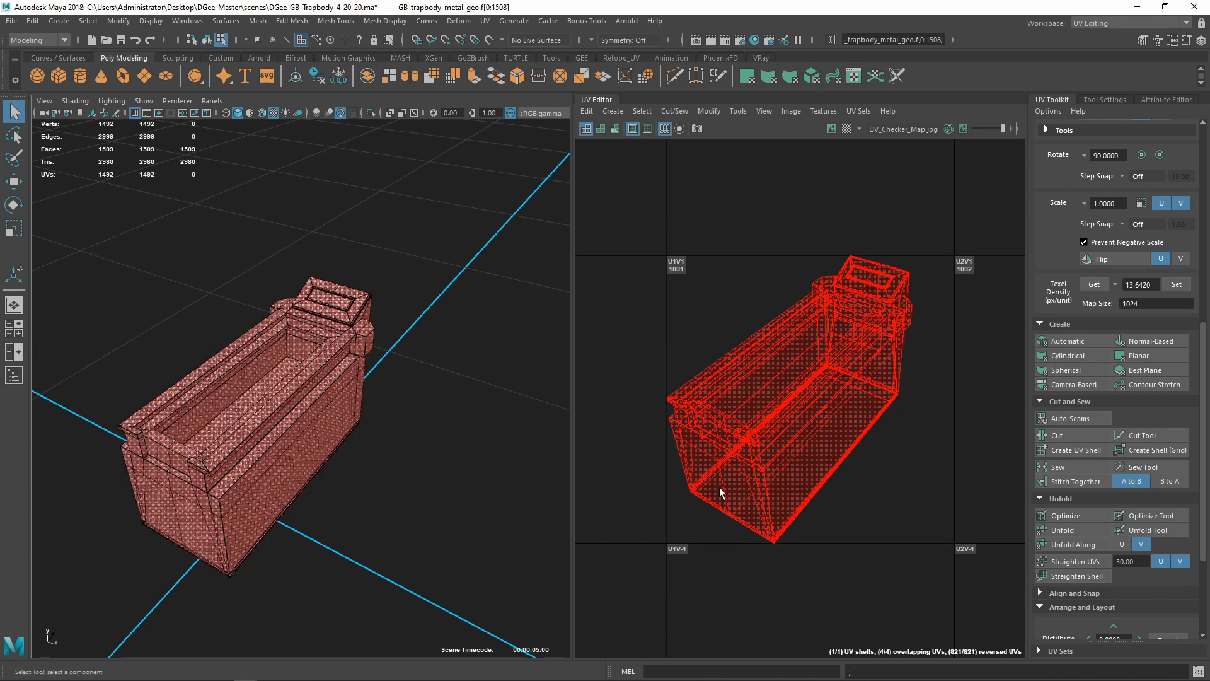
left_click_drag(425, 412, 548, 443, "alt")
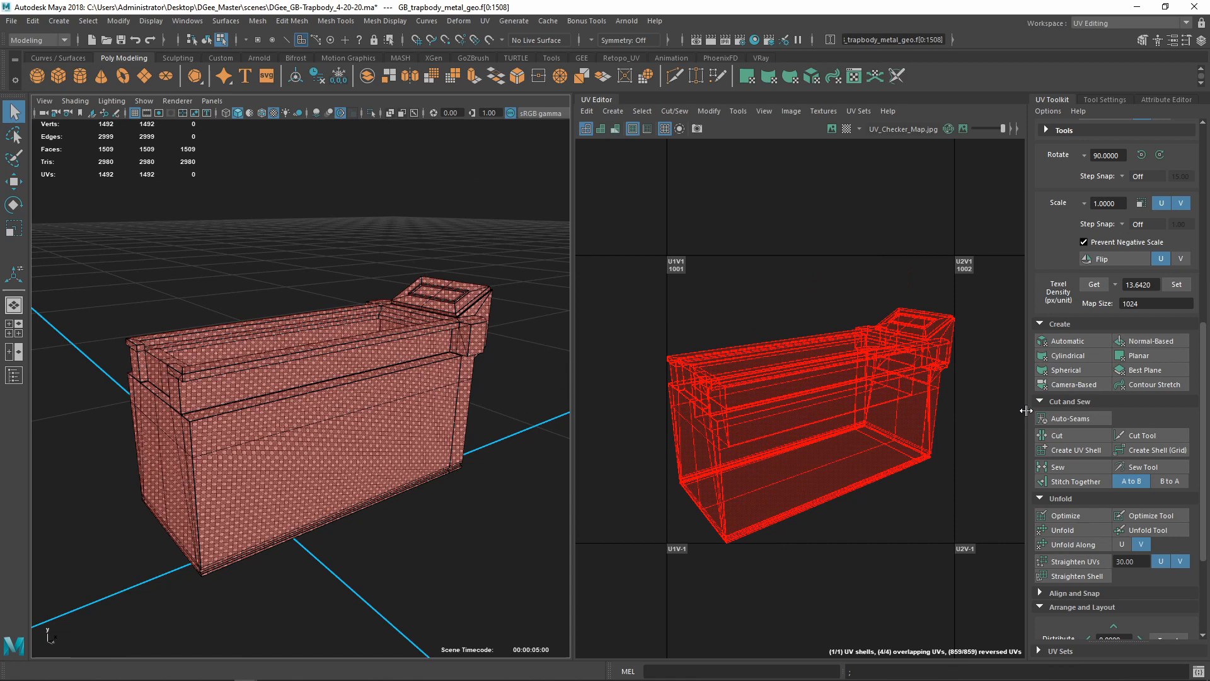
left_click_drag(404, 391, 378, 467, "alt")
left_click(1068, 385)
left_click(1076, 391)
Return to object selection mode and select the whole trap body mesh
left_click_drag(353, 416, 312, 414, "alt")
right_click_drag(397, 334, 417, 310)
left_click(418, 327)
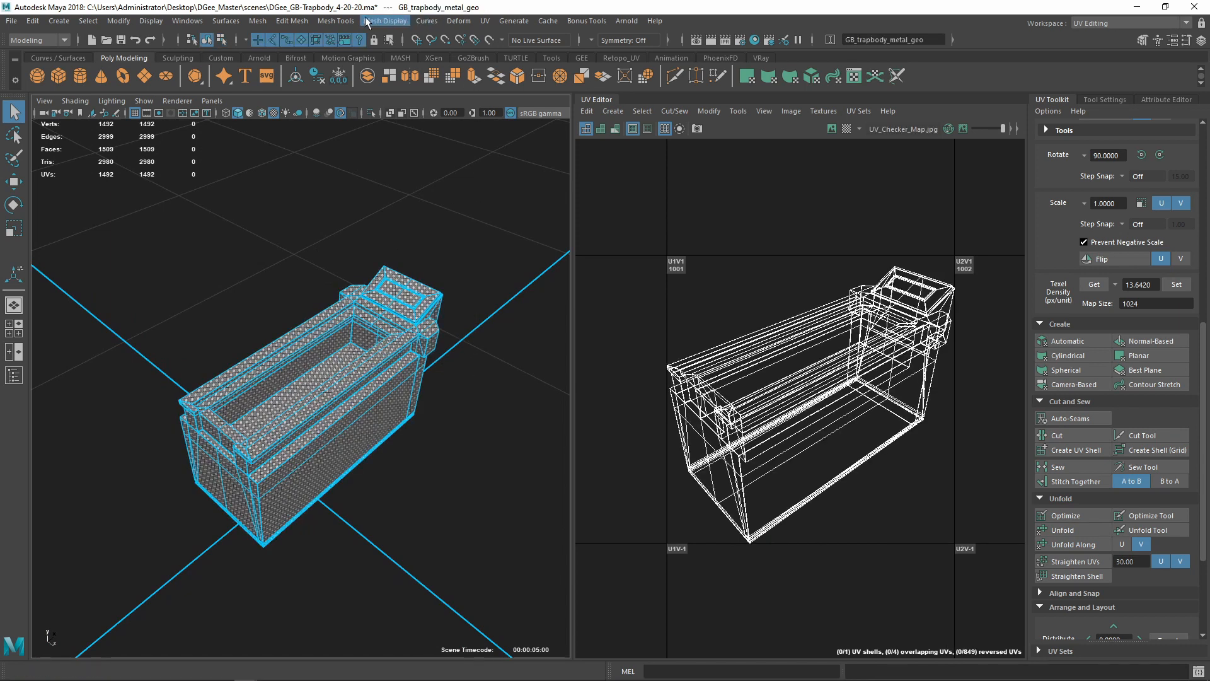
left_click(329, 21)
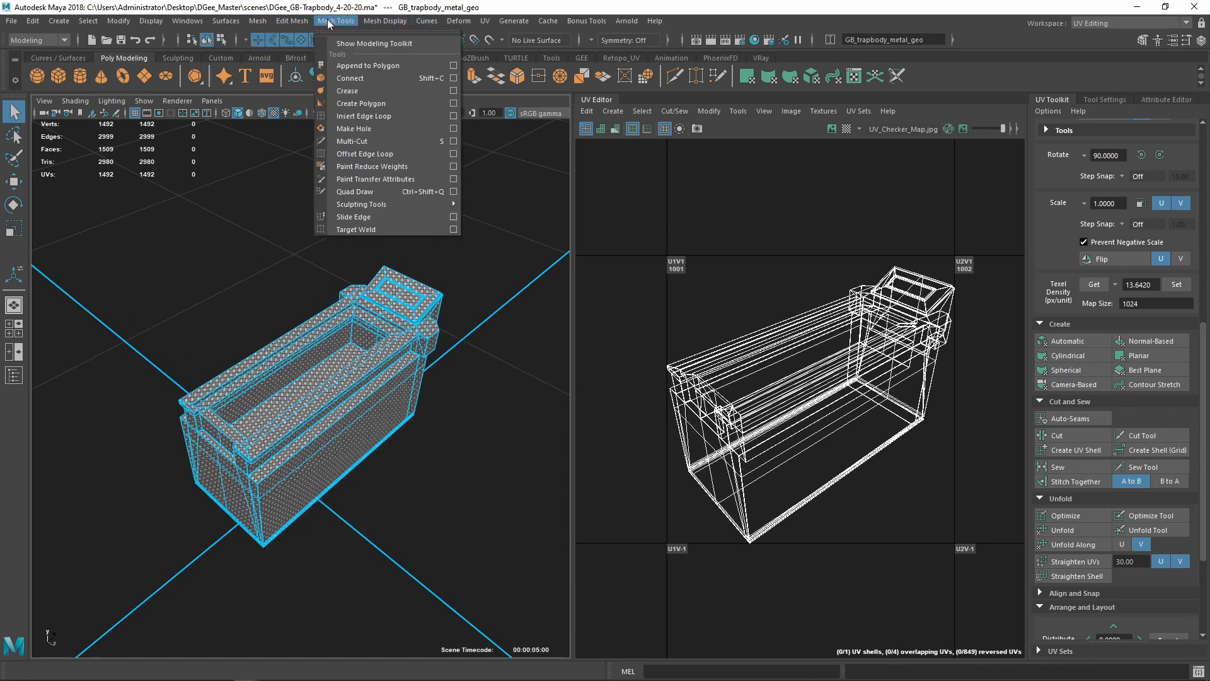
mouse_move(296, 20)
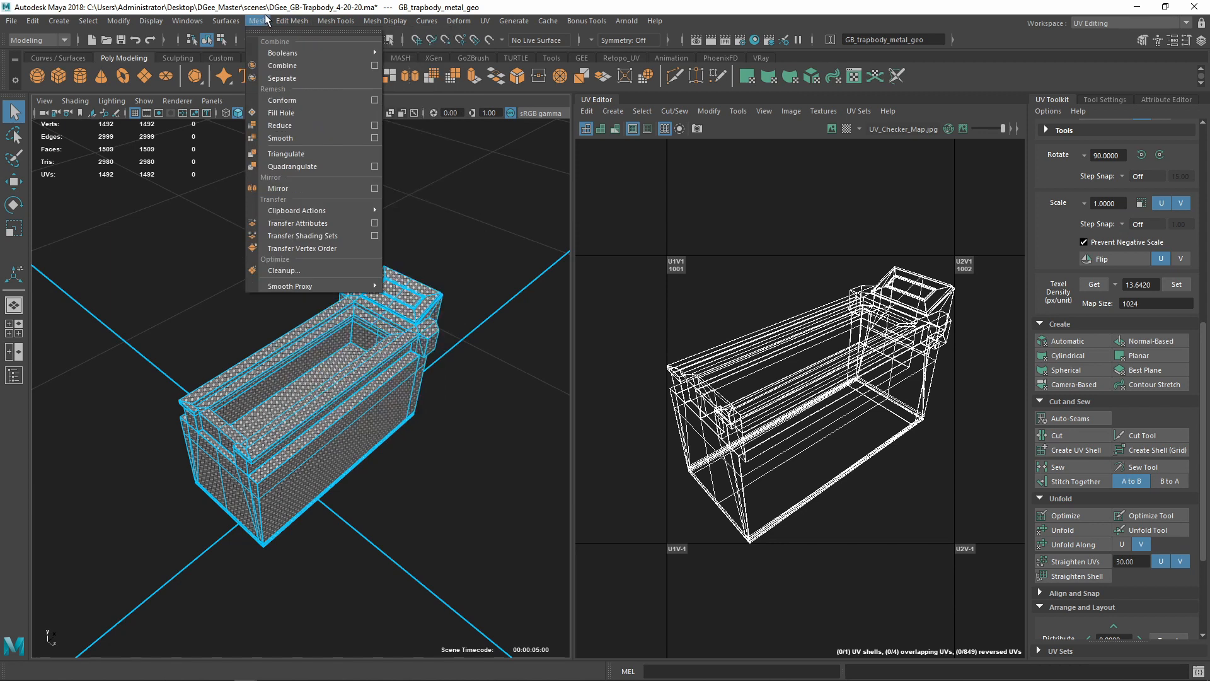
mouse_move(385, 22)
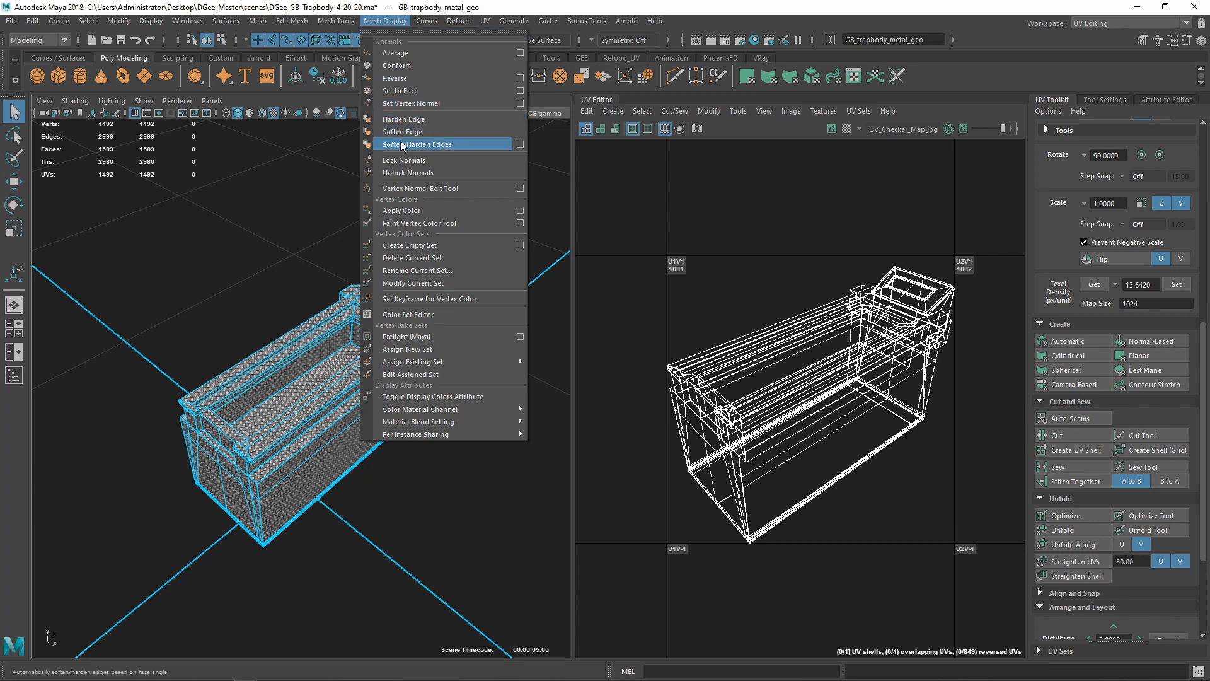
left_click(256, 172)
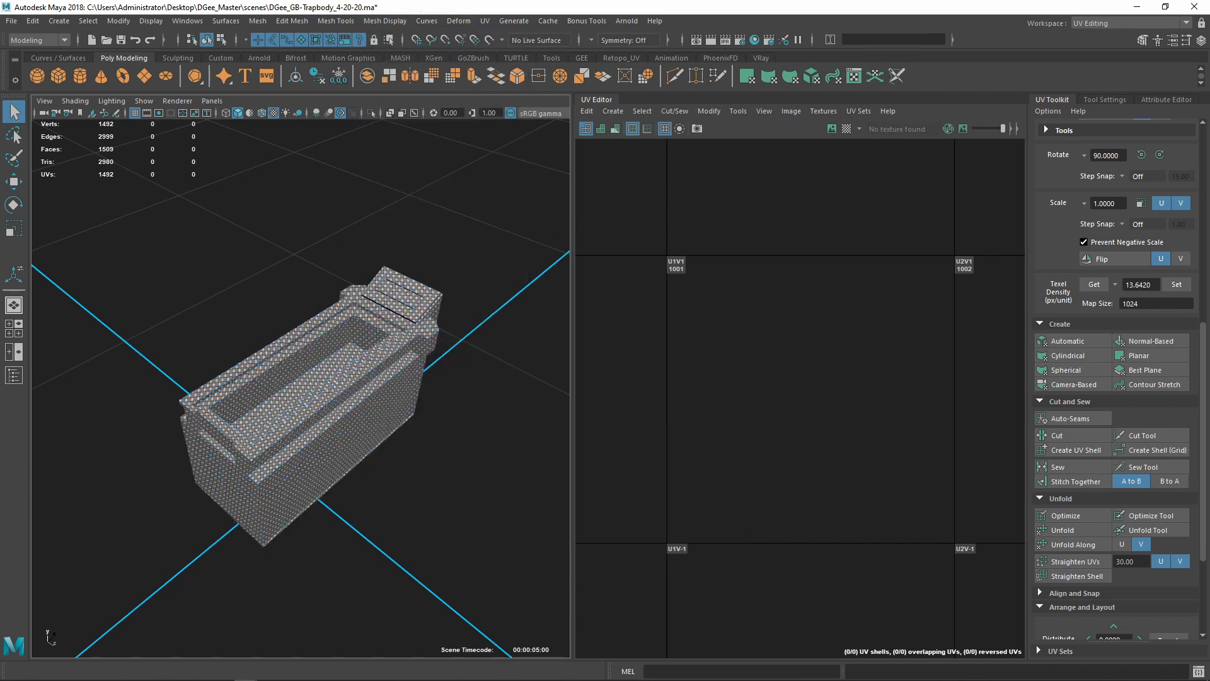
left_click(406, 333)
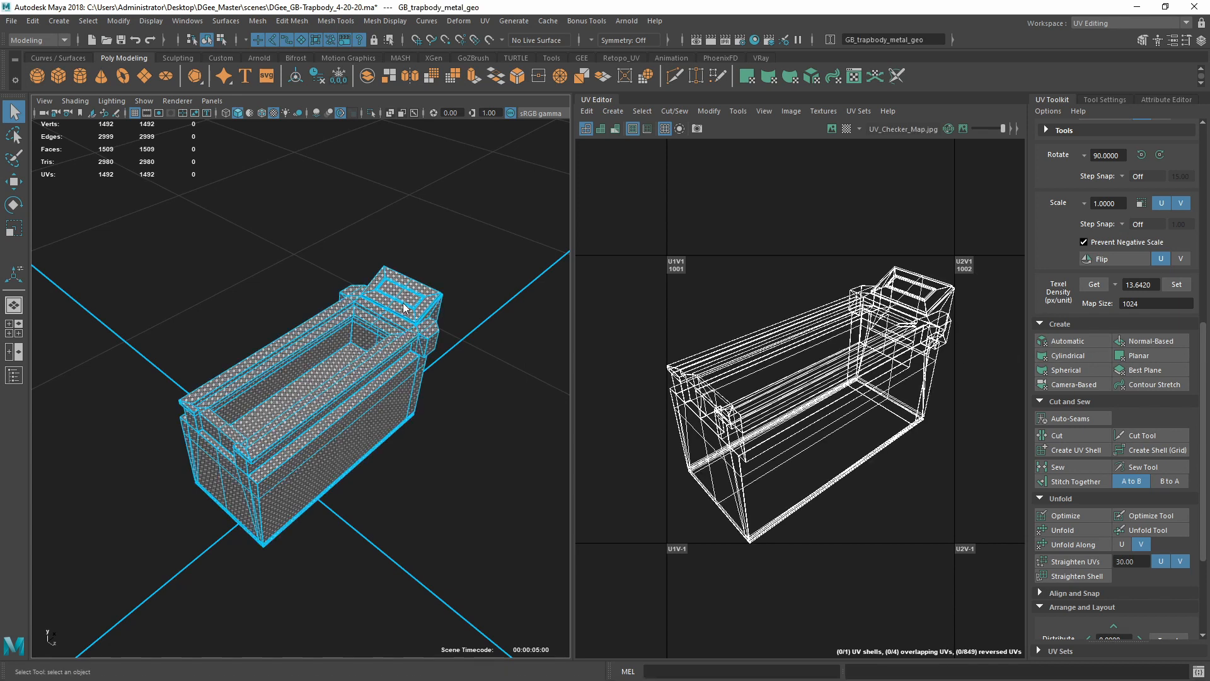
Reset the Soften/Harden Edges options and apply them to the trap body with a 30-degree angle
right_click_drag(403, 302, 441, 289)
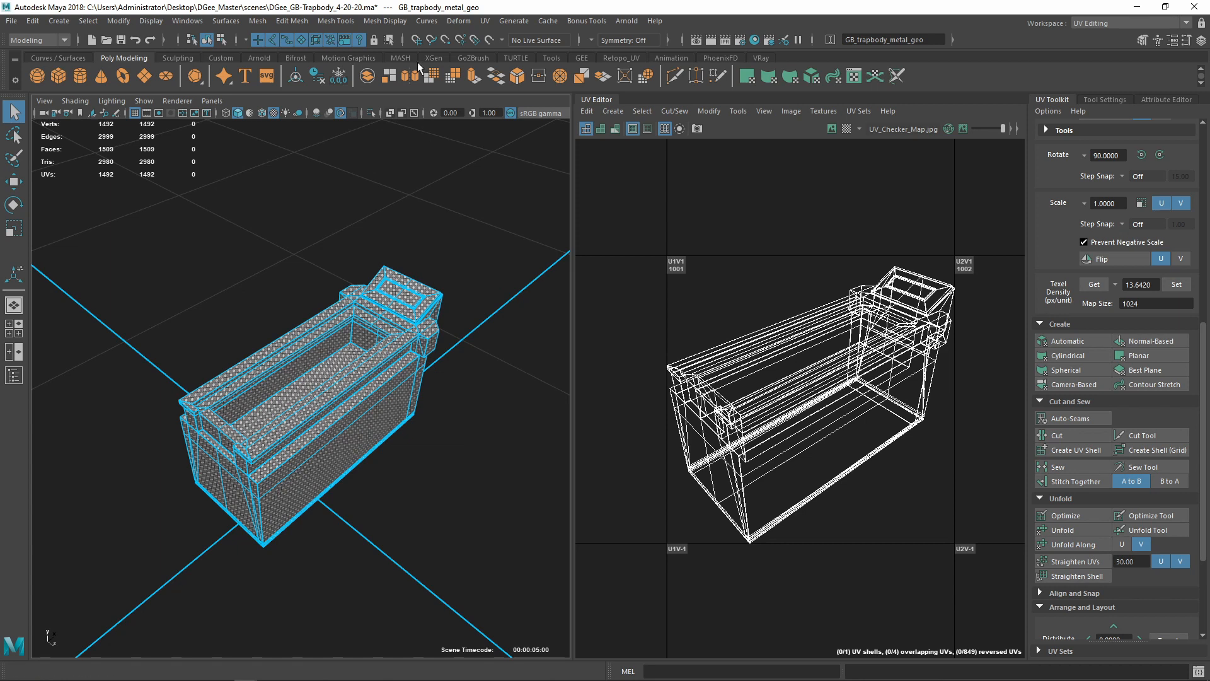
left_click(390, 17)
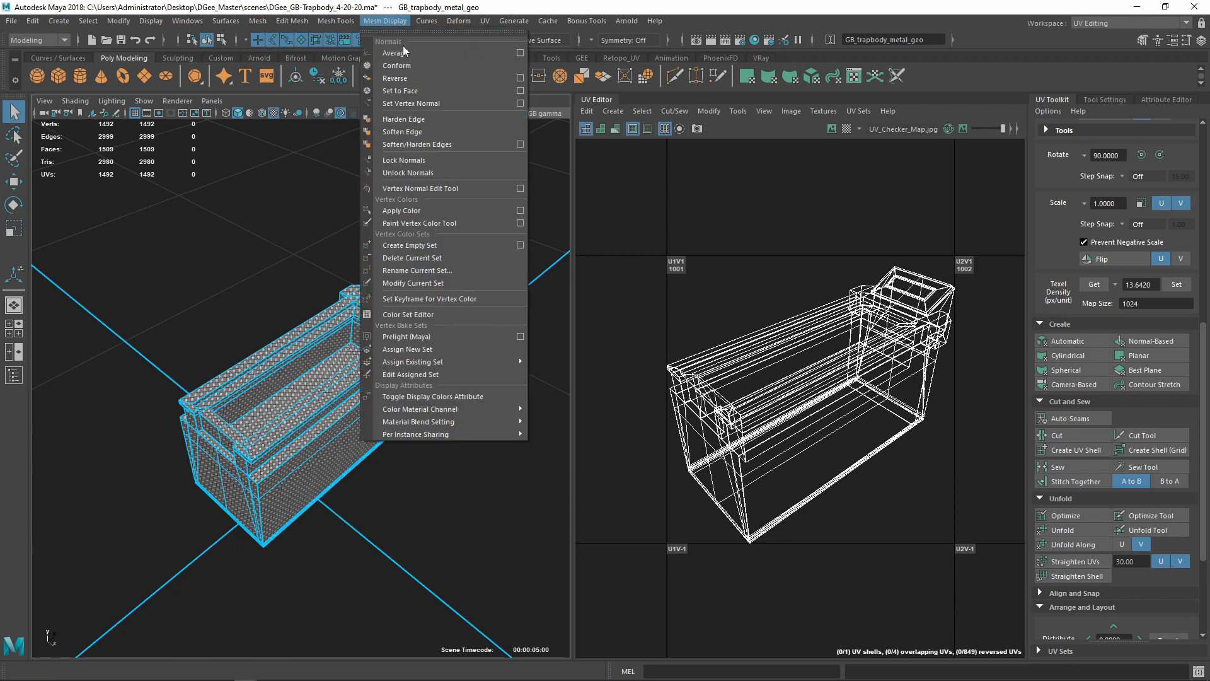
left_click(520, 144)
left_click_drag(697, 114, 527, 229)
left_click(469, 236)
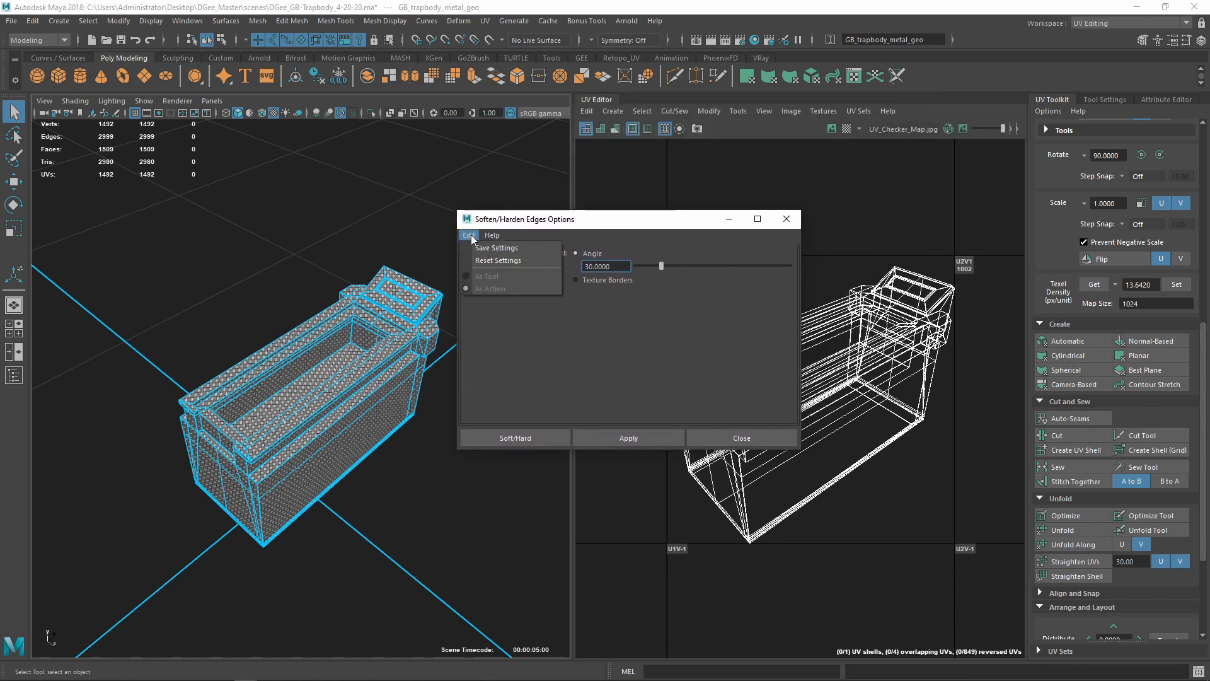
left_click(485, 259)
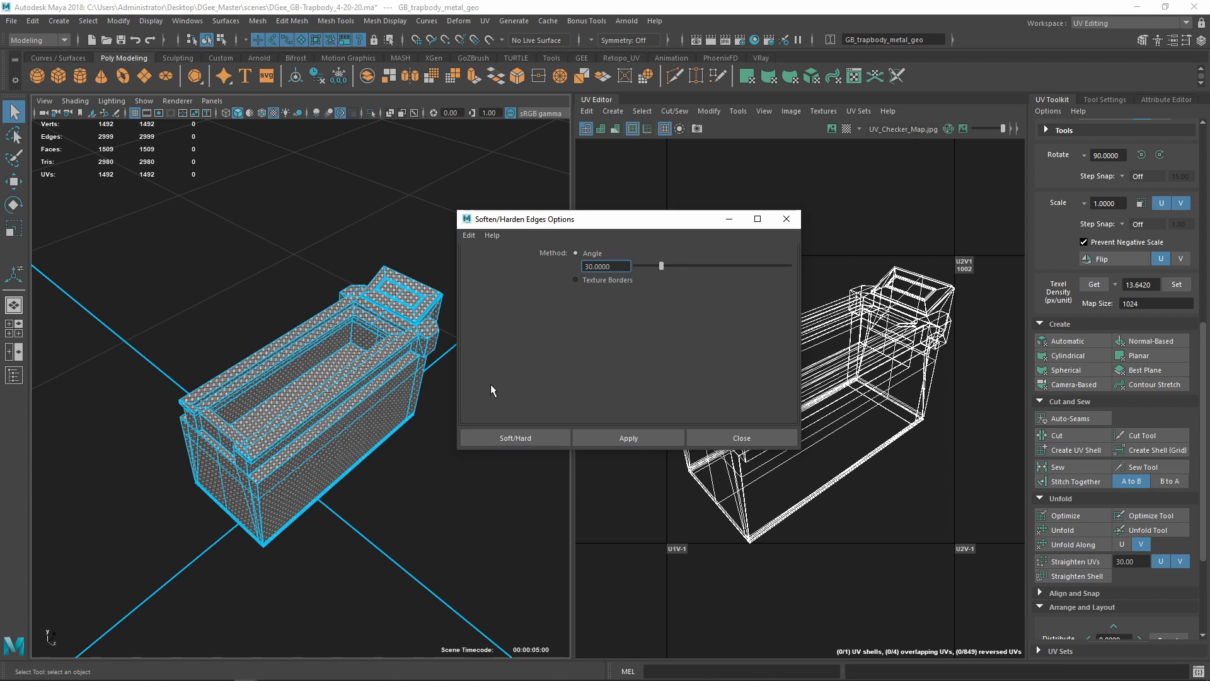
left_click(617, 438)
left_click(755, 444)
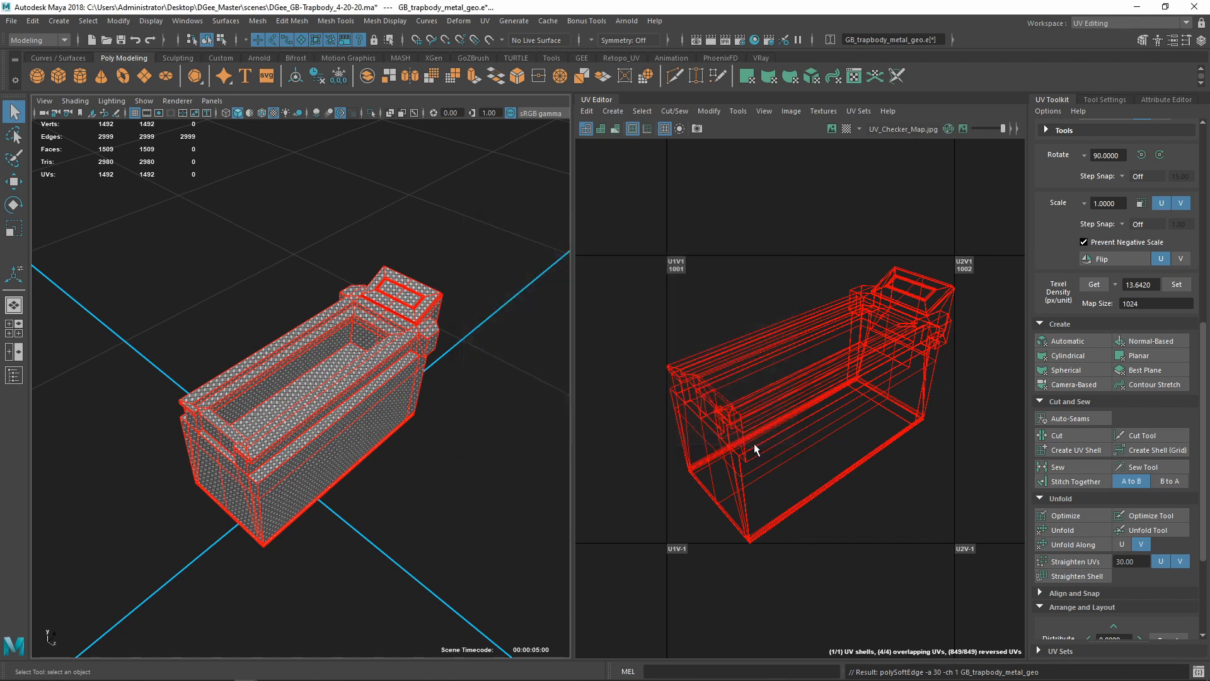
Cut UV seams across the trap body automatically with Auto-Seams
left_click_drag(392, 414, 447, 407, "alt")
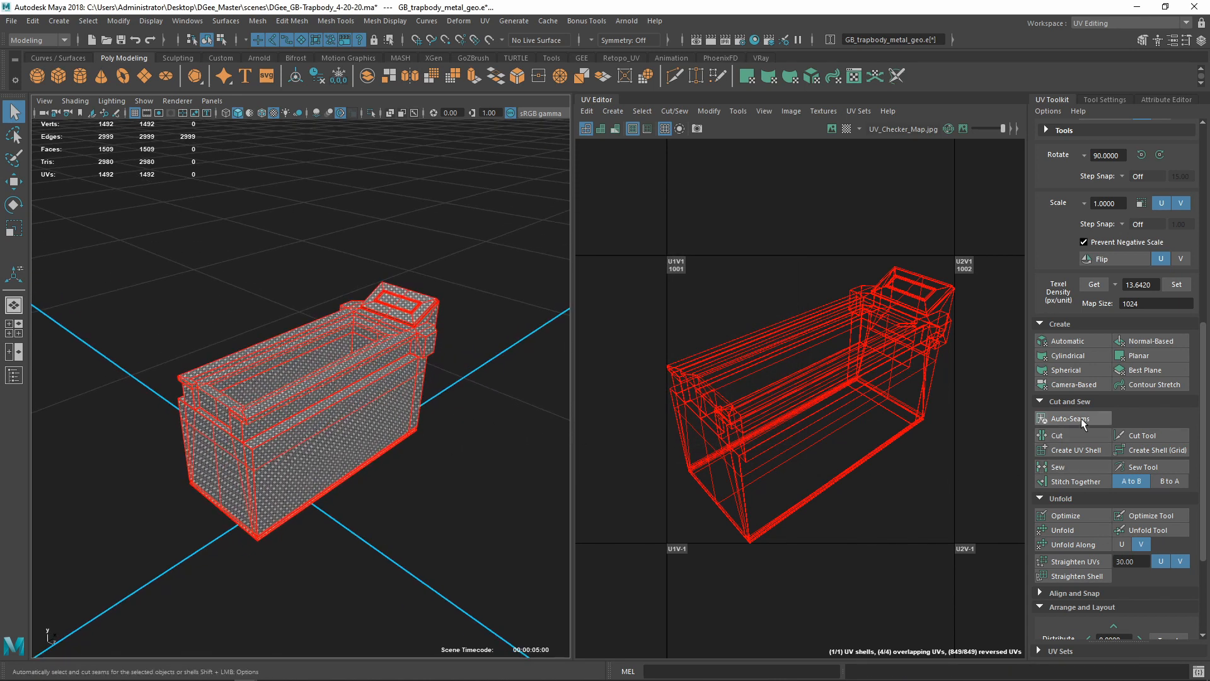
left_click(1083, 424)
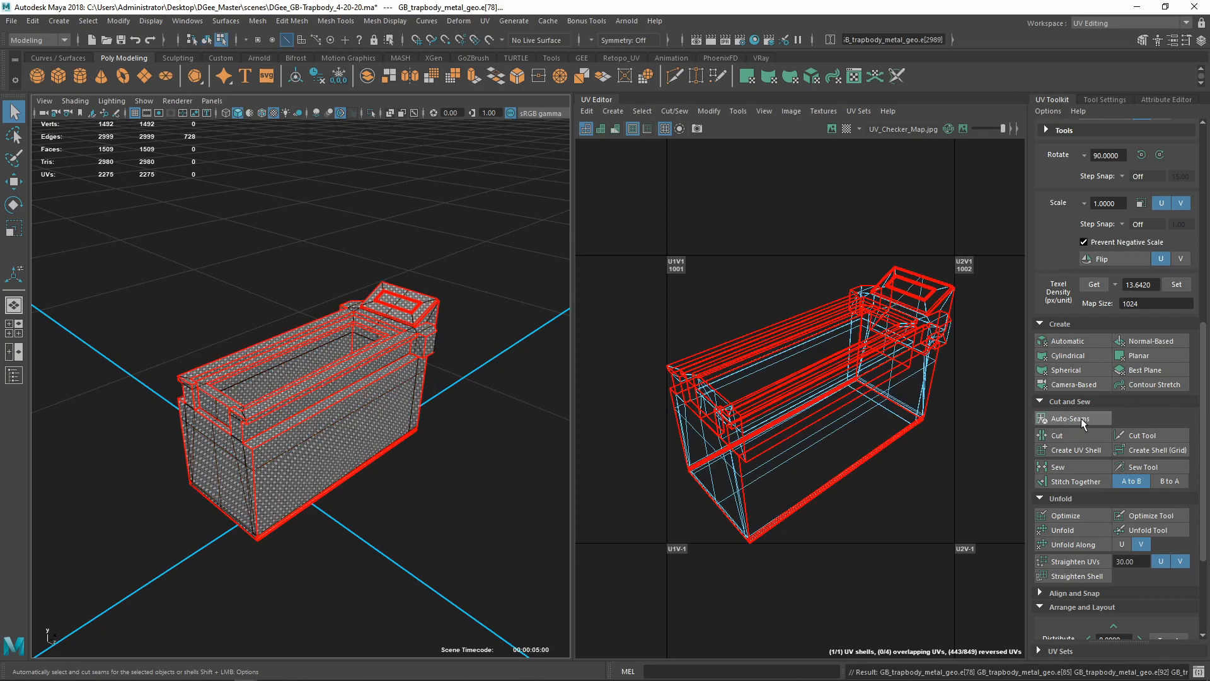
scroll(310, 465, "up", 8)
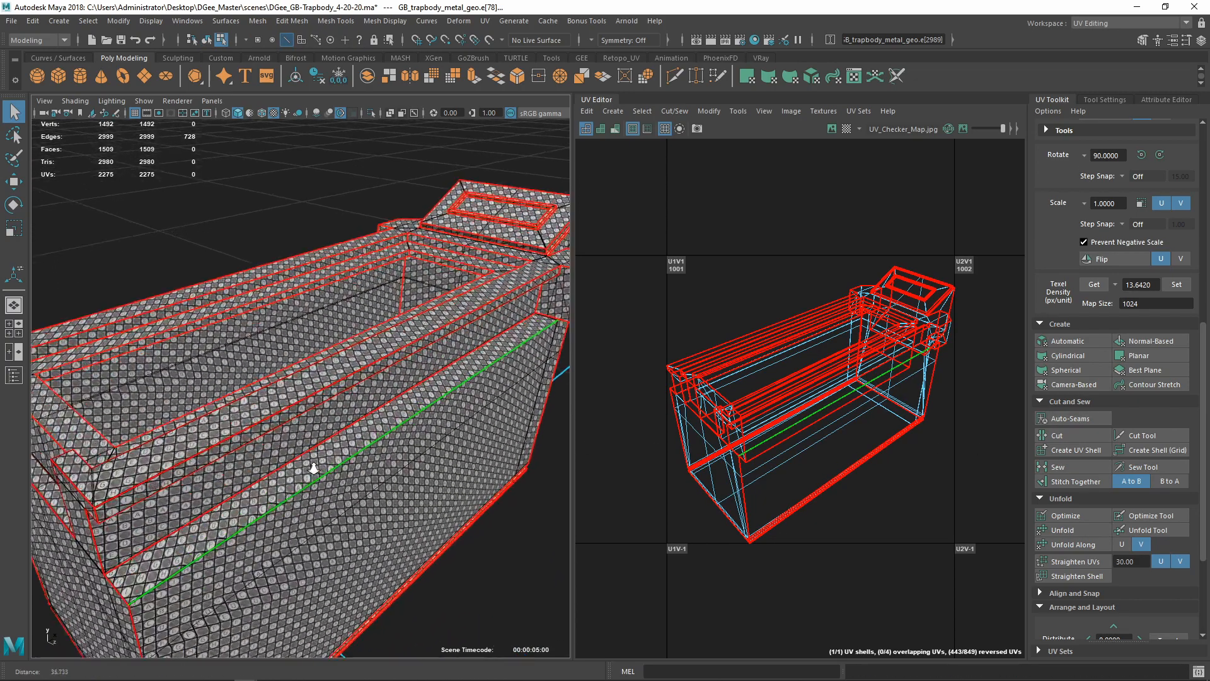
scroll(320, 376, "down", 6)
Examine the generated seams along the trap body's underside and bottom corner edges
left_click_drag(320, 376, 441, 316, "alt")
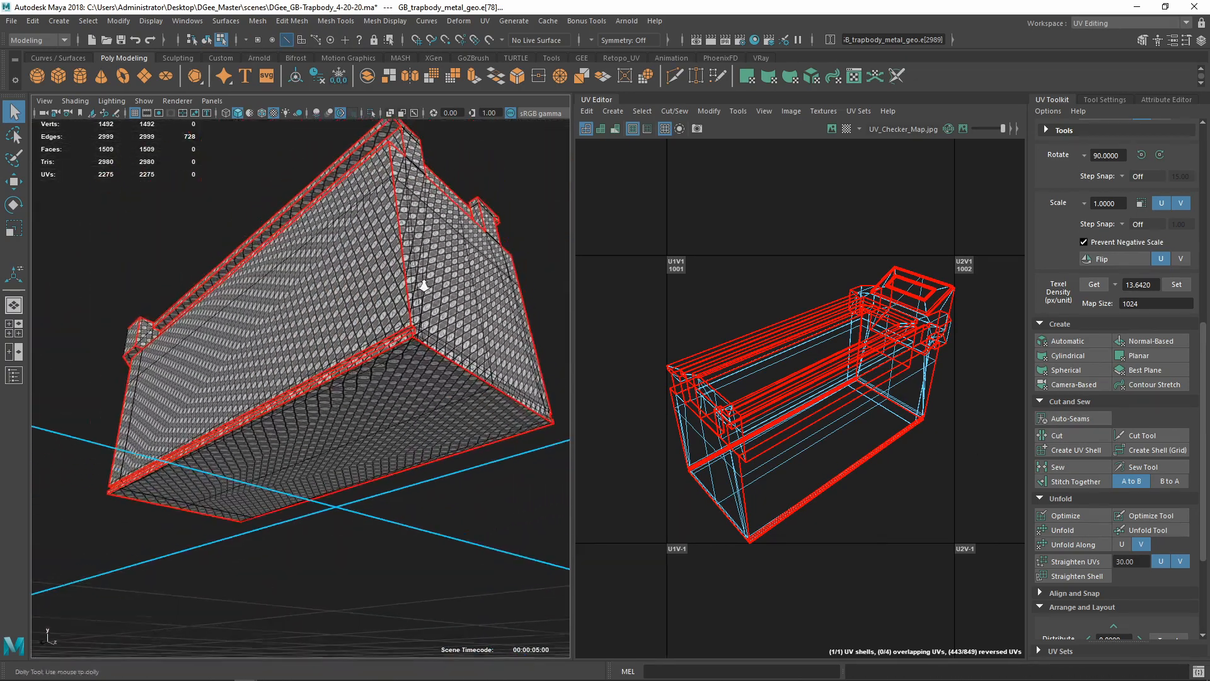
scroll(372, 378, "up", 5)
middle_click_drag(360, 378, 394, 401, "alt")
scroll(388, 442, "up", 10)
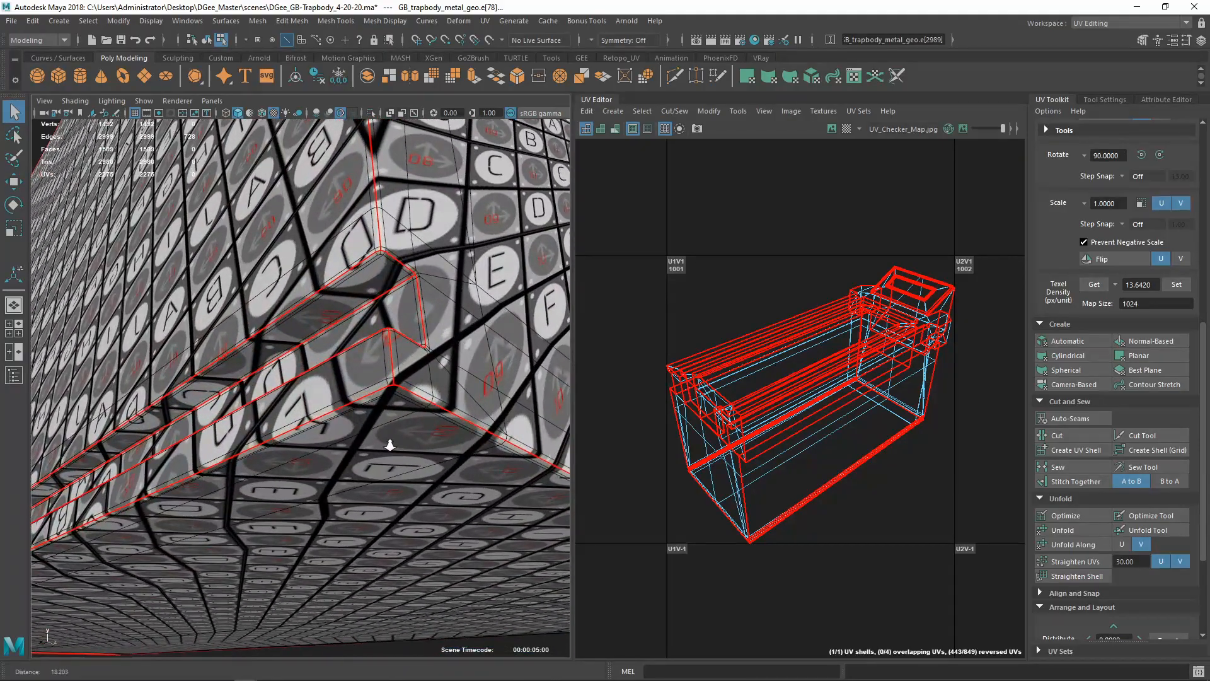
scroll(387, 441, "down", 8)
left_click_drag(321, 405, 350, 441, "alt")
middle_click_drag(356, 327, 360, 443, "alt")
scroll(359, 421, "down", 5)
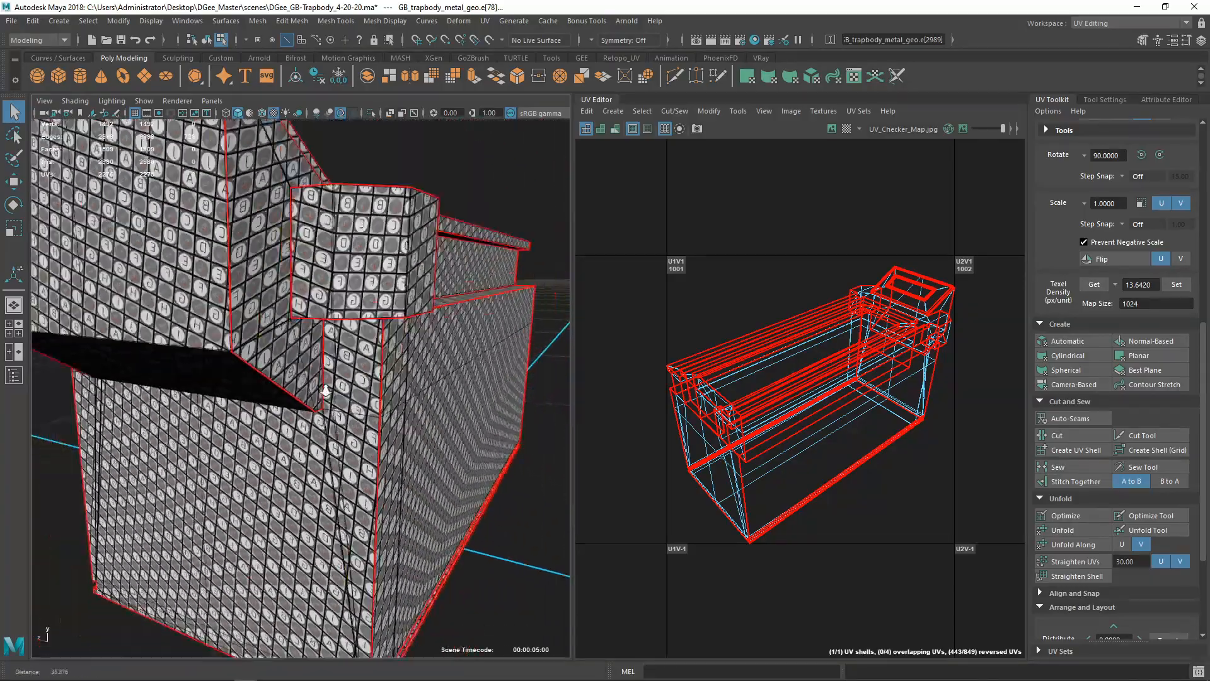
Examine the generated seams beneath the overhanging end block and along its upper corners and top faces
left_click_drag(353, 403, 297, 384, "alt")
scroll(287, 372, "up", 5)
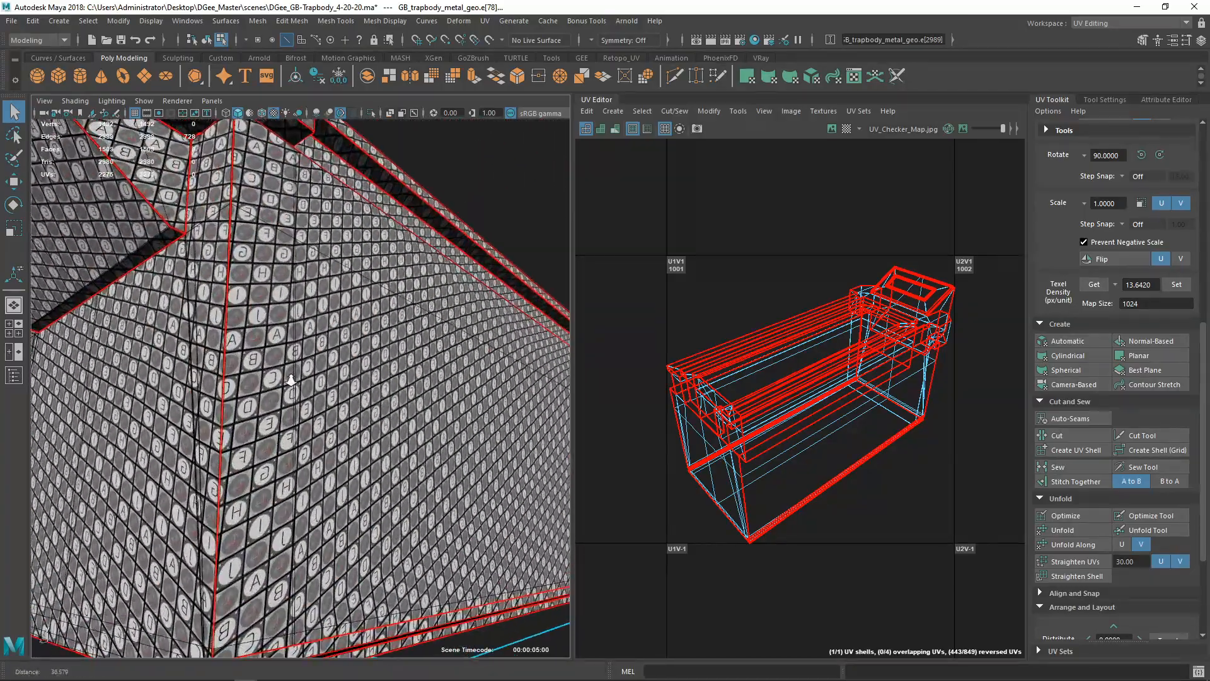
middle_click_drag(293, 383, 329, 446, "alt")
scroll(329, 445, "up", 10)
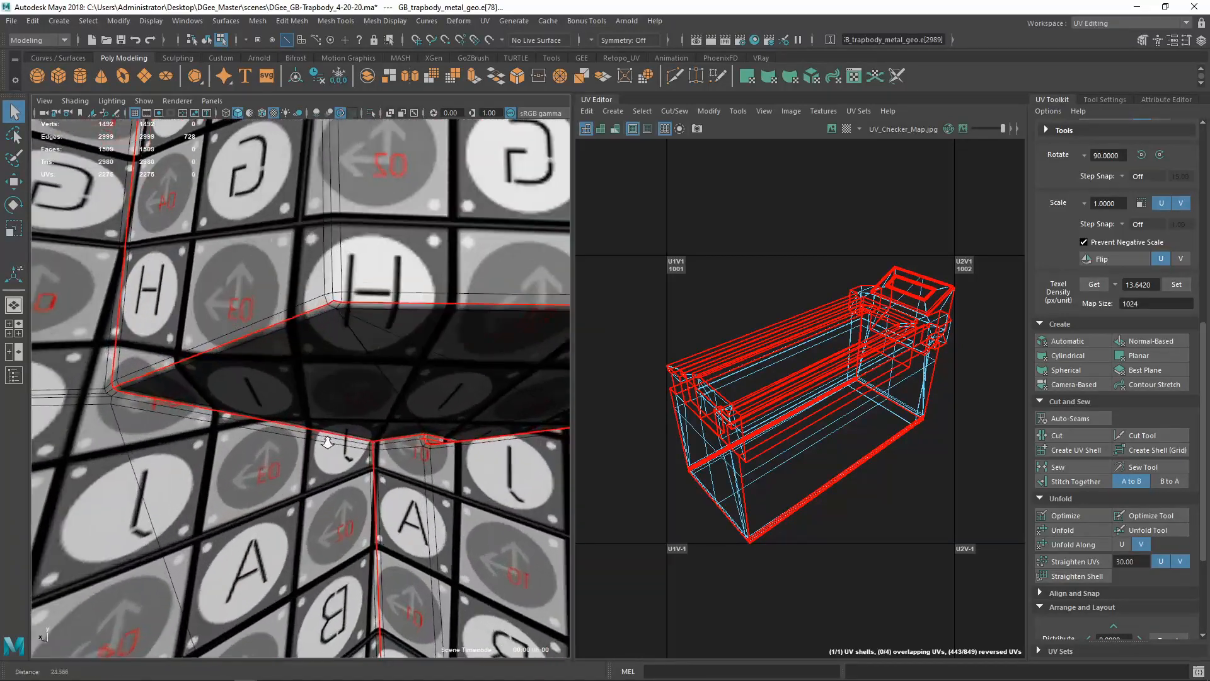
scroll(328, 443, "up", 3)
middle_click_drag(324, 448, 313, 441, "alt")
scroll(324, 401, "up", 6)
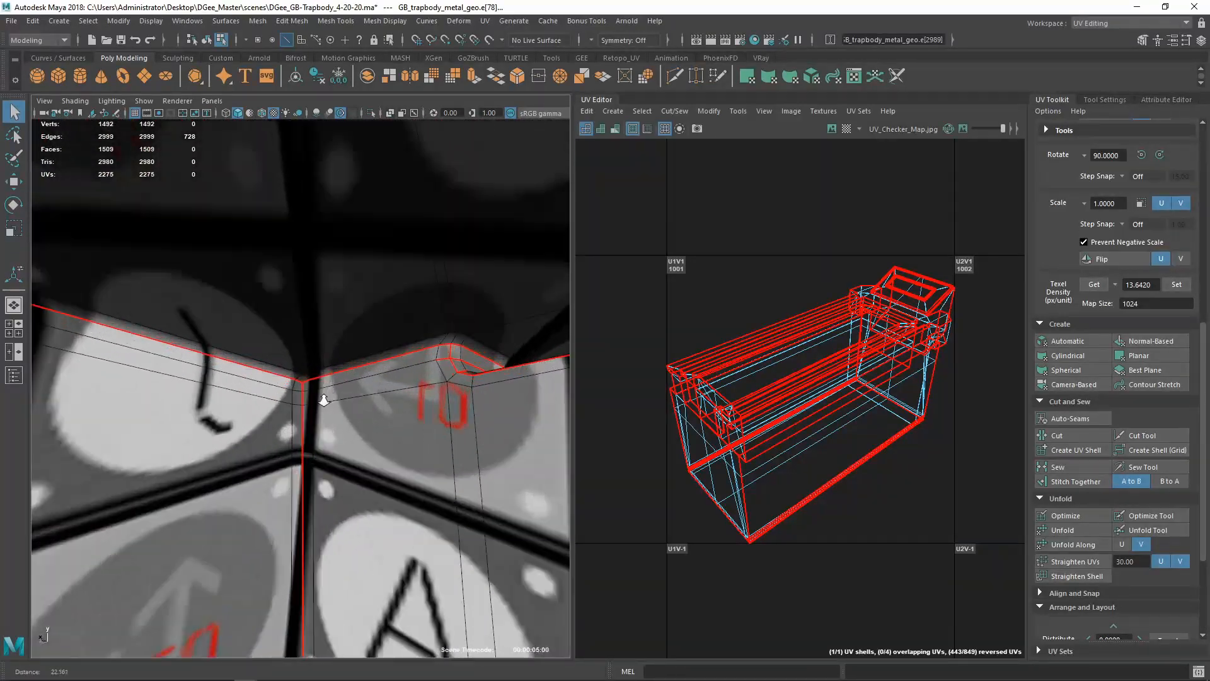
scroll(320, 397, "down", 12)
left_click_drag(297, 353, 303, 379, "alt")
scroll(325, 360, "up", 8)
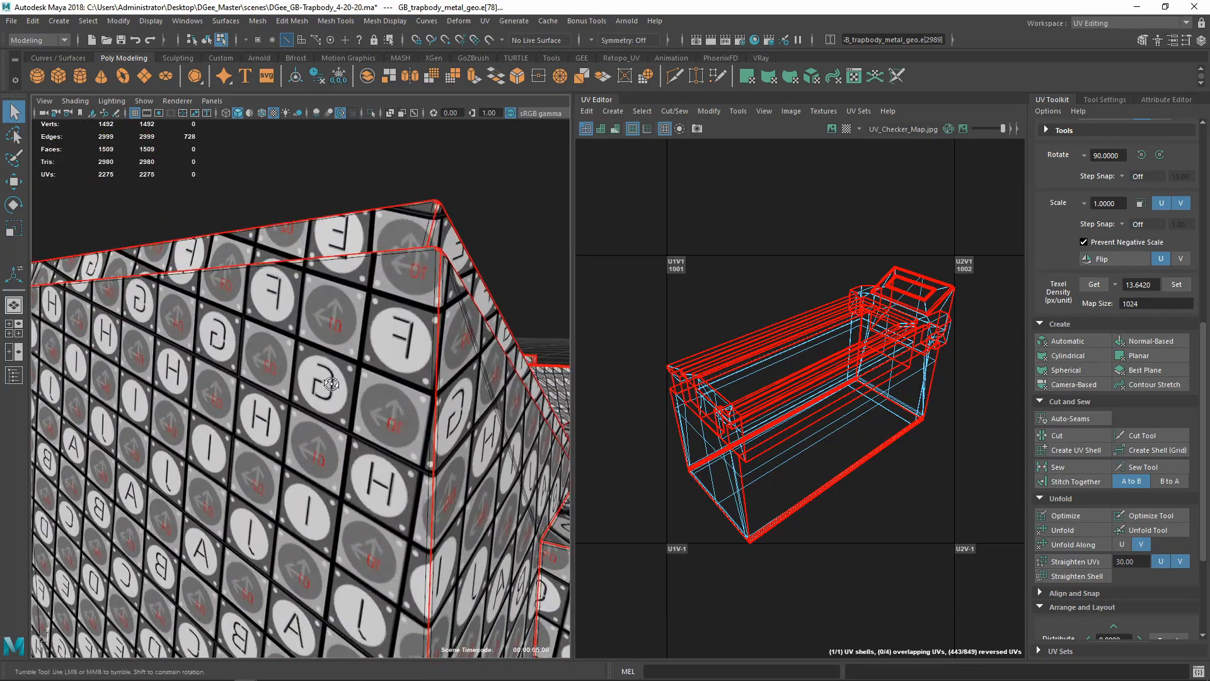
scroll(325, 360, "down", 6)
scroll(325, 360, "up", 4)
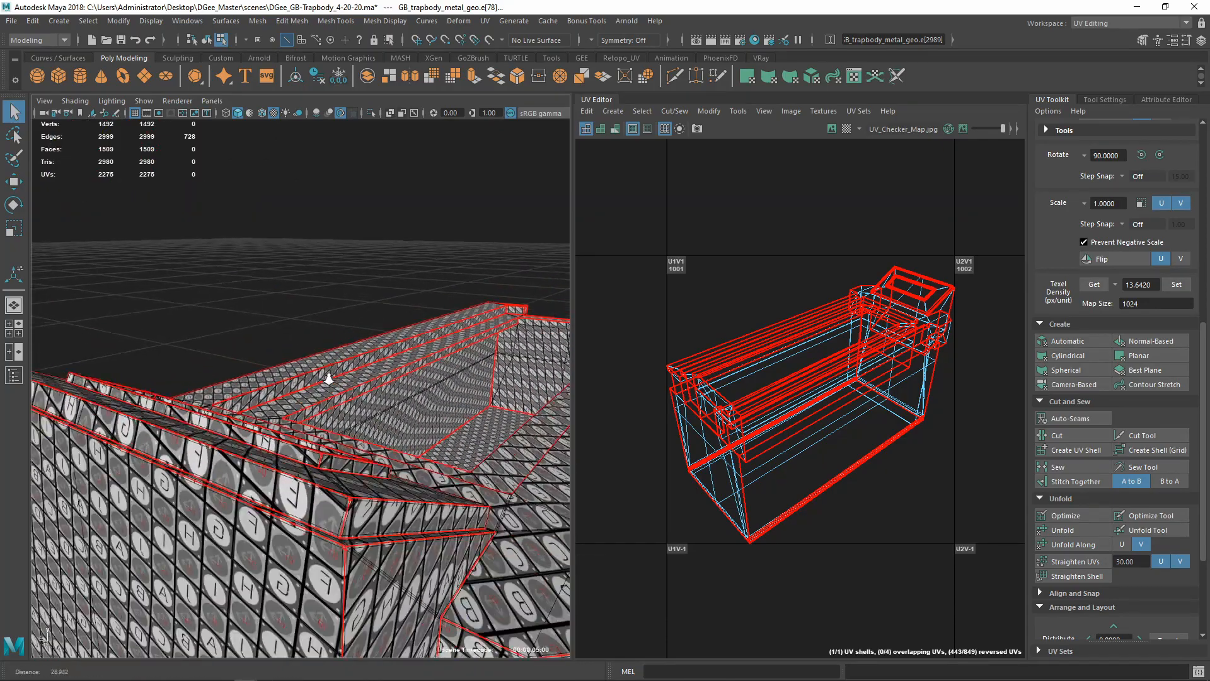
scroll(322, 307, "up", 10)
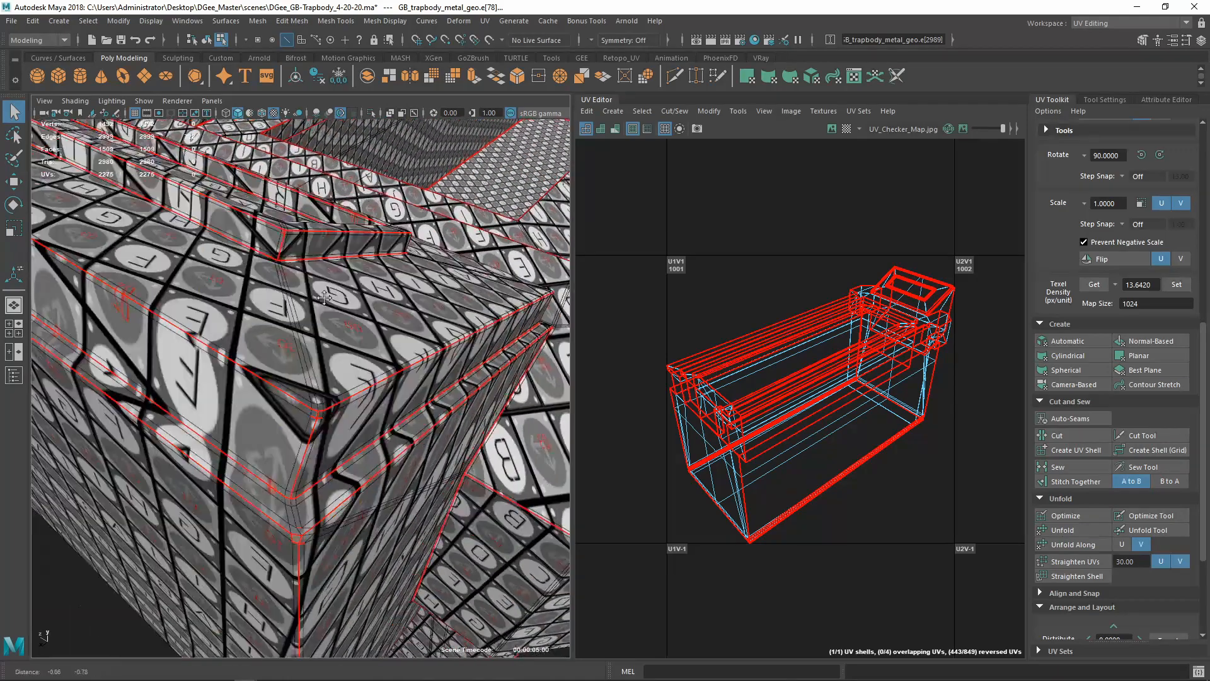
scroll(321, 306, "up", 1)
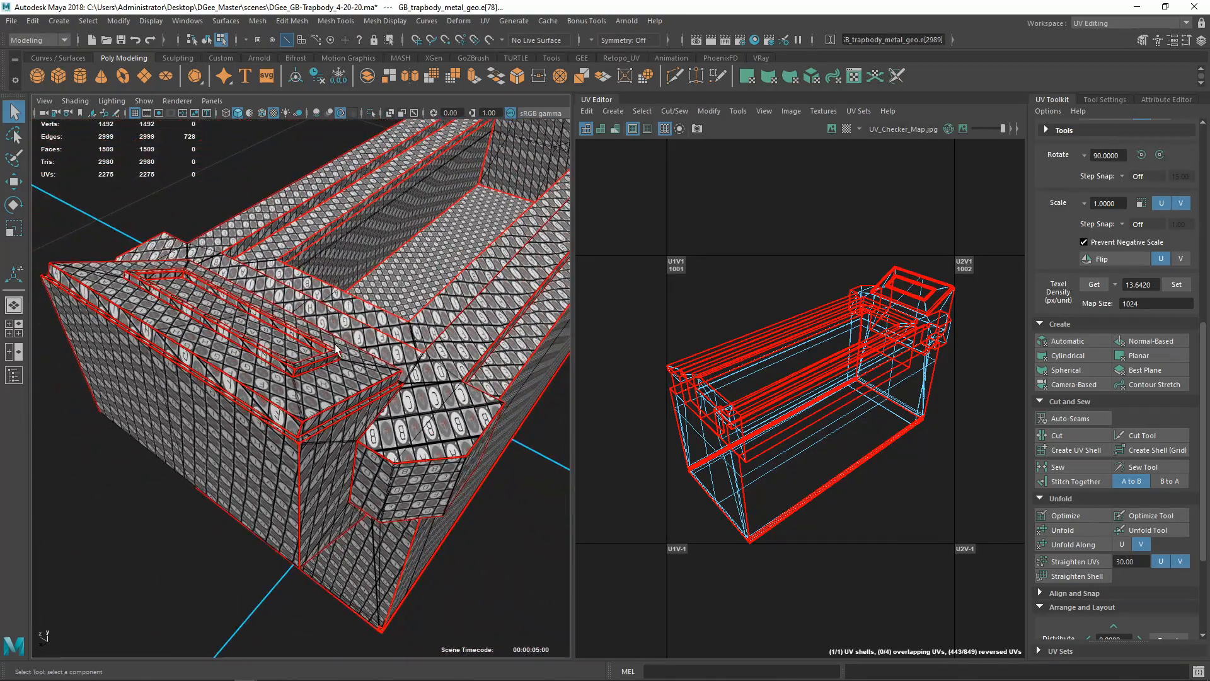
Select the edge along the end block's rear lower border, where it meets the trap body
left_click_drag(432, 357, 498, 335, "alt")
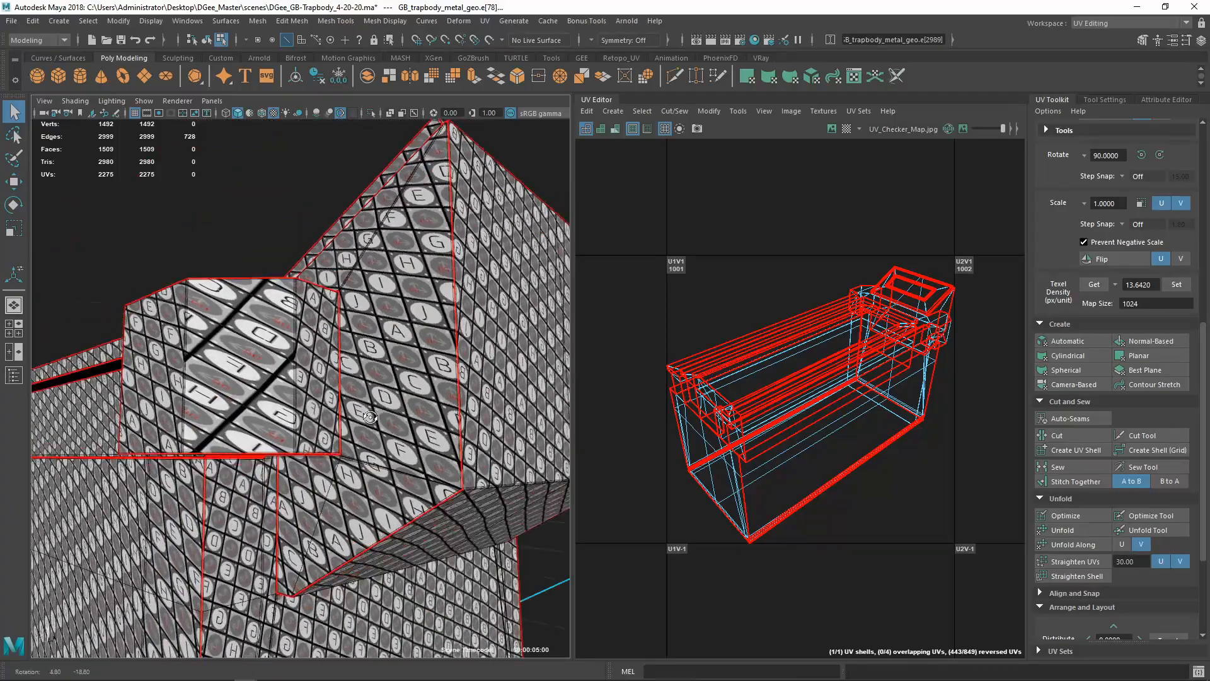
right_click_drag(353, 339, 373, 348, "alt")
middle_click_drag(303, 309, 359, 397, "alt")
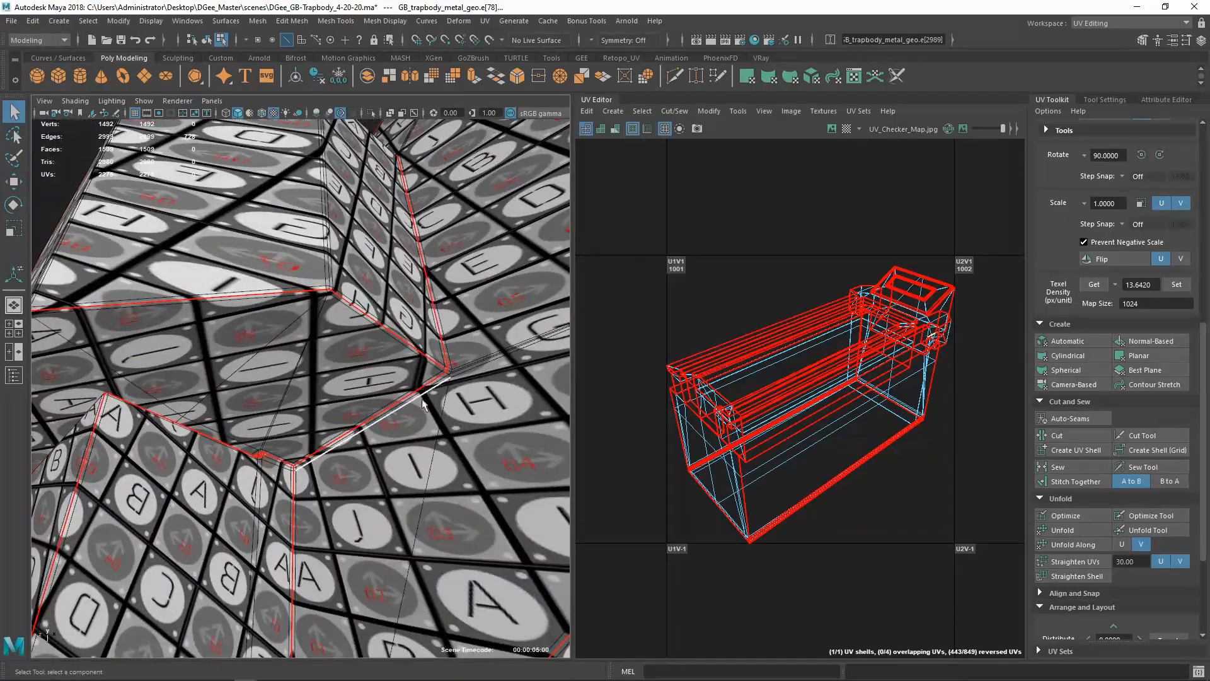
left_click_drag(318, 345, 330, 414, "alt")
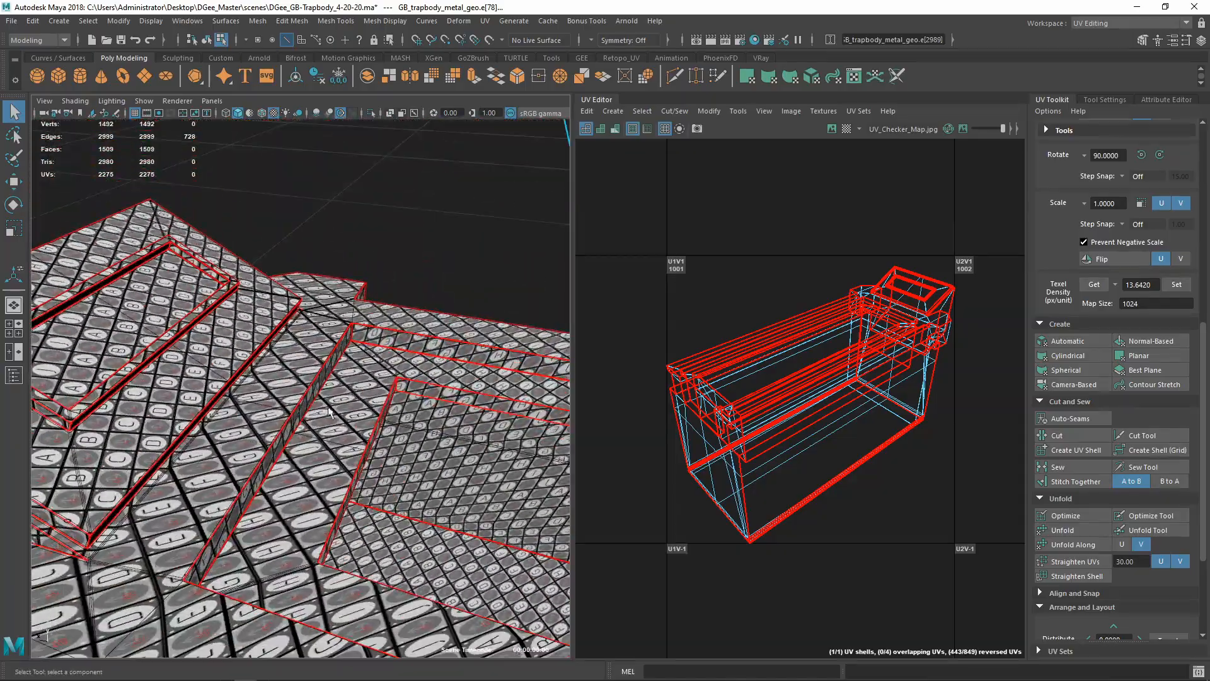
right_click_drag(331, 414, 328, 488, "alt")
left_click_drag(327, 488, 367, 419, "alt")
right_click_drag(367, 418, 284, 462, "alt")
middle_click_drag(284, 462, 341, 440, "alt")
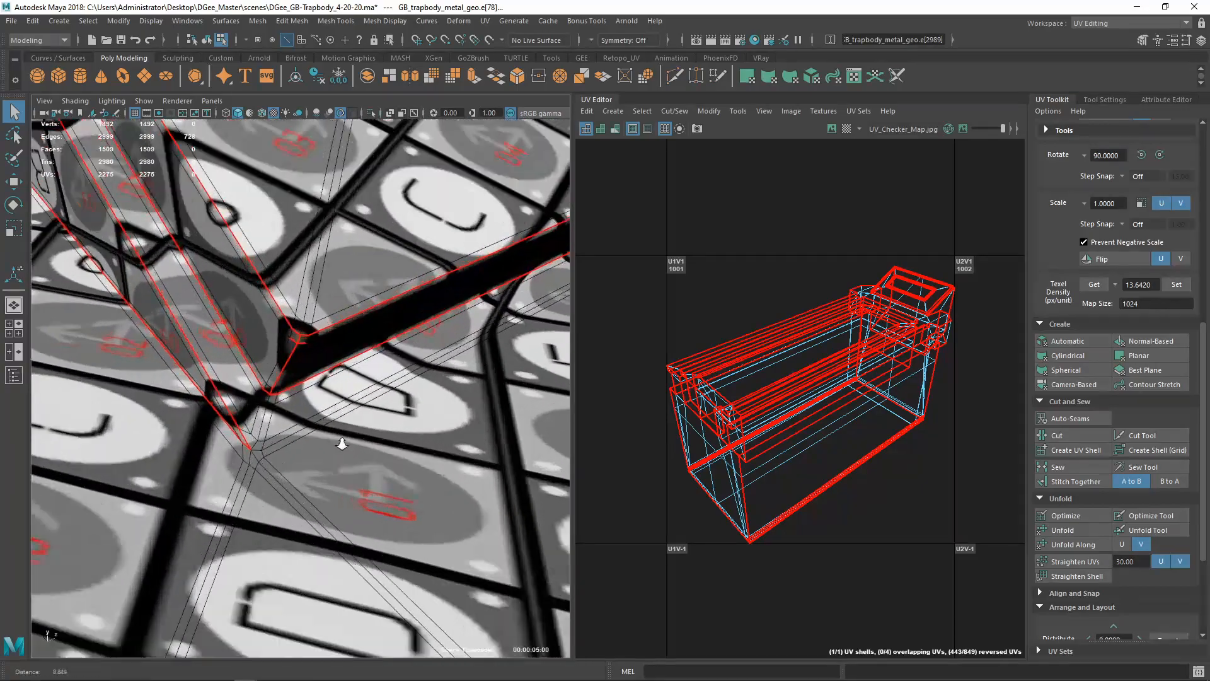
right_click_drag(341, 441, 304, 469, "alt")
double_click(293, 465)
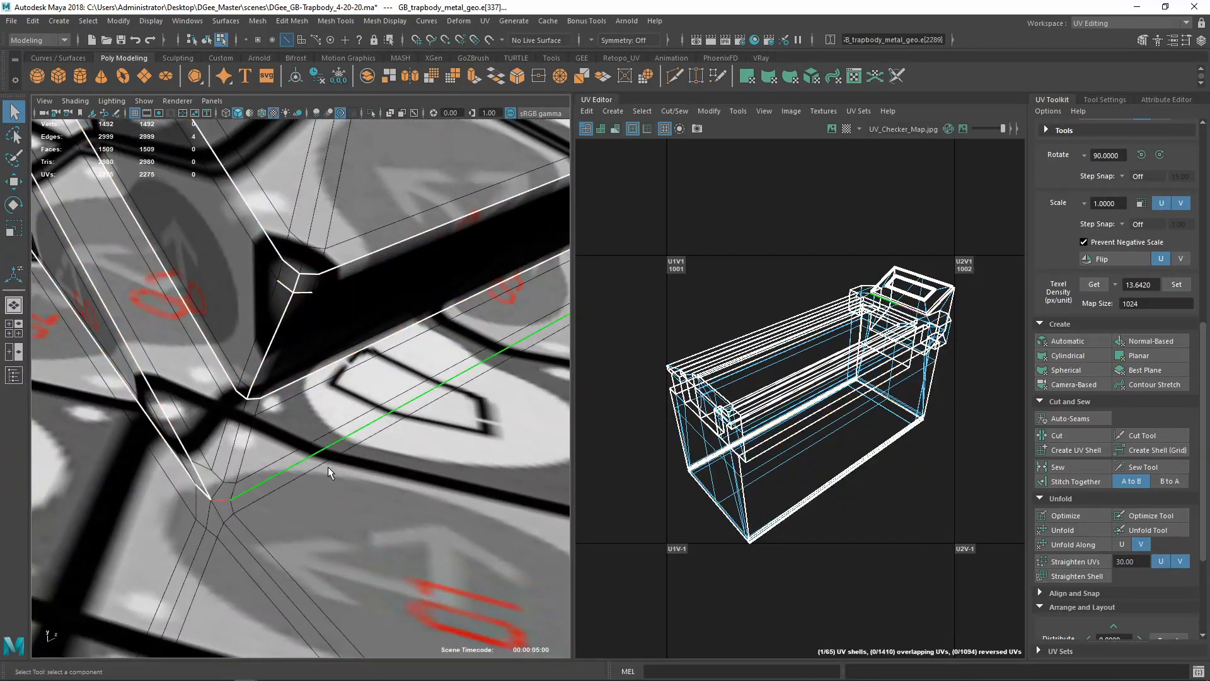
Examine the seams at both ends of the selected edge behind the end block, including the neighbouring corner gaps
left_click_drag(327, 467, 170, 421, "alt")
right_click_drag(170, 421, 264, 395, "alt")
left_click_drag(264, 395, 200, 408, "alt")
right_click_drag(215, 408, 340, 413, "alt")
middle_click_drag(340, 412, 279, 447, "alt")
right_click_drag(280, 448, 279, 453, "alt")
left_click_drag(280, 458, 305, 416, "alt")
right_click_drag(305, 416, 322, 451, "alt")
middle_click_drag(283, 321, 297, 415, "alt")
right_click_drag(297, 416, 255, 428, "alt")
left_click_drag(255, 428, 315, 435, "alt")
right_click_drag(315, 435, 371, 450, "alt")
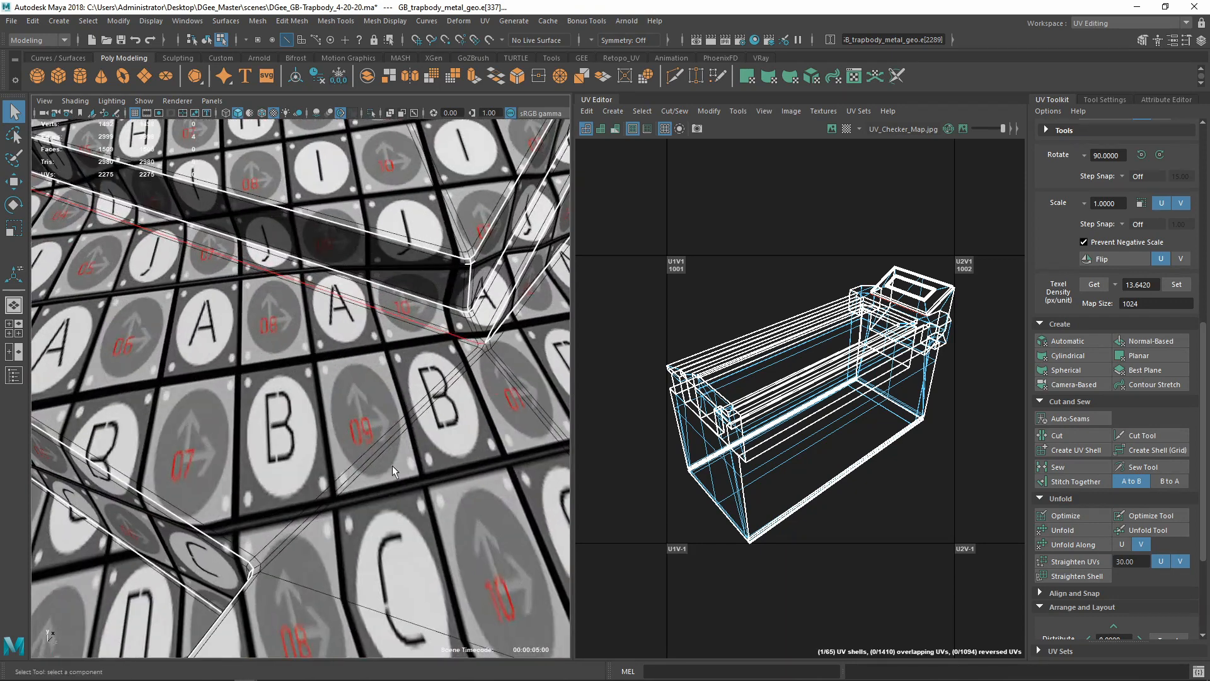
Add the short edges crossing the end block's lower corner to the selection
left_click_drag(372, 451, 401, 449, "alt")
right_click_drag(400, 448, 421, 465, "alt")
left_click_drag(421, 465, 396, 469, "alt")
left_click(346, 556, "shift")
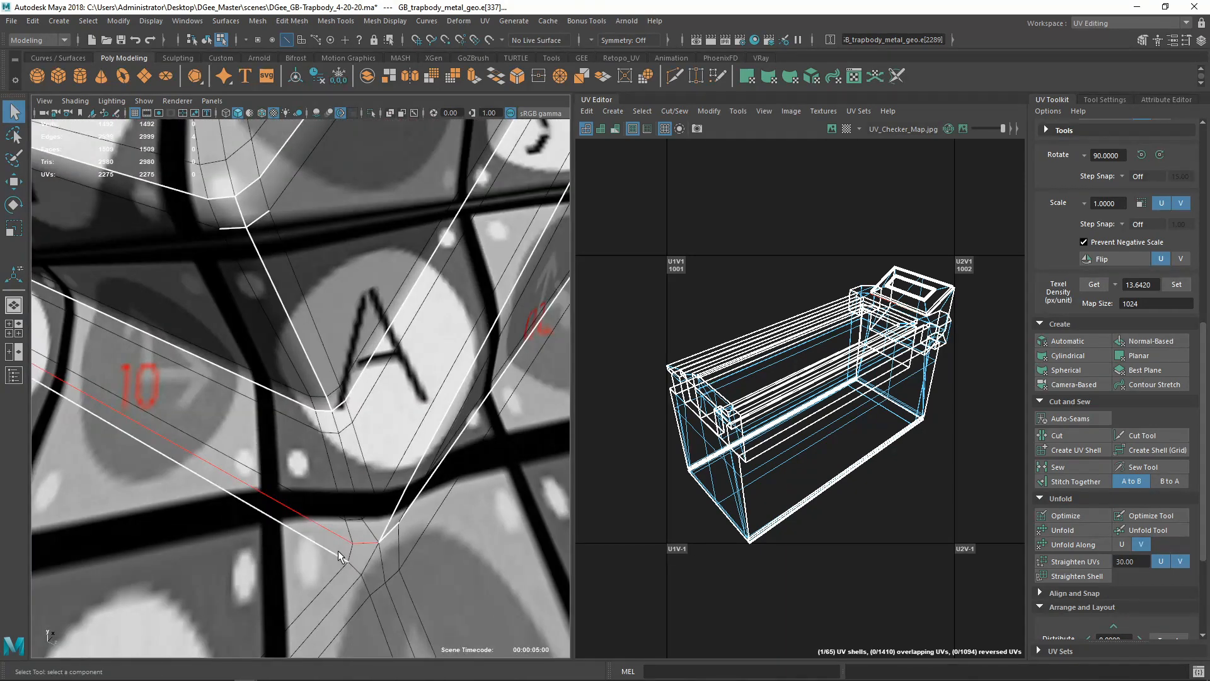
right_click_drag(346, 557, 324, 529, "alt")
left_click_drag(324, 530, 268, 505, "alt")
right_click_drag(268, 504, 300, 498, "alt")
left_click_drag(300, 498, 321, 493, "alt")
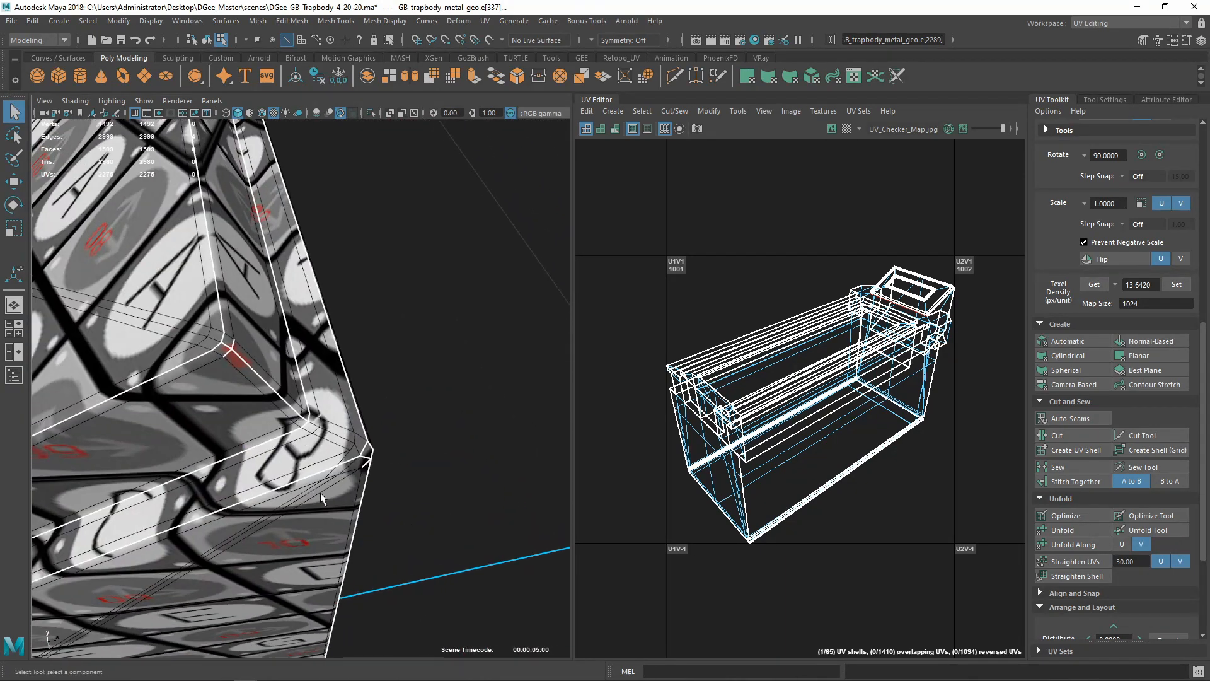
right_click_drag(303, 475, 308, 475, "alt")
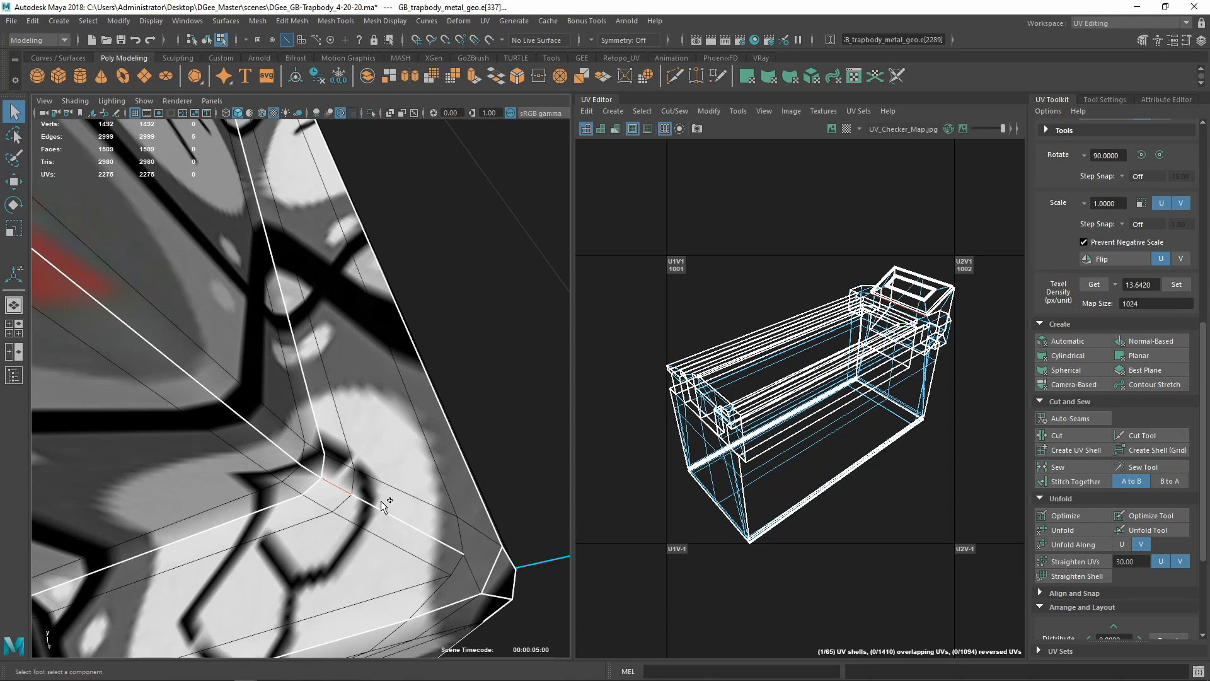
right_click_drag(476, 571, 346, 496, "alt")
left_click_drag(346, 496, 243, 488, "alt")
right_click_drag(242, 488, 275, 470, "alt")
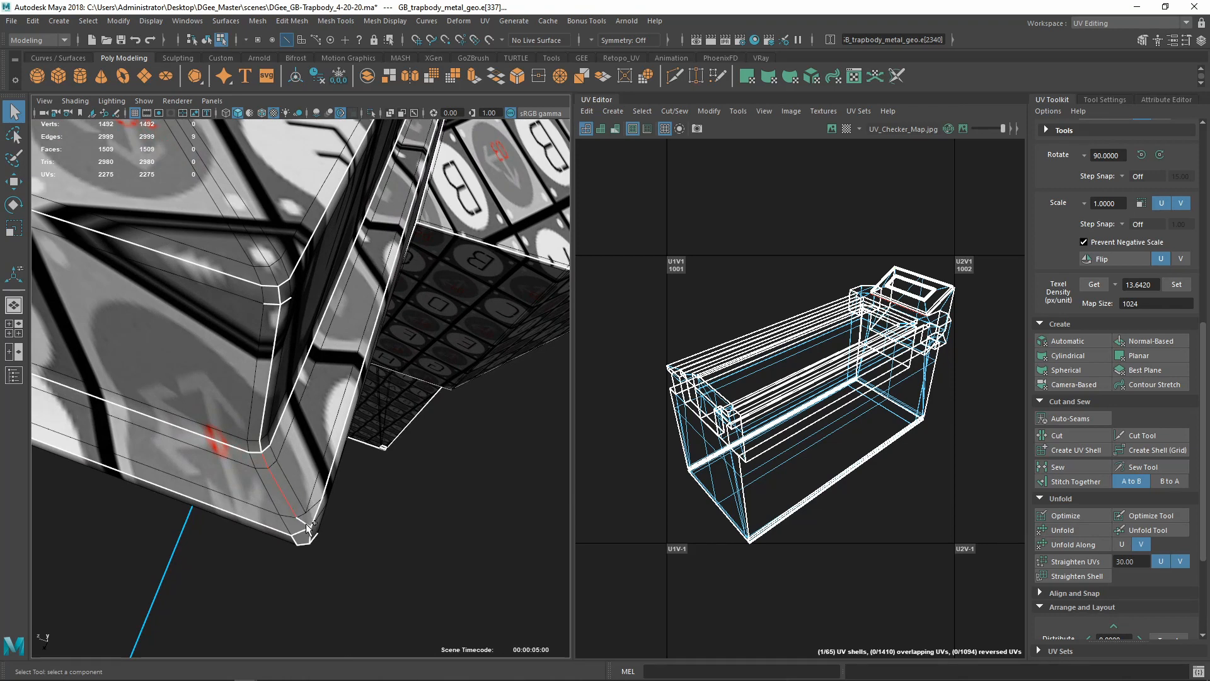
Complete the selection across the end block's lower side corners and cut the UVs along those edges
right_click_drag(404, 537, 271, 482, "alt")
left_click_drag(271, 482, 189, 472, "alt")
right_click_drag(189, 473, 260, 498, "alt")
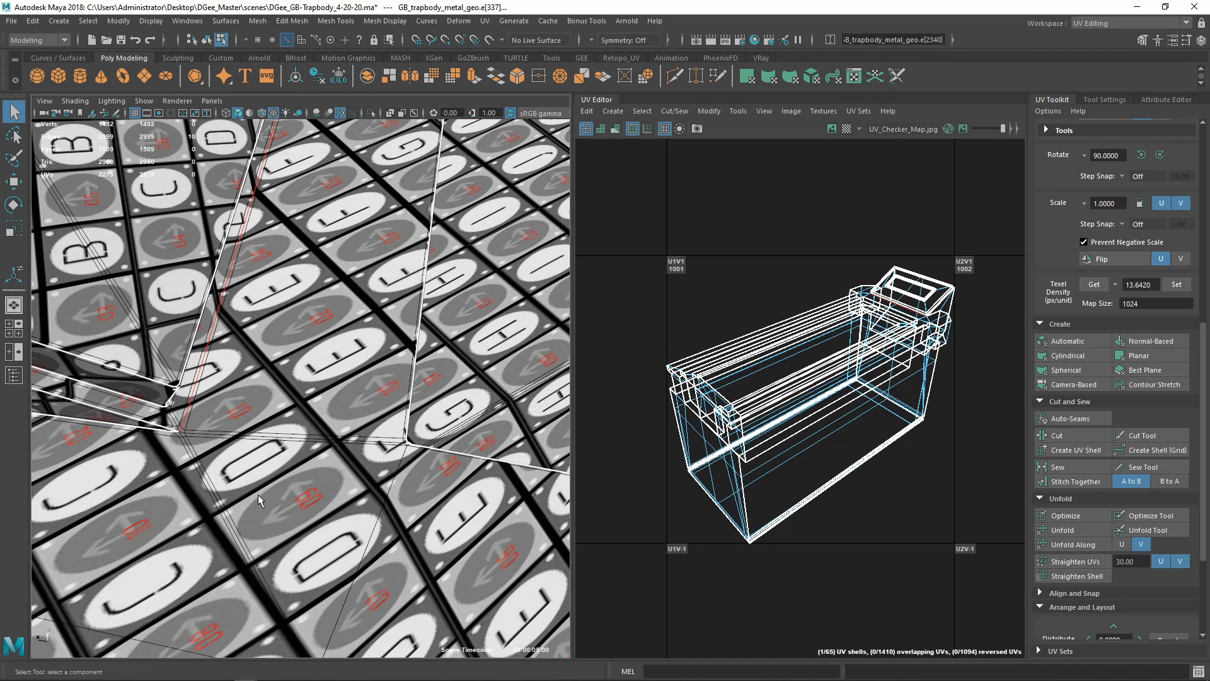
middle_click_drag(260, 498, 245, 479, "alt")
left_click_drag(245, 478, 265, 467, "alt")
left_click_drag(406, 508, 527, 424, "alt")
right_click_drag(728, 247, 685, 263, "shift")
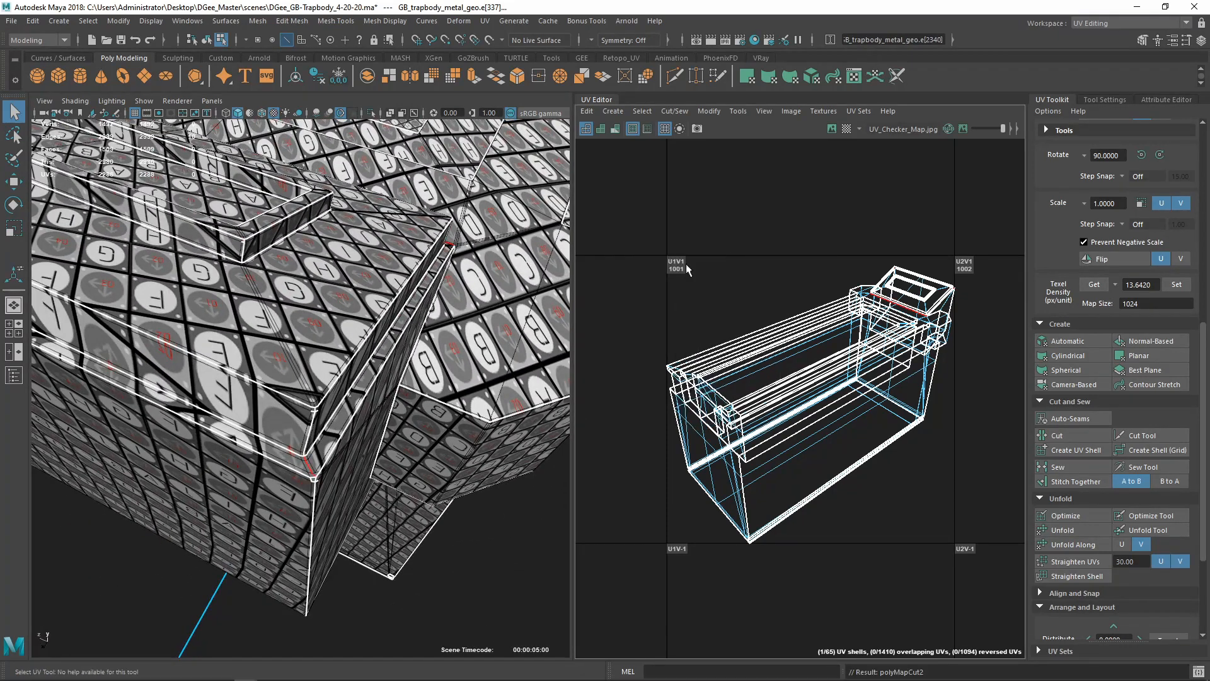
Select the edge at the end block's upper corner and try to sew its UVs
right_click_drag(261, 354, 296, 361, "alt")
middle_click_drag(296, 360, 278, 361, "alt")
right_click_drag(277, 361, 295, 381, "alt")
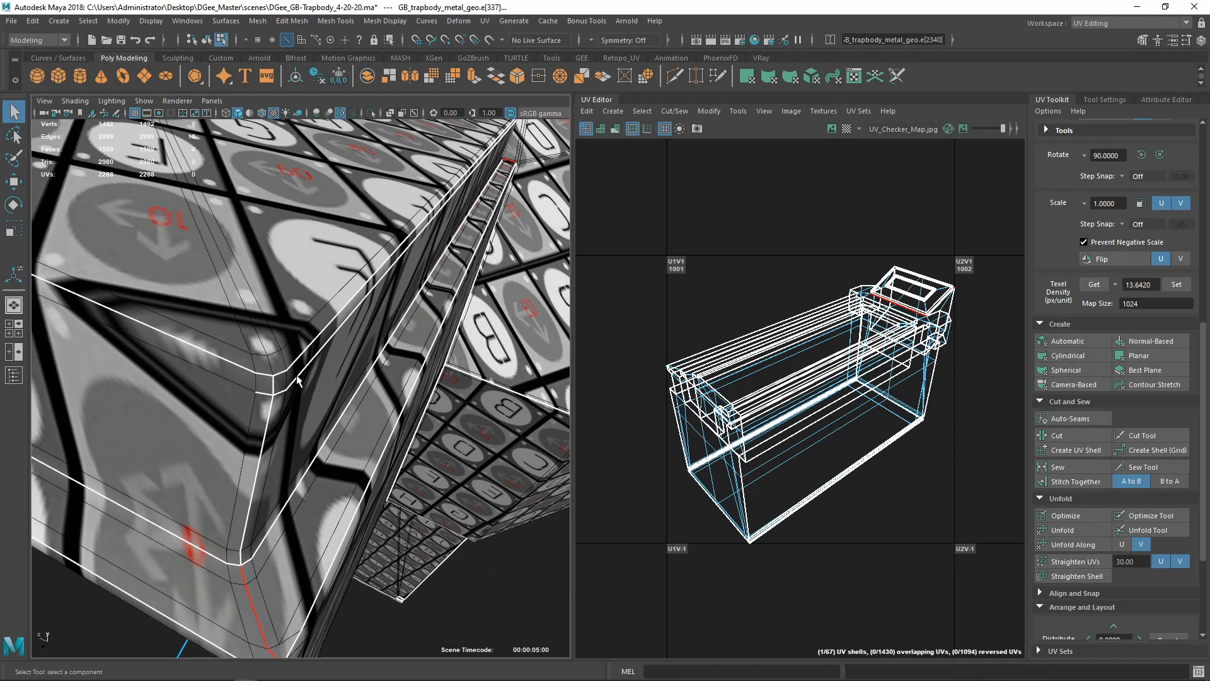
double_click(294, 381)
right_click_drag(773, 243, 777, 278, "shift")
Select the edge loop around the side of the rectangular panel on top of the end block
left_click_drag(185, 354, 211, 397, "alt")
right_click_drag(211, 397, 265, 434, "alt")
middle_click_drag(265, 434, 287, 399, "alt")
right_click_drag(288, 399, 329, 419, "alt")
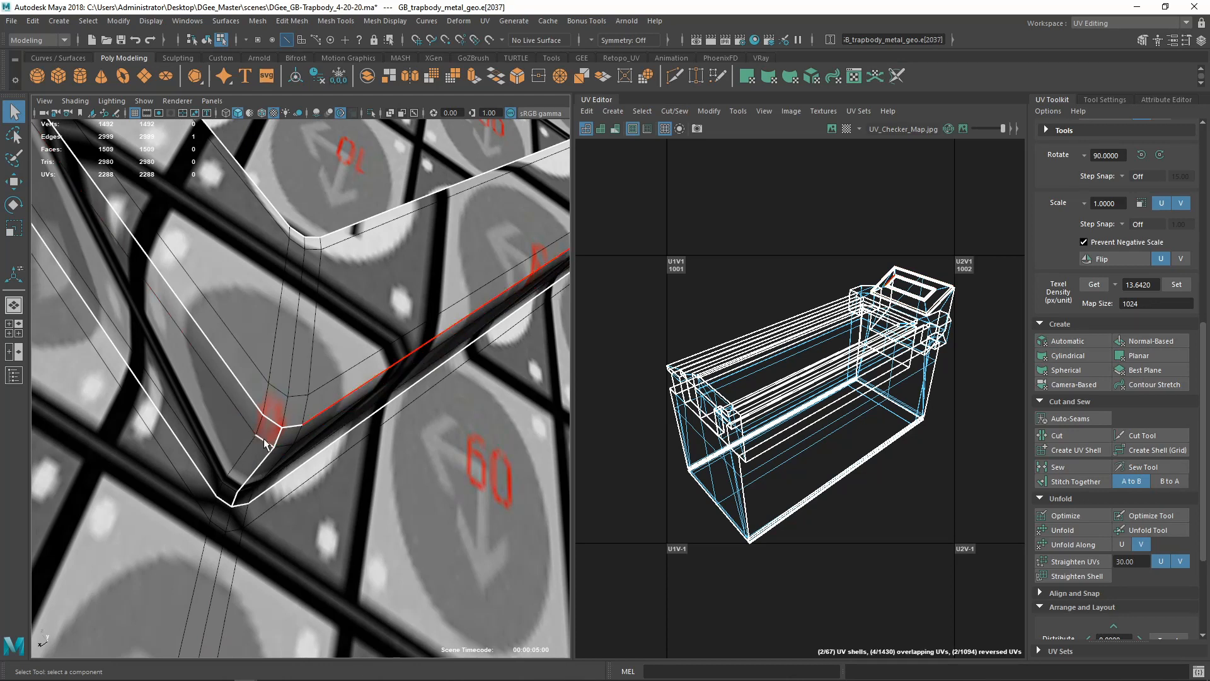
scroll(264, 443, "up", 2)
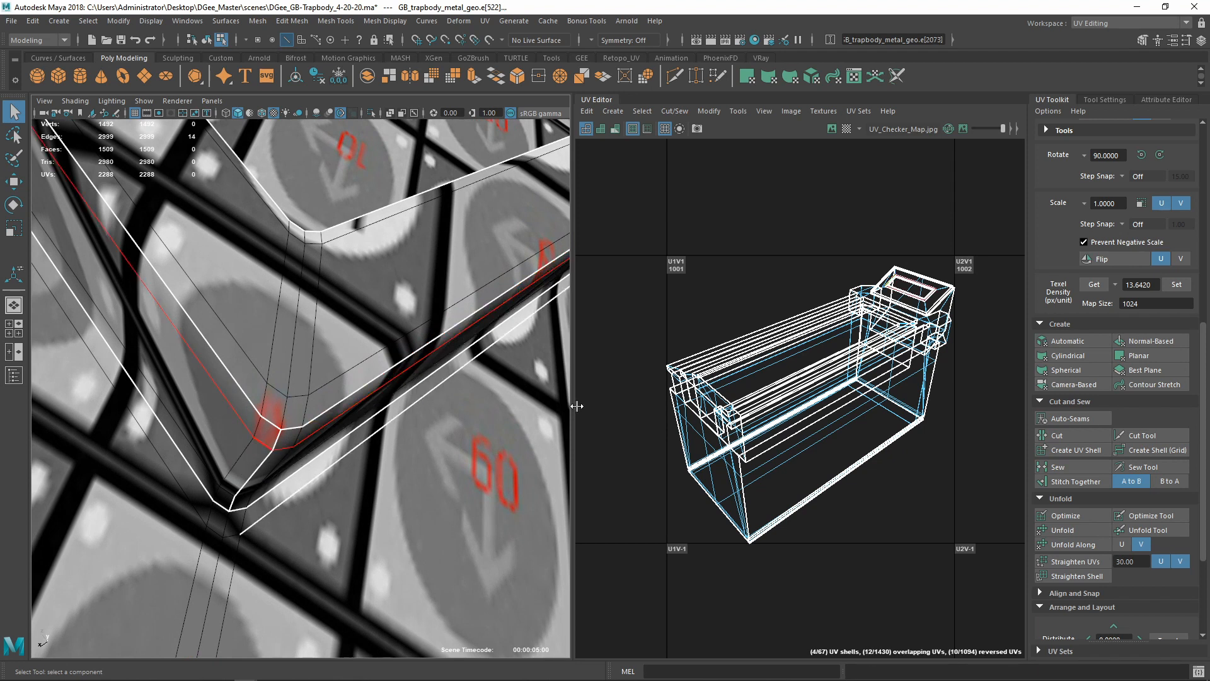
right_click_drag(822, 218, 820, 252)
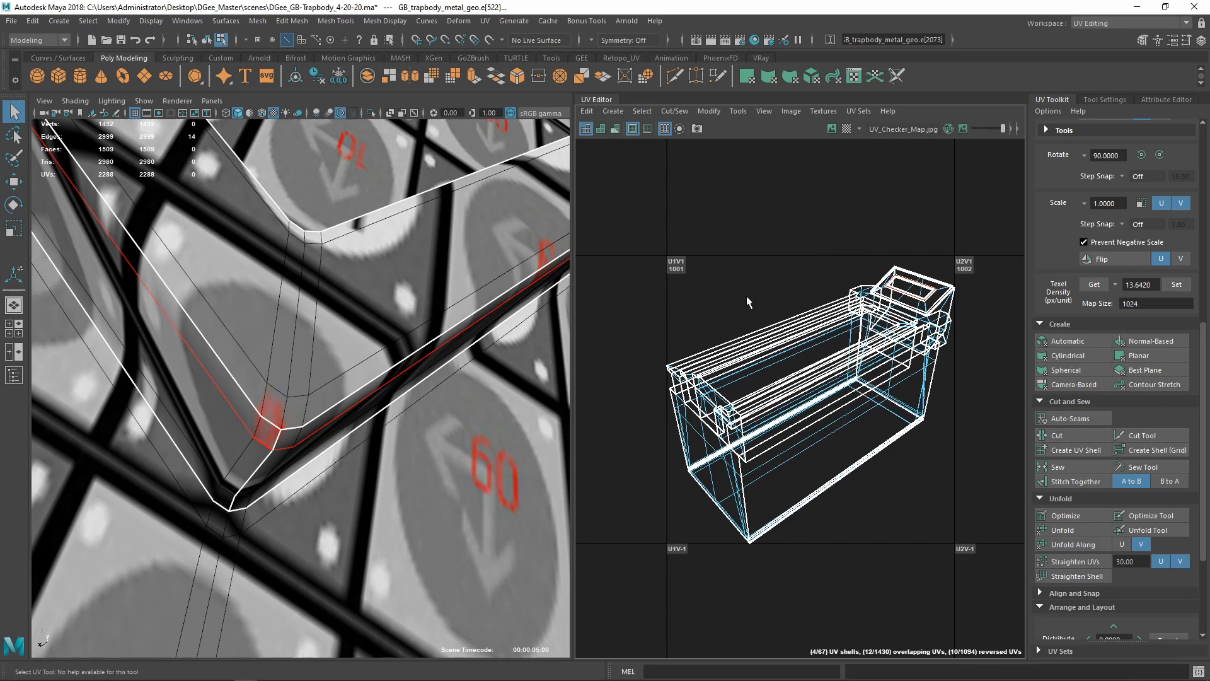
left_click_drag(409, 334, 415, 284, "alt")
scroll(360, 396, "down", 3)
scroll(360, 396, "up", 4)
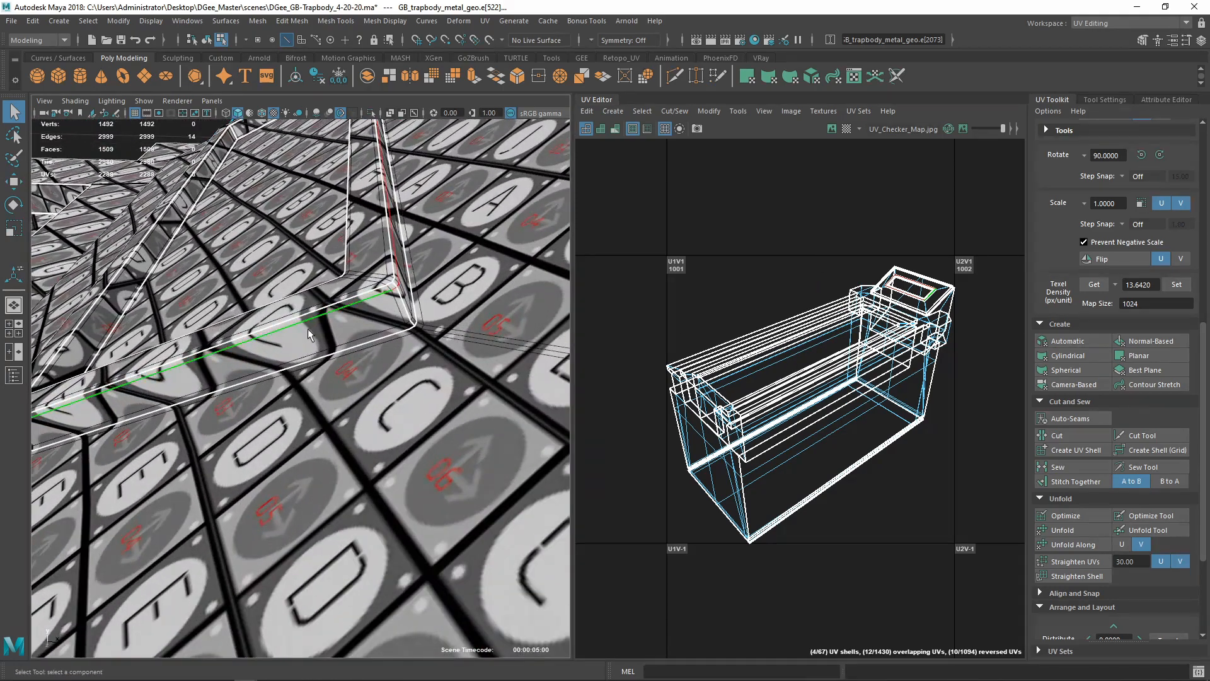
Select the stray corner seam edges at the opening's end nearest the end block and sew them
left_click_drag(309, 334, 315, 386, "alt")
middle_click_drag(316, 386, 263, 317, "alt")
left_click_drag(263, 317, 179, 499, "alt")
right_click_drag(273, 420, 296, 509, "alt")
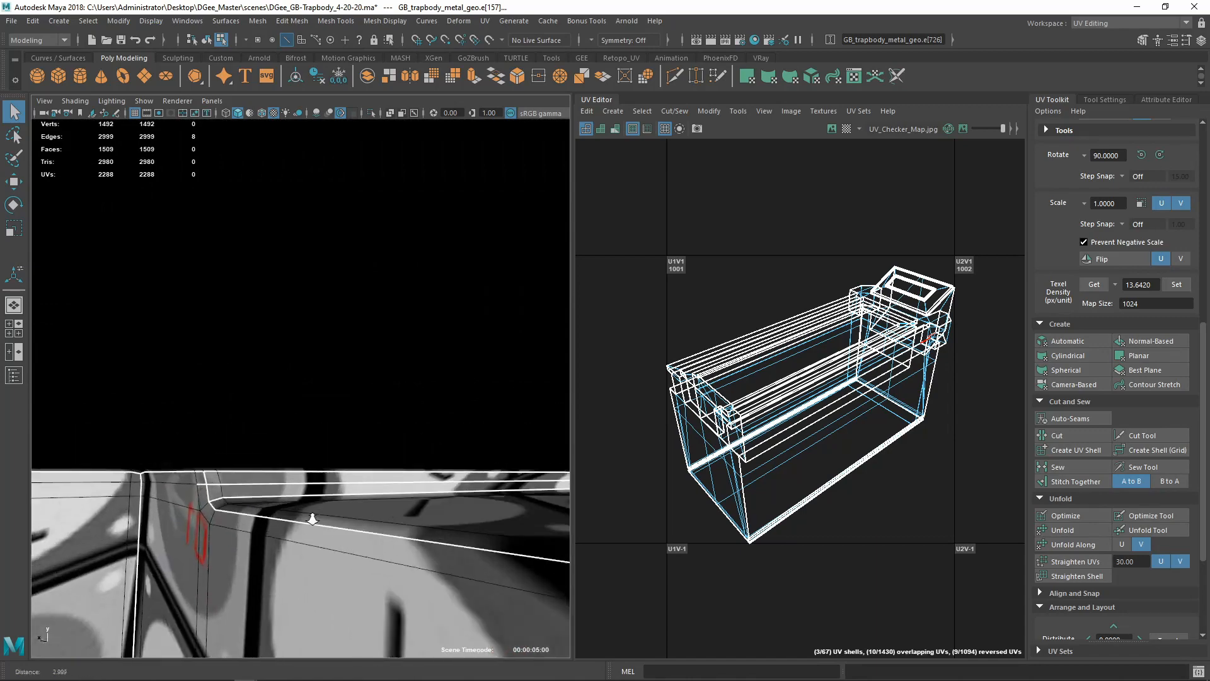
left_click(271, 486)
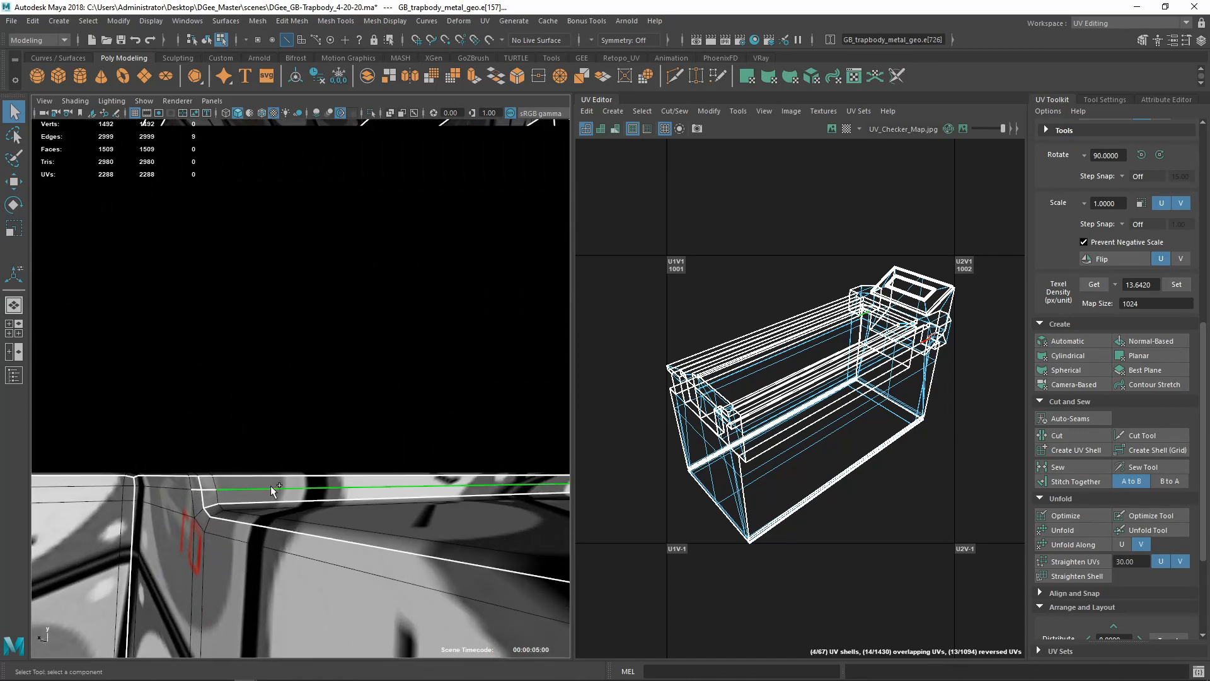
right_click_drag(338, 499, 260, 494, "alt")
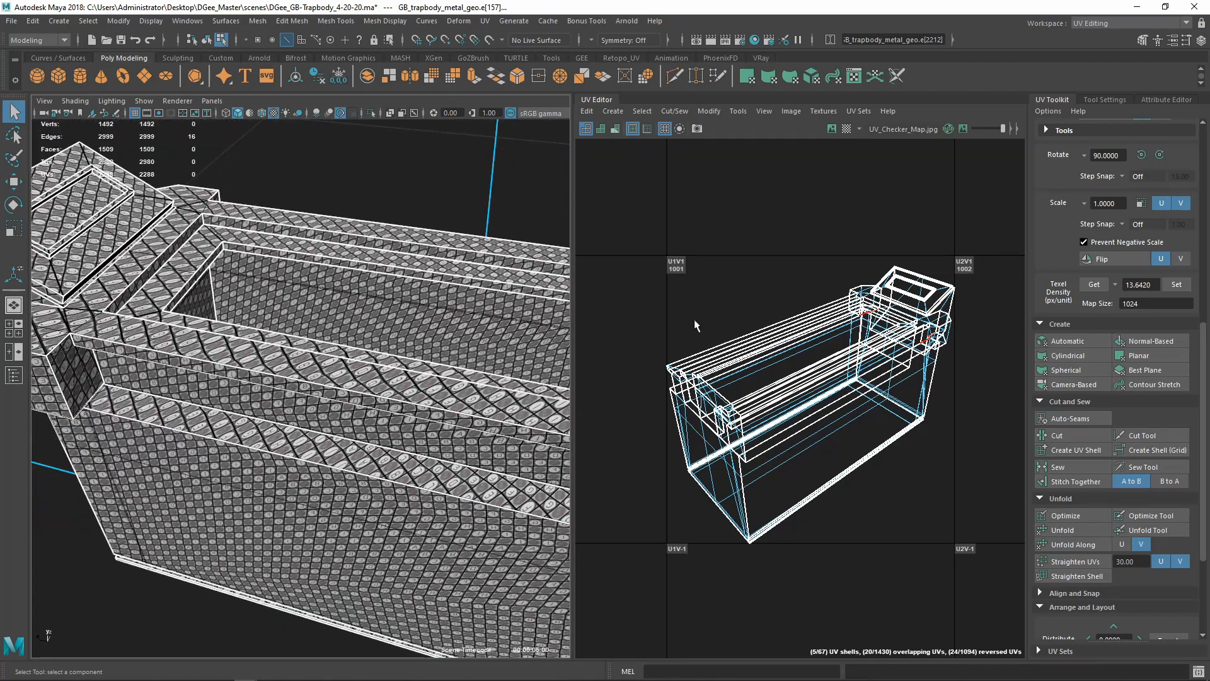
right_click_drag(729, 277, 721, 312, "shift")
Examine the seams around the side block, the end block's underside and the trap body's long side
right_click_drag(378, 409, 270, 390, "alt")
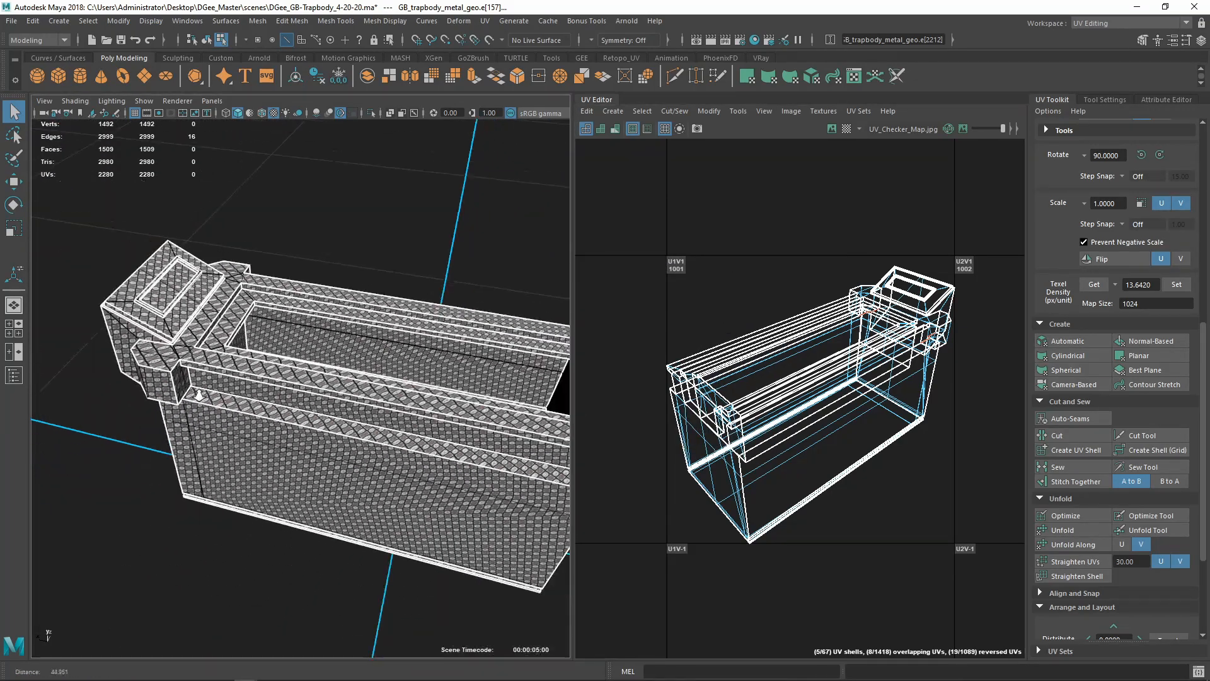
left_click_drag(278, 404, 352, 365, "alt")
right_click_drag(315, 410, 407, 445, "alt")
left_click_drag(407, 445, 362, 425, "alt")
mouse_move(362, 426)
right_mouse_down("alt")
mouse_move(372, 431)
mouse_move(341, 435)
right_mouse_up("alt")
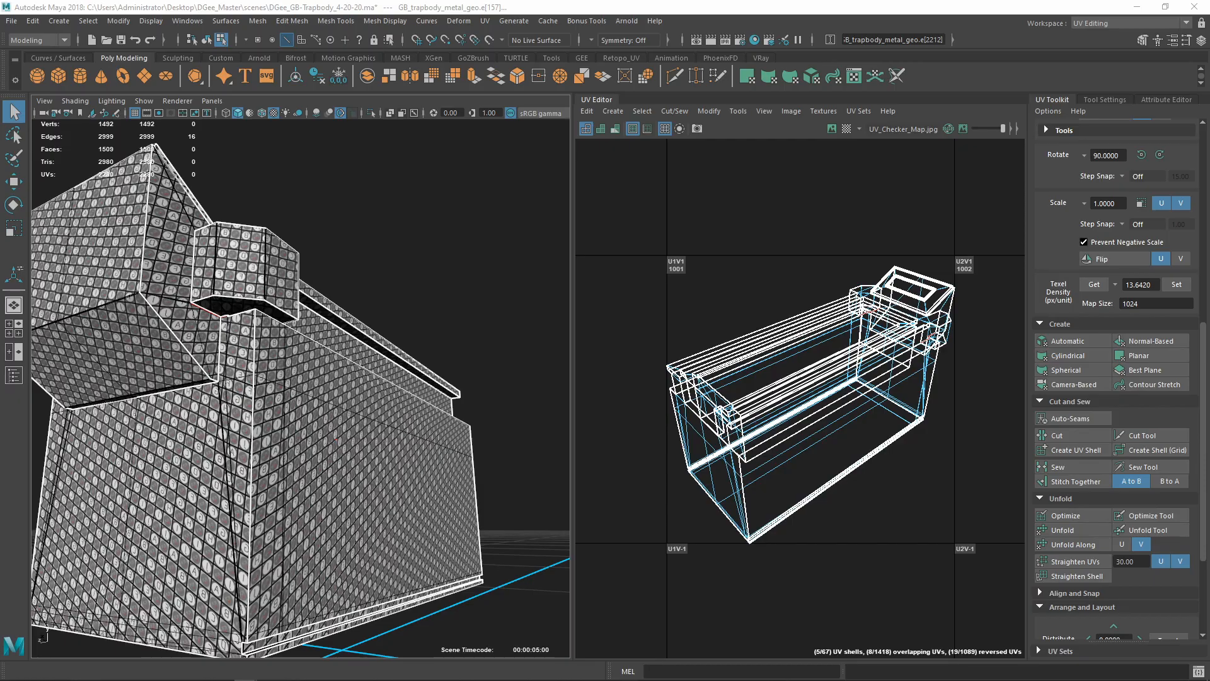
left_click_drag(272, 318, 385, 319, "alt")
mouse_move(386, 319)
right_mouse_down("alt")
mouse_move(335, 322)
mouse_move(358, 317)
mouse_move(397, 334)
right_mouse_up("alt")
left_click_drag(397, 334, 302, 391, "alt")
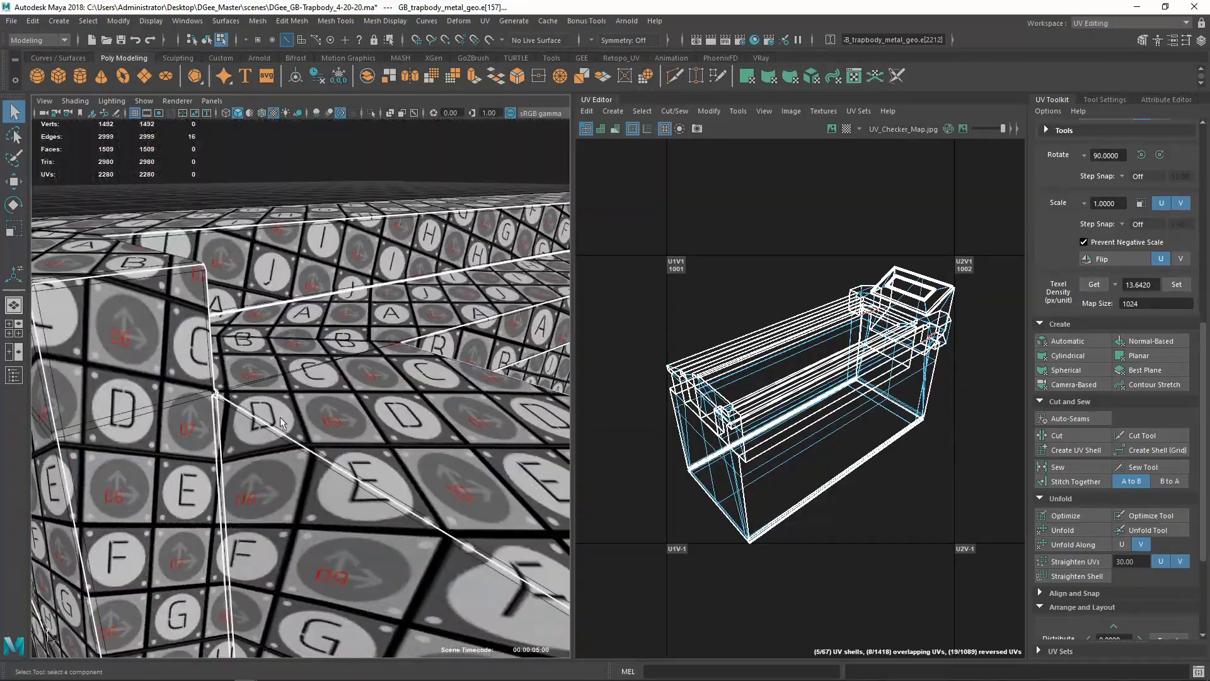
Examine the closely spaced parallel seams where the side block meets the ledge of the trap body
right_click_drag(196, 416, 229, 435, "alt")
left_click_drag(230, 434, 277, 410, "alt")
middle_click_drag(277, 410, 266, 453, "alt")
right_click_drag(266, 454, 220, 434, "alt")
left_click_drag(220, 435, 341, 404, "alt")
right_click_drag(340, 403, 357, 456, "alt")
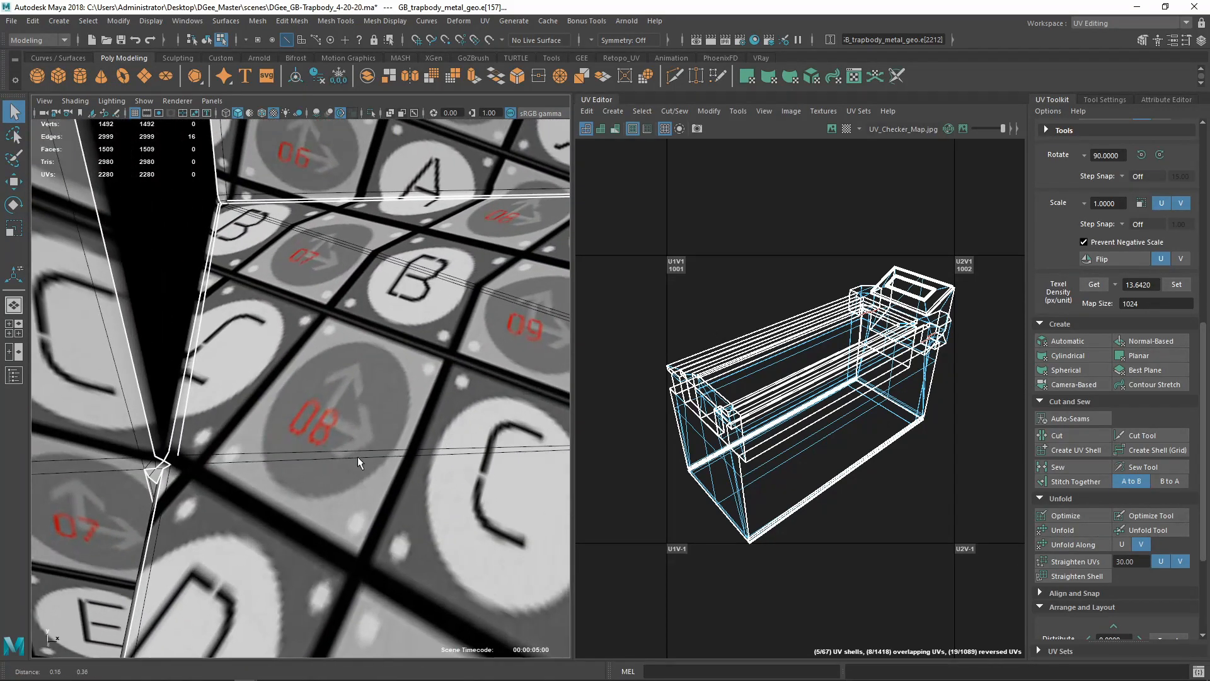
right_click_drag(200, 380, 208, 386, "alt")
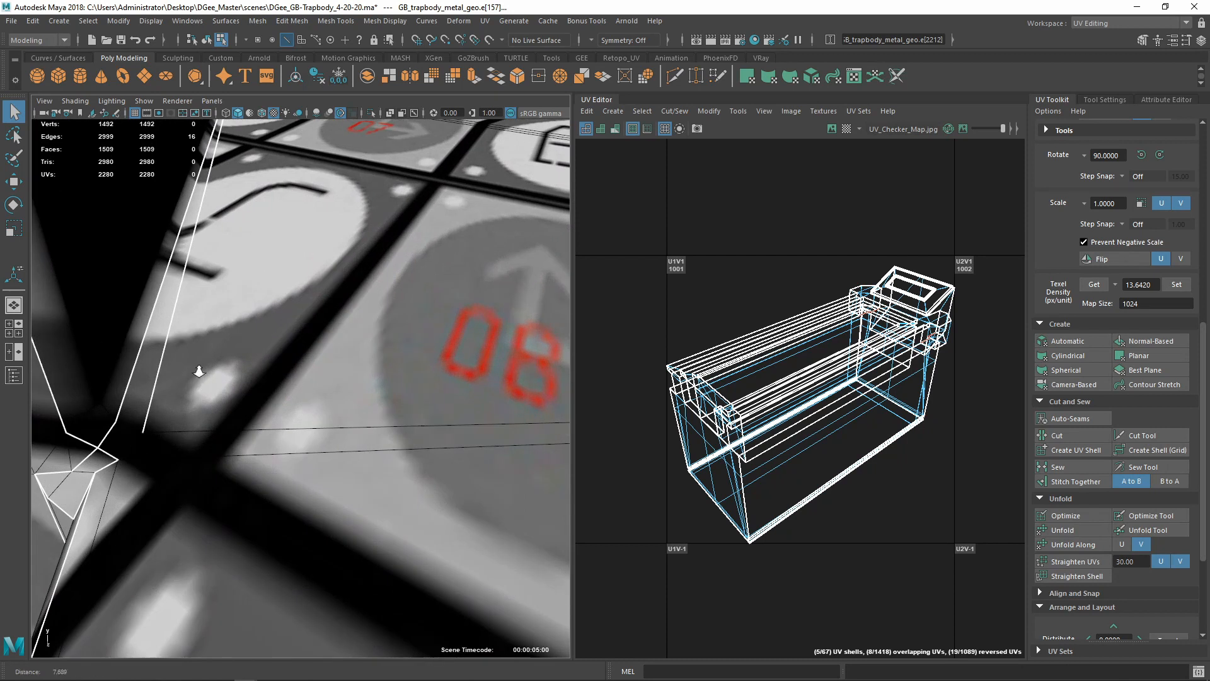
left_click_drag(199, 372, 199, 380, "alt")
middle_click_drag(200, 380, 201, 386, "alt")
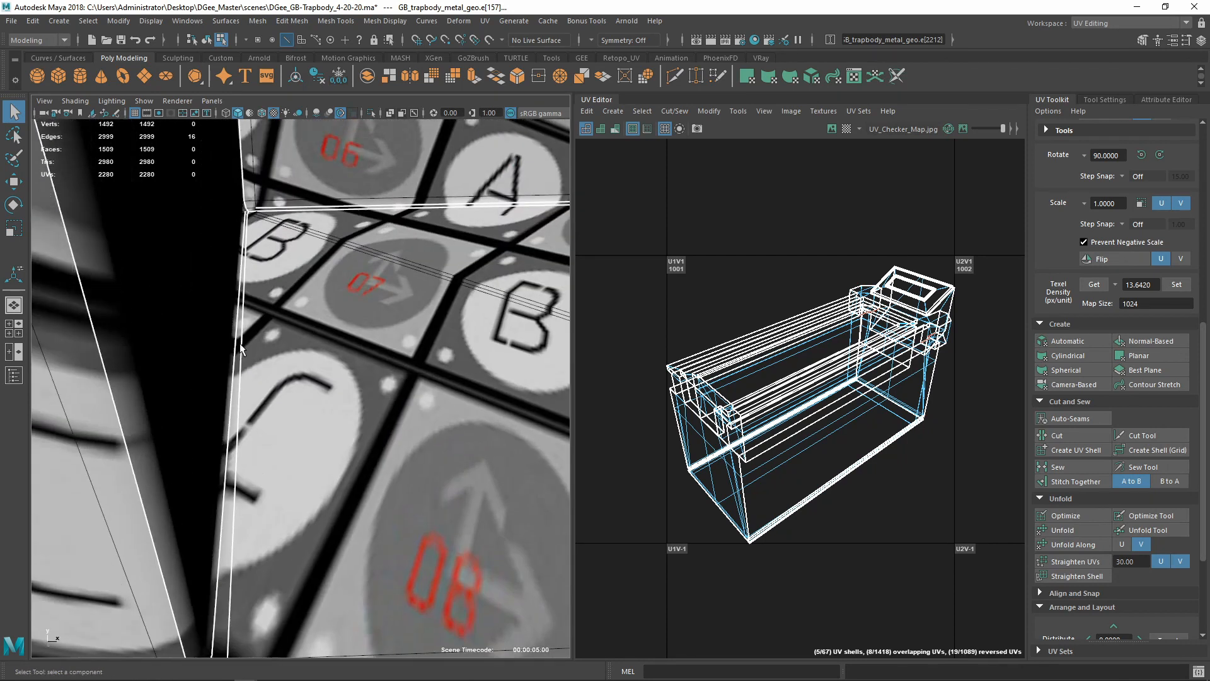
Select the edge loop running along the ledge around the trap body's opening
middle_click_drag(240, 340, 225, 379, "alt")
right_click_drag(225, 378, 208, 402, "alt")
middle_click_drag(208, 402, 243, 387, "alt")
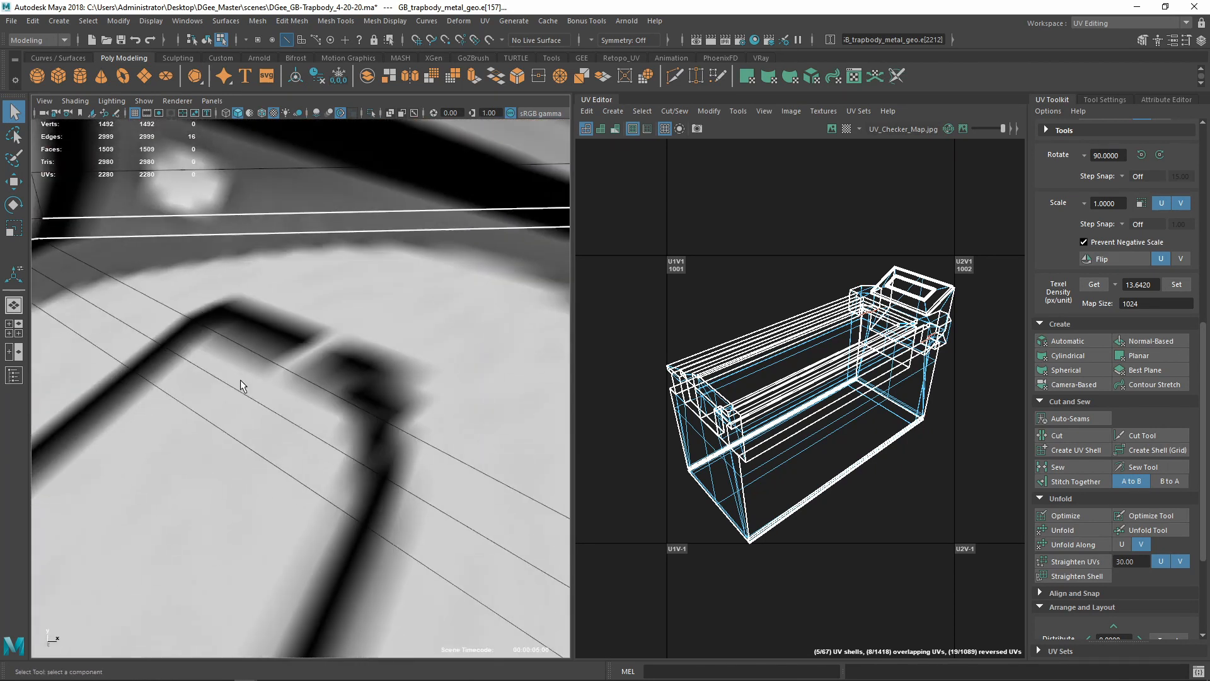
right_click_drag(243, 386, 199, 307, "alt")
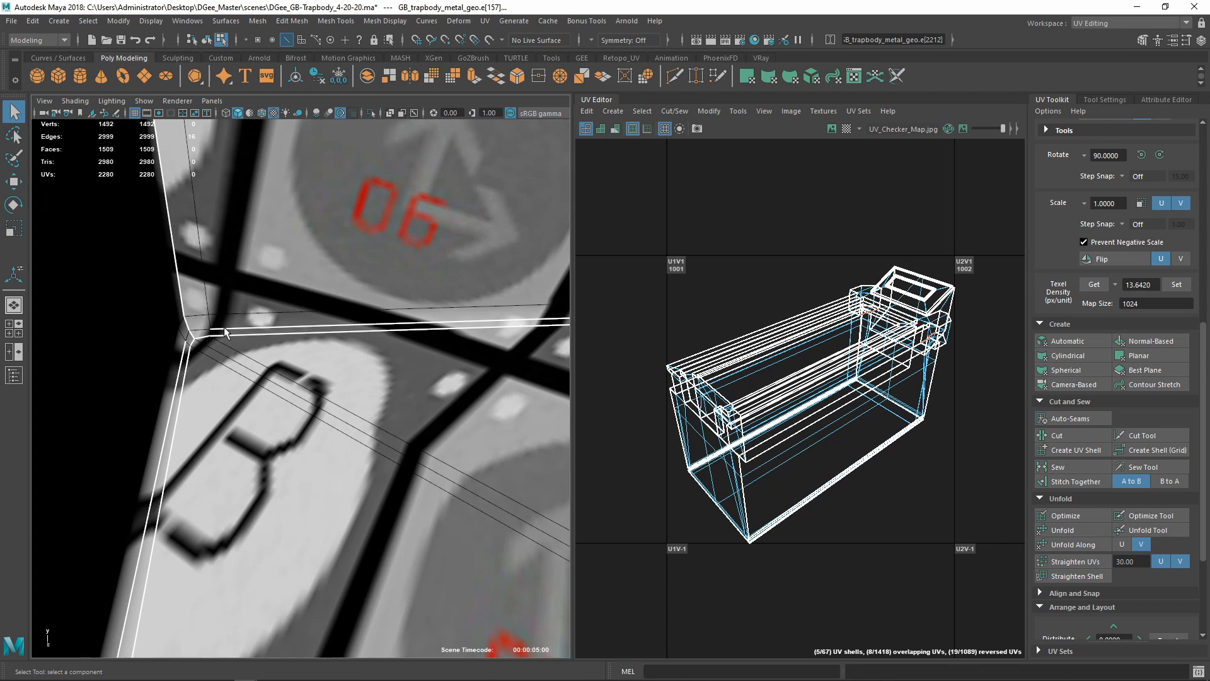
double_click(225, 327)
right_click_drag(337, 365, 236, 334, "alt")
left_click_drag(236, 334, 224, 344, "alt")
right_click_drag(224, 344, 274, 353, "alt")
left_click_drag(274, 351, 322, 350, "alt")
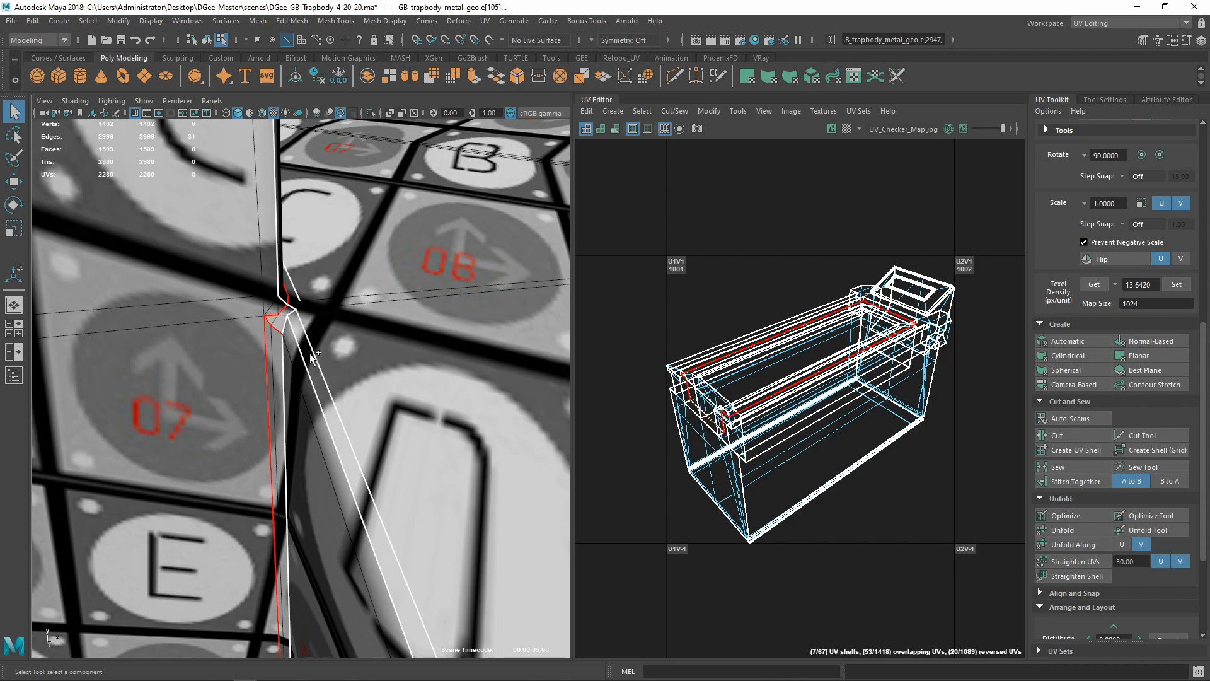
Examine the path of the selected loop down the notched end profile of the trap body
scroll(430, 388, "down", 5)
left_click_drag(430, 389, 401, 416, "alt")
scroll(404, 419, "up", 5)
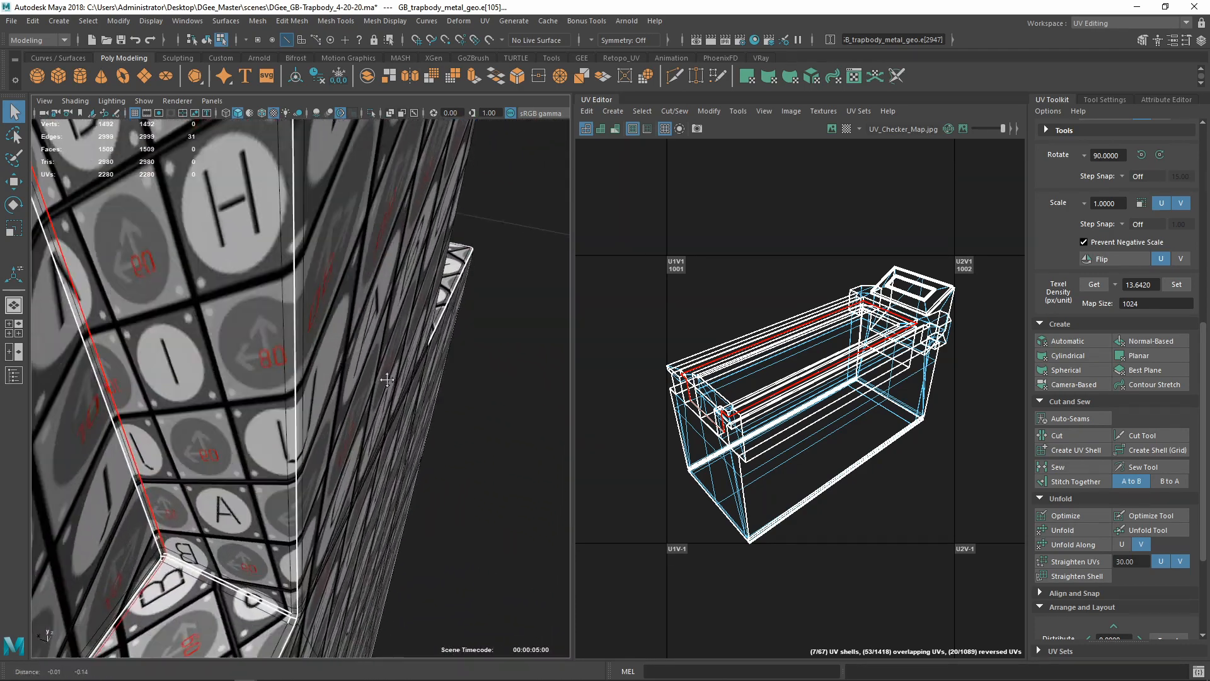
middle_click_drag(407, 435, 416, 384, "alt")
left_click_drag(416, 384, 359, 366, "alt")
scroll(454, 351, "up", 5)
middle_click_drag(360, 365, 375, 374, "alt")
scroll(375, 373, "down", 5)
middle_click_drag(474, 335, 379, 403, "alt")
right_click_drag(378, 403, 443, 448, "alt")
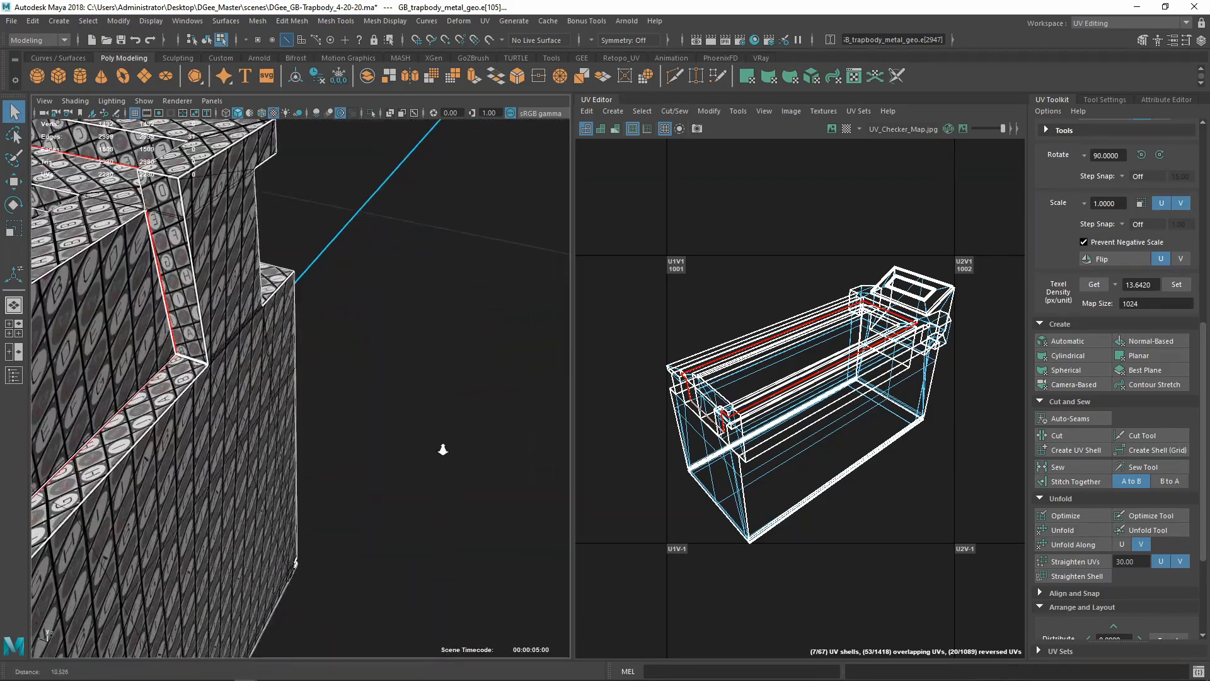
Add the parallel edge loop beside the notch corner of the end profile to the selected ledge edges
middle_click_drag(353, 416, 378, 454, "alt")
right_click_drag(378, 454, 416, 483, "alt")
right_click_drag(221, 378, 264, 399, "alt")
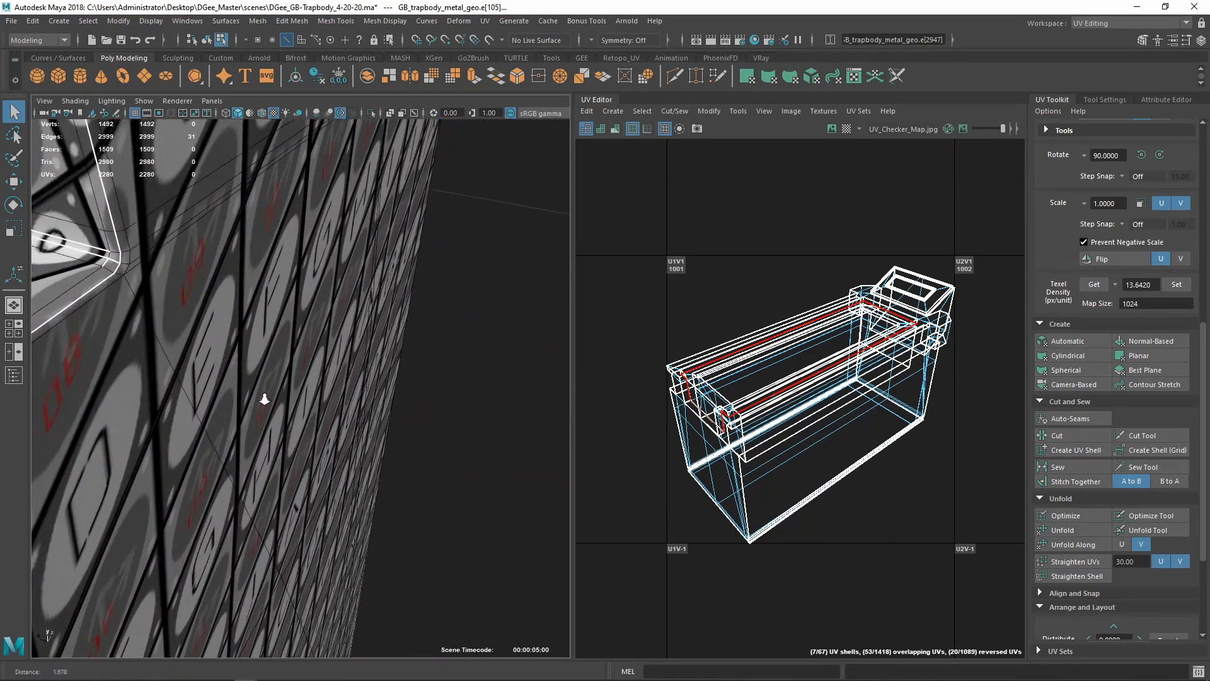
left_click_drag(265, 399, 264, 312, "alt")
right_click_drag(263, 311, 327, 376, "alt")
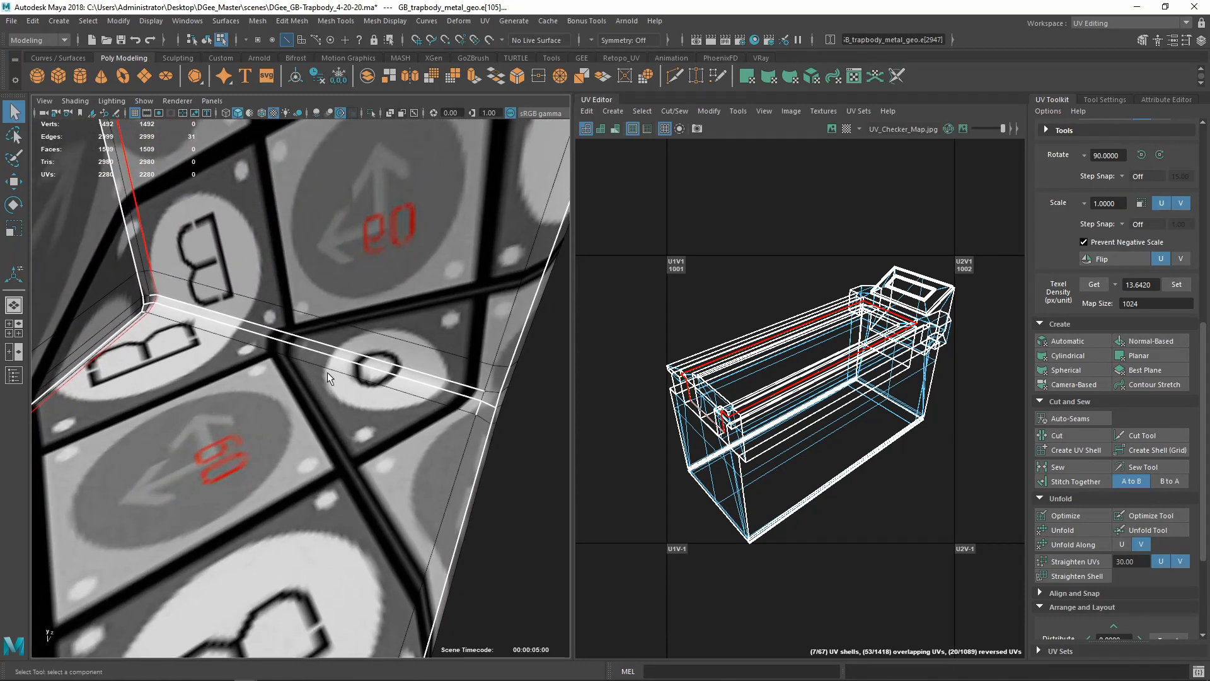
double_click(392, 360, "shift")
left_click(473, 409, "shift")
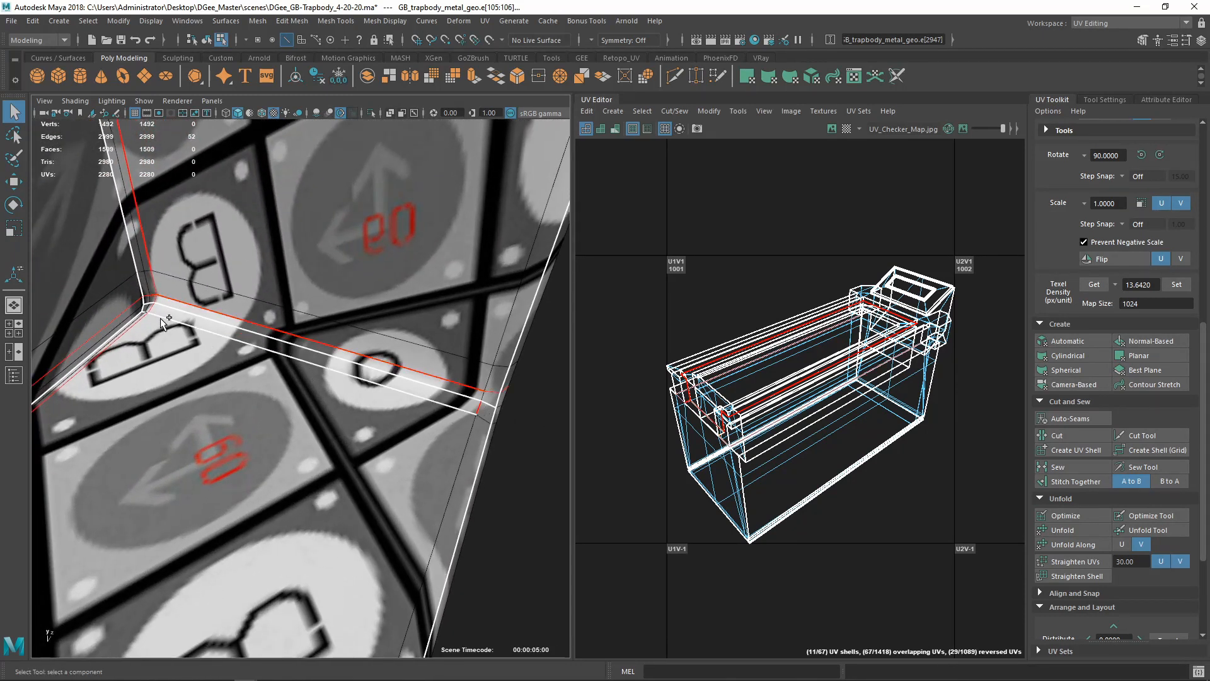
Add the short connecting seam edges at the ledge's corner to the selection
left_click_drag(370, 376, 209, 361, "alt")
scroll(209, 360, "up", 2)
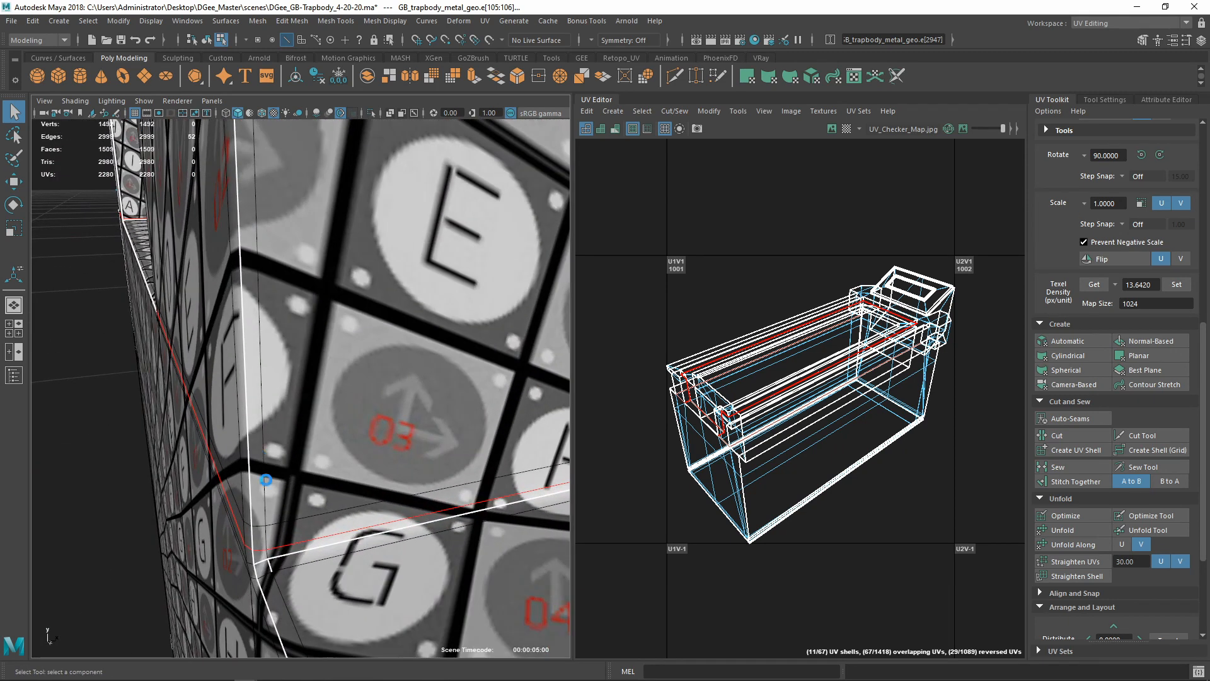
left_click(271, 574, "shift")
scroll(321, 580, "down", 5)
left_click_drag(322, 579, 381, 466, "alt")
scroll(334, 439, "down", 5)
scroll(392, 494, "up", 5)
right_click_drag(381, 467, 384, 504, "alt")
mouse_move(384, 504)
left_mouse_down("alt")
mouse_move(426, 464)
mouse_move(404, 492)
left_mouse_up("alt")
right_click_drag(403, 492, 413, 555, "alt")
middle_click_drag(412, 554, 383, 539, "alt")
scroll(344, 356, "up", 4)
left_click_drag(344, 357, 315, 427, "alt")
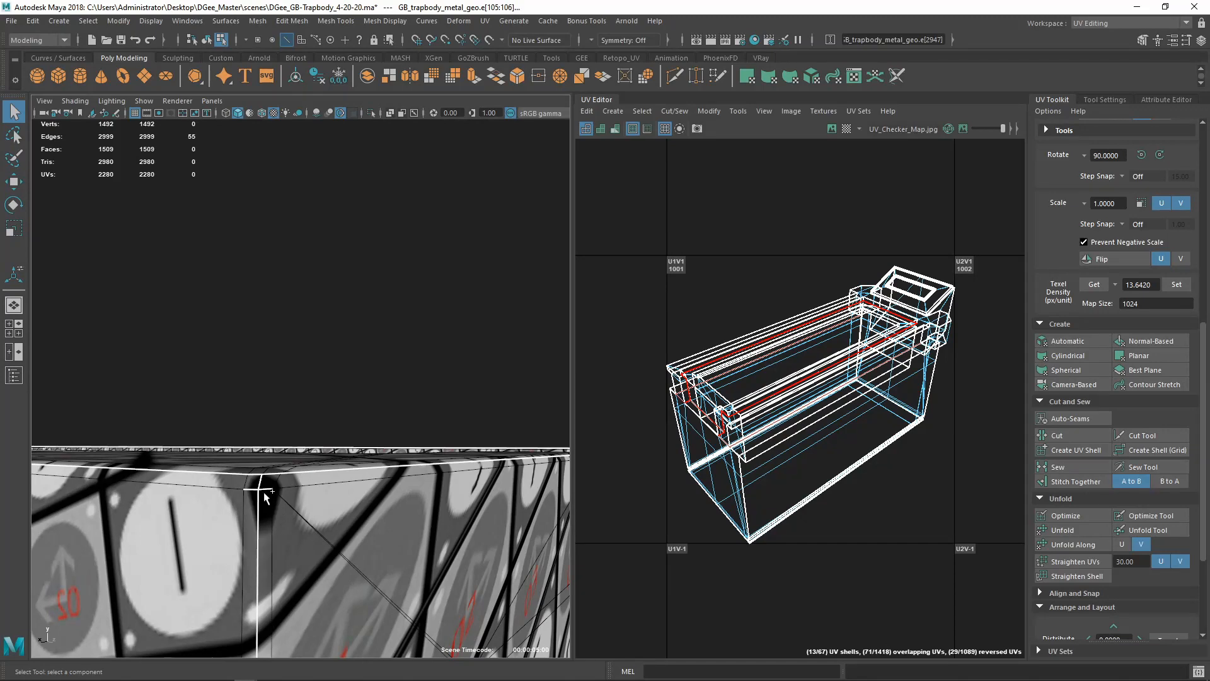
Complete the selection with the last short corner edges and sew the redundant seams along the ledge
right_click_drag(251, 496, 203, 470, "alt")
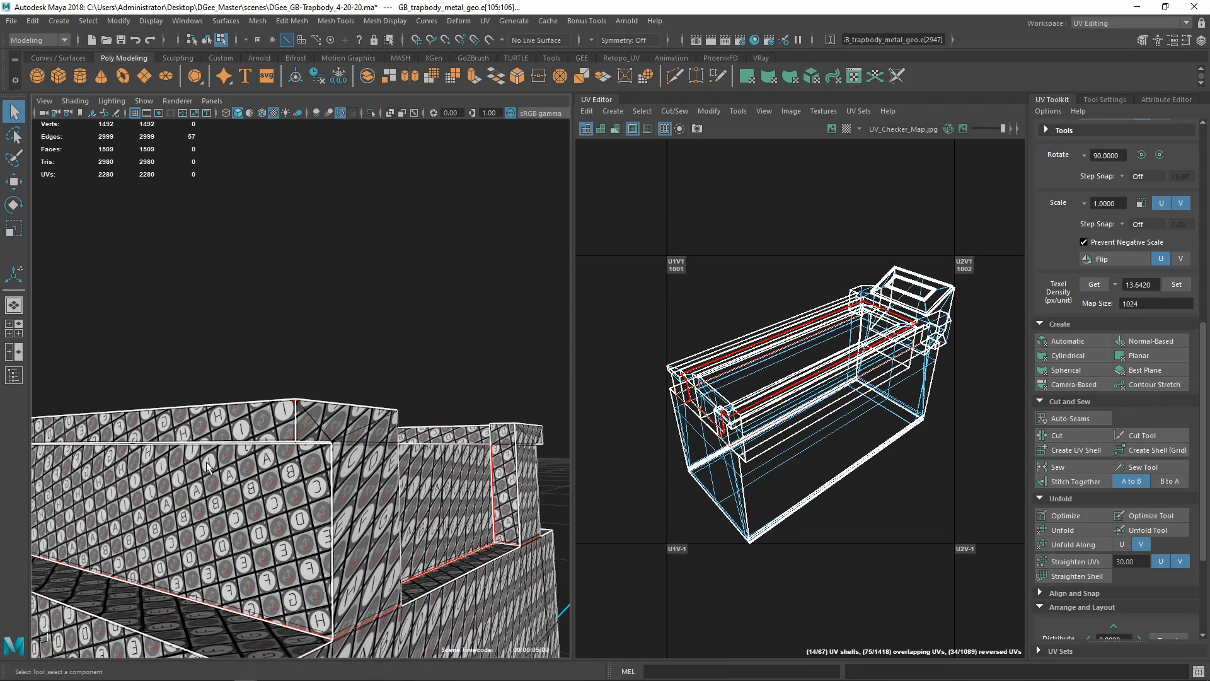
left_click_drag(203, 470, 231, 425, "alt")
right_click_drag(231, 425, 382, 491, "alt")
middle_click_drag(382, 492, 329, 562, "alt")
left_click_drag(329, 561, 328, 546, "alt")
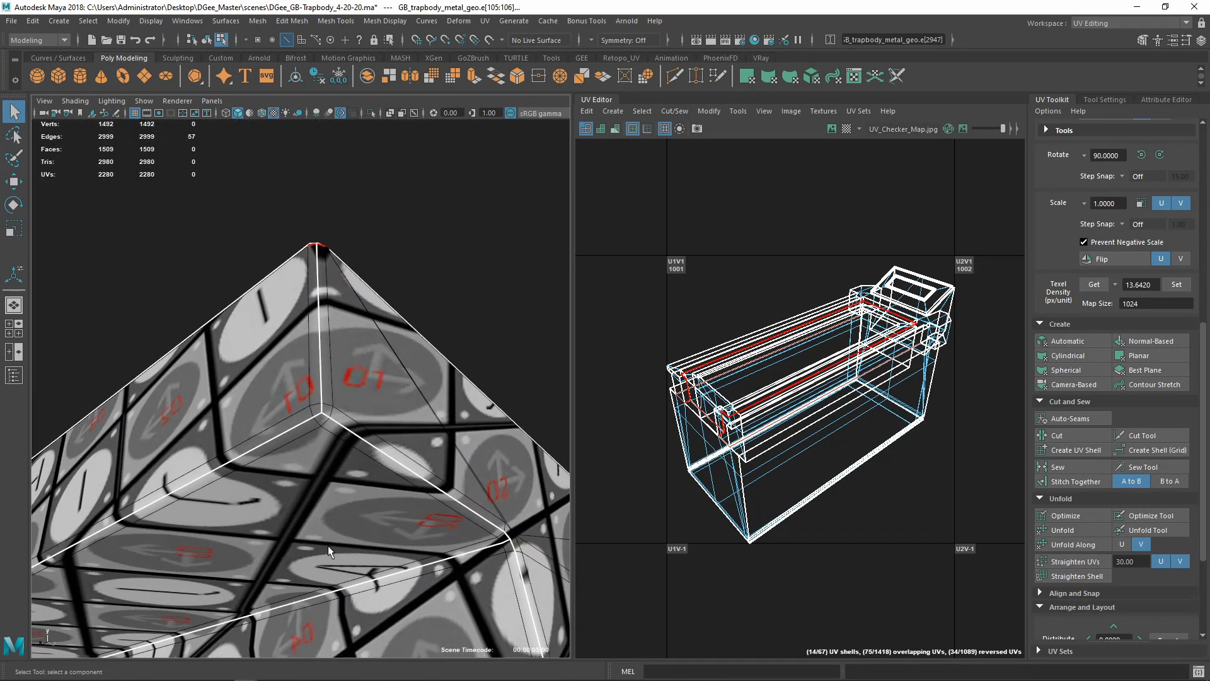
right_click_drag(327, 546, 57, 443, "alt")
left_click_drag(57, 443, 335, 446, "alt")
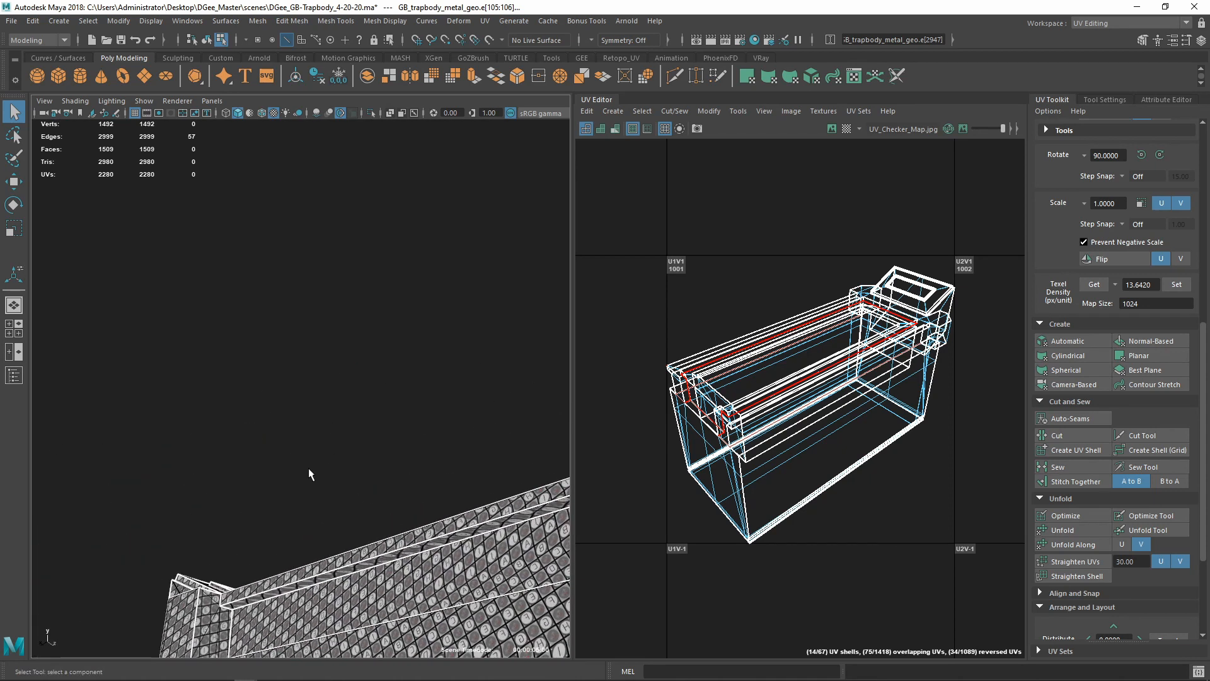
right_click_drag(850, 240, 849, 278, "shift")
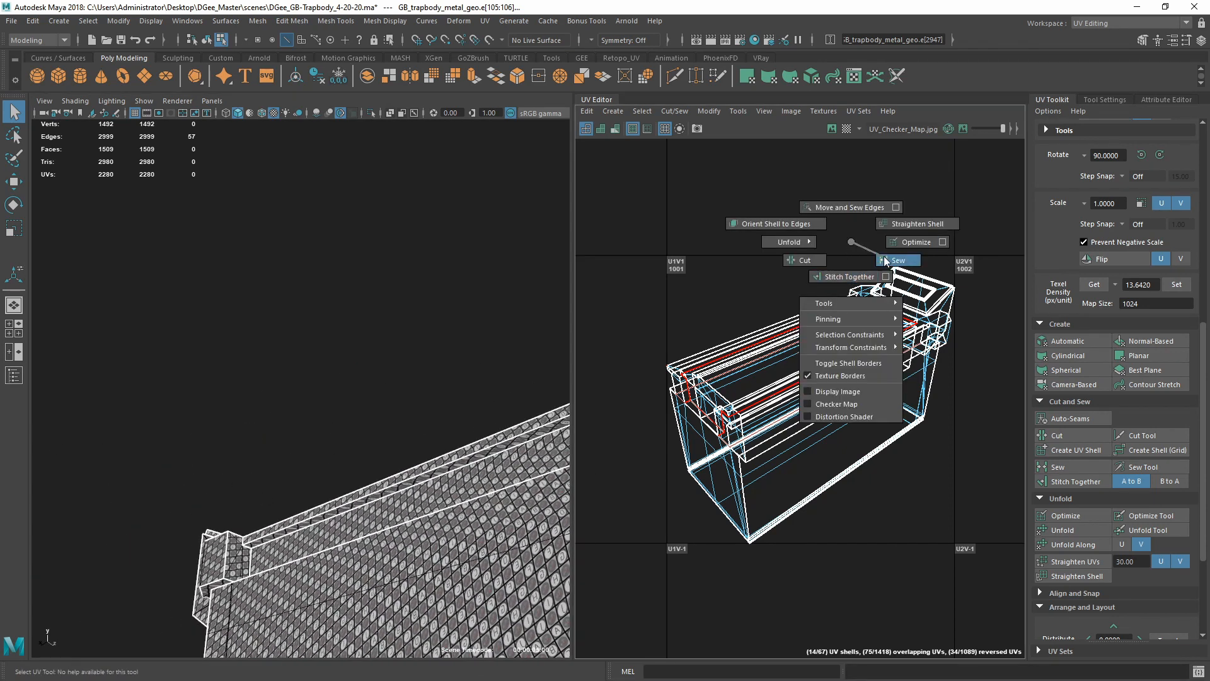
Examine the remaining seams along the ledge, around the opening and near the raised end block
right_click_drag(322, 394, 226, 428, "alt")
left_click_drag(226, 429, 189, 485, "alt")
right_click_drag(189, 485, 381, 436, "alt")
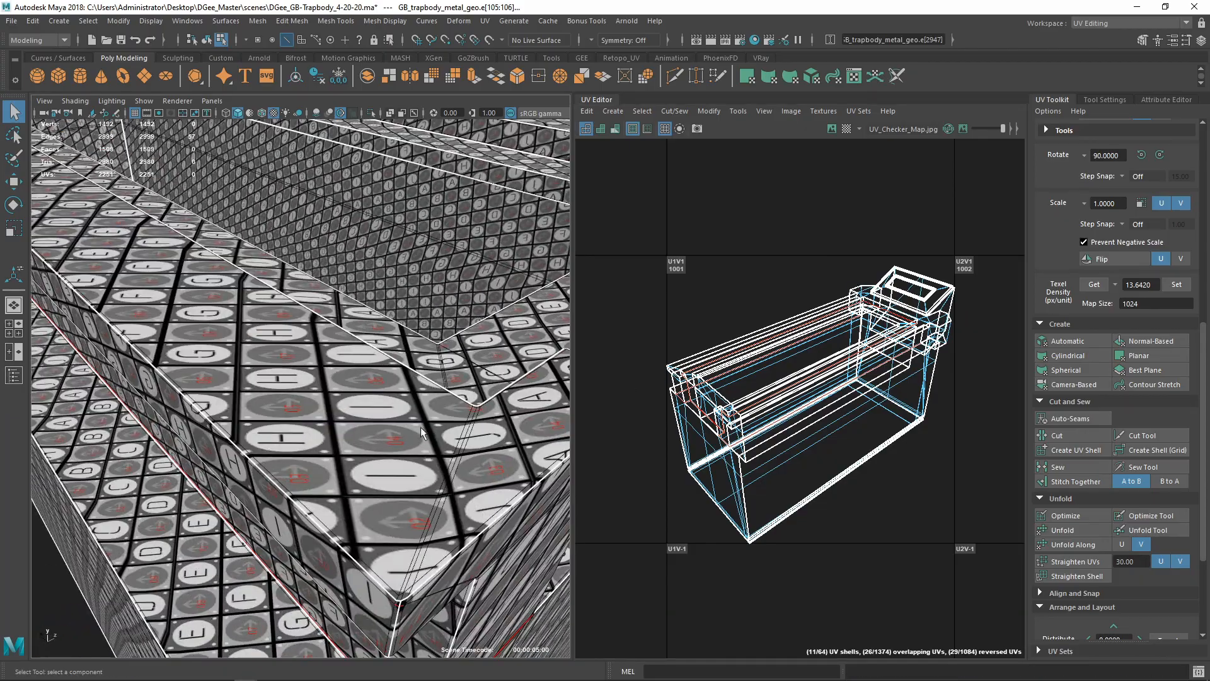
left_click_drag(381, 436, 157, 412, "alt")
mouse_move(157, 441)
right_mouse_down("alt")
mouse_move(242, 469)
mouse_move(142, 428)
right_mouse_up("alt")
left_click_drag(142, 429, 440, 402, "alt")
middle_click_drag(439, 403, 270, 384, "alt")
right_click_drag(270, 385, 385, 397, "alt")
left_click_drag(384, 397, 309, 391, "alt")
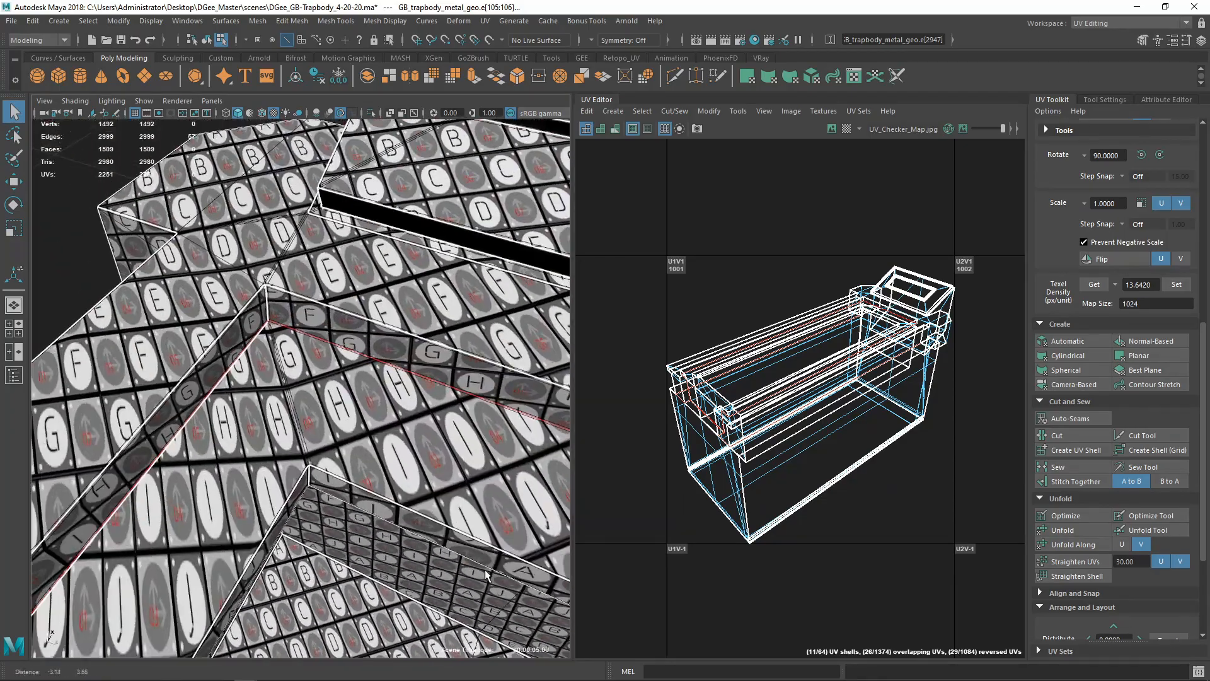
Select the doubled seam loop at the inner corner of the ledge and sew it
right_click_drag(309, 391, 394, 362, "alt")
middle_click_drag(253, 183, 284, 302, "alt")
right_click_drag(284, 302, 312, 291, "alt")
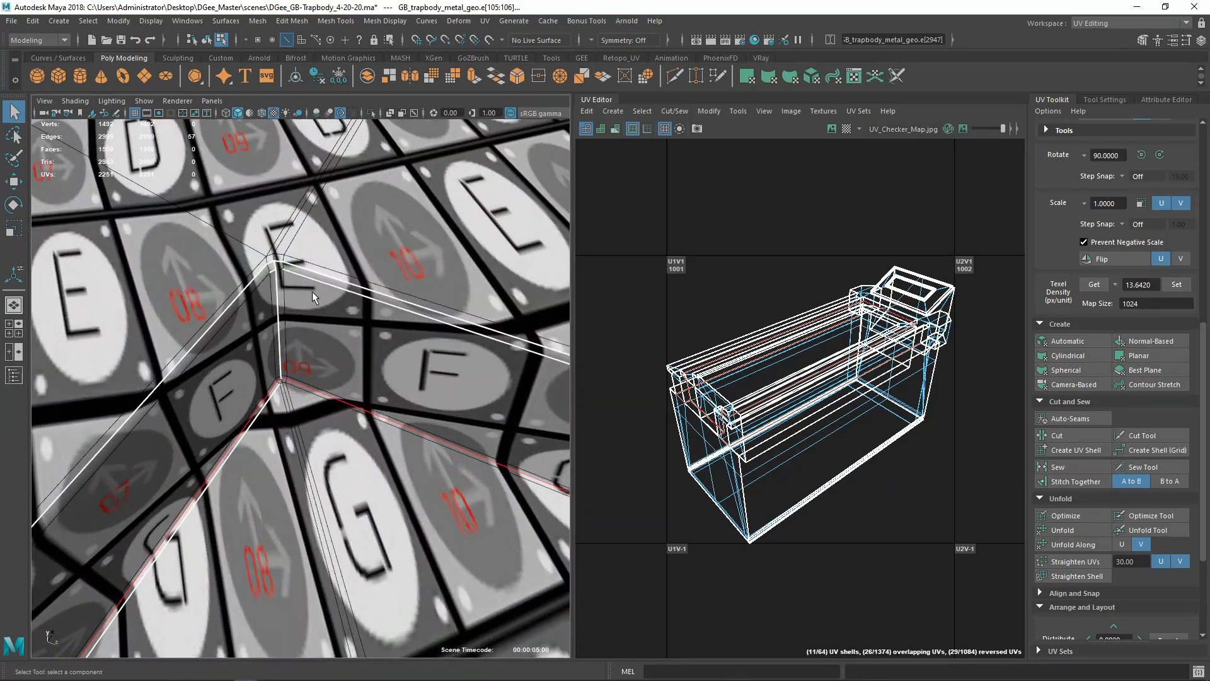
double_click(312, 281)
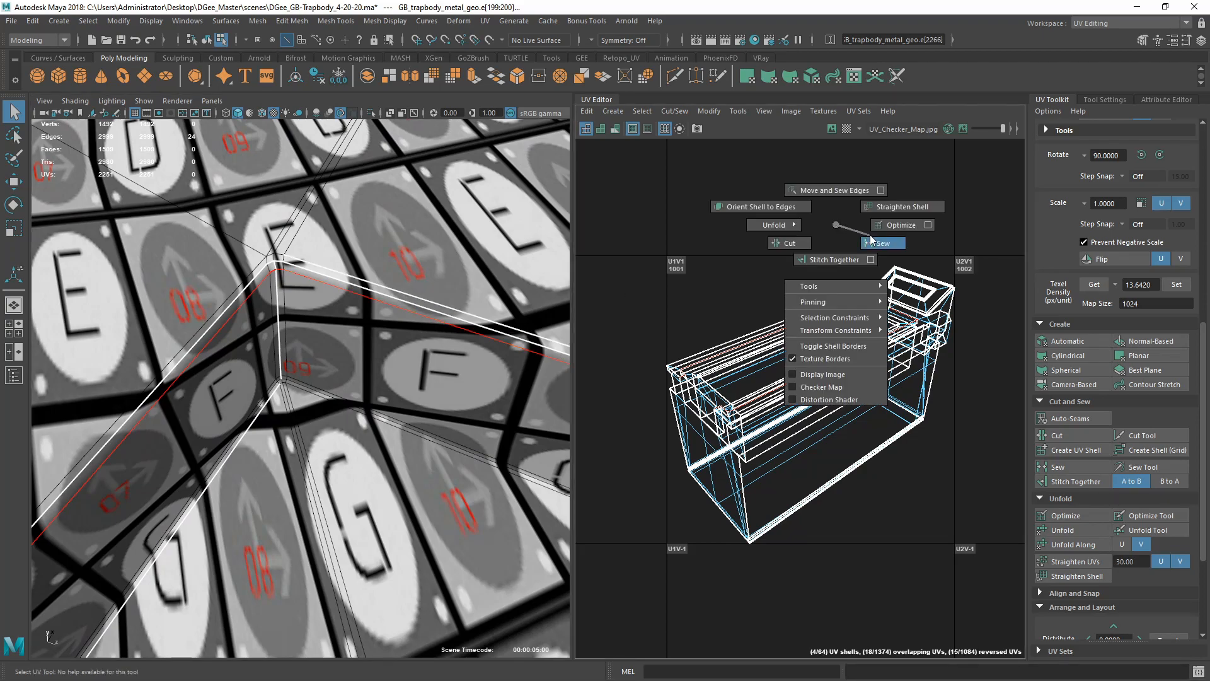
right_click_drag(870, 240, 873, 242, "shift")
Select the redundant seam loop around the raised end block's top face and sew it
right_click_drag(403, 303, 328, 296, "alt")
middle_click_drag(403, 316, 183, 316, "alt")
right_click_drag(303, 277, 353, 283, "alt")
middle_click_drag(404, 327, 202, 353, "alt")
right_click_drag(202, 353, 321, 337, "alt")
right_click_drag(214, 239, 249, 233, "alt")
middle_click_drag(249, 233, 259, 291, "alt")
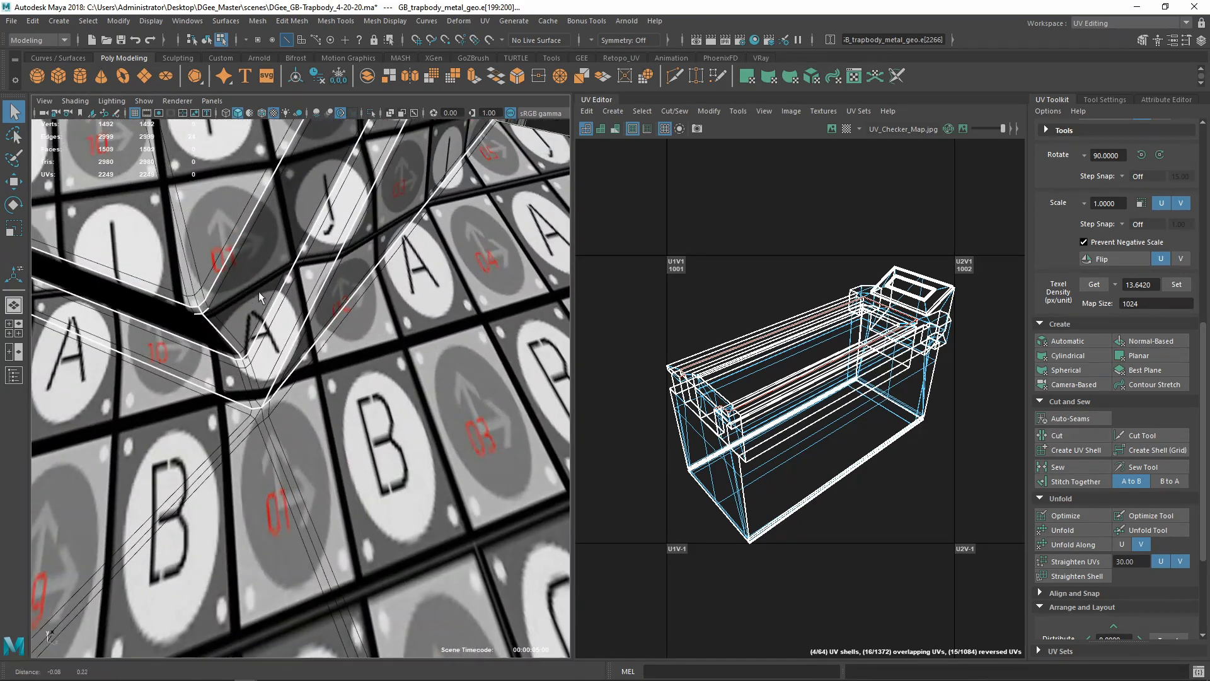
left_click(213, 286)
right_click(793, 232, "shift")
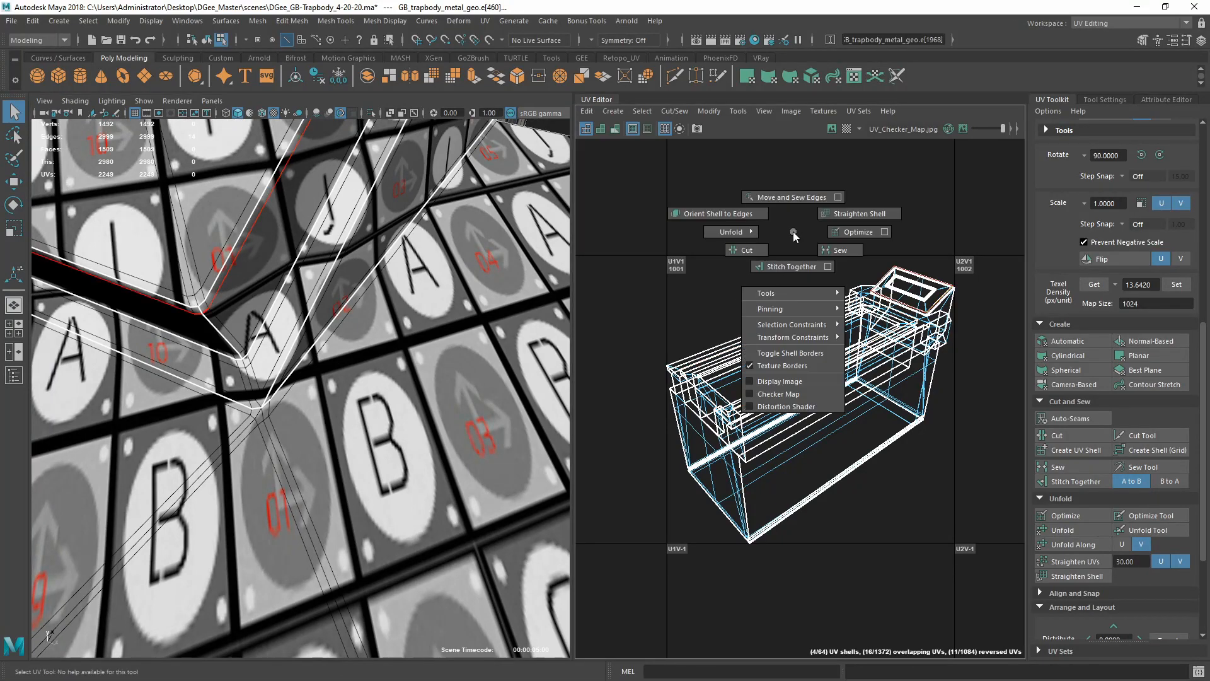
right_click_drag(793, 232, 835, 249, "shift")
Select the doubled seam loop around the recess on the end block's top face and sew it
right_click_drag(352, 252, 252, 249, "alt")
middle_click_drag(252, 249, 237, 365, "alt")
right_click_drag(290, 315, 224, 277, "alt")
left_click_drag(246, 226, 303, 246, "alt")
right_click_drag(277, 334, 334, 347, "alt")
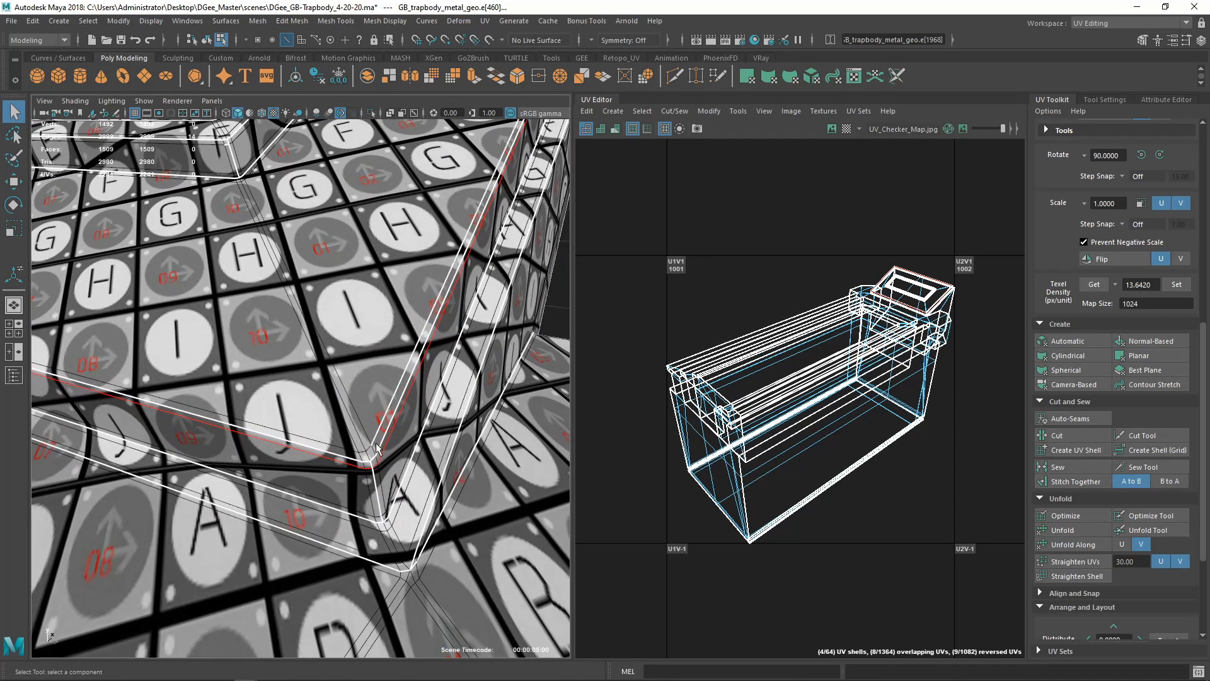
left_click_drag(329, 352, 337, 300, "alt")
right_click_drag(338, 299, 272, 268, "alt")
left_click_drag(272, 267, 279, 344, "alt")
right_click_drag(278, 343, 318, 394, "alt")
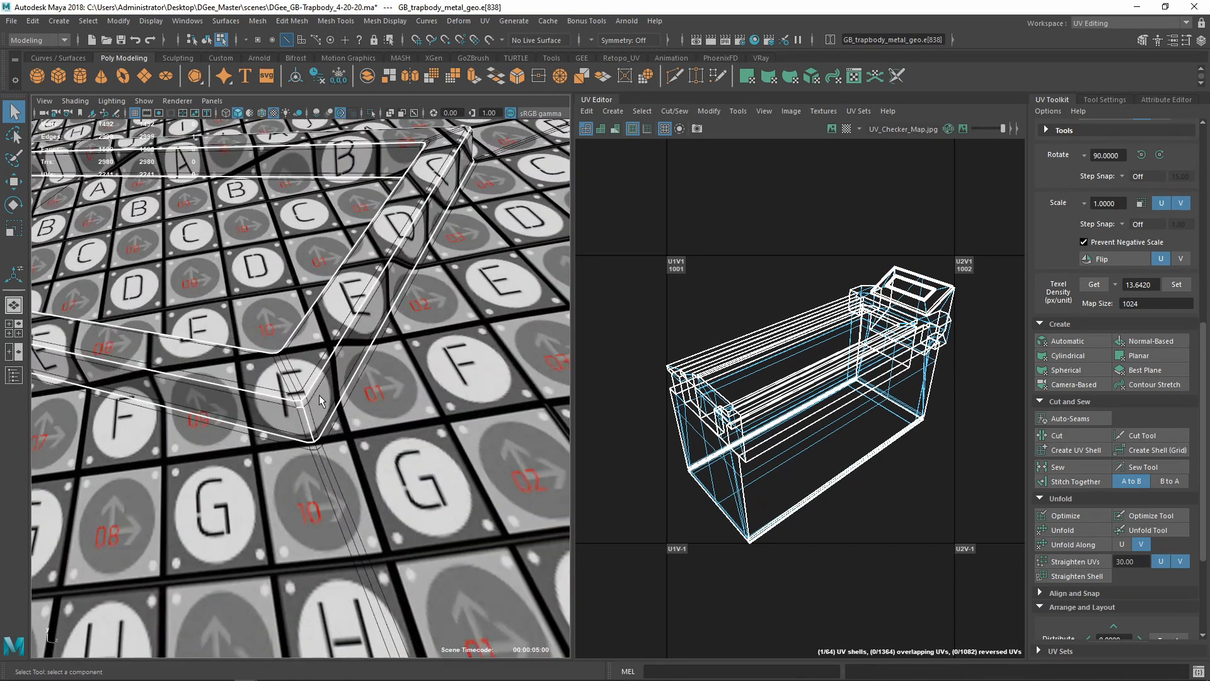
double_click(318, 392)
right_click_drag(793, 248, 826, 271, "shift")
Select the short stray seam edges at one upper corner of the end block
left_click_drag(380, 325, 195, 334, "alt")
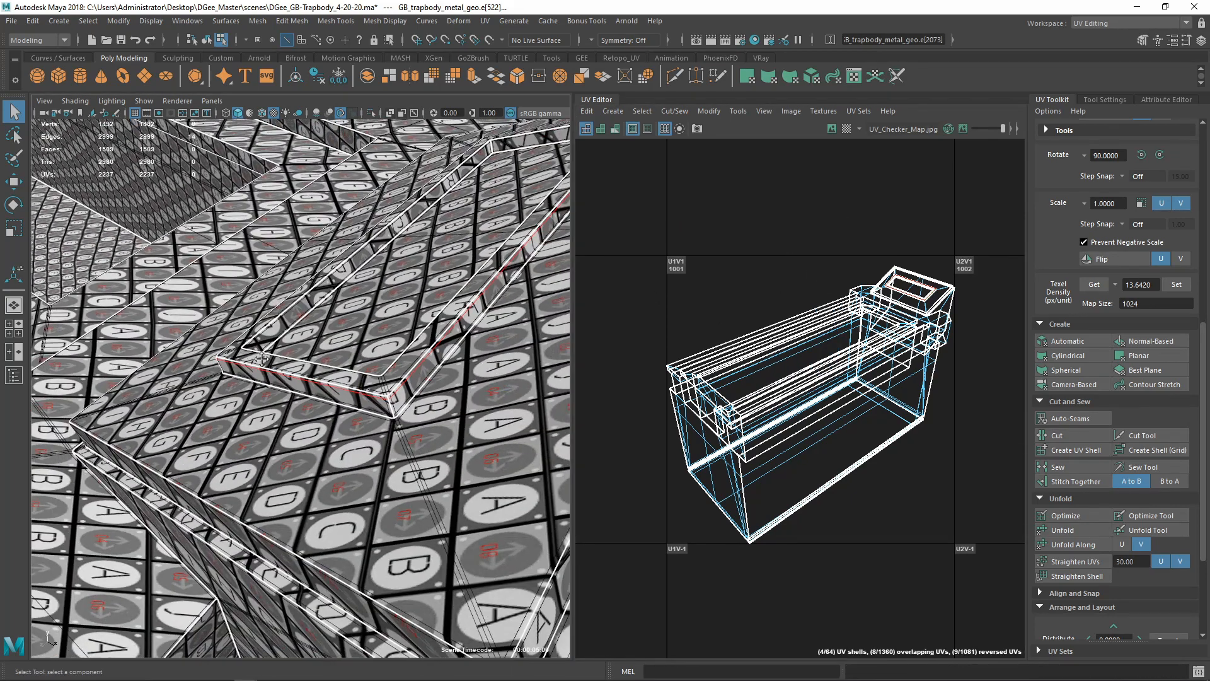
right_click_drag(195, 334, 254, 411, "alt")
middle_click_drag(254, 411, 366, 405, "alt")
right_click_drag(367, 404, 251, 358, "alt")
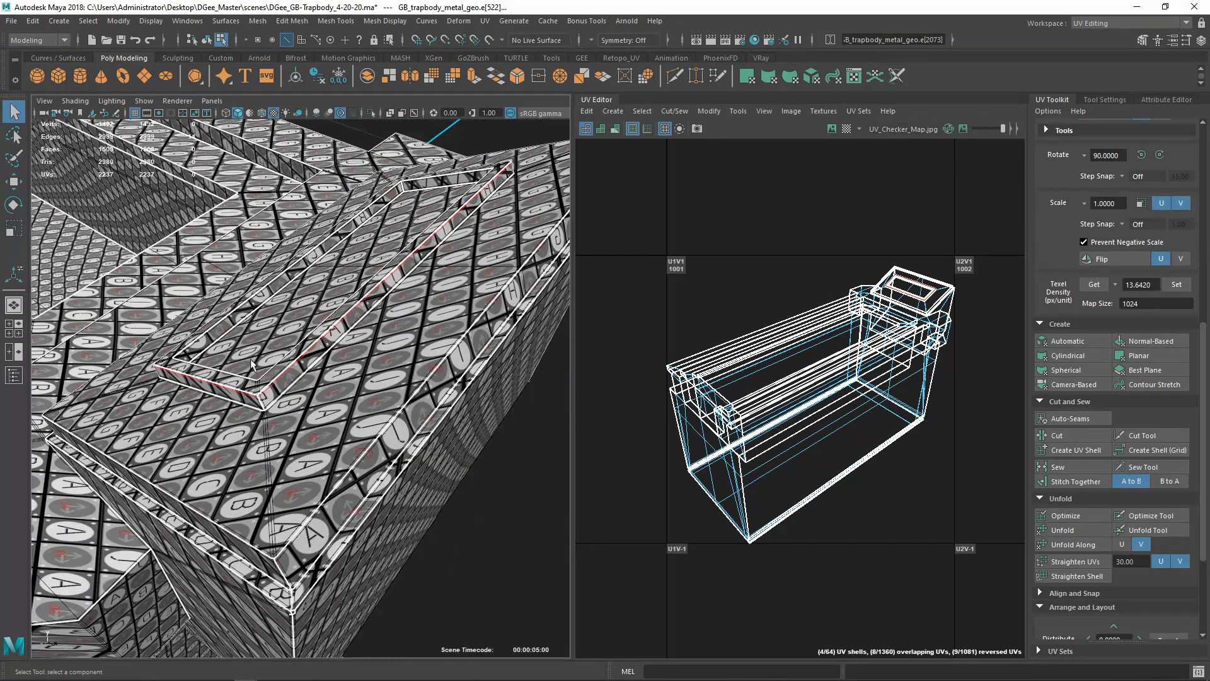
left_click_drag(250, 358, 300, 329, "alt")
right_click_drag(300, 328, 312, 441, "alt")
middle_click_drag(312, 441, 291, 384, "alt")
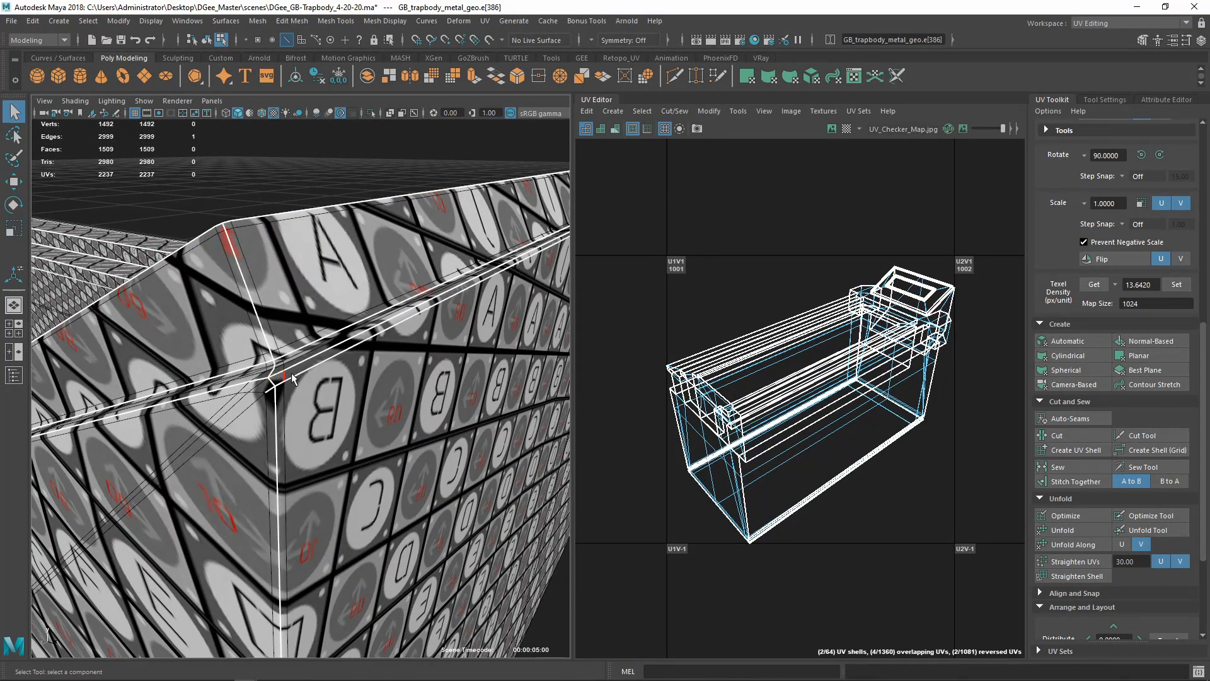
right_click_drag(291, 378, 330, 387, "alt")
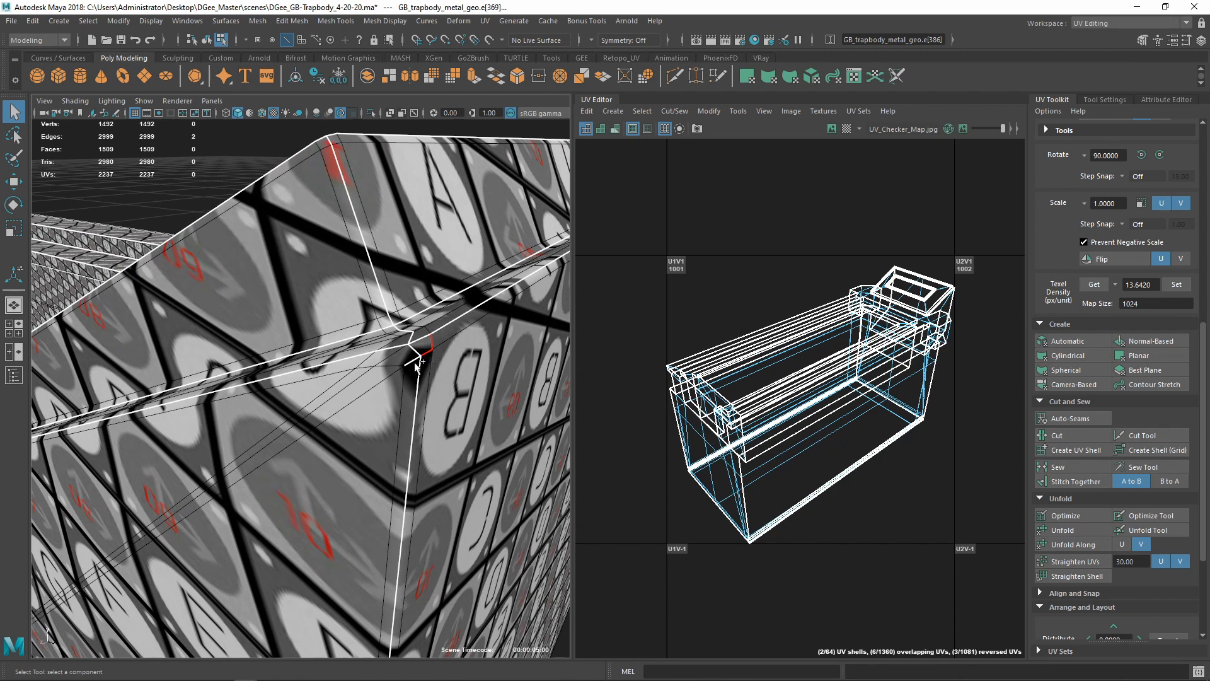
right_click_drag(411, 365, 315, 372, "alt")
Add the matching short edges at the end block's opposite corner and sew the whole selection
left_click_drag(315, 372, 409, 386, "alt")
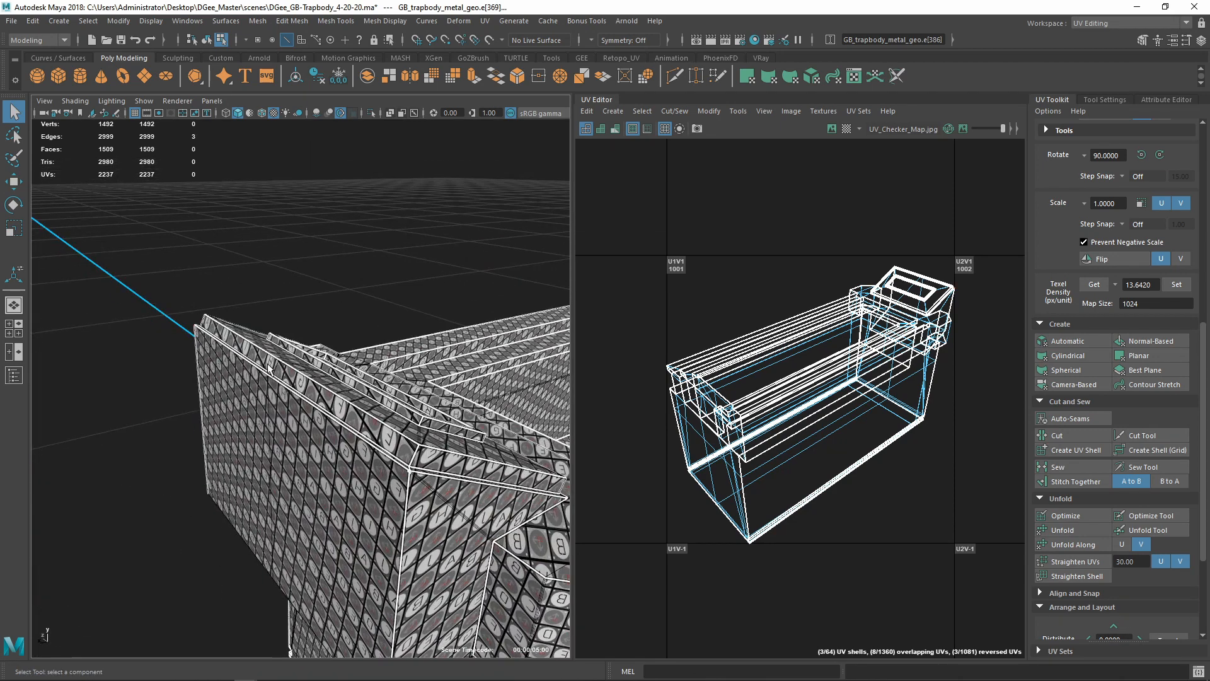
right_click_drag(410, 386, 435, 442, "alt")
middle_click_drag(435, 441, 321, 394, "alt")
right_click_drag(321, 394, 328, 436, "alt")
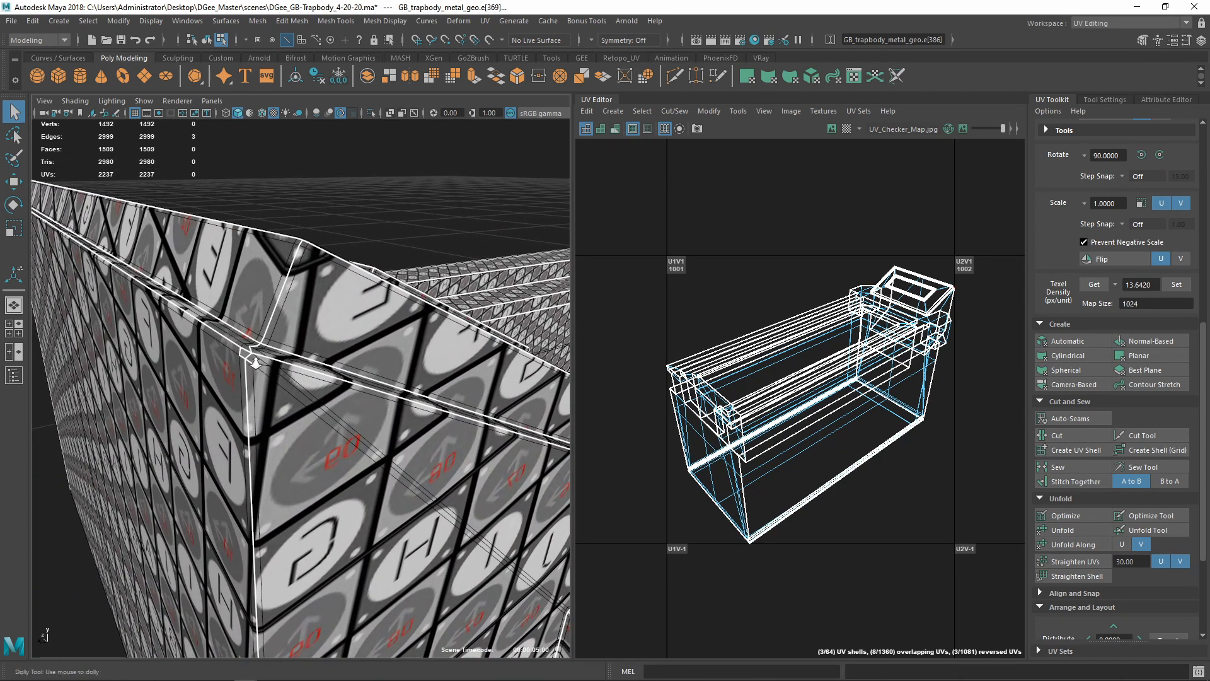
right_click_drag(251, 357, 253, 378, "alt")
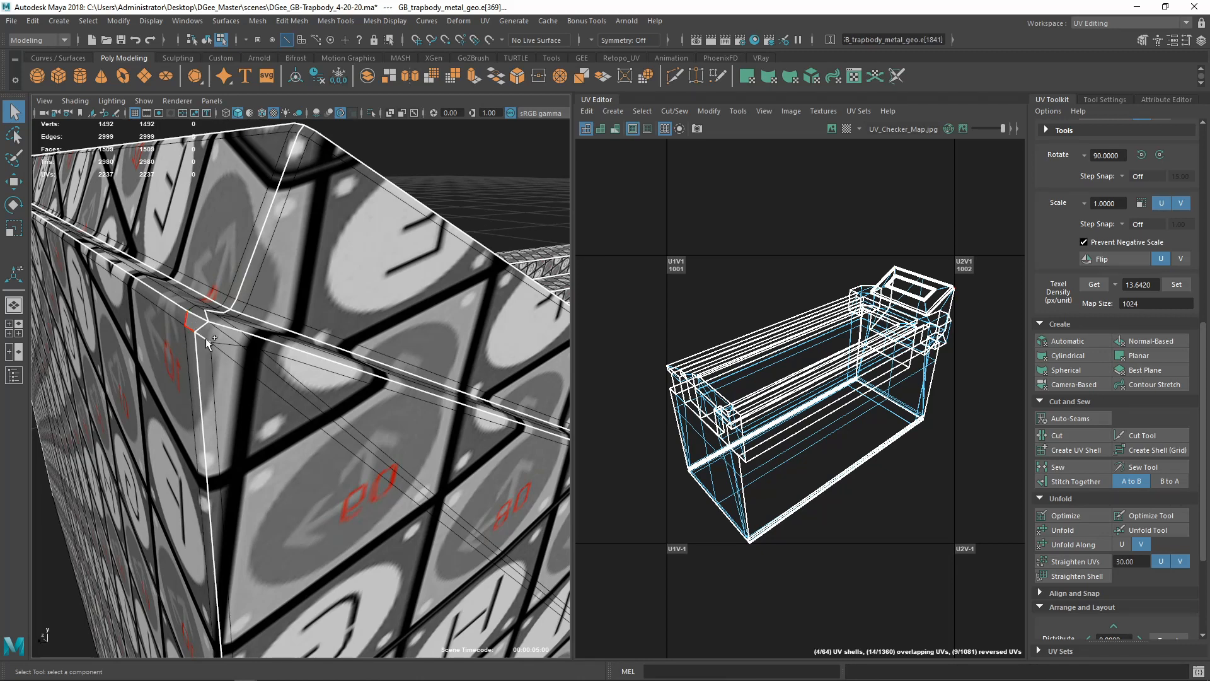
right_click_drag(978, 445, 1005, 463, "shift")
Examine the seams around the protruding blocks, the trap body's lower sides and its underside
right_click_drag(391, 371, 297, 365, "alt")
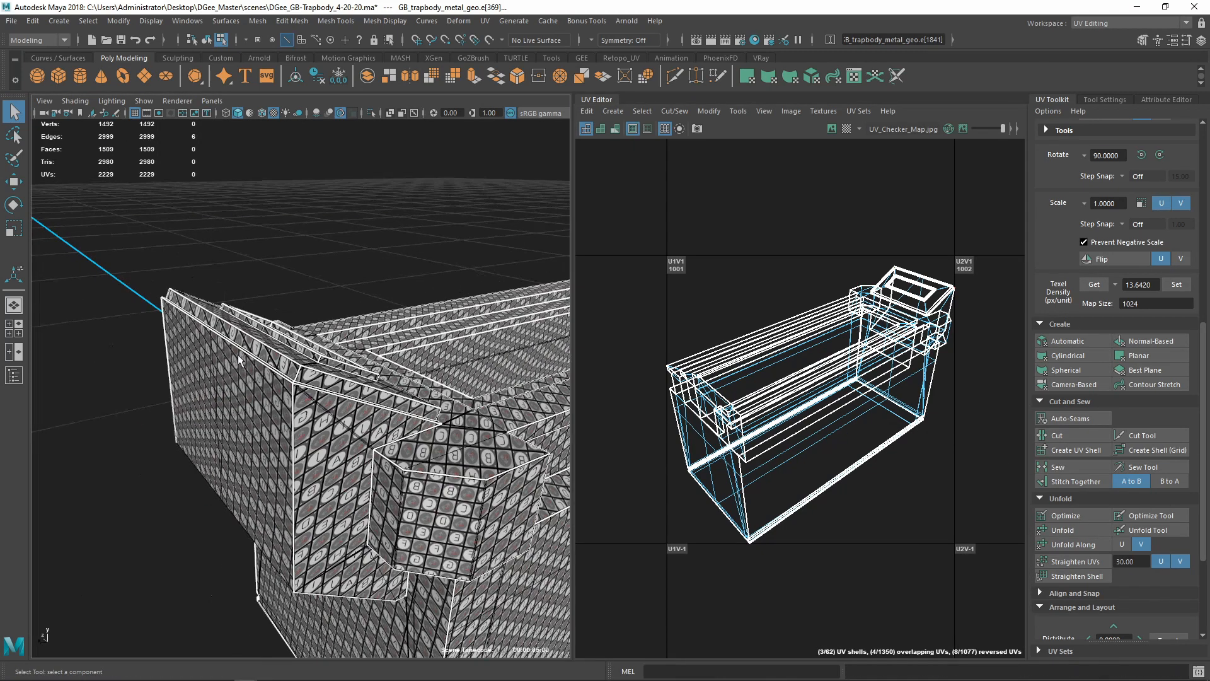
left_click_drag(297, 366, 341, 369, "alt")
middle_click_drag(340, 369, 303, 376, "alt")
right_click_drag(303, 376, 458, 475, "alt")
left_click_drag(458, 476, 345, 429, "alt")
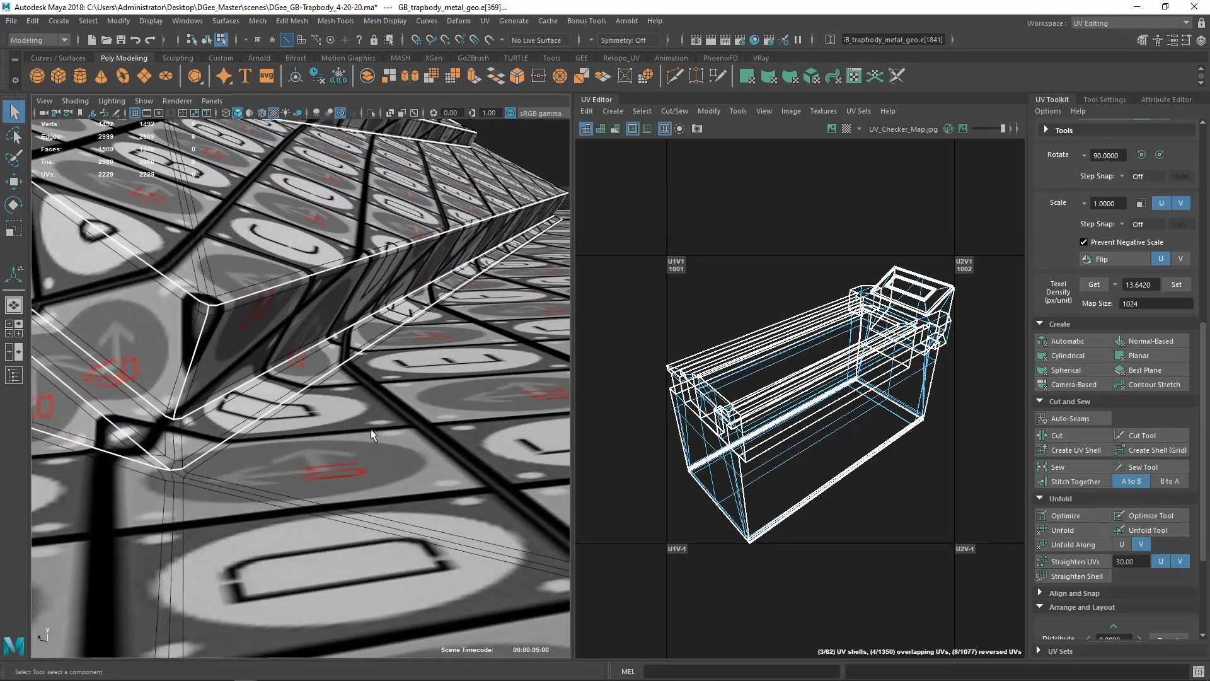
right_click_drag(370, 429, 440, 448, "alt")
middle_click_drag(369, 329, 362, 443, "alt")
left_click_drag(361, 443, 299, 404, "alt")
right_click_drag(305, 379, 161, 310, "alt")
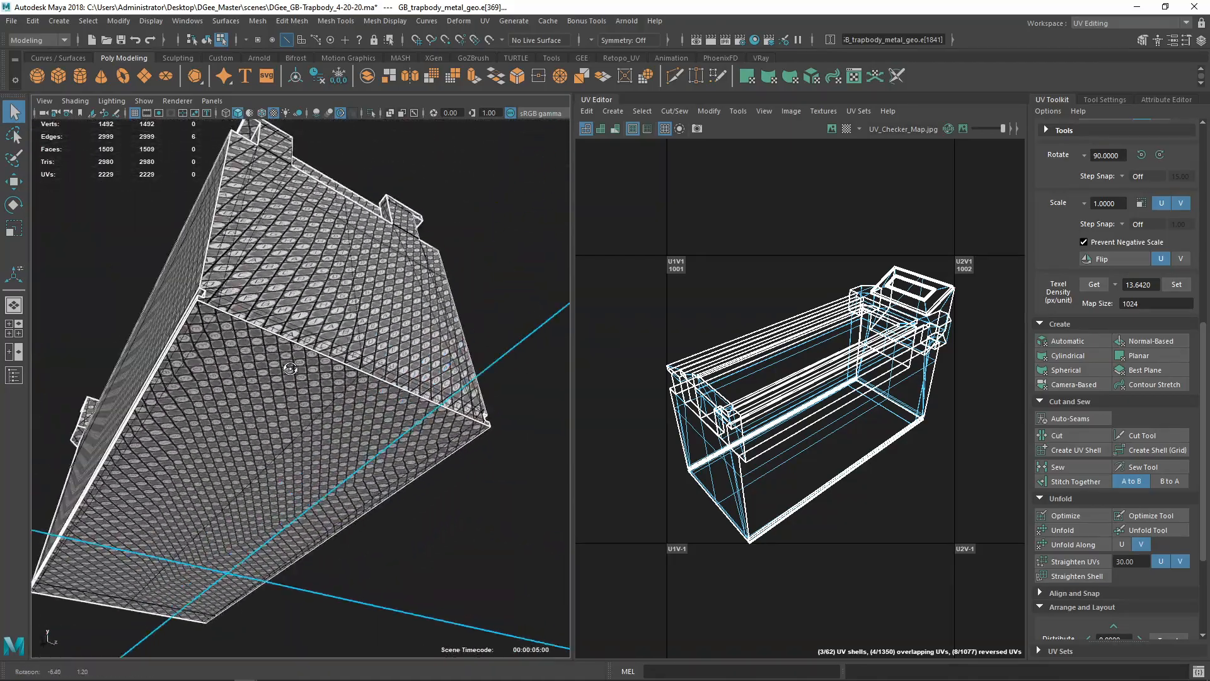
left_click_drag(290, 368, 360, 420, "alt")
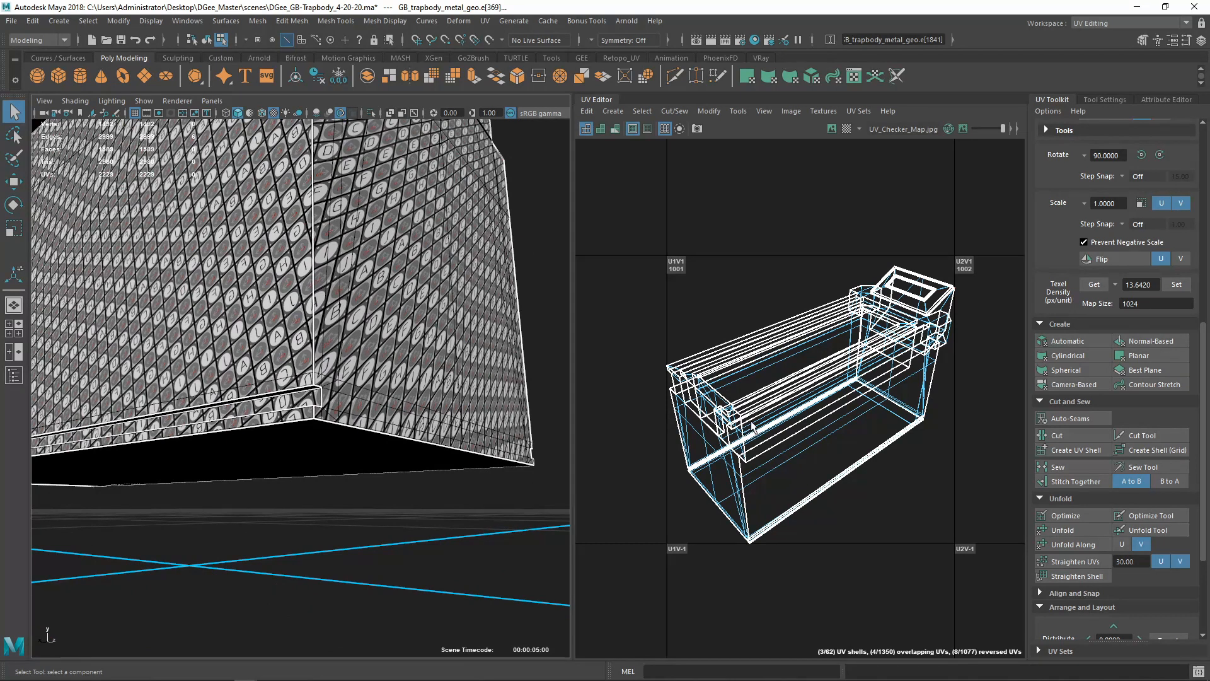
Select all UV shells of the trap body
scroll(752, 427, "down", 8)
right_click_drag(751, 427, 704, 350)
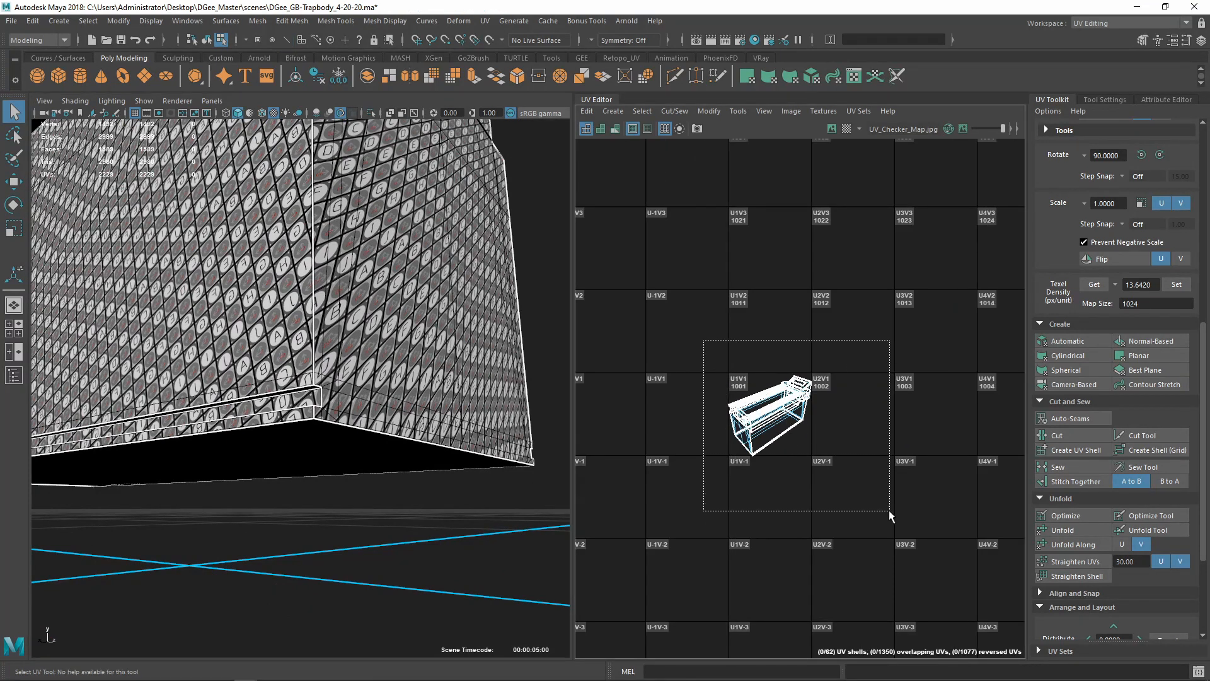
left_click_drag(889, 509, 888, 509)
right_click(855, 425, "shift")
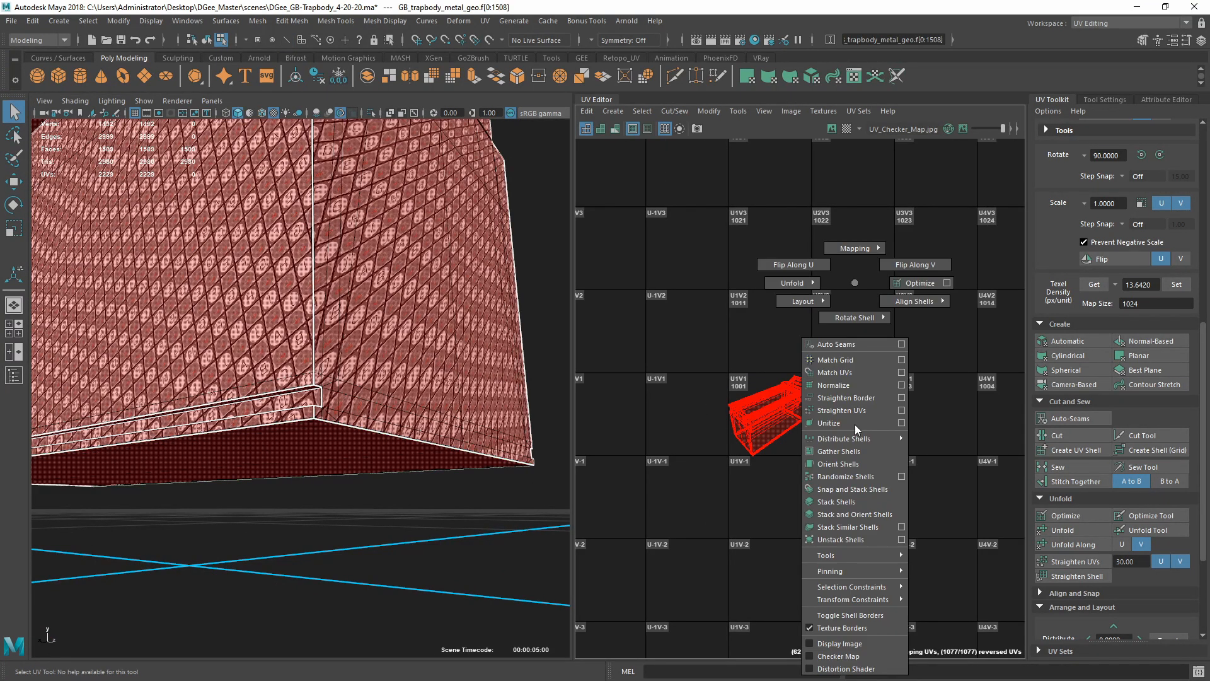
left_click(858, 278)
right_click(872, 368)
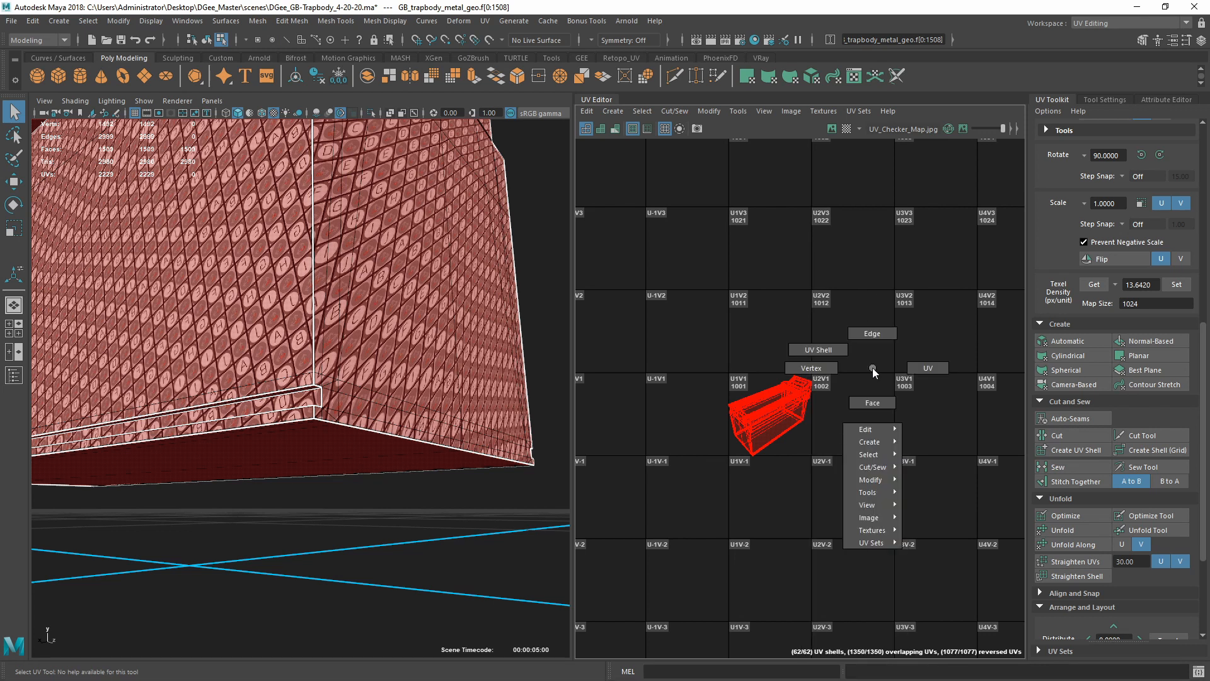
left_click(818, 350)
left_click_drag(710, 329, 851, 489)
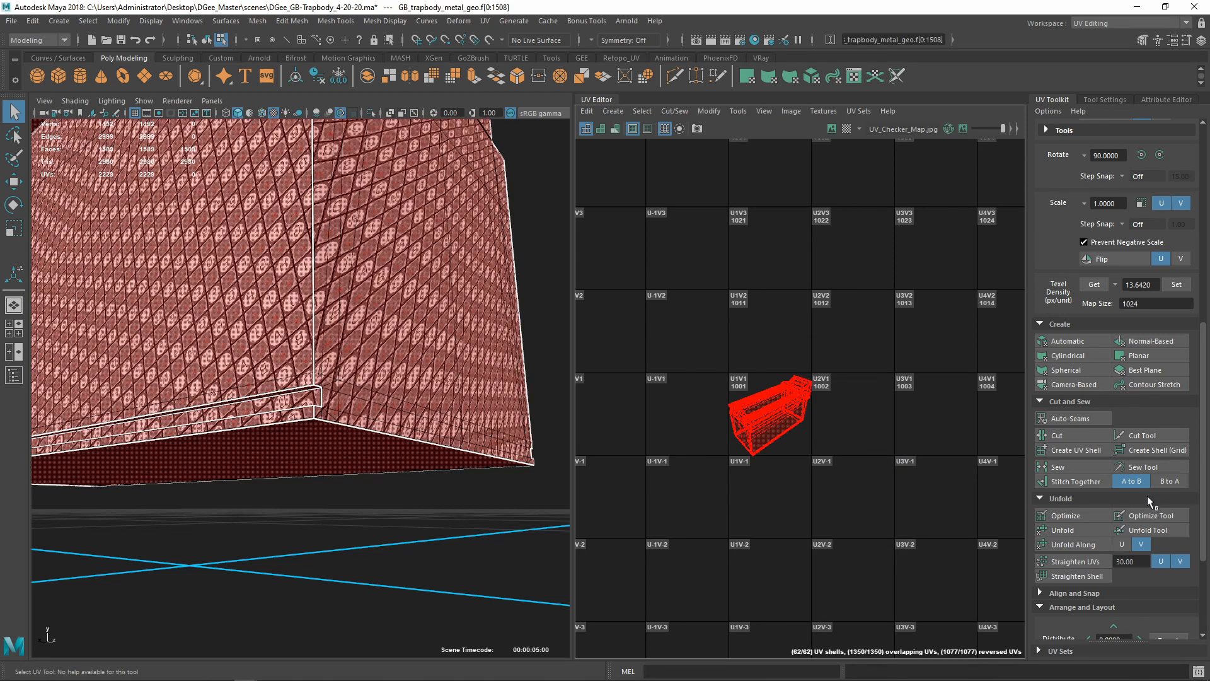
Unfold all selected UV shells and orient them to the UV axes
scroll(1136, 512, "down", 4)
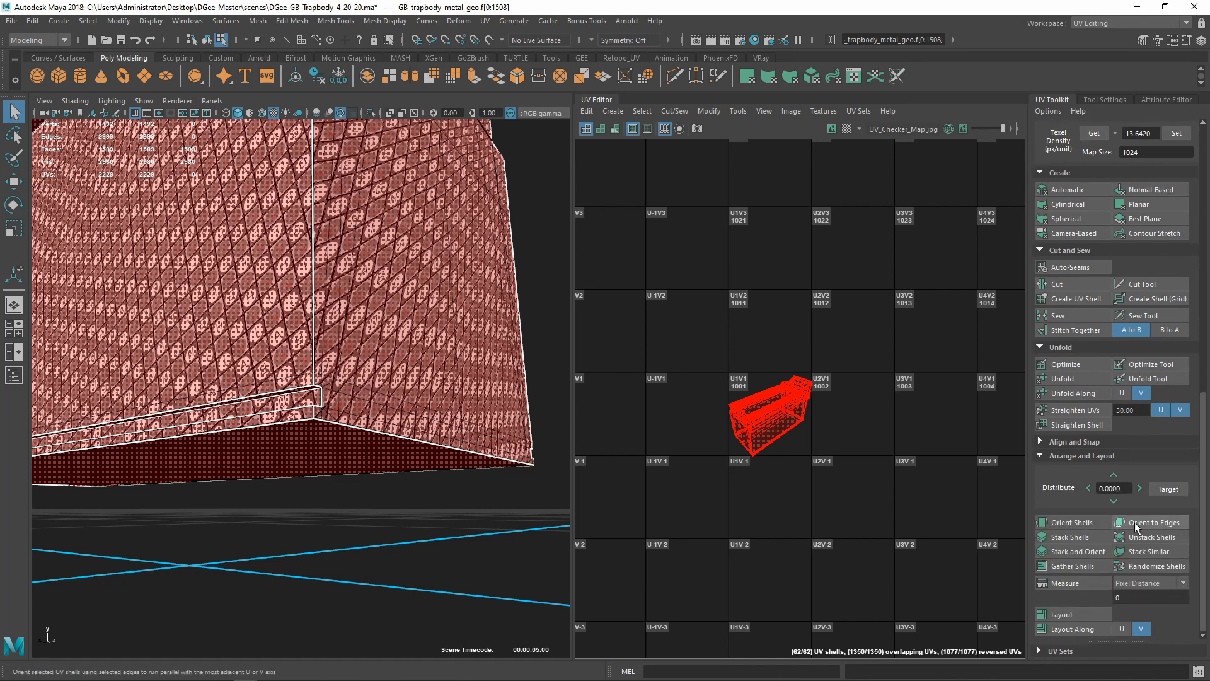
left_click(1053, 378)
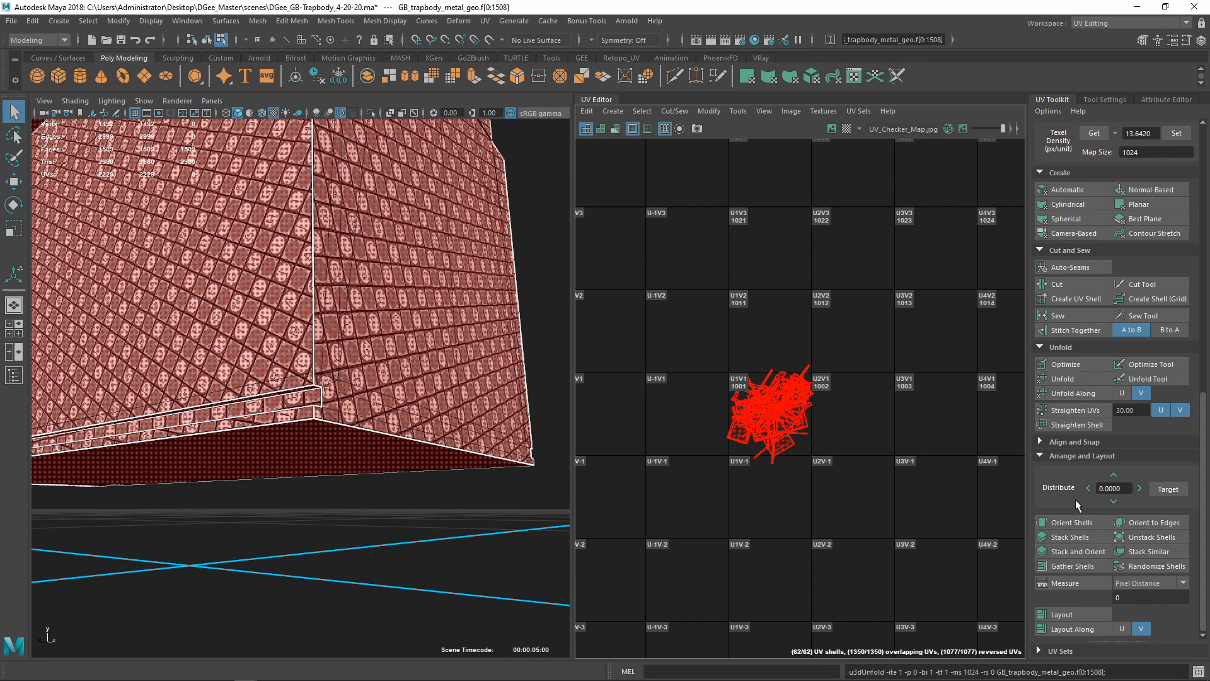
left_click(1072, 522)
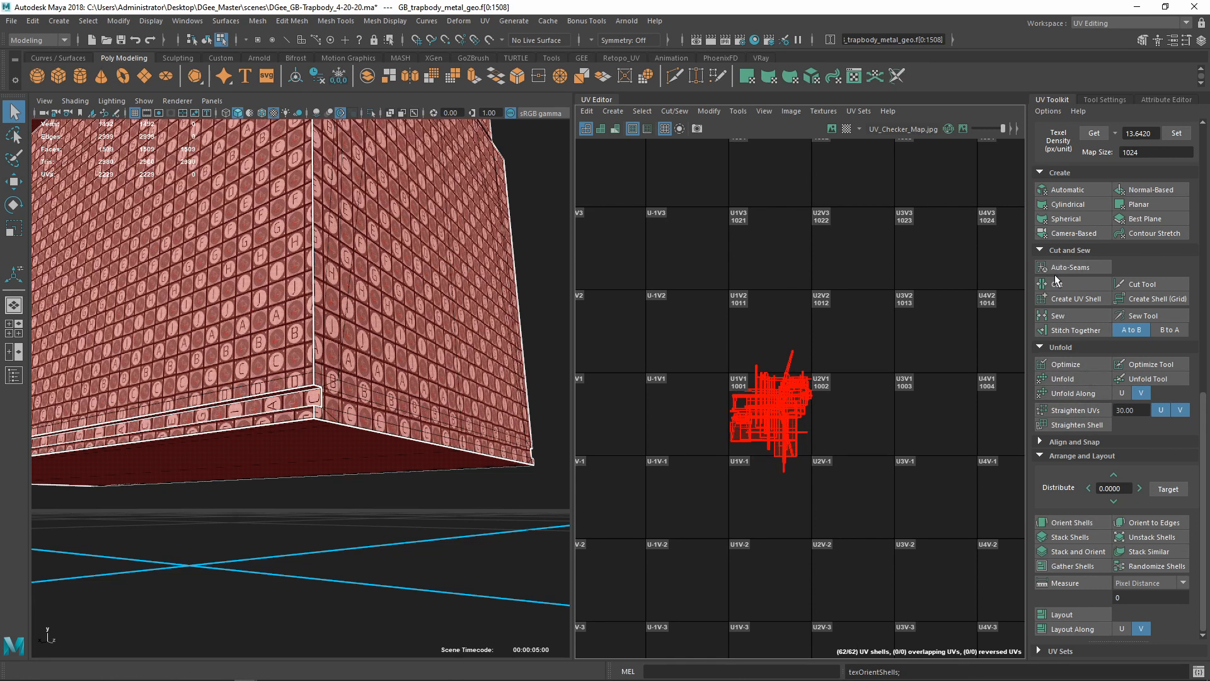
Lay out all selected UV shells of the trap body within UV tile 1001
left_click(1060, 613)
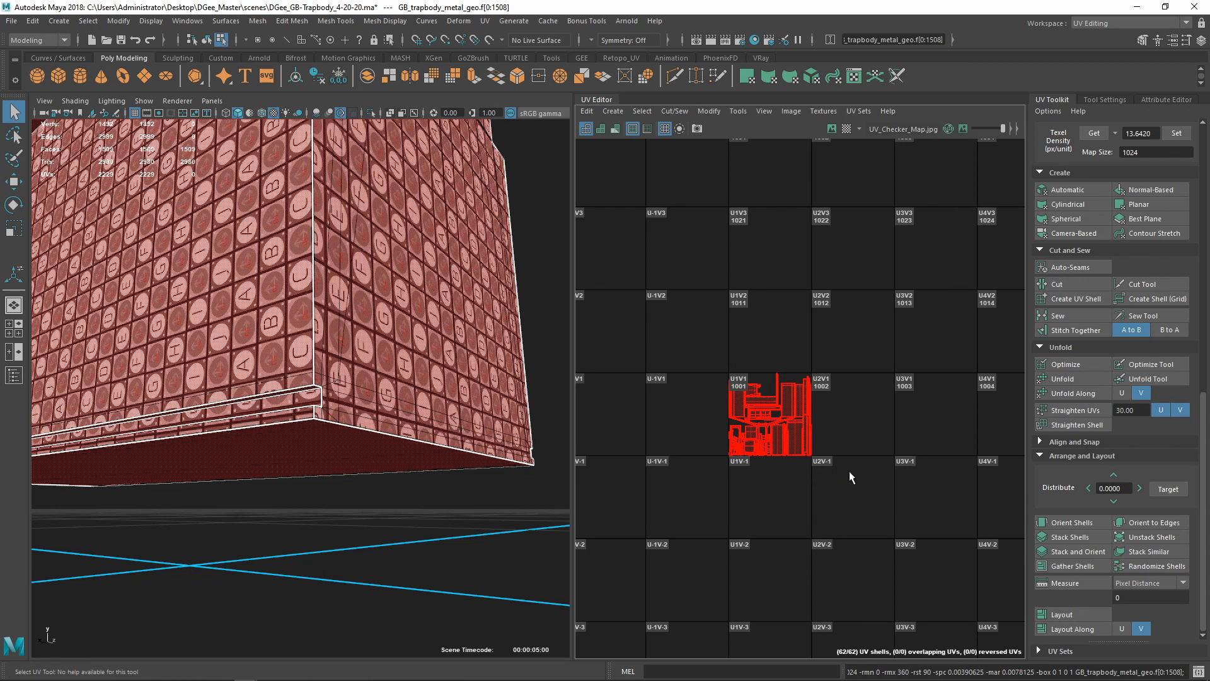
left_click(795, 438)
key("f")
scroll(864, 441, "up", 2)
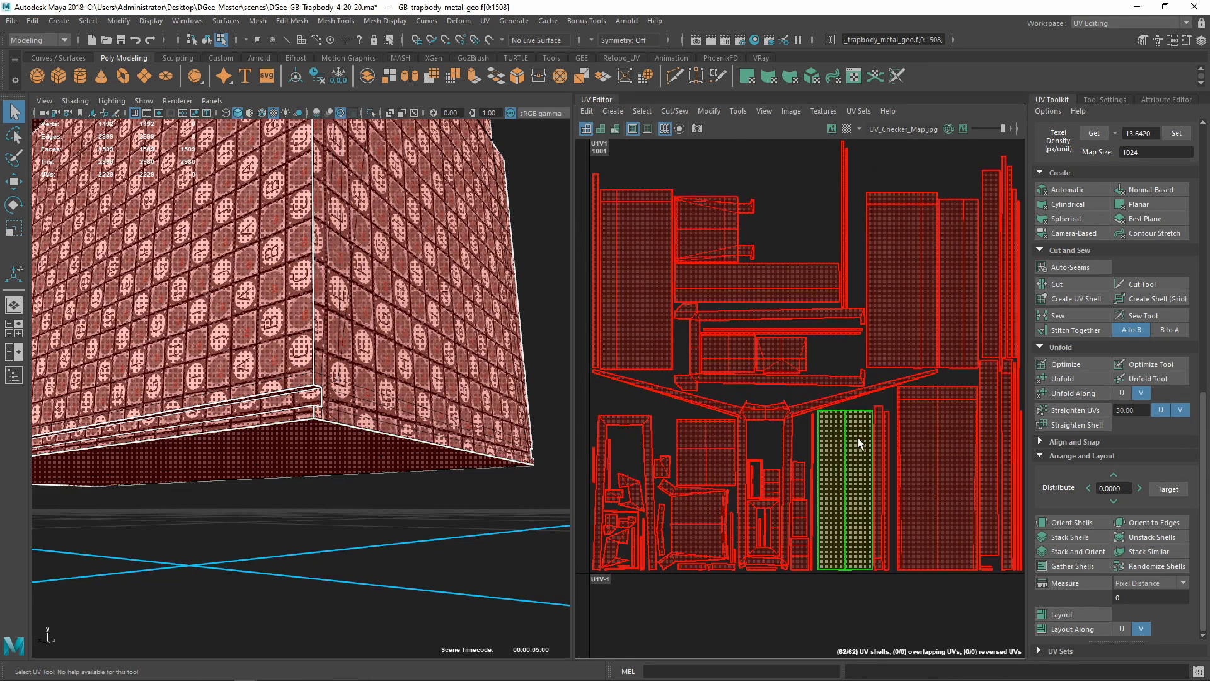
scroll(819, 440, "up", 2)
left_click(819, 440)
scroll(829, 458, "down", 6)
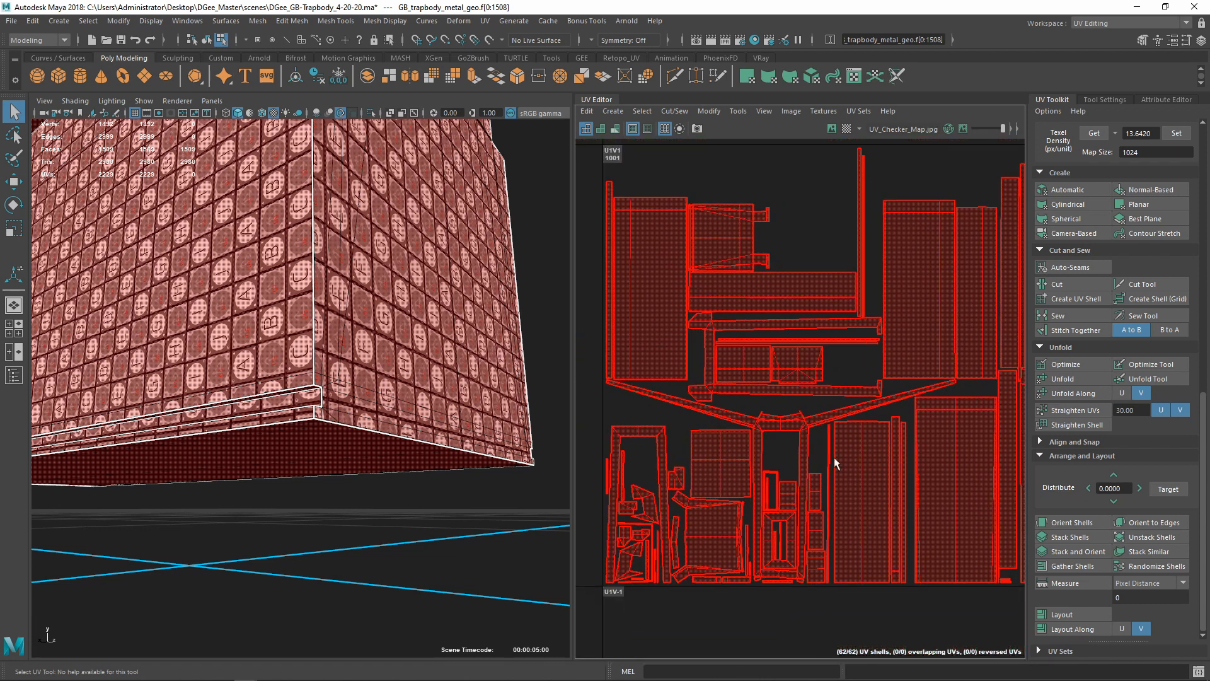
Select the complete UV layout and move all shells diagonally into UV tile 1012
left_click_drag(639, 297, 879, 530)
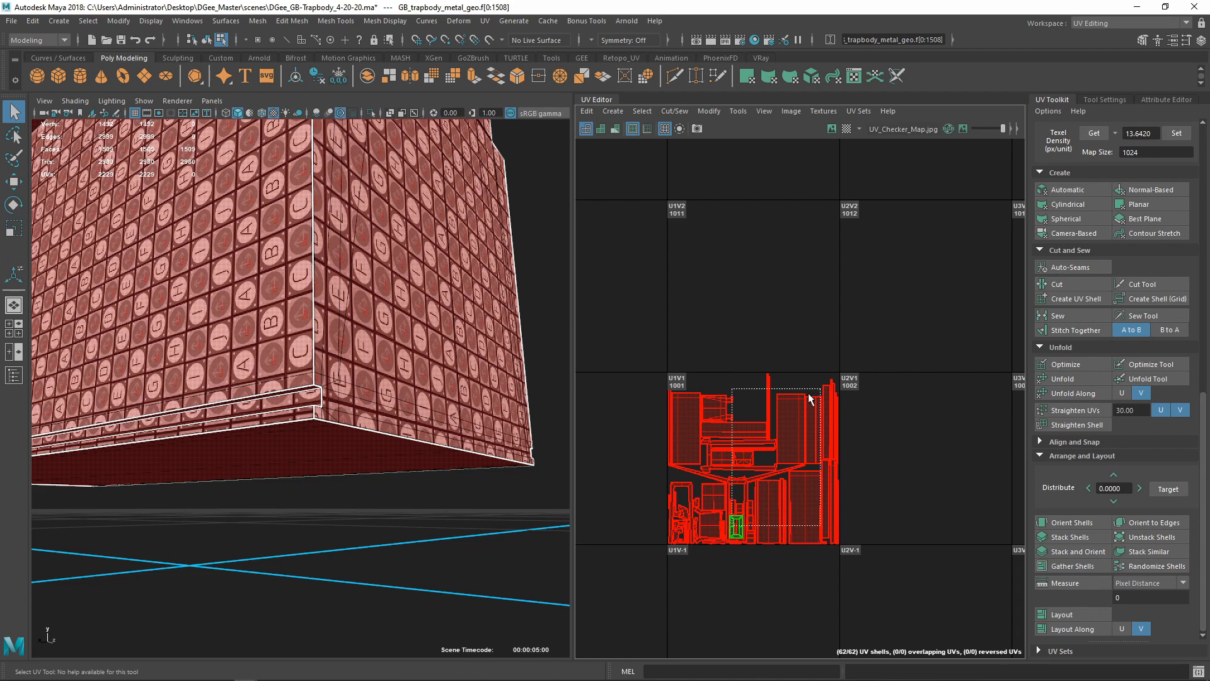
left_click_drag(811, 398, 814, 396)
key("w")
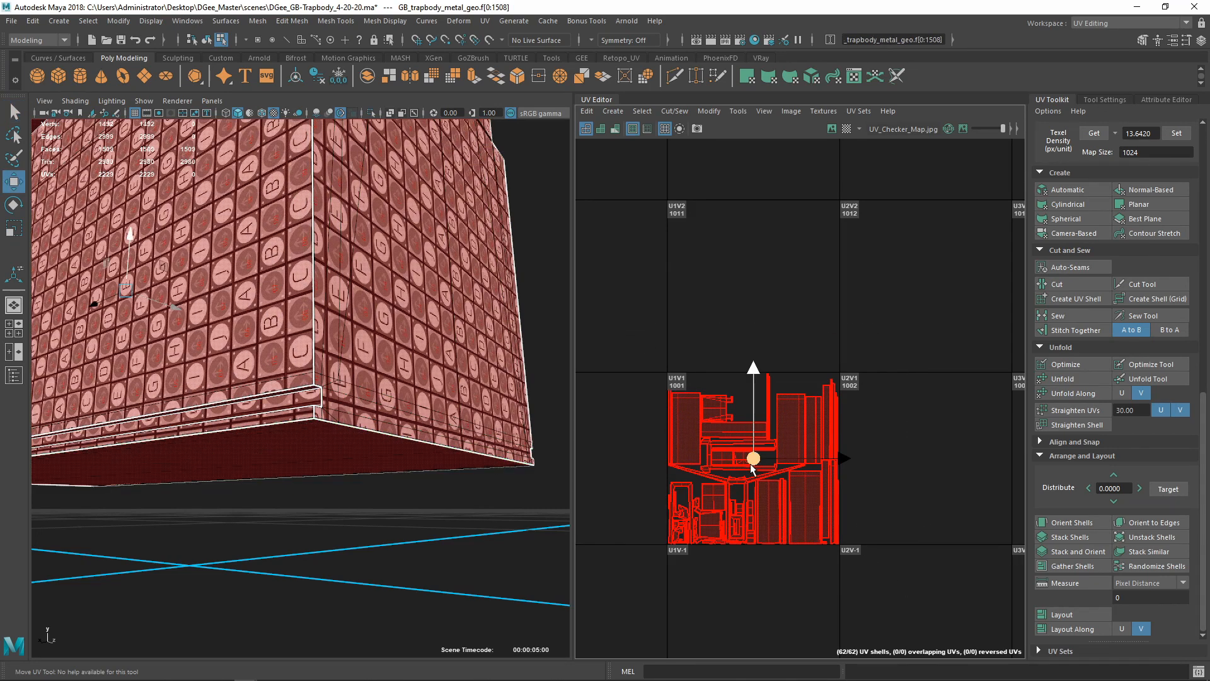
left_click_drag(753, 459, 925, 285)
scroll(925, 285, "down", 4)
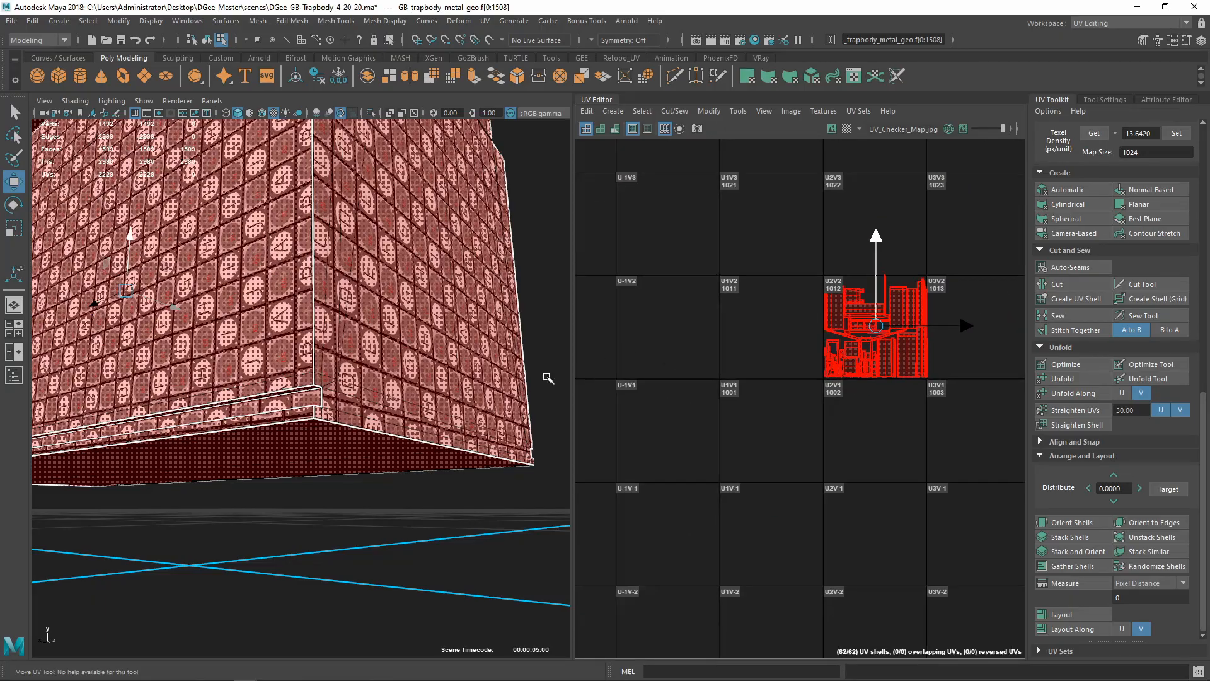
Select the U-shaped UV shell of the trap body's top rim and move it into the empty space below the layout
scroll(410, 372, "down", 6)
left_click_drag(378, 322, 375, 449, "alt")
scroll(347, 435, "up", 5)
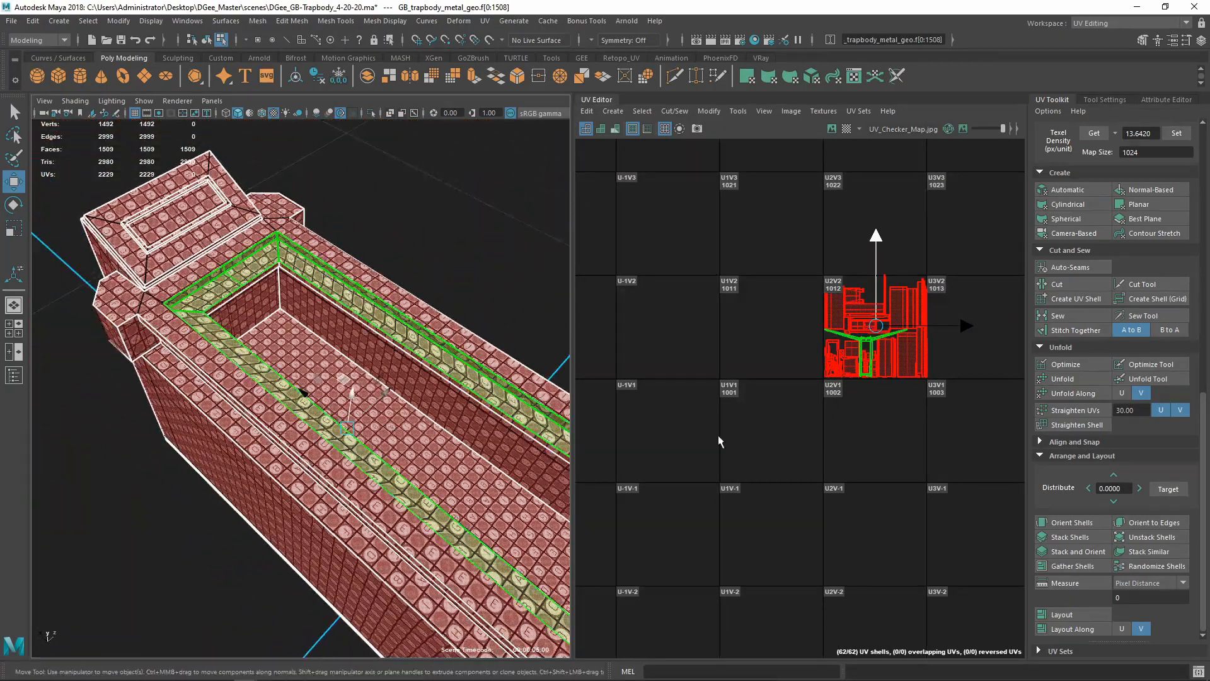
left_click(638, 448)
double_click(458, 334)
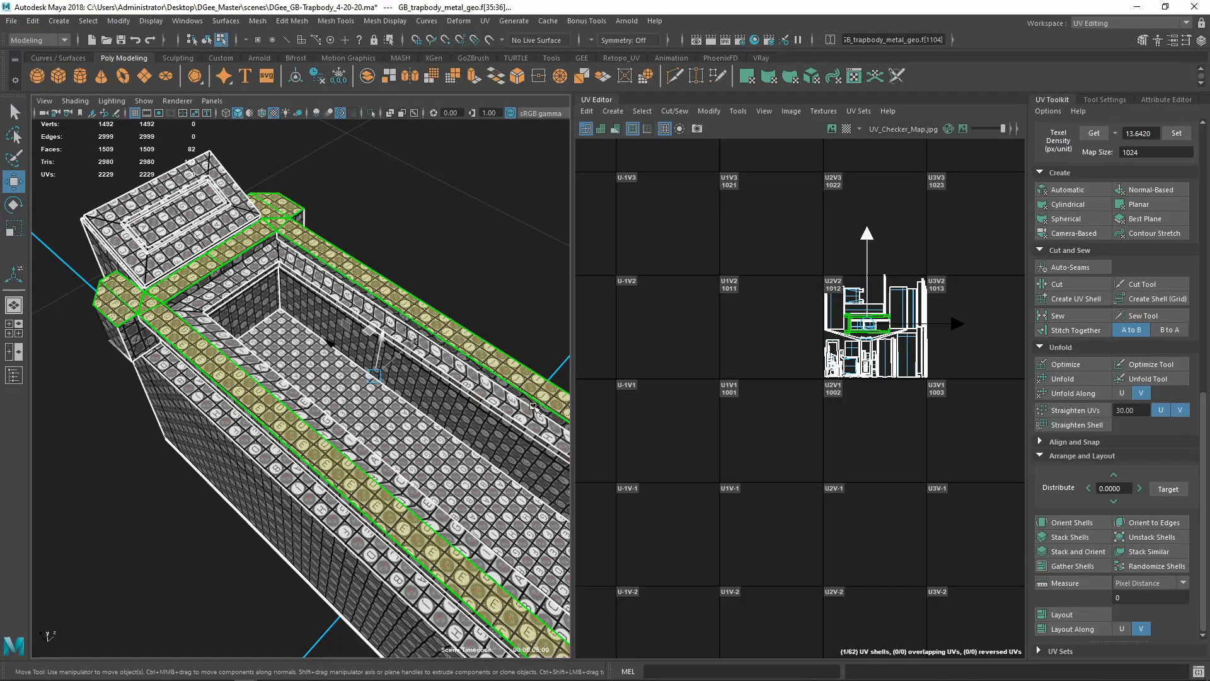
scroll(882, 329, "up", 8)
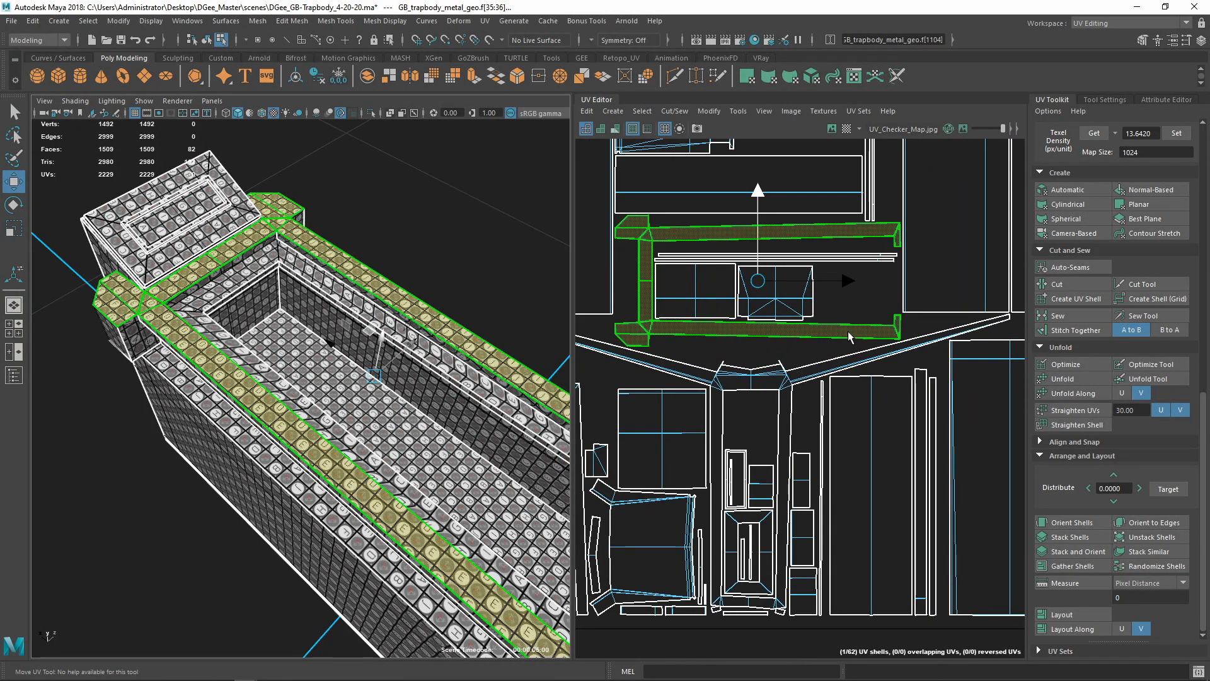
scroll(848, 337, "down", 8)
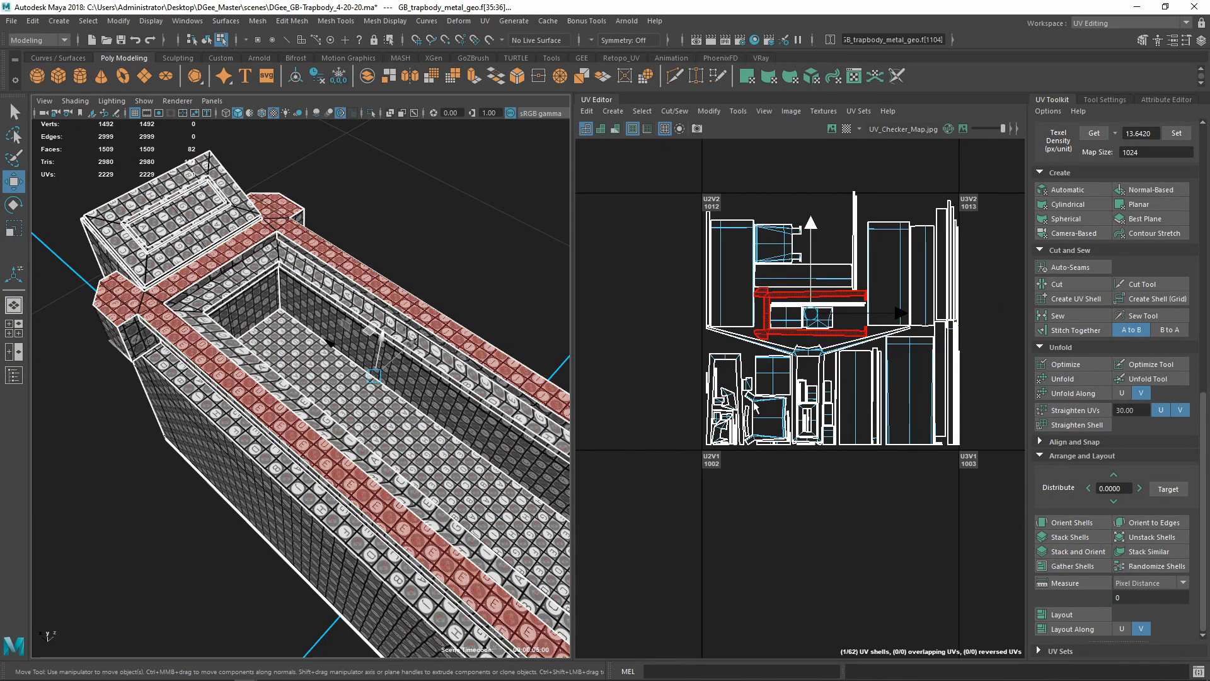
left_click_drag(820, 329, 859, 552)
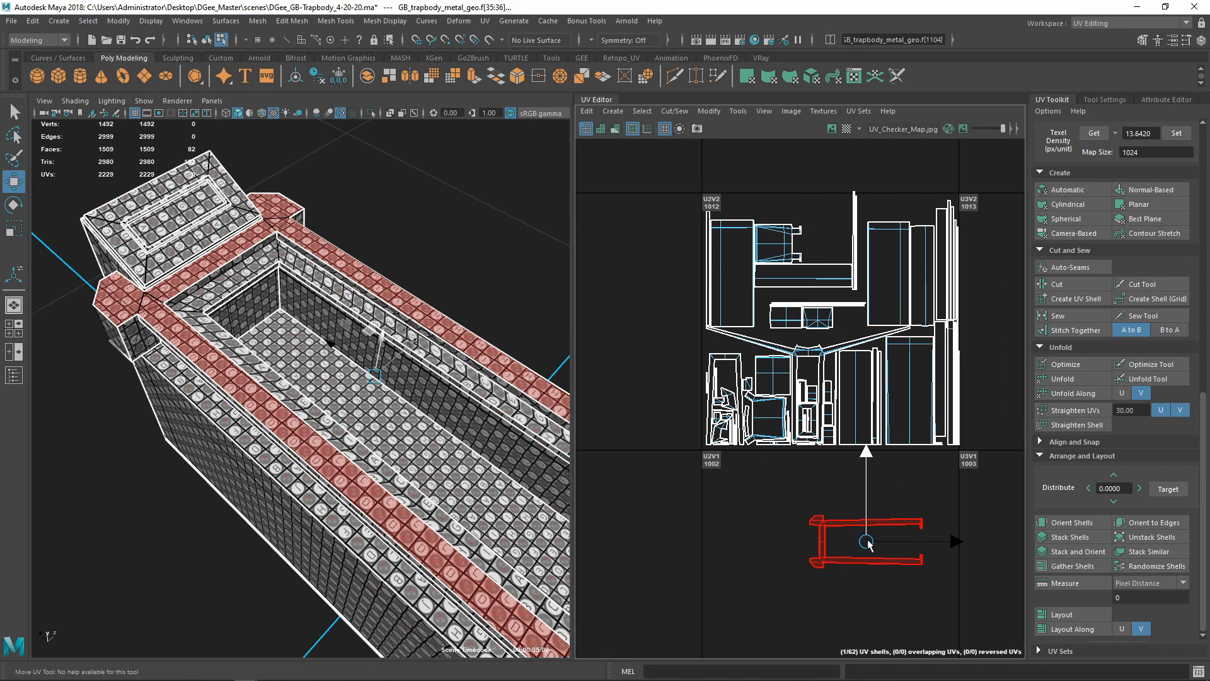
Optimize the UVs of the U-shaped top rim shell
scroll(859, 552, "up", 5)
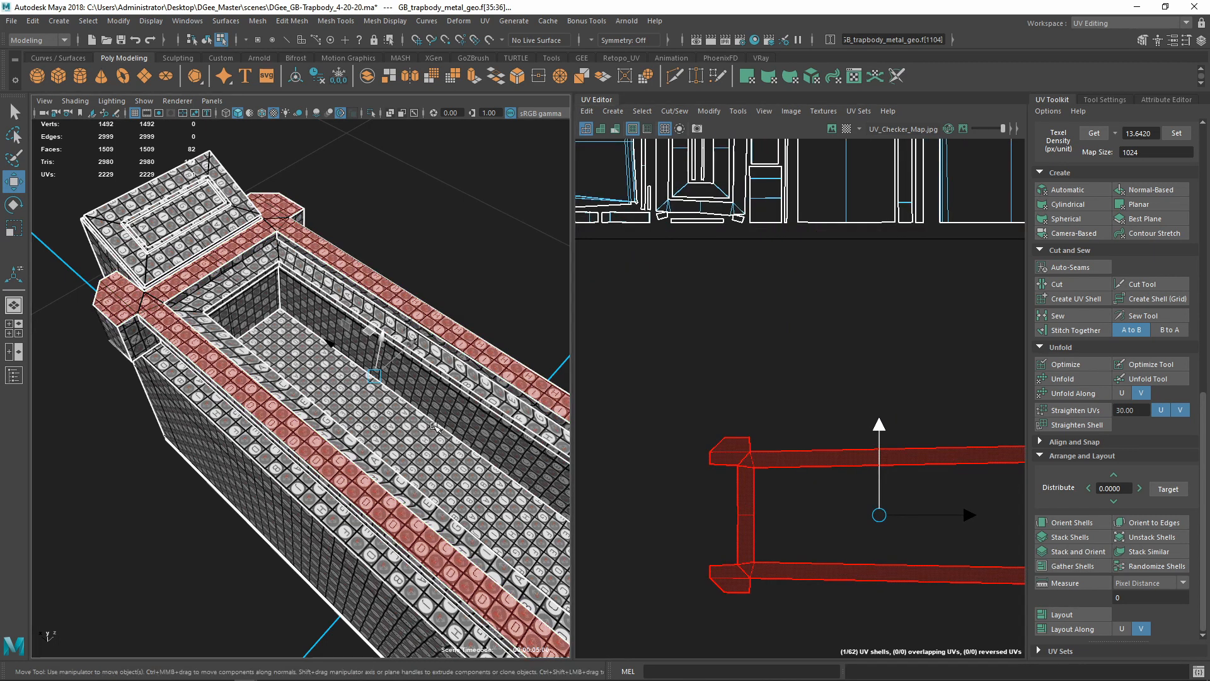
left_click_drag(432, 426, 328, 447, "alt")
scroll(306, 457, "up", 5)
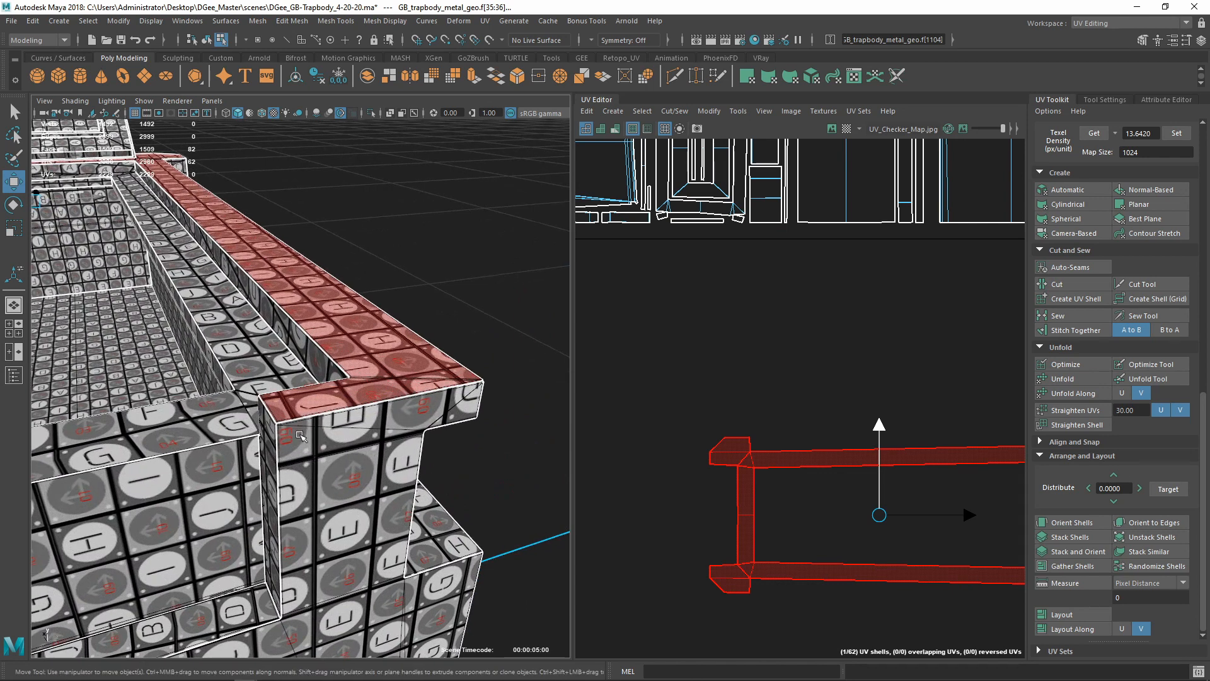
key("f")
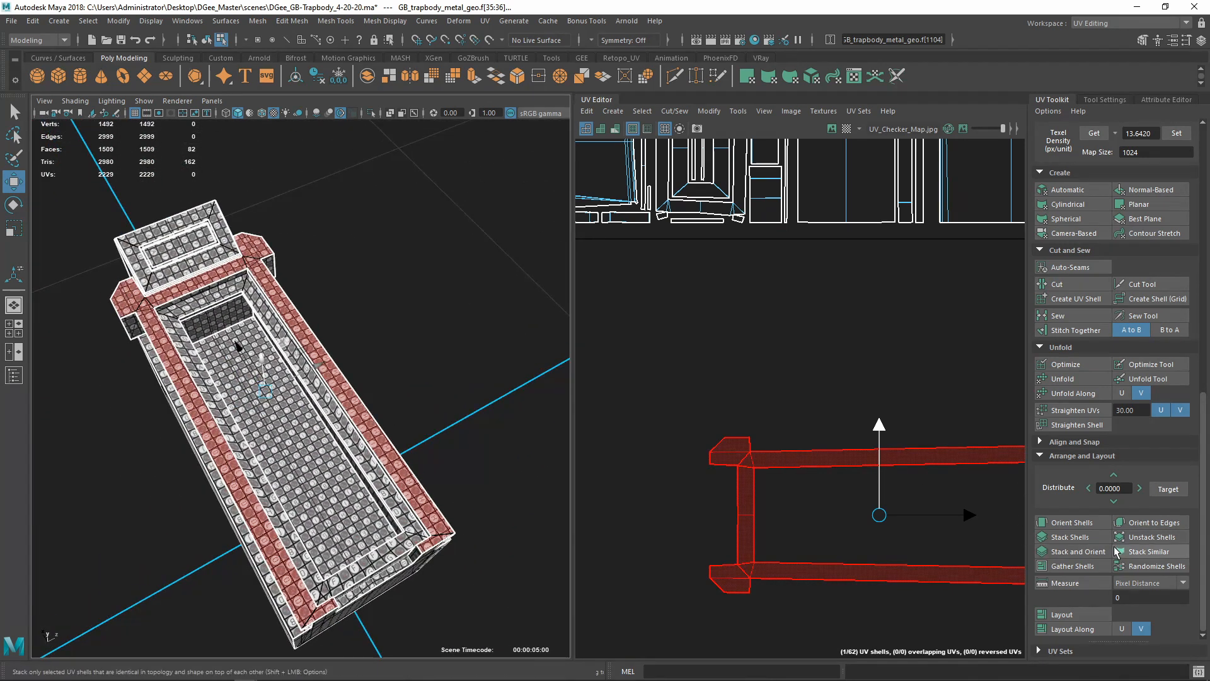
left_click(1079, 365)
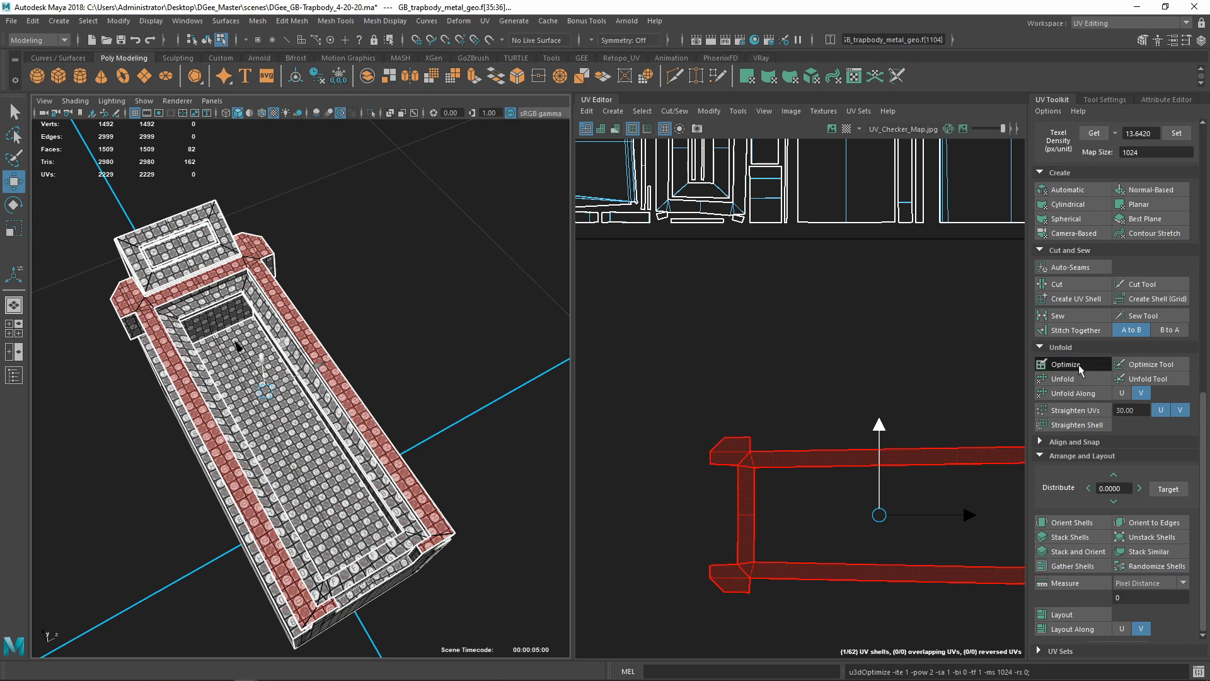
Select the UVs at the open end of the rim shell's upper arm and move them vertically until the arm is level
middle_click_drag(863, 501, 596, 470, "alt")
scroll(757, 466, "up", 3)
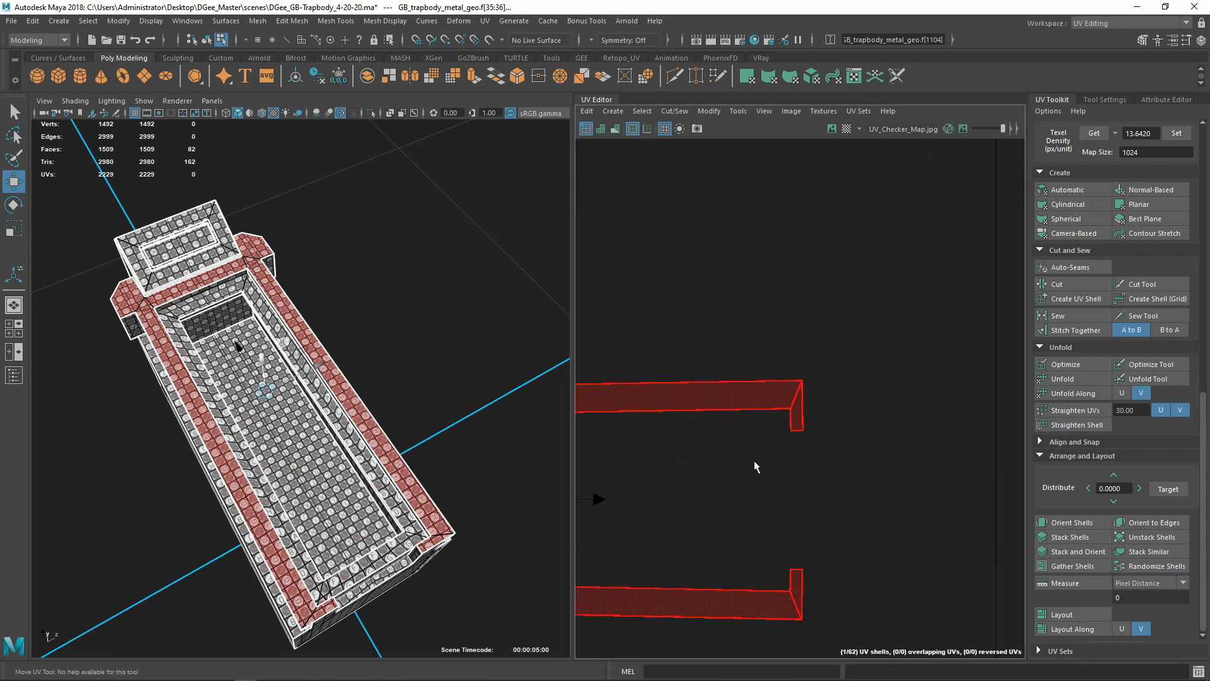
middle_click_drag(772, 460, 940, 469, "alt")
scroll(868, 466, "down", 4)
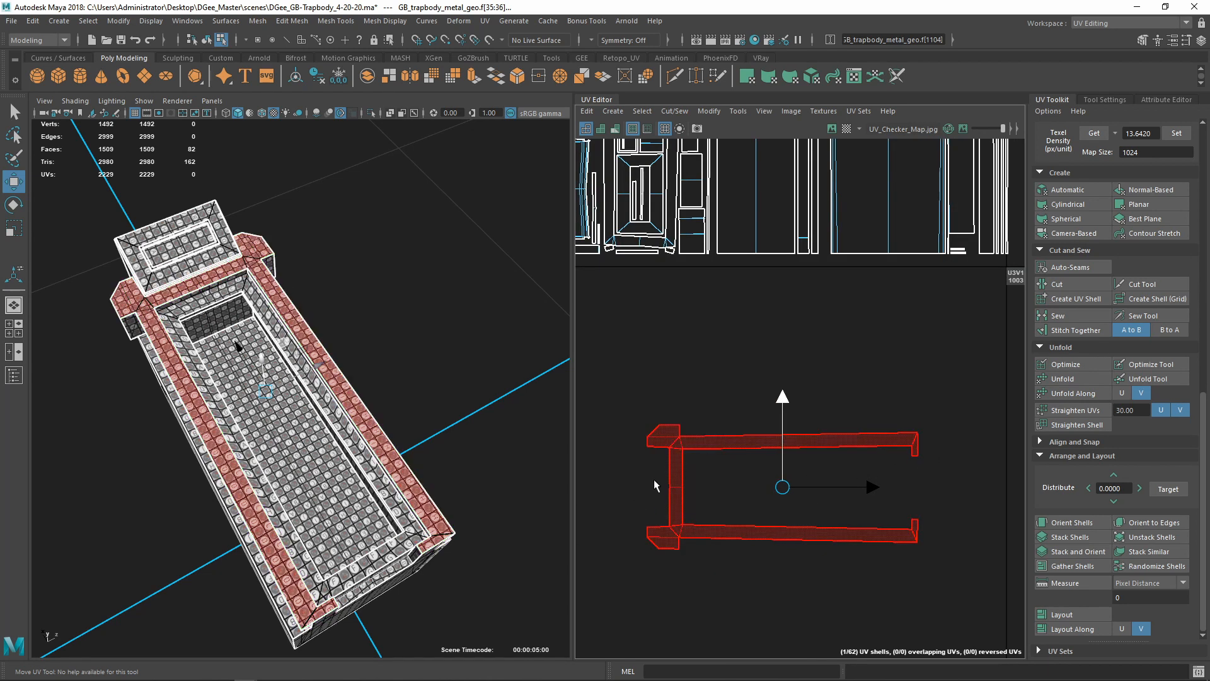
scroll(706, 501, "up", 5)
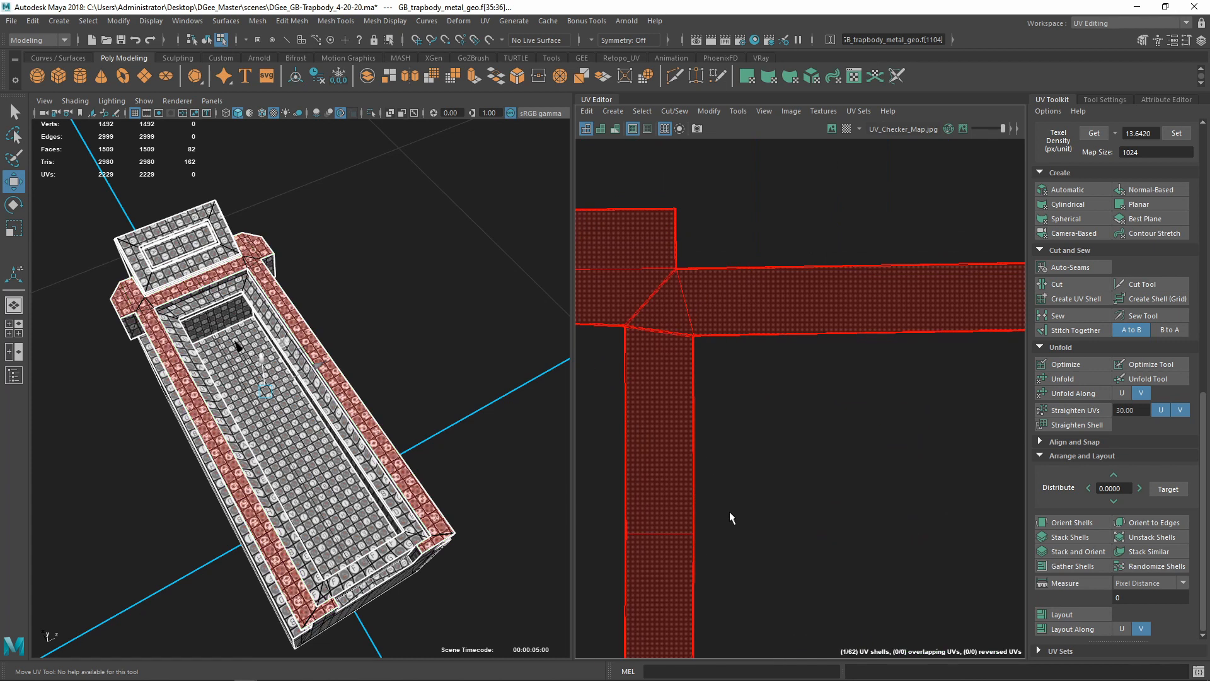
scroll(750, 508, "down", 3)
scroll(766, 513, "down", 4)
right_click(897, 437)
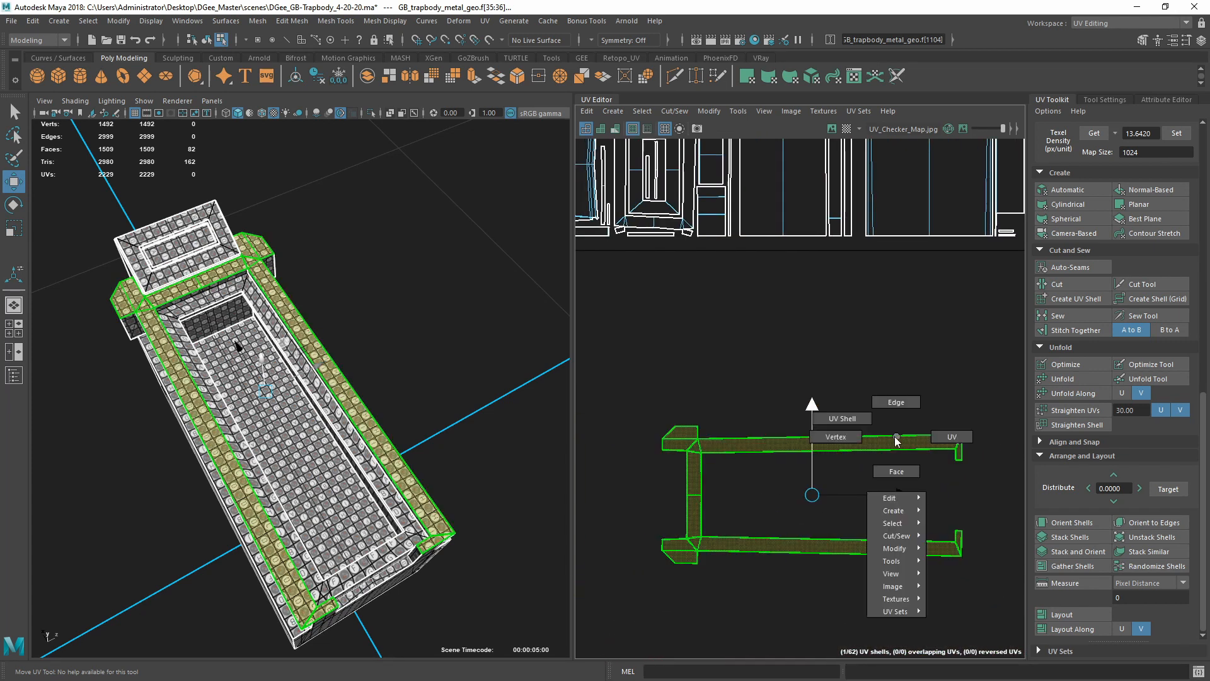
right_click_drag(957, 439, 958, 440)
left_click_drag(983, 508, 960, 369)
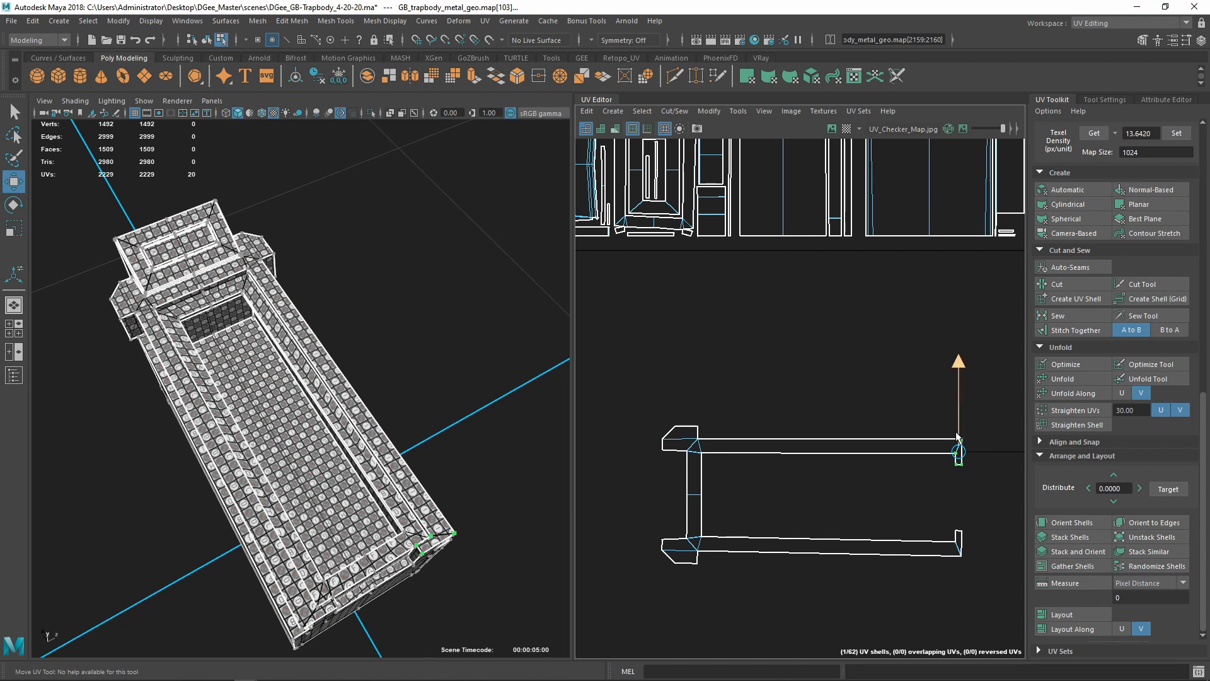
Select the UVs at the open end of the rim shell's lower arm and move them up until the arm is level
middle_click_drag(956, 434, 888, 404, "alt")
scroll(885, 404, "down", 1)
left_click_drag(853, 543, 935, 475)
left_click_drag(888, 410, 894, 408)
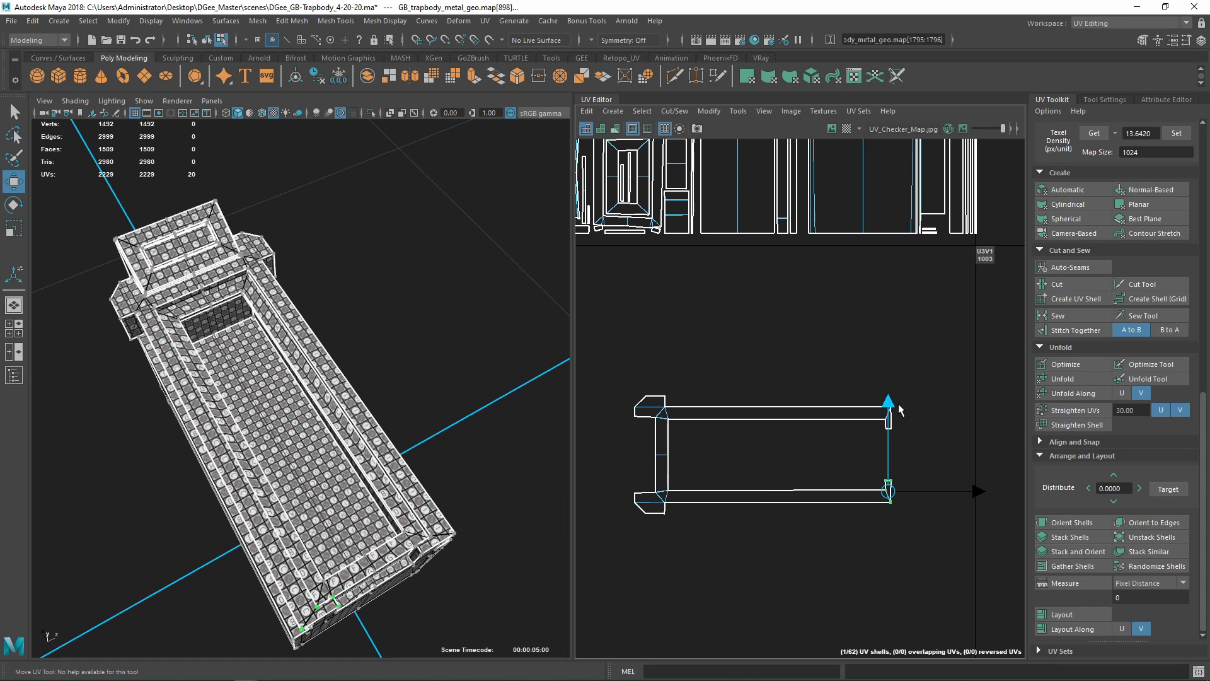
Select the whole rim shell and straighten its UVs in U and V with an angle of 30
scroll(651, 477, "up", 8)
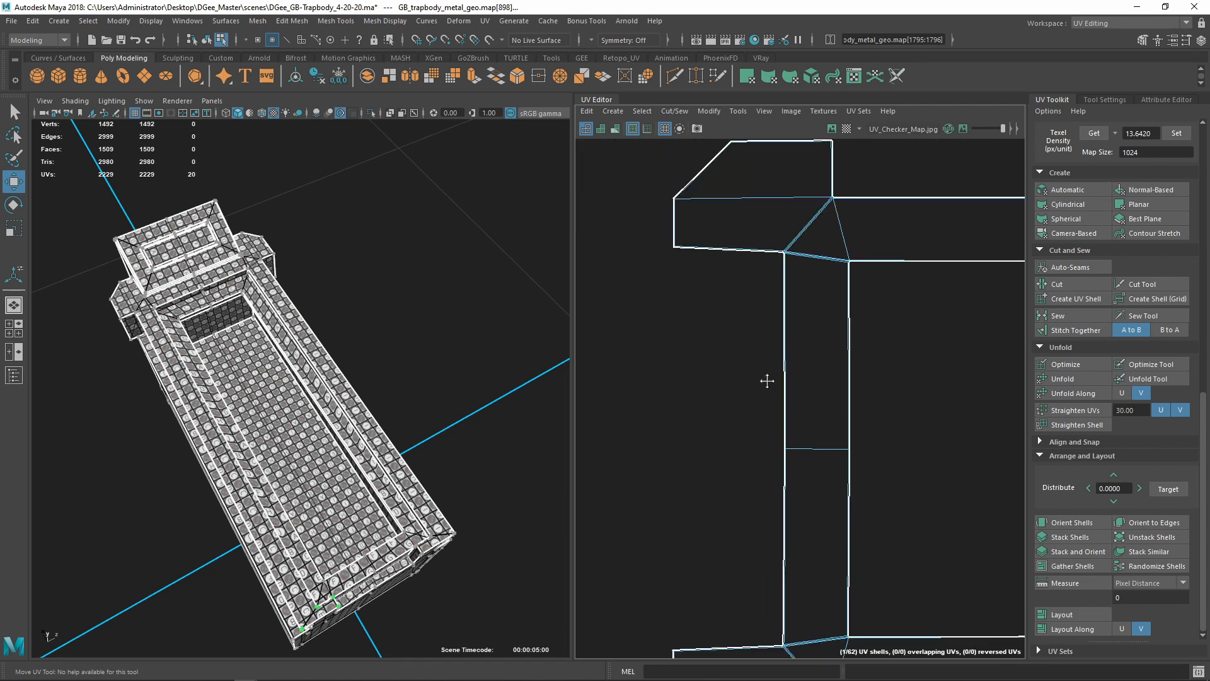
scroll(750, 430, "down", 7)
middle_click_drag(836, 452, 860, 392, "alt")
scroll(810, 457, "up", 3)
scroll(817, 467, "up", 2)
right_click_drag(773, 383, 731, 372)
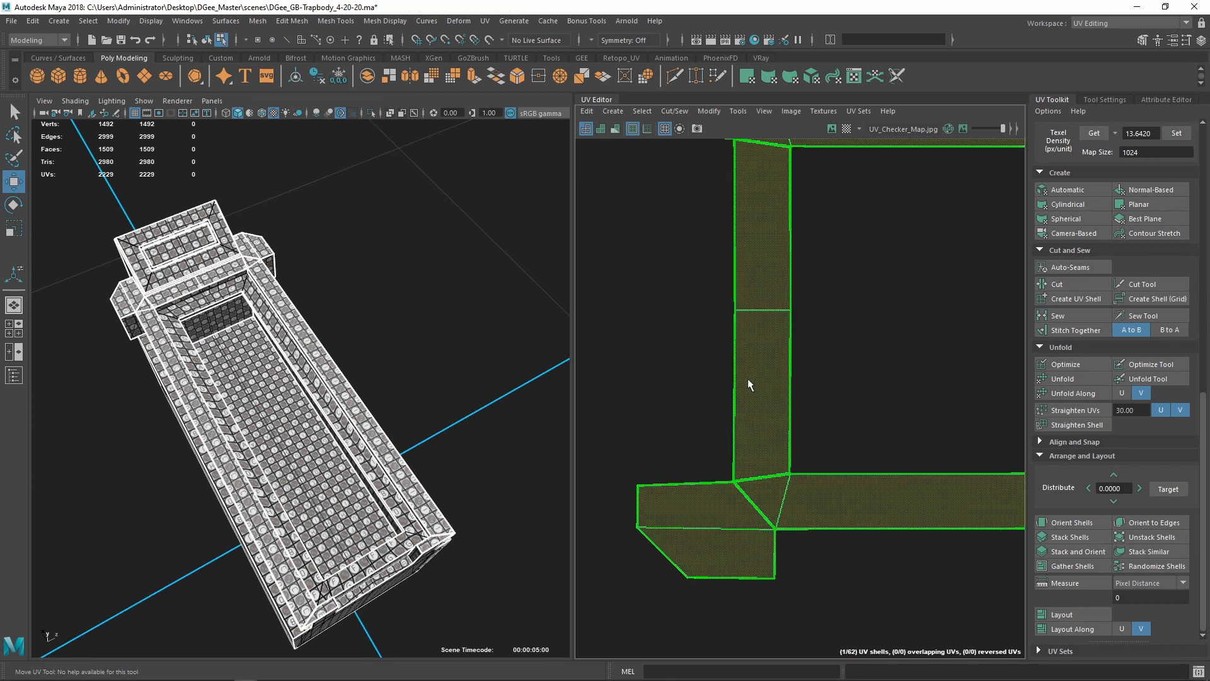
left_click(1080, 414)
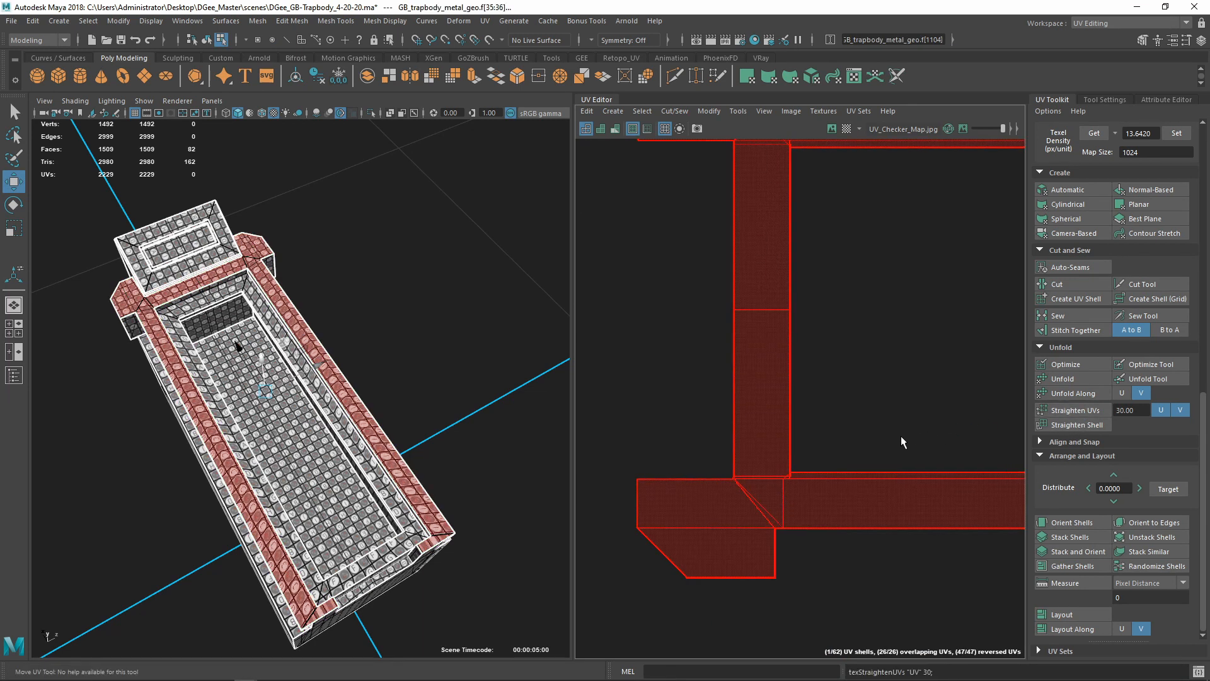
Undo the Straighten UVs operation on the rim shell
scroll(878, 436, "down", 5)
scroll(835, 448, "up", 6)
key("ctrl+z")
key("ctrl+z")
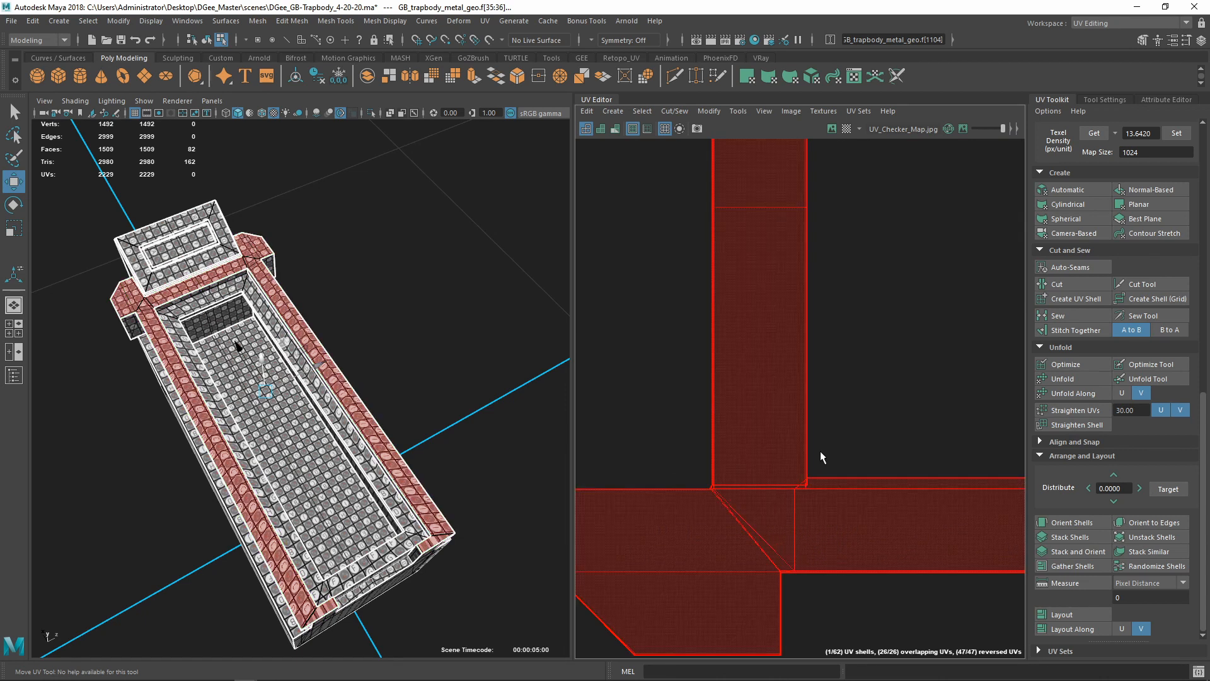
middle_click_drag(939, 459, 872, 421, "alt")
scroll(873, 420, "down", 4)
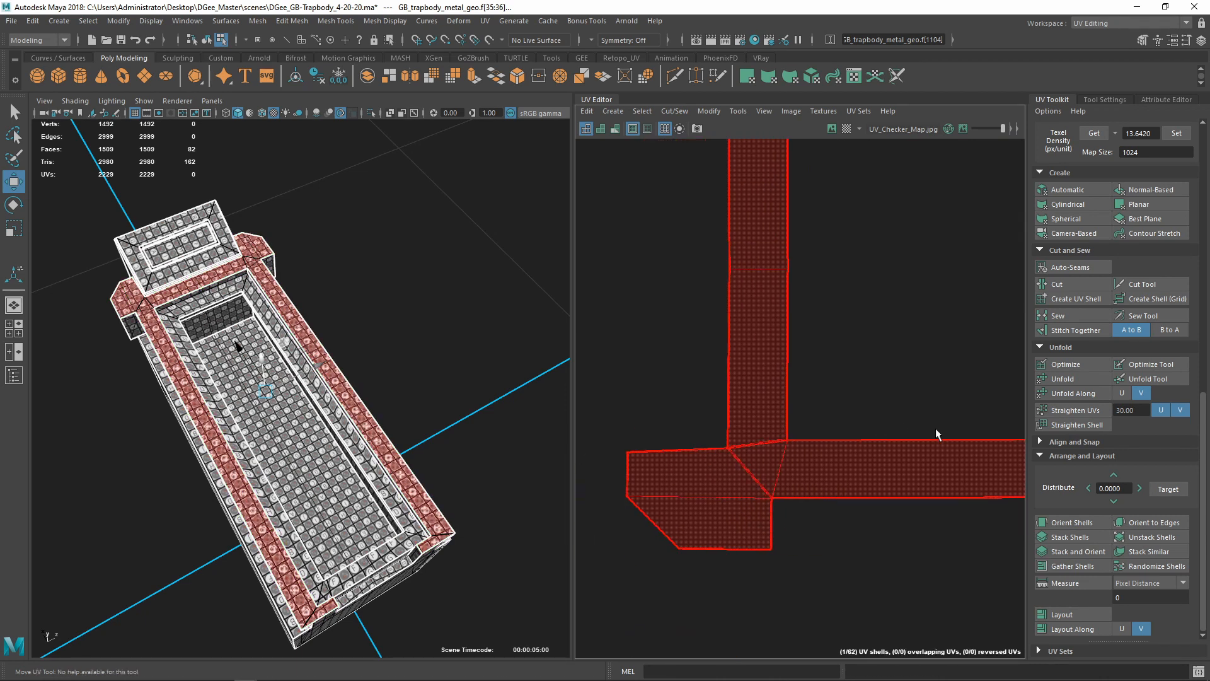
Convert the rim shell selection to UVs and apply Straighten Shell
key("f")
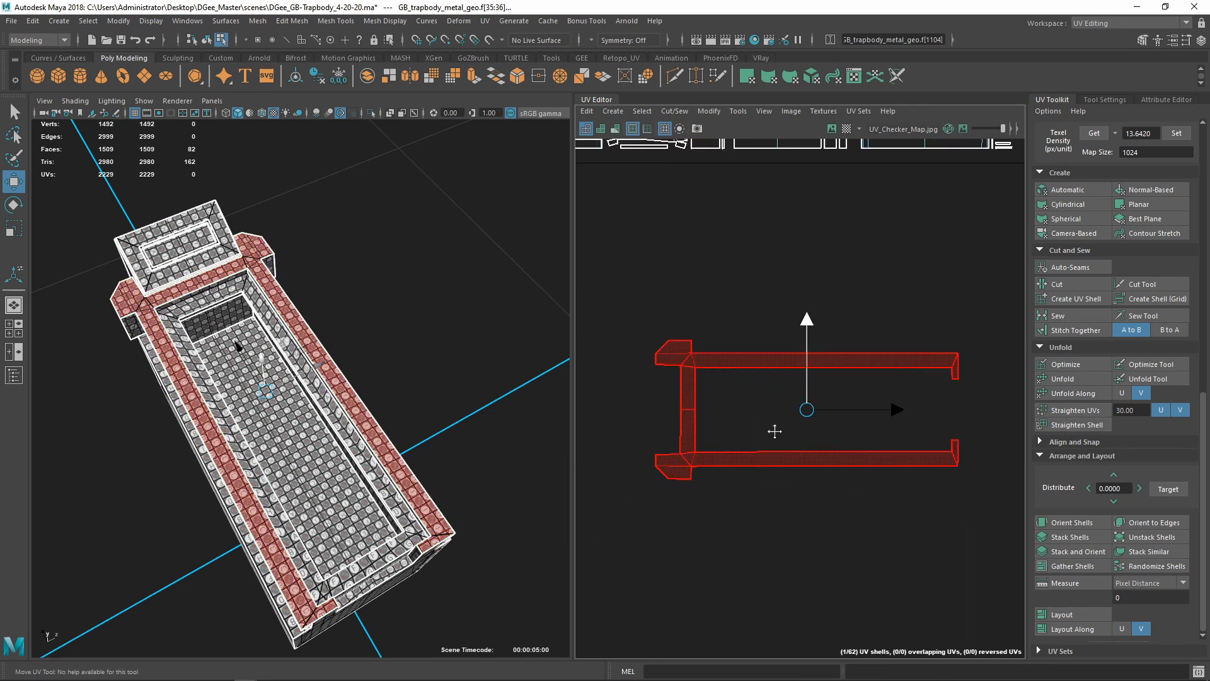
right_click(805, 430, "ctrl")
right_click_drag(805, 429, 953, 436, "ctrl")
scroll(1071, 429, "up", 3)
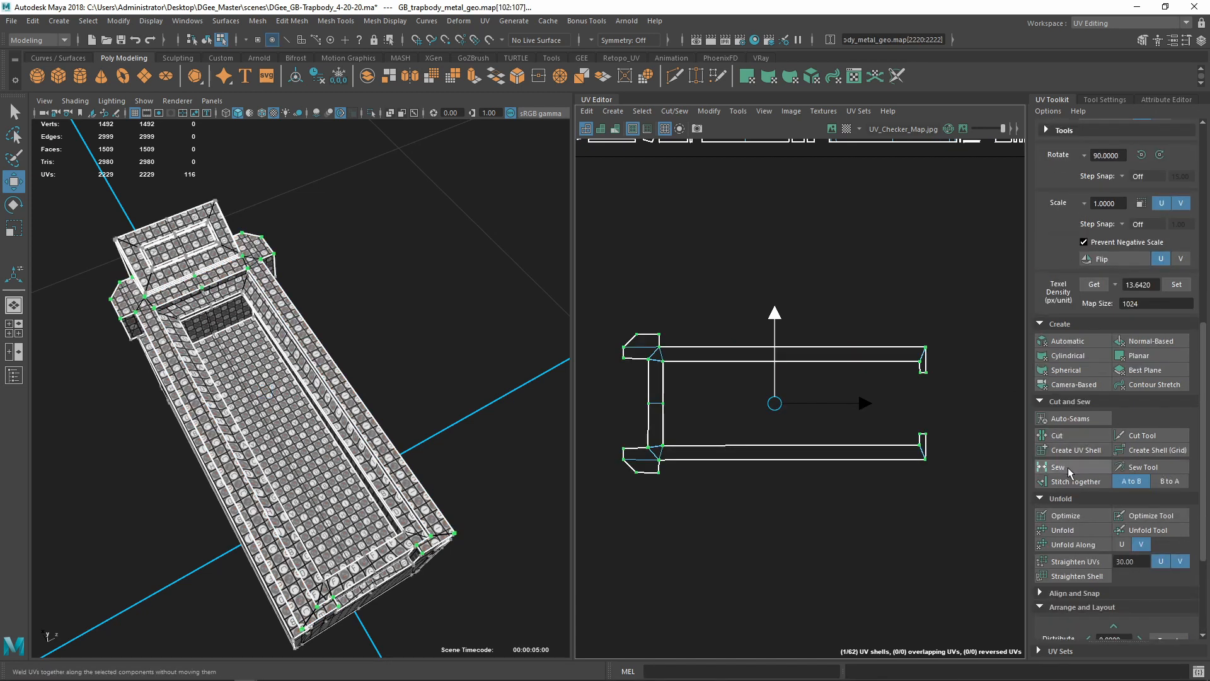
scroll(1069, 468, "down", 3)
left_click(1084, 424)
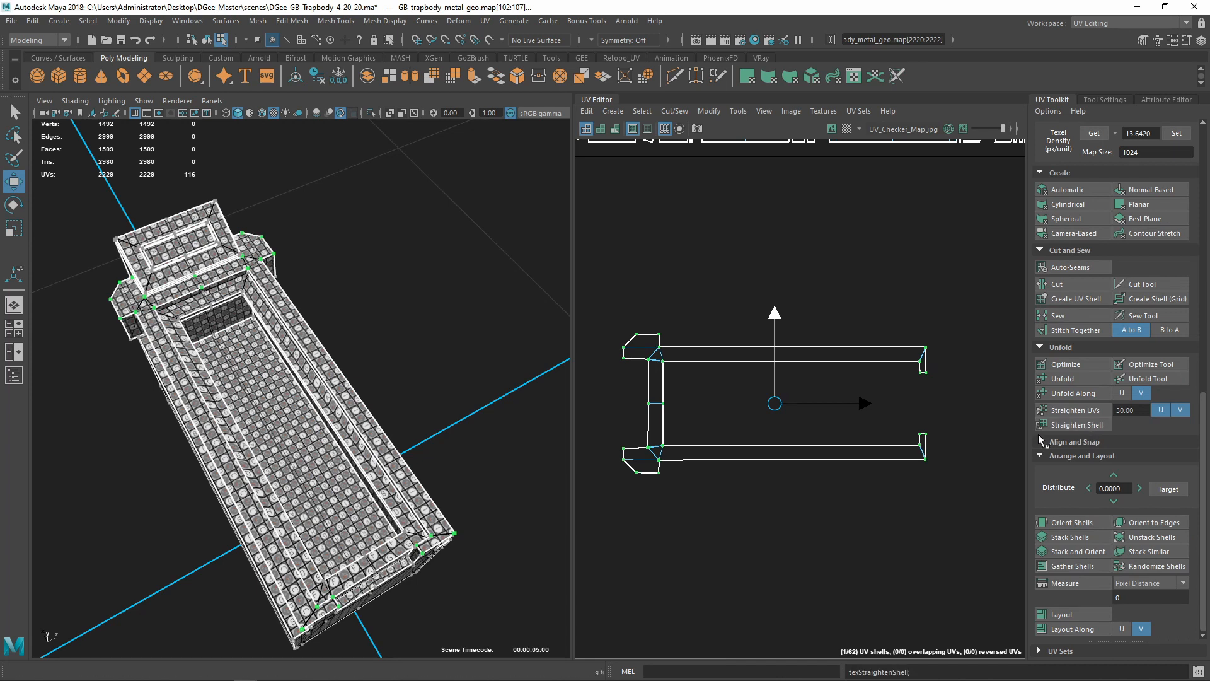
Examine the rim shell's corners and open arm ends for edges that are still slanted
scroll(731, 439, "up", 8)
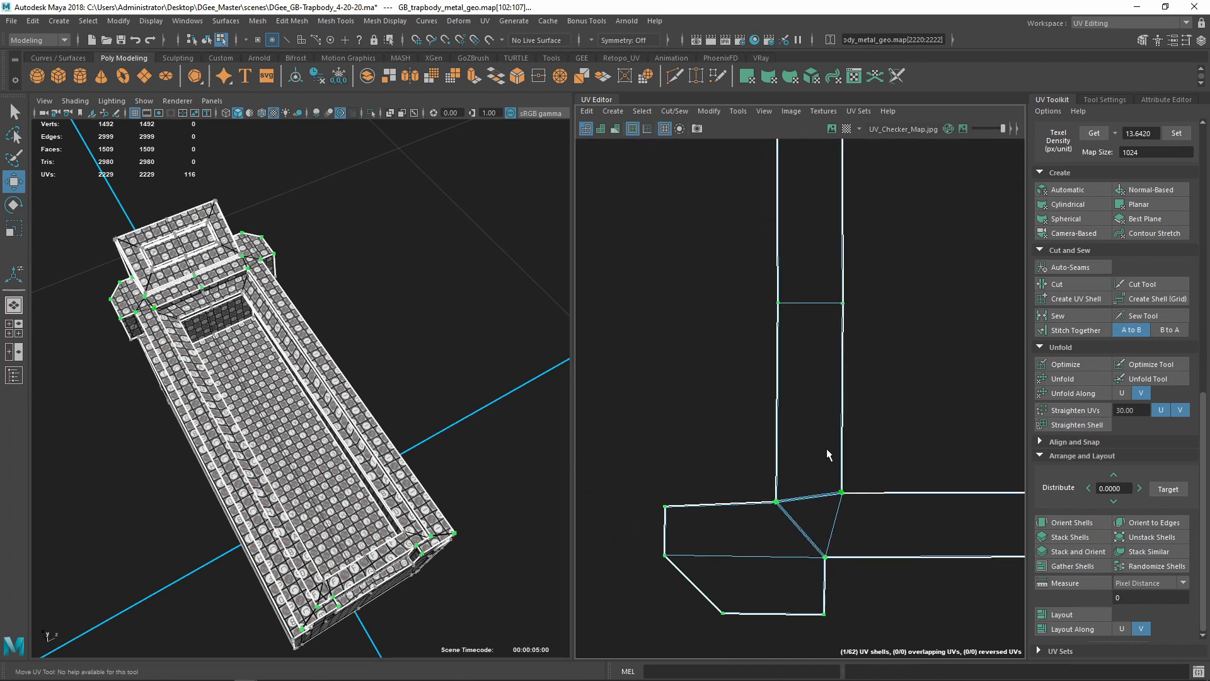
scroll(910, 498, "down", 5)
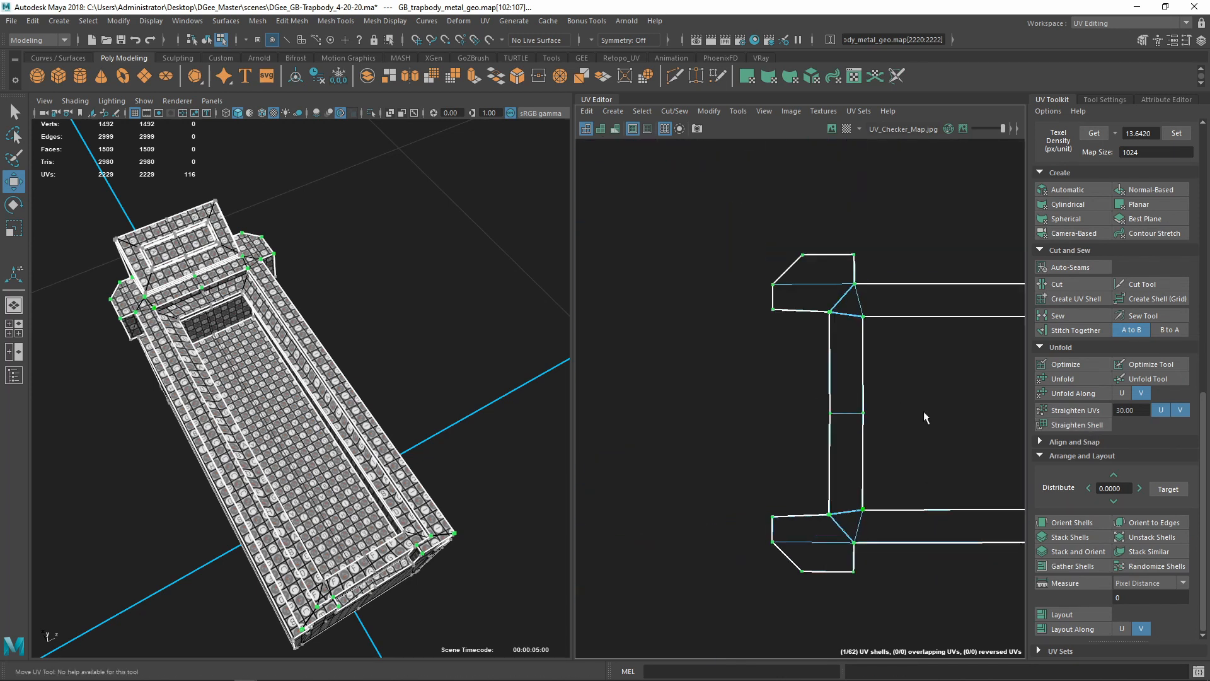
middle_click_drag(924, 411, 678, 450, "alt")
scroll(832, 443, "down", 4)
middle_click_drag(919, 443, 645, 424, "alt")
scroll(770, 444, "up", 9)
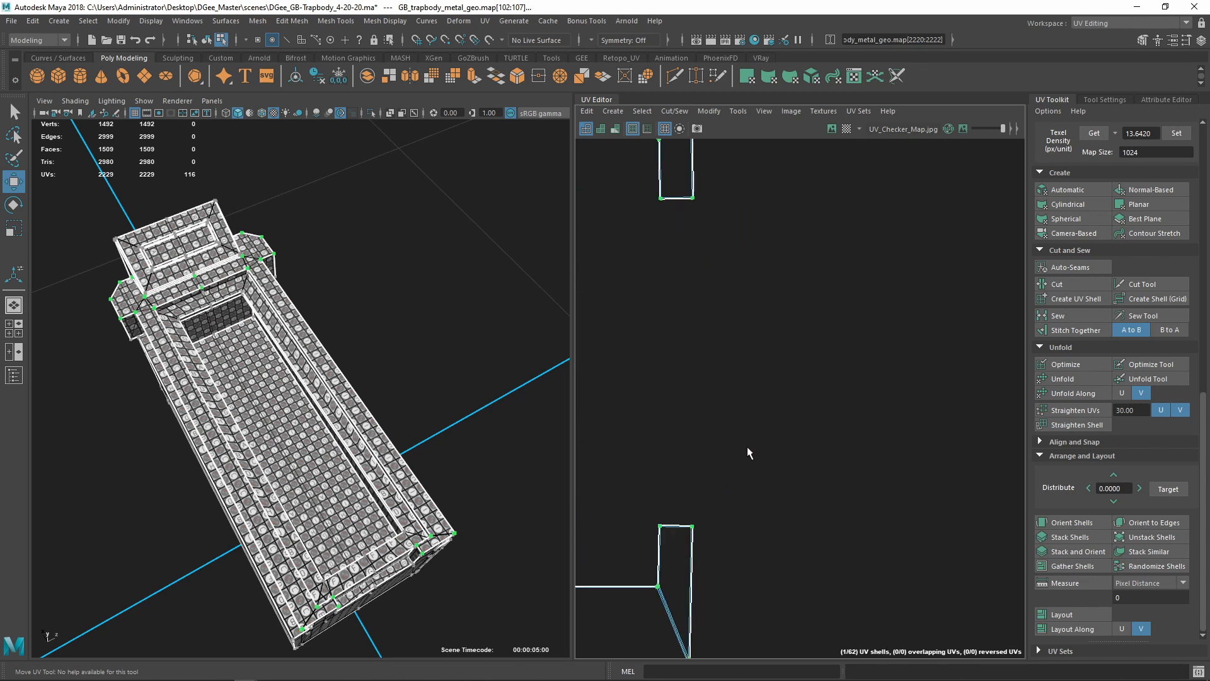
scroll(780, 500, "down", 4)
middle_click_drag(864, 456, 878, 426, "alt")
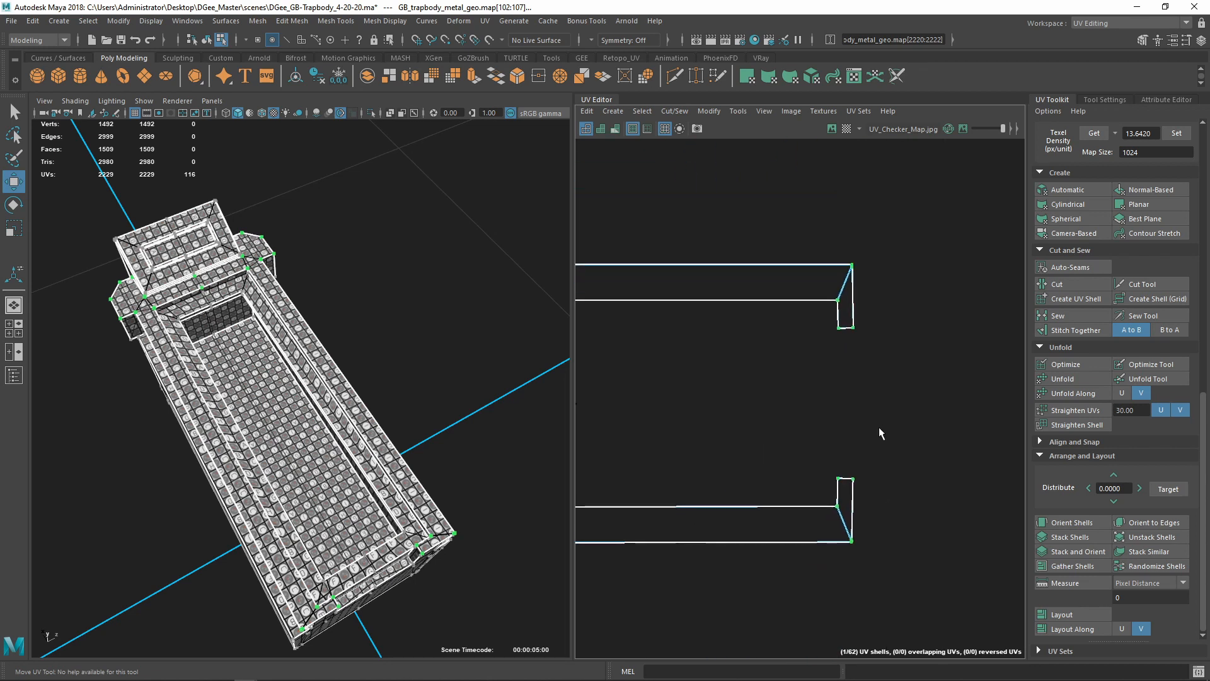
Select the tip UVs of the upper arm's hooked end and shift them slightly along U to align its side edges vertically
left_click_drag(895, 324, 895, 325)
scroll(871, 353, "up", 8)
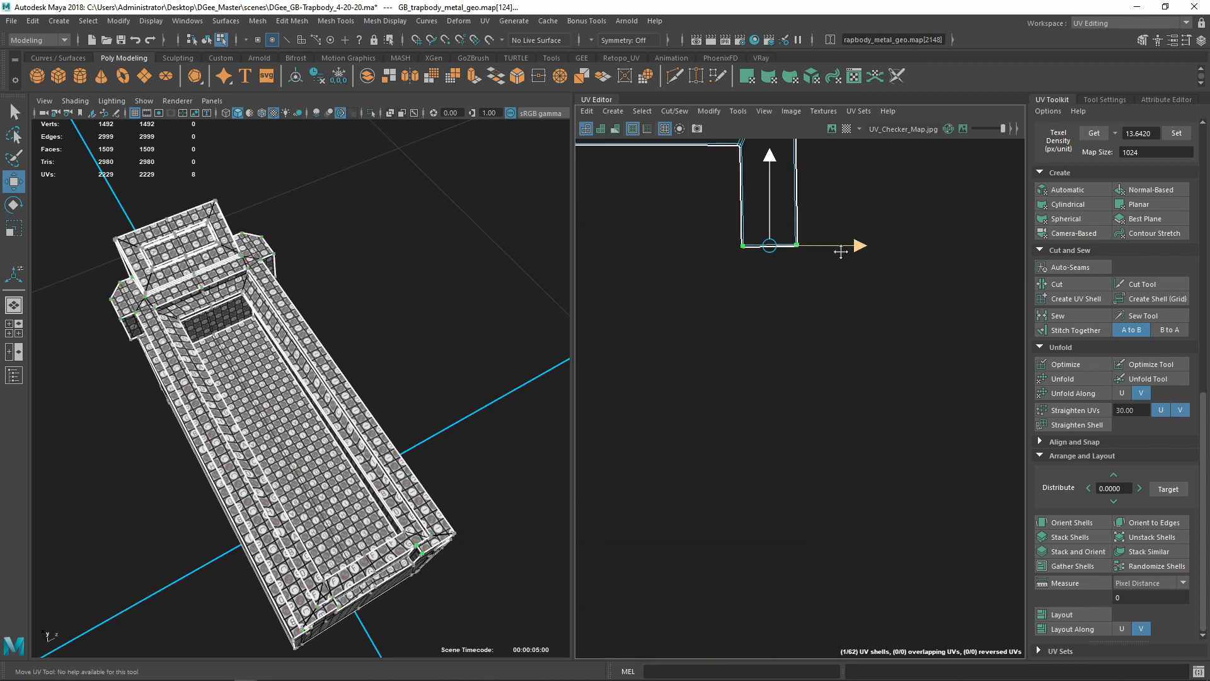
left_click_drag(897, 399, 895, 400)
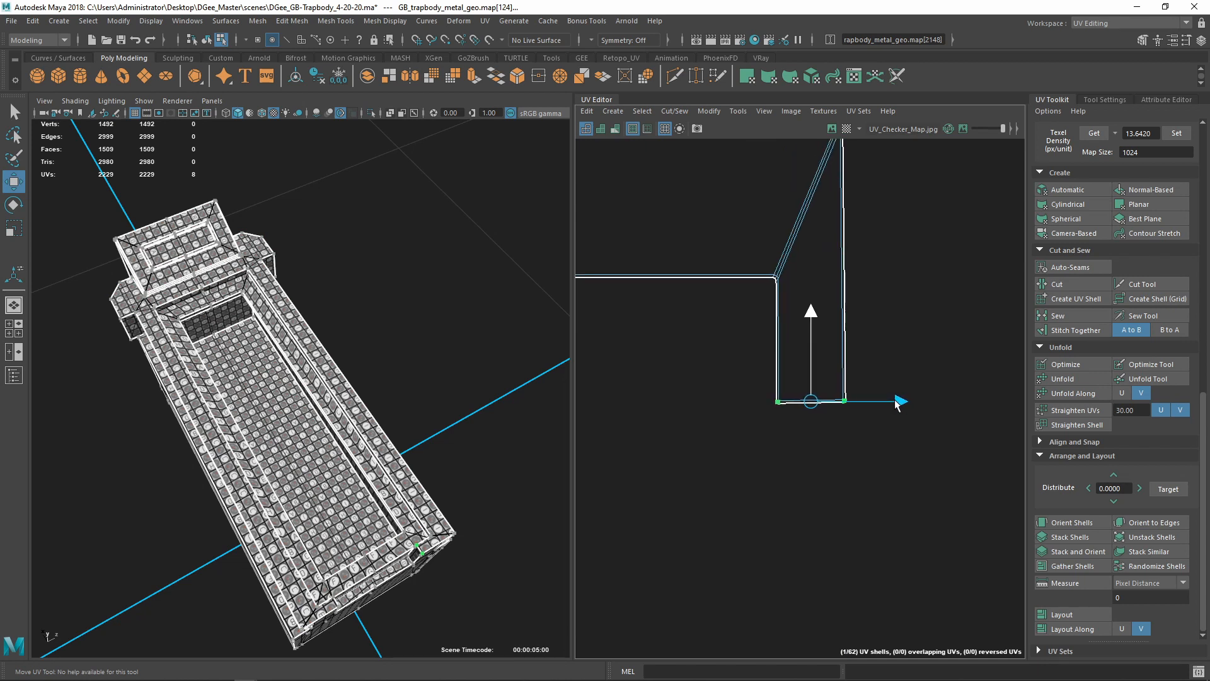
Select the tip UVs of the rim shell's lower hooked arm end and shift them slightly along U to straighten its sides
scroll(891, 412, "down", 4)
middle_click_drag(909, 525, 824, 303, "alt")
scroll(824, 403, "down", 1)
scroll(803, 429, "up", 5)
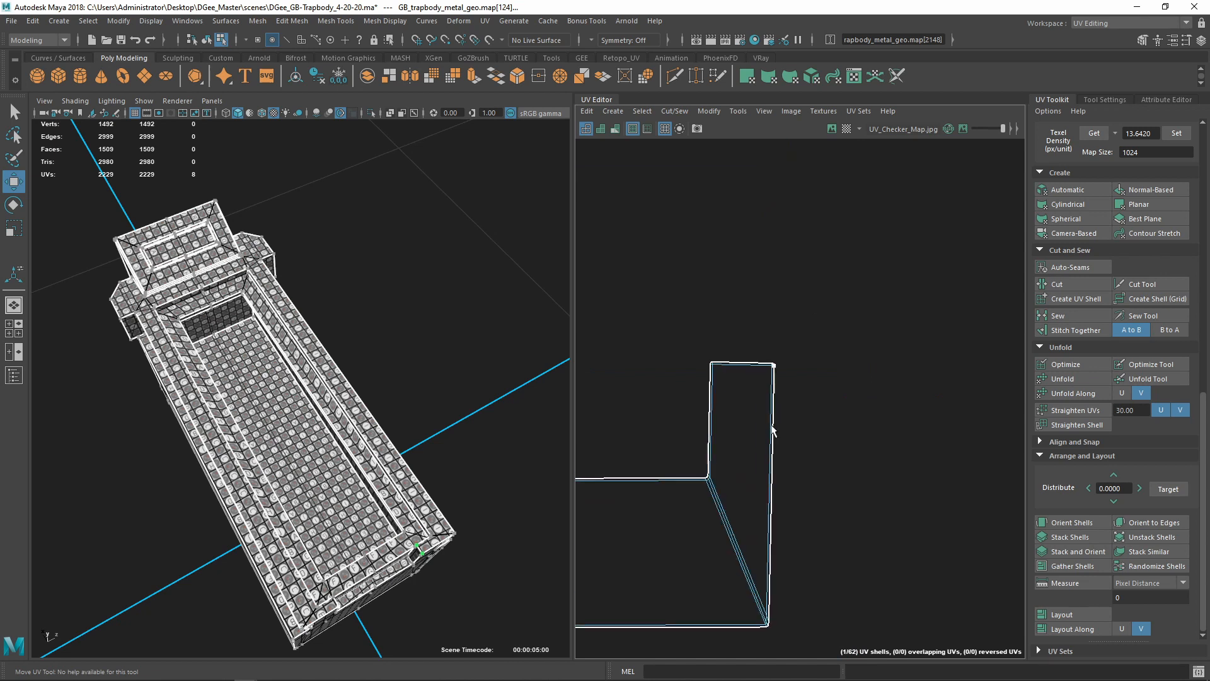
middle_click_drag(773, 431, 805, 441, "alt")
scroll(819, 404, "up", 2)
left_click_drag(690, 319, 847, 357)
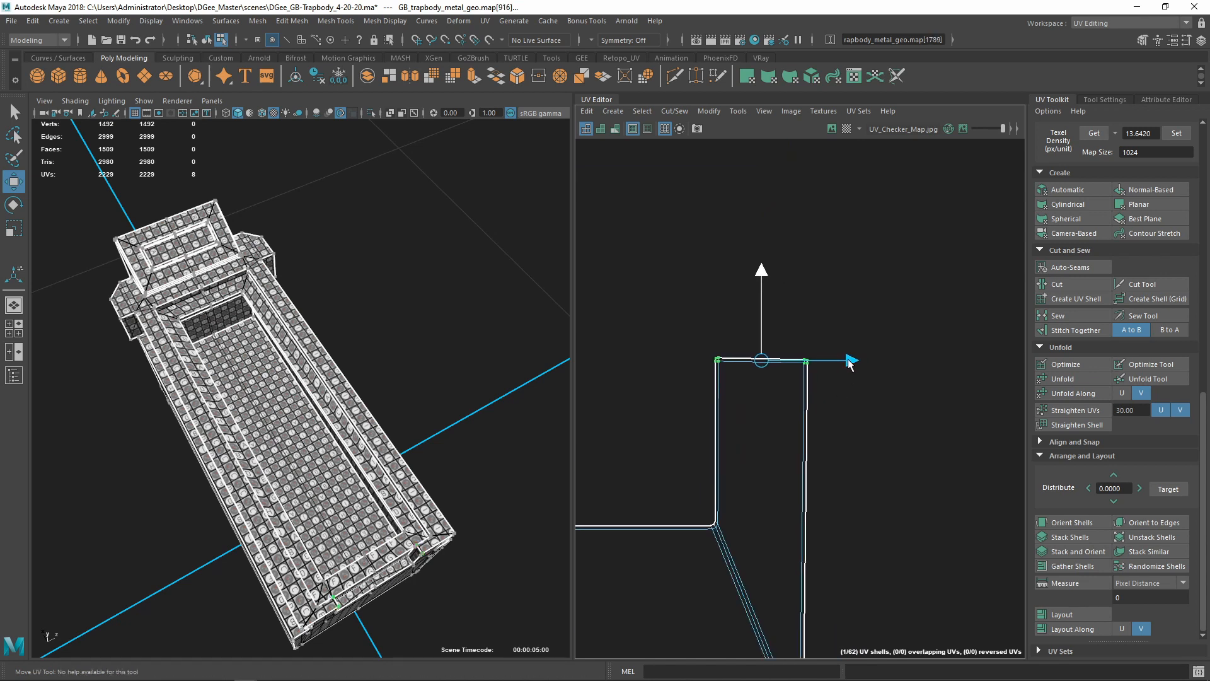
scroll(859, 406, "down", 3)
middle_click_drag(855, 463, 827, 371, "alt")
scroll(848, 470, "up", 1)
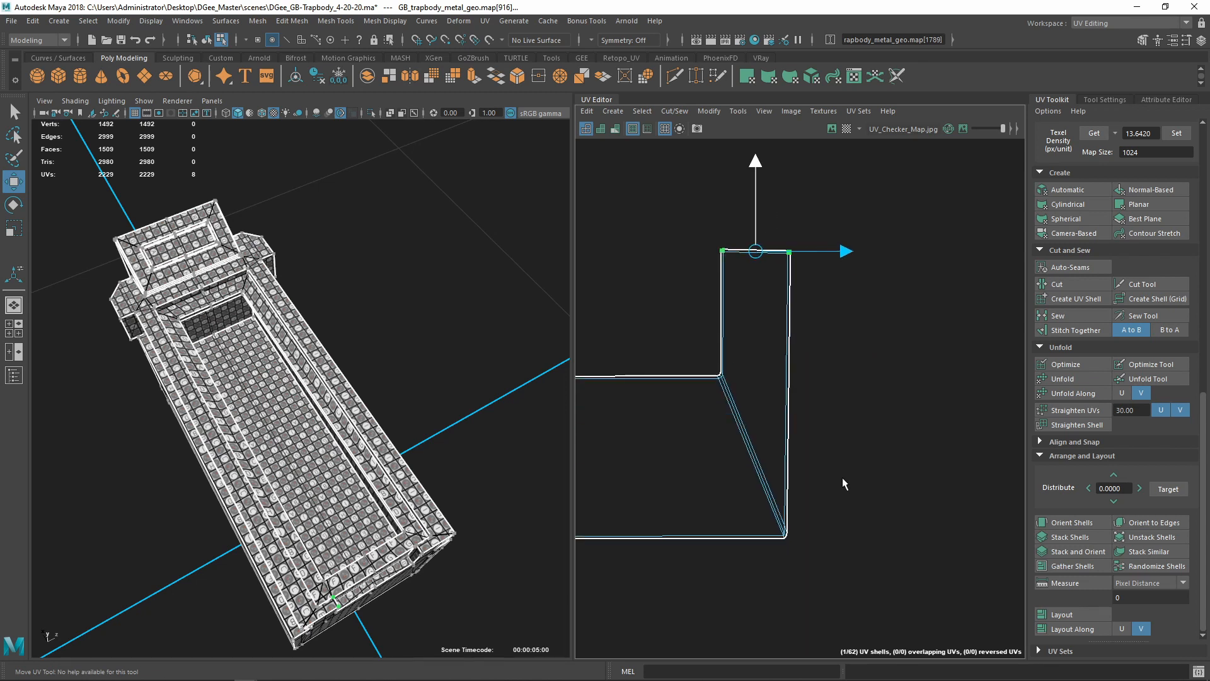
Select the outer corner UVs of the lower arm's hooked end and nudge them along U to align the outer edge vertically
middle_click_drag(842, 478, 885, 428, "alt")
scroll(820, 513, "up", 1)
left_click_drag(829, 469, 879, 438)
middle_click_drag(880, 438, 845, 479, "alt")
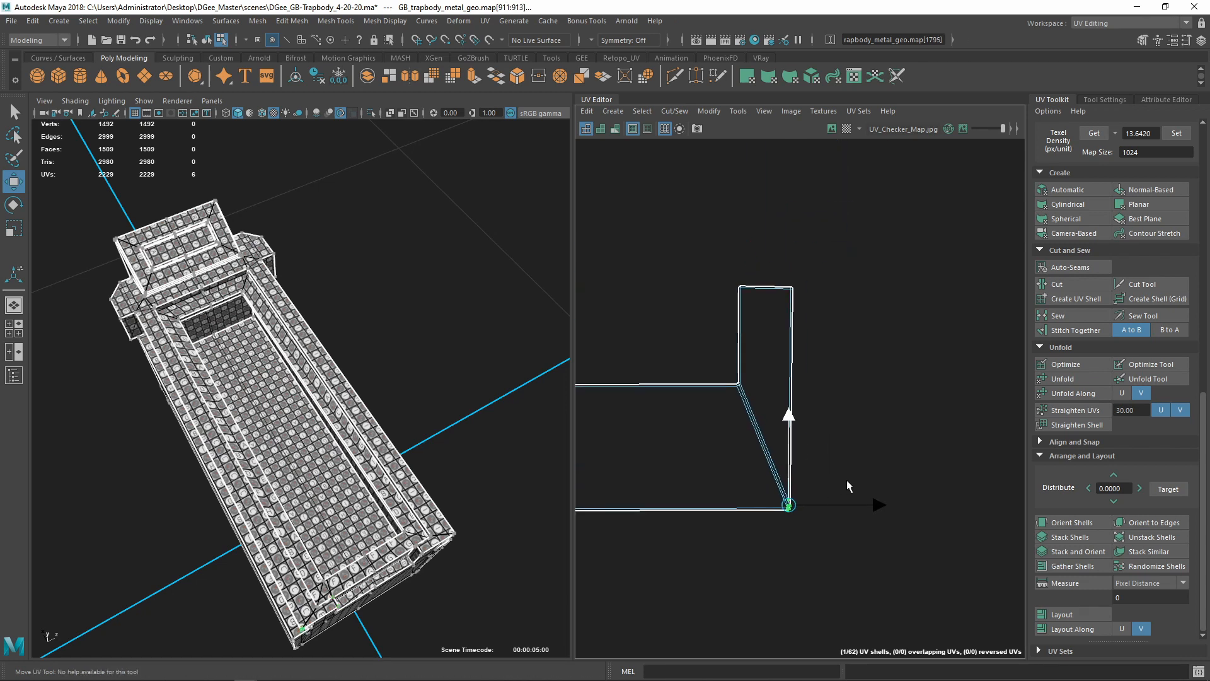
left_click_drag(870, 504, 873, 505)
Select the outer corner UVs of the upper arm's hooked end and nudge them along U to align the outer edge vertically
scroll(859, 474, "down", 3)
middle_click_drag(804, 297, 795, 548, "alt")
scroll(797, 308, "up", 4)
scroll(826, 239, "up", 2)
middle_click_drag(866, 278, 860, 478, "alt")
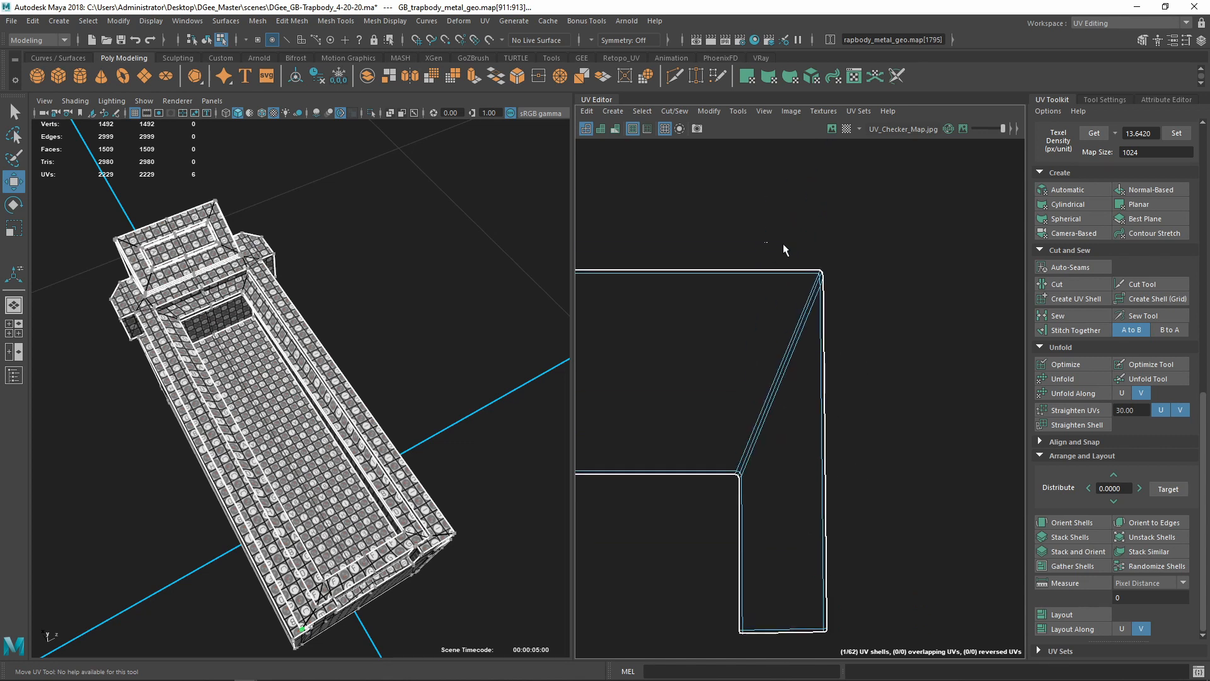
left_click_drag(783, 243, 887, 282)
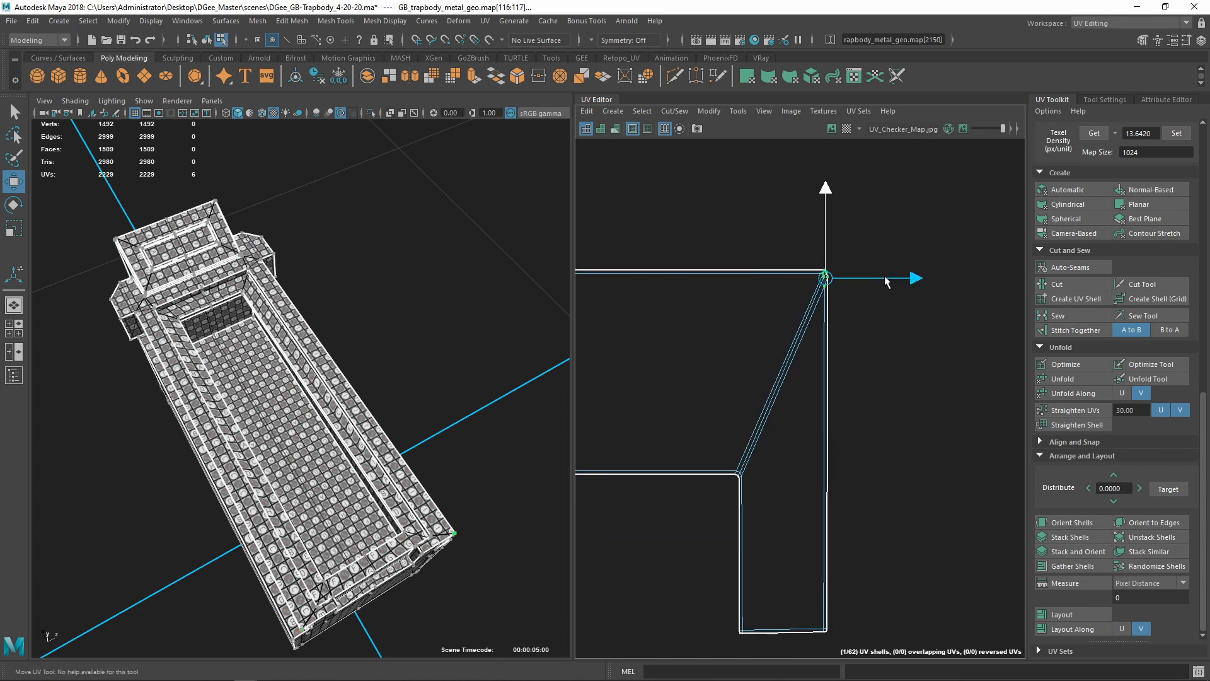
Select the whole rim shell and park it in the upper-left corner of the empty UV tile 1012
scroll(894, 378, "down", 5)
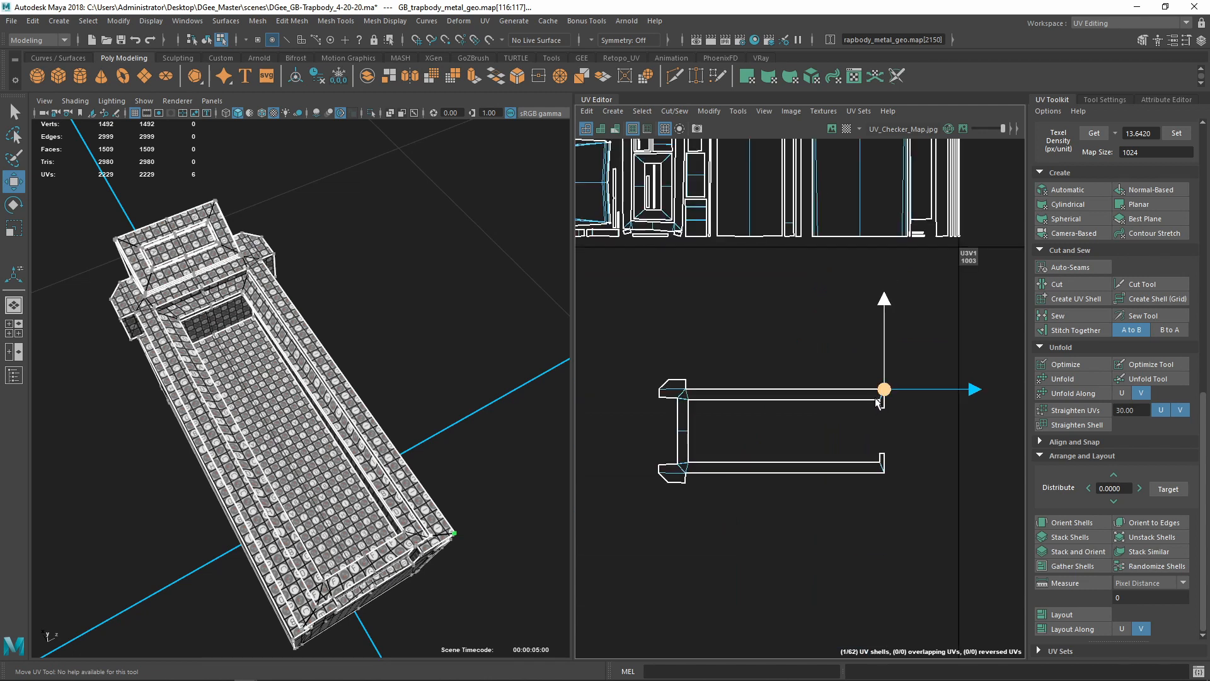
scroll(877, 402, "down", 5)
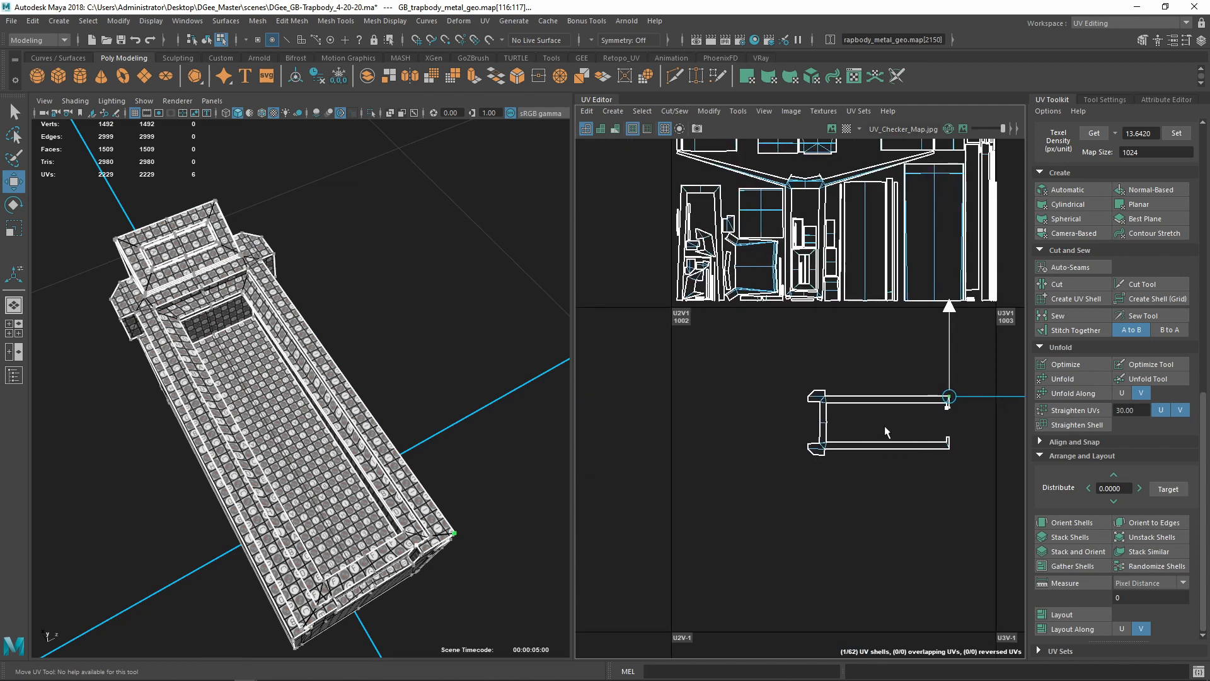
right_click_drag(822, 418, 774, 403)
left_click(821, 421)
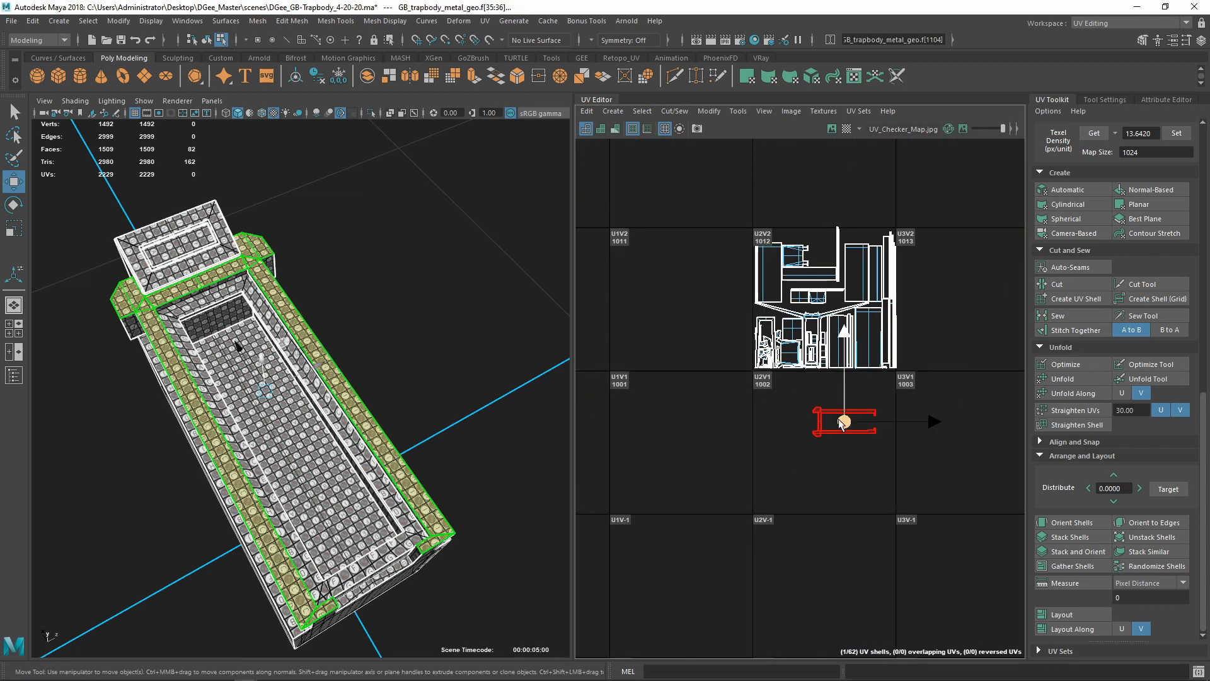
left_click_drag(840, 424, 835, 188)
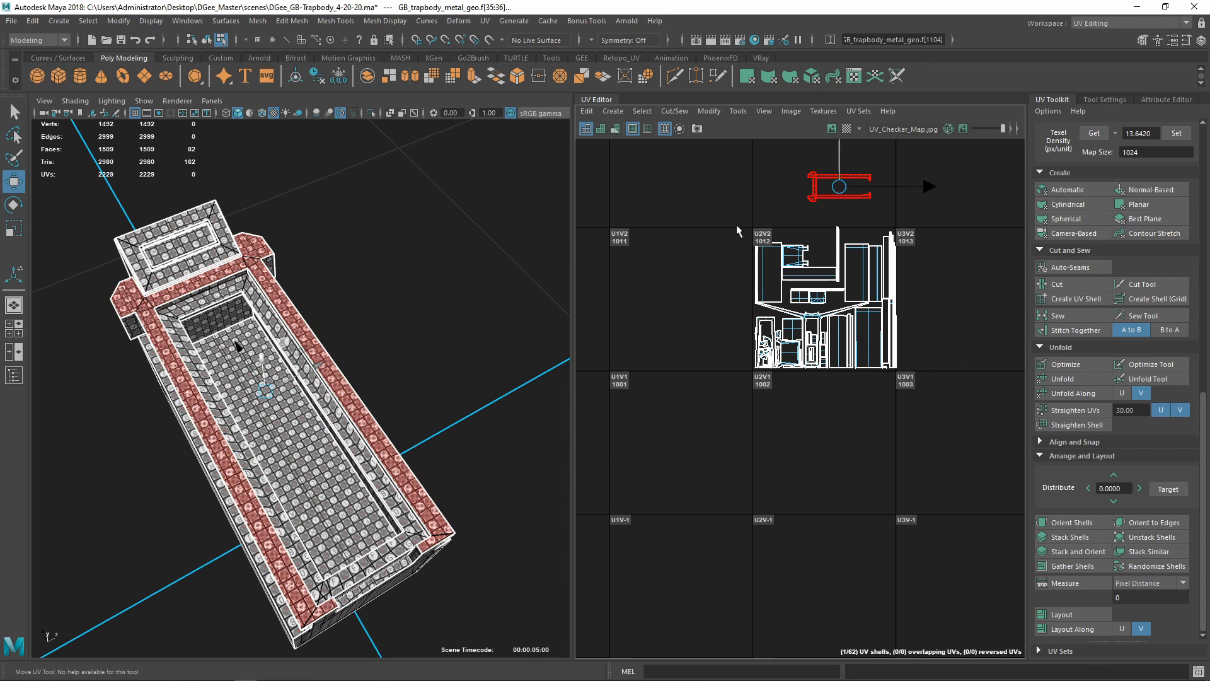
left_click_drag(969, 415, 968, 413)
left_click_drag(825, 301, 823, 443)
left_click_drag(770, 284, 787, 253)
Select all remaining shells in UV tile 1002 and isolate their faces in the viewport
left_click_drag(435, 379, 369, 305, "alt")
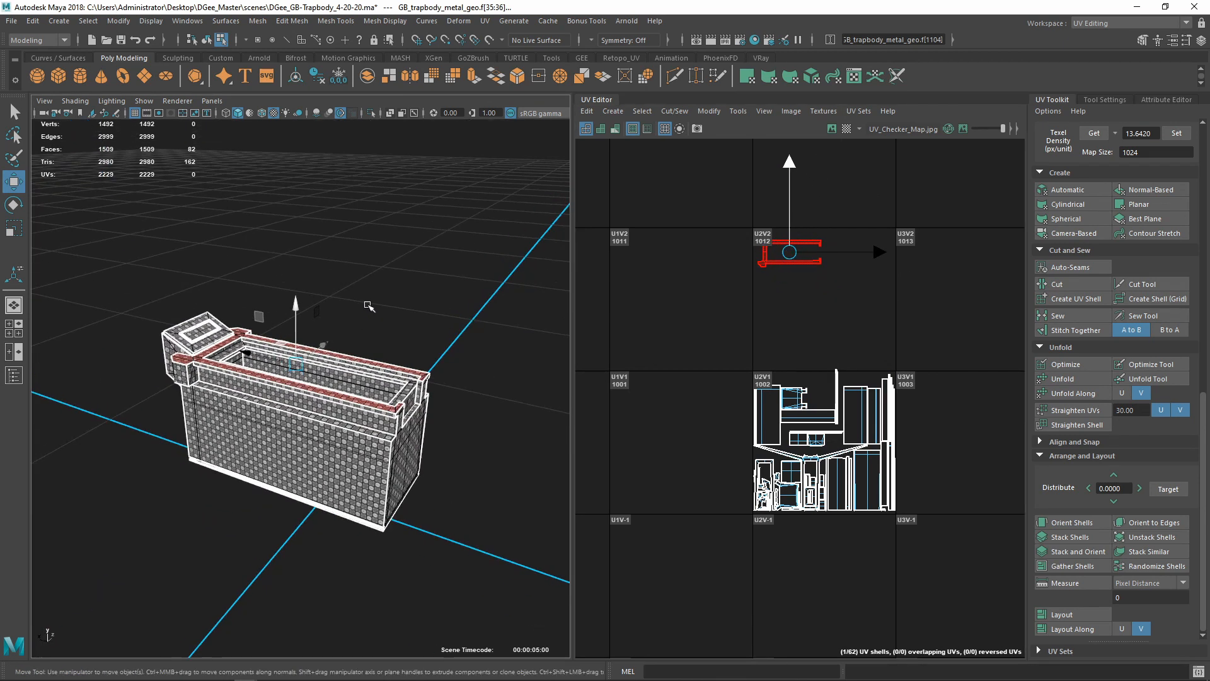
right_click_drag(370, 305, 485, 340, "alt")
left_click_drag(485, 340, 555, 416, "alt")
left_click_drag(660, 362, 975, 572)
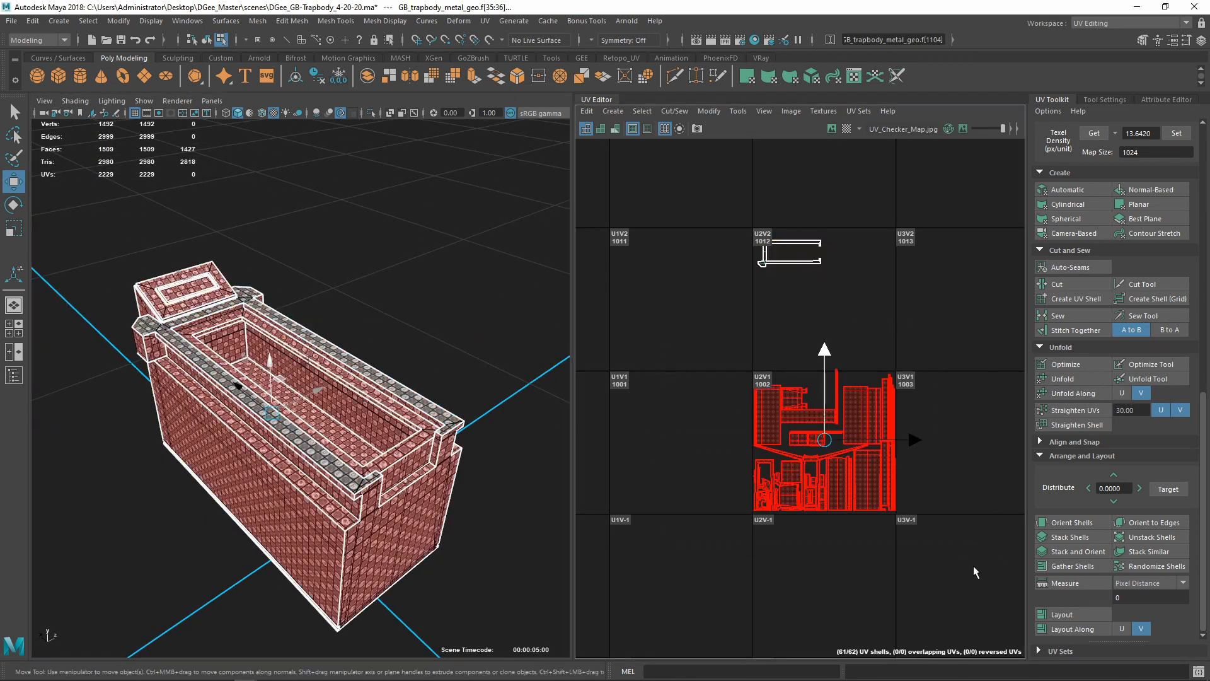
left_click(371, 114)
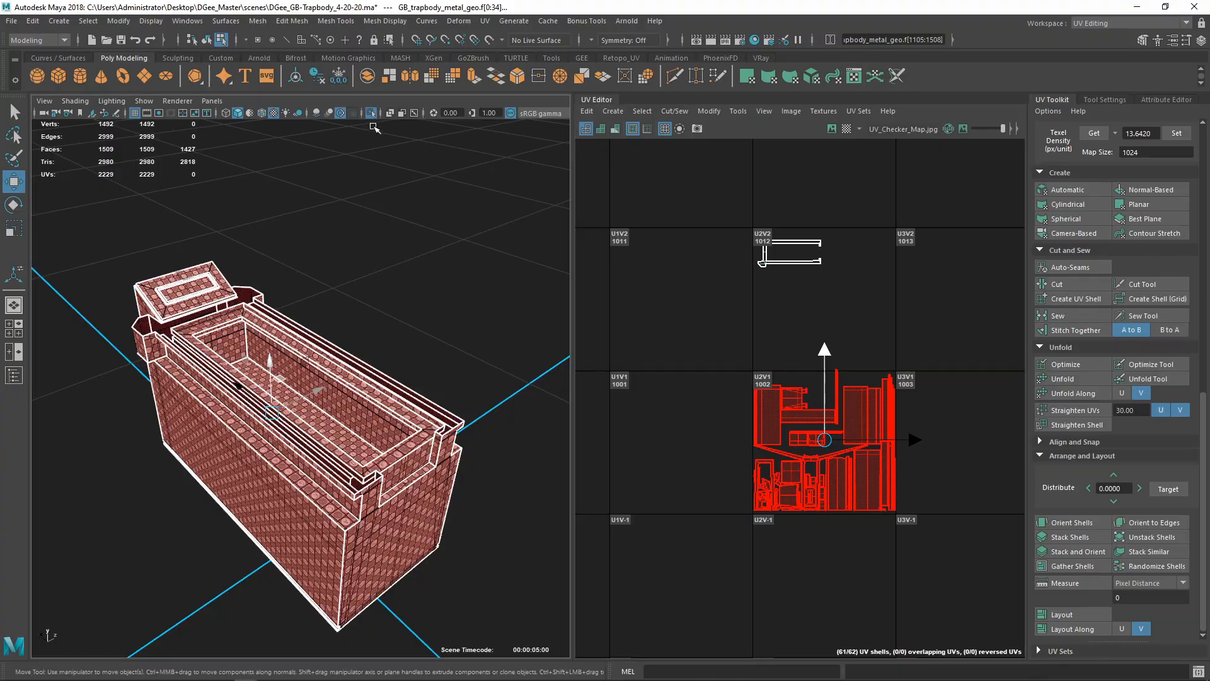
Examine the isolated mesh from the side channels to the raised end box, clearing the selection for an unobstructed checker view
left_click_drag(376, 142, 345, 227, "alt")
right_click_drag(345, 227, 402, 295, "alt")
left_click_drag(402, 294, 321, 234, "alt")
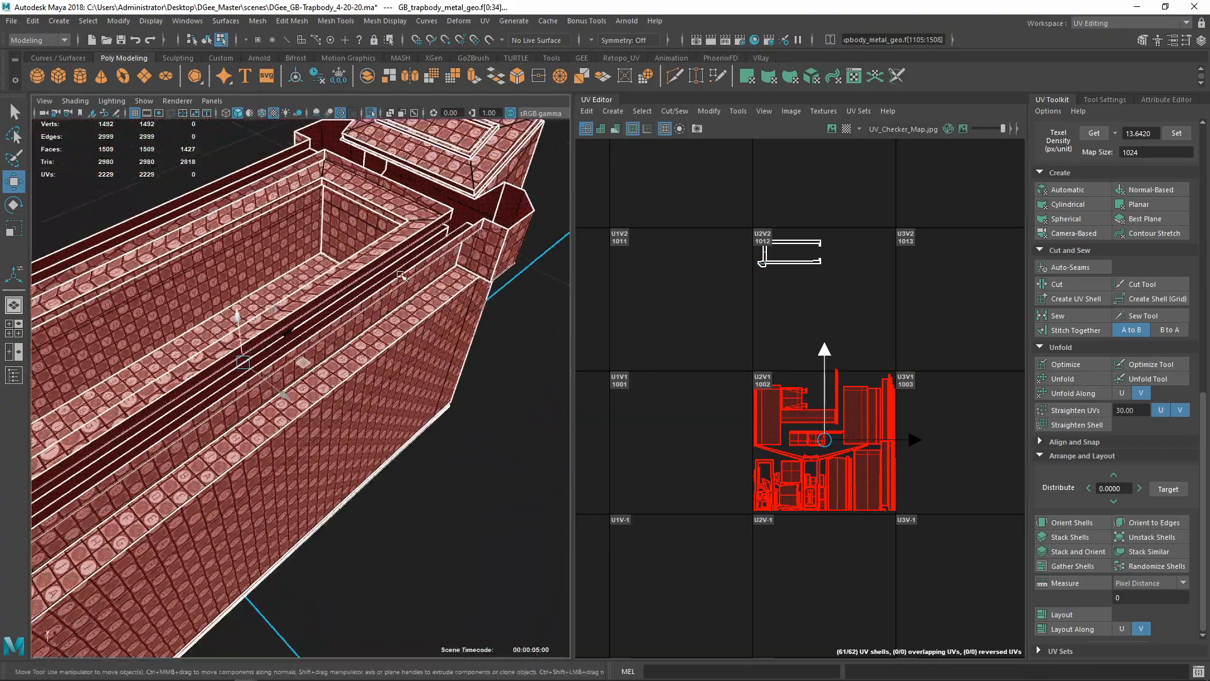
right_click_drag(322, 233, 411, 306, "alt")
middle_click_drag(410, 306, 459, 278, "alt")
right_click_drag(459, 277, 366, 344, "alt")
left_click_drag(365, 343, 202, 267, "alt")
right_click_drag(202, 267, 271, 261, "alt")
left_click_drag(271, 262, 271, 359, "alt")
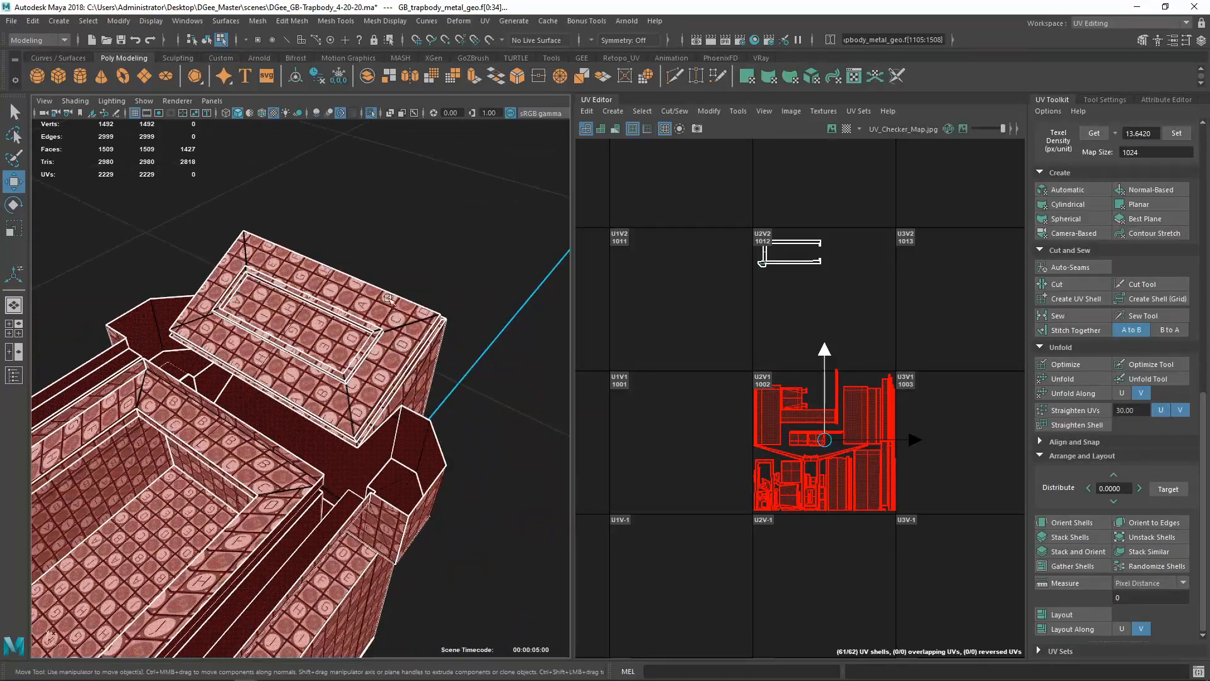
right_click_drag(271, 359, 498, 277, "alt")
left_click_drag(498, 277, 466, 274, "alt")
left_click(501, 262)
left_click_drag(523, 335, 454, 268, "alt")
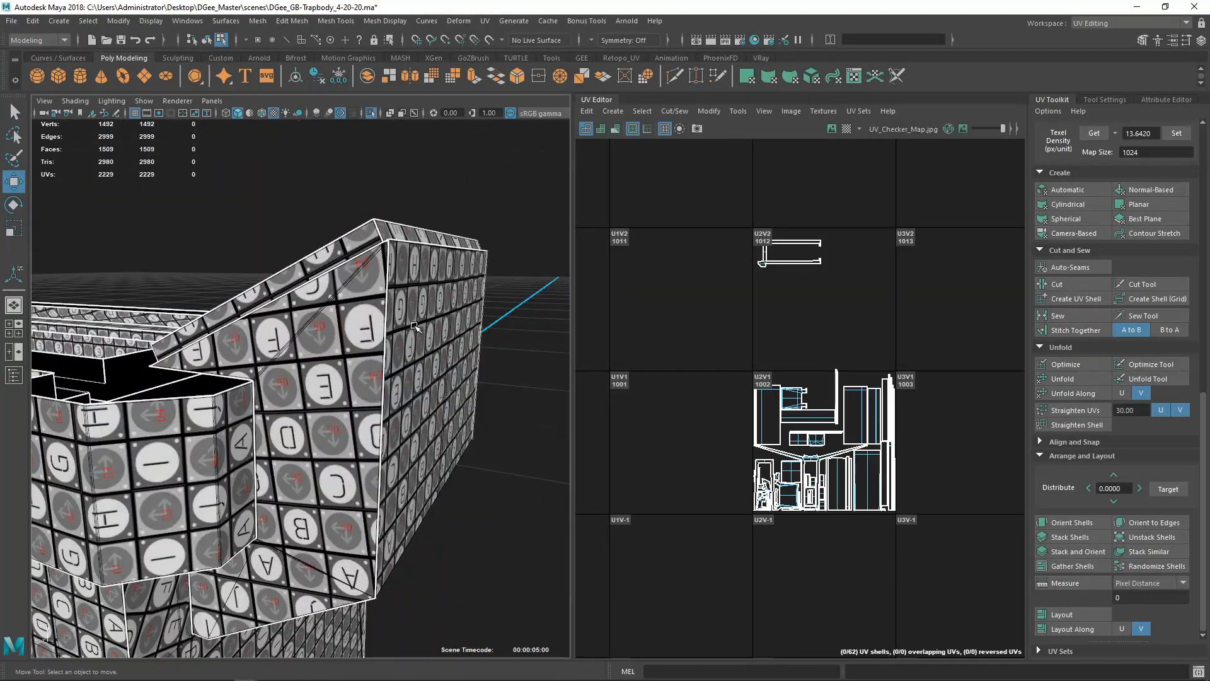
right_click_drag(454, 268, 365, 278, "alt")
Select the raised end box's outer panel shell and its two side shells, and move them out beside the UV layout
left_click(271, 292)
left_click_drag(271, 292, 290, 321, "alt")
left_click(381, 343, "shift")
left_click(463, 327, "shift")
right_click_drag(463, 327, 372, 321, "alt")
left_click_drag(779, 485, 964, 357)
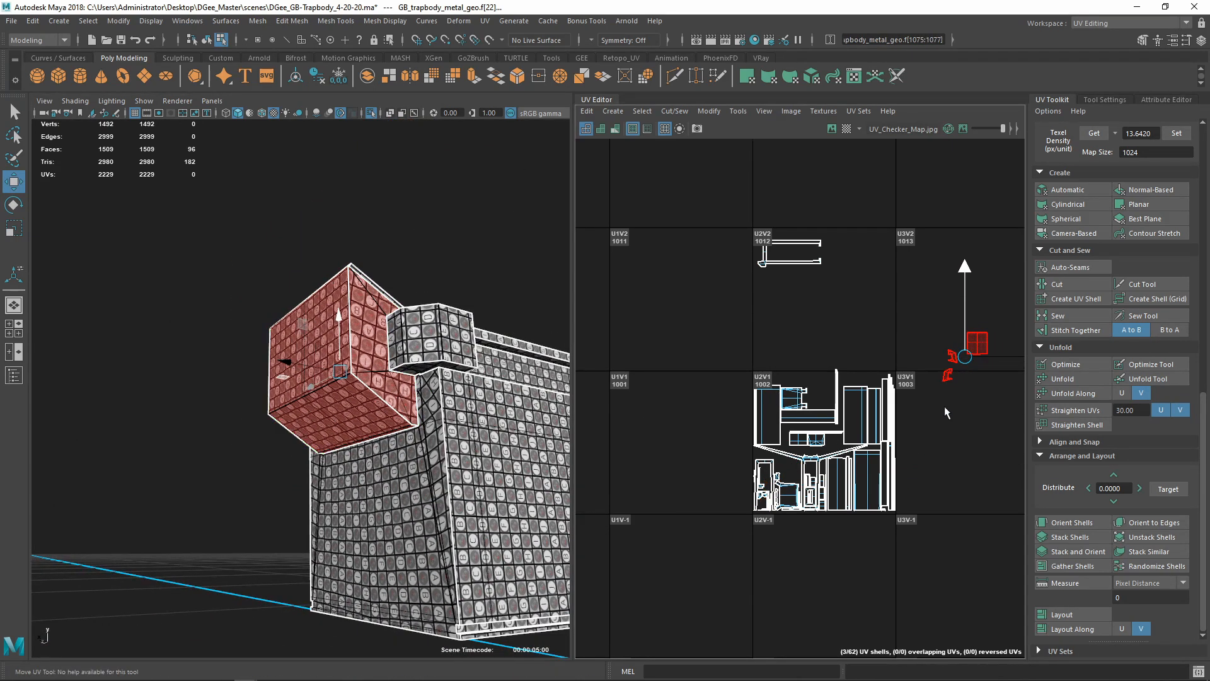
Examine the three separated shells and the matching seams and bevelled corners on both sides of the end box
right_click_drag(944, 406, 975, 312, "alt")
middle_click_drag(1012, 248, 828, 411, "alt")
right_click_drag(828, 411, 879, 413, "alt")
left_click_drag(347, 243, 349, 308, "alt")
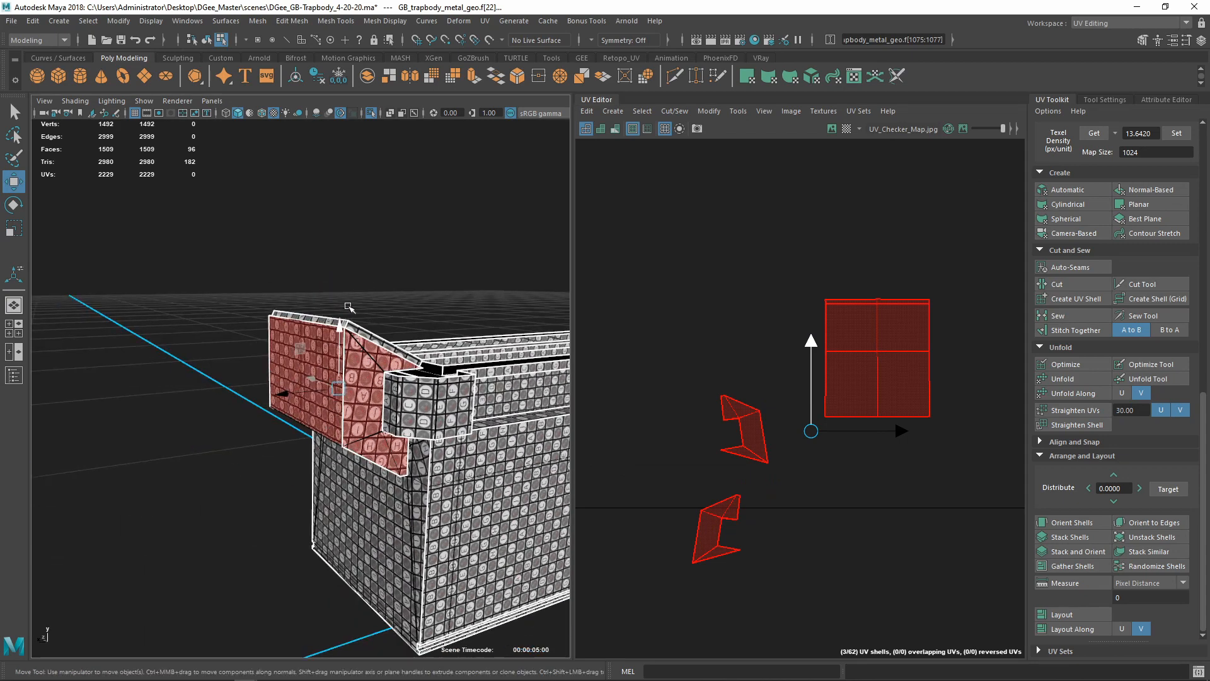
right_click_drag(349, 308, 361, 441, "alt")
left_click_drag(361, 441, 375, 364, "alt")
left_click_drag(351, 205, 345, 264, "alt")
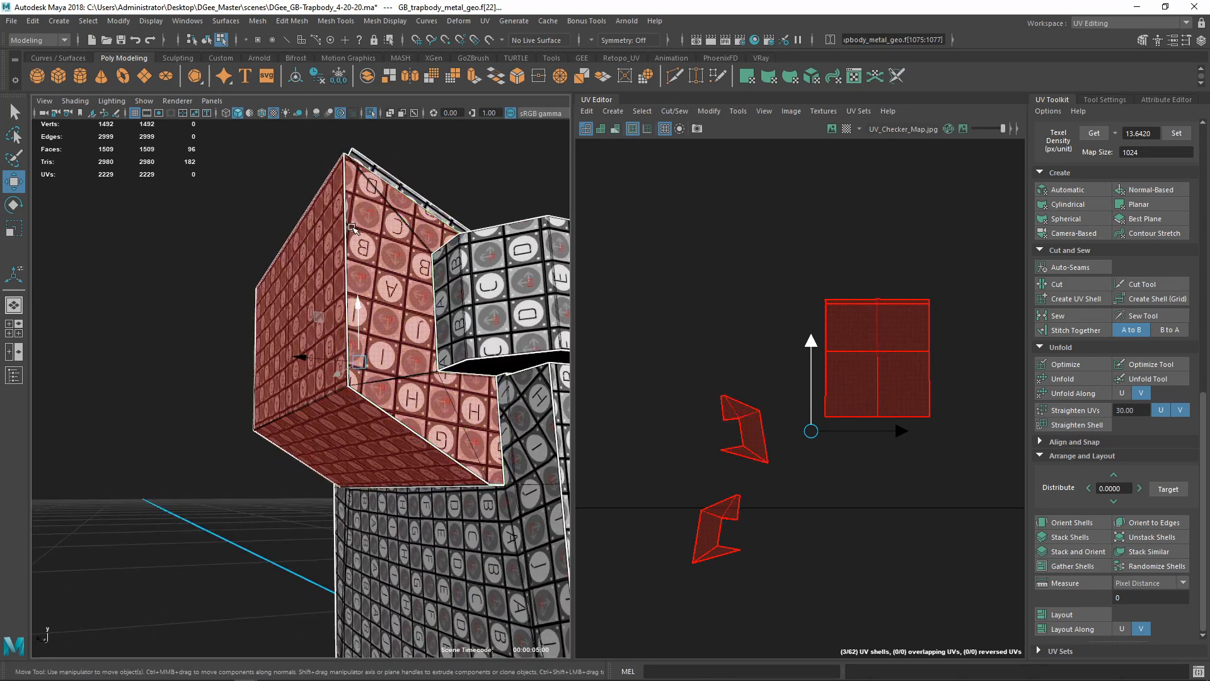
right_click_drag(345, 265, 371, 303, "alt")
middle_click_drag(362, 252, 328, 410, "alt")
right_click_drag(403, 284, 374, 265, "alt")
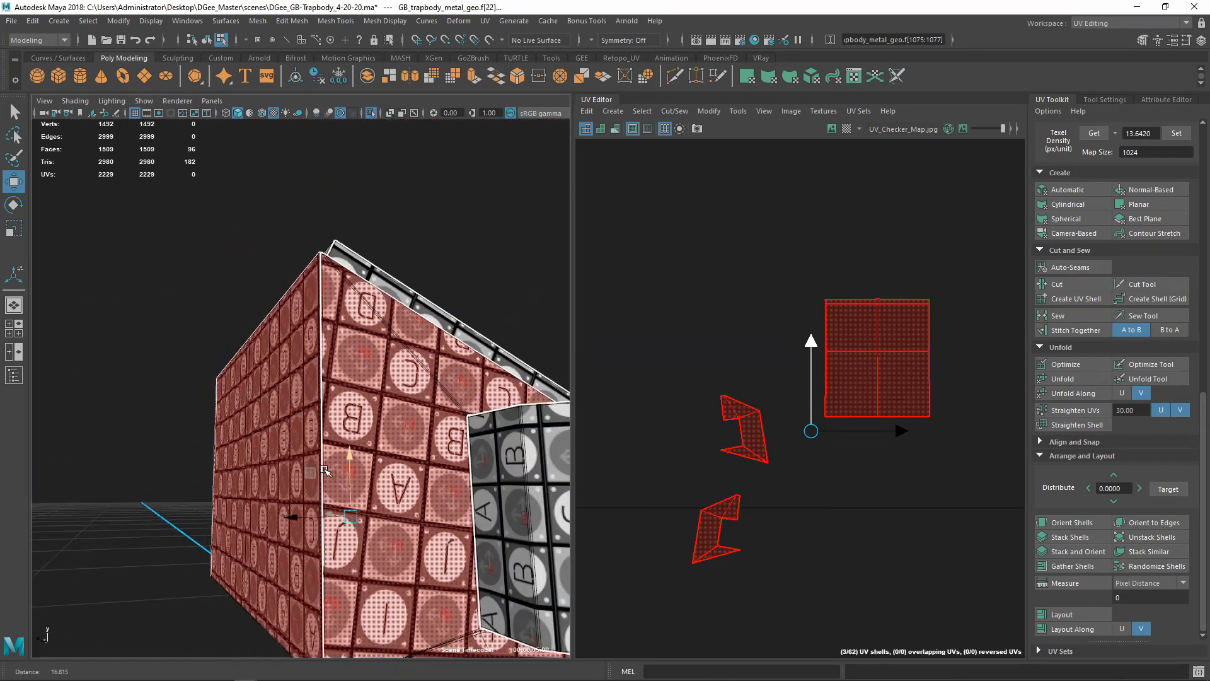
left_click_drag(374, 265, 486, 452, "alt")
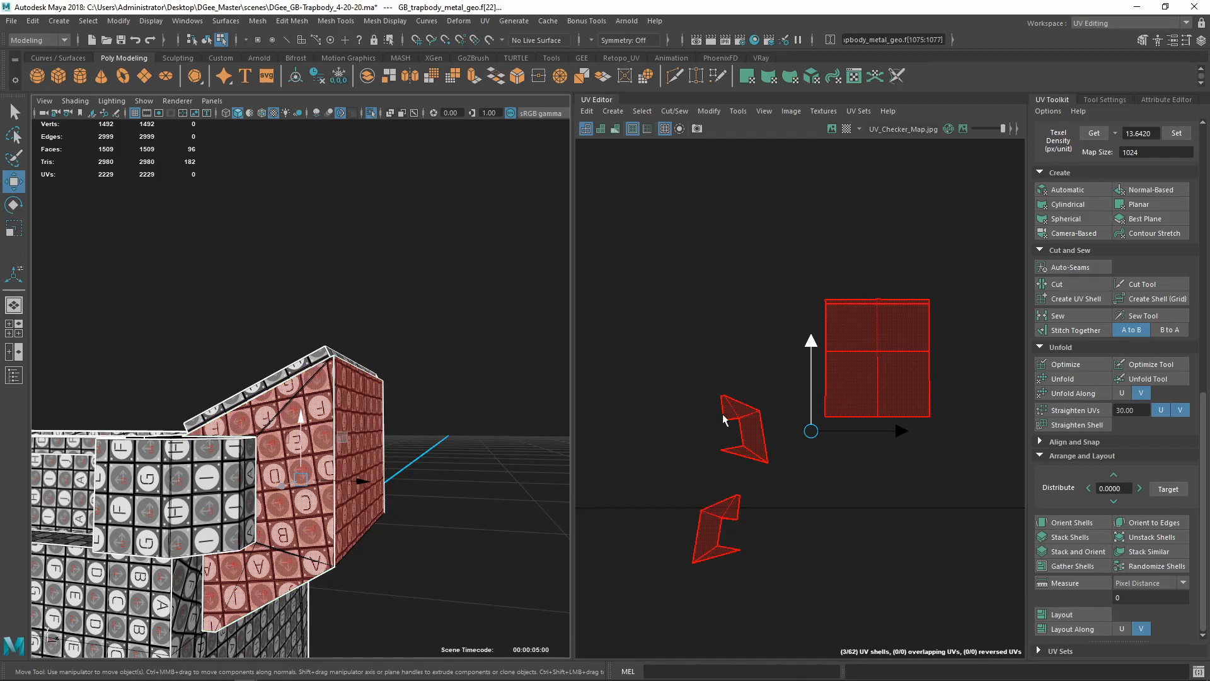
right_click_drag(547, 427, 743, 432, "alt")
left_click_drag(432, 467, 361, 532, "alt")
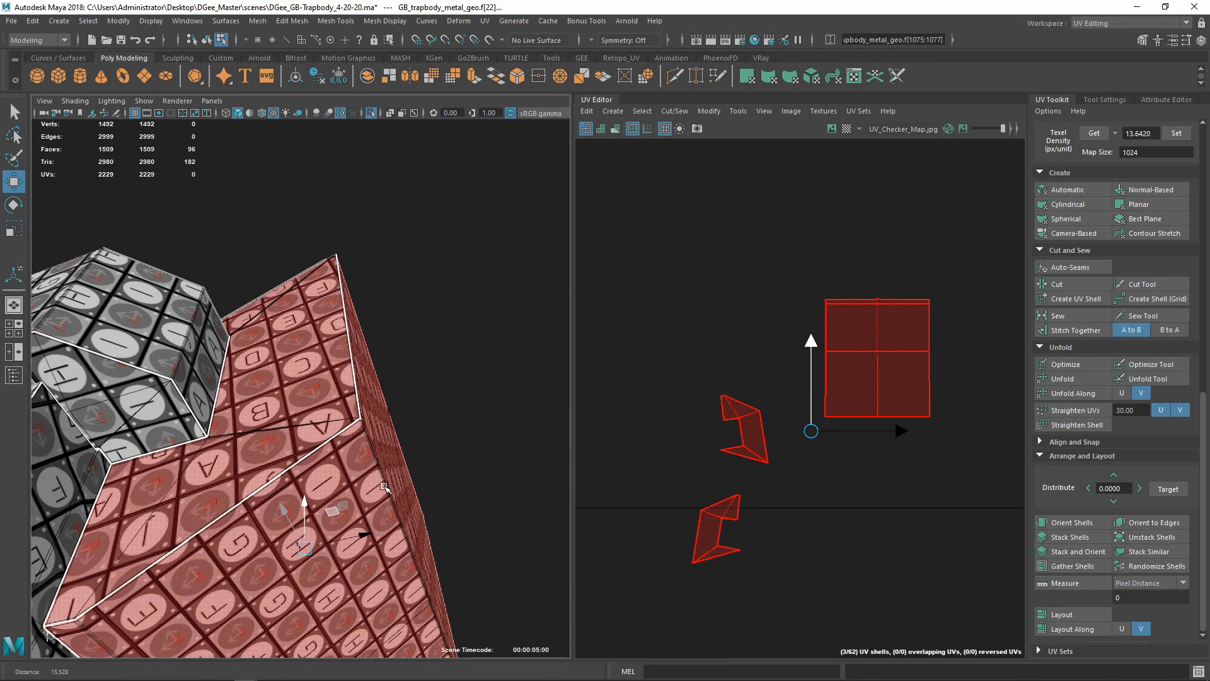
right_click_drag(361, 532, 424, 494, "alt")
middle_click_drag(424, 494, 338, 460, "alt")
left_click_drag(338, 460, 275, 451, "alt")
Switch to edge selection, pick the short split edges at the end box's lower corners and sew them together
right_click(273, 450)
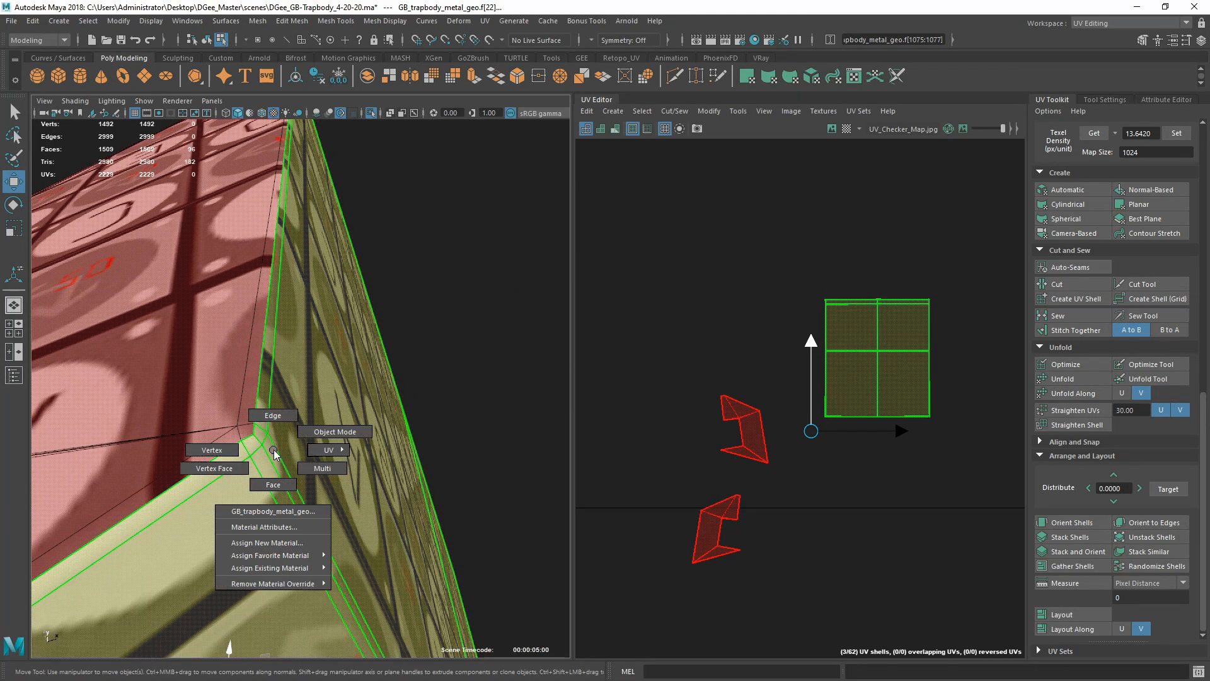
left_click(273, 414)
left_click(418, 457)
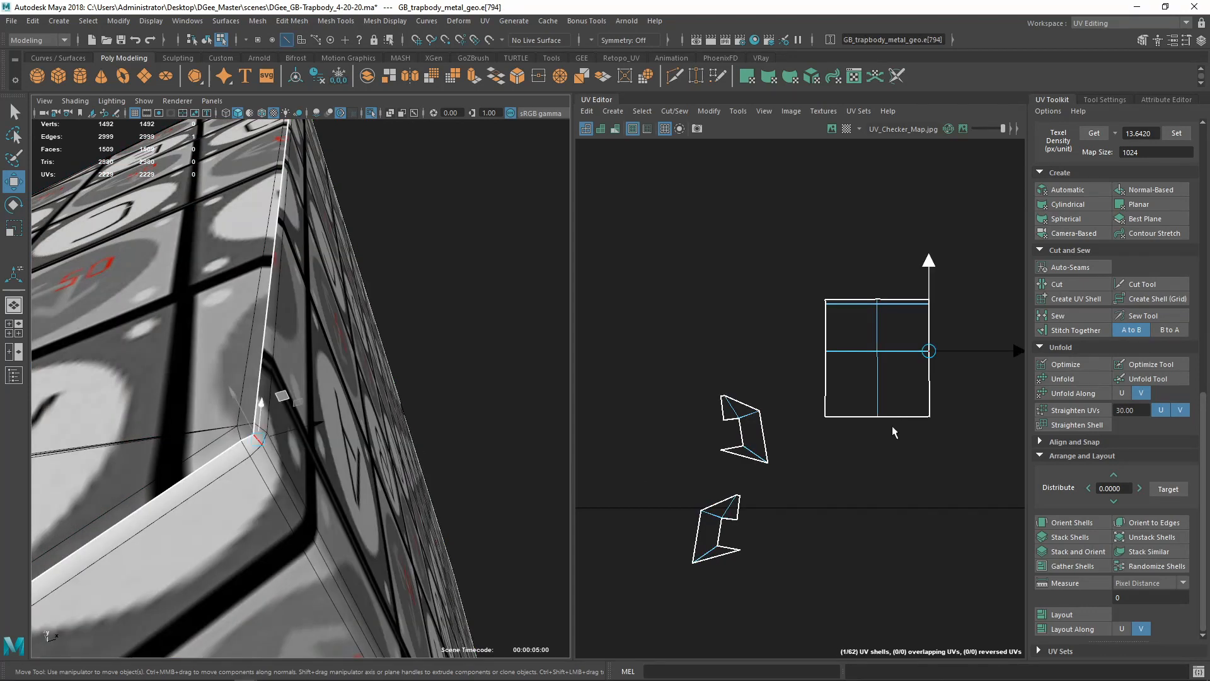
right_click_drag(403, 403, 208, 434, "alt")
left_click_drag(208, 434, 265, 403, "alt")
right_click_drag(265, 403, 193, 364, "alt")
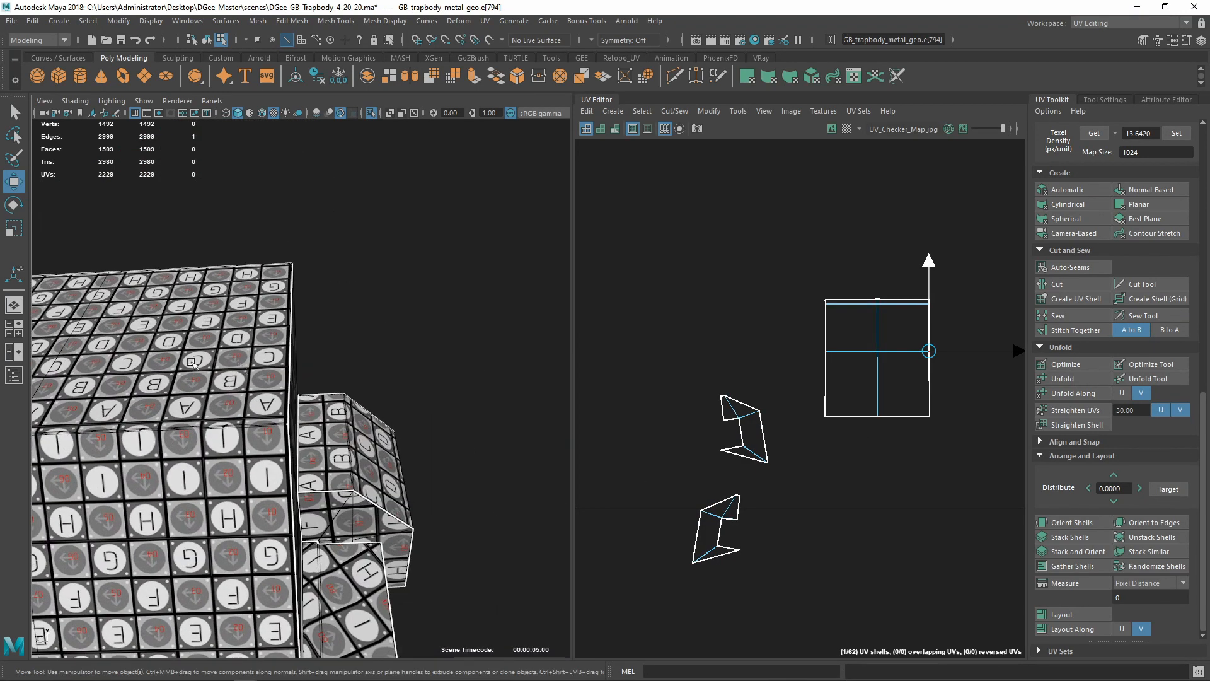
left_click_drag(194, 364, 174, 353, "alt")
middle_click_drag(174, 353, 229, 319, "alt")
right_click_drag(228, 320, 334, 492, "alt")
middle_click_drag(315, 542, 305, 402, "alt")
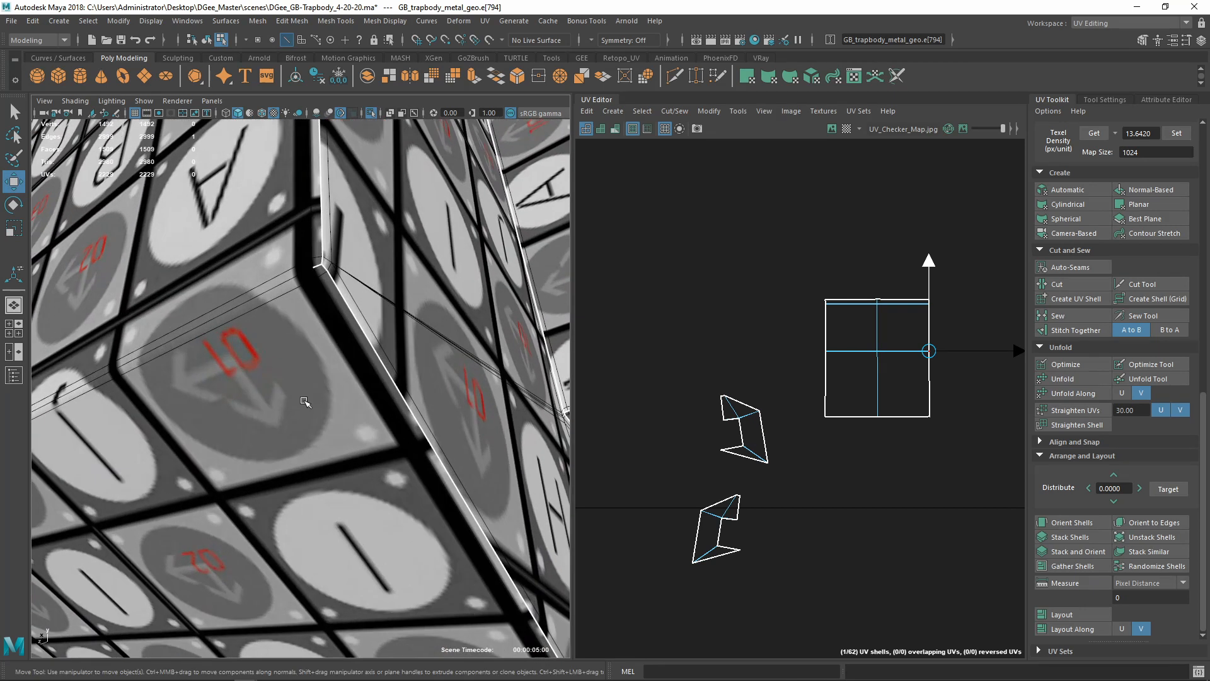
right_click_drag(771, 270, 816, 290, "shift")
Select the end box's lower fold edge and examine how the checker pattern runs across it and into the corner seams
right_click_drag(767, 320, 693, 336, "alt")
right_click_drag(429, 327, 302, 265, "alt")
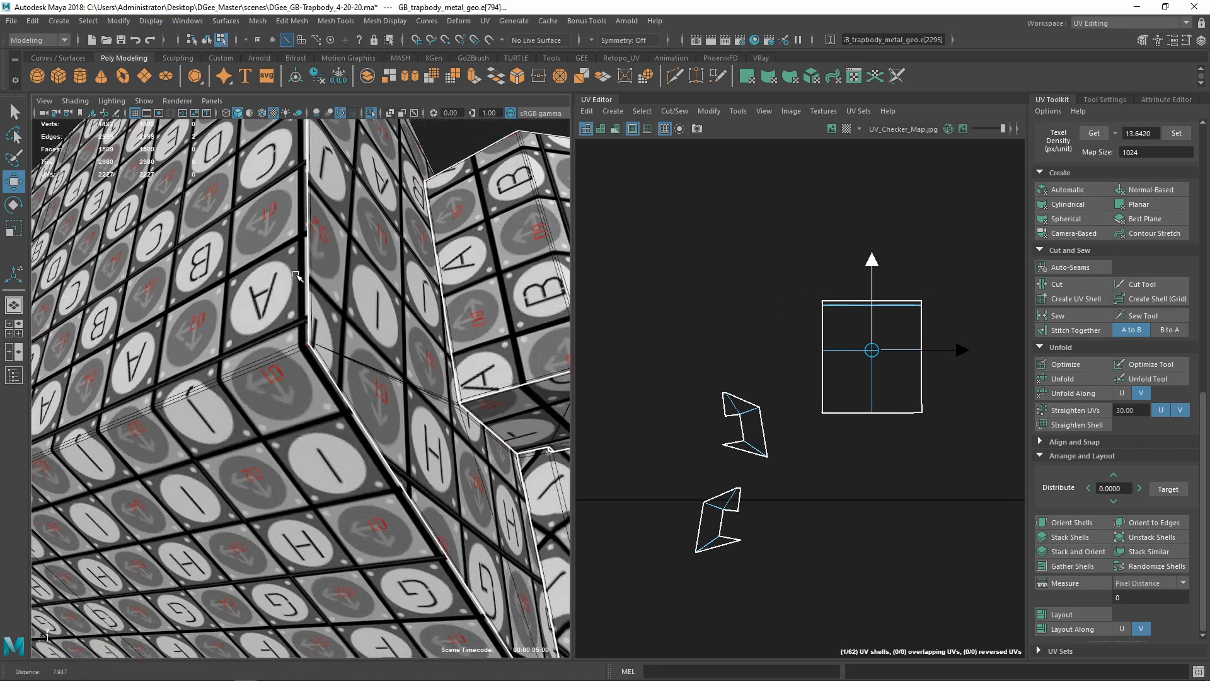
mouse_move(303, 265)
left_mouse_down("alt")
mouse_move(289, 309)
mouse_move(303, 287)
left_mouse_up("alt")
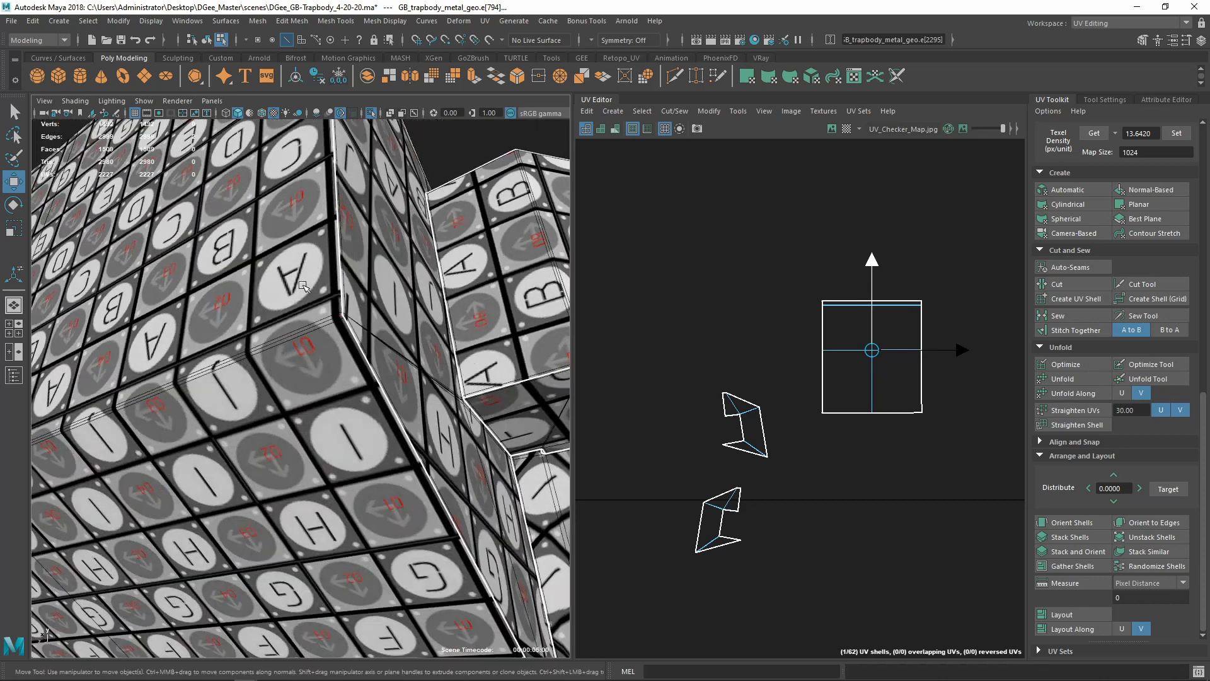
left_click(301, 339)
key("f")
right_click_drag(475, 388, 333, 385, "alt")
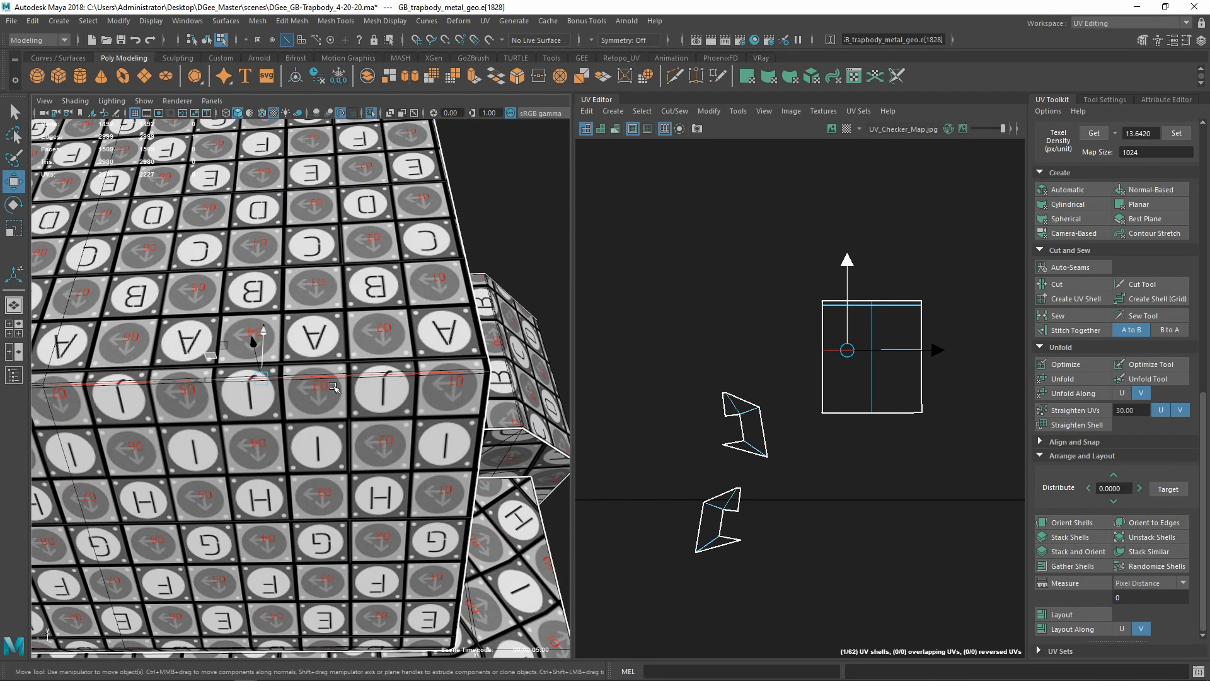
left_click_drag(406, 376, 315, 368, "alt")
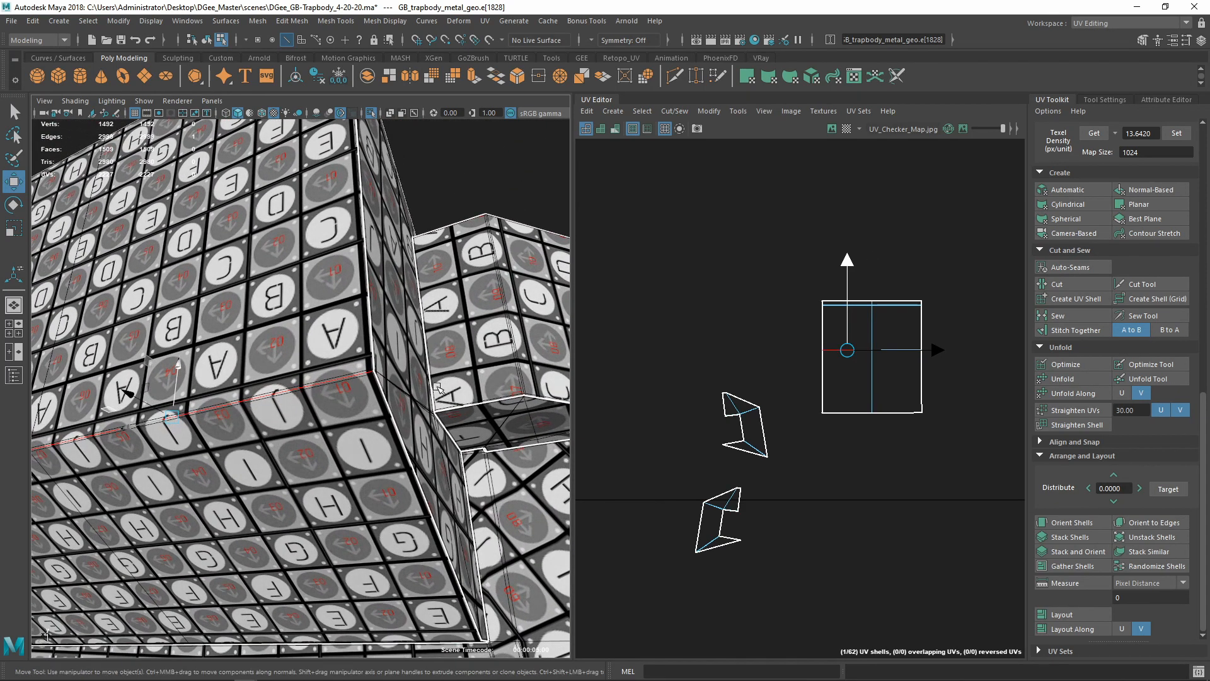
right_click_drag(328, 384, 441, 404, "alt")
middle_click_drag(441, 404, 382, 411, "alt")
right_click_drag(382, 411, 383, 377, "alt")
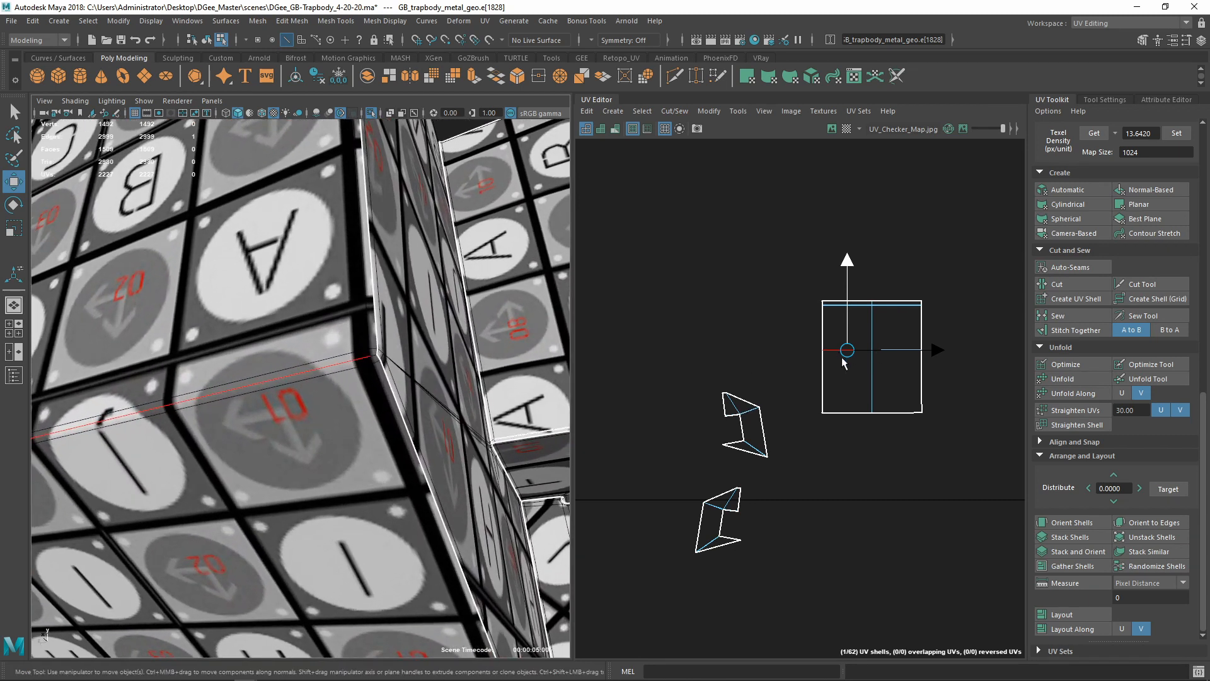
Select the vertical corner seam between the end box's outer panel and one side shell, and move and sew the side onto the panel
right_click_drag(432, 326, 360, 350, "alt")
left_click_drag(360, 350, 297, 366, "alt")
left_click(291, 357)
scroll(286, 358, "up", 10)
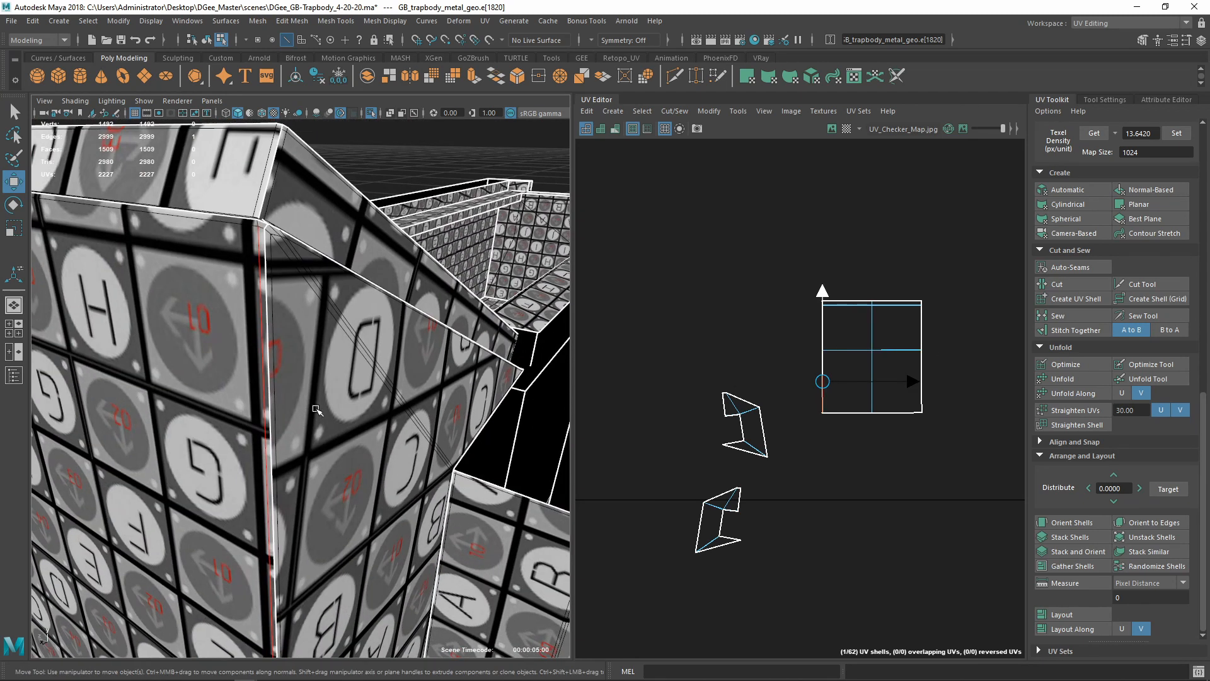
scroll(285, 357, "down", 3)
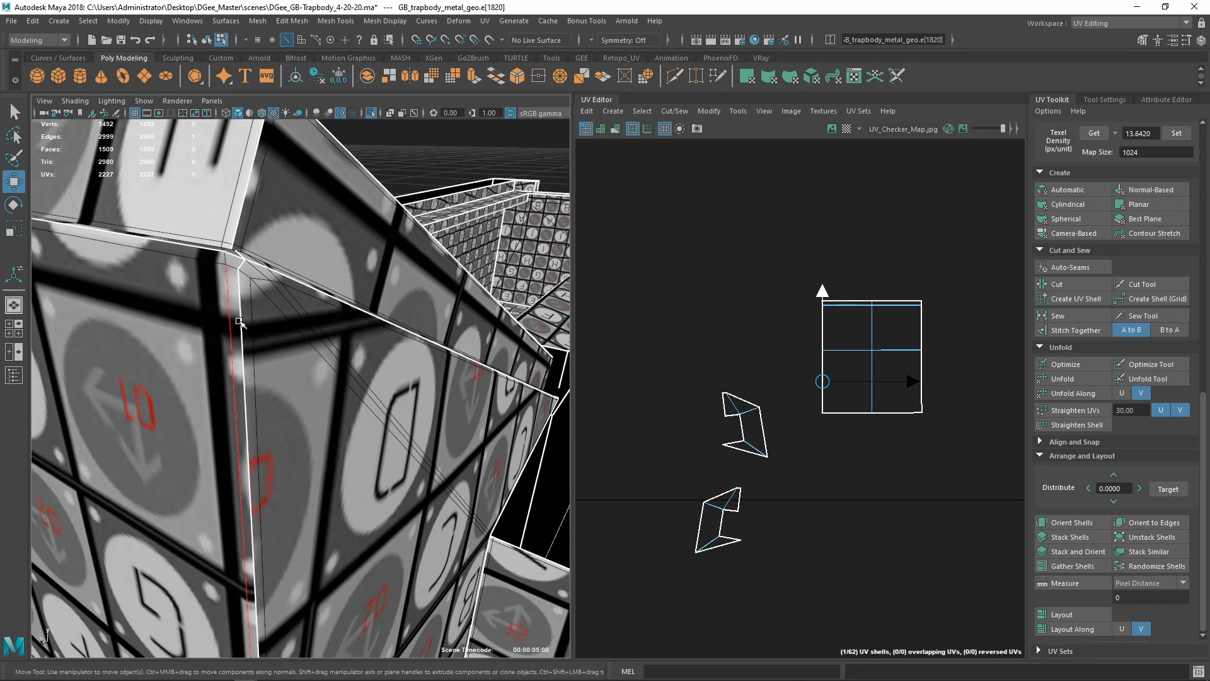
left_click(240, 322)
left_click_drag(240, 322, 177, 330, "alt")
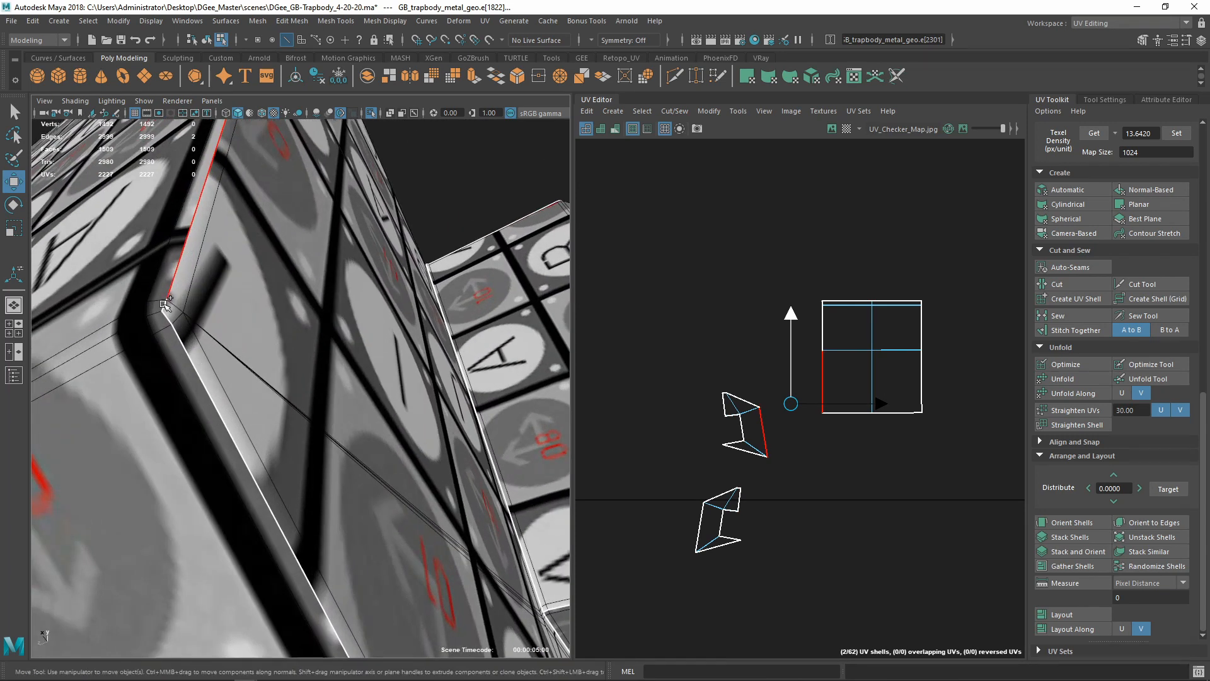
right_click_drag(869, 451, 867, 477, "shift")
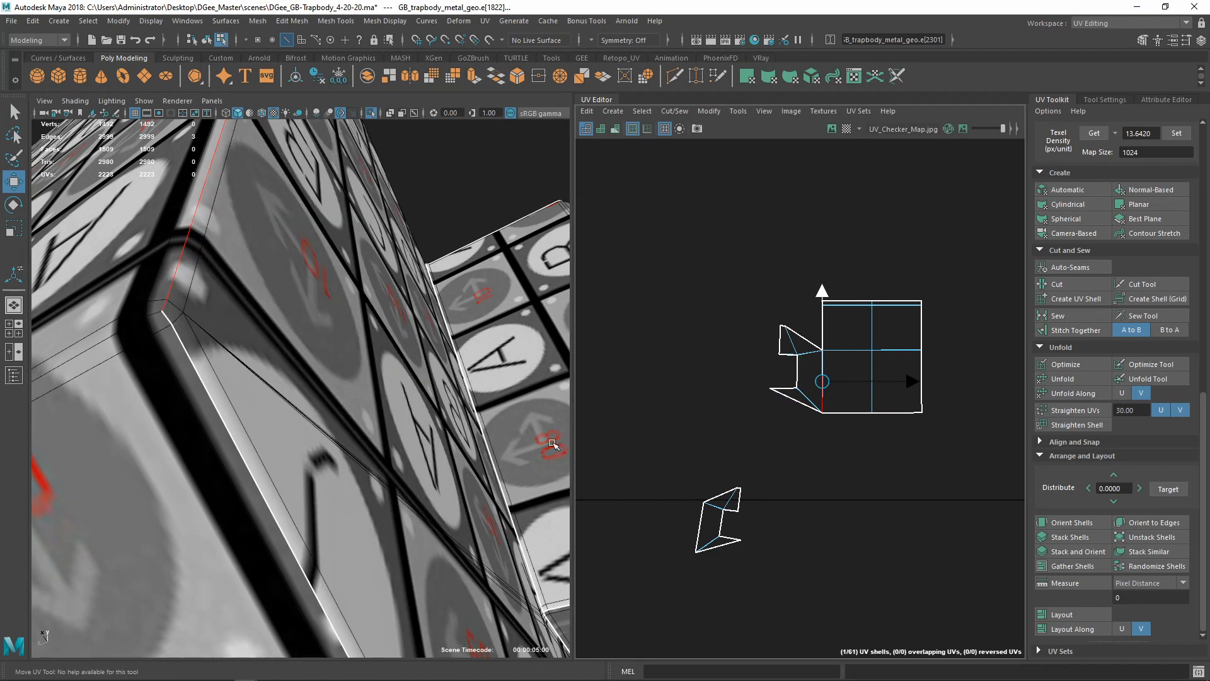
Select the matching vertical corner seam on the opposite side of the end box's outer panel and move and sew the remaining side shell on
scroll(963, 476, "up", 10)
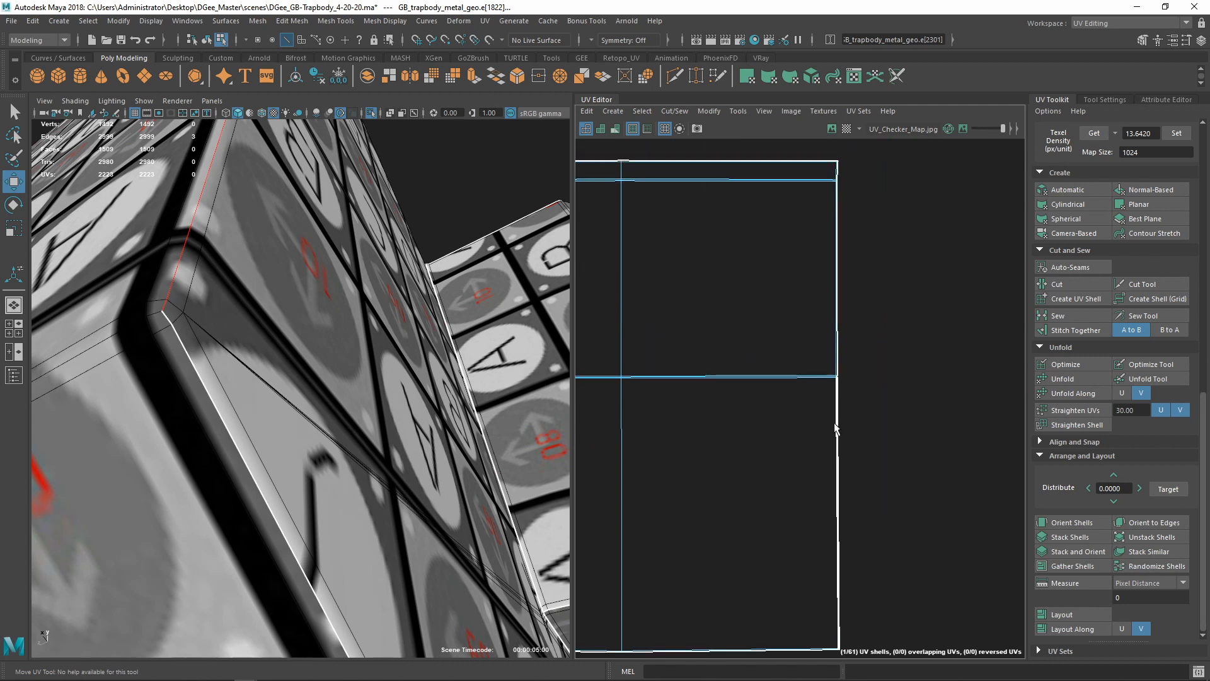
middle_click_drag(845, 292, 791, 378, "alt")
left_click_drag(748, 386, 845, 353)
middle_click_drag(860, 426, 827, 346, "alt")
right_click_drag(826, 346, 827, 505, "alt")
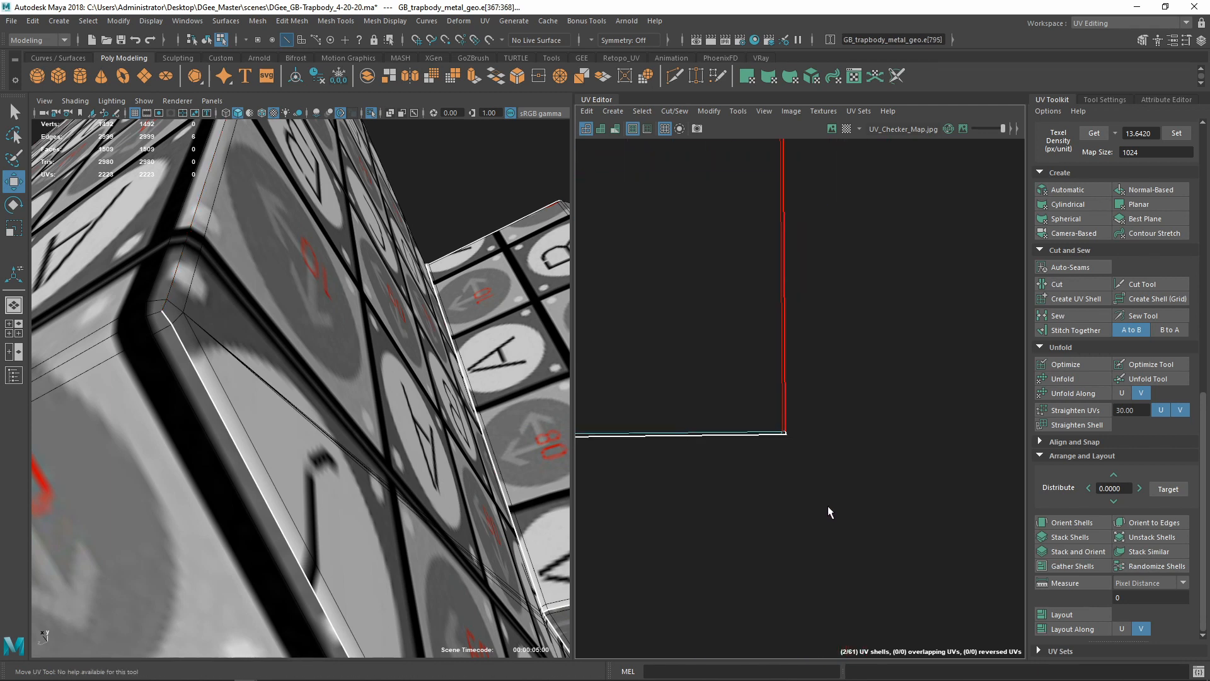
scroll(797, 416, "up", 2)
left_click(746, 446, "shift")
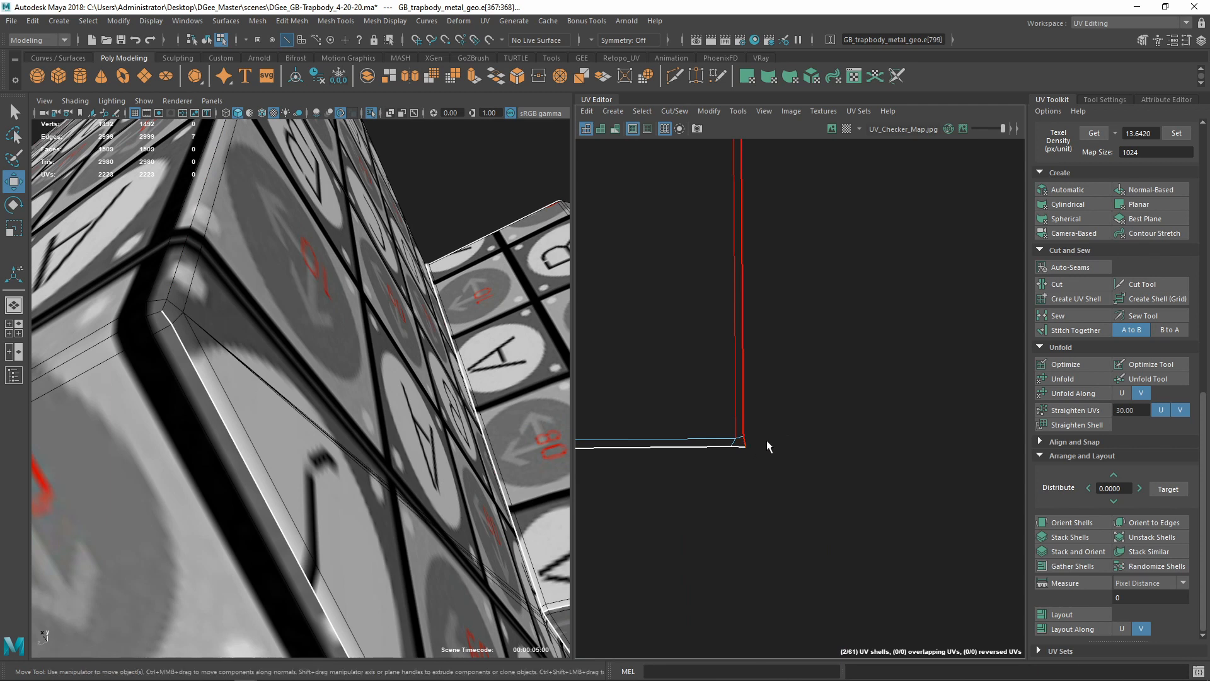
key("g")
right_click_drag(820, 439, 586, 375, "alt")
right_click_drag(799, 418, 668, 384, "alt")
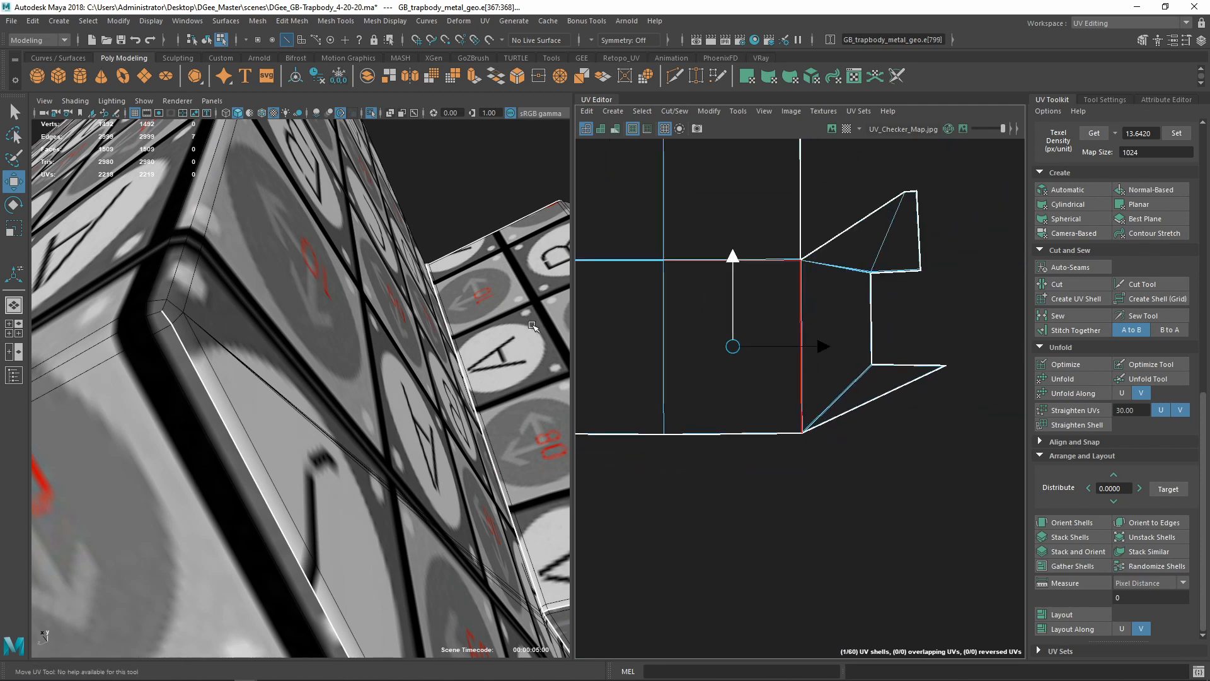
right_click_drag(821, 392, 770, 372, "alt")
middle_click_drag(770, 372, 807, 381, "alt")
Select the complete end box shell and rotate it 180° in 90° increments
right_click_drag(382, 374, 252, 373, "alt")
left_click_drag(252, 373, 430, 417, "alt")
left_click_drag(230, 425, 277, 444, "alt")
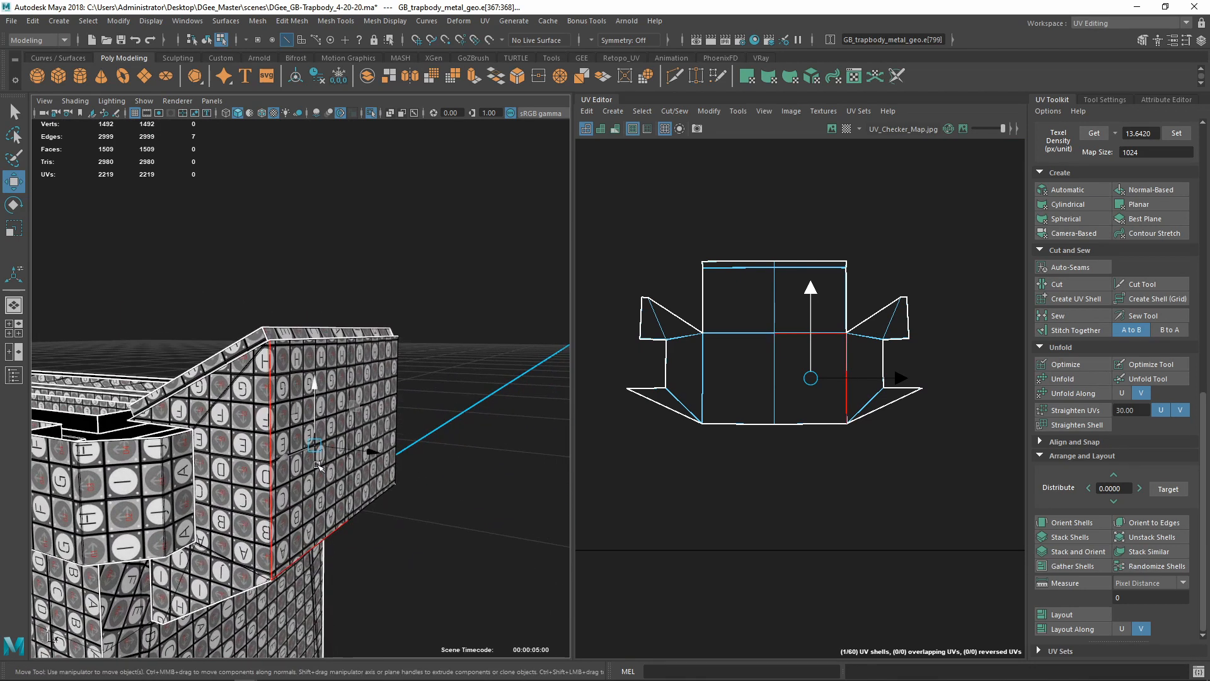
right_click_drag(277, 445, 294, 452, "alt")
left_click_drag(491, 446, 454, 410, "alt")
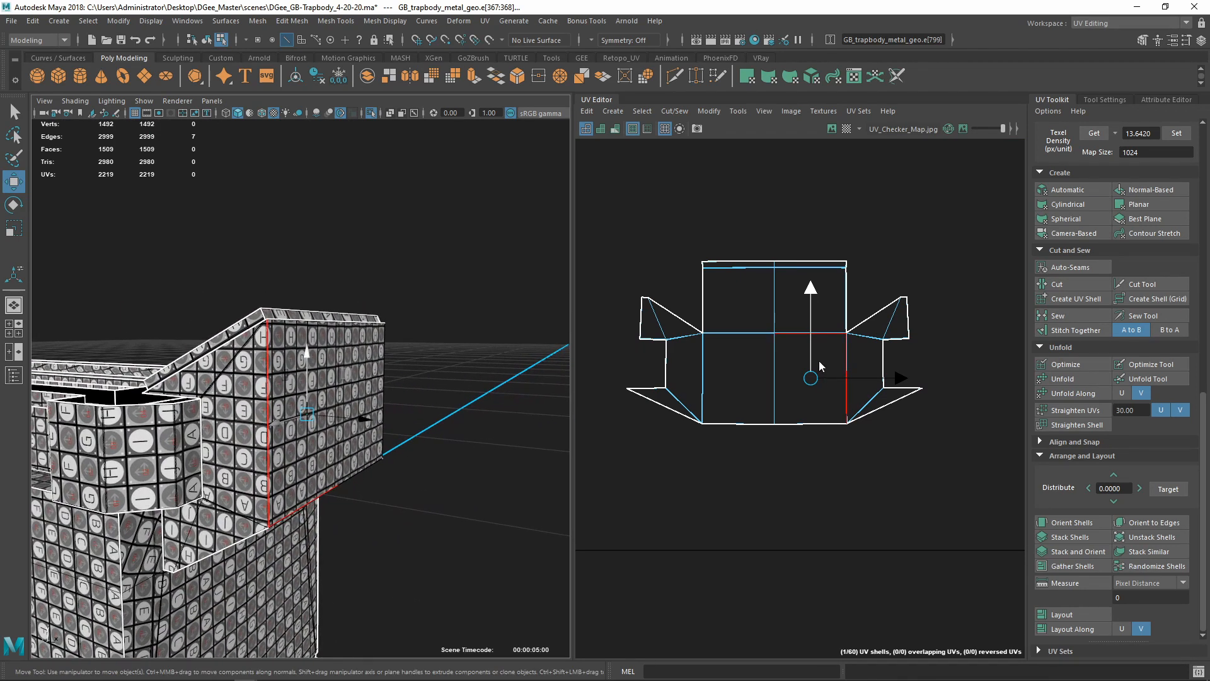
right_click_drag(817, 363, 798, 347)
left_click(798, 350)
scroll(895, 416, "down", 2)
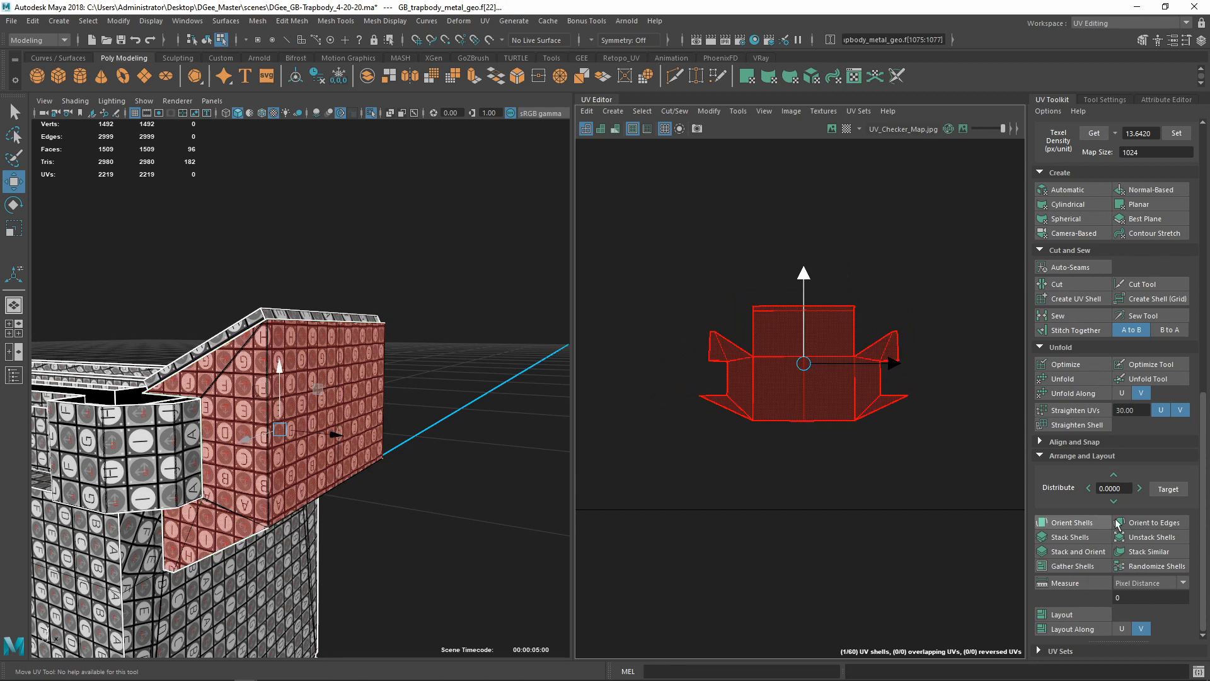
scroll(1105, 394, "up", 5)
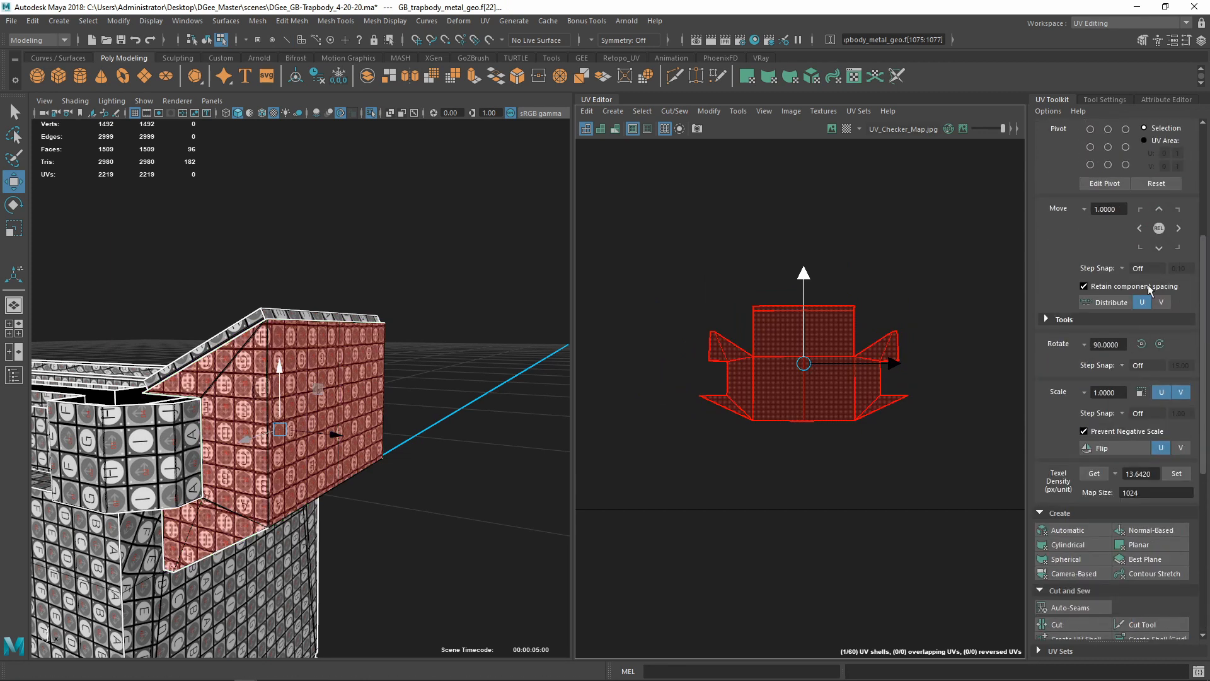
left_click(1141, 344)
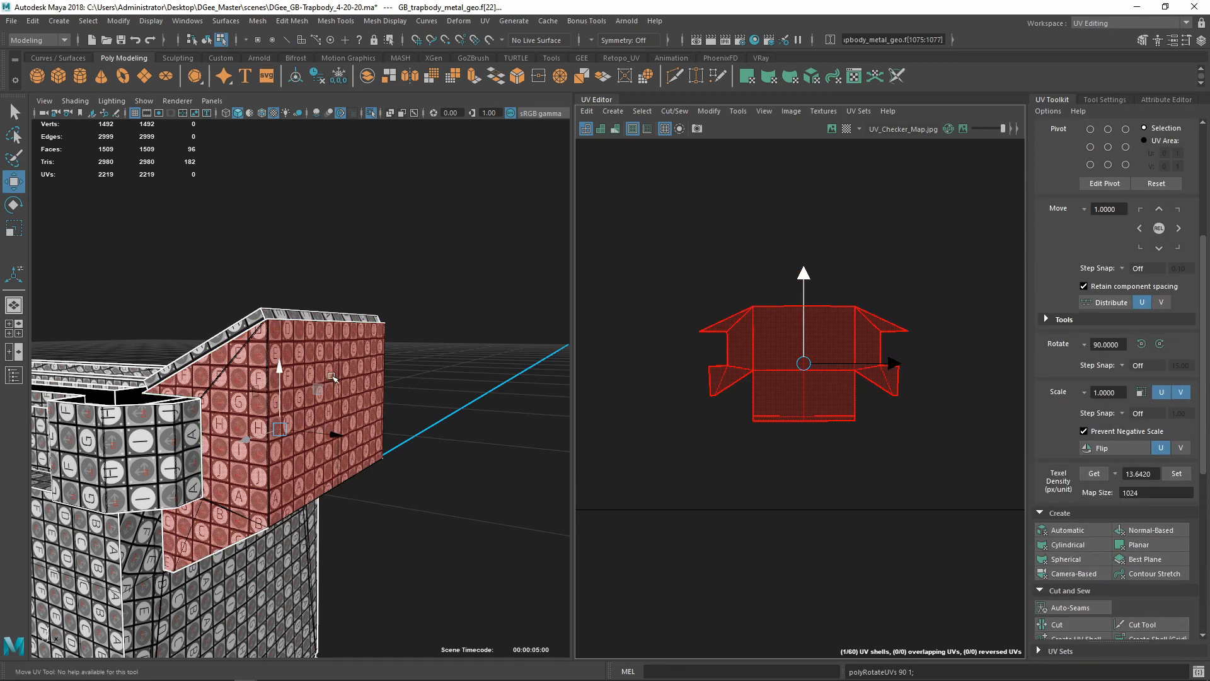
Check the checker lettering on the end box and move its shell beside the finished shell in UV tile 1012
left_click_drag(332, 377, 271, 378, "alt")
right_click_drag(271, 378, 318, 412, "alt")
right_click_drag(288, 350, 290, 371, "alt")
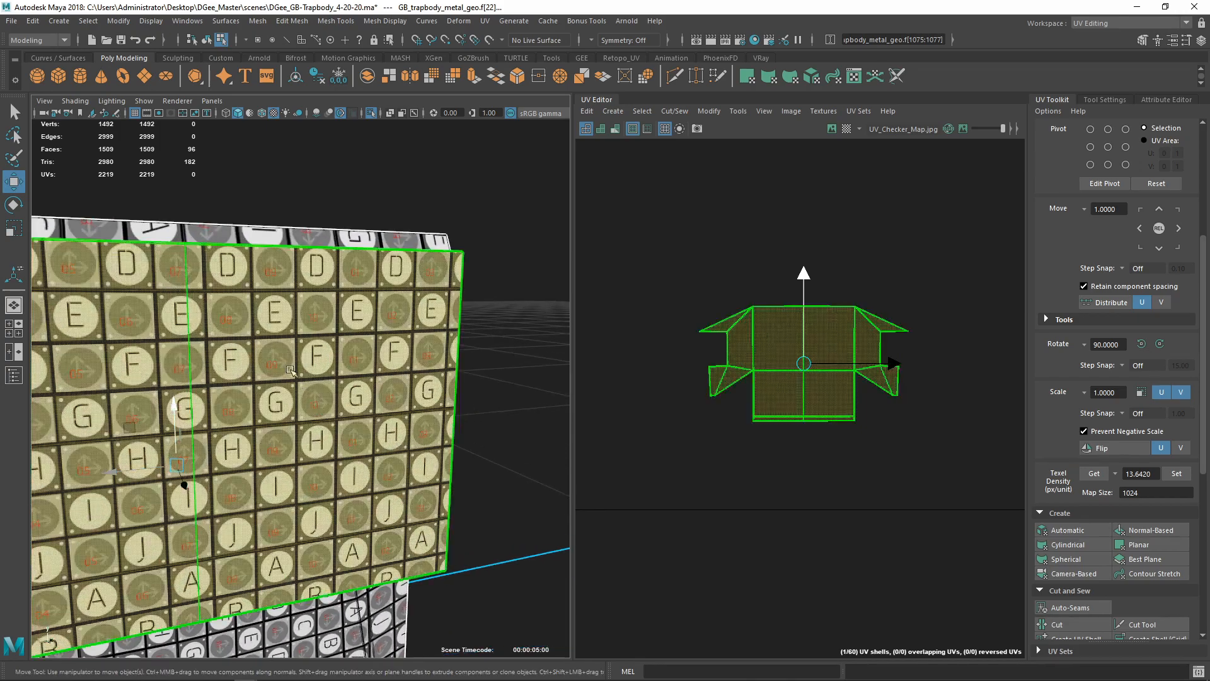
left_click_drag(276, 332, 349, 375, "alt")
scroll(1073, 565, "down", 6)
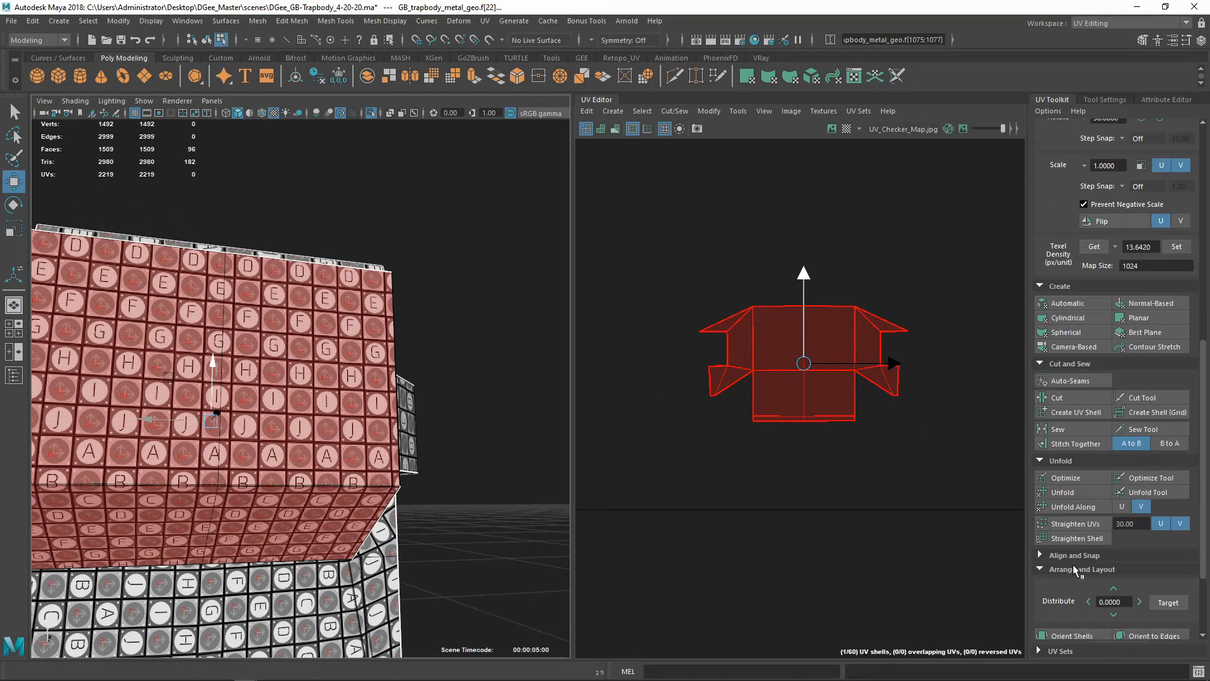
scroll(767, 452, "down", 8)
middle_click_drag(690, 417, 858, 443, "alt")
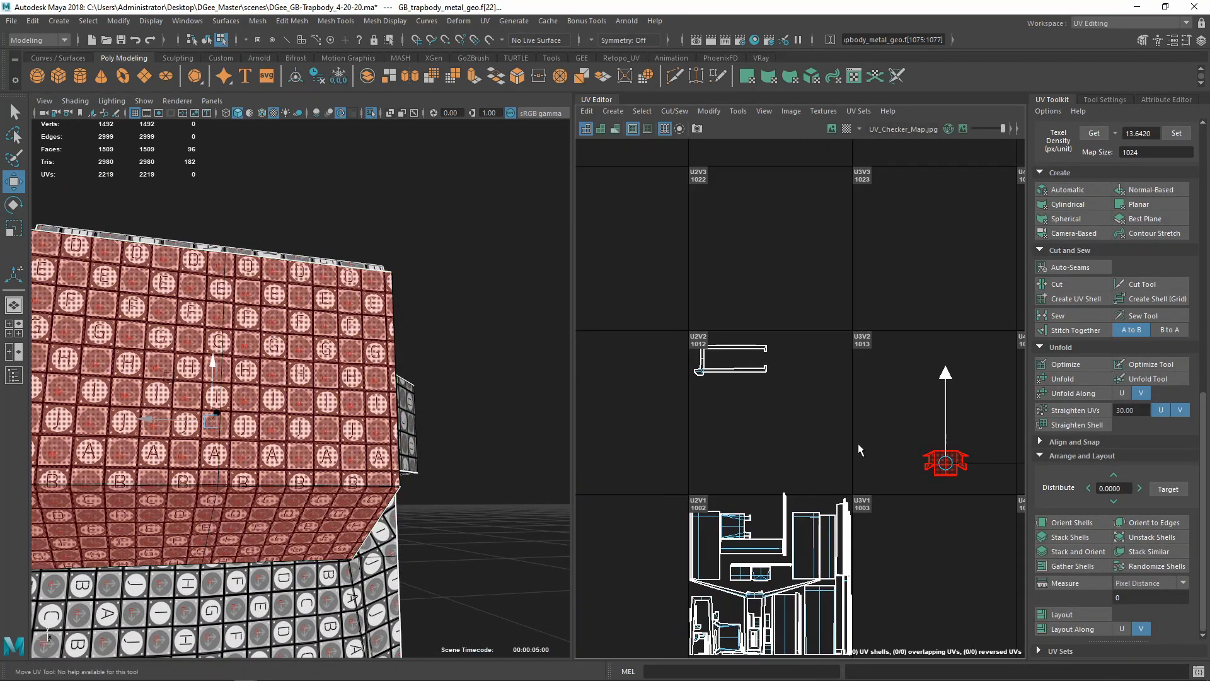
left_click_drag(944, 459, 798, 356)
Select all remaining unfinished shells in UV tile 1002 and isolate them in the 3D view
left_click_drag(255, 416, 312, 392, "alt")
scroll(494, 413, "down", 5)
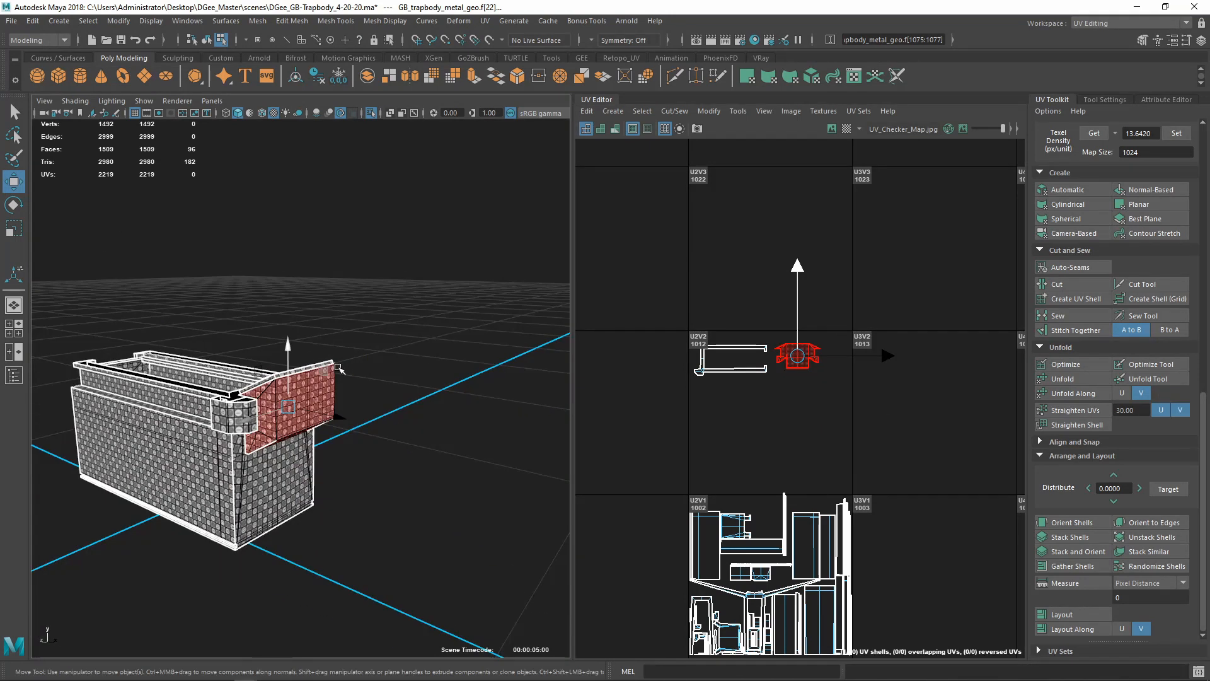
left_click_drag(494, 413, 810, 570, "alt")
scroll(707, 463, "down", 6)
left_click_drag(425, 411, 429, 379, "alt")
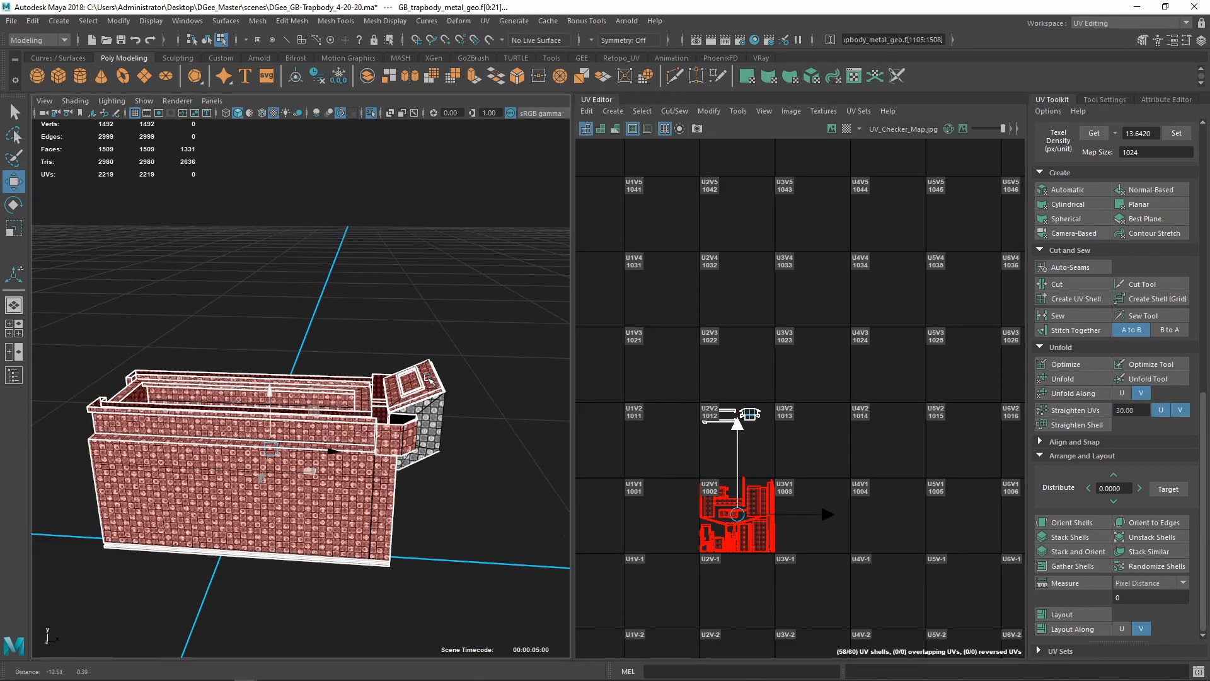
left_click(373, 111)
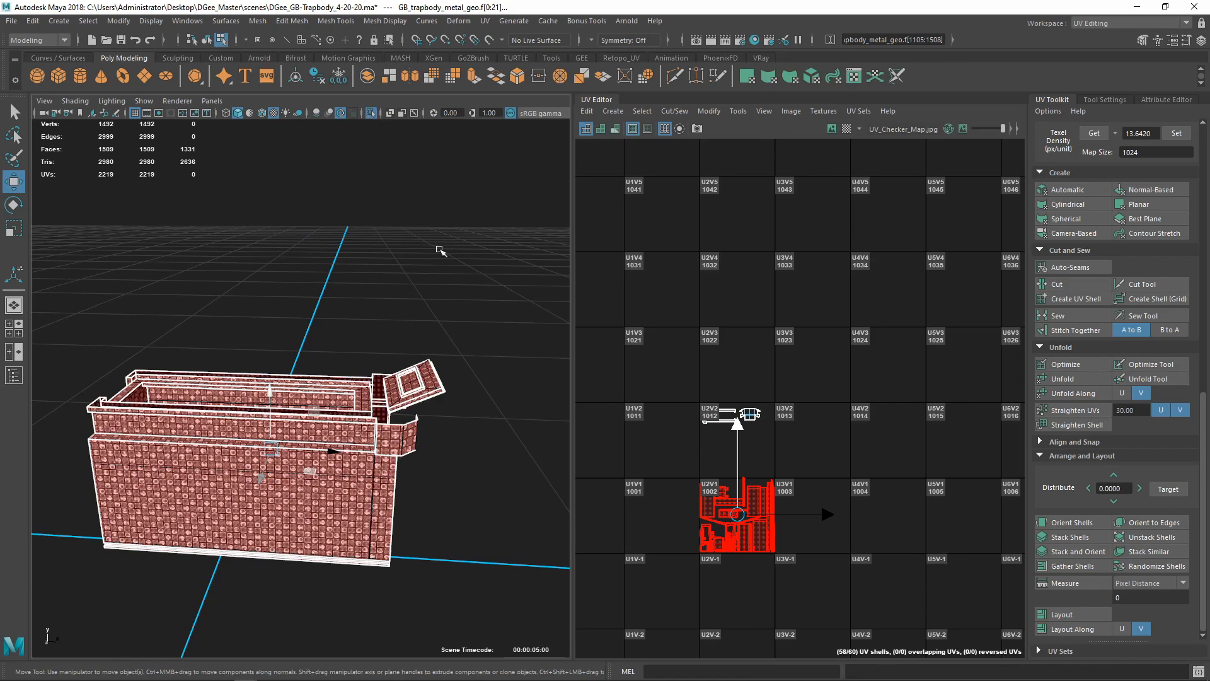
Select the raised lid's outer frame shell and its surrounding edge-strip shells and move them together into empty UV tile 1003
left_click_drag(440, 252, 284, 289, "alt")
scroll(403, 391, "up", 5)
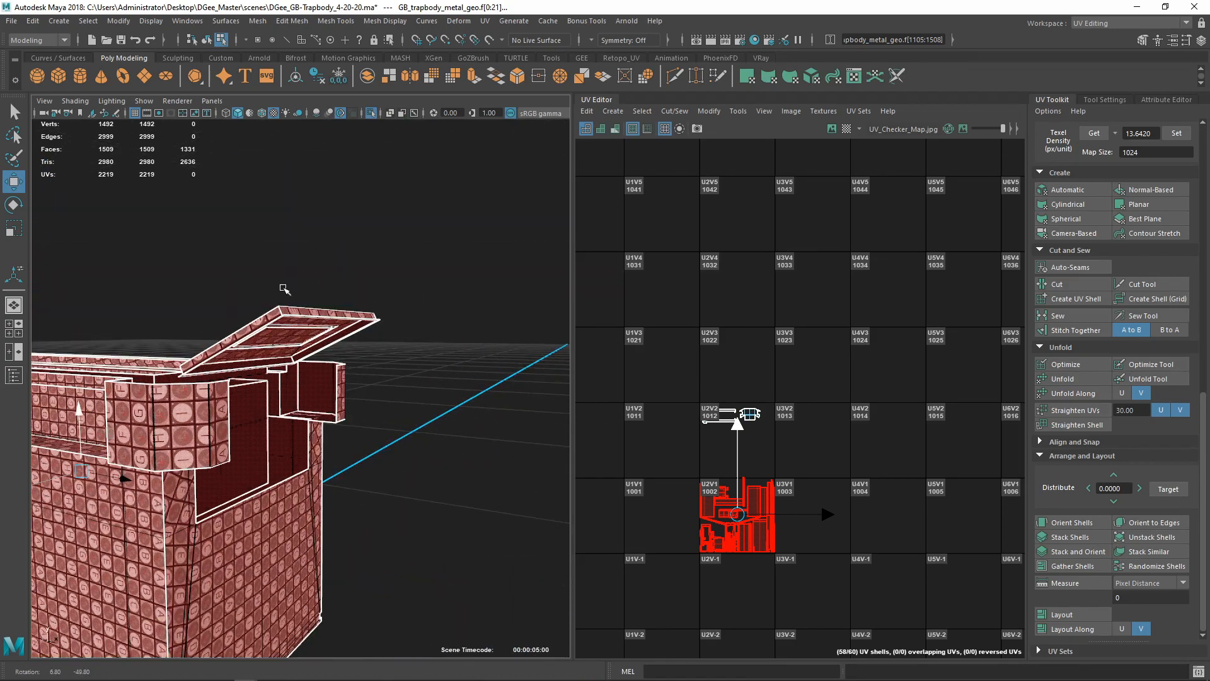
left_click_drag(307, 338, 385, 359, "alt")
scroll(386, 359, "up", 8)
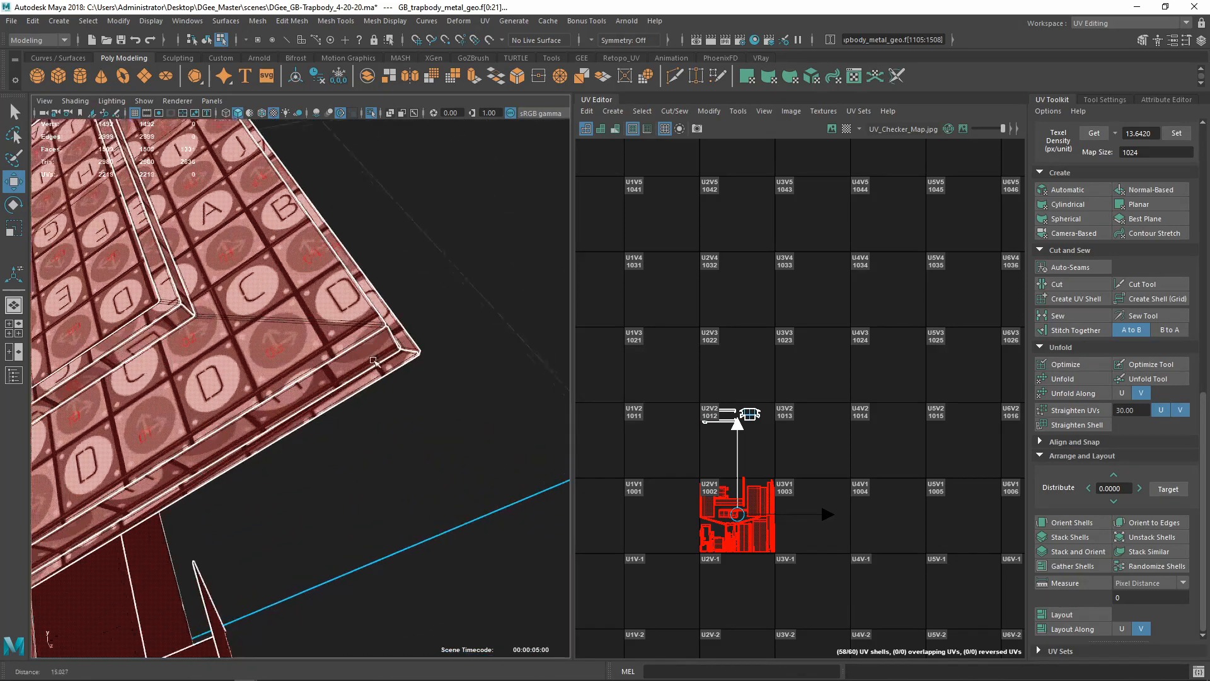
left_click(421, 347)
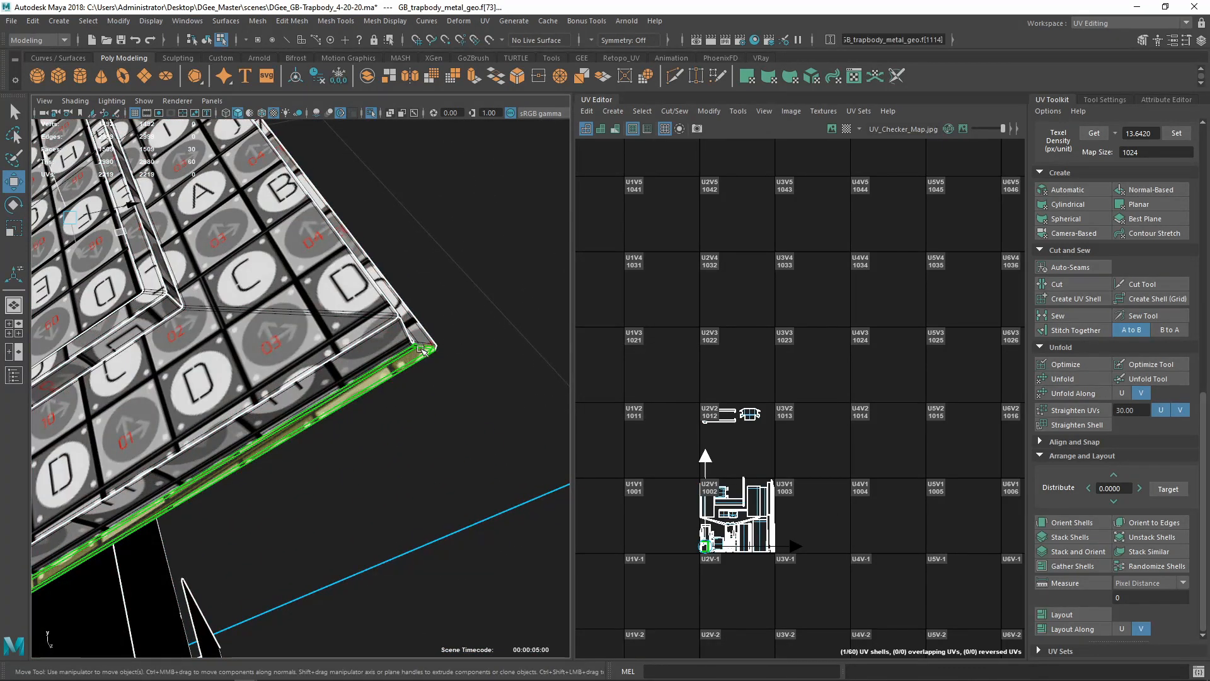
mouse_move(421, 348)
left_mouse_down("alt")
mouse_move(394, 356)
mouse_move(418, 350)
left_mouse_up("alt")
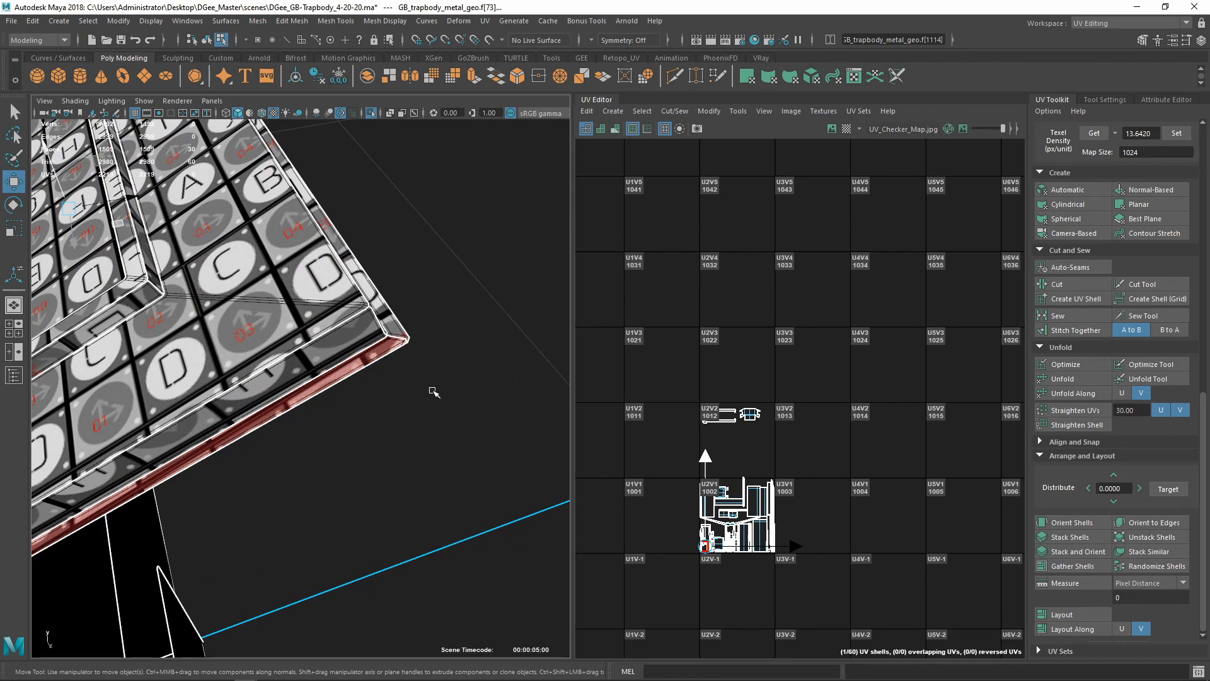
right_click_drag(433, 391, 353, 353, "alt")
left_click_drag(353, 353, 397, 315, "alt")
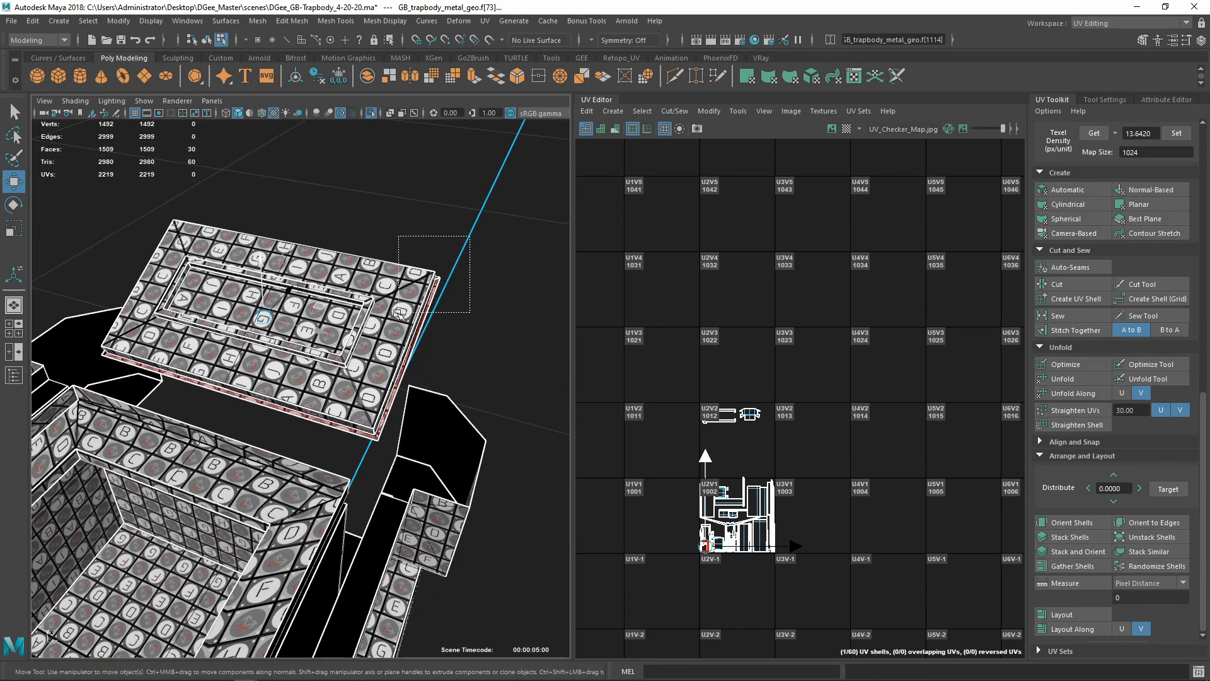
left_click_drag(397, 318, 494, 318, "alt")
right_click_drag(353, 353, 410, 372, "alt")
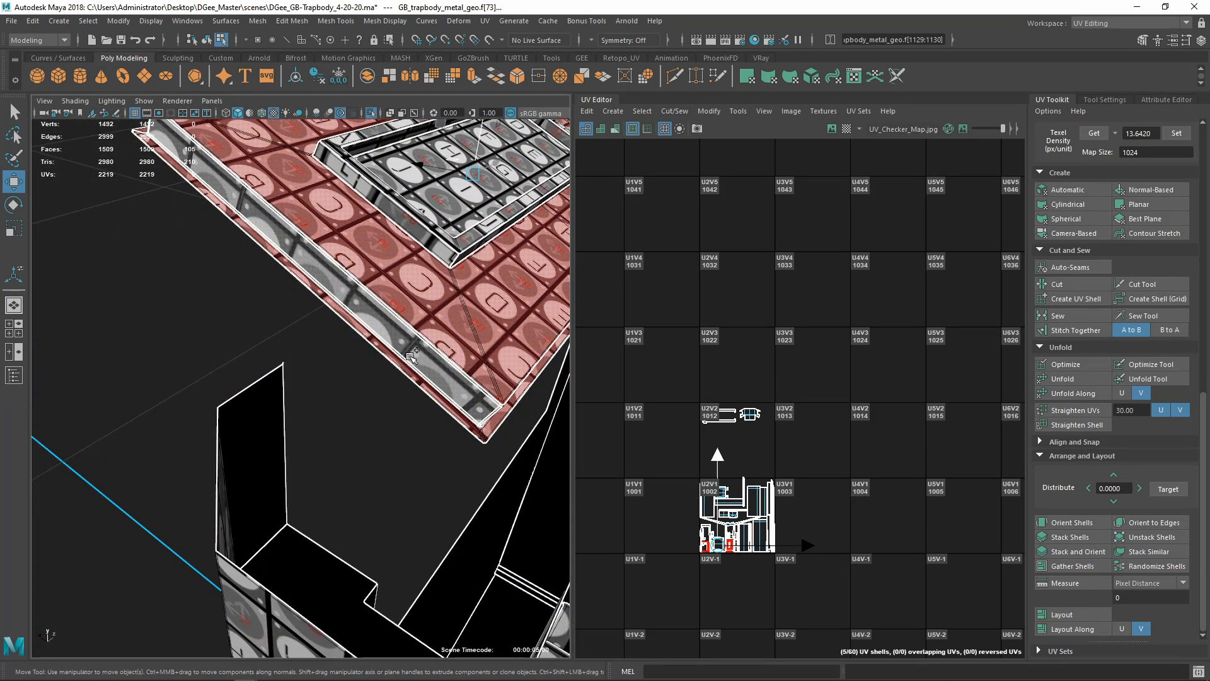
left_click(411, 356, "ctrl+shift")
left_click_drag(716, 545, 819, 512)
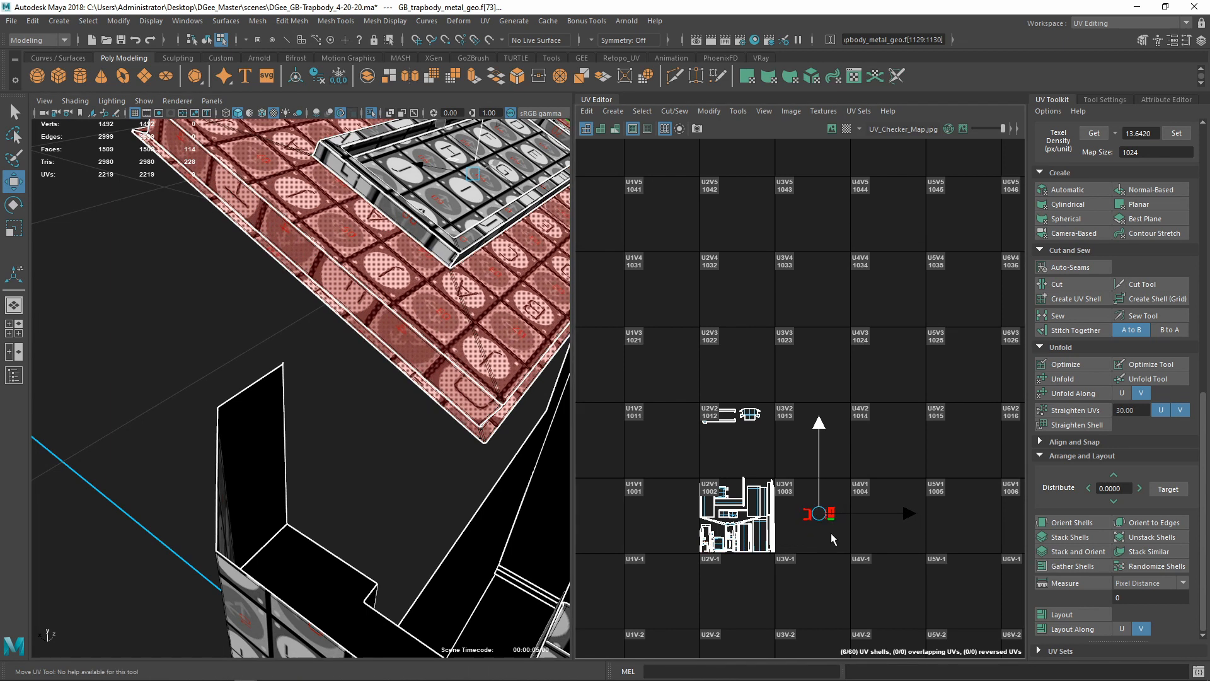
Switch to edge selection and examine the seams and bevelled corners between the lid's frame and its edge strips
scroll(831, 532, "up", 10)
scroll(832, 410, "up", 6)
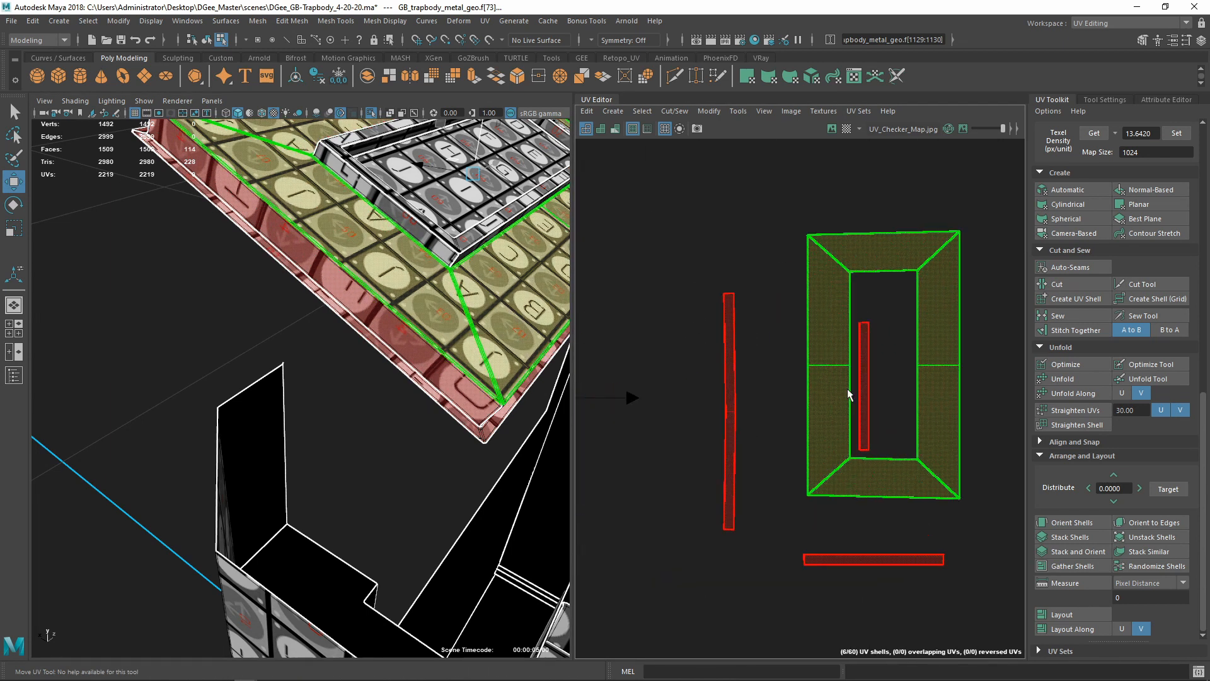
right_click_drag(806, 370, 803, 334)
left_click_drag(446, 378, 374, 337, "alt")
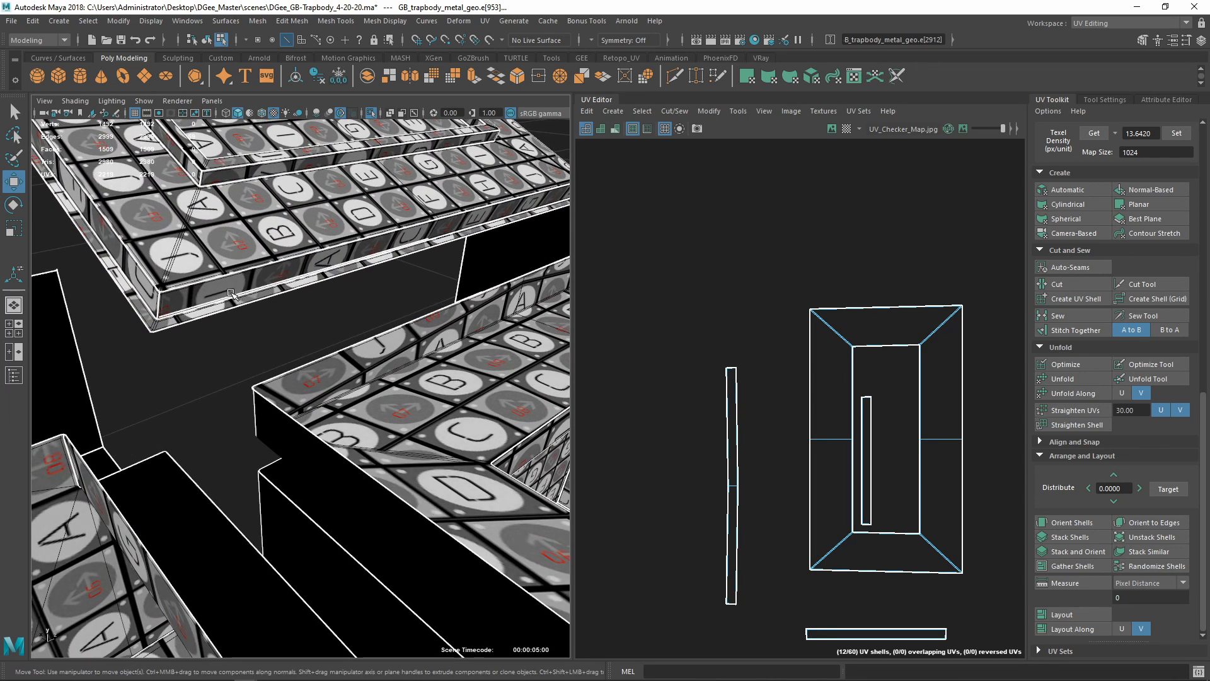
scroll(248, 292, "up", 5)
scroll(248, 292, "down", 5)
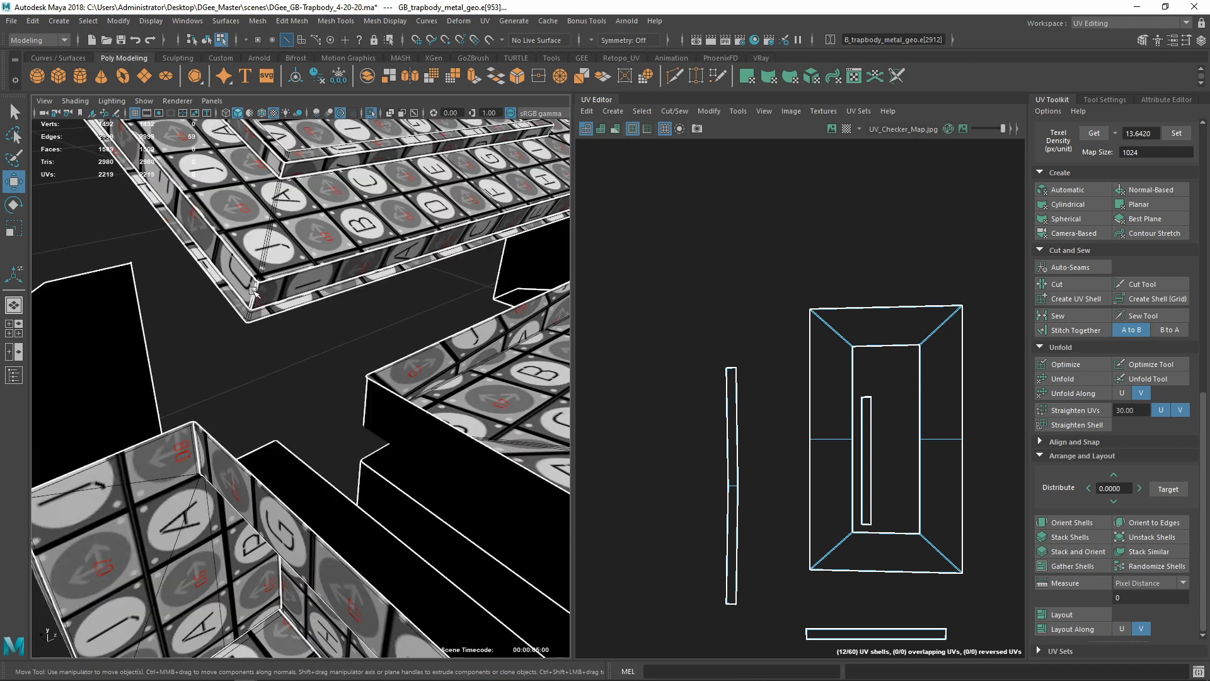
scroll(285, 360, "up", 3)
scroll(285, 360, "up", 6)
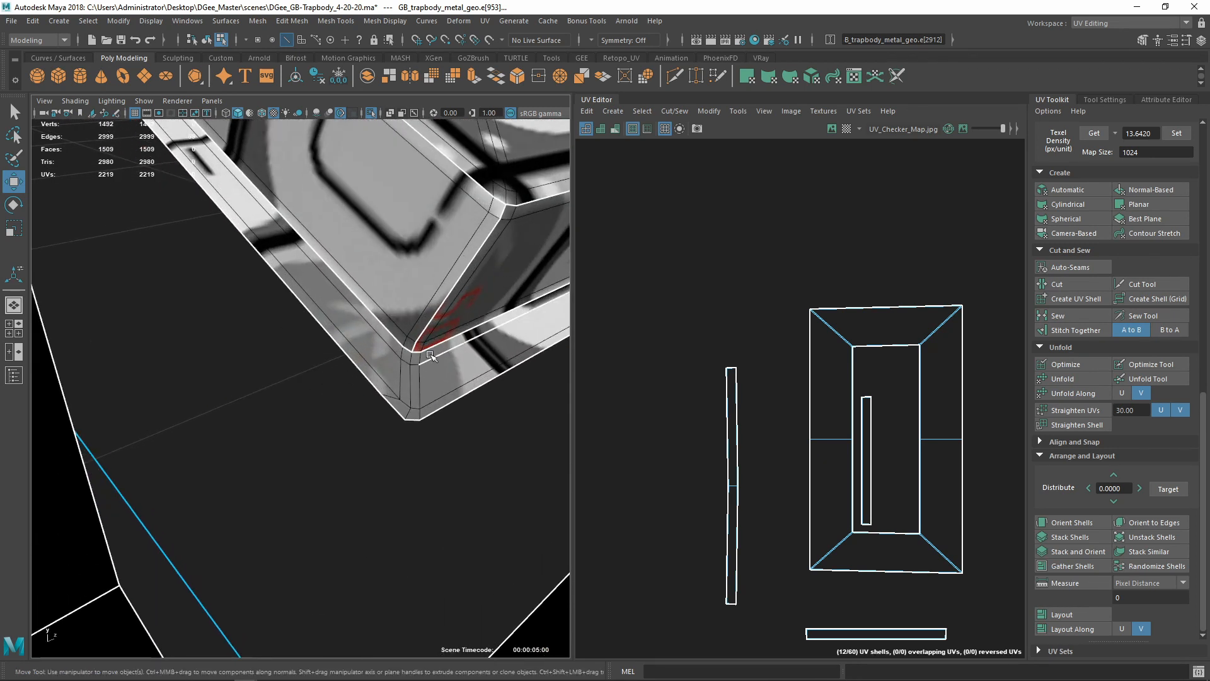
right_click_drag(365, 401, 265, 321, "alt")
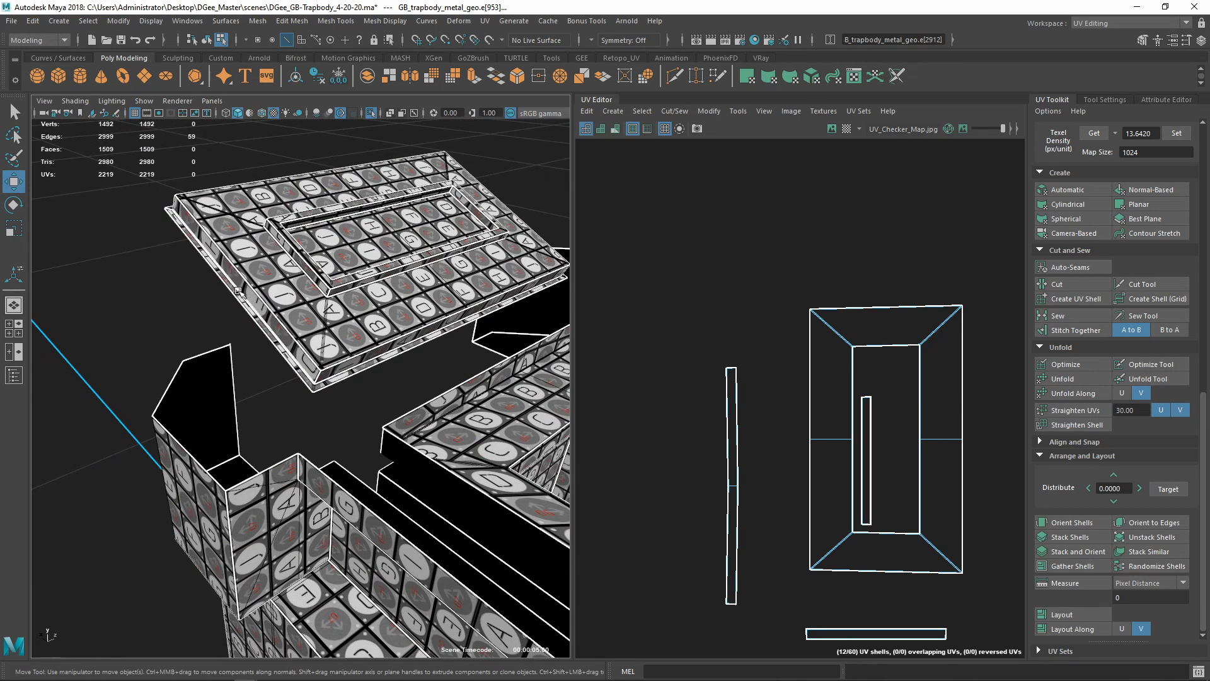
left_click_drag(462, 340, 348, 339, "alt")
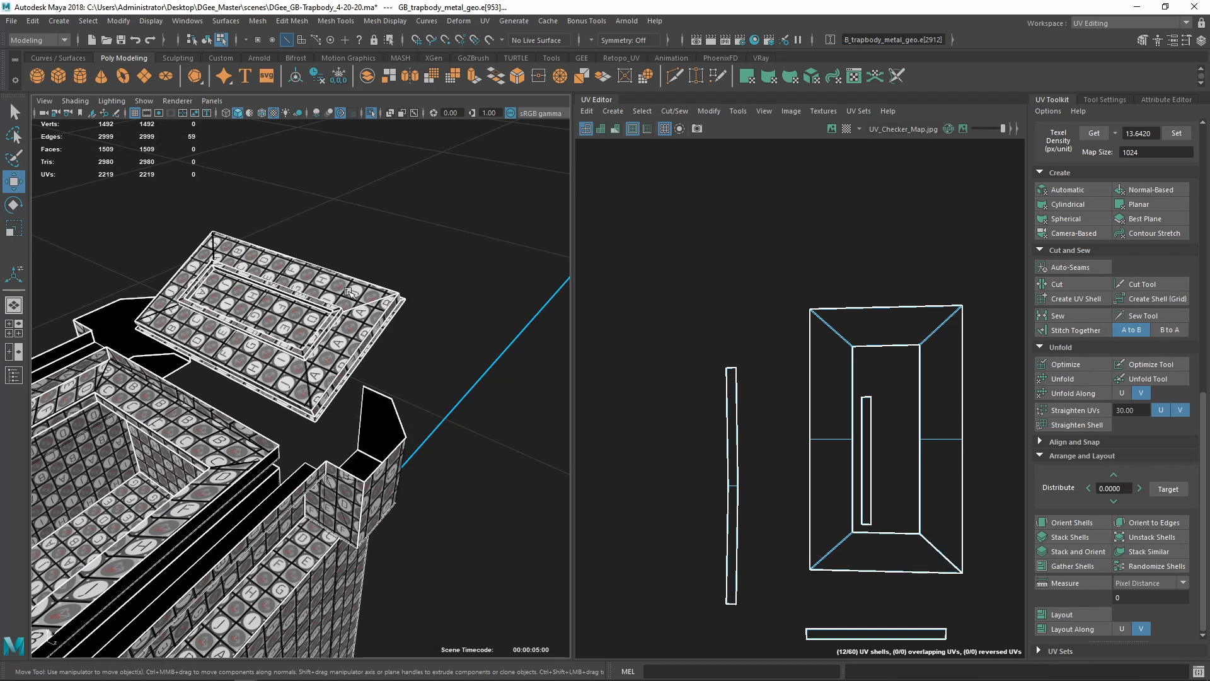
right_click_drag(295, 318, 459, 337, "alt")
Select the diagonal bevel edges at both corners of the lid's U-shaped rim shell and cut the shell there
right_click(460, 337)
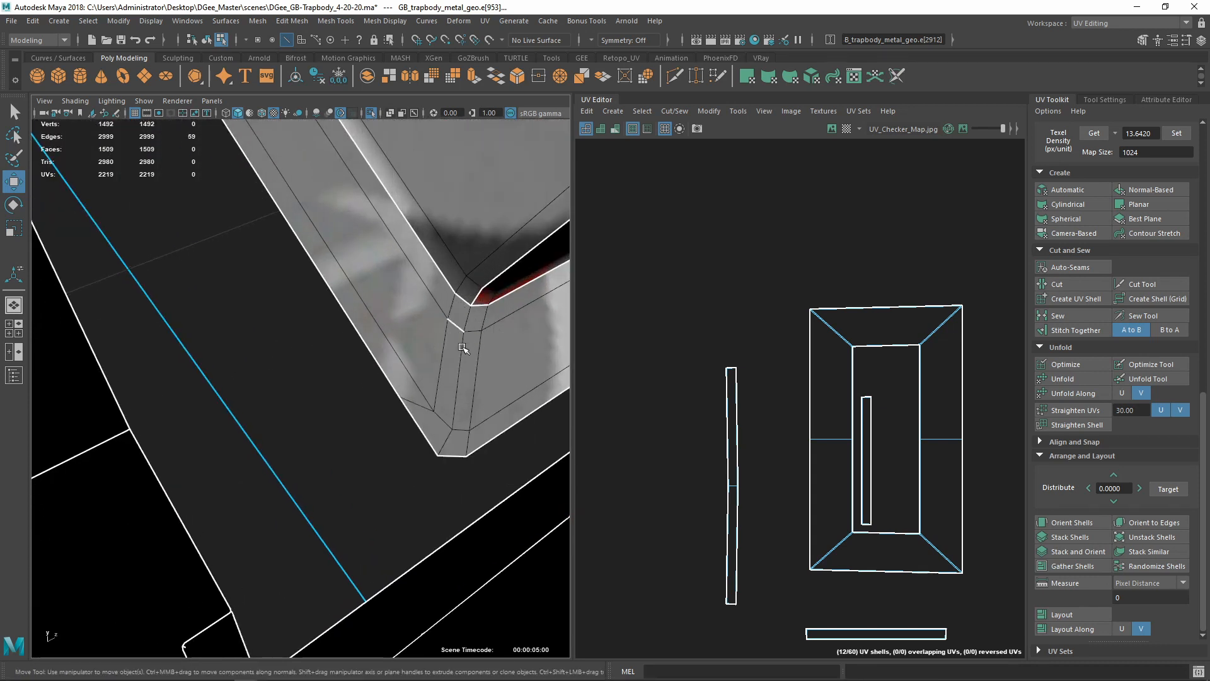
left_click(461, 351)
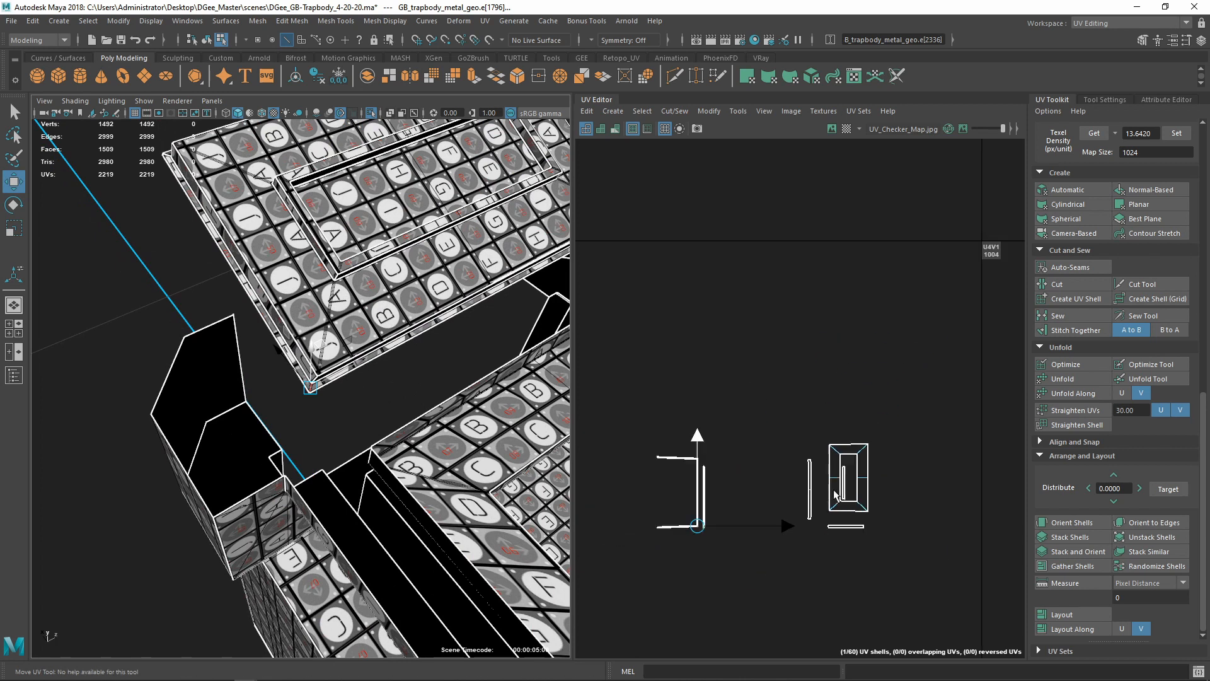
scroll(864, 508, "up", 4)
scroll(862, 504, "up", 3)
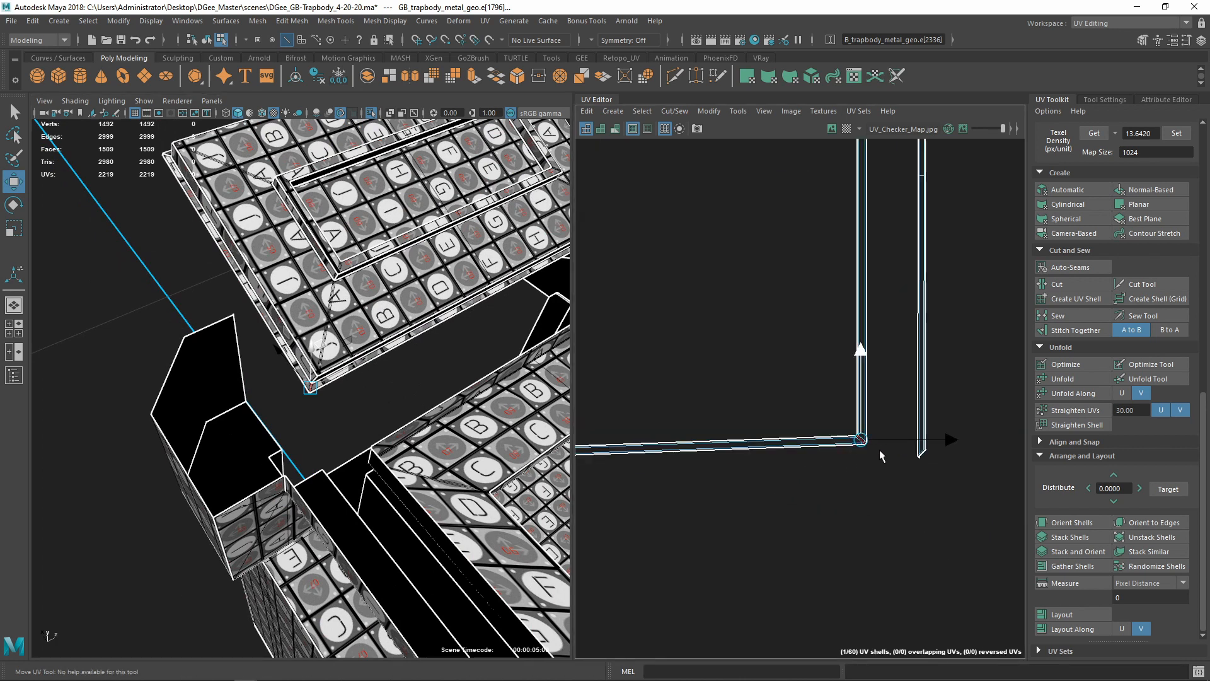
scroll(880, 453, "up", 2)
scroll(852, 398, "down", 3)
middle_click_drag(838, 339, 870, 559, "alt")
scroll(878, 241, "down", 2)
middle_click_drag(880, 266, 867, 339, "alt")
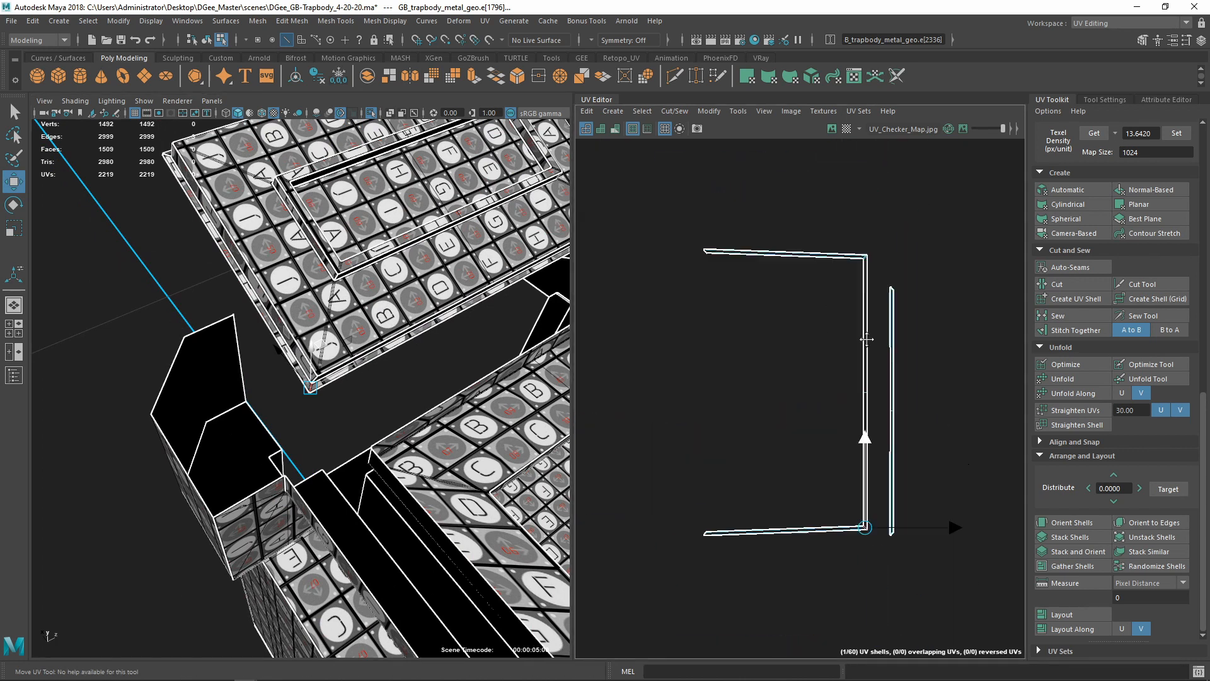
scroll(866, 339, "up", 6)
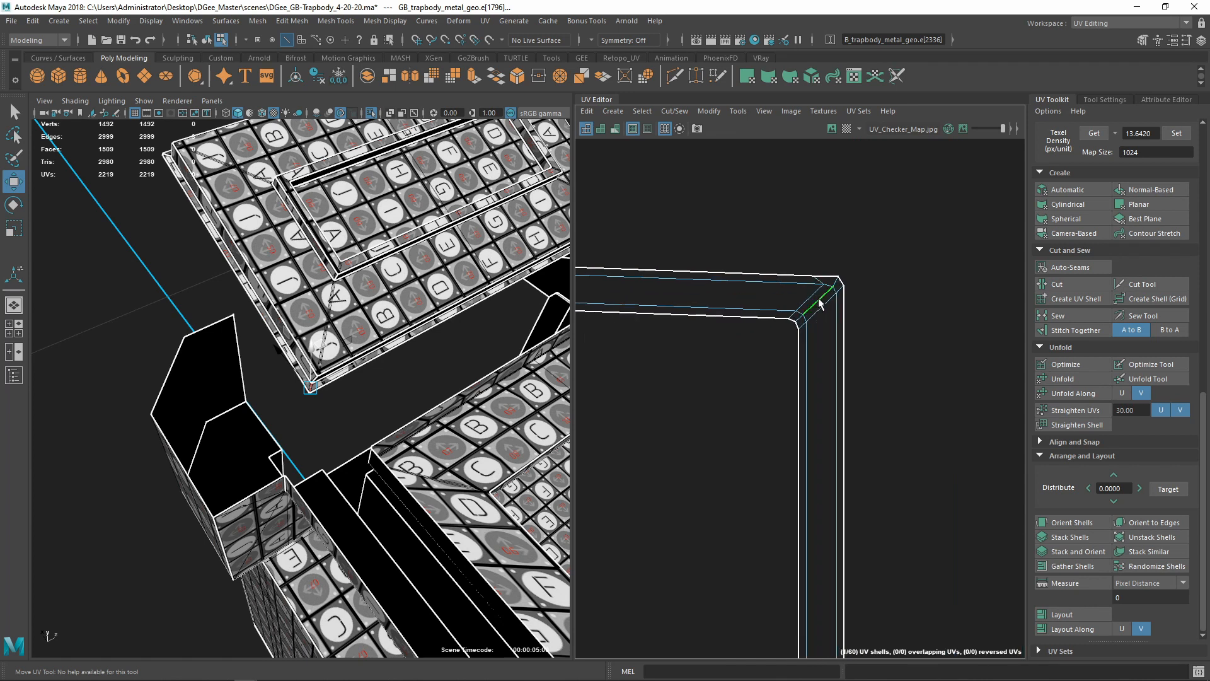
double_click(819, 299, "shift")
right_click_drag(920, 282, 878, 303, "shift")
Select the four outer edges of the lid's rectangular frame shell and stitch the four adjoining rim strips onto them
scroll(894, 386, "down", 5)
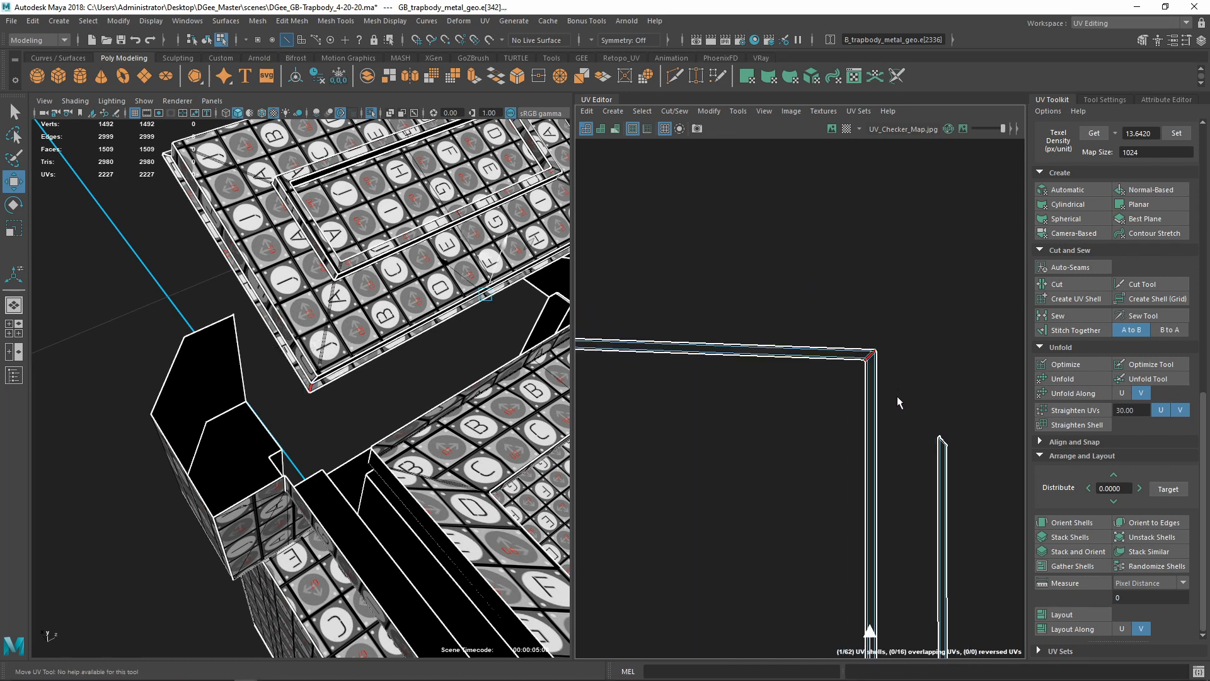
scroll(902, 399, "down", 6)
middle_click_drag(921, 423, 610, 366, "alt")
scroll(877, 413, "down", 2)
scroll(976, 422, "up", 1)
middle_click_drag(977, 423, 918, 514, "alt")
scroll(831, 416, "up", 4)
right_click_drag(711, 313, 708, 278)
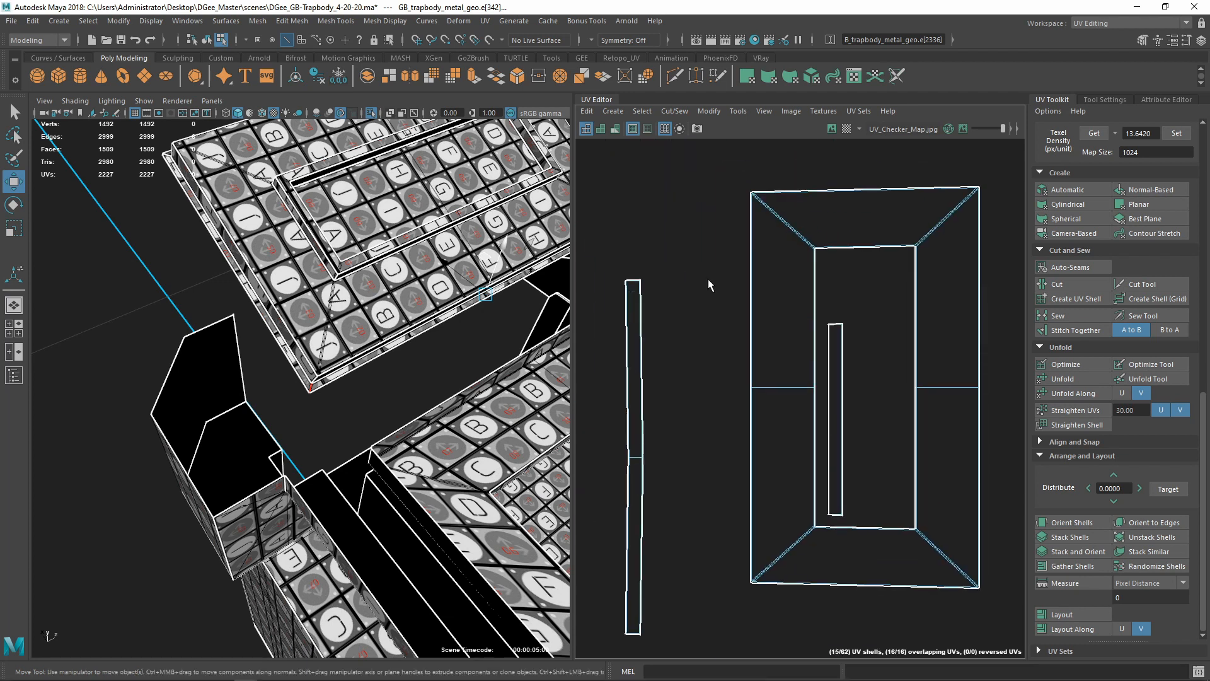
left_click(752, 359)
scroll(772, 388, "down", 2)
left_click_drag(779, 416, 779, 416, "shift")
scroll(794, 419, "down", 1)
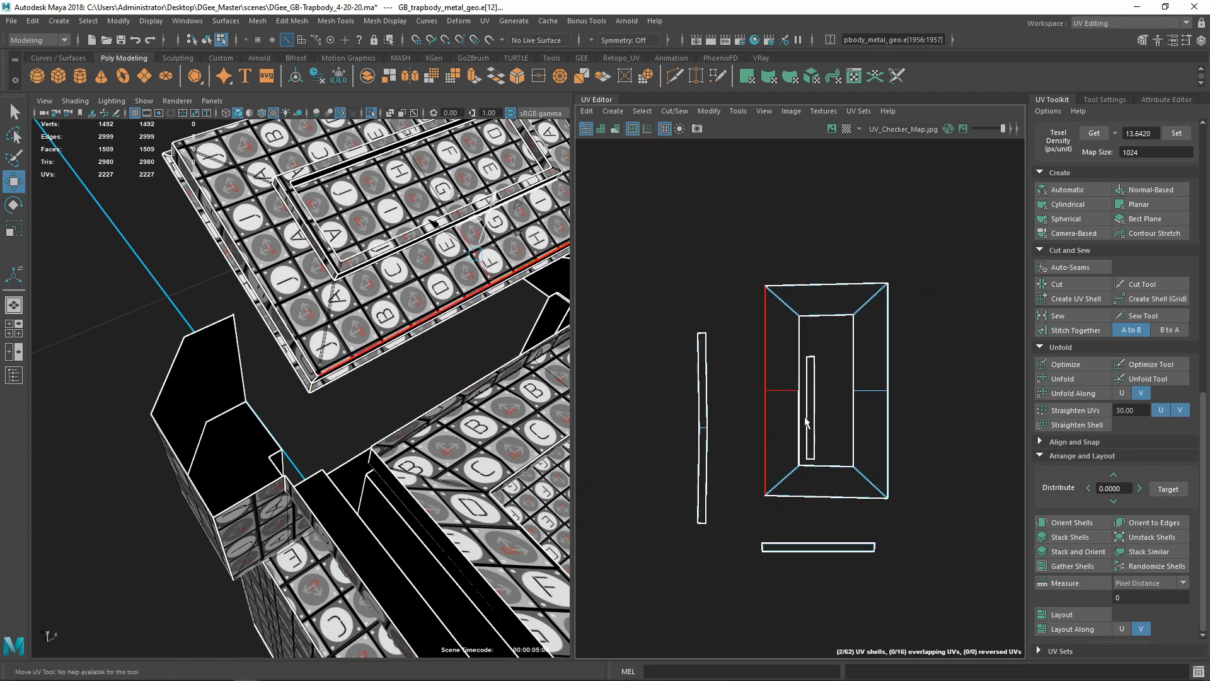
left_click_drag(920, 403, 917, 401, "shift")
scroll(894, 376, "down", 1)
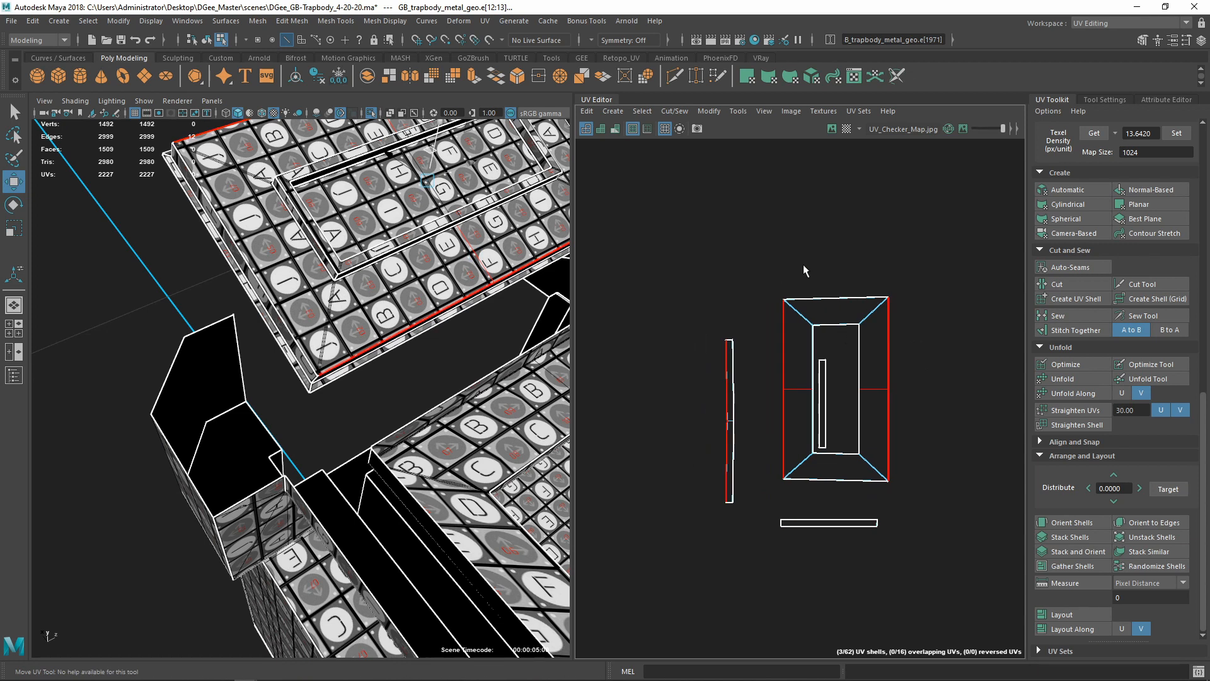
left_click_drag(855, 307, 850, 288, "shift")
middle_click_drag(894, 358, 887, 254, "alt")
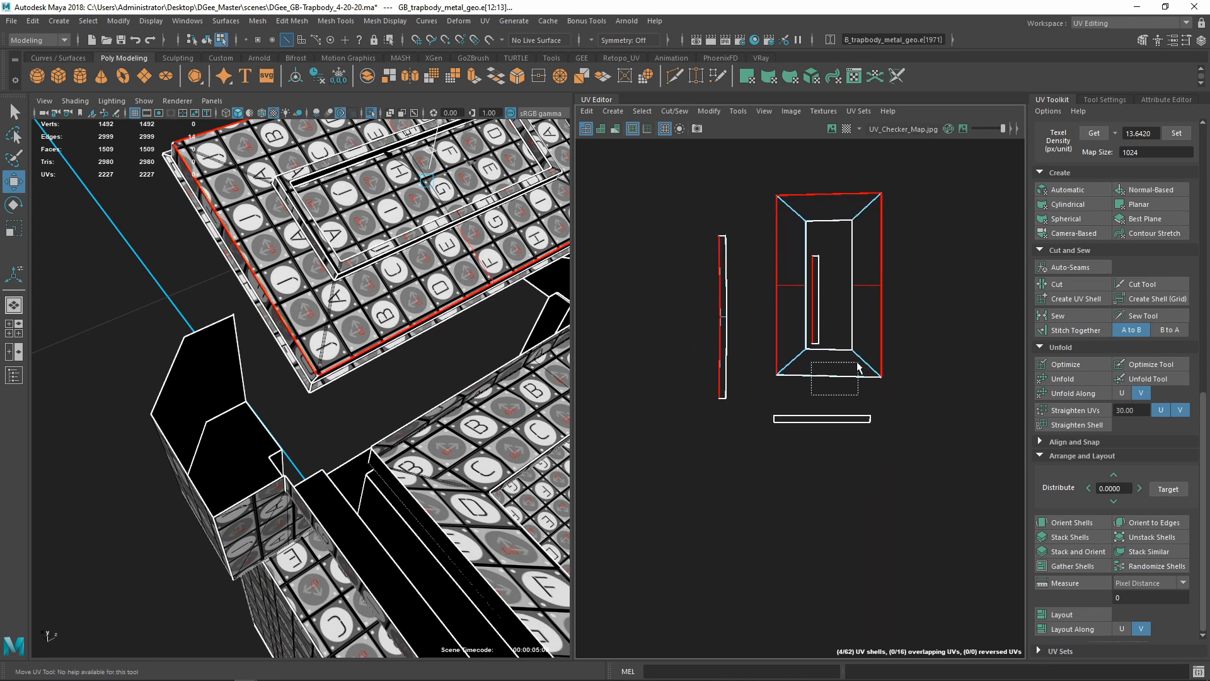
left_click_drag(857, 367, 857, 366, "shift")
right_click_drag(978, 323, 927, 371, "shift")
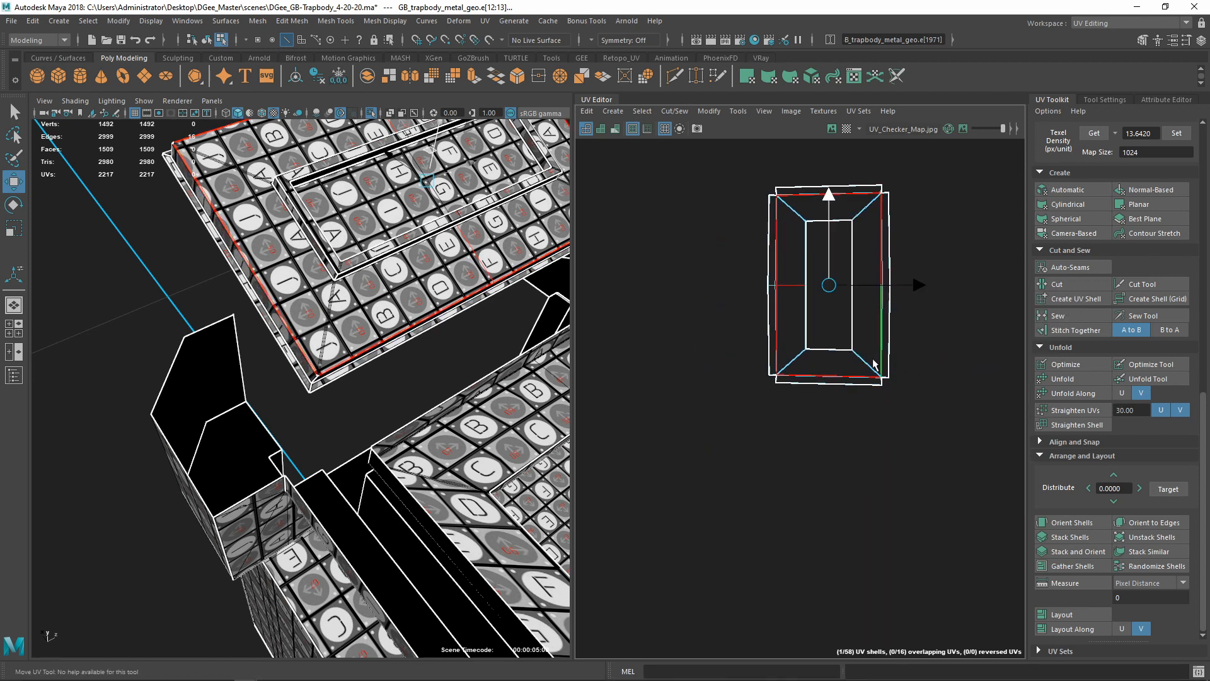
Select the outer long edges of the four attached rim strips, check them on the model, and stitch the neighbouring lip strips on
scroll(853, 364, "down", 4)
left_click_drag(346, 274, 397, 285, "alt")
scroll(794, 318, "up", 5)
left_click_drag(776, 328, 822, 385)
scroll(822, 382, "down", 3)
middle_click_drag(856, 269, 815, 353, "alt")
scroll(815, 352, "up", 2)
left_click_drag(814, 324, 855, 356)
scroll(855, 378, "down", 2)
middle_click_drag(883, 411, 855, 387, "alt")
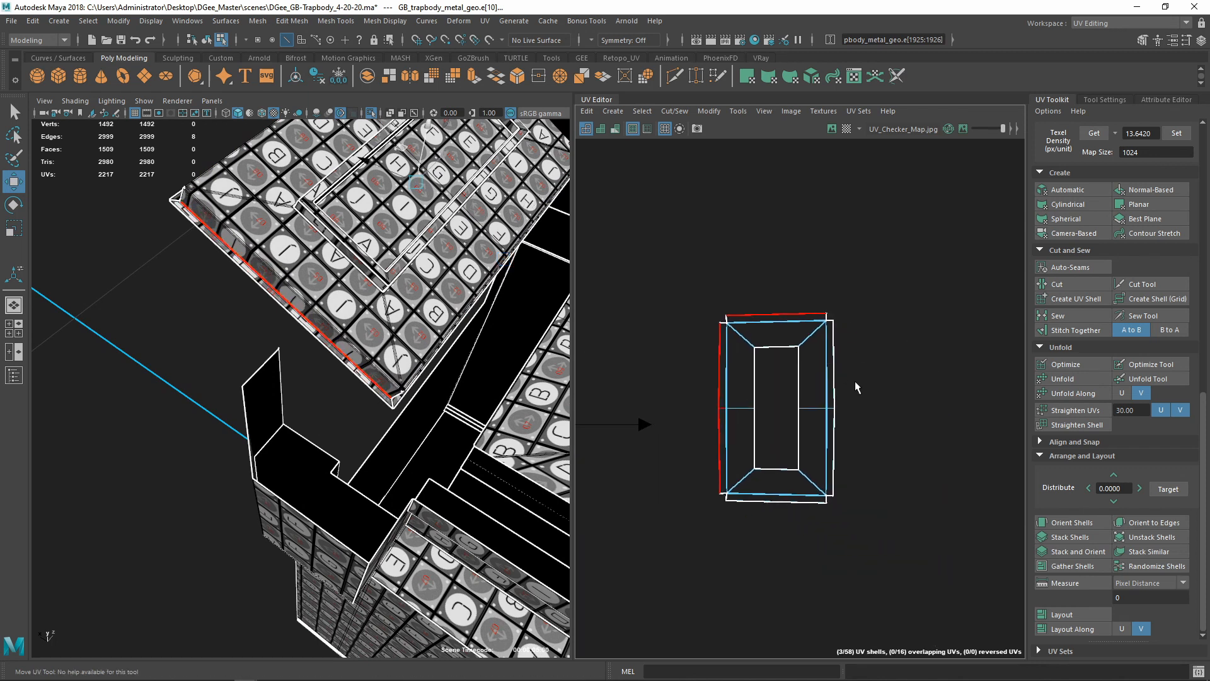
left_click_drag(832, 426, 832, 426, "shift")
middle_click_drag(769, 500, 800, 439, "alt")
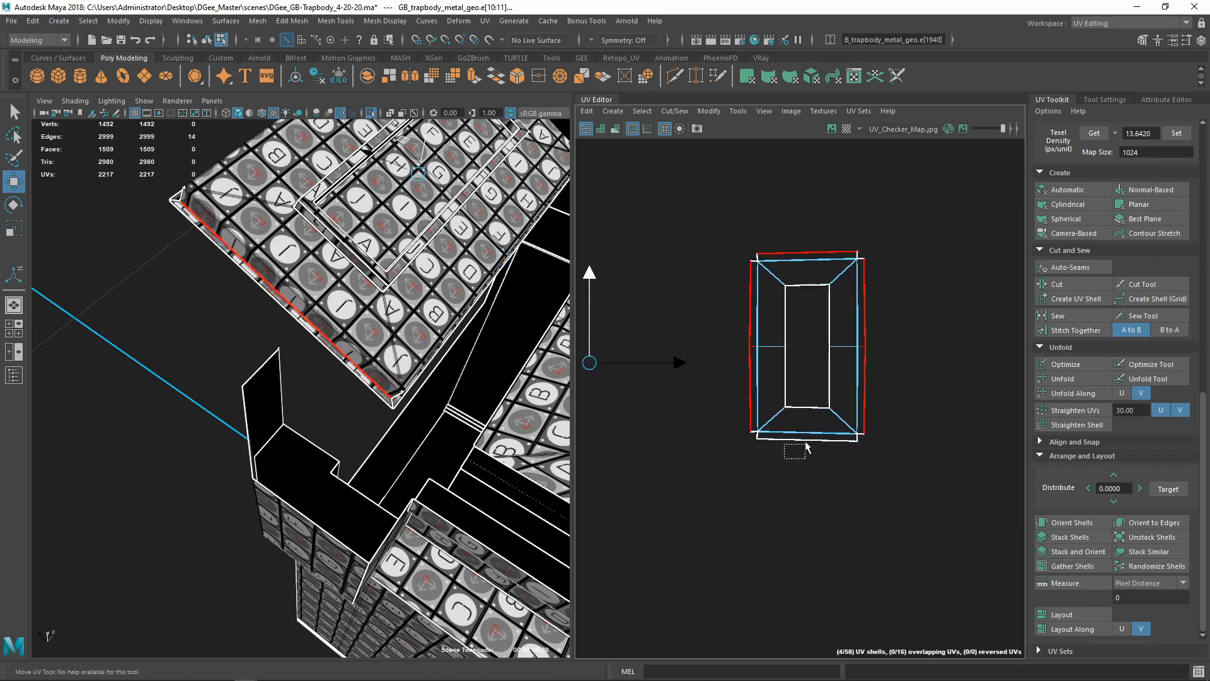
left_click_drag(810, 438, 810, 438, "shift")
right_click_drag(406, 366, 226, 289, "alt")
left_click_drag(227, 288, 399, 392, "alt")
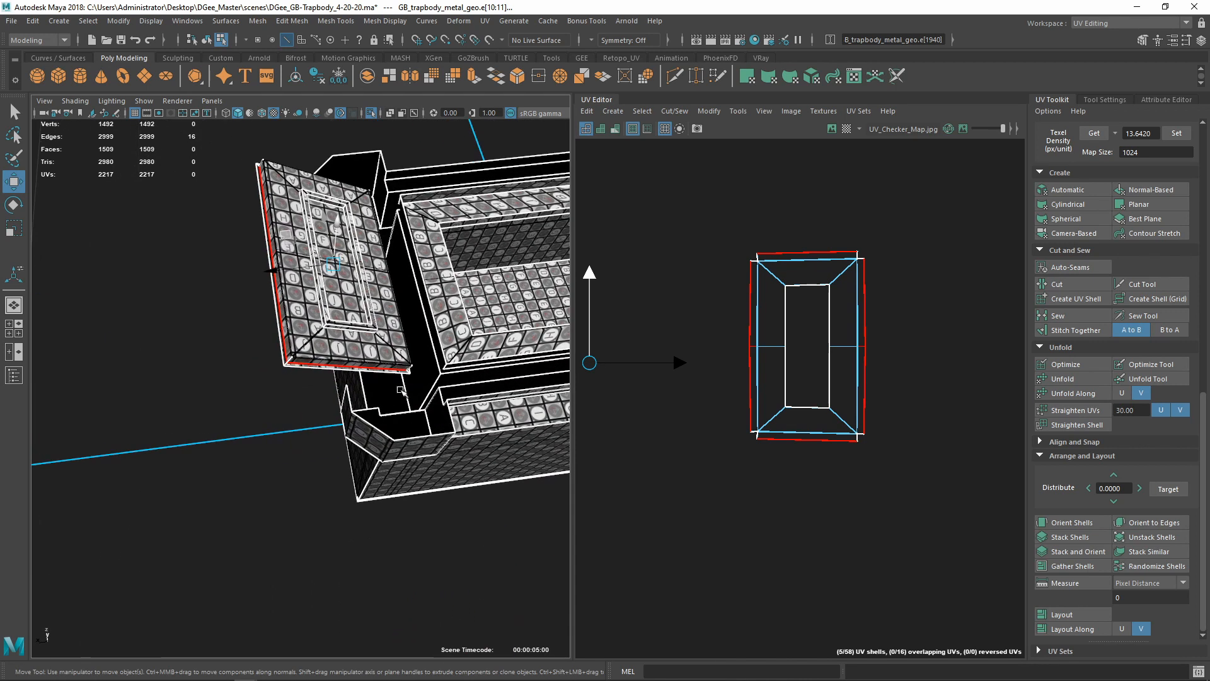
right_click_drag(399, 392, 445, 370, "alt")
right_click_drag(357, 276, 376, 316, "alt")
middle_click_drag(376, 315, 433, 413, "alt")
right_click_drag(365, 330, 427, 343, "alt")
middle_click_drag(407, 334, 376, 329, "alt")
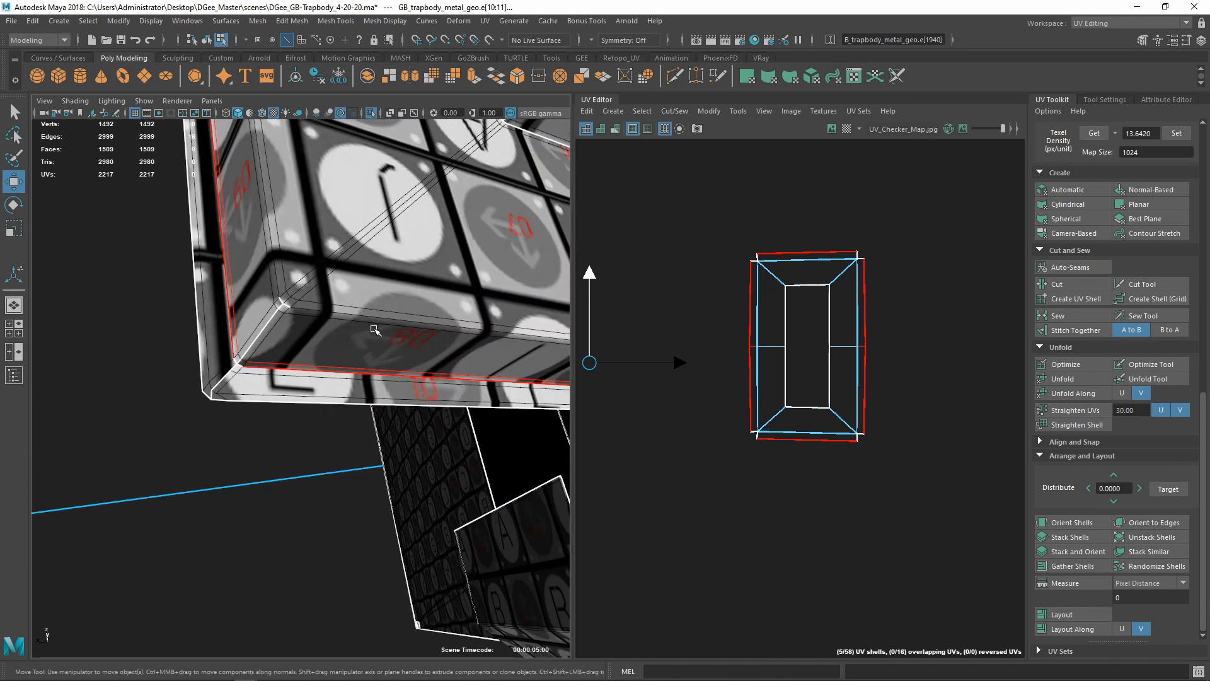
right_click_drag(376, 330, 386, 346, "alt")
right_click_drag(925, 293, 933, 322, "shift")
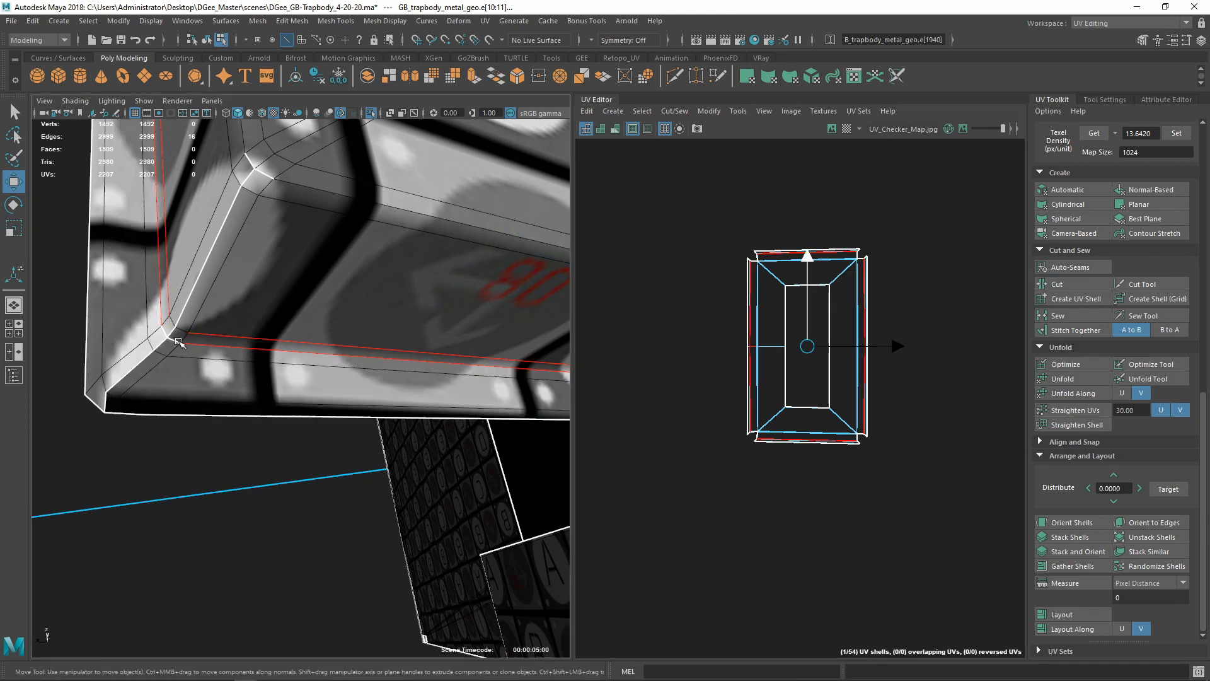
Select the edge loops running around the lid rim's bevels and sew the small corner seams along them
double_click(180, 343)
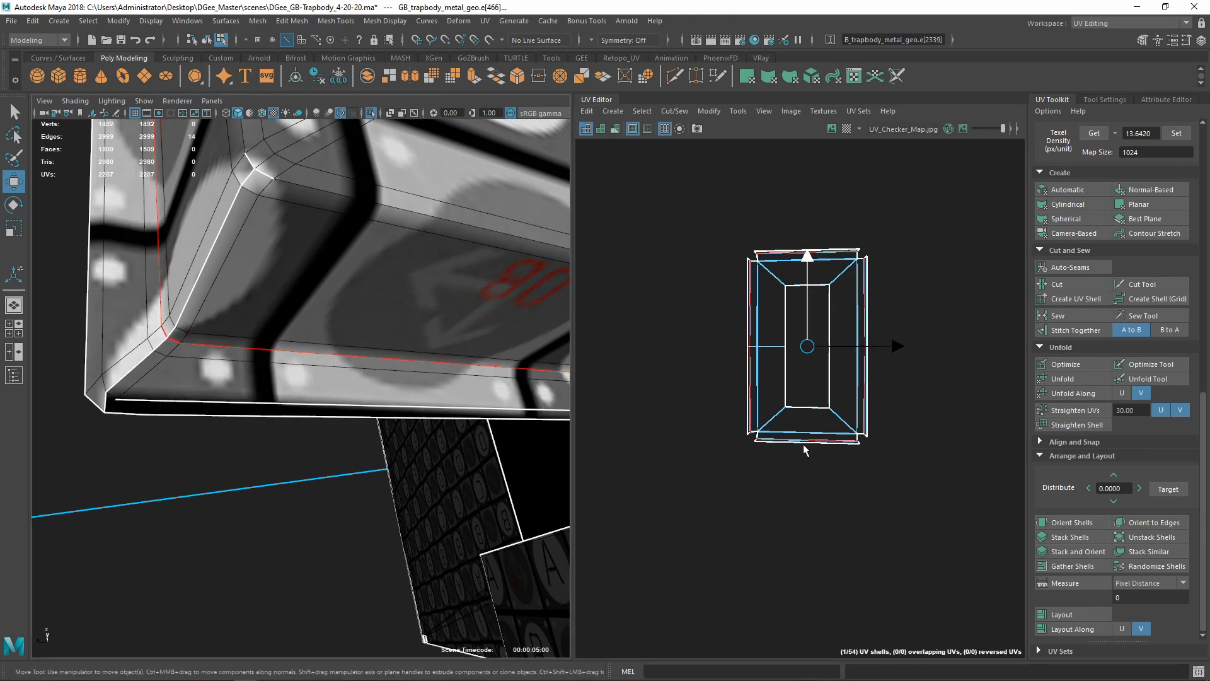
left_click_drag(364, 307, 364, 323, "alt")
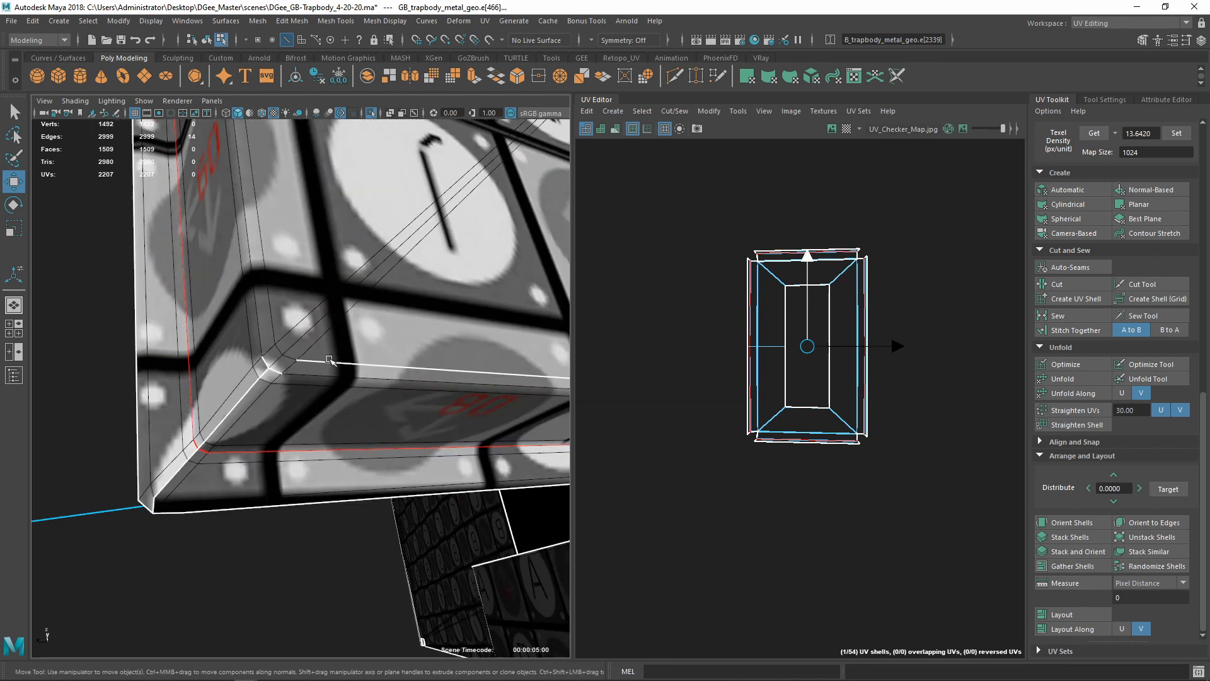
right_click_drag(939, 371, 982, 388, "shift")
right_click_drag(271, 387, 190, 354, "alt")
left_click_drag(191, 353, 101, 384, "alt")
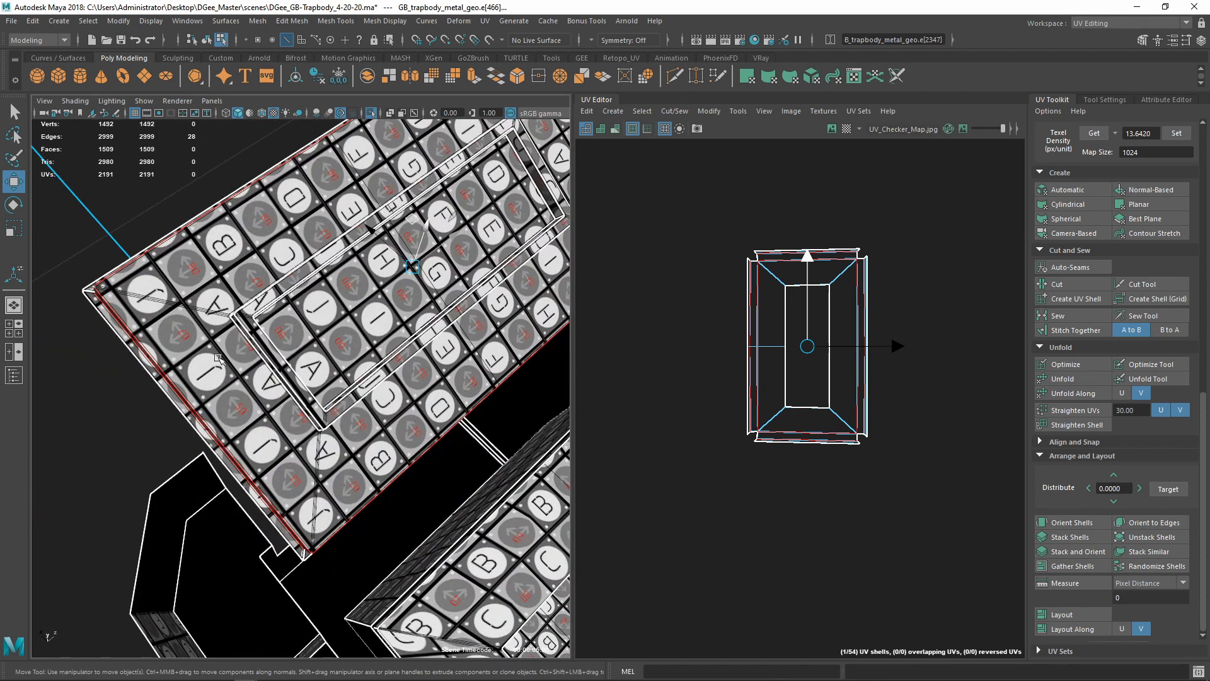
Select the combined lid frame shell and unfold it
right_click_drag(302, 353, 274, 343, "alt")
left_click_drag(274, 343, 250, 345, "alt")
right_click_drag(817, 370, 758, 366)
left_click(768, 321)
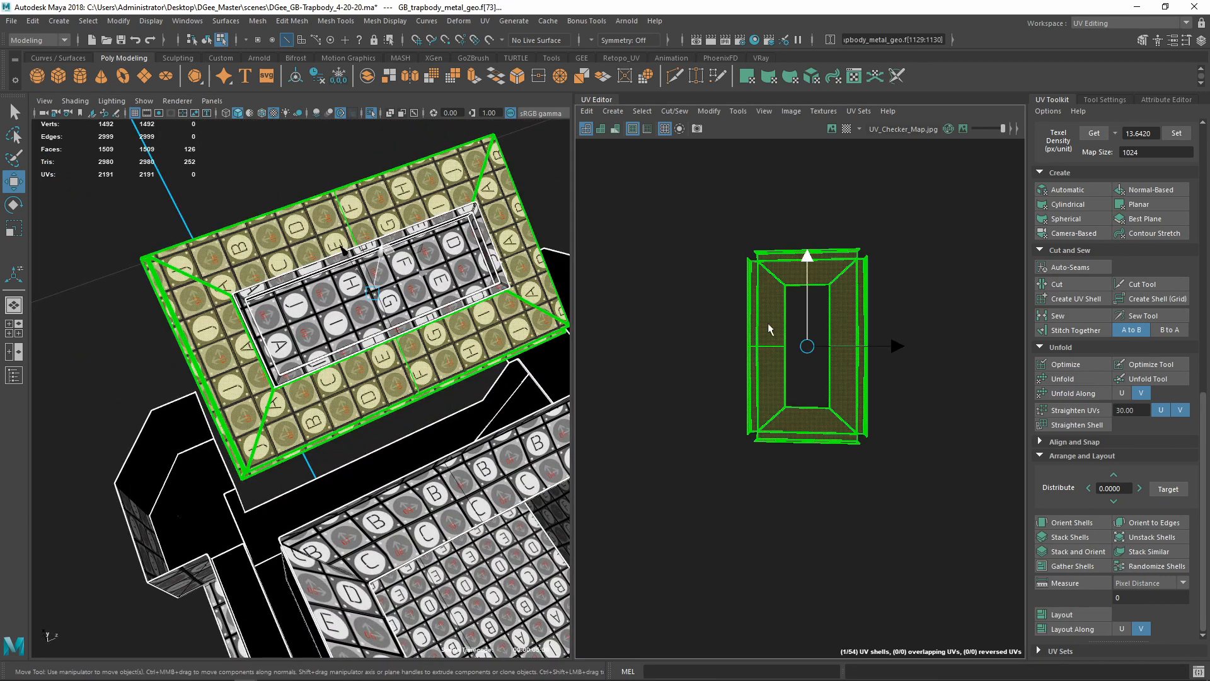
right_click_drag(768, 322, 822, 382, "alt")
scroll(1092, 610, "up", 5)
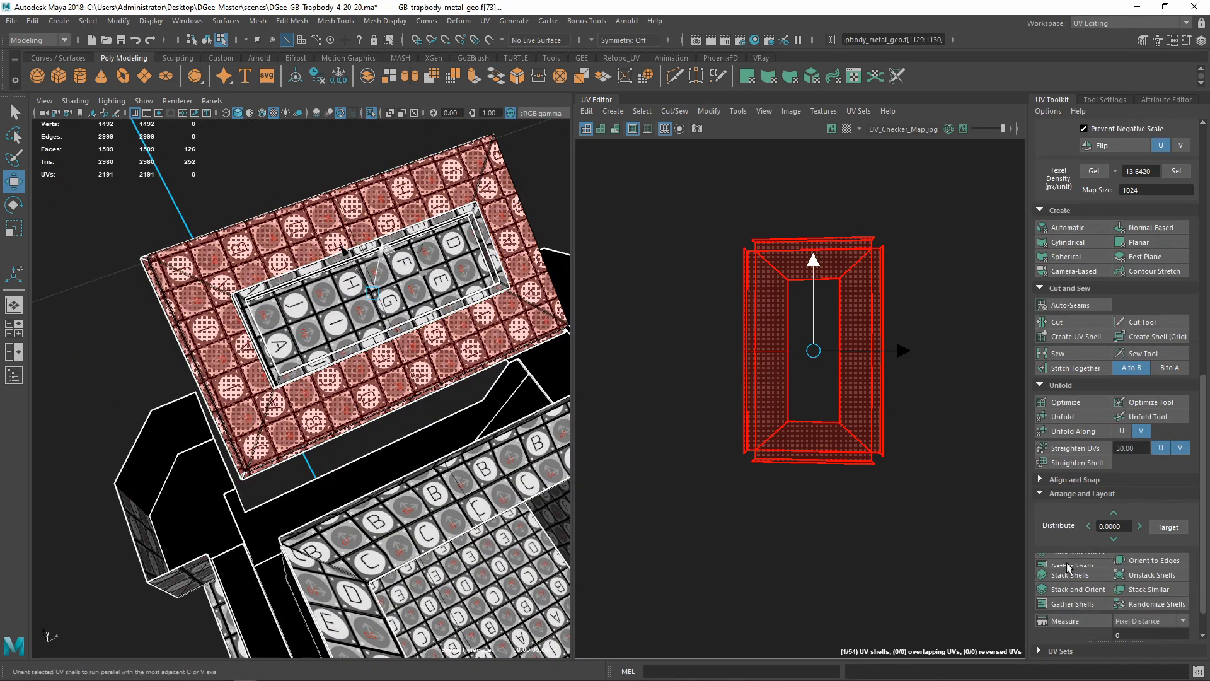
scroll(1075, 542, "down", 5)
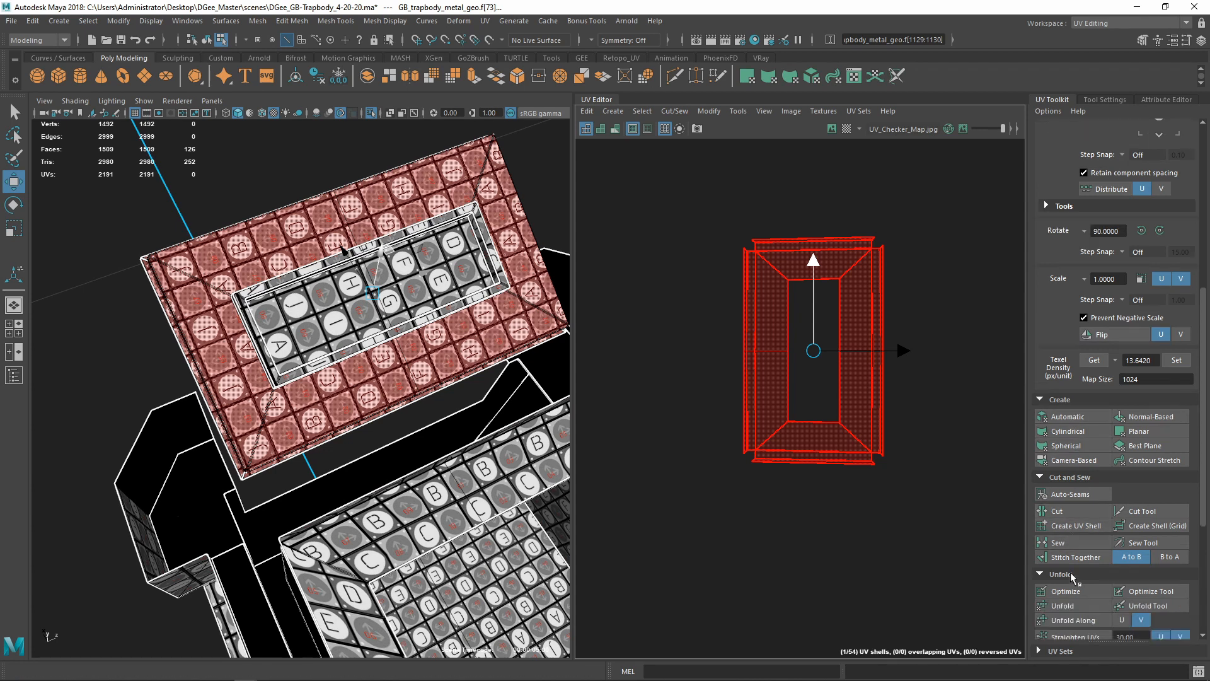
left_click(1064, 380)
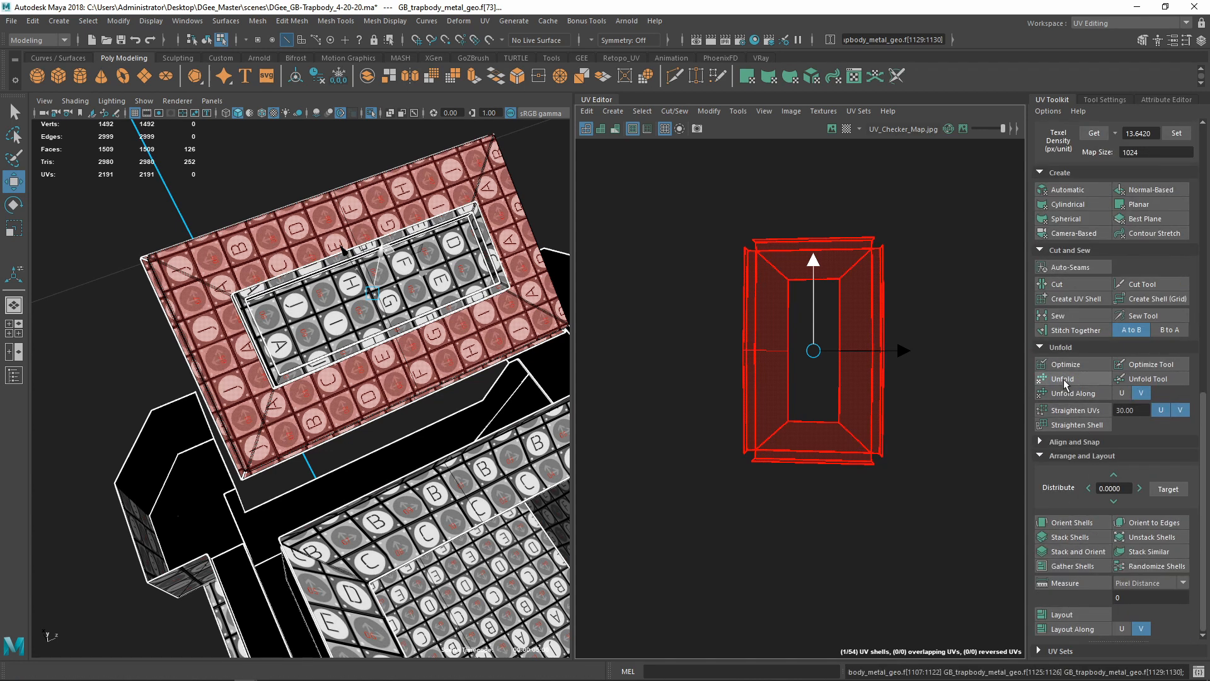
Optimize the lid frame shell and orient it to the nearest U or V axis
right_click_drag(734, 337, 782, 416, "alt")
middle_click_drag(965, 391, 799, 434, "alt")
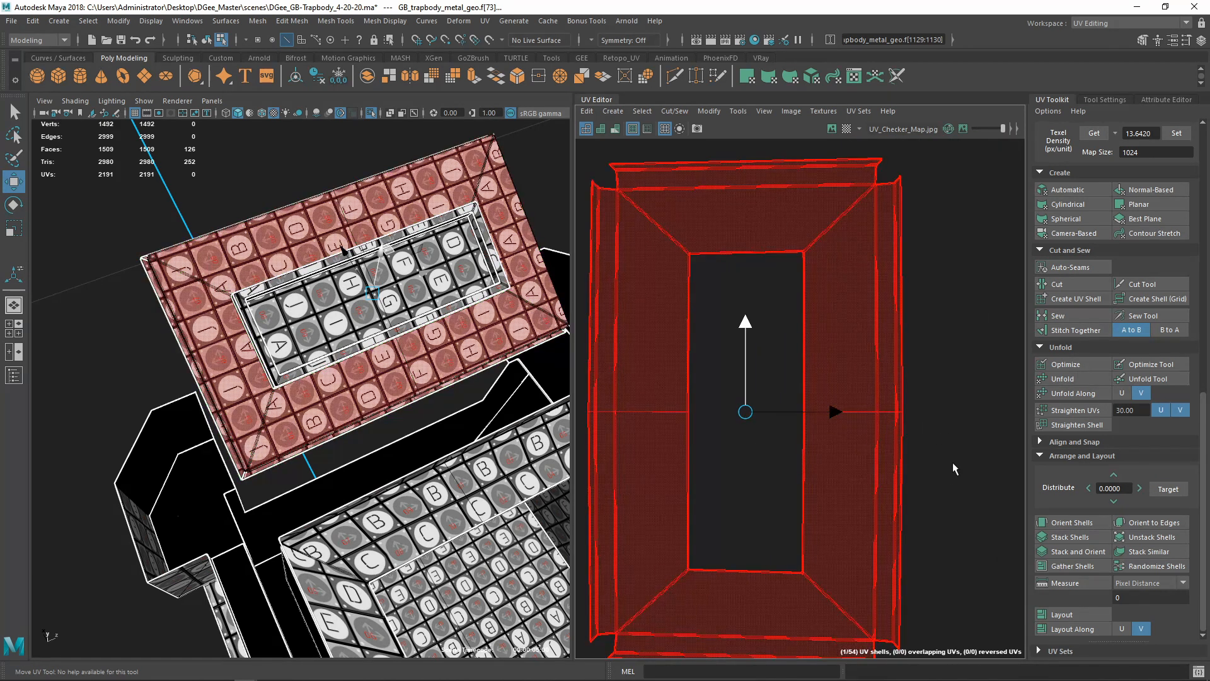
right_click_drag(951, 464, 914, 441, "alt")
left_click(1076, 368)
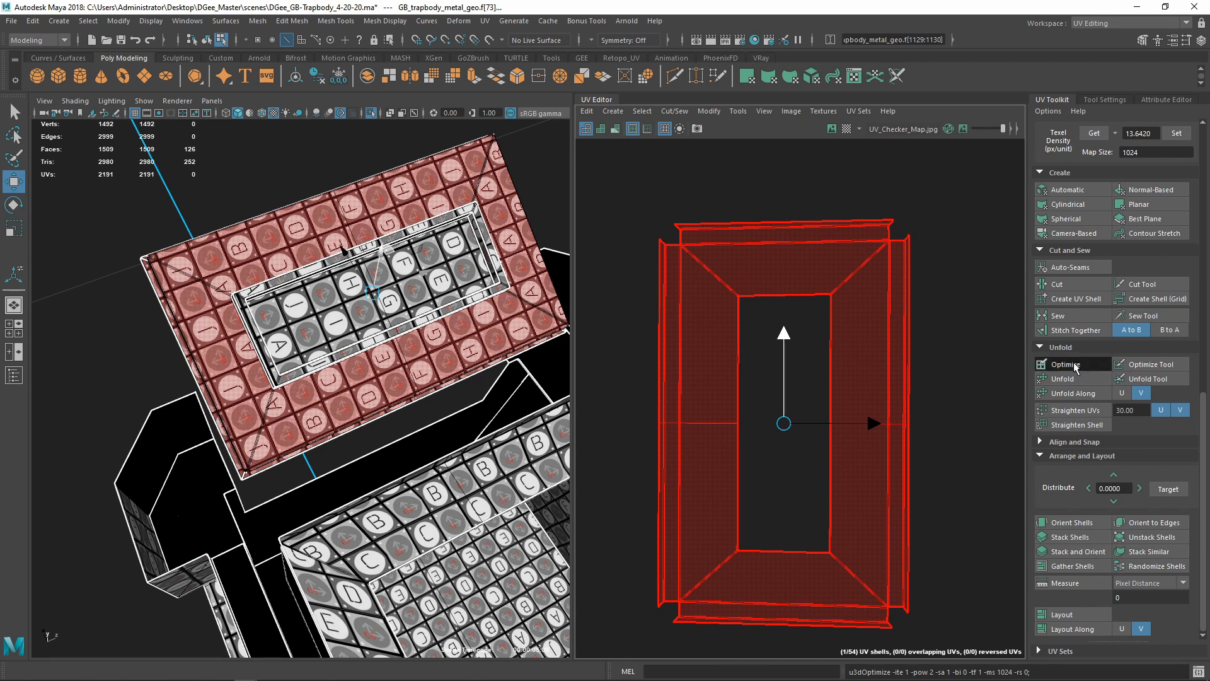
left_click(1071, 523)
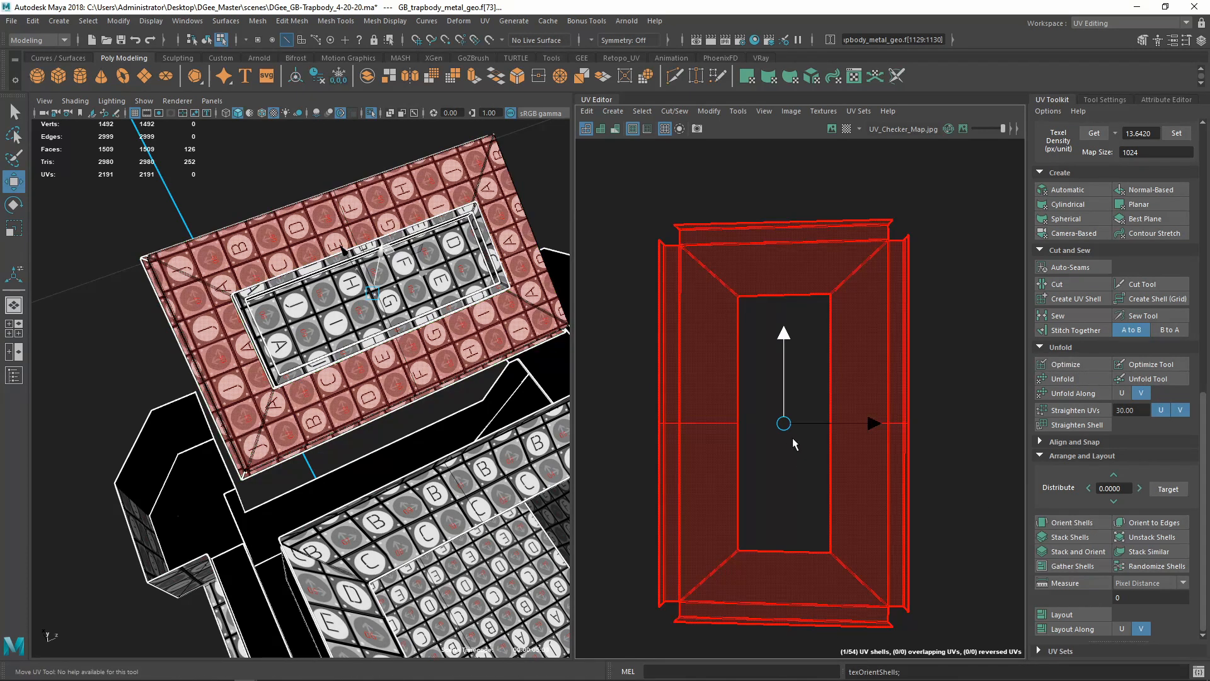
Convert the lid frame shell selection to UVs and try Straighten Shell on its slanted borders
middle_click_drag(845, 489, 882, 394, "alt")
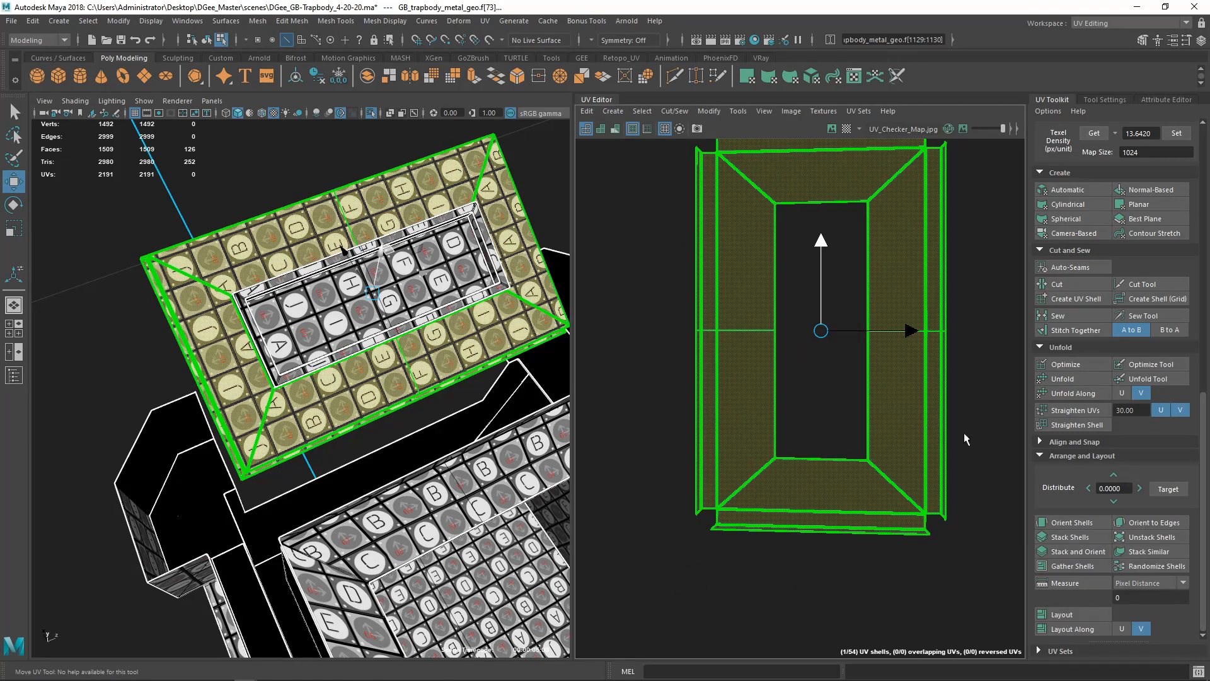
right_click_drag(733, 417, 743, 437, "alt")
middle_click_drag(755, 478, 791, 311, "alt")
right_click_drag(744, 384, 737, 448, "alt")
middle_click_drag(751, 460, 859, 429, "alt")
right_click_drag(860, 430, 792, 424, "alt")
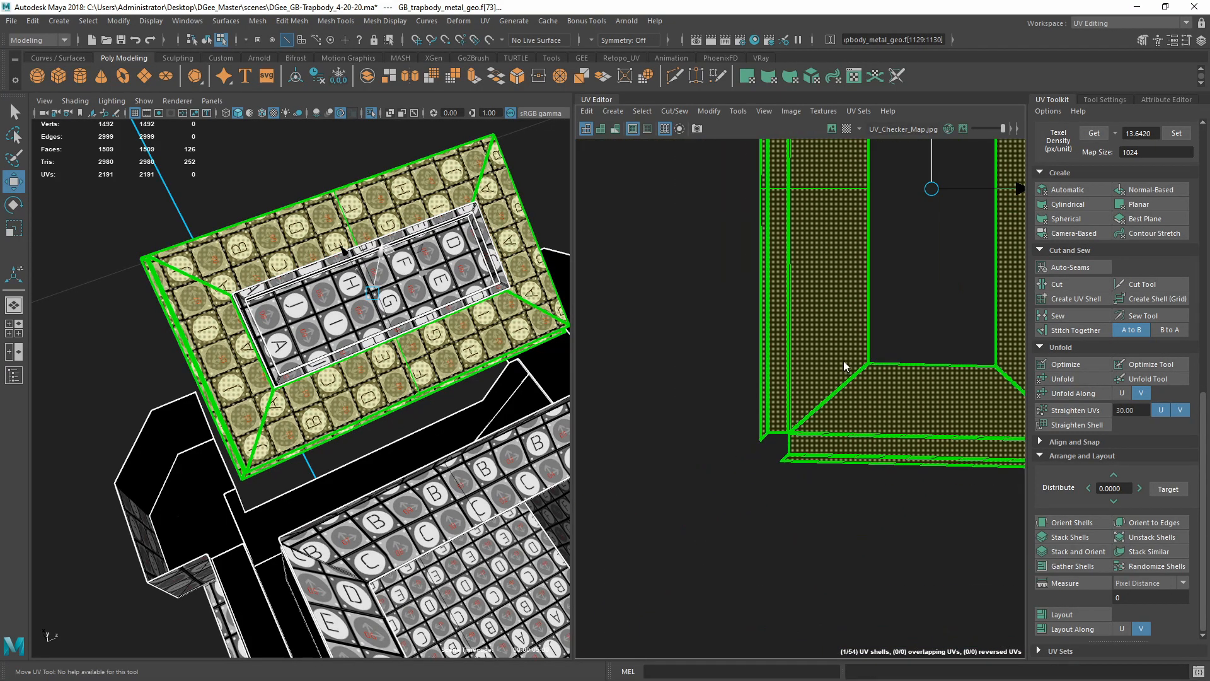
right_click_drag(844, 366, 983, 362, "ctrl")
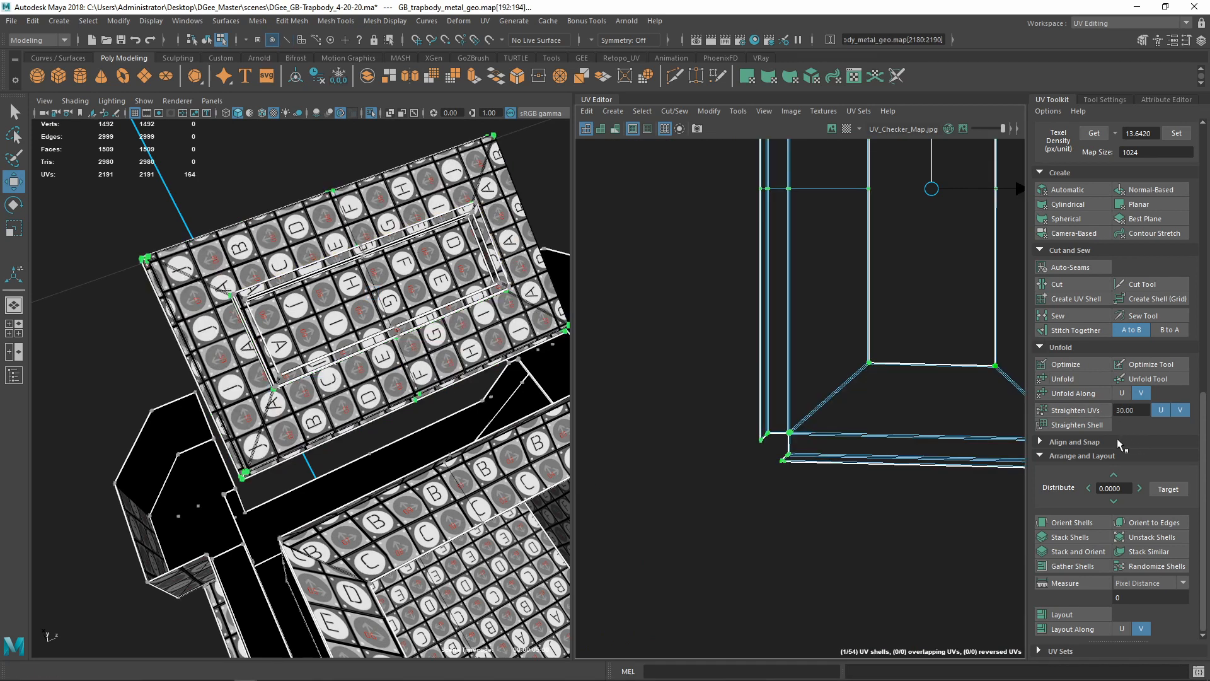
left_click(1084, 426)
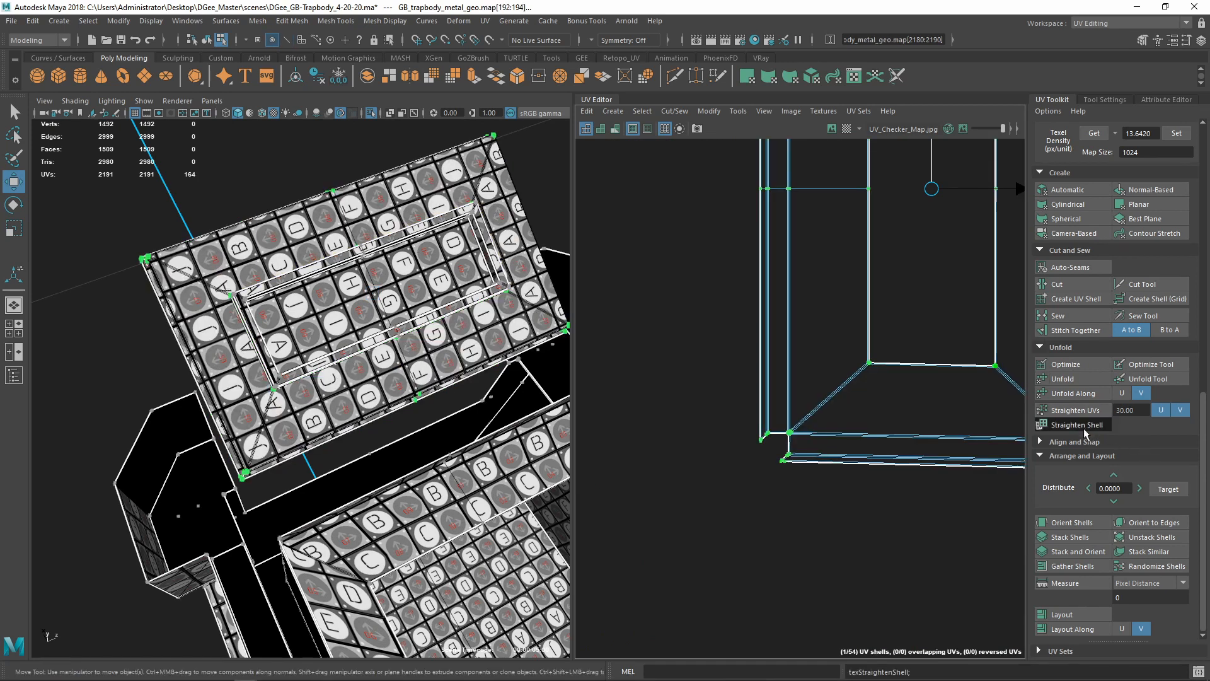
Move the frame opening's upper-left corner UVs up until the opening's top border is horizontal
middle_click_drag(872, 325, 782, 501, "alt")
scroll(786, 439, "down", 3)
scroll(785, 440, "up", 3)
middle_click_drag(761, 277, 765, 436, "alt")
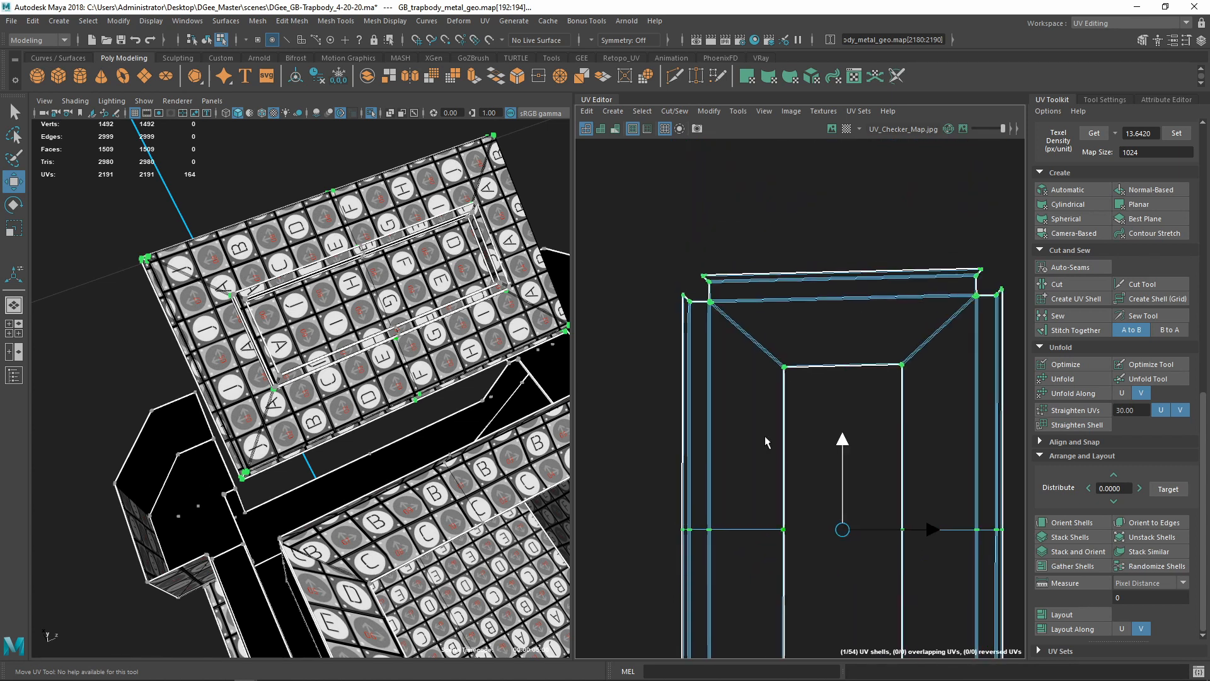
scroll(762, 385, "up", 3)
middle_click_drag(763, 384, 680, 435, "alt")
left_click_drag(662, 461, 777, 386)
scroll(751, 399, "up", 1)
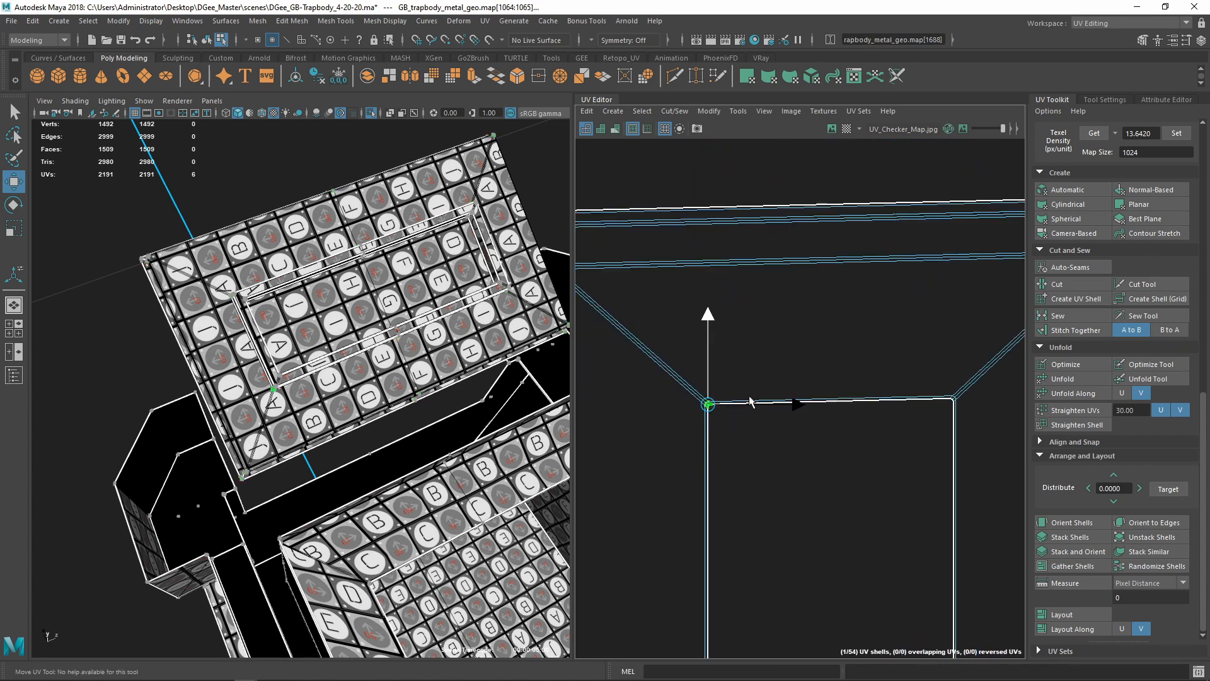
left_click_drag(709, 314, 713, 309)
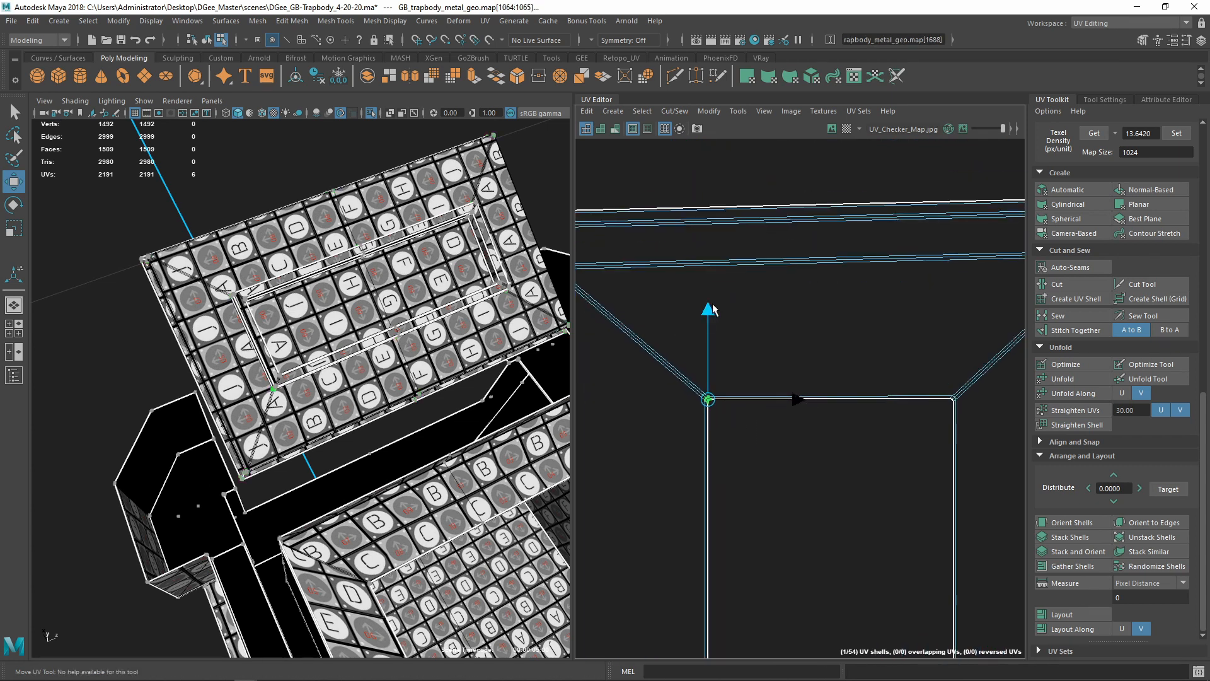
Move the frame opening's lower-left corner UVs vertically until the opening's bottom border is horizontal
scroll(759, 344, "down", 5)
middle_click_drag(819, 468, 804, 378, "alt")
scroll(710, 418, "up", 3)
left_click_drag(733, 422, 775, 463)
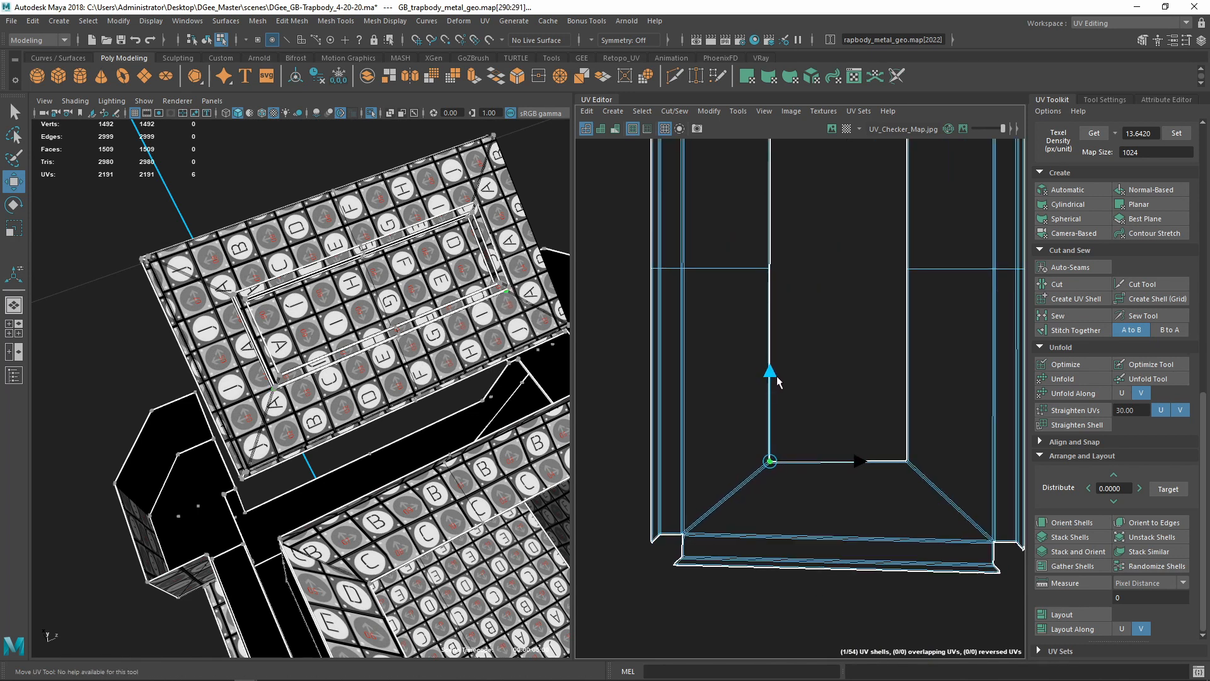
Select the lid frame's outer lower-left corner UVs and move them down to level the bottom rim strips
scroll(820, 448, "down", 2)
middle_click_drag(828, 447, 799, 382, "alt")
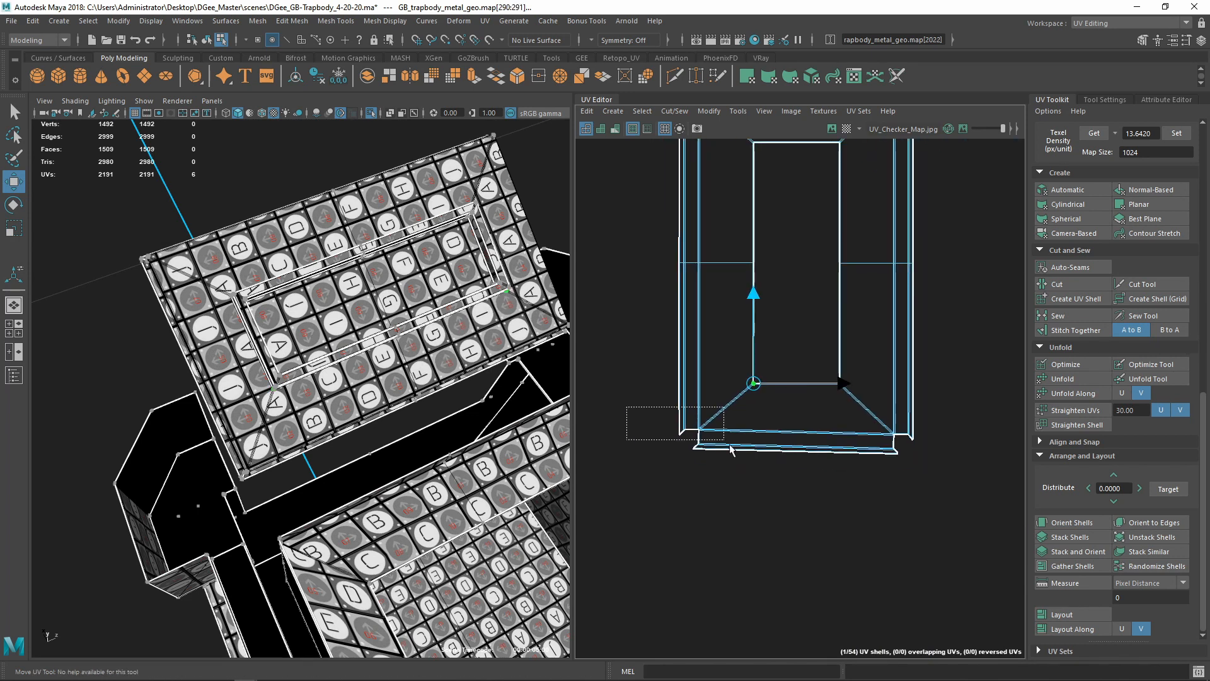
left_click_drag(729, 449, 731, 451)
left_click_drag(692, 359, 693, 357)
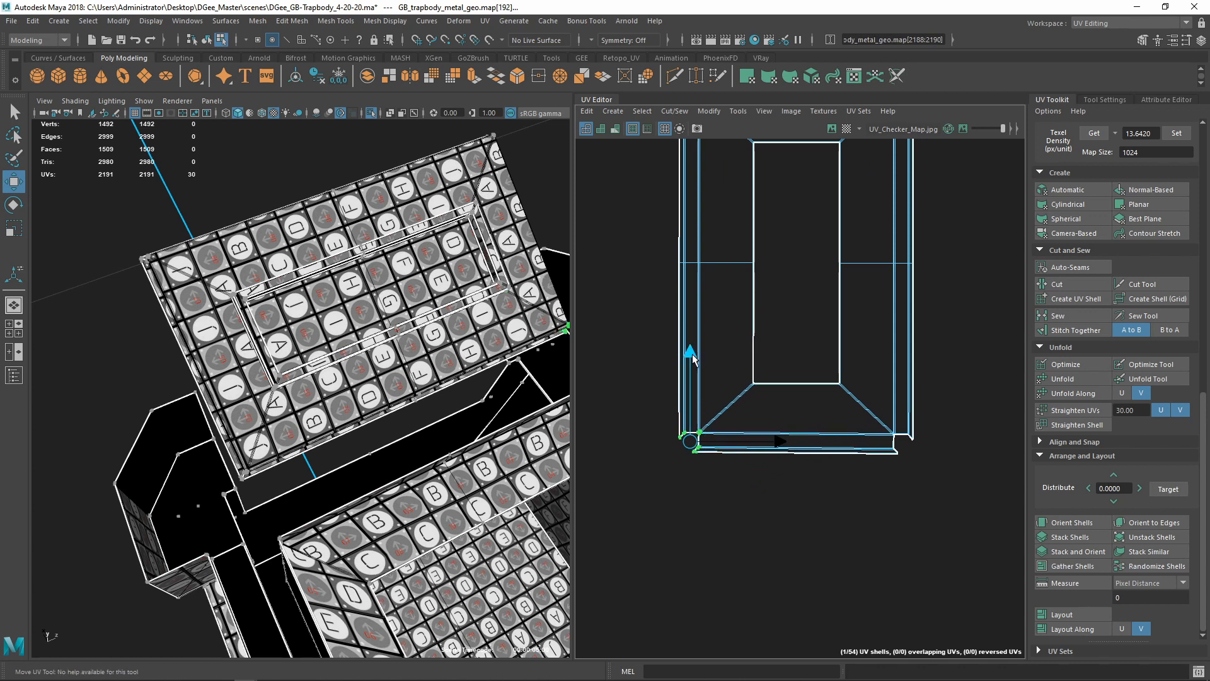
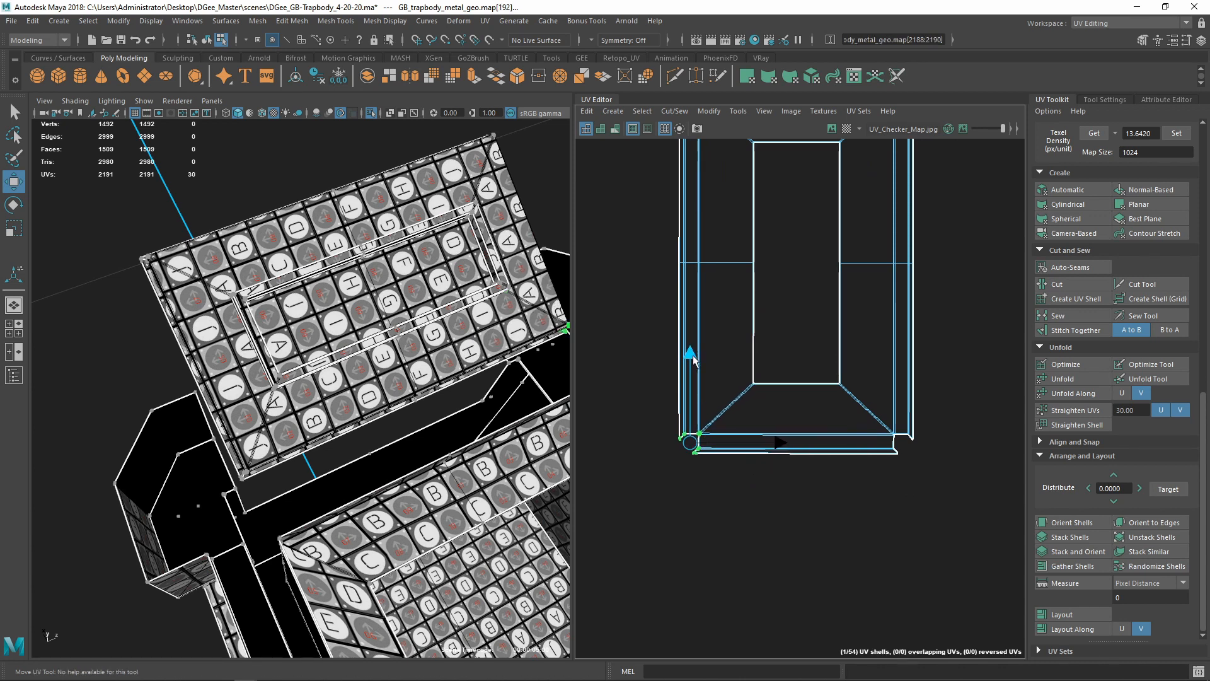
Select the lid frame's outer upper-left corner UVs and move them up to level the top rim strips
scroll(694, 362, "down", 3)
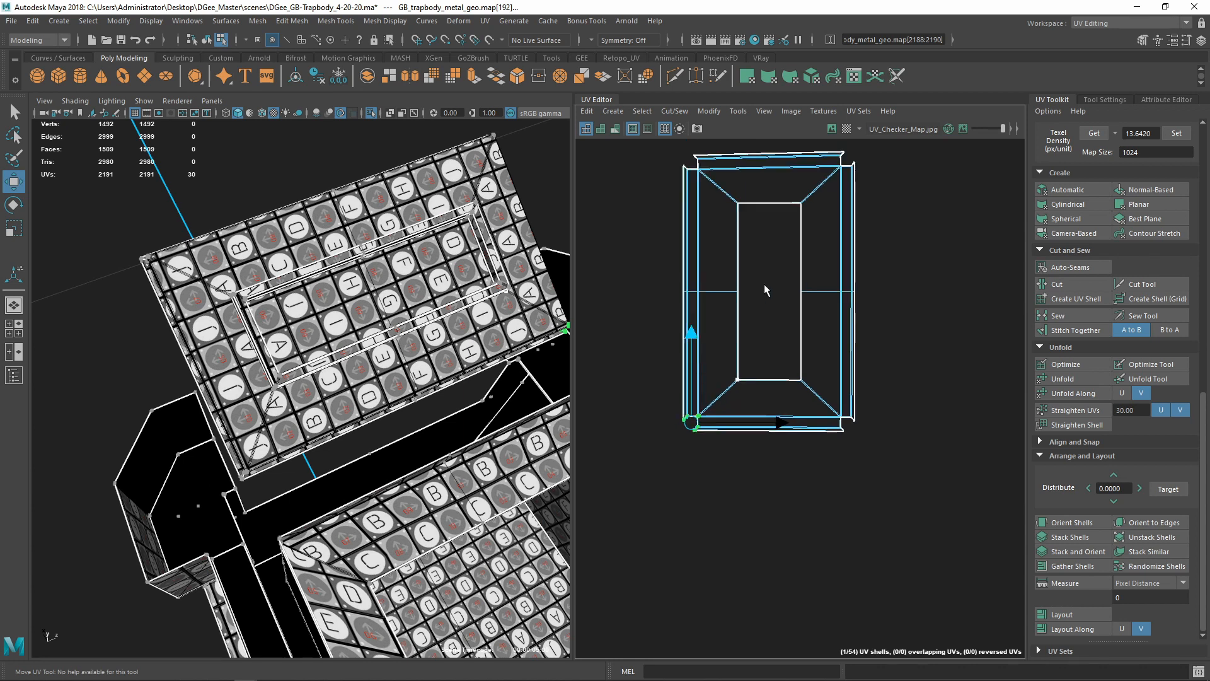
middle_click_drag(765, 283, 794, 455, "alt")
scroll(743, 394, "up", 7)
middle_click_drag(766, 338, 733, 403, "alt")
left_click_drag(649, 312, 700, 359)
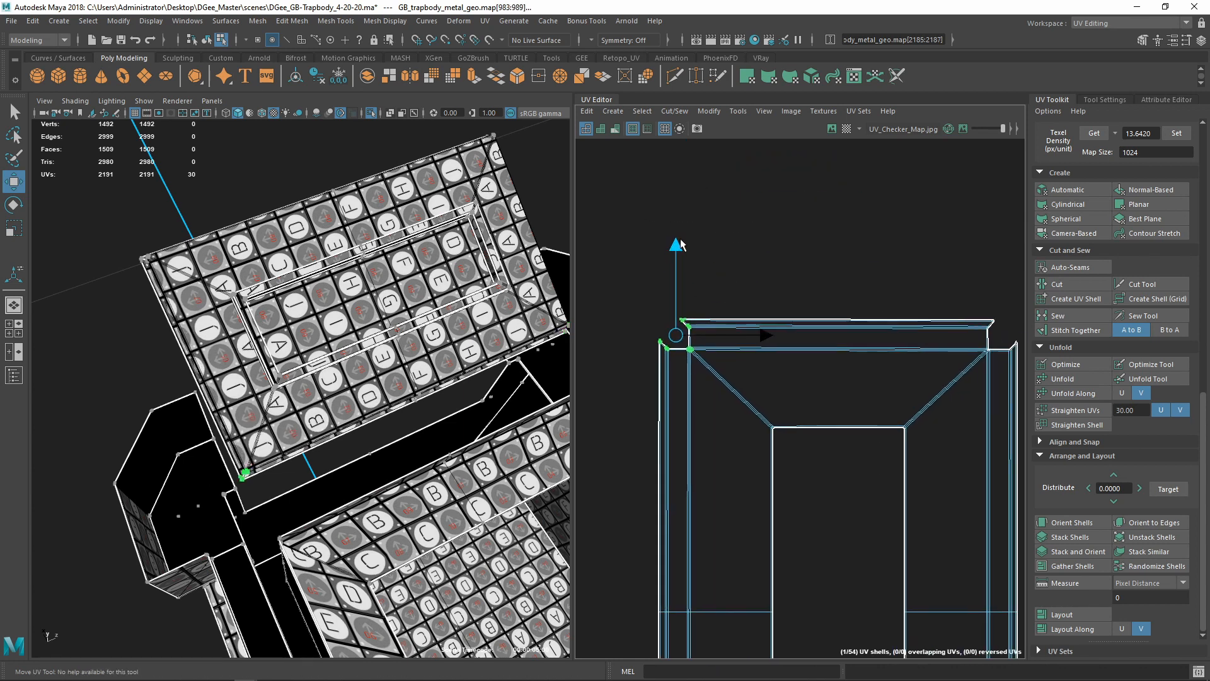
scroll(742, 285, "down", 5)
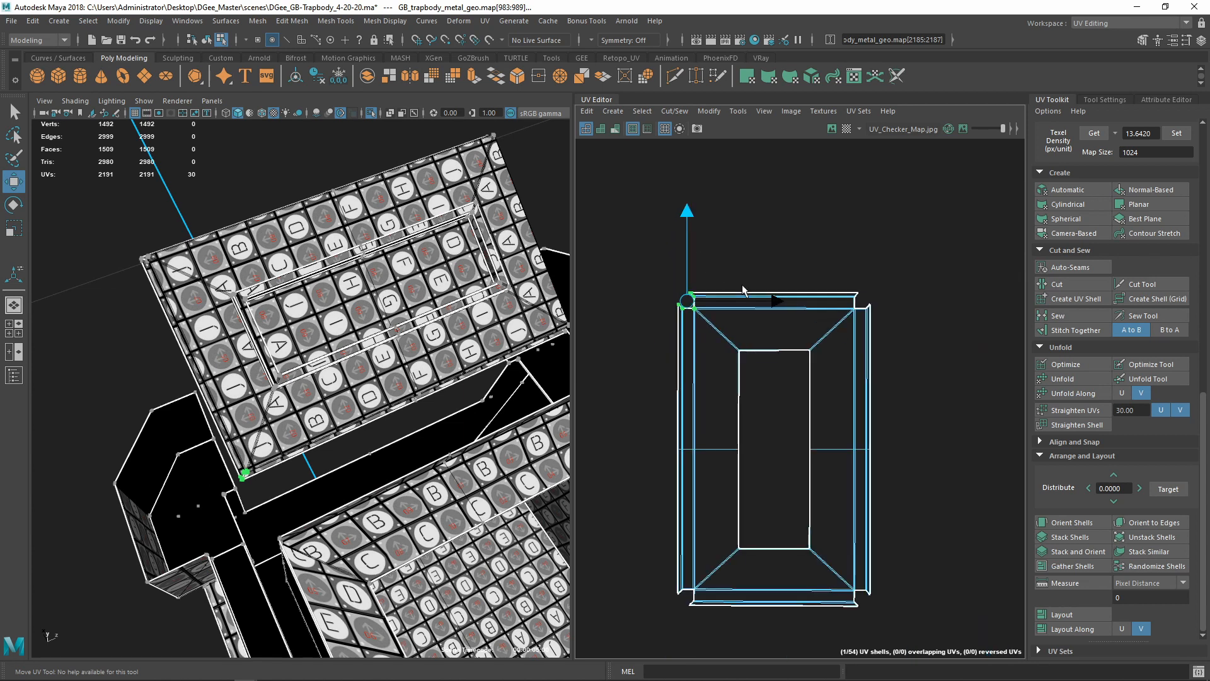
Select the straightened lid frame shell and move it beside the finished shells in tile U2V2 (1012)
scroll(887, 385, "up", 5)
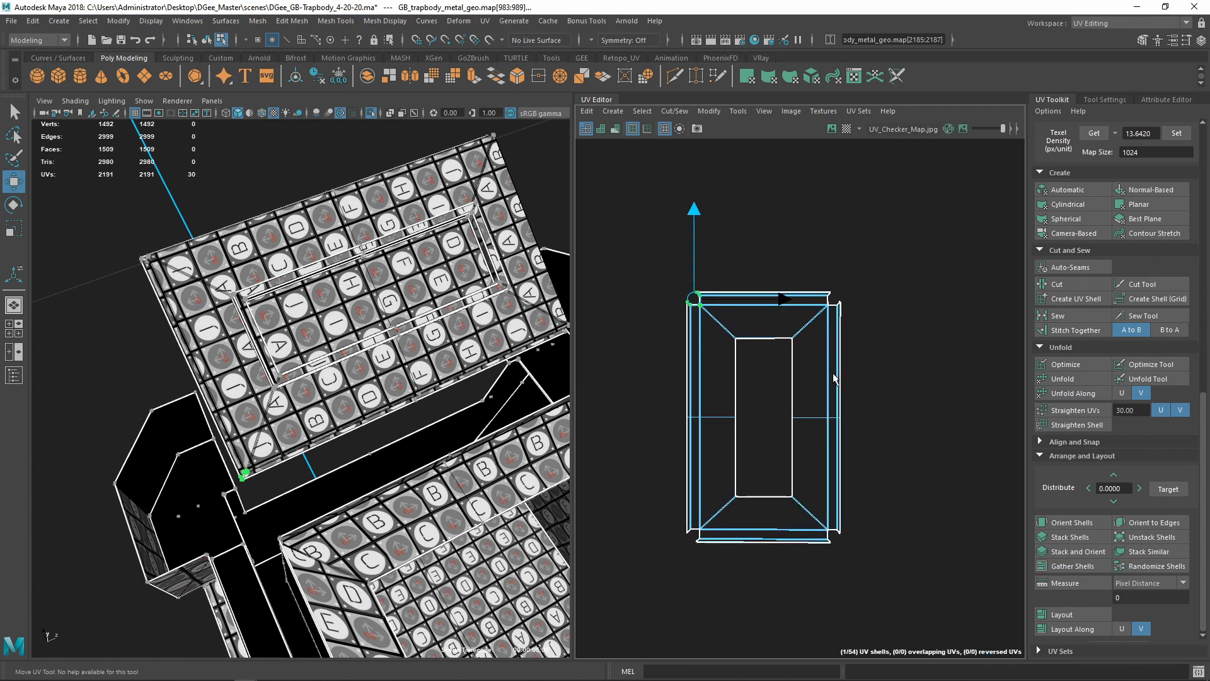
middle_click_drag(802, 340, 899, 386, "alt")
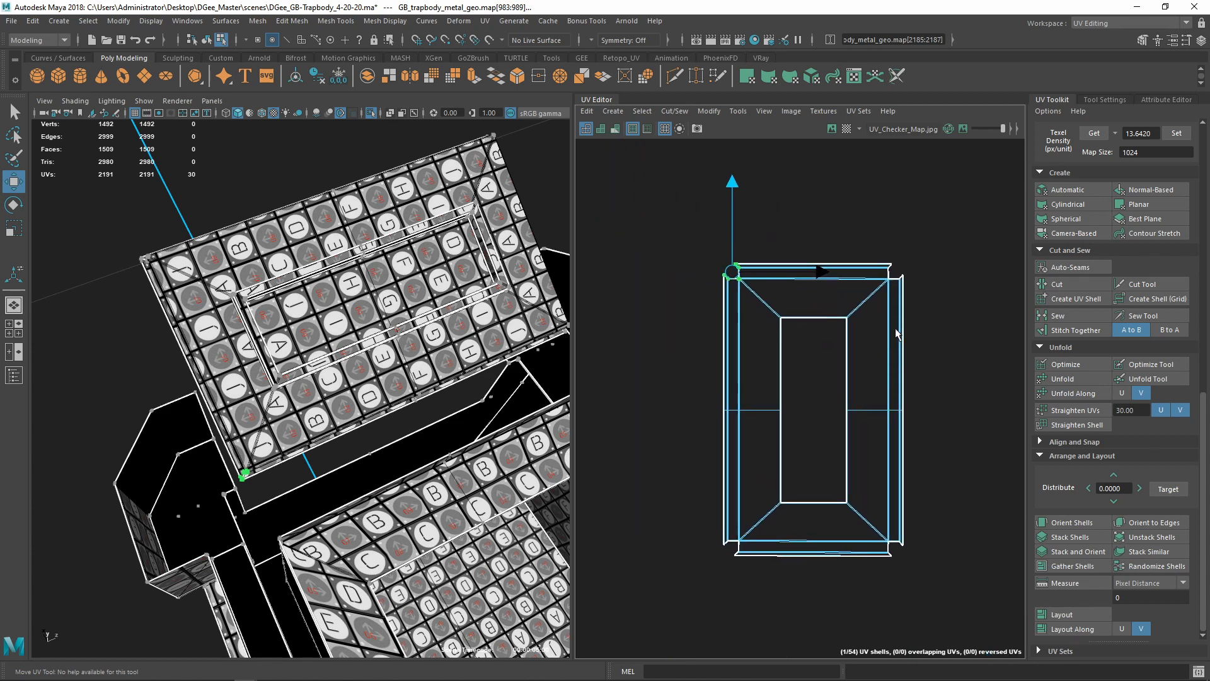
scroll(756, 318, "up", 3)
scroll(840, 328, "up", 3)
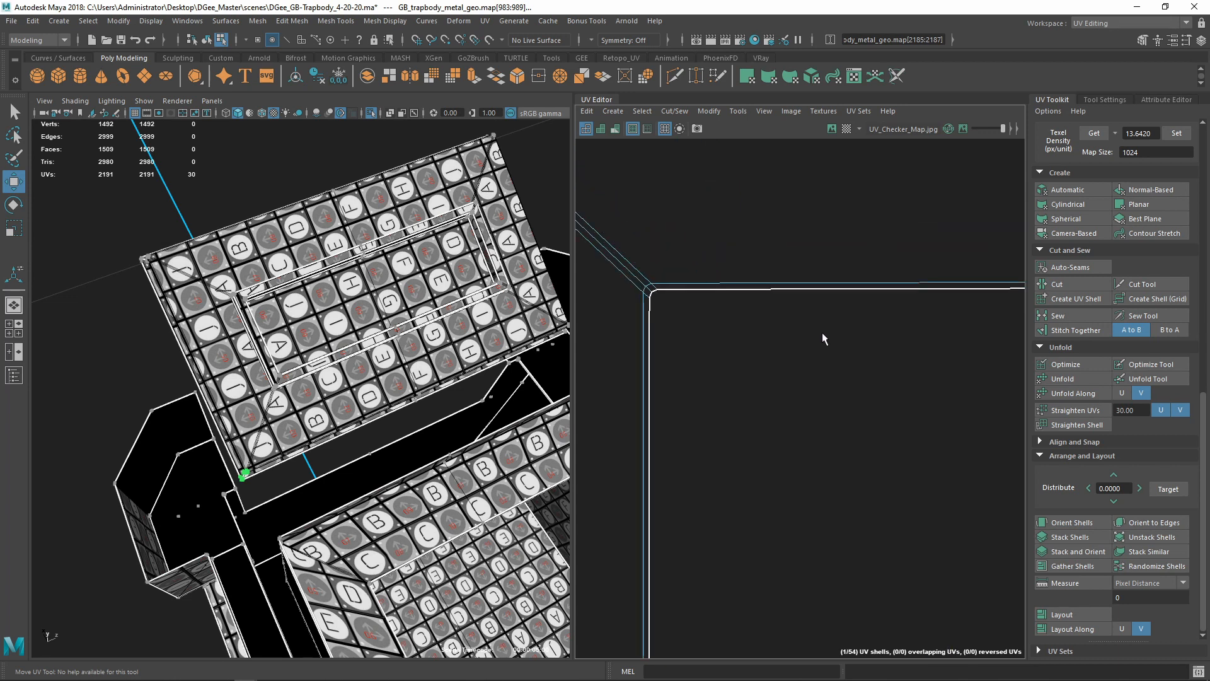
scroll(791, 338, "down", 8)
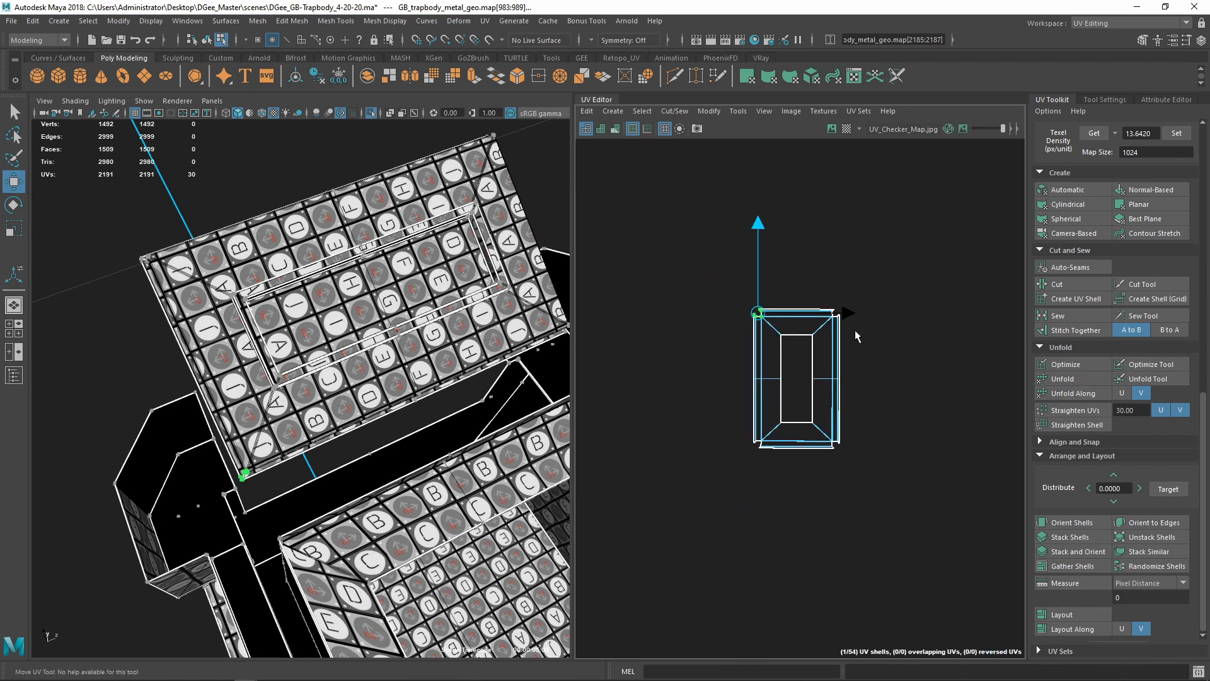
right_click_drag(851, 328, 826, 324)
scroll(830, 346, "down", 2)
scroll(830, 346, "down", 2)
left_click(821, 353)
scroll(821, 353, "down", 3)
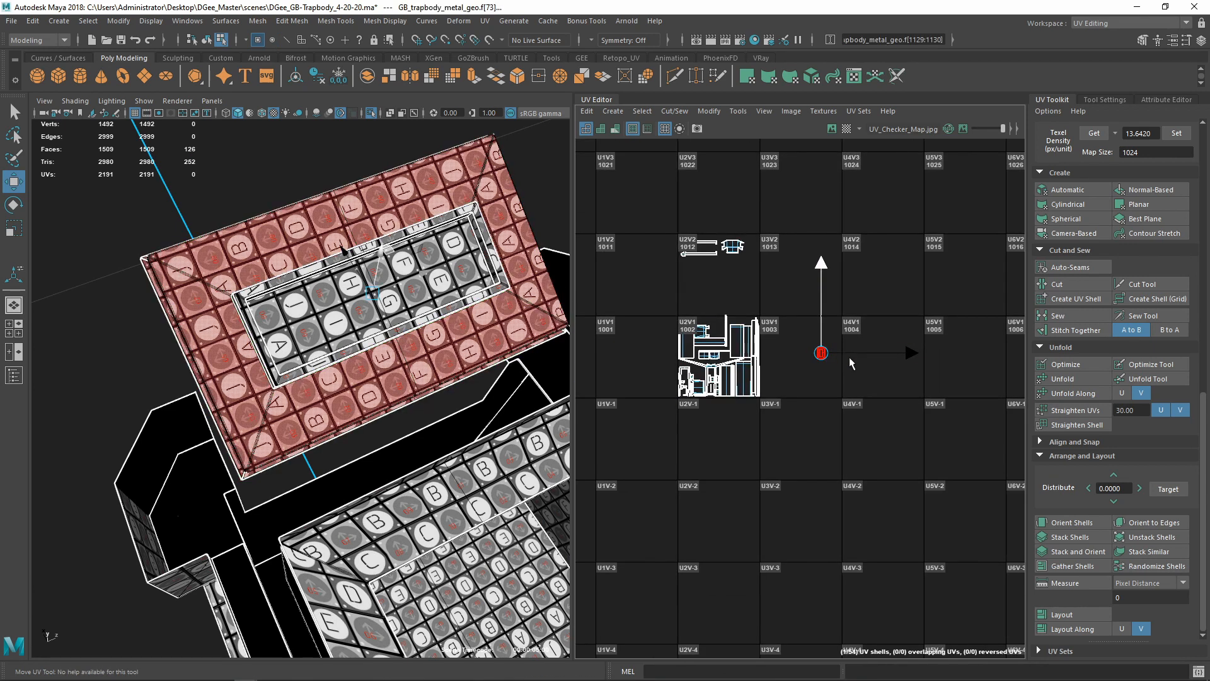
left_click_drag(819, 353, 746, 263)
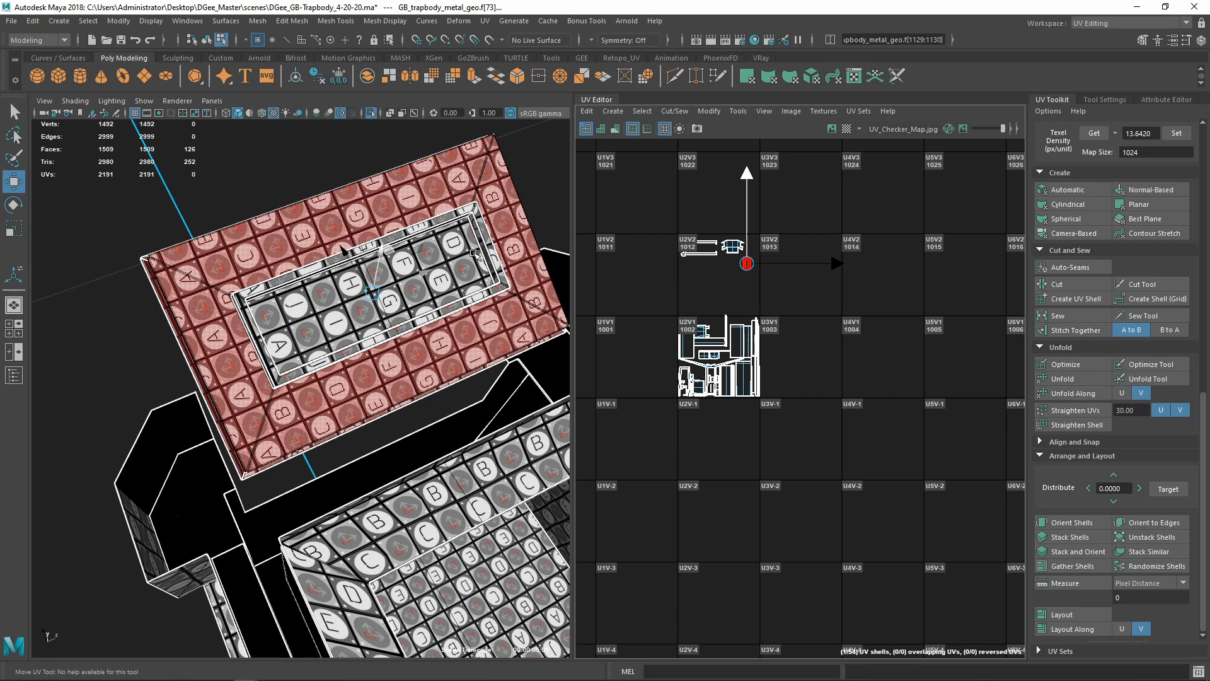
Select all shells still in tile U2V1 (1002) and isolate their faces in the viewport to hide the finished lid frame
scroll(475, 255, "down", 3)
left_click_drag(469, 271, 449, 327, "alt")
middle_click_drag(415, 258, 457, 341, "alt")
right_click_drag(457, 341, 463, 315, "alt")
middle_click_drag(463, 314, 396, 406, "alt")
right_click_drag(395, 406, 352, 358, "alt")
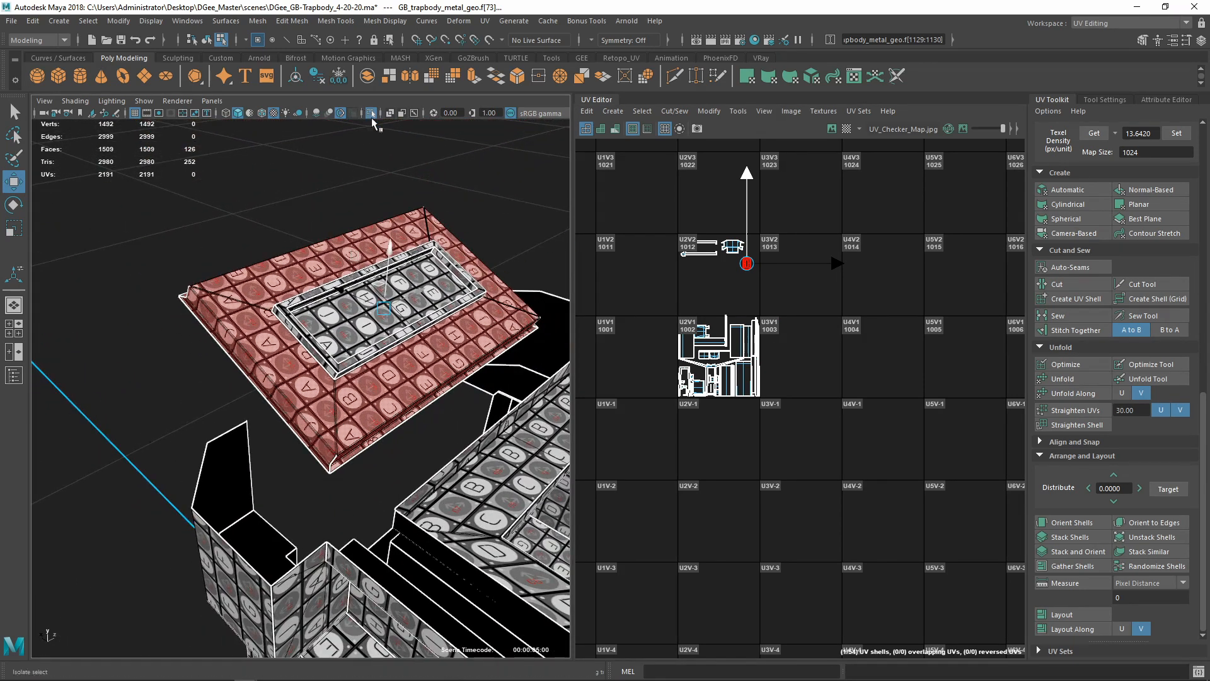
scroll(460, 305, "down", 3)
left_click_drag(642, 285, 766, 404)
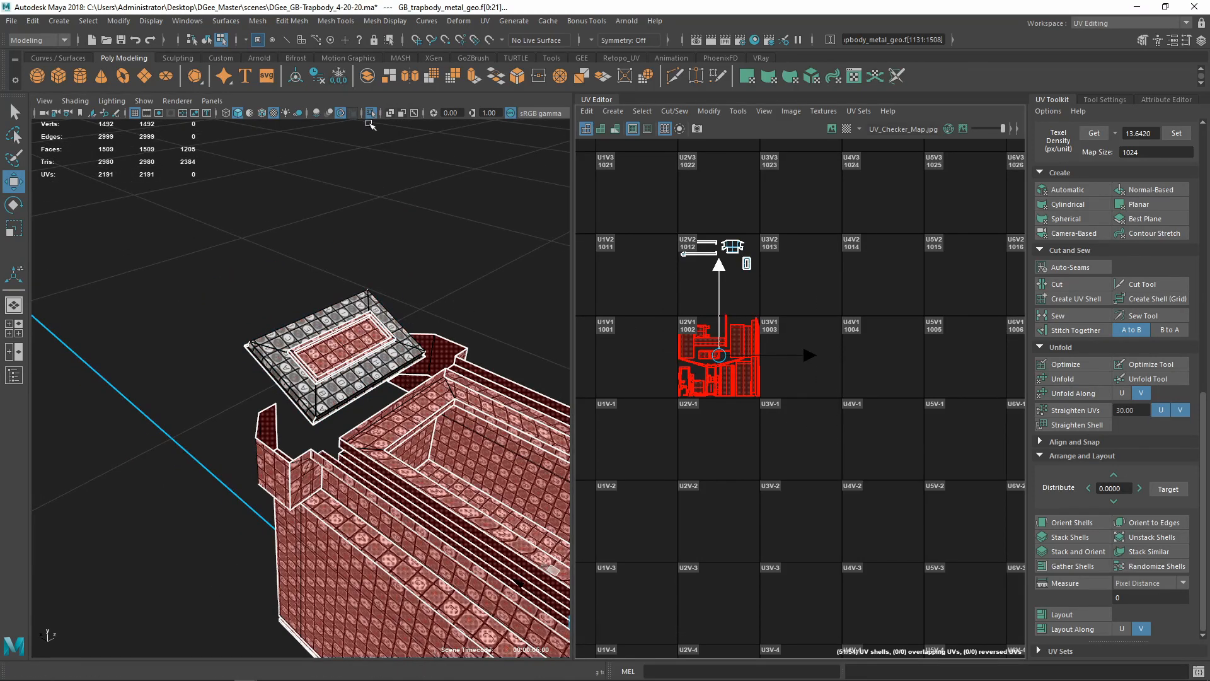
scroll(375, 117, "down", 3)
left_click_drag(376, 118, 356, 375, "alt")
left_click_drag(261, 295, 410, 338, "alt")
scroll(435, 319, "up", 2)
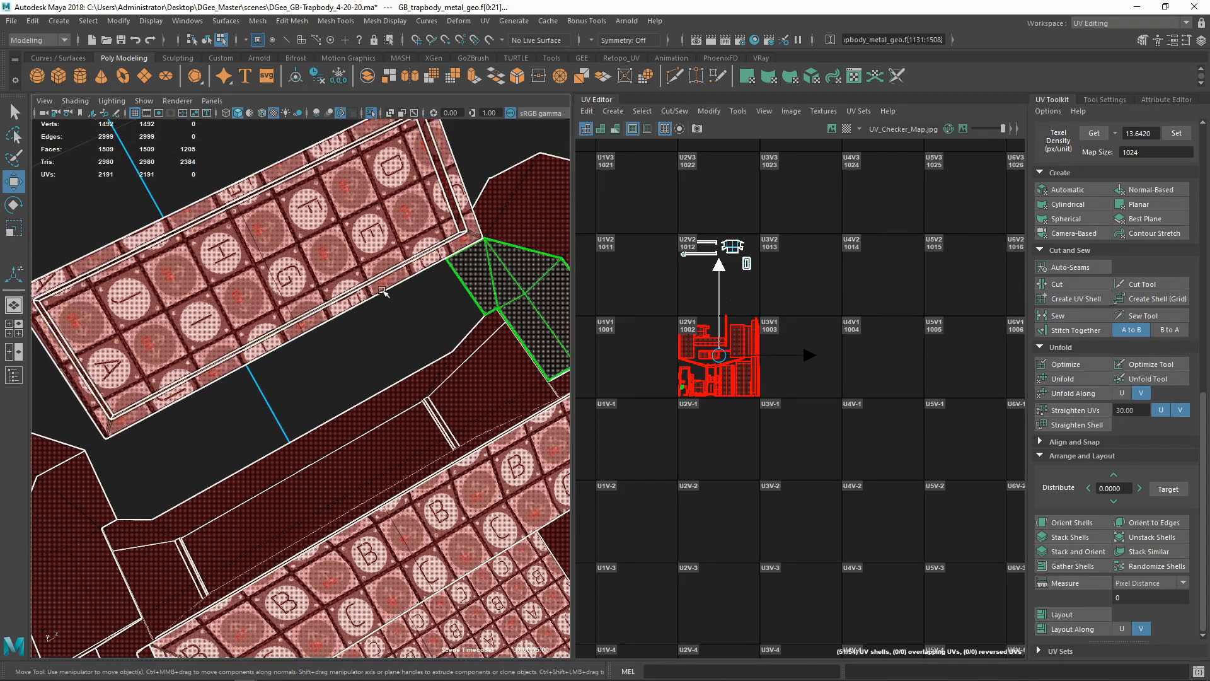
scroll(416, 321, "up", 4)
Select the lid's rectangular inset panel shell and move it from tile U2V1 into the empty area of tile U2V2
left_click(421, 325)
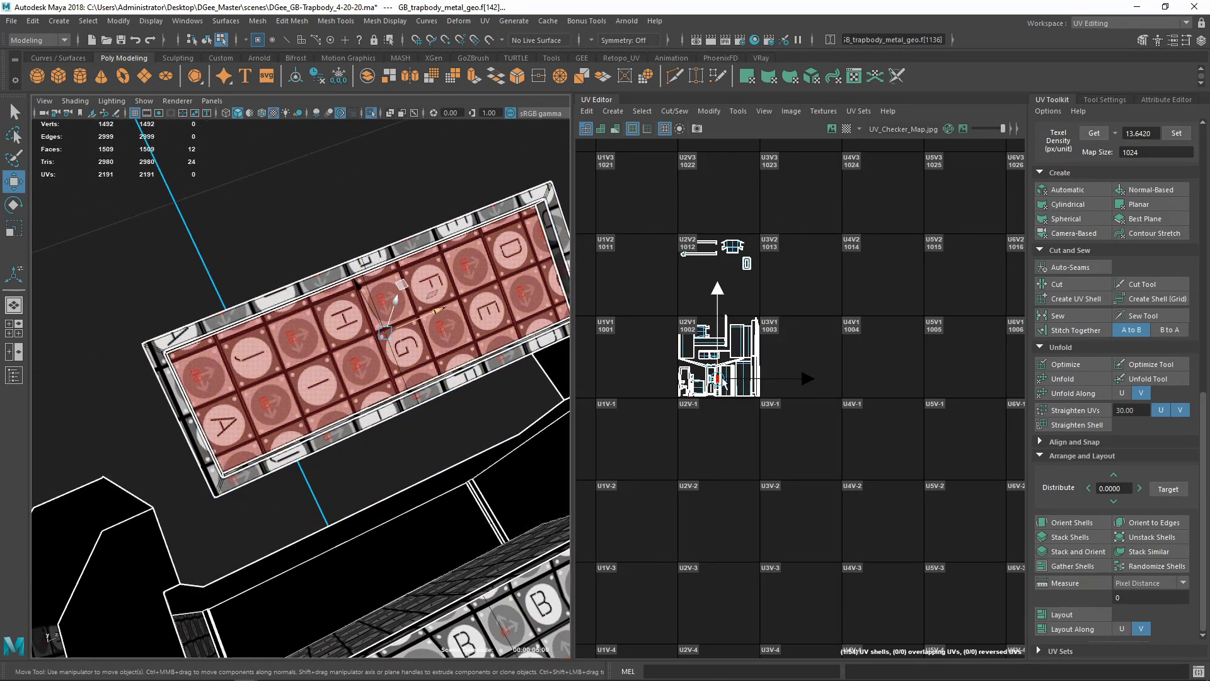
key("f")
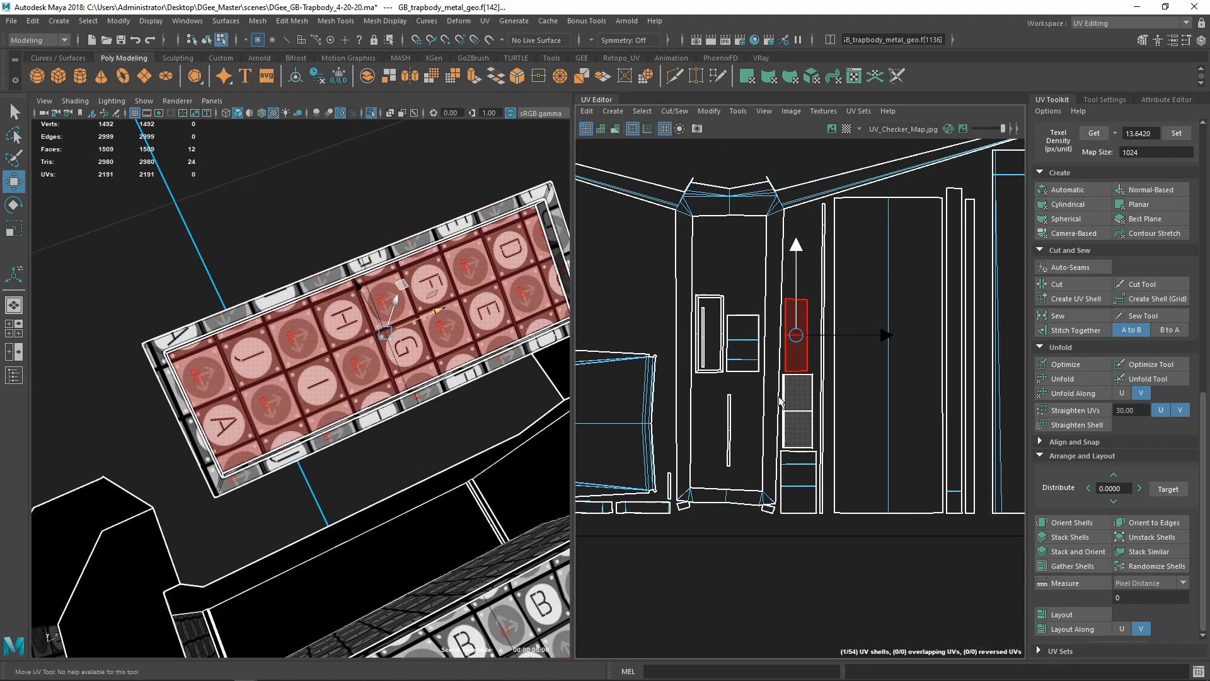
scroll(788, 372, "down", 3)
scroll(788, 381, "down", 3)
middle_click_drag(788, 381, 782, 479, "alt")
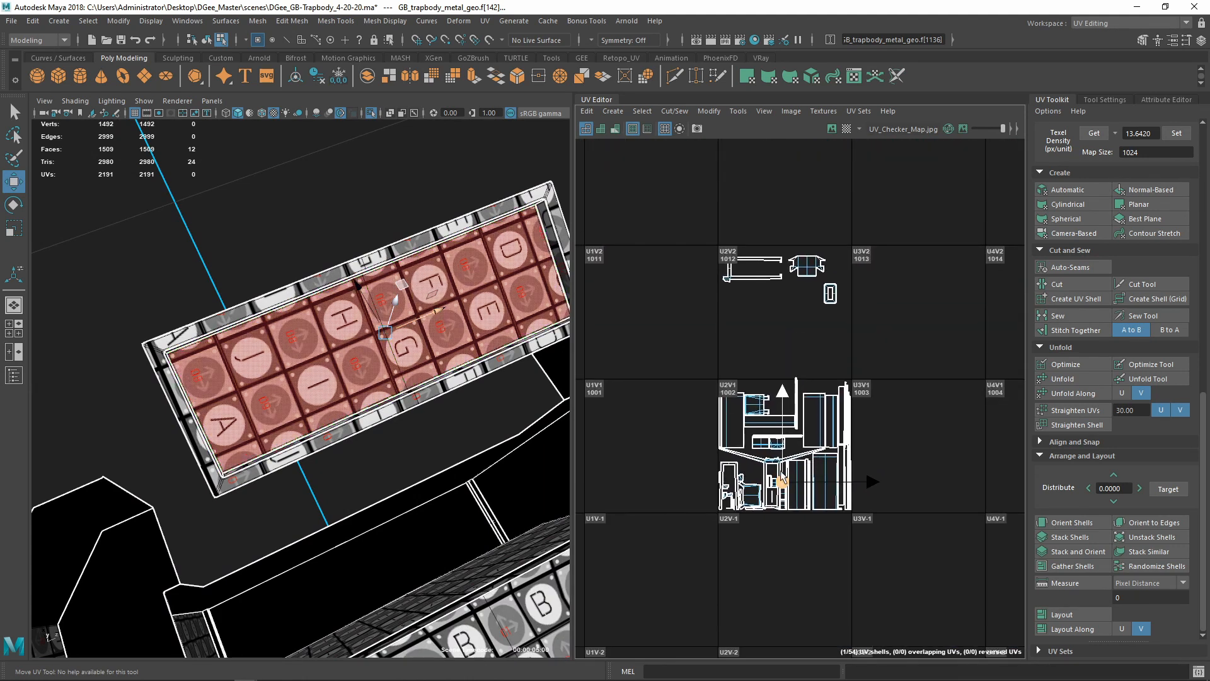
left_click_drag(784, 484, 797, 319)
Orient and optimize the inset panel's UV shell
scroll(796, 319, "up", 3)
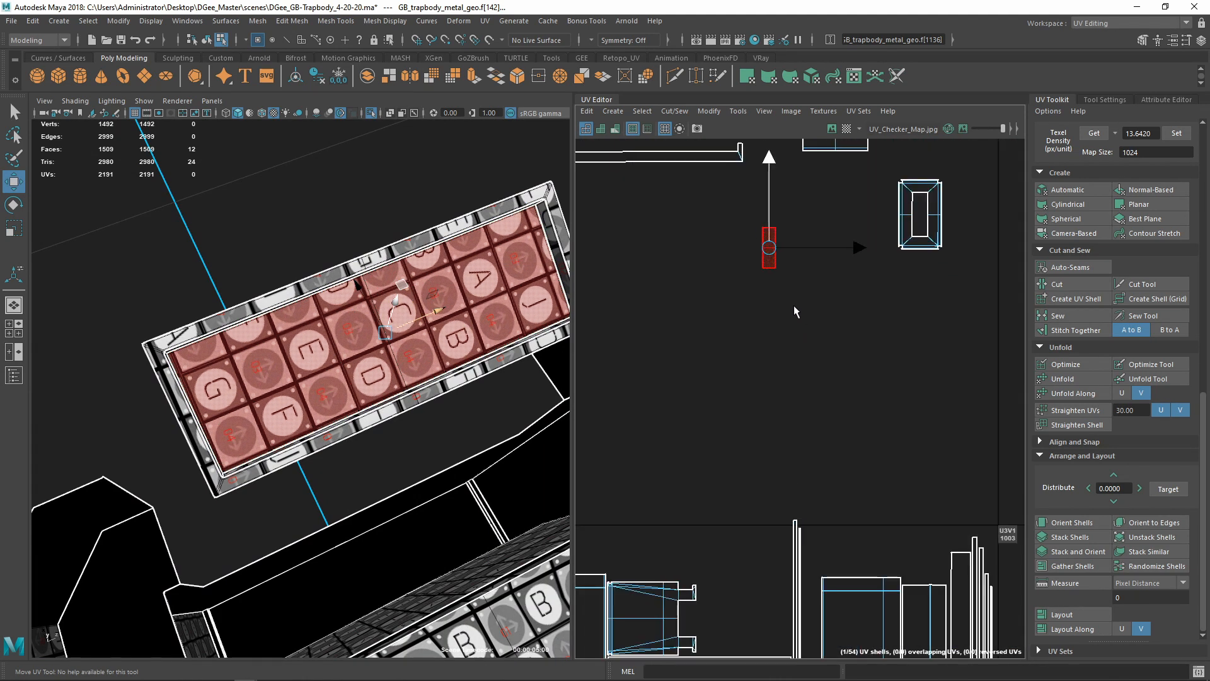
scroll(762, 257, "up", 5)
middle_click_drag(845, 283, 907, 450, "alt")
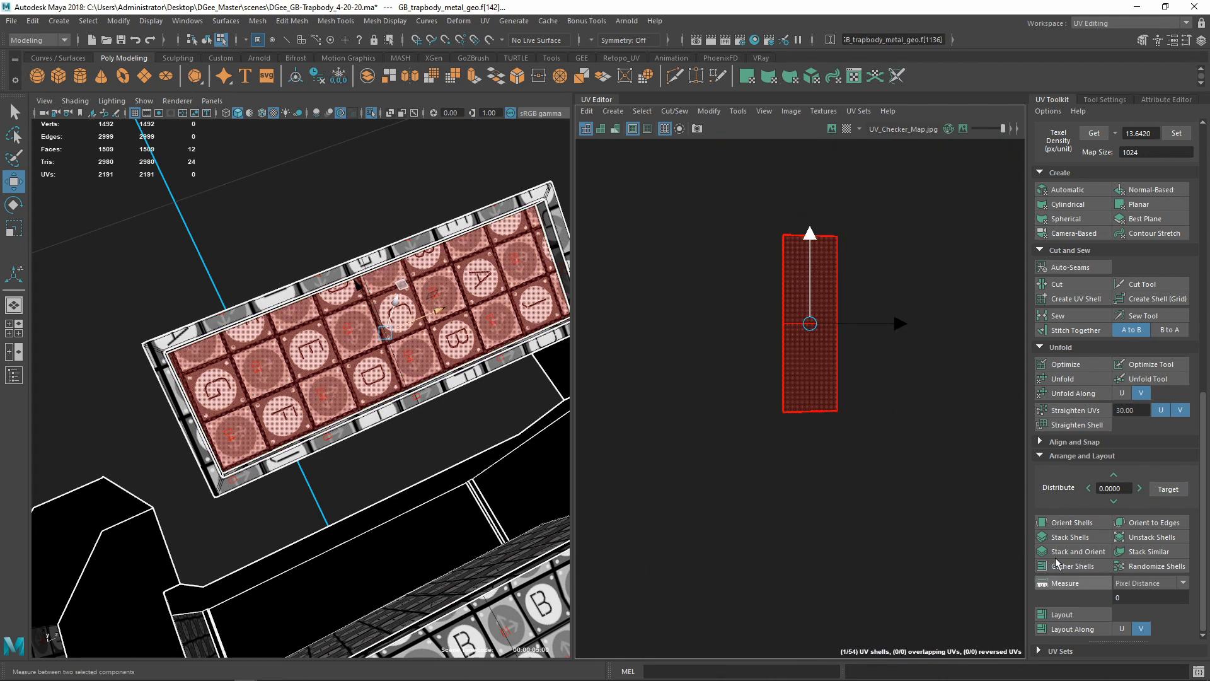
left_click(1072, 524)
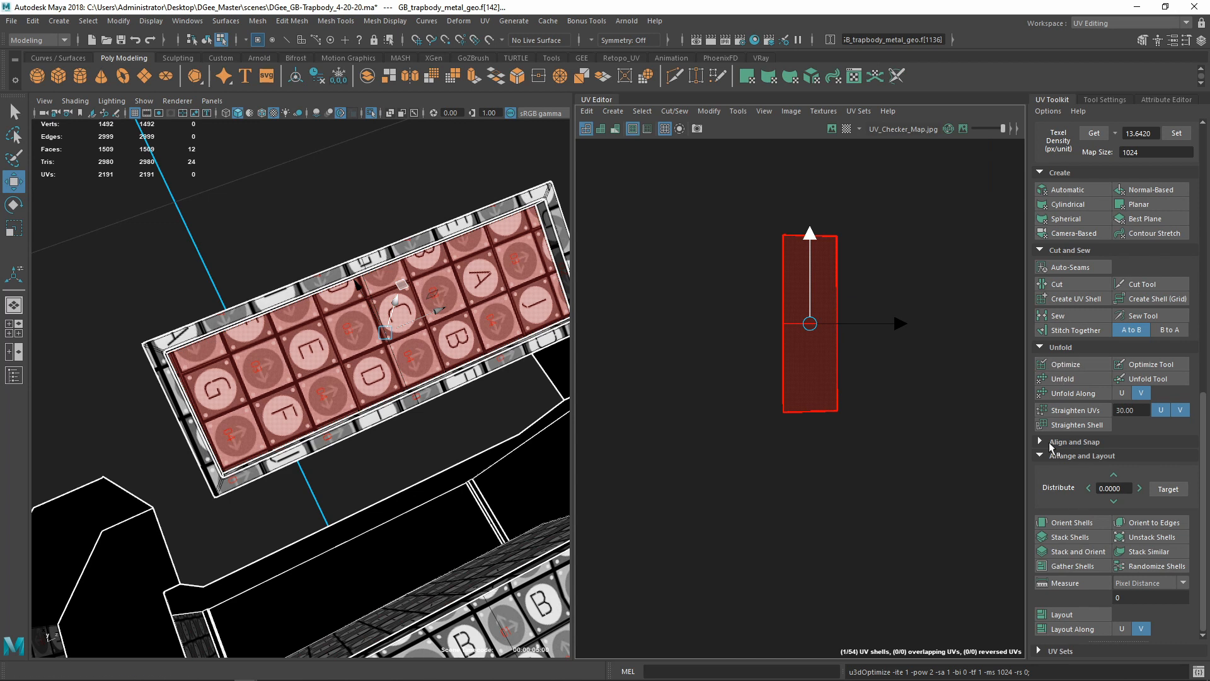
Select all UVs of the inset panel shell and apply Straighten Shell
scroll(843, 421, "up", 8)
middle_click_drag(843, 447, 959, 517, "alt")
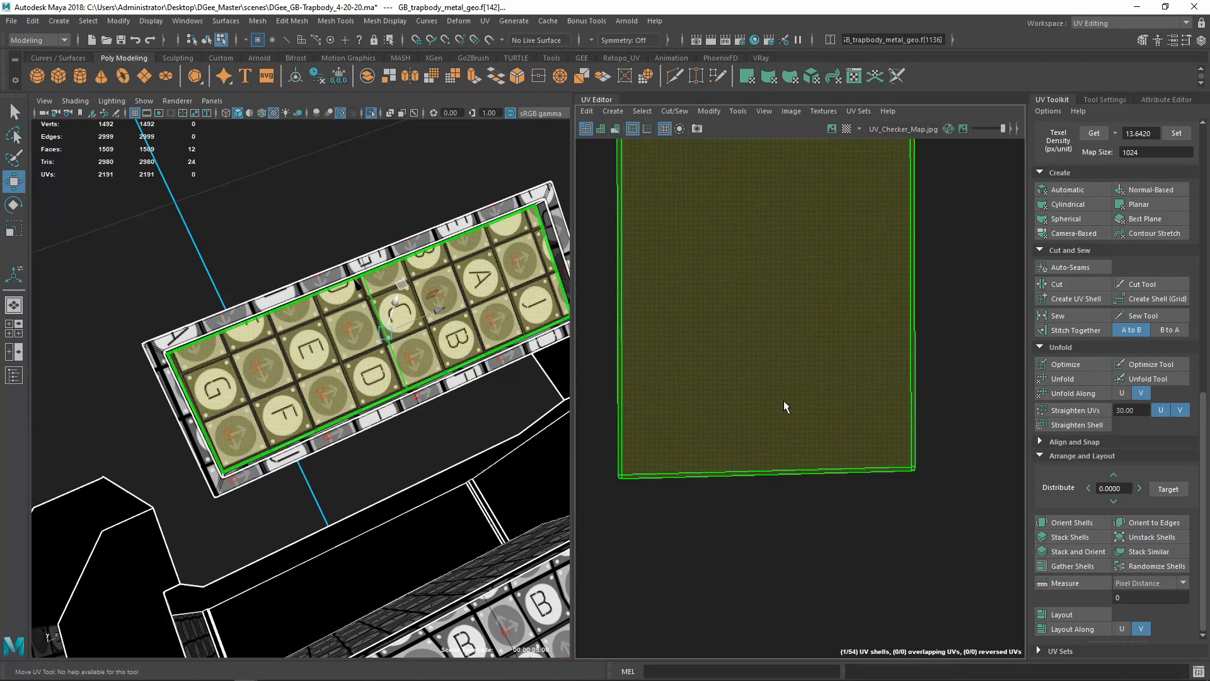
right_click_drag(784, 406, 888, 402)
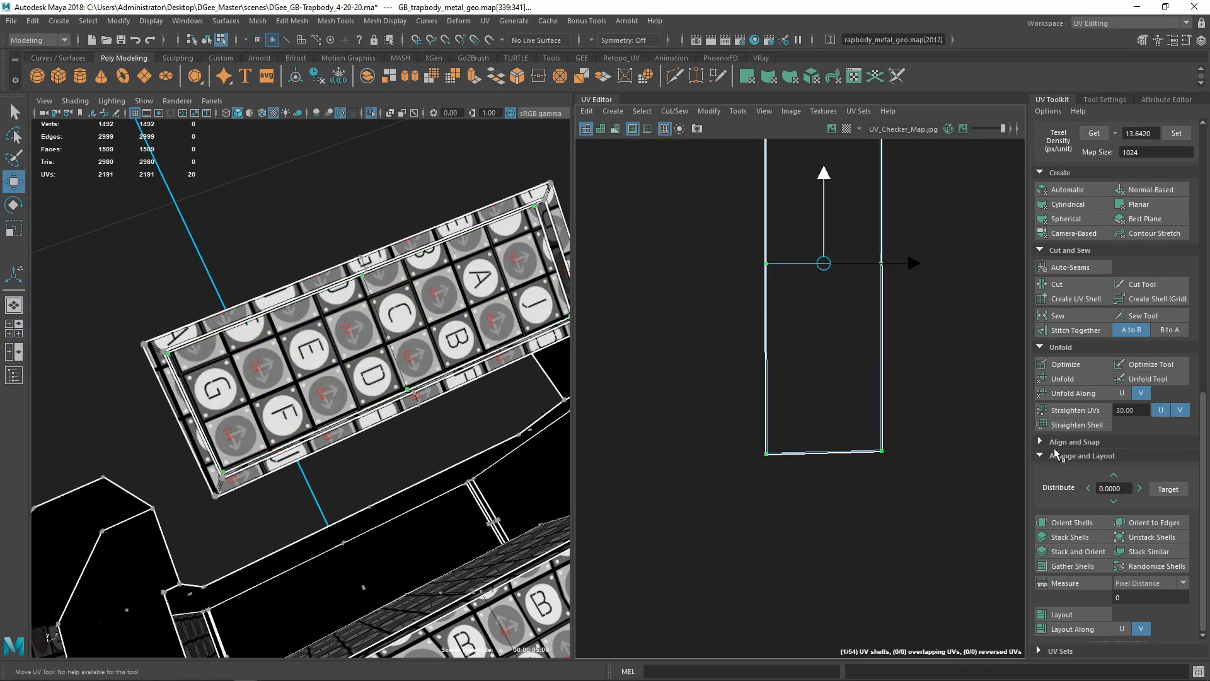
scroll(1065, 447, "up", 5)
left_click(1089, 577)
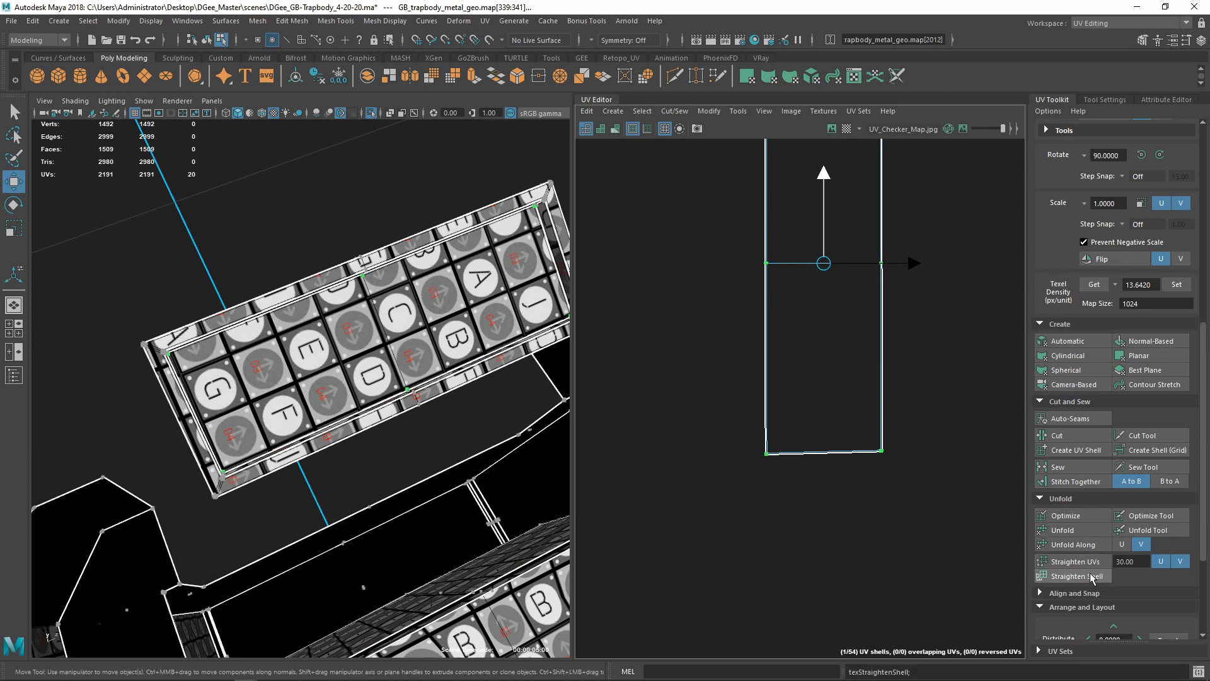
Move the inset panel's lower-right corner UVs down until the shell's bottom edge is horizontal
middle_click_drag(893, 422, 825, 441, "alt")
left_click_drag(826, 446, 875, 505)
scroll(875, 505, "up", 2)
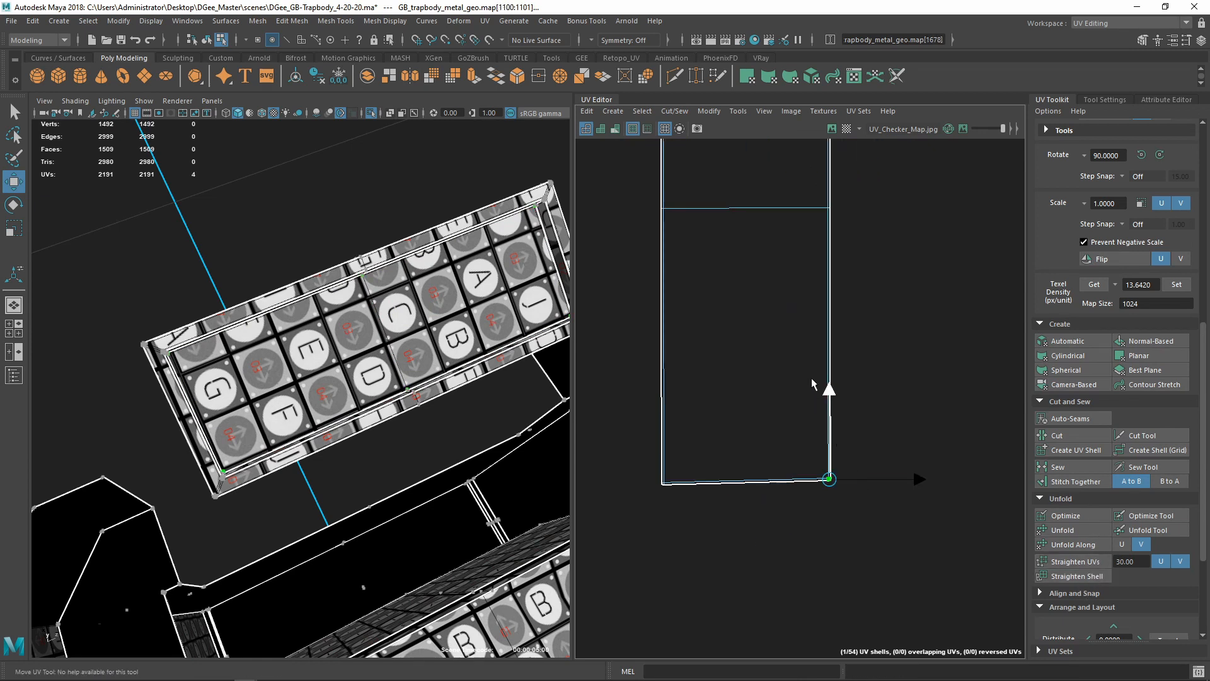
left_click_drag(832, 394, 835, 399)
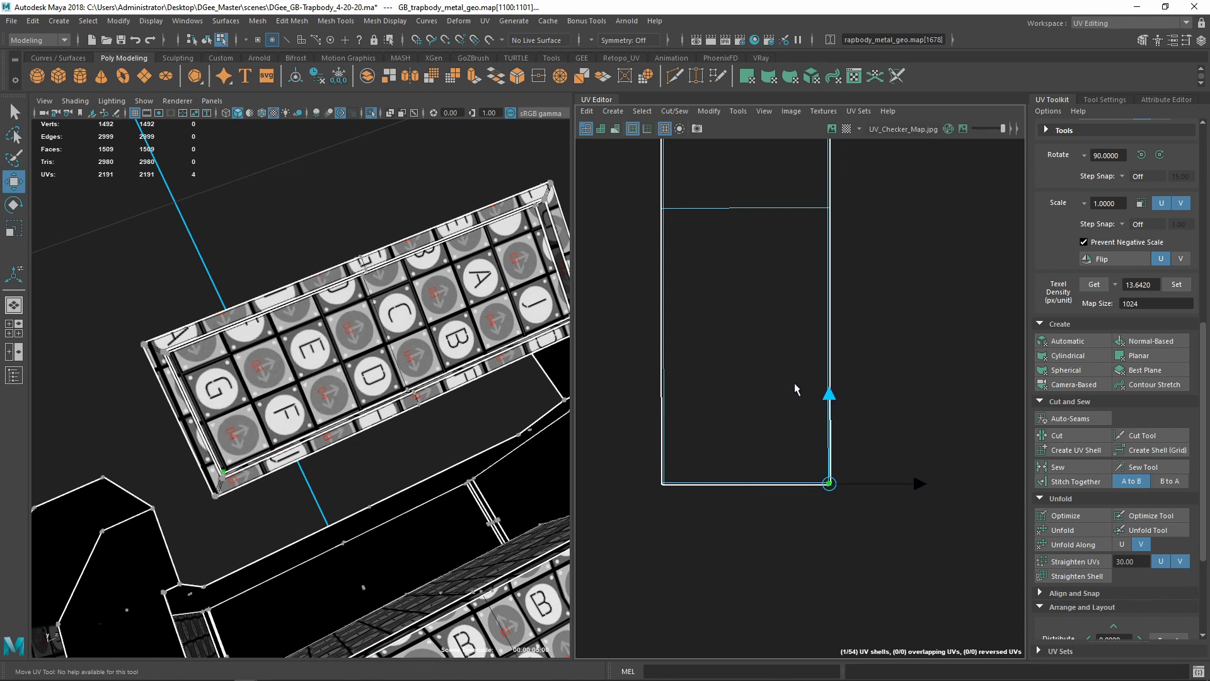
Move the inset panel's upper-right corner UVs up until the shell's top edge is horizontal
scroll(796, 389, "down", 2)
middle_click_drag(795, 389, 802, 542, "alt")
left_click_drag(823, 350, 850, 370)
scroll(849, 370, "up", 2)
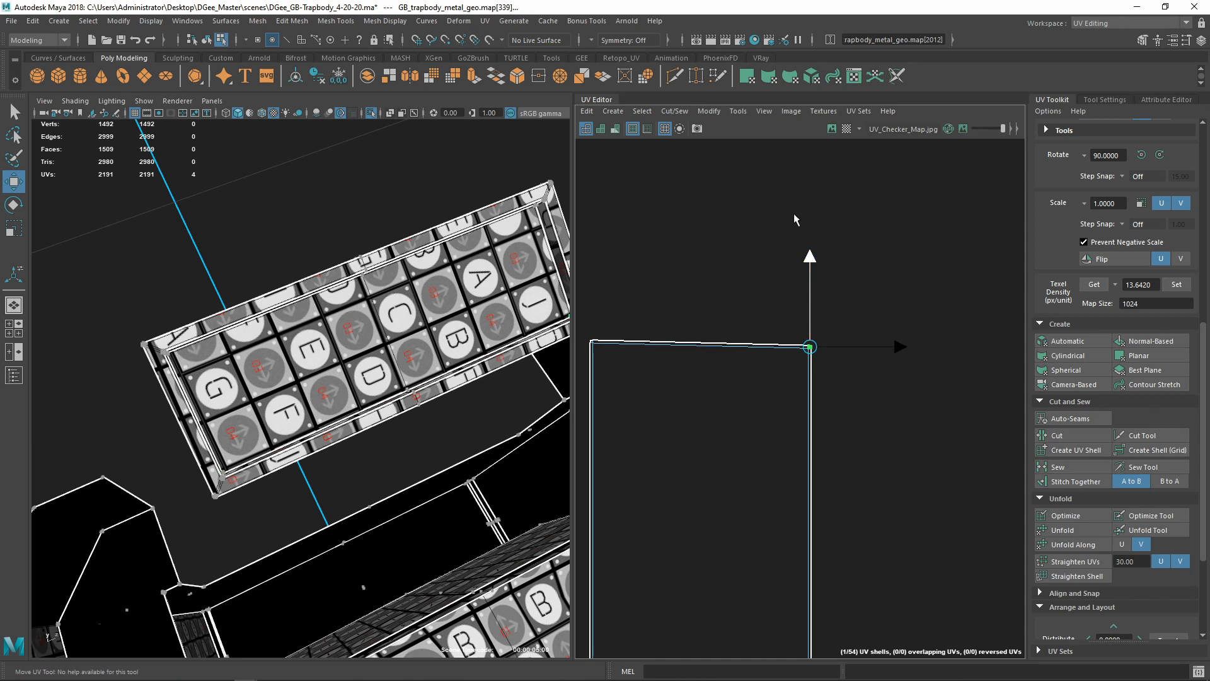
left_click_drag(810, 258, 816, 254)
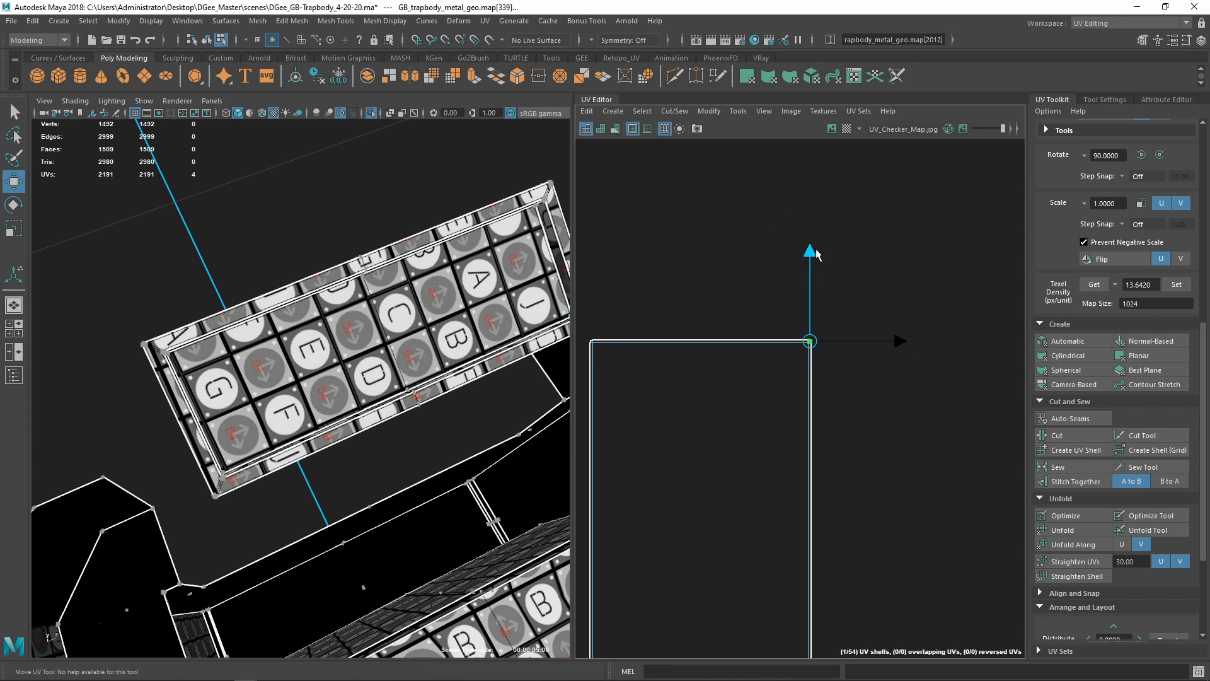
Select the straightened inset panel shell and place it closer to the finished shells in tile U2V2
right_click_drag(816, 254, 800, 270, "alt")
left_click_drag(441, 403, 365, 378, "alt")
right_click_drag(365, 378, 303, 372, "alt")
right_click_drag(666, 413, 497, 319, "alt")
scroll(832, 349, "down", 5)
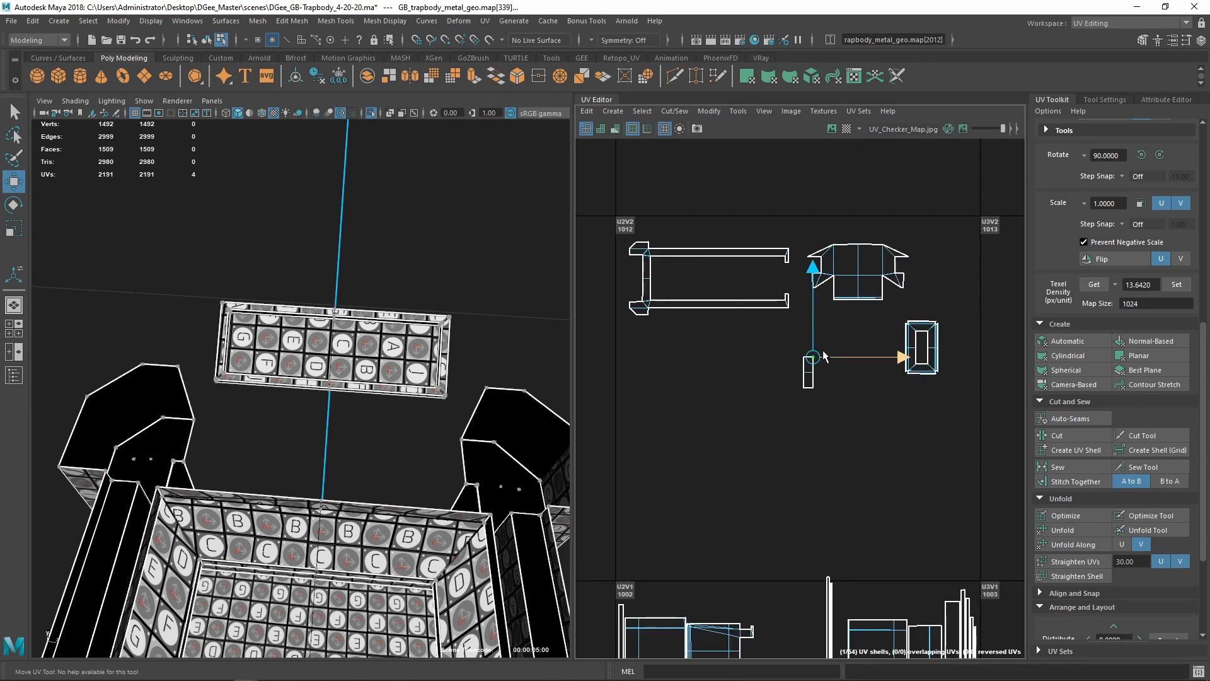
right_click_drag(824, 357, 750, 337)
left_click_drag(795, 348, 846, 333)
Select the shells remaining in tile U2V1 and isolate them in the viewport to hide the finished inset panel
scroll(780, 387, "down", 5)
middle_click_drag(835, 427, 728, 337, "alt")
scroll(813, 372, "down", 1)
left_click_drag(862, 530, 863, 531)
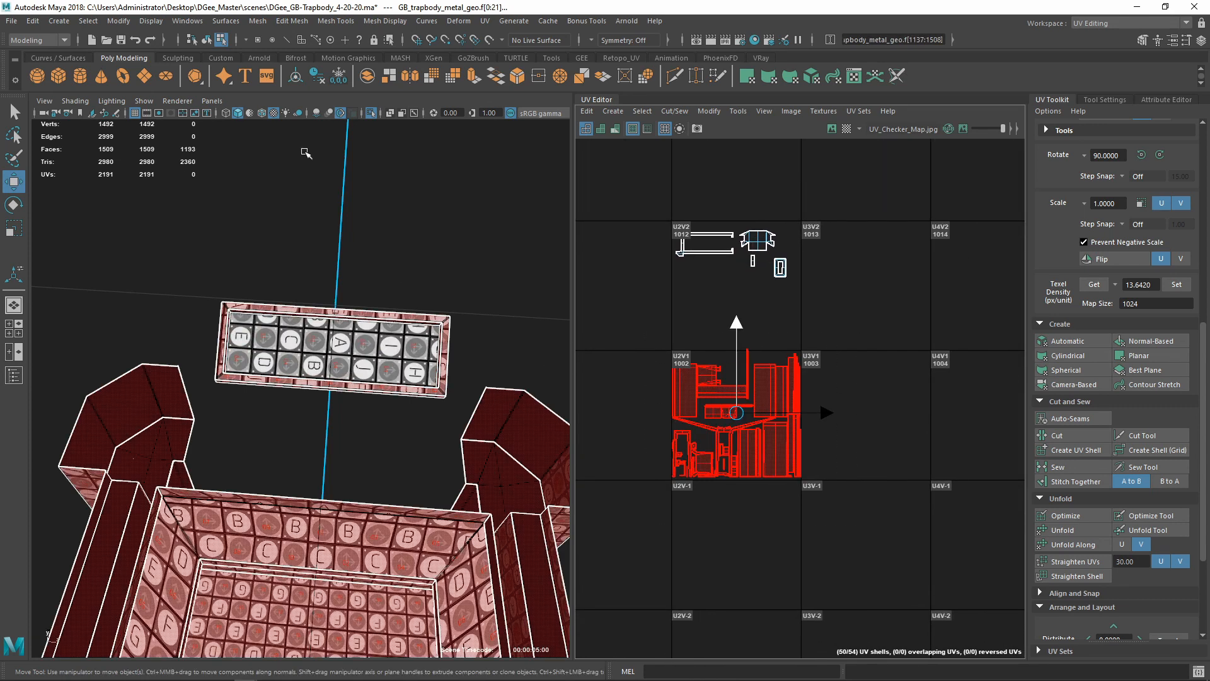
left_click(372, 116)
Select the nine shells of the rim around the lid's inset opening and move them out to tile U3V2 (1013)
left_click_drag(421, 309, 504, 444, "alt")
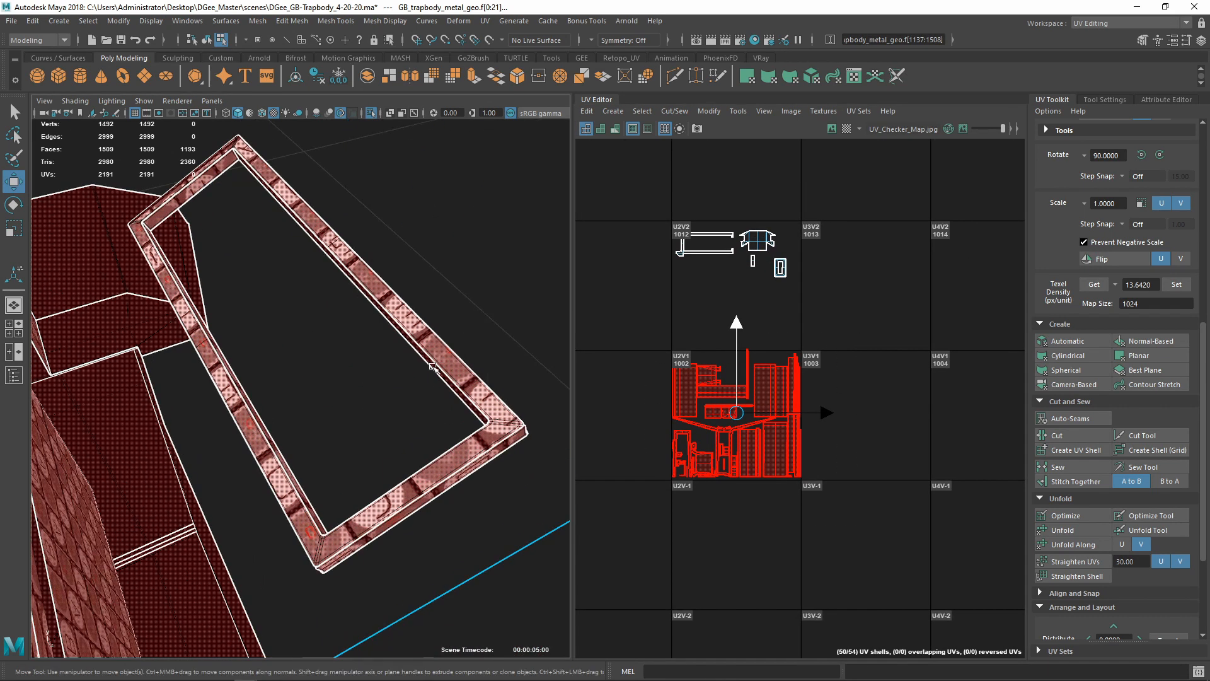
middle_click_drag(504, 444, 441, 429, "alt")
scroll(441, 429, "up", 5)
scroll(441, 429, "down", 5)
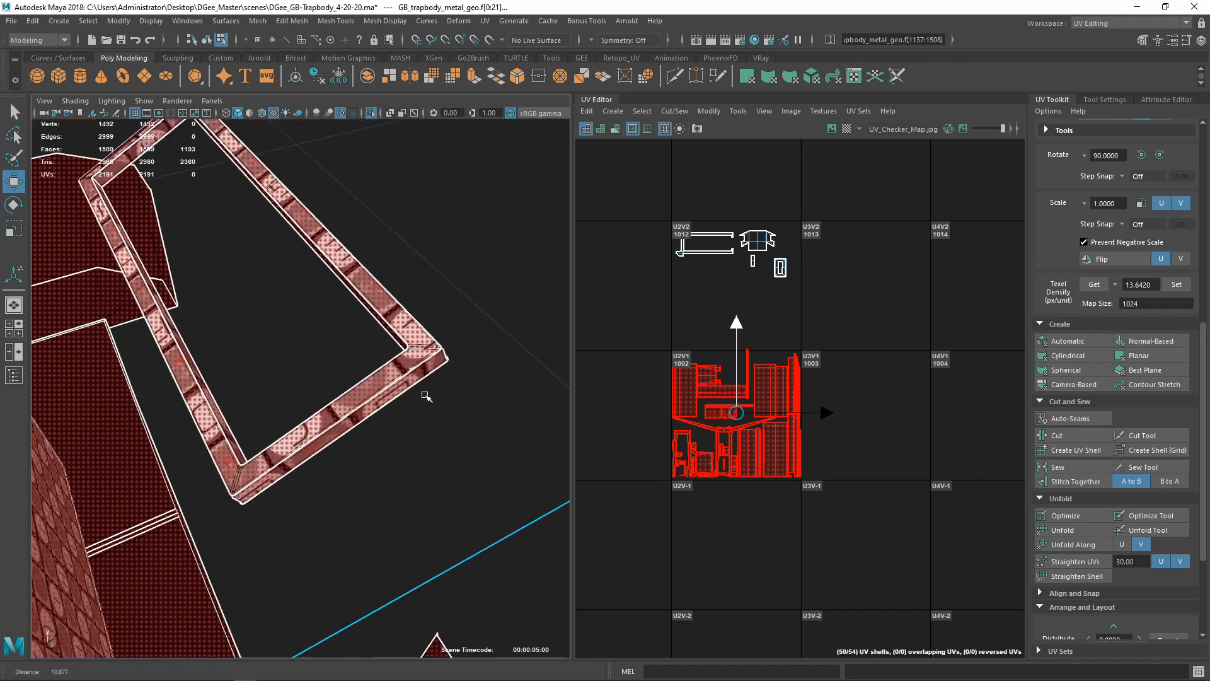
left_click_drag(459, 388, 464, 340, "alt")
scroll(556, 360, "down", 3)
left_click_drag(733, 459, 811, 434)
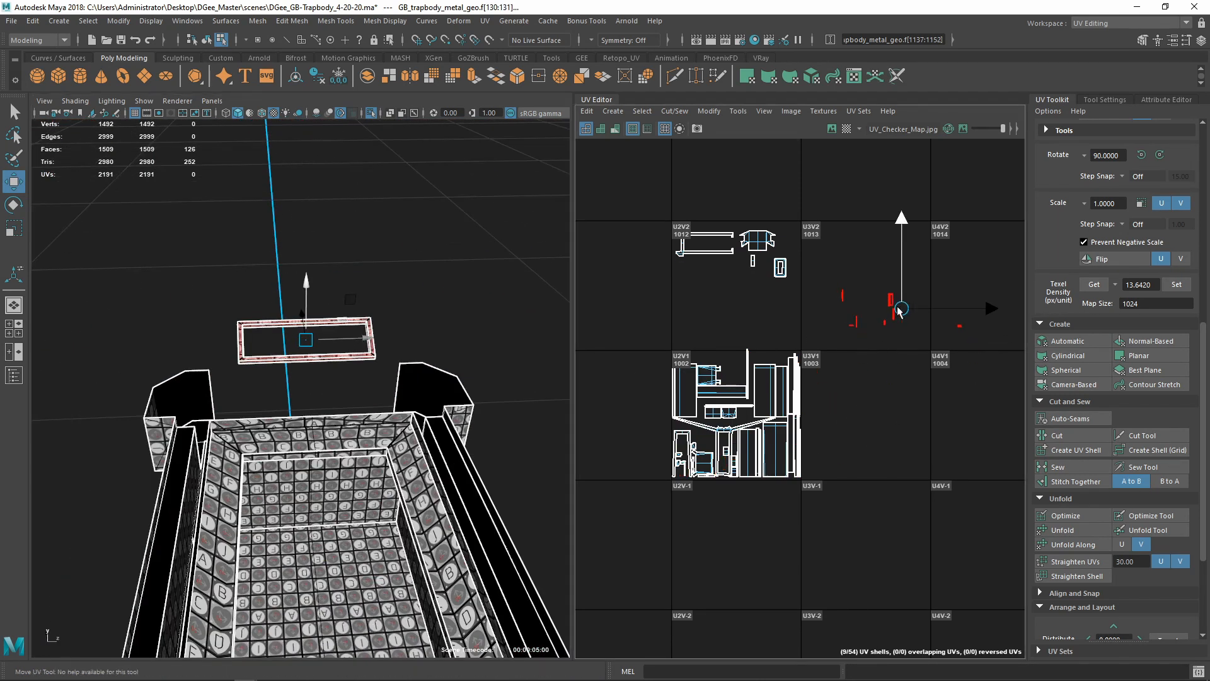
Select the rim's rectangular ring shell, then unfold and optimize it
scroll(900, 312, "up", 15)
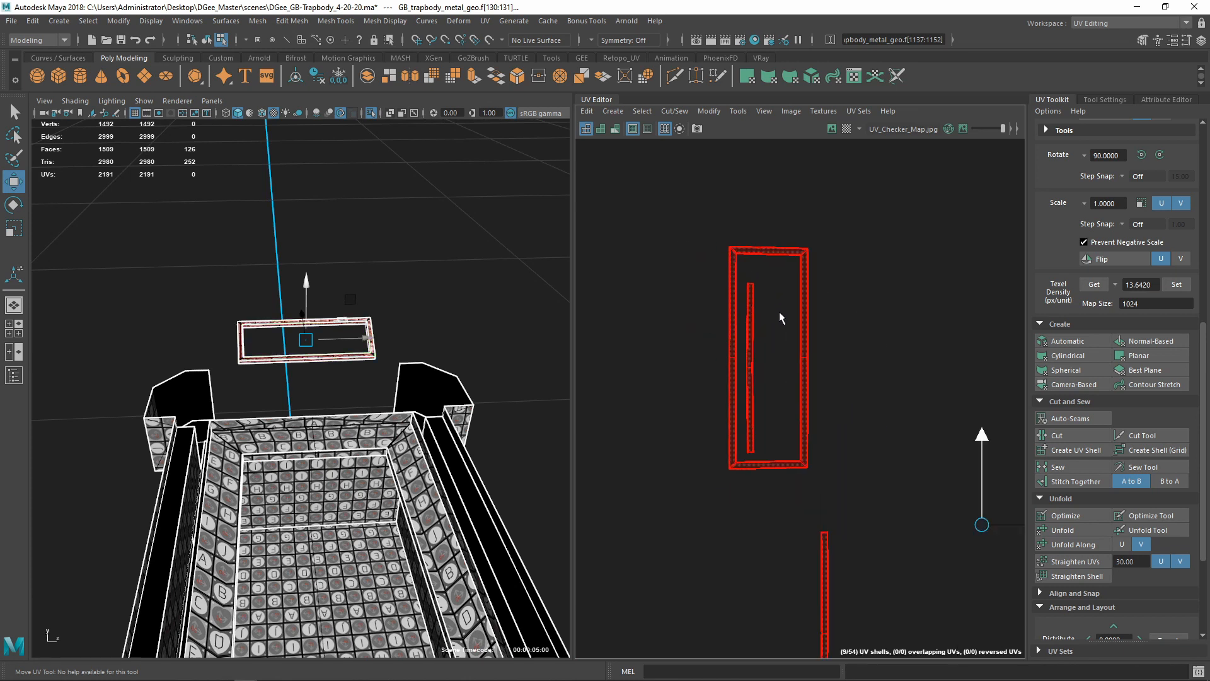
scroll(779, 311, "up", 2)
middle_click_drag(781, 312, 794, 379, "alt")
right_click_drag(833, 330, 911, 314)
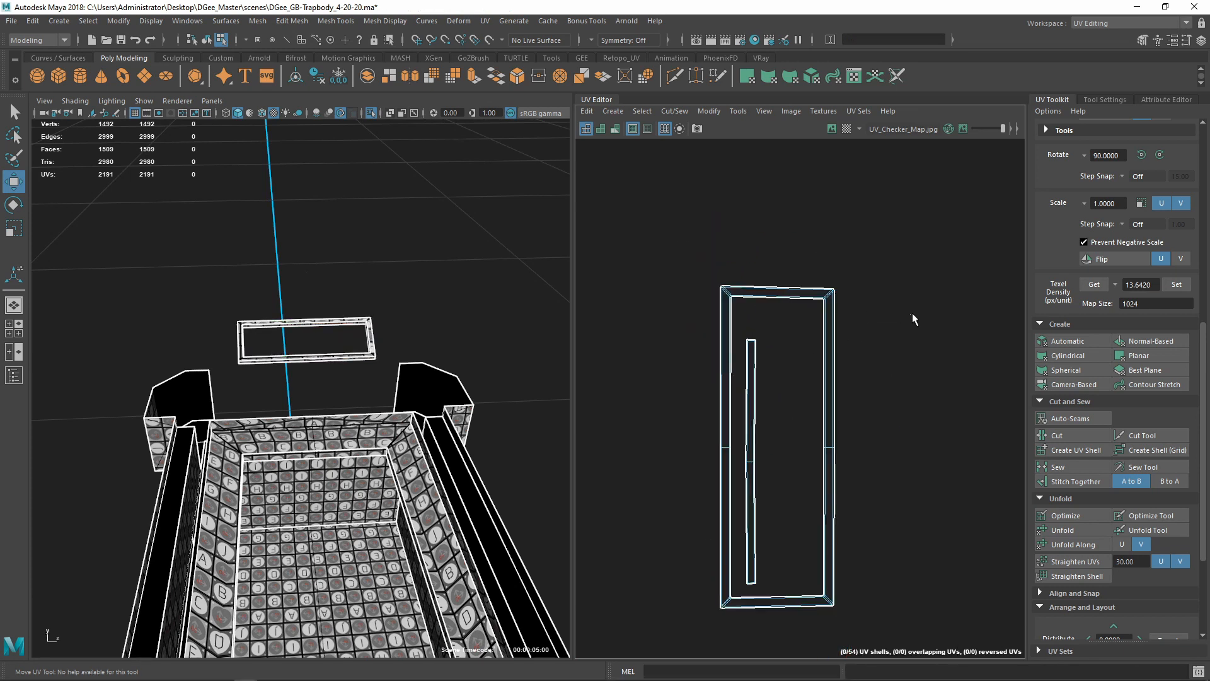
left_click(807, 292)
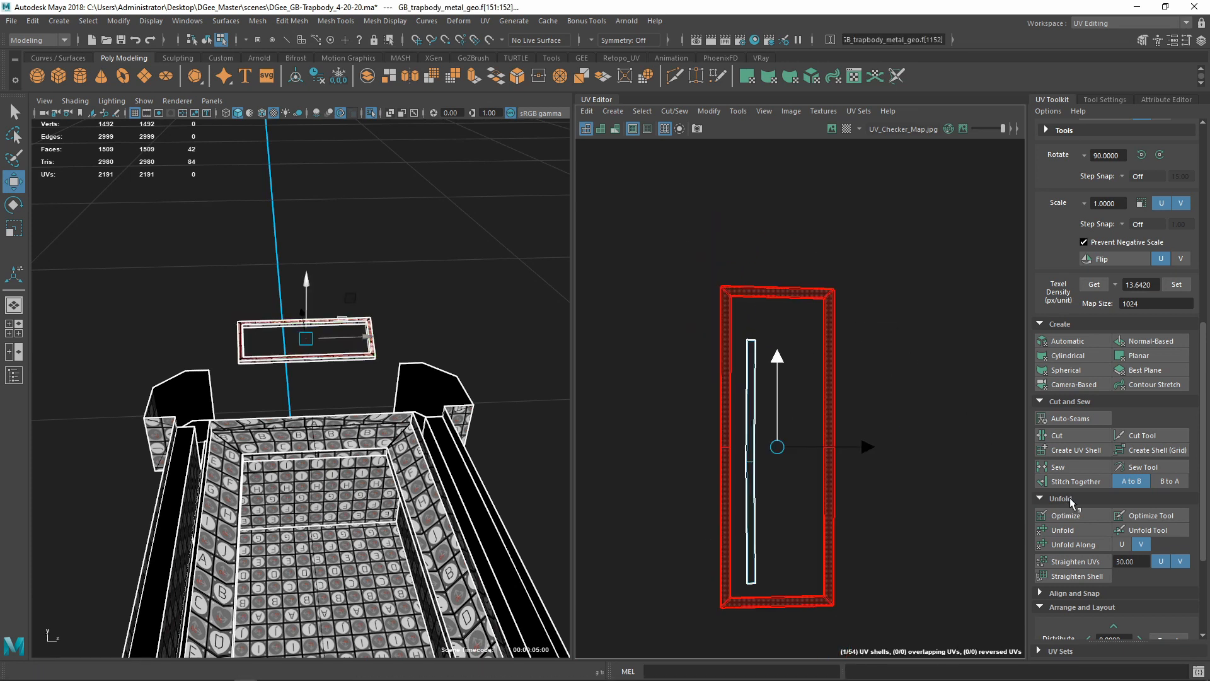
left_click(1073, 529)
left_click(1068, 516)
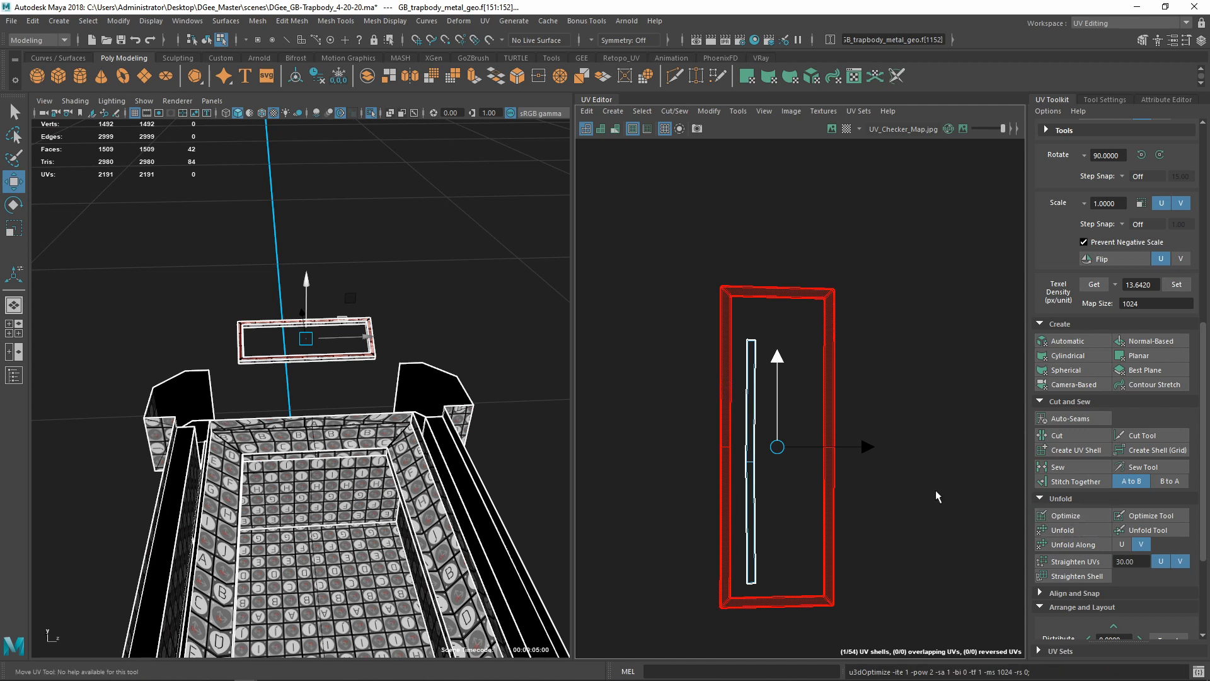
Select the ring shell's upper-right corner UVs and move them up until its top border is horizontal
right_click_drag(823, 354, 762, 347)
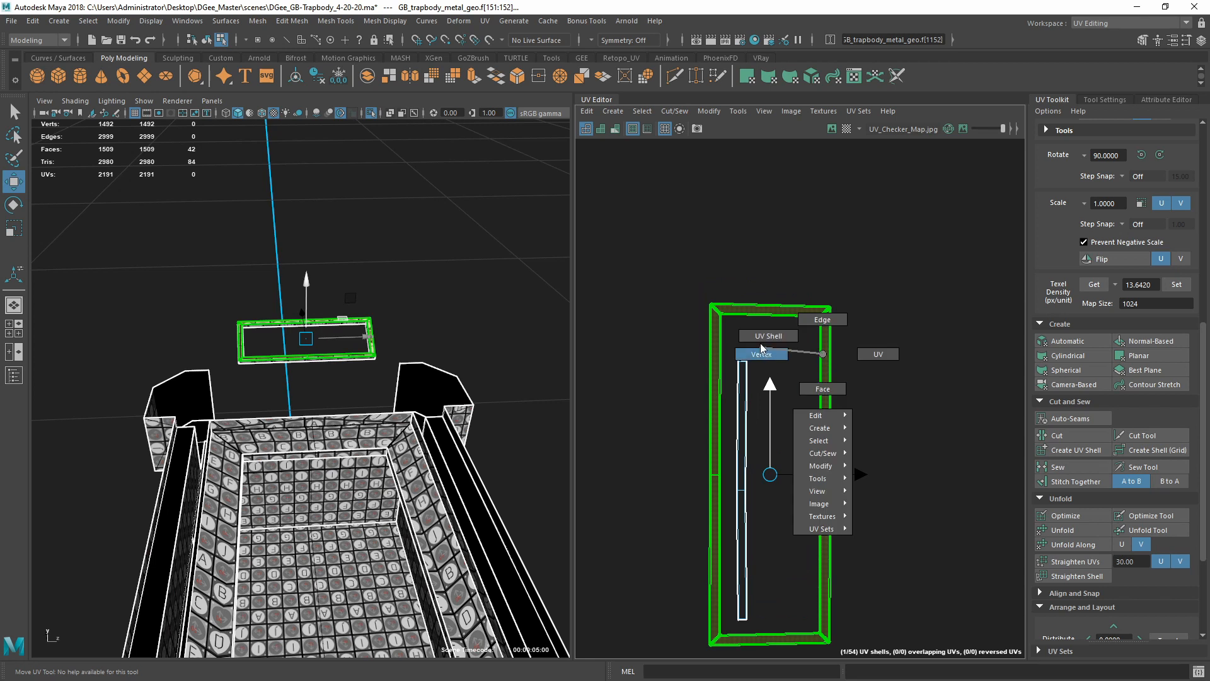
right_click_drag(870, 348, 874, 352)
scroll(860, 360, "up", 5)
left_click_drag(743, 220, 837, 295)
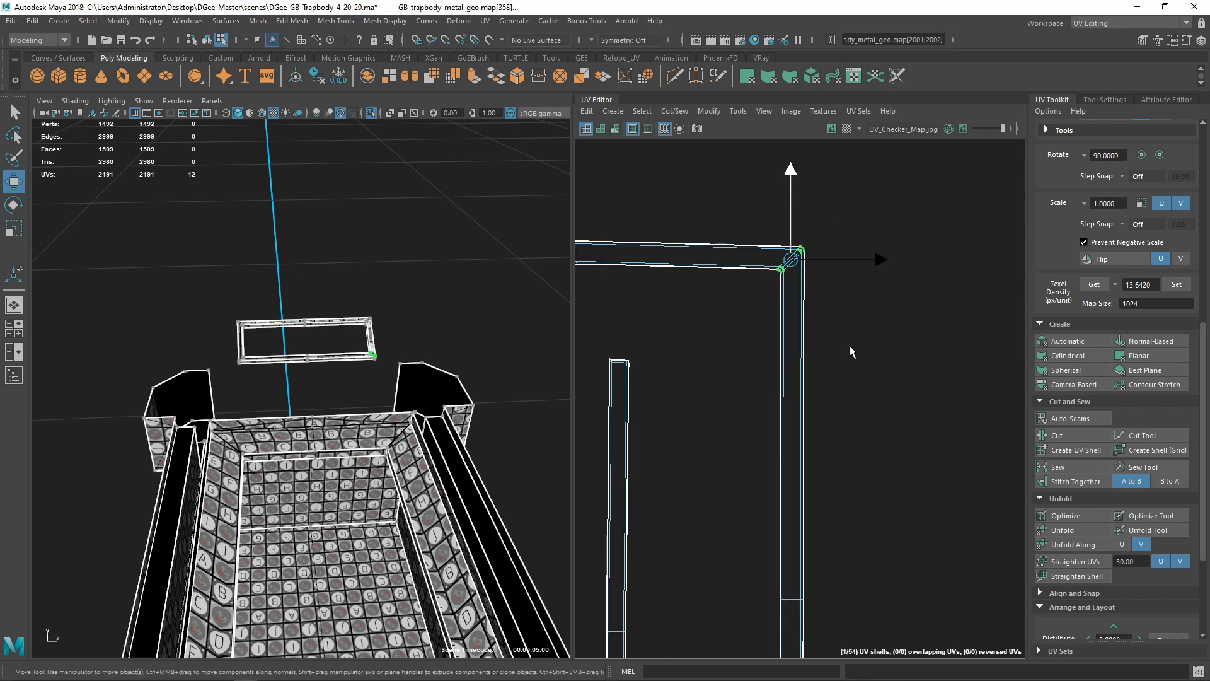
middle_click_drag(849, 346, 979, 433, "alt")
scroll(978, 431, "down", 1)
left_click_drag(928, 267, 934, 262)
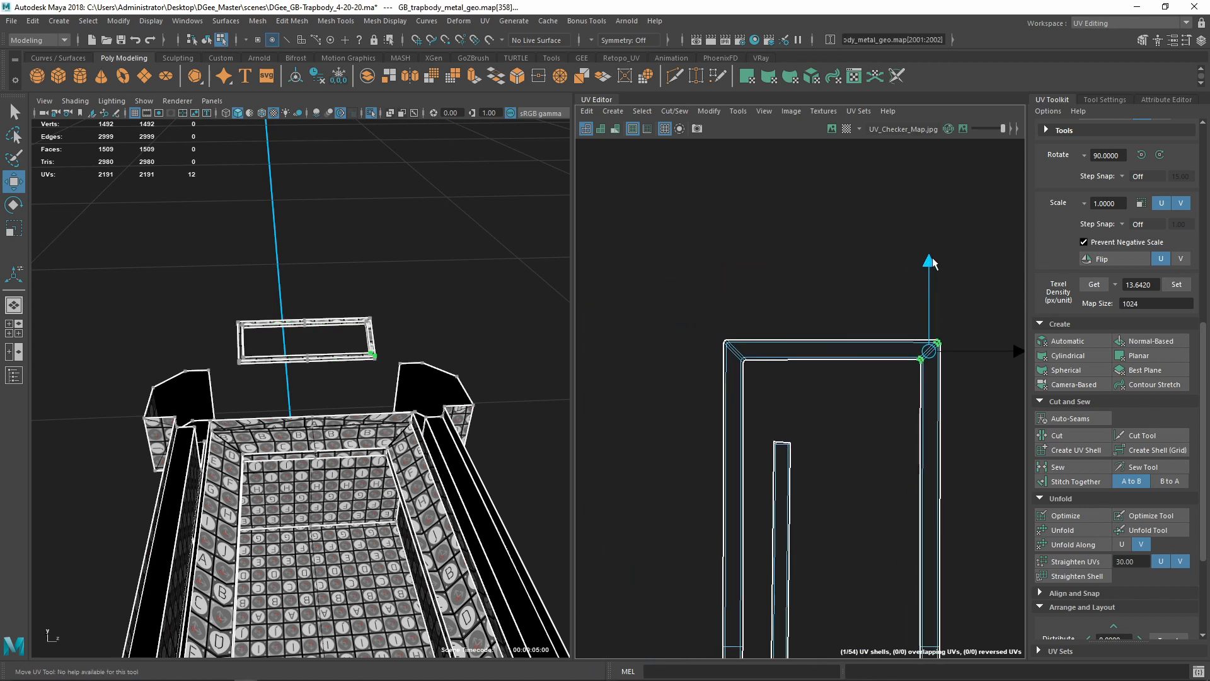
Select the ring shell's lower-right corner UVs
scroll(925, 285, "down", 3)
scroll(836, 455, "up", 3)
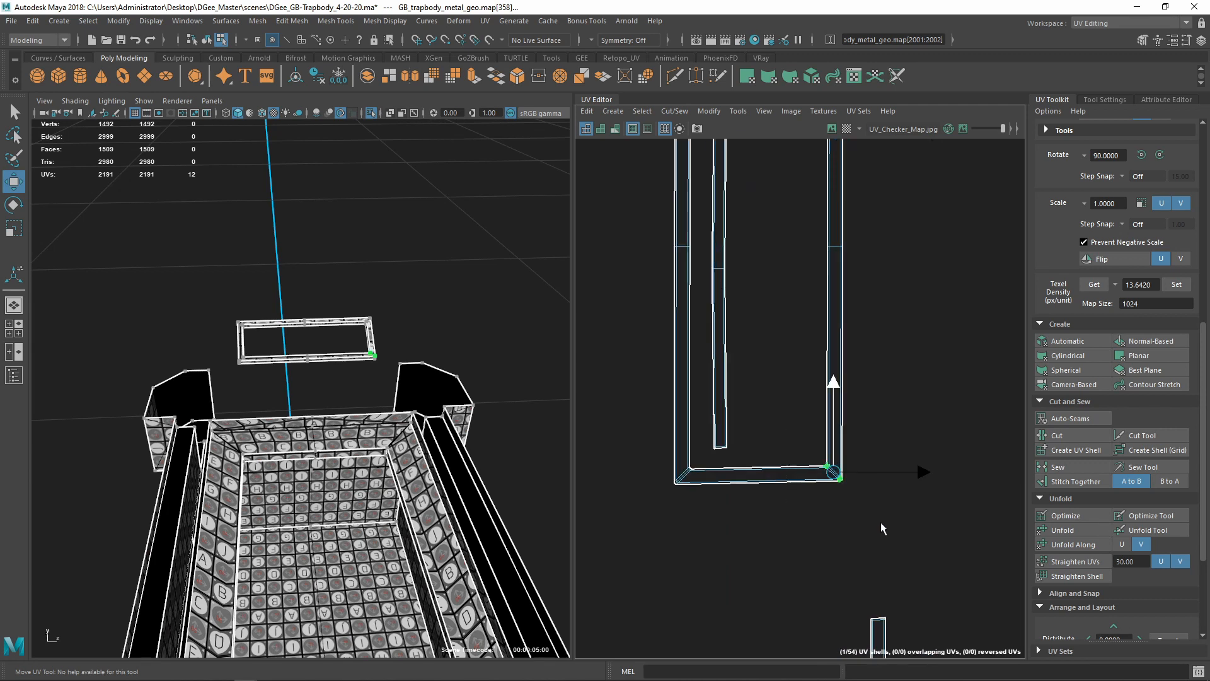
Lower the corner UVs at the frame shell's lower right corner so the frame's bottom edge runs level
left_click_drag(835, 379, 836, 382)
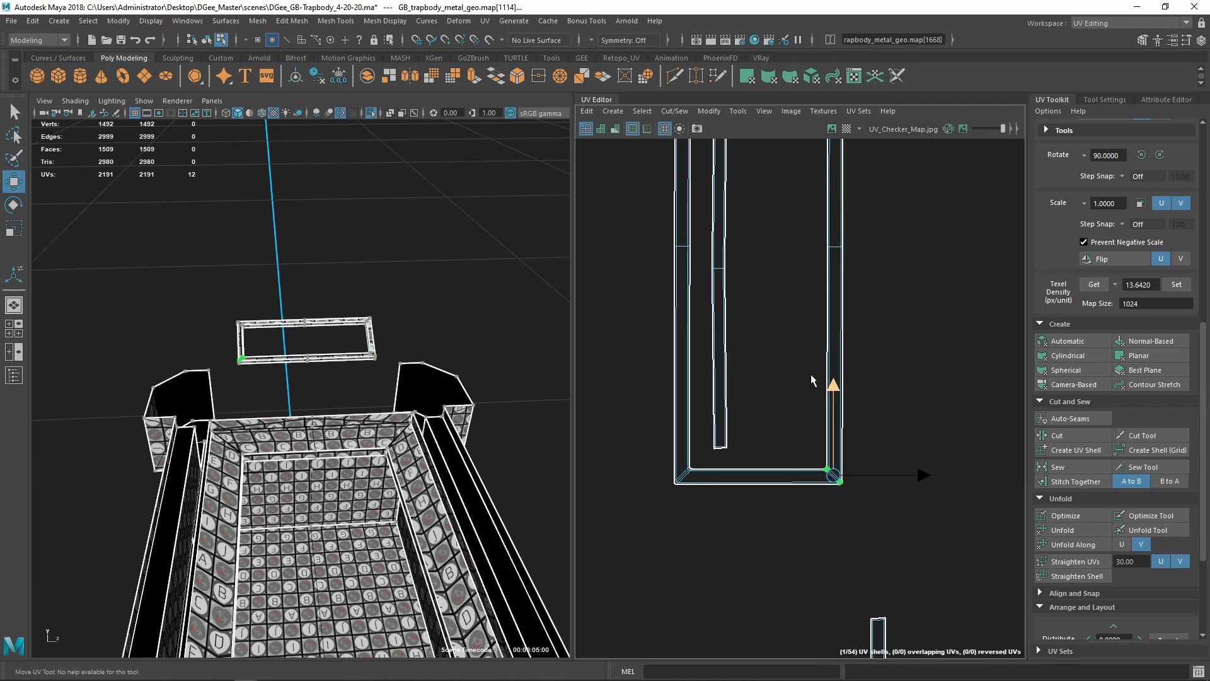
scroll(815, 506, "down", 1)
scroll(788, 389, "up", 3)
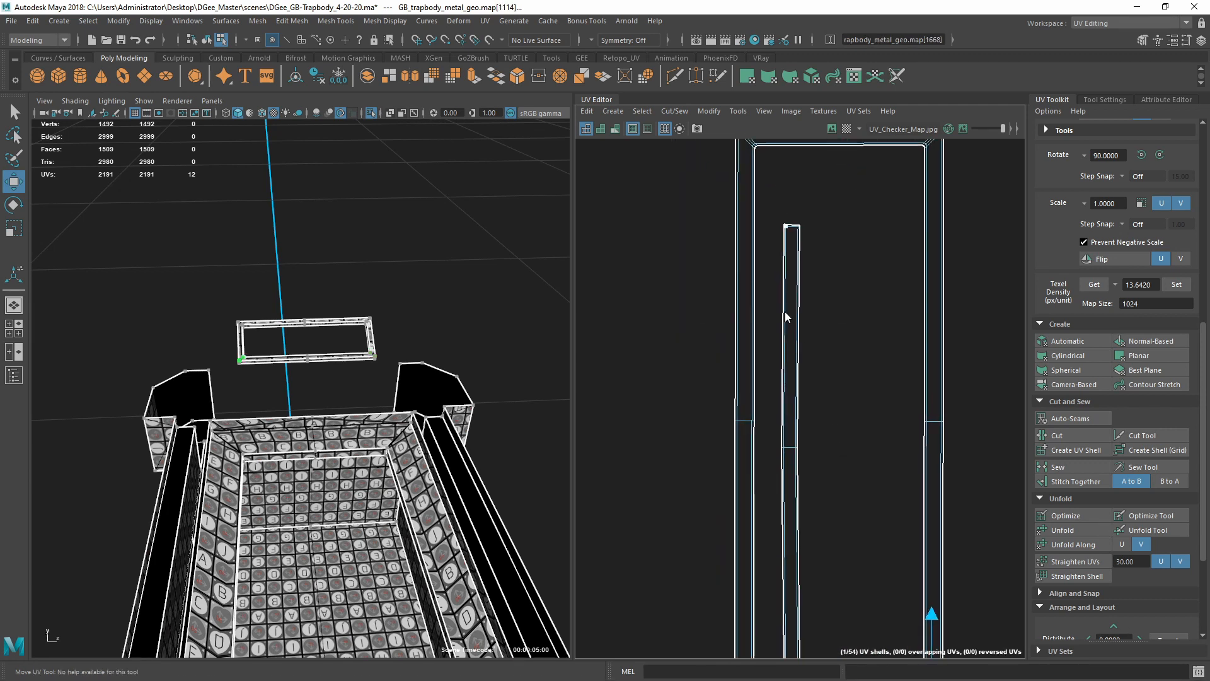
Straighten the UVs of the narrow strip shell lying inside the frame shell
right_click_drag(785, 311, 718, 294)
left_click(795, 334)
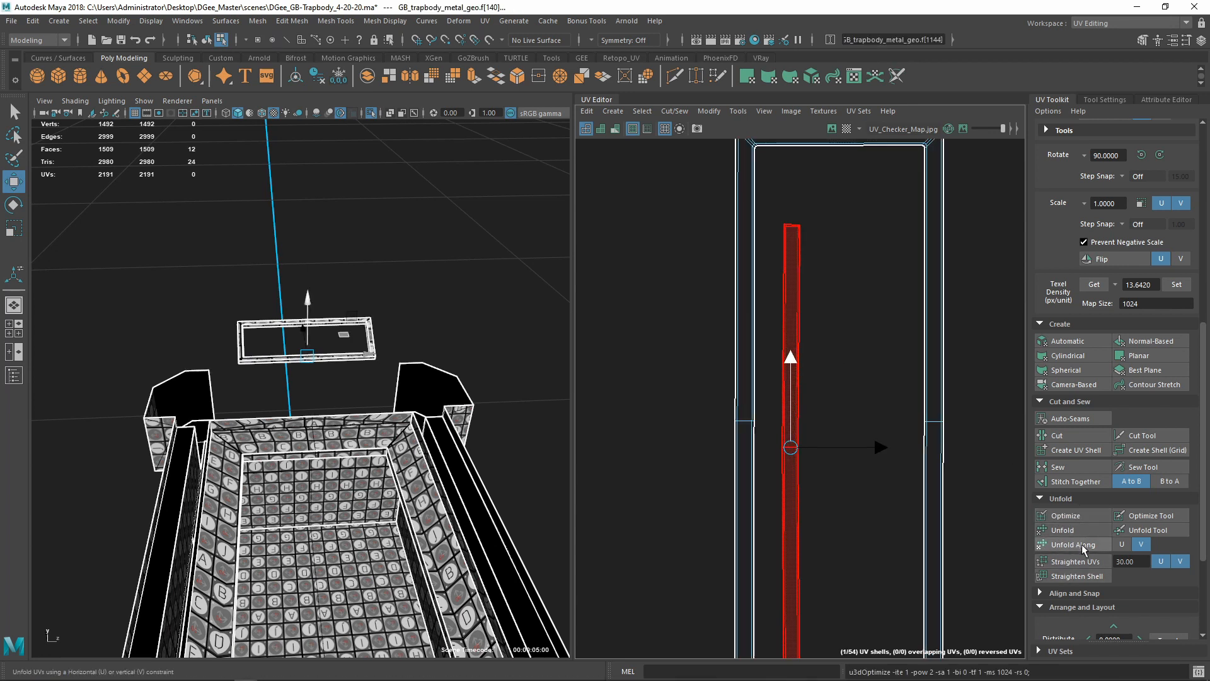
left_click(1084, 561)
scroll(809, 179, "up", 3)
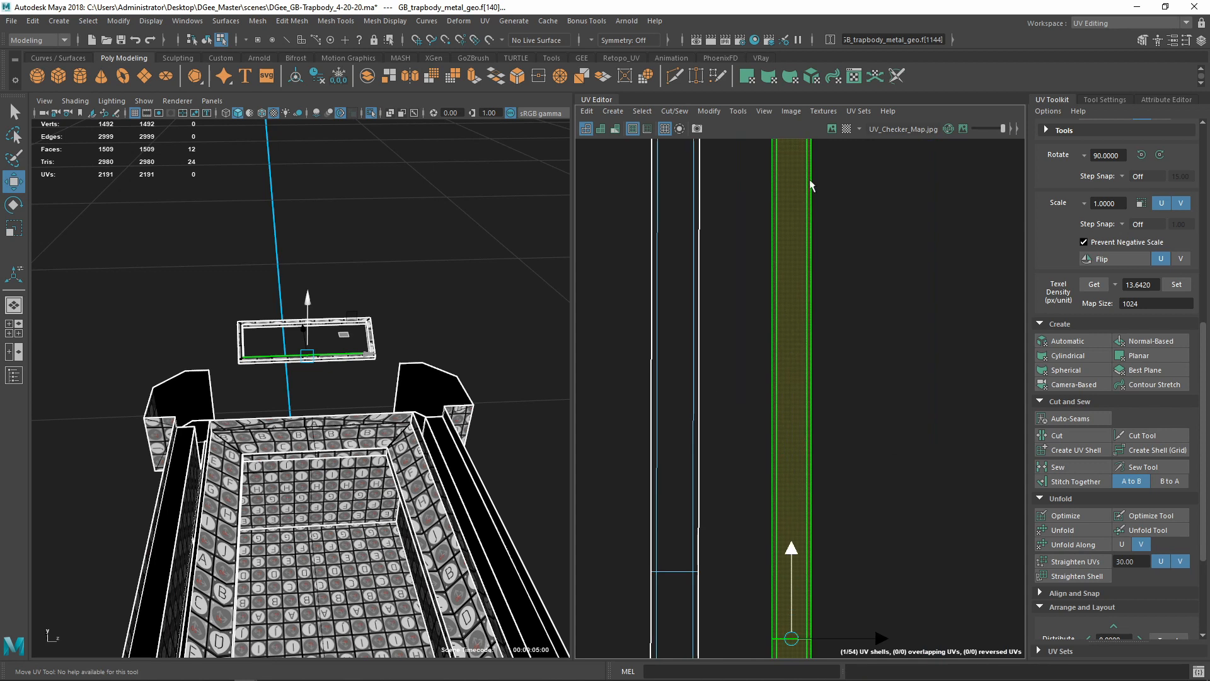
scroll(843, 366, "down", 4)
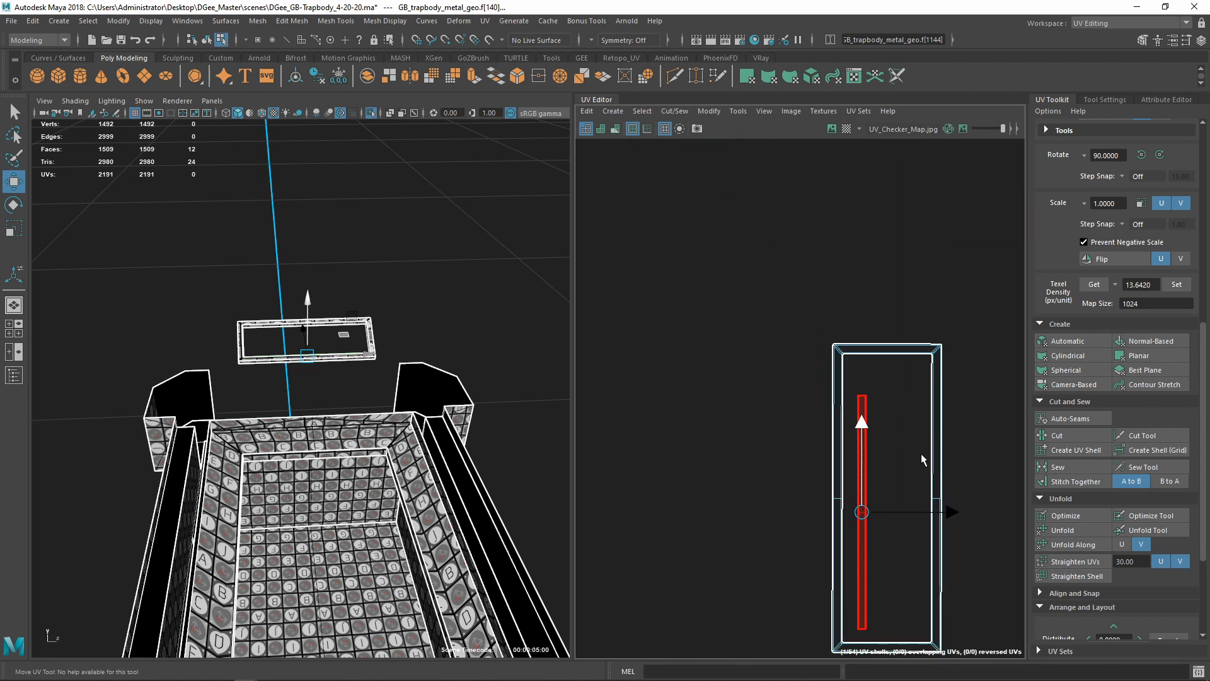
scroll(849, 419, "down", 3)
Straighten the UVs of the long narrow strip shell below the frame shell
scroll(823, 444, "up", 3)
left_click(818, 441)
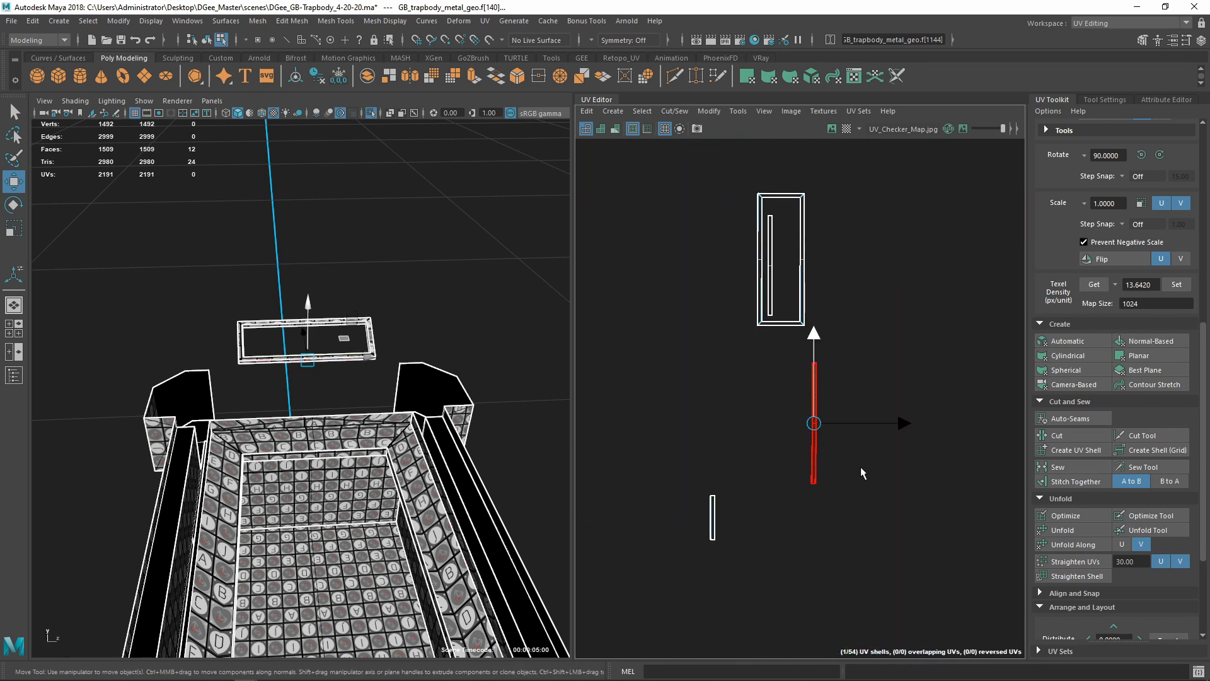
scroll(822, 436, "up", 8)
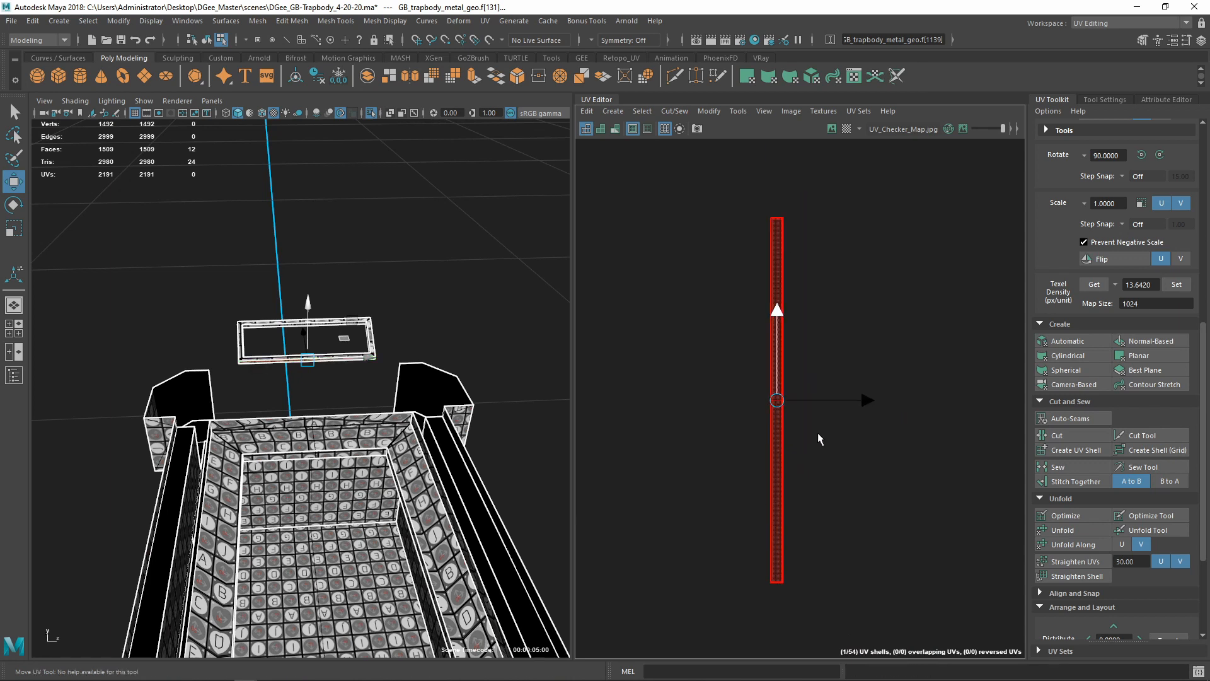
middle_click_drag(765, 502, 791, 312, "alt")
scroll(795, 423, "down", 2)
scroll(793, 425, "down", 3)
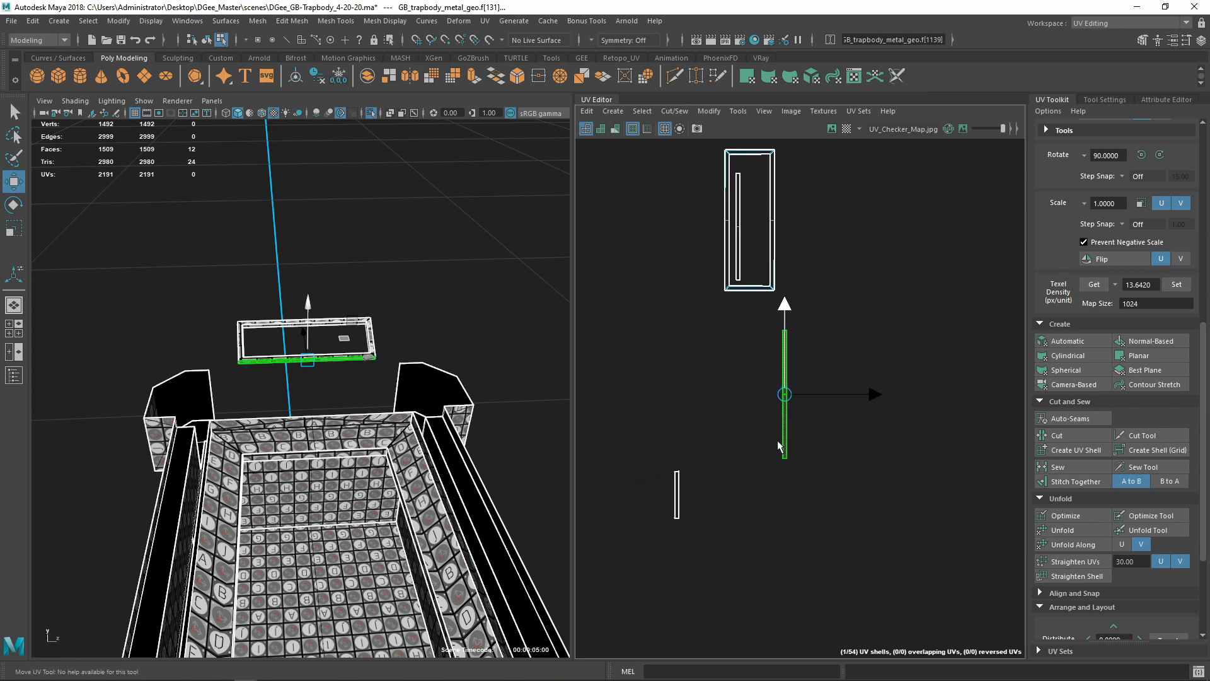
Straighten the UVs of the short strip shell below the frame and move it closer to the long strip
left_click(677, 492)
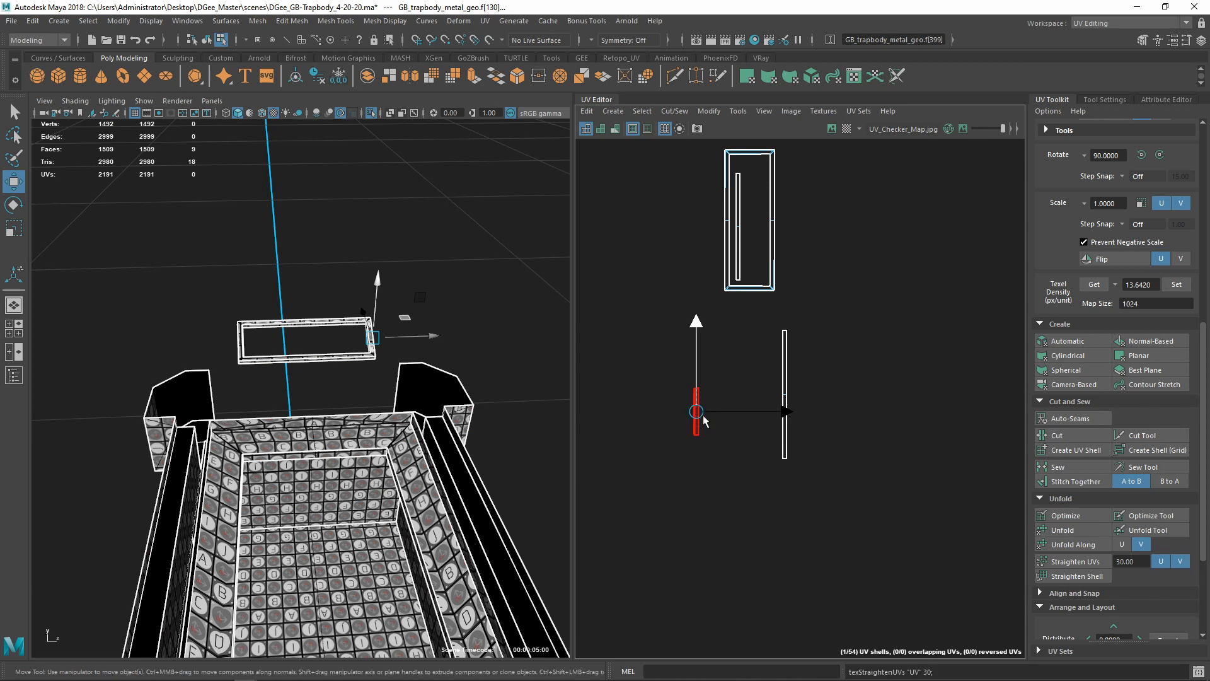
scroll(695, 411, "up", 8)
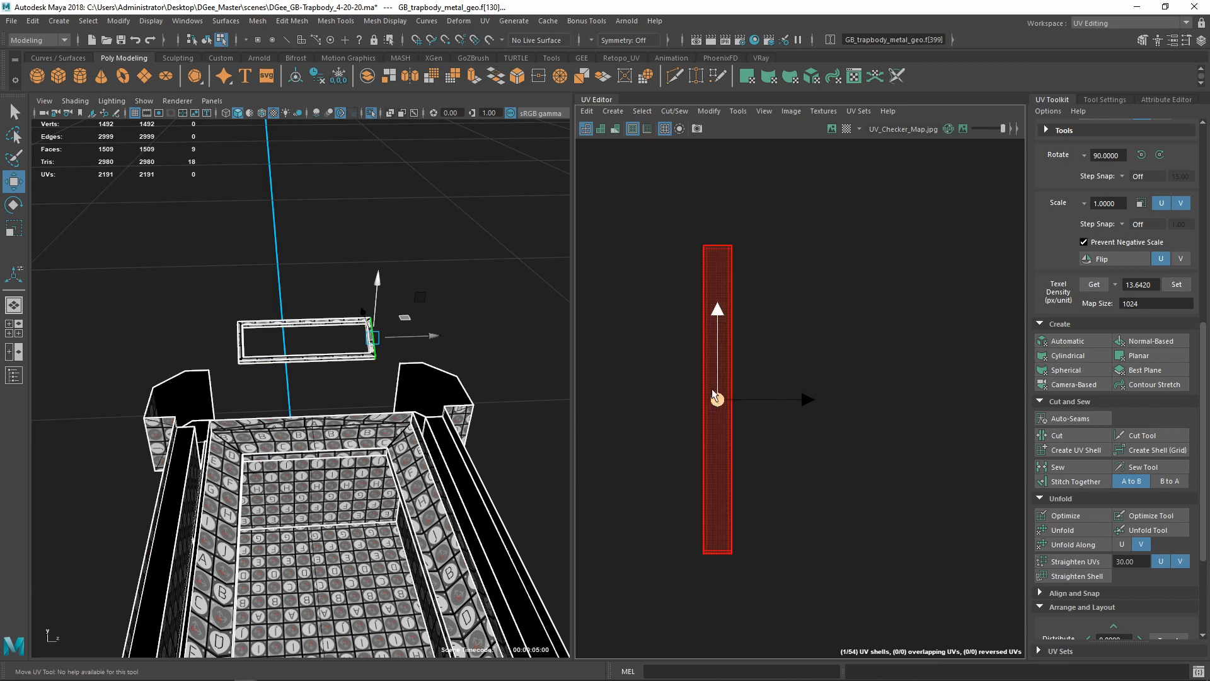
scroll(719, 416, "down", 8)
middle_click_drag(610, 427, 736, 411, "alt")
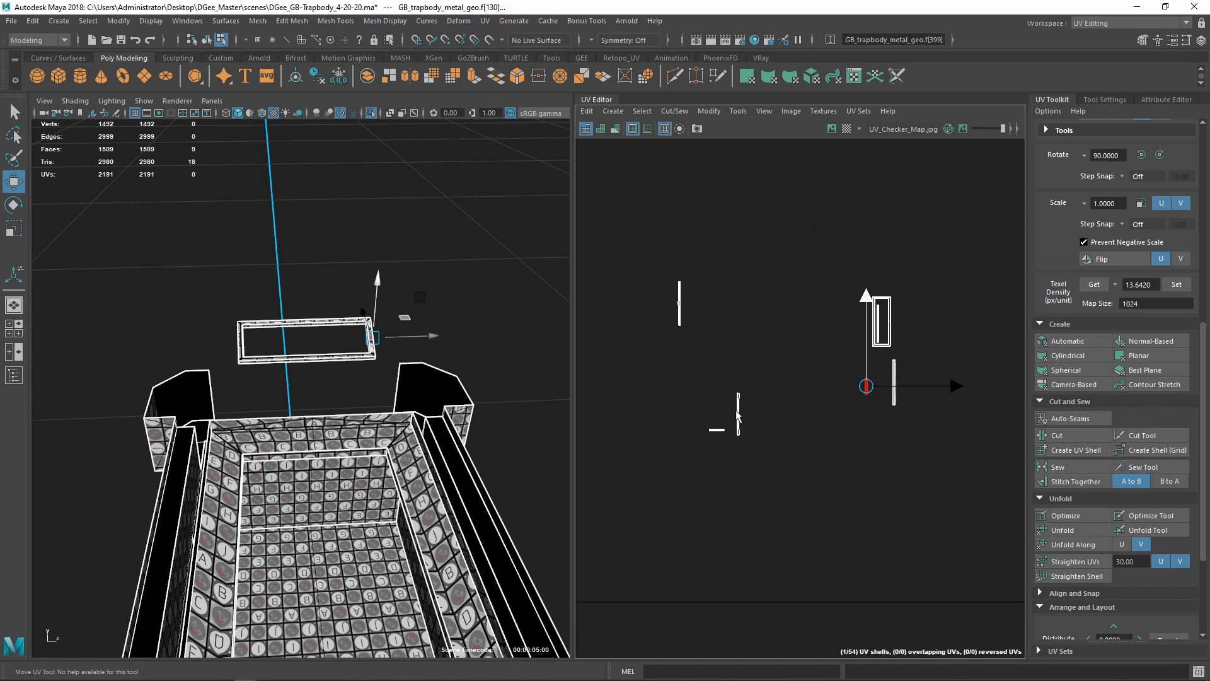
Move the three remaining strip shells to the other side of the frame shell and straighten their UVs
left_click_drag(651, 264, 775, 470)
scroll(763, 441, "down", 2)
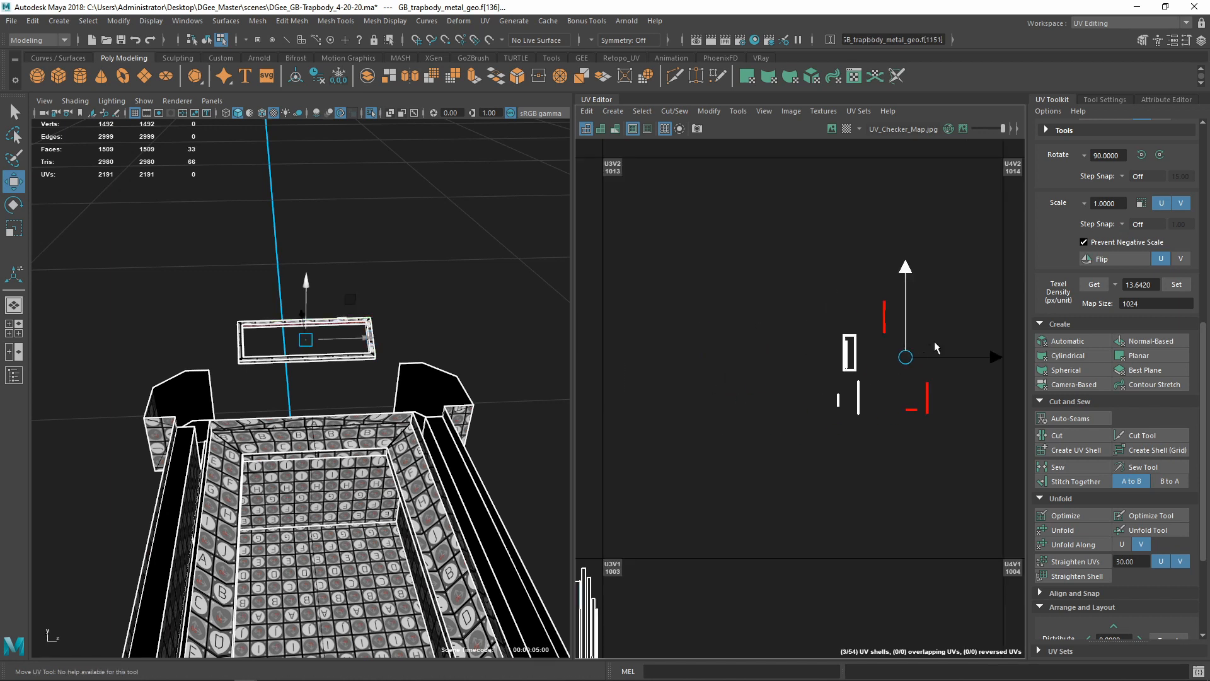
scroll(924, 368, "up", 3)
key("g")
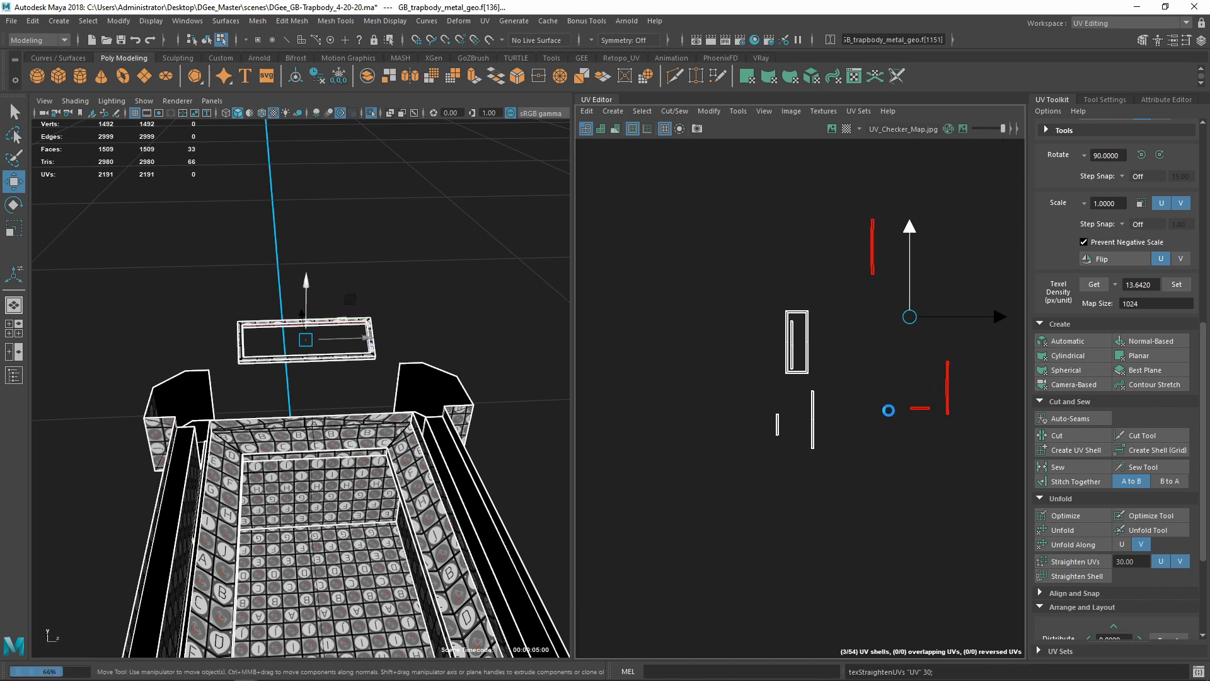
Arrange the three straightened strip shells individually close to the frame shell
left_click_drag(834, 285, 837, 344)
left_click_drag(942, 435, 824, 386)
left_click(947, 388)
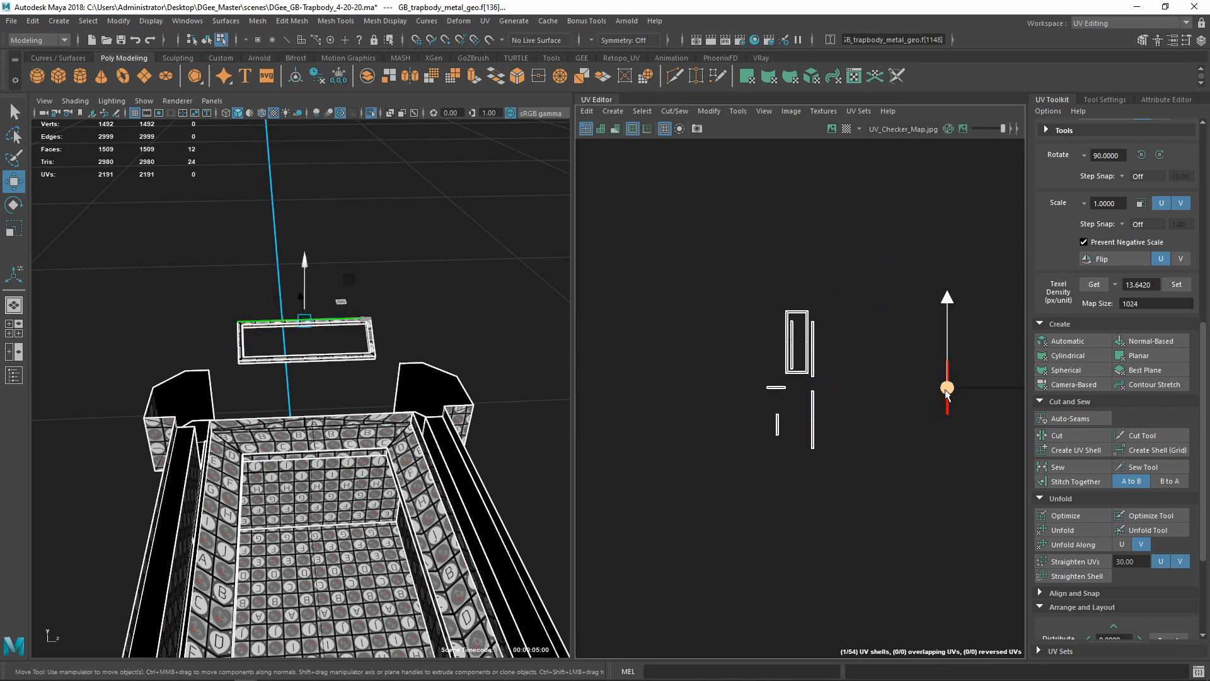
left_click_drag(948, 388, 846, 351)
Move and sew the matching strip shells onto the frame shell's two outer long edges
right_click_drag(767, 341, 868, 329, "alt")
middle_click_drag(867, 329, 804, 323, "alt")
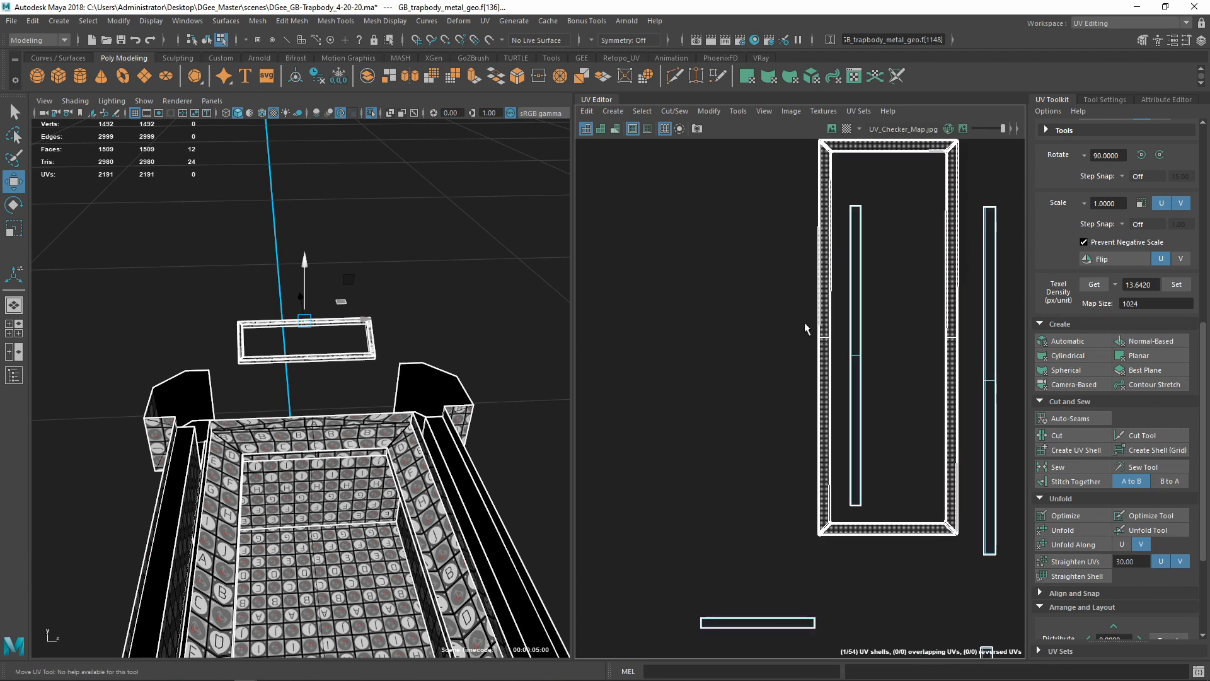
right_click_drag(775, 254, 777, 220)
middle_click_drag(802, 257, 740, 279, "alt")
left_click_drag(729, 282, 760, 395)
scroll(744, 390, "down", 3)
right_click_drag(866, 245, 861, 286, "shift")
scroll(788, 344, "up", 5)
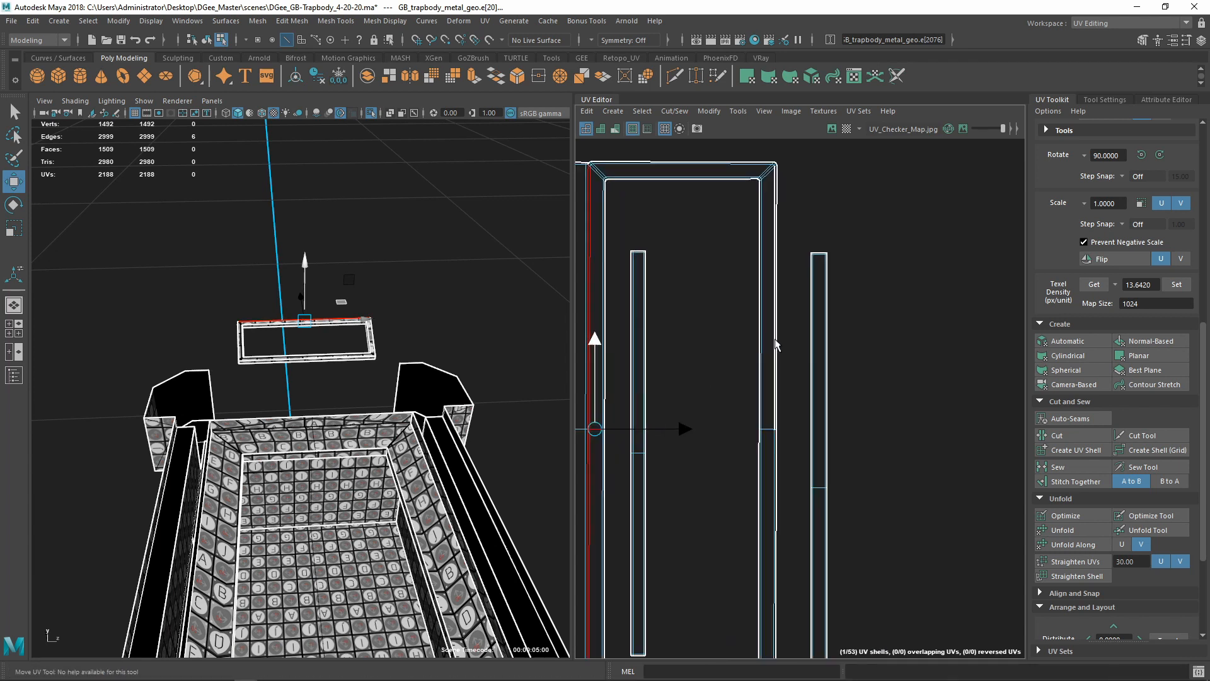
left_click_drag(794, 330, 771, 465)
key("g")
scroll(782, 428, "down", 5)
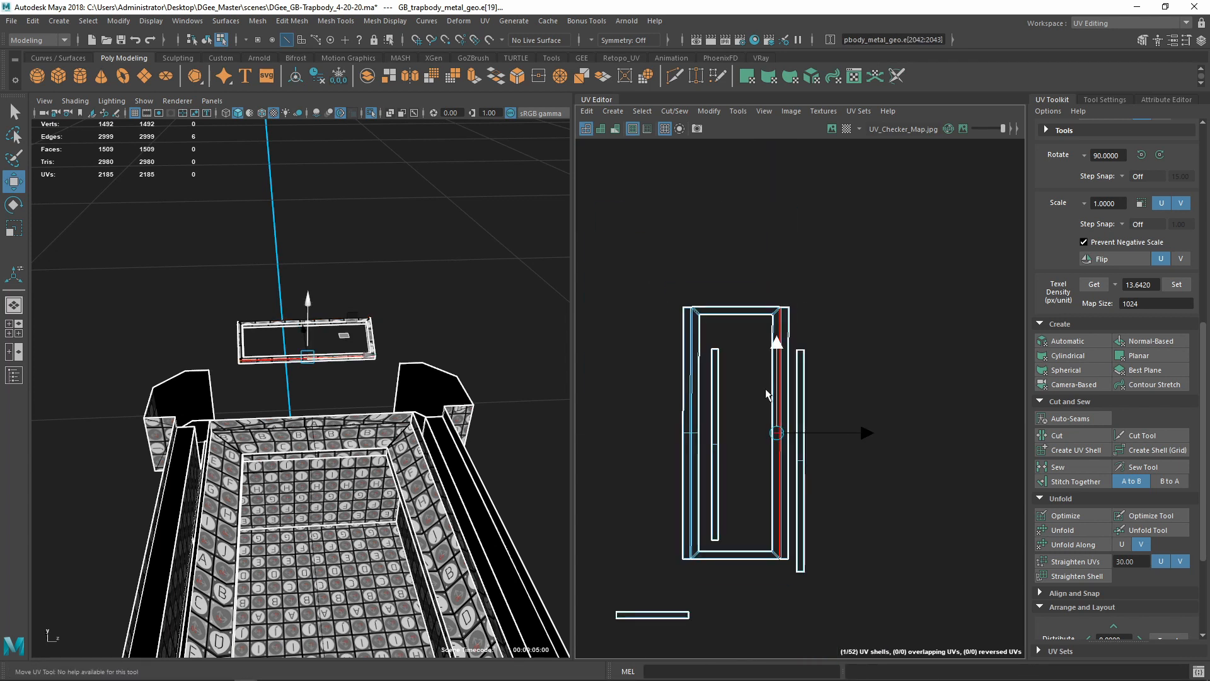
Move and sew the short strip shells onto the frame shell's outer top and bottom edges
middle_click_drag(723, 282, 746, 378, "alt")
scroll(737, 381, "up", 3)
left_click_drag(726, 391, 788, 430)
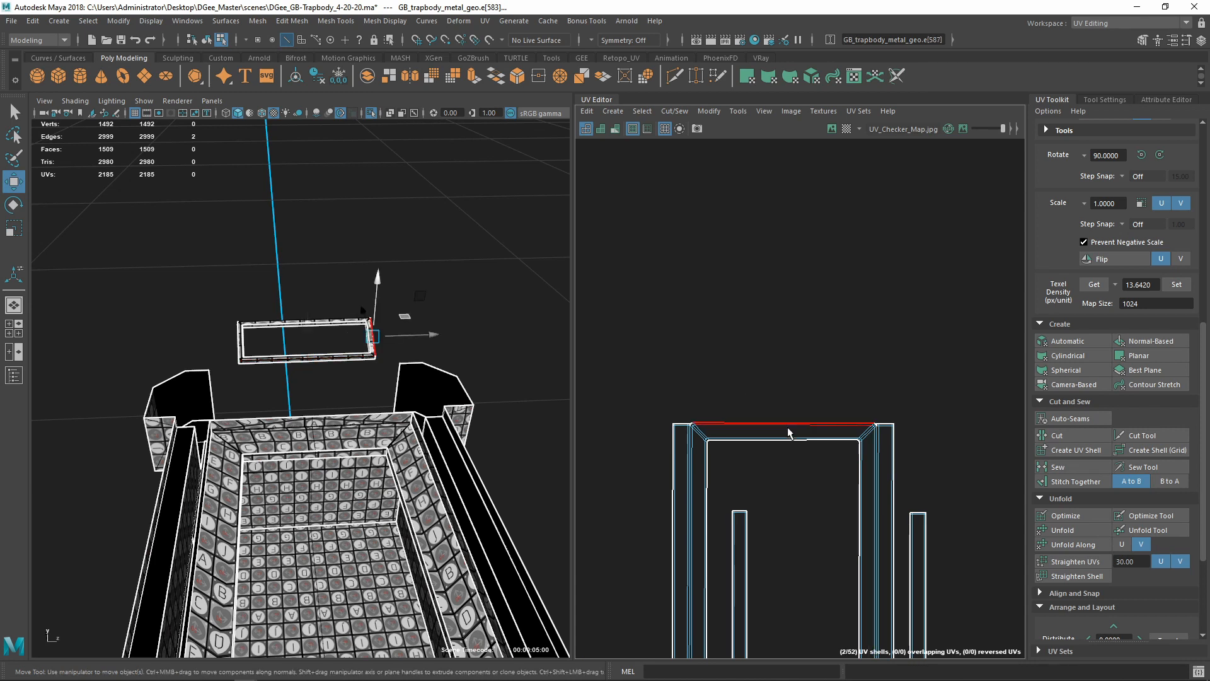
key("g")
scroll(793, 436, "down", 3)
middle_click_drag(794, 440, 802, 259, "alt")
scroll(789, 435, "up", 4)
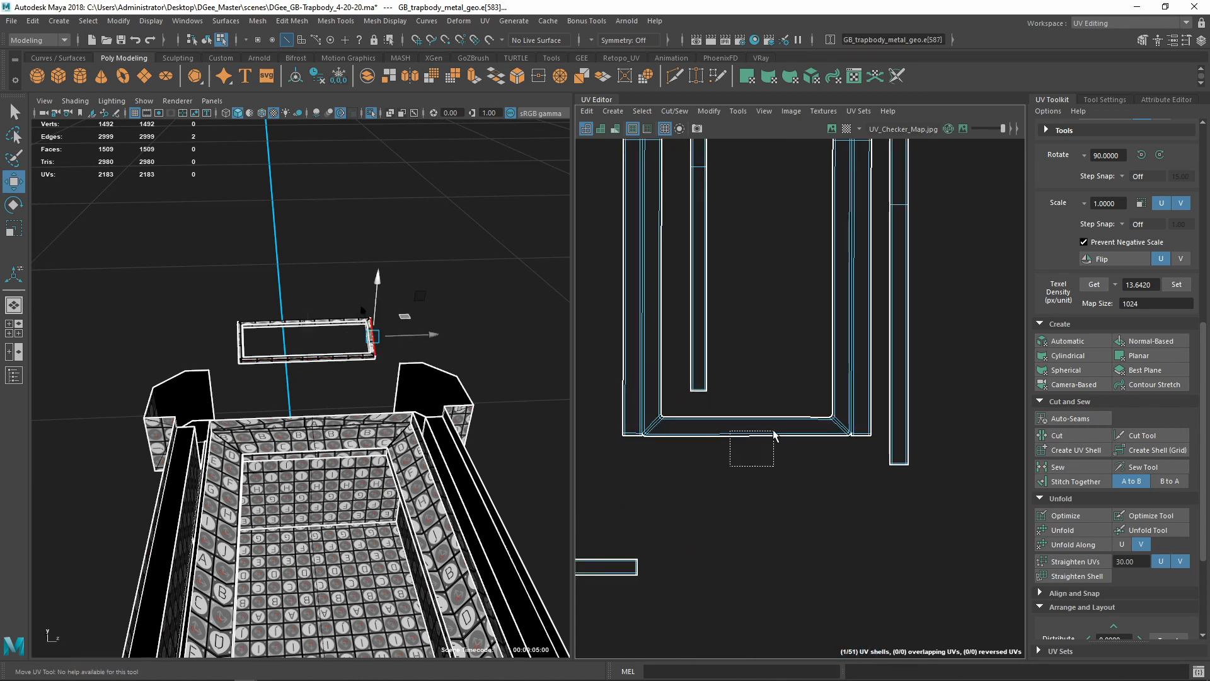
left_click_drag(774, 432, 773, 435)
key("g")
scroll(771, 468, "down", 3)
middle_click_drag(734, 392, 718, 515, "alt")
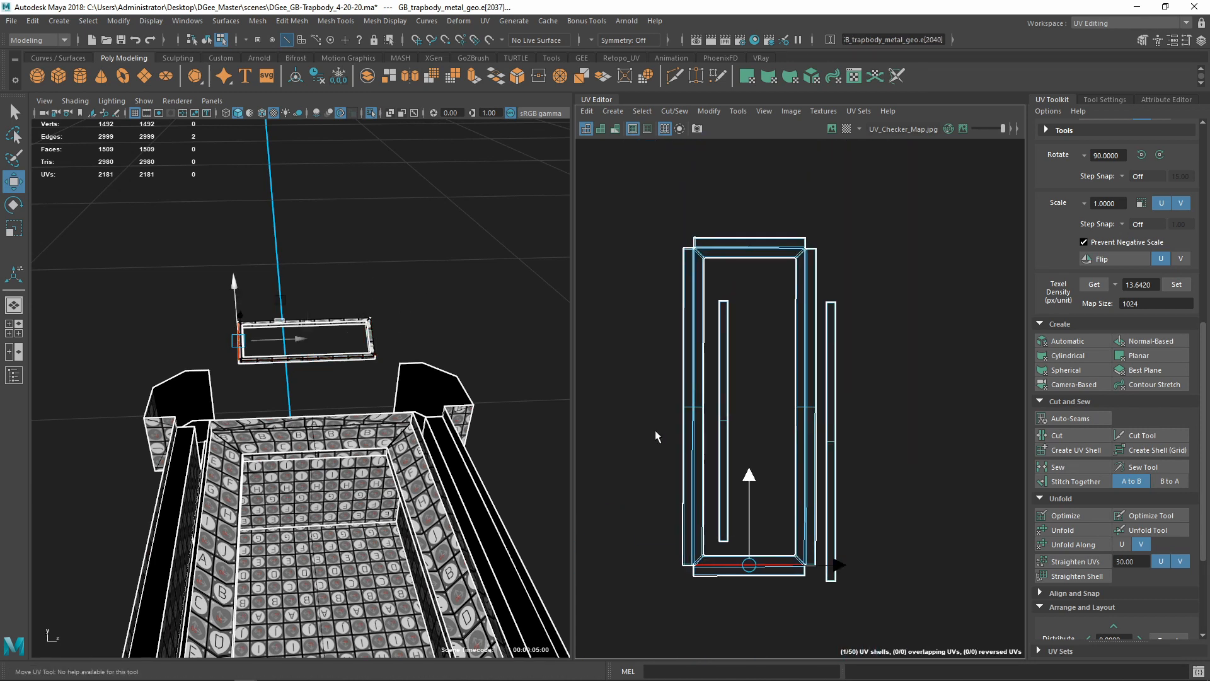
Move and sew the two remaining long strips onto the frame shell's inner long edges
right_click_drag(382, 429, 418, 437, "alt")
middle_click_drag(334, 352, 380, 454, "alt")
left_click_drag(381, 454, 423, 452, "alt")
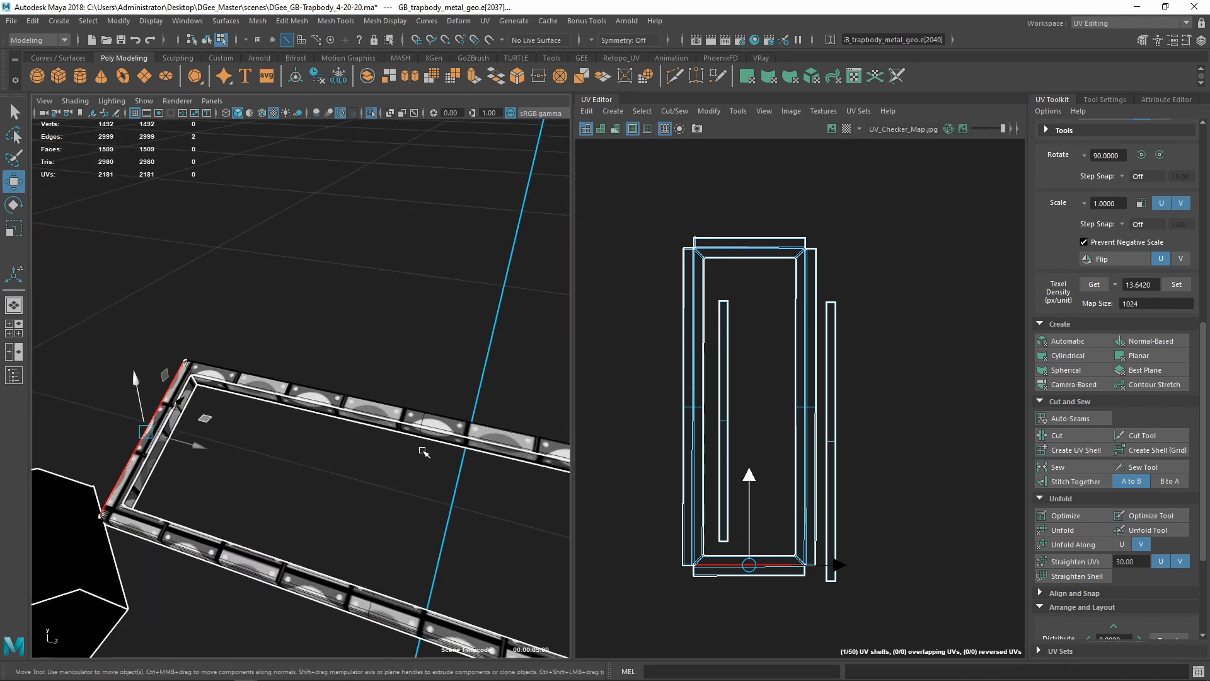
scroll(732, 331, "up", 4)
left_click_drag(692, 438, 673, 476)
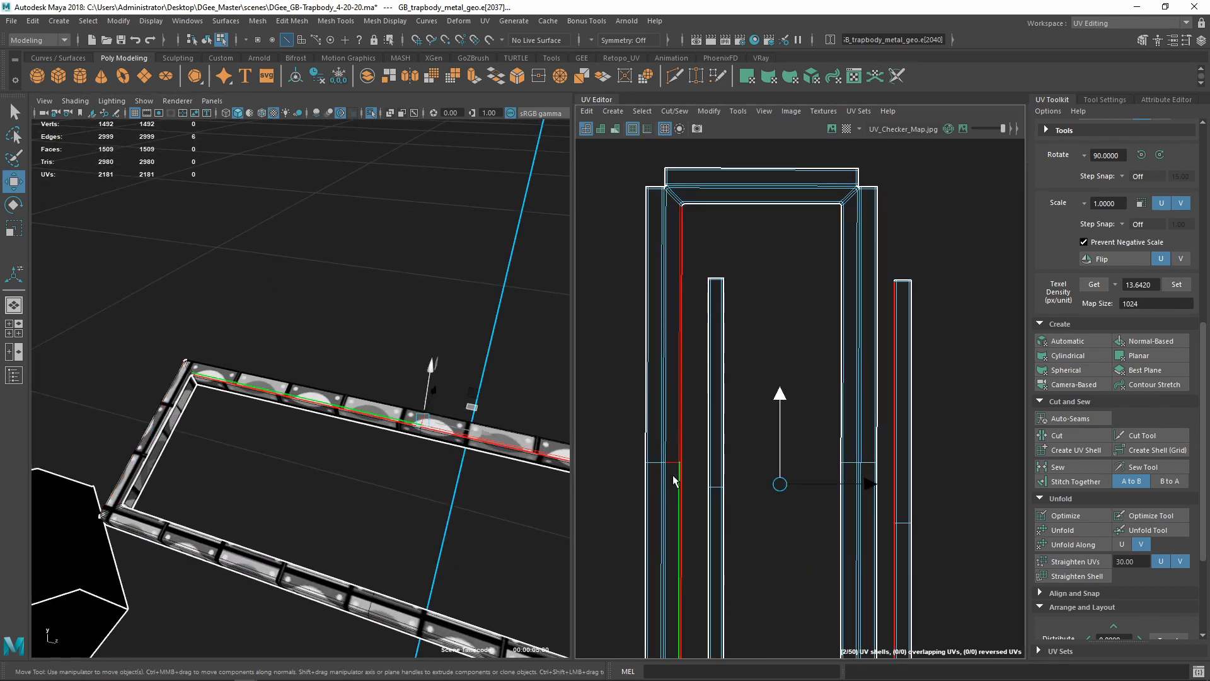
key("g")
left_click_drag(822, 432, 846, 484)
key("g")
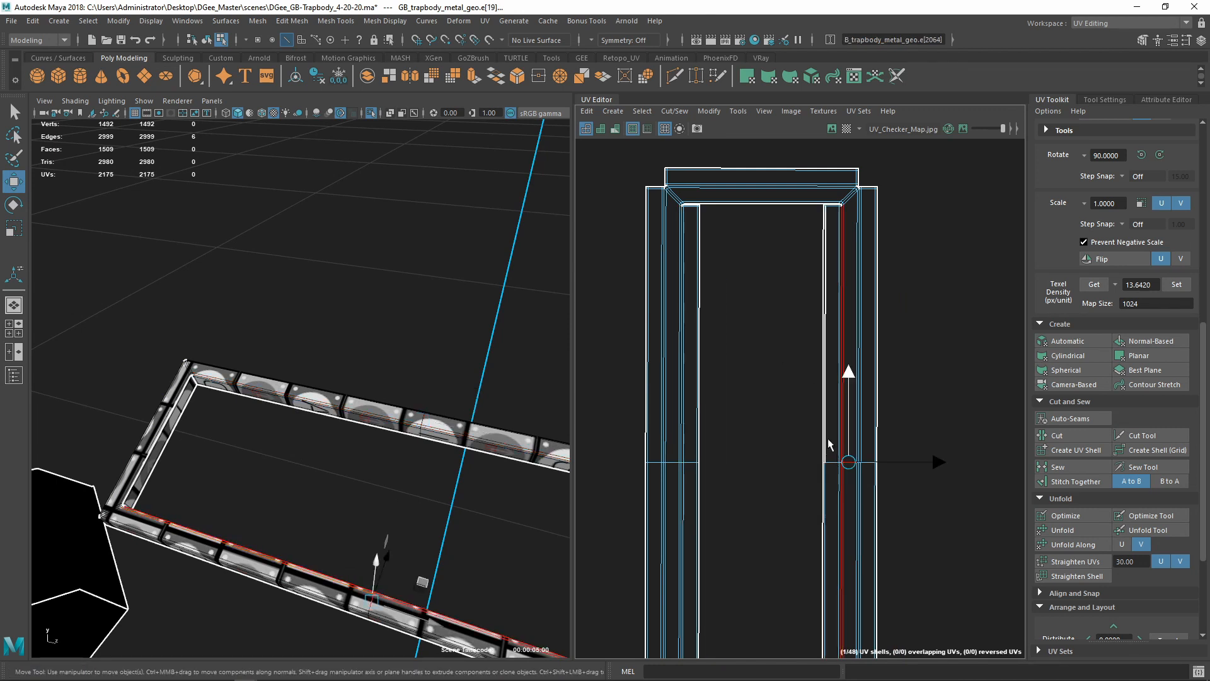
Switch to UV shell selection and select the sewn frame shell
middle_click_drag(828, 444, 812, 269, "alt")
right_click_drag(432, 437, 340, 413, "alt")
left_click_drag(441, 422, 441, 386, "alt")
mouse_move(441, 387)
right_mouse_down()
mouse_move(427, 369)
mouse_move(456, 395)
right_mouse_up()
right_click_drag(844, 340, 679, 345)
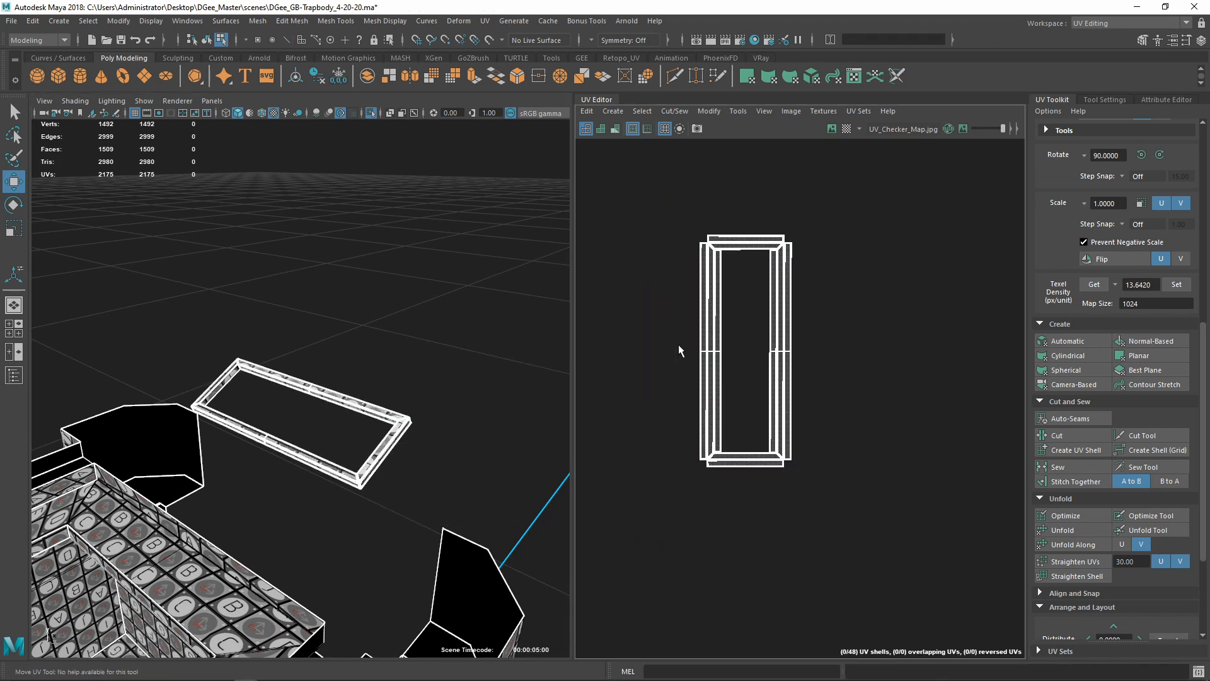
left_click(789, 435)
Add the inner faces at both short ends of the frame to the selection to locate their UV shells
scroll(797, 440, "down", 8)
middle_click_drag(786, 433, 890, 433, "alt")
scroll(282, 413, "up", 6)
middle_click_drag(189, 400, 554, 449, "alt")
scroll(454, 410, "up", 2)
scroll(498, 433, "down", 6)
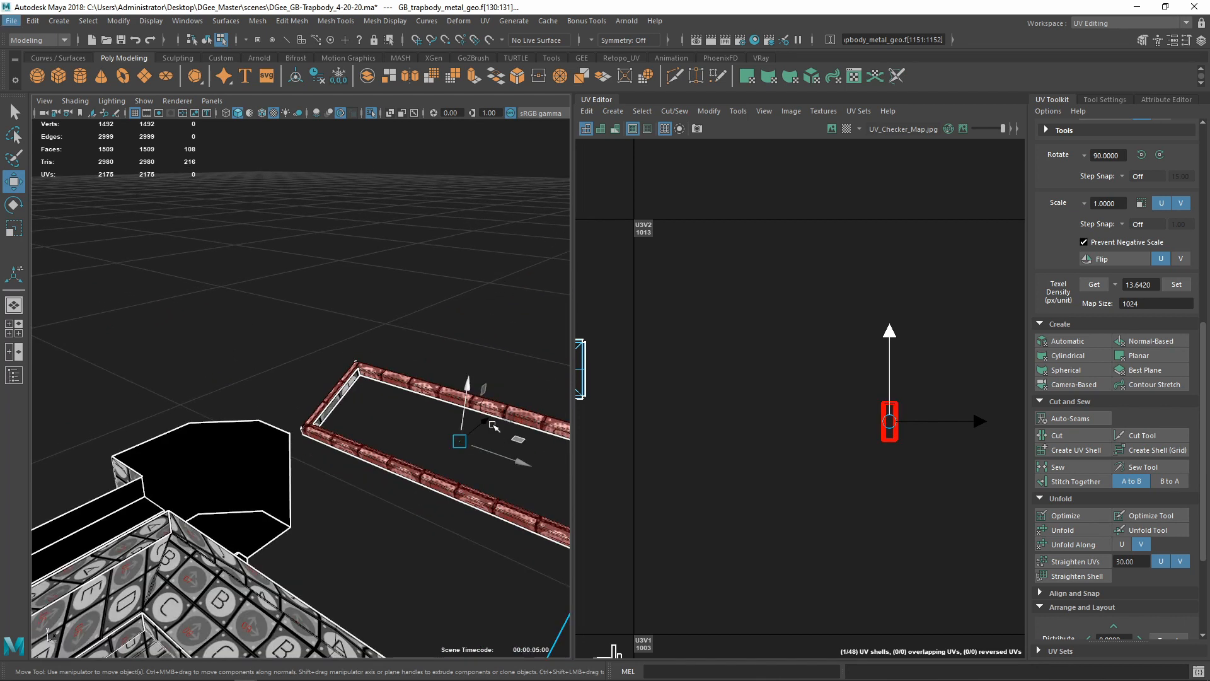
scroll(492, 425, "down", 5)
scroll(455, 424, "up", 7)
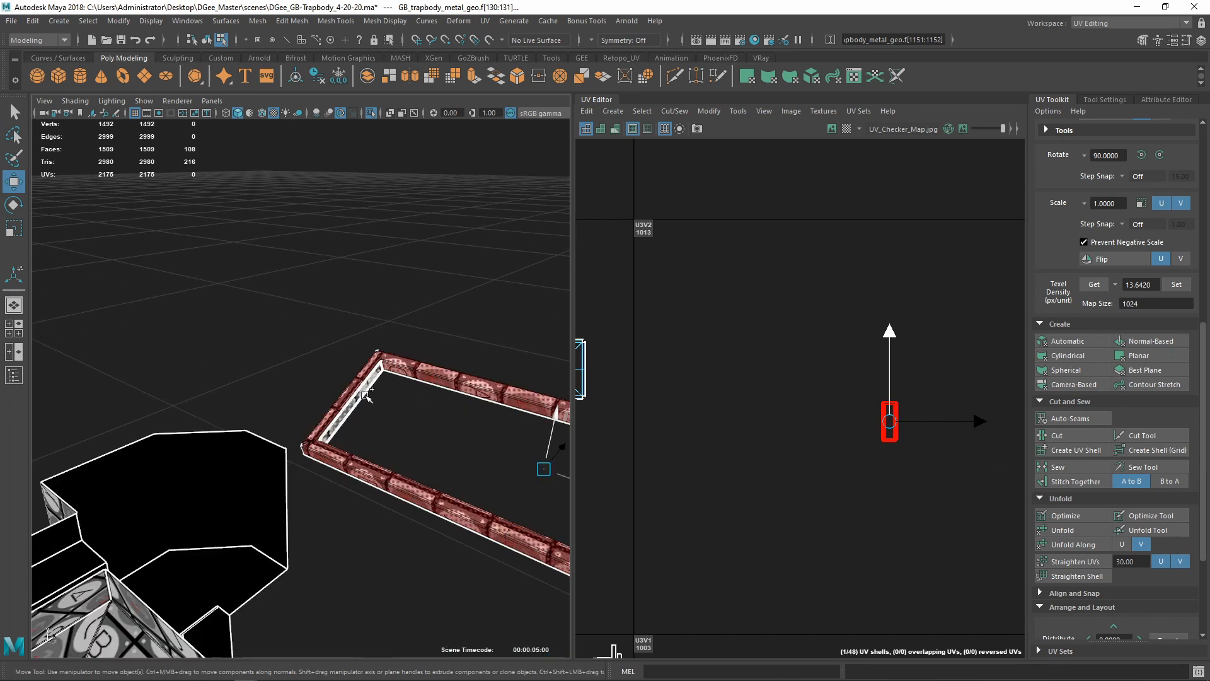
left_click_drag(413, 426, 376, 444, "alt")
scroll(727, 445, "down", 8)
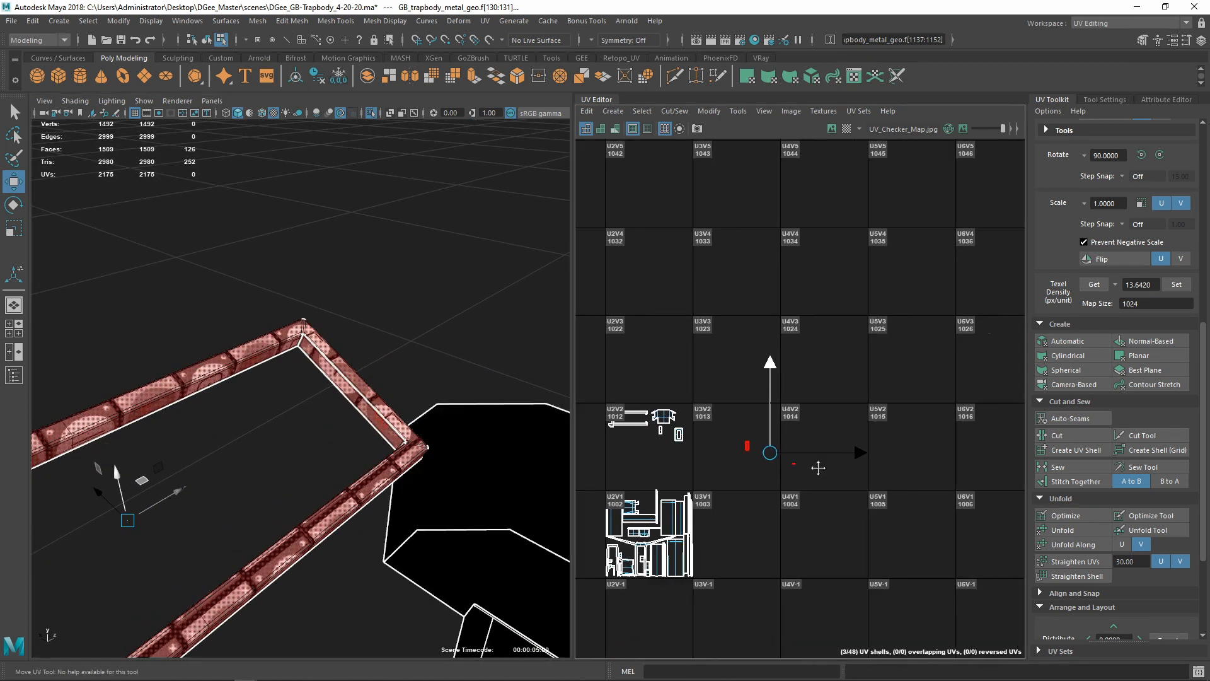
Select only the two inner end strip shells and move them next to the frame shell's lower corner
scroll(819, 465, "up", 4)
left_click_drag(717, 469, 773, 432)
scroll(765, 449, "up", 3)
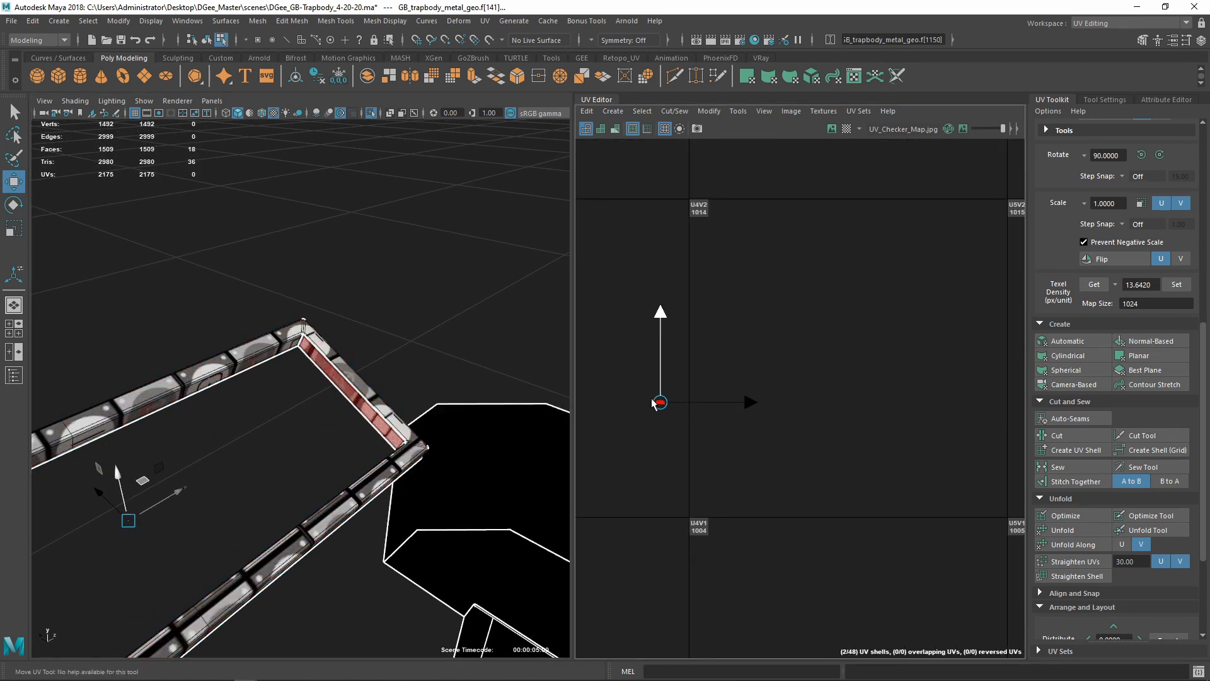
scroll(672, 428, "down", 3)
left_click_drag(372, 449, 374, 453, "alt")
scroll(819, 464, "up", 6)
middle_click_drag(1010, 299, 843, 437, "alt")
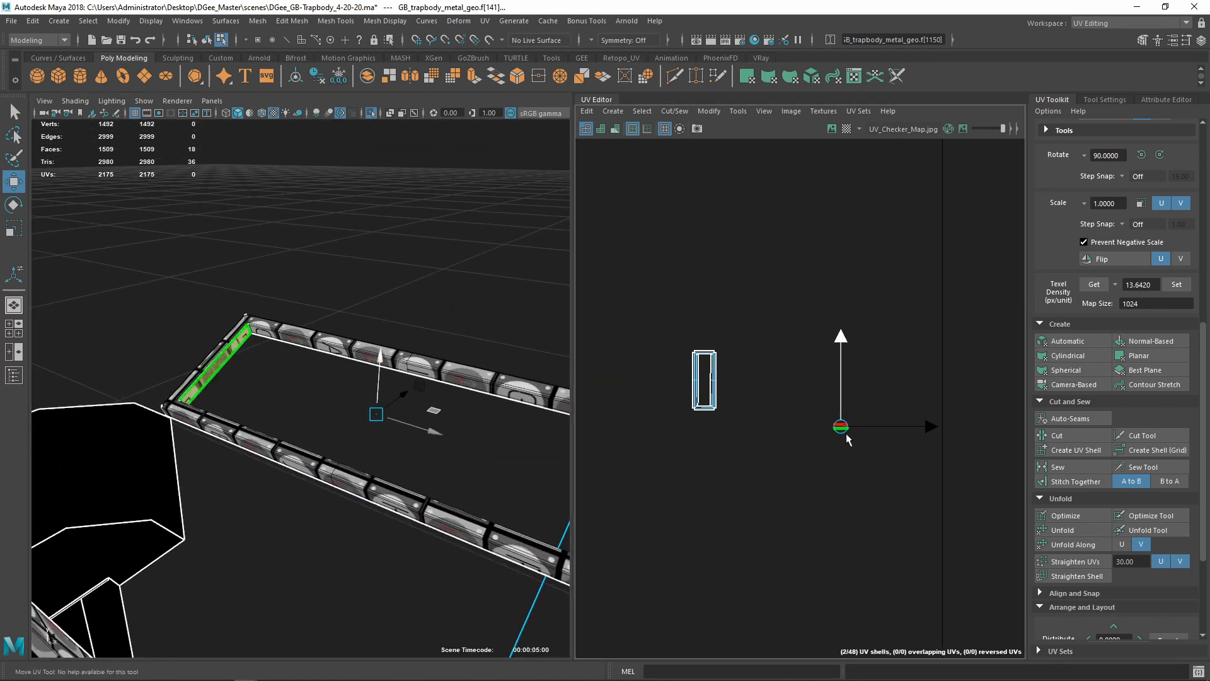
scroll(860, 428, "up", 4)
scroll(810, 441, "down", 2)
left_click_drag(794, 431, 885, 448)
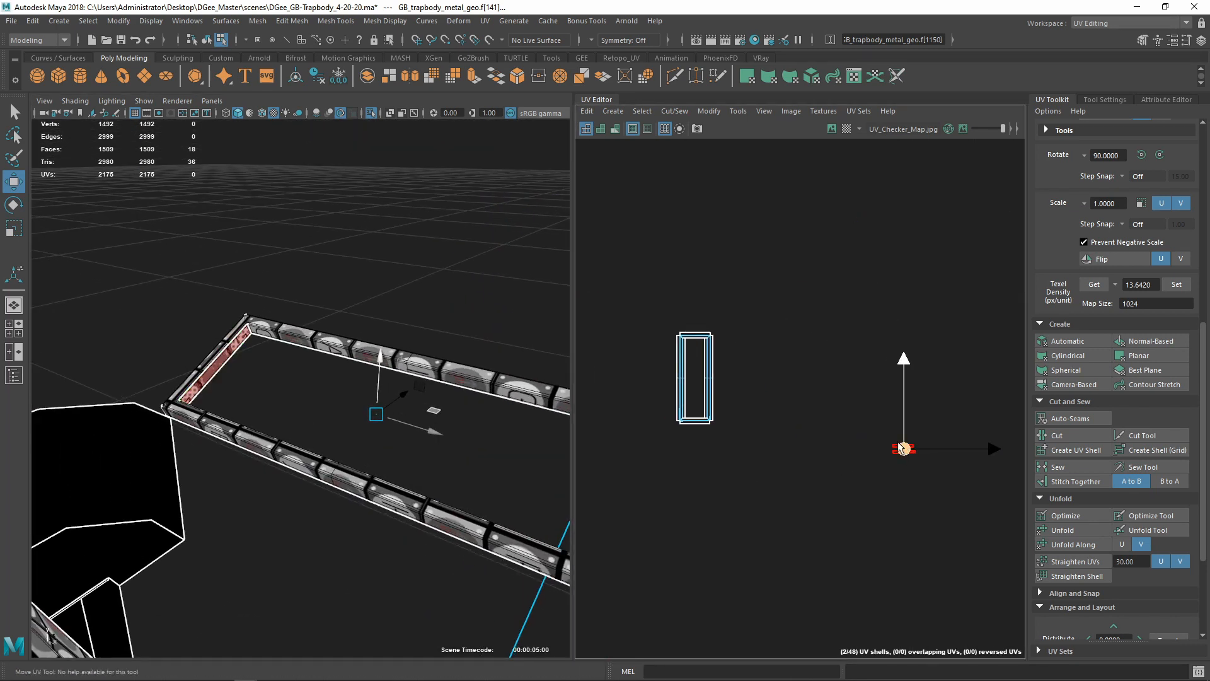
scroll(730, 414, "up", 10)
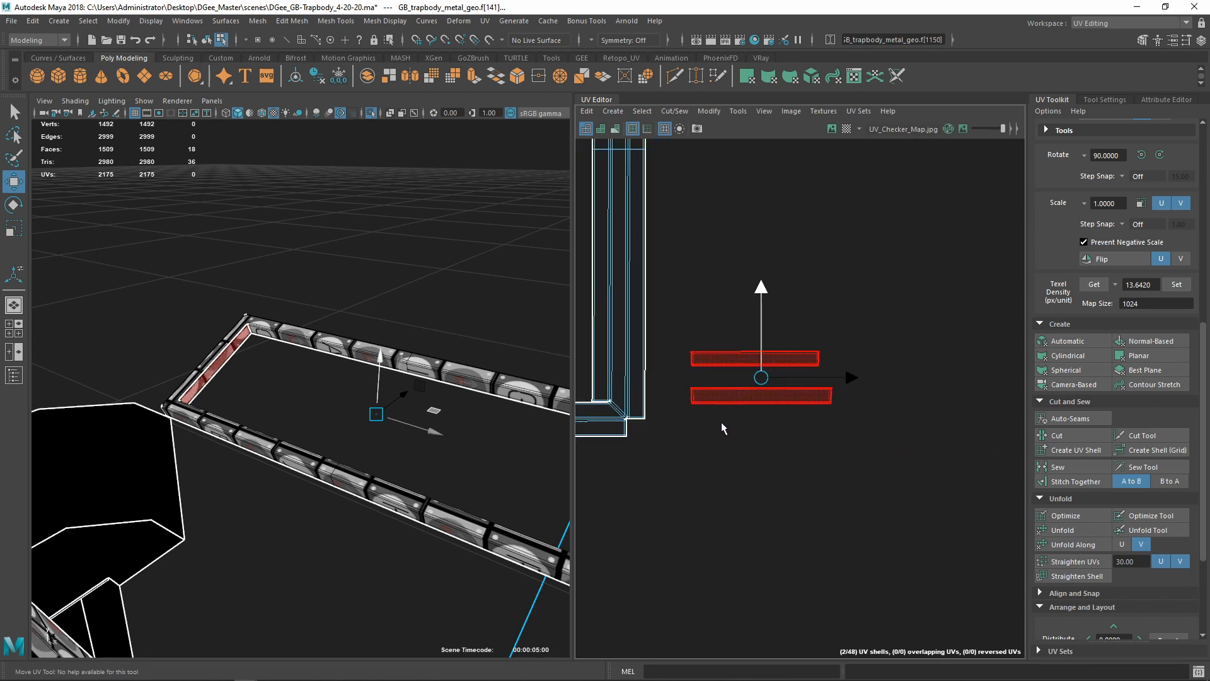
Reposition the single UV at the frame shell's lower inner corner to smooth the corner border
scroll(712, 439, "up", 6)
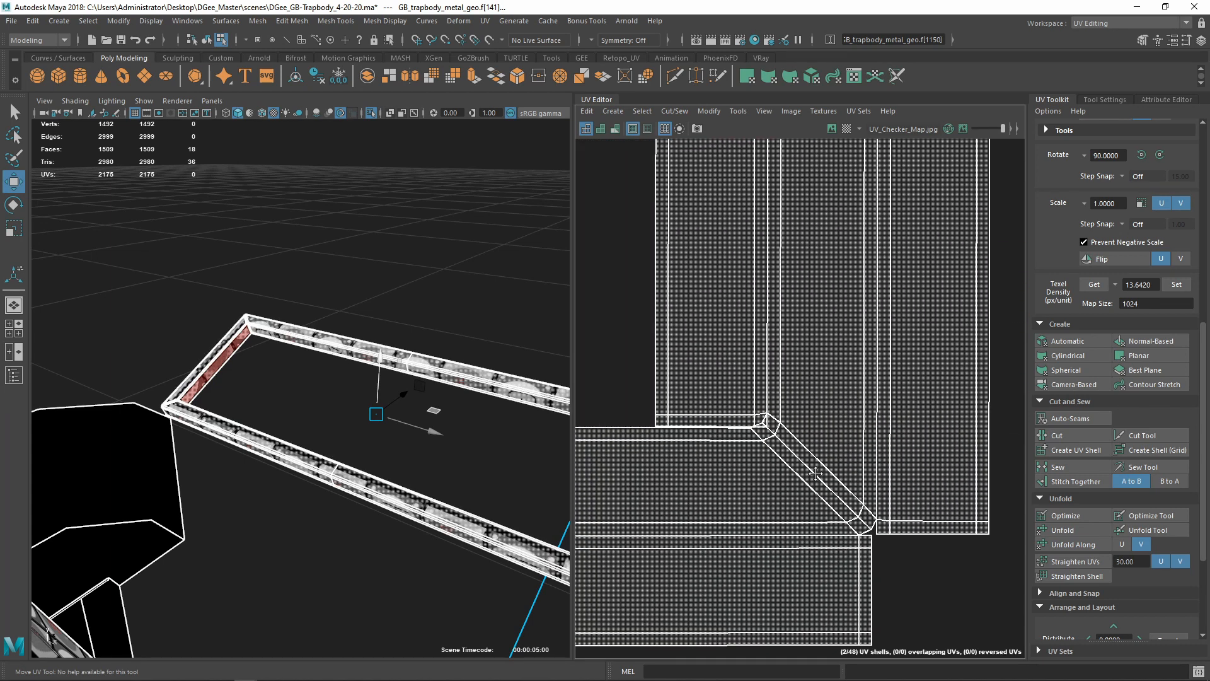
scroll(817, 439, "up", 2)
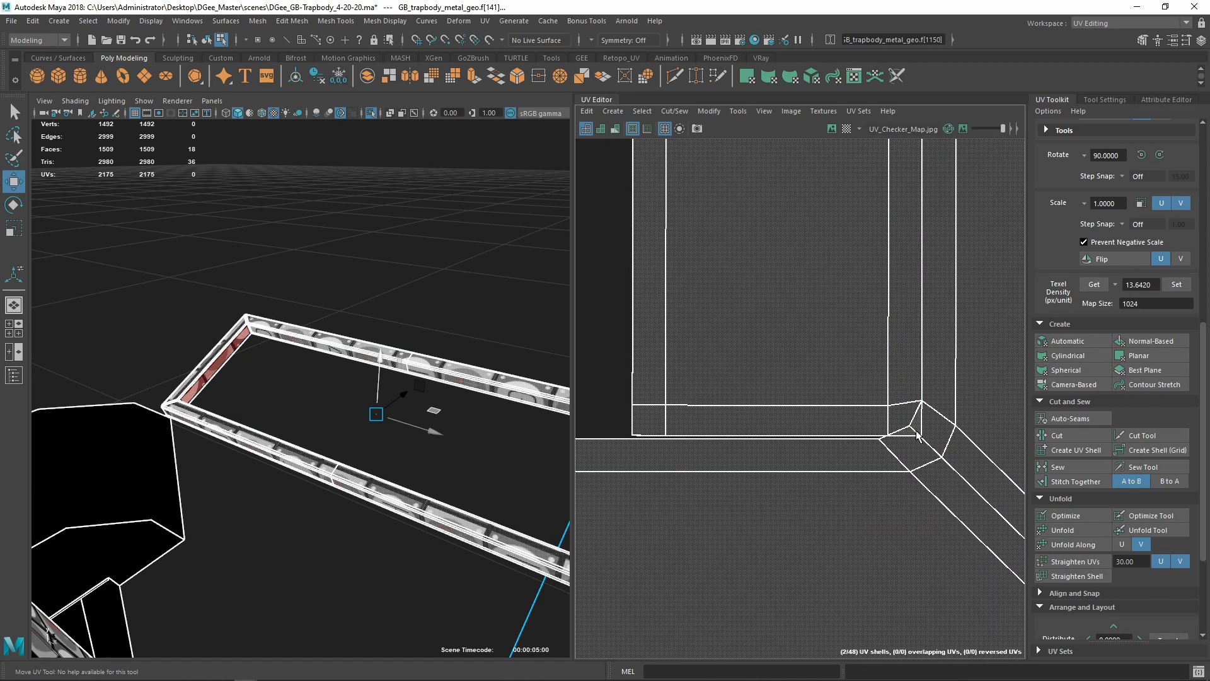
right_click_drag(929, 436, 974, 427)
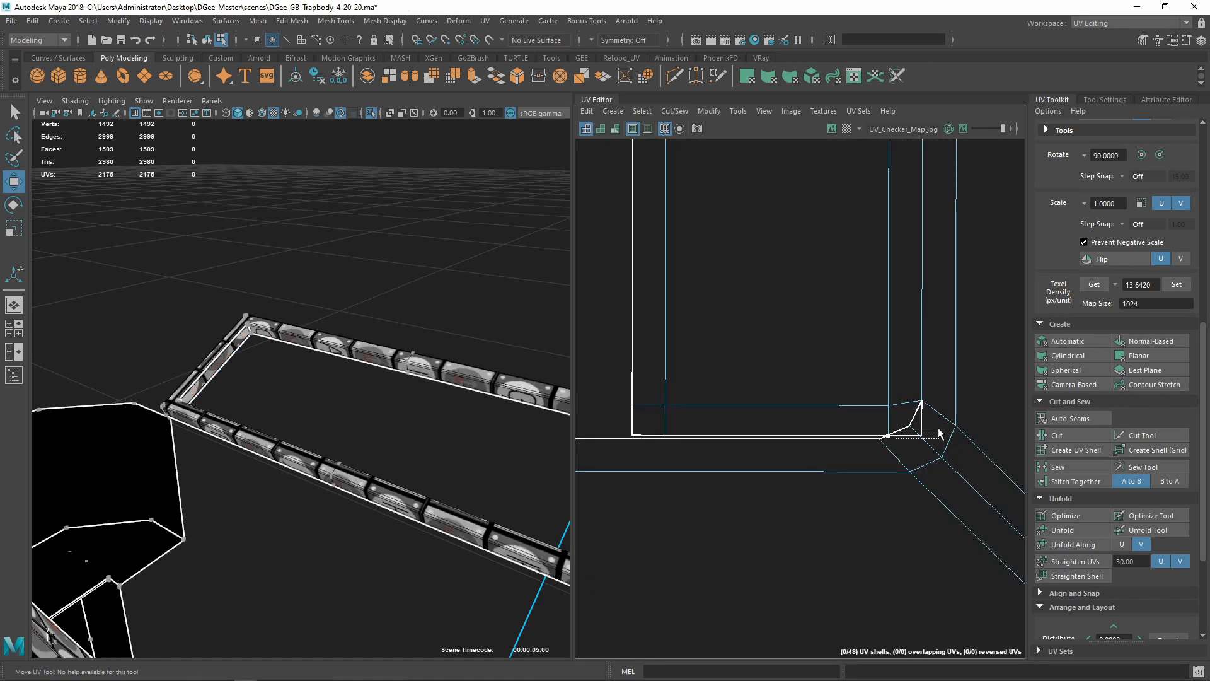
mouse_move(892, 429)
left_mouse_down()
mouse_move(945, 435)
mouse_move(904, 420)
left_mouse_up()
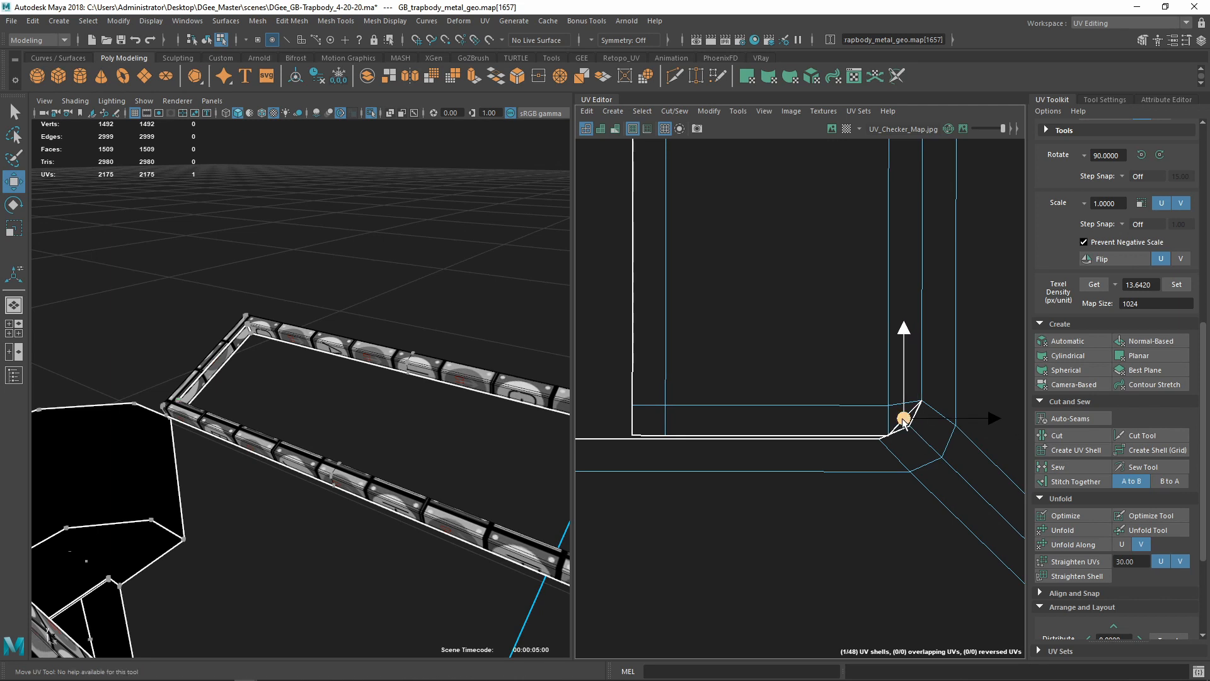
Adjust the neighbouring UV at the frame shell's lower-right inner corner and sew the short corner edge to the inner strip
scroll(905, 429, "up", 5)
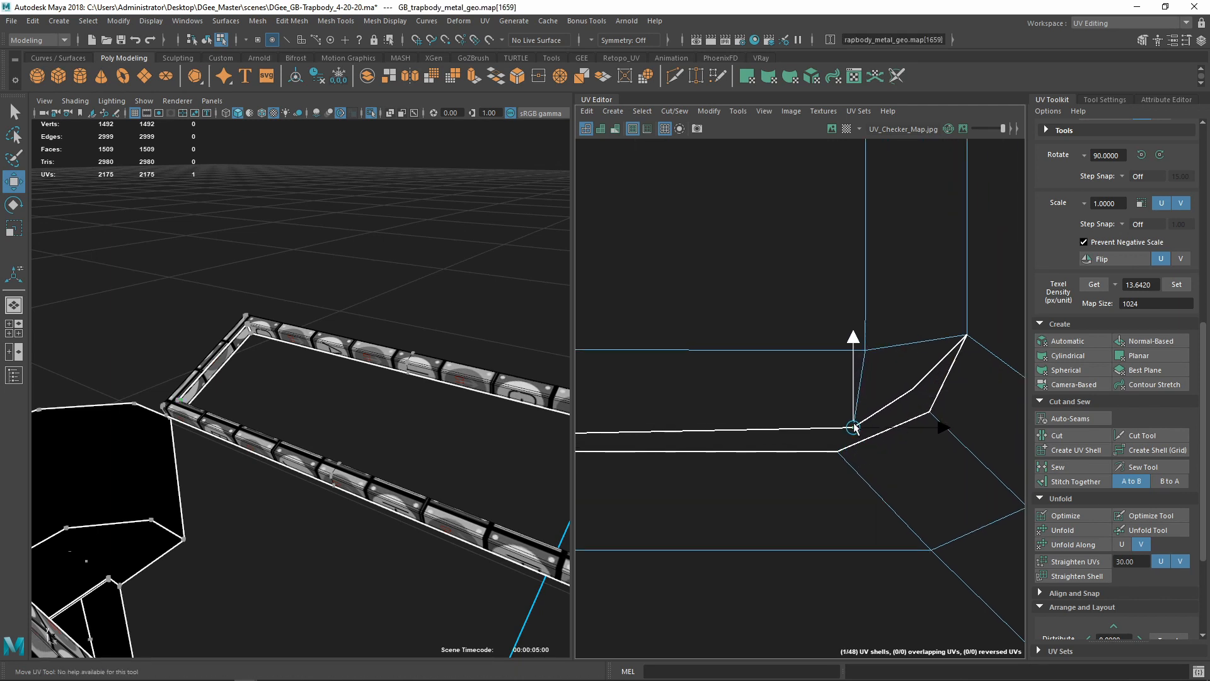
right_click_drag(921, 398, 939, 376)
scroll(930, 369, "down", 2)
right_click_drag(945, 431, 981, 456, "shift")
Reposition the strip's corner UV at the frame shell's lower-left inner corner and sew the short corner edge
scroll(719, 436, "up", 3)
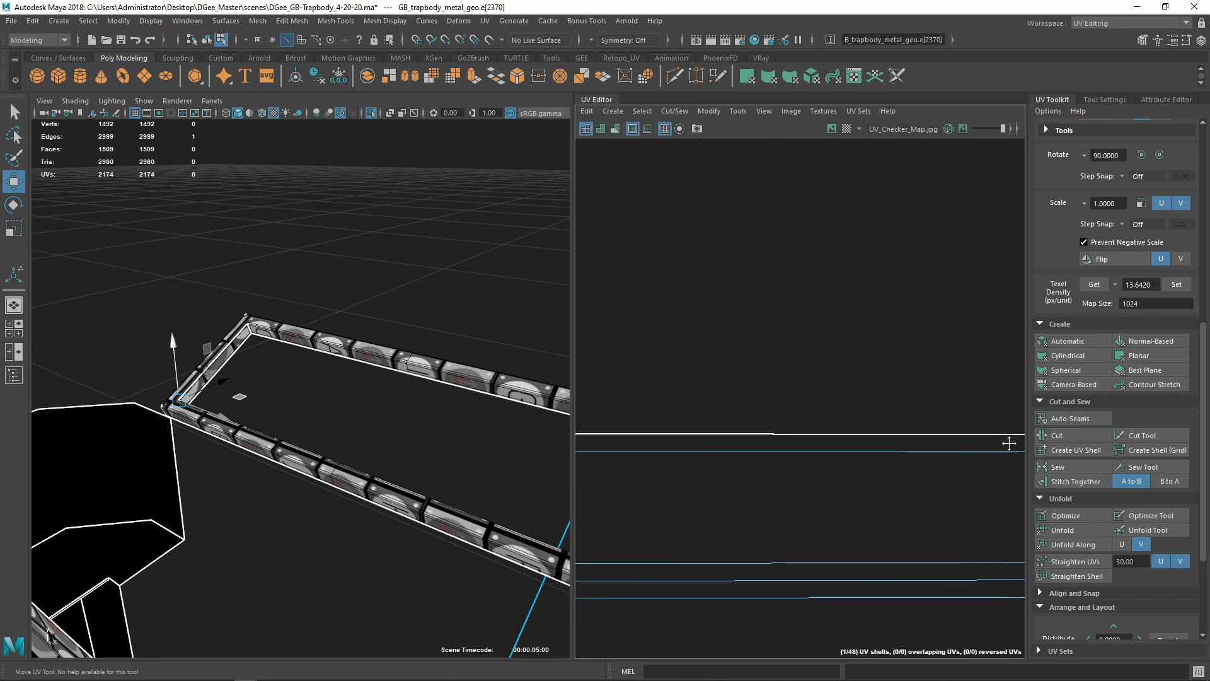
scroll(719, 436, "up", 5)
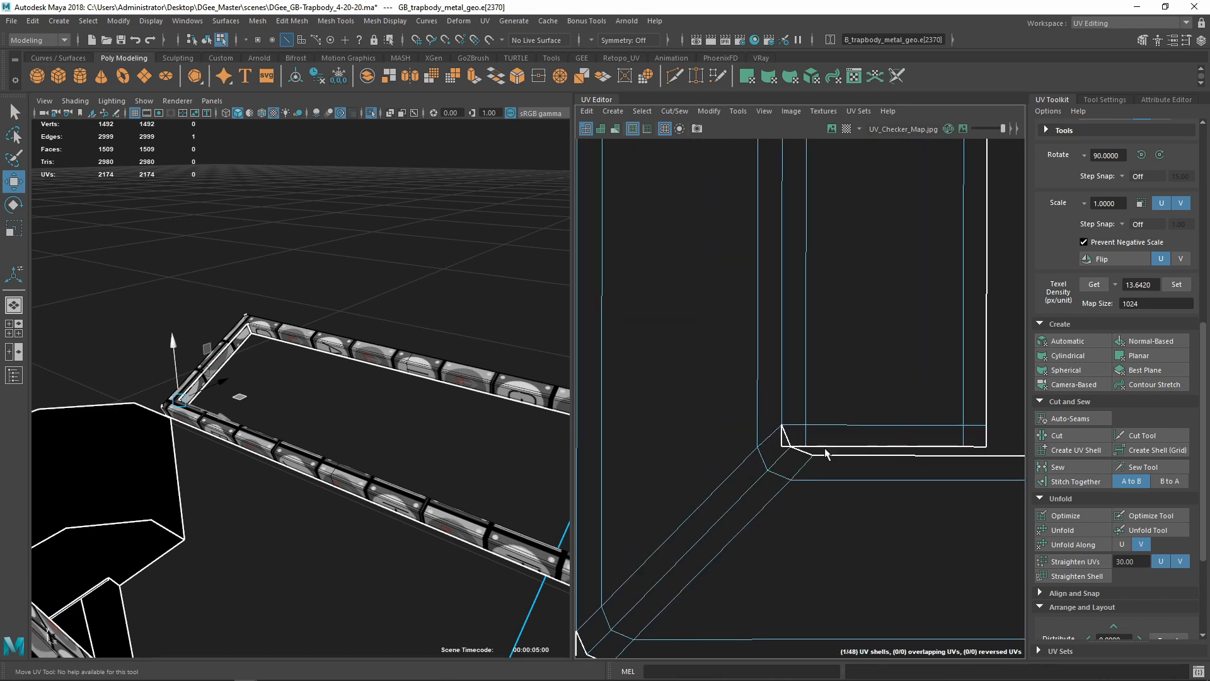
right_click_drag(811, 426, 749, 455)
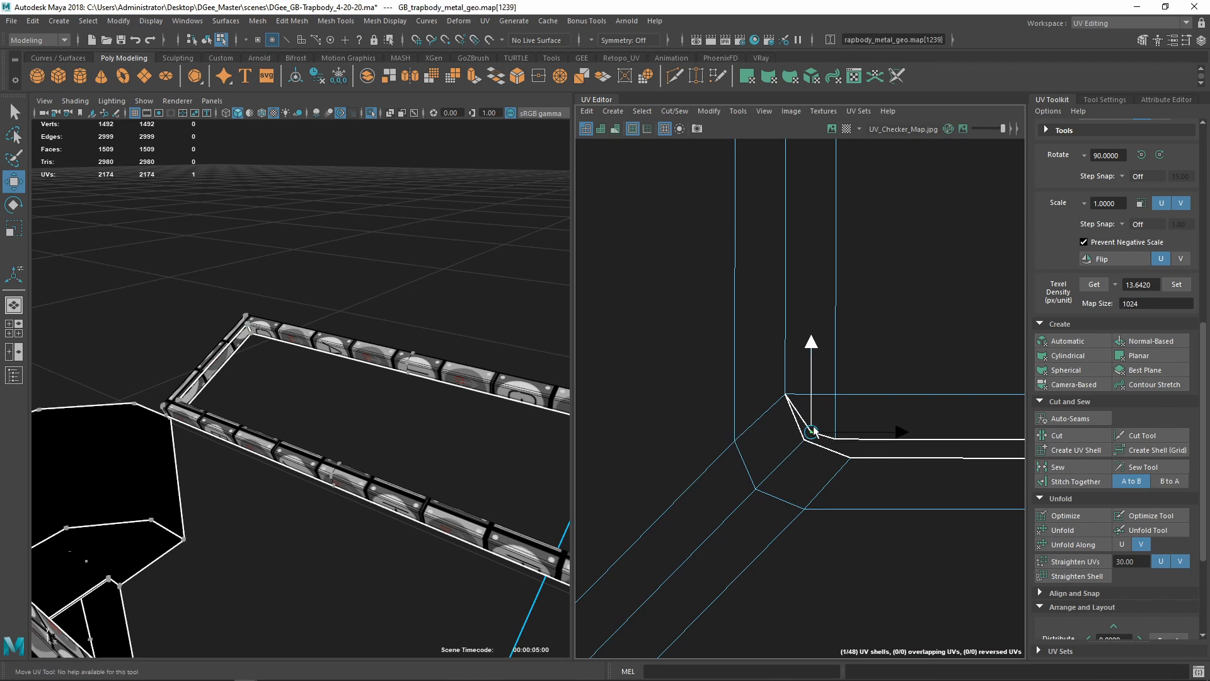
right_click_drag(889, 377, 876, 322)
left_click(804, 409)
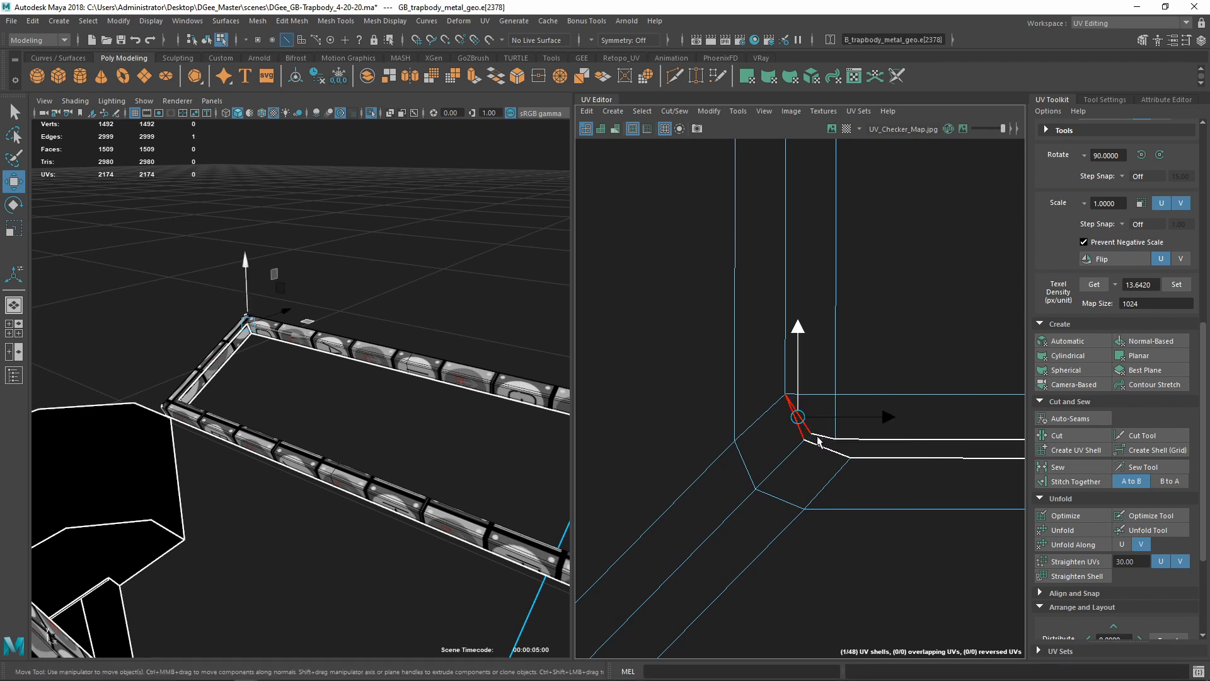
right_click_drag(818, 441, 864, 456, "shift")
Move the strip's corner UV toward the frame border at the upper-left inner corner and sew the short corner edge
right_click_drag(857, 463, 827, 313, "alt")
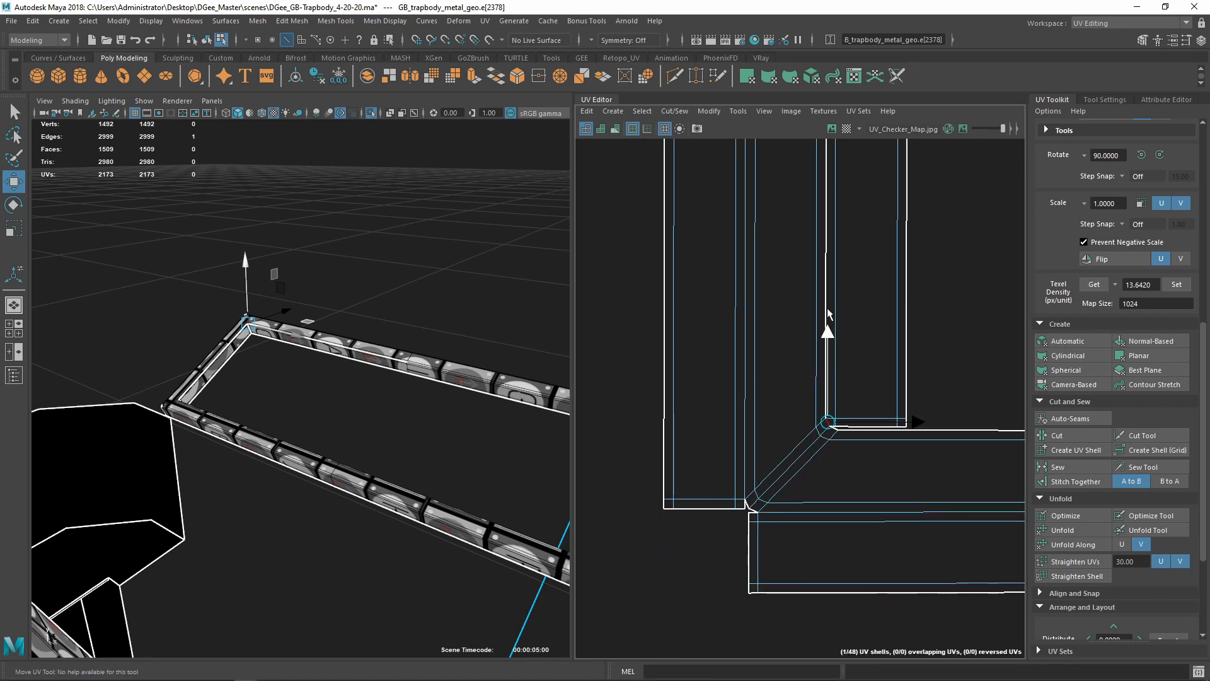
middle_click_drag(827, 312, 779, 416, "alt")
right_click_drag(779, 415, 775, 321, "alt")
middle_click_drag(790, 268, 829, 560, "alt")
middle_click_drag(802, 304, 782, 443, "alt")
right_click_drag(782, 443, 680, 372, "alt")
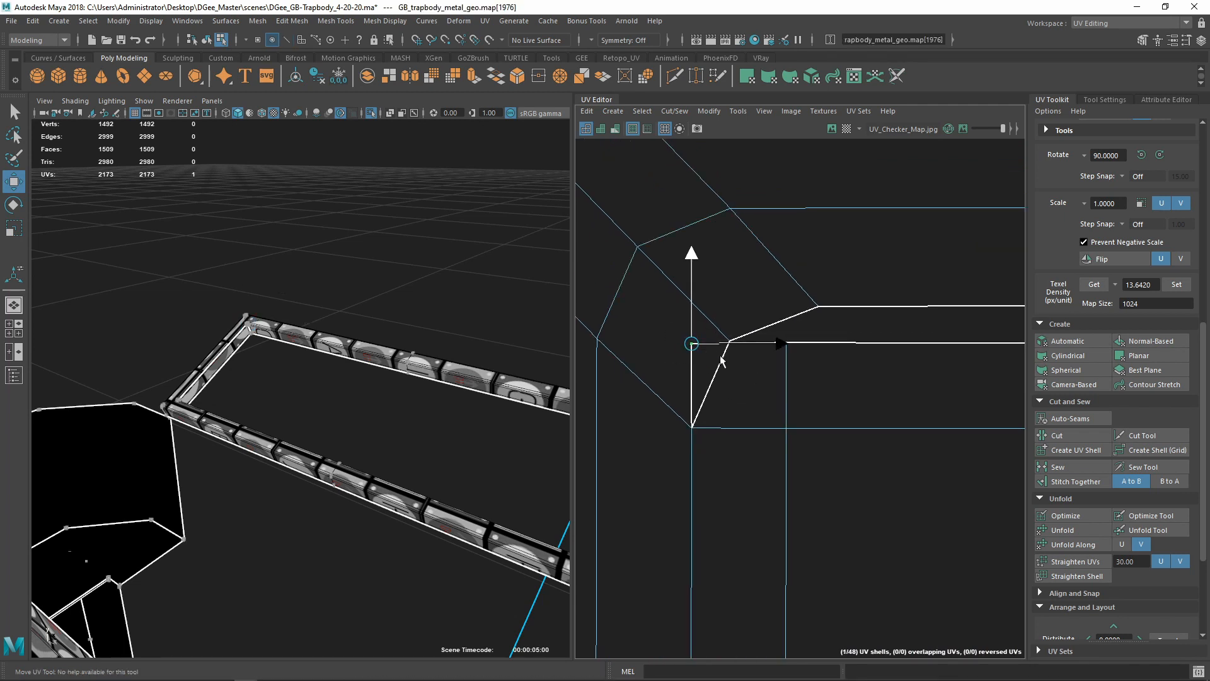
left_click_drag(699, 349, 760, 354)
right_click_drag(805, 394, 802, 346)
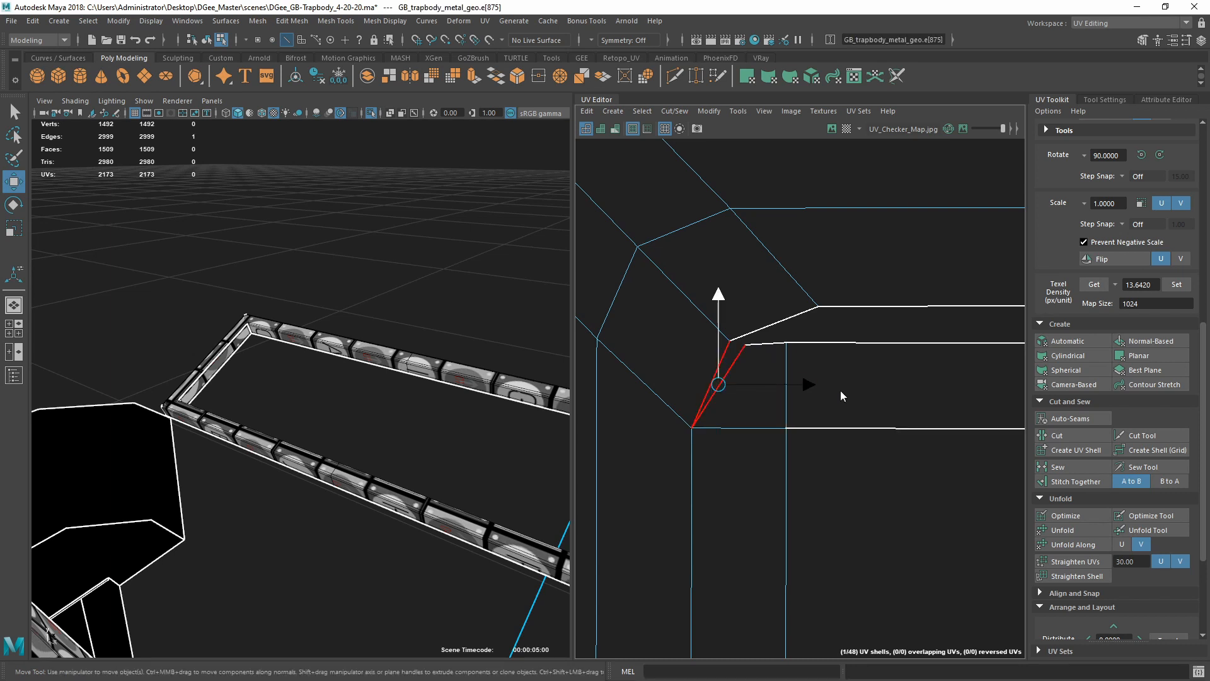
right_click_drag(841, 391, 869, 410, "shift")
Reposition the strip's corner UV at the frame shell's upper-right inner corner and sew the short corner edge
scroll(854, 417, "down", 10)
middle_click_drag(916, 426, 672, 426, "alt")
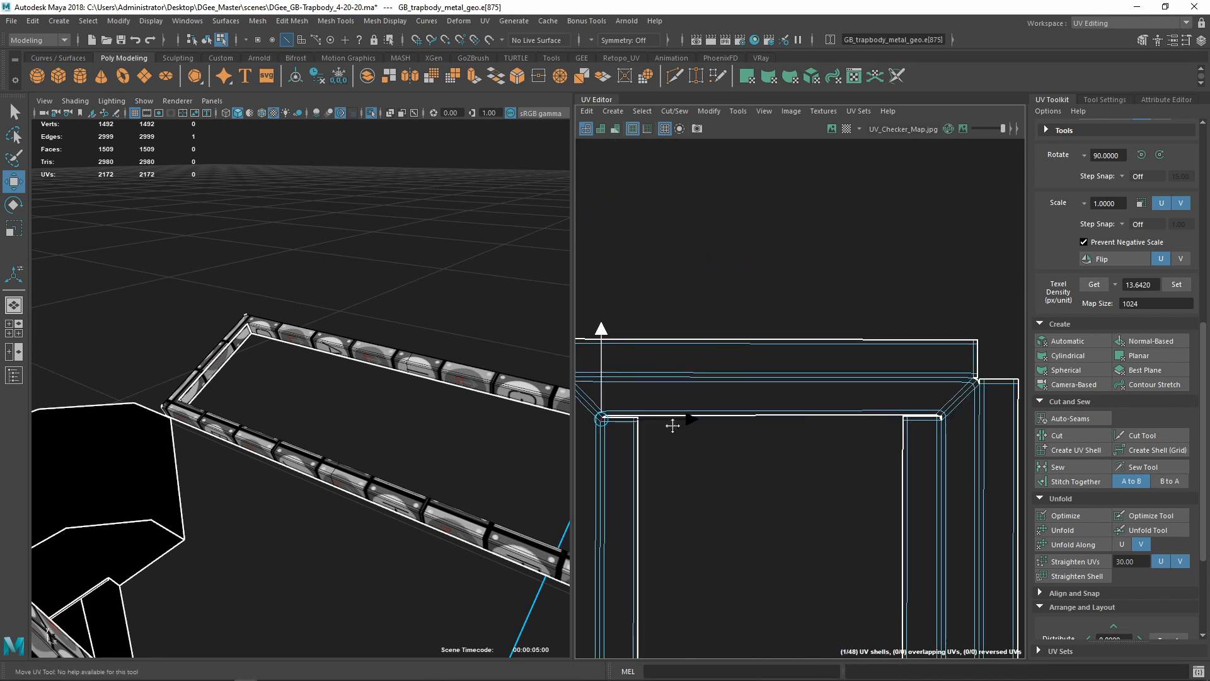
scroll(910, 425, "up", 3)
scroll(988, 407, "up", 3)
middle_click_drag(988, 407, 857, 424, "alt")
scroll(719, 387, "up", 5)
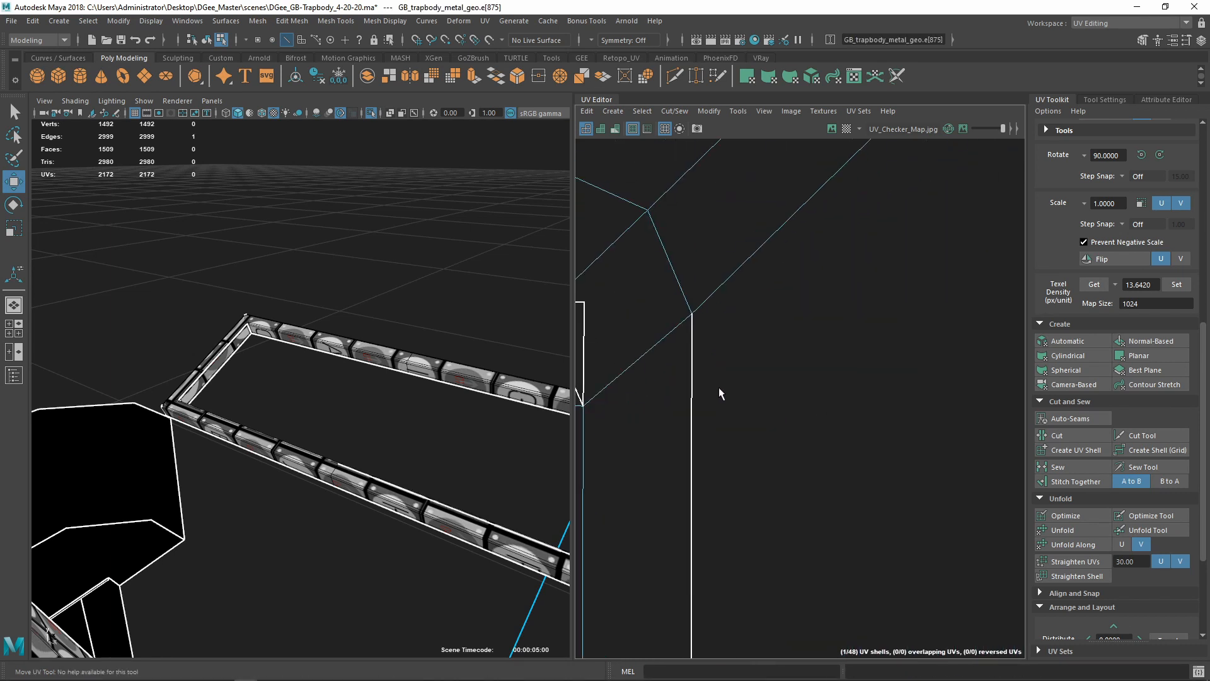
middle_click_drag(719, 387, 819, 418, "alt")
right_click_drag(800, 353, 838, 358)
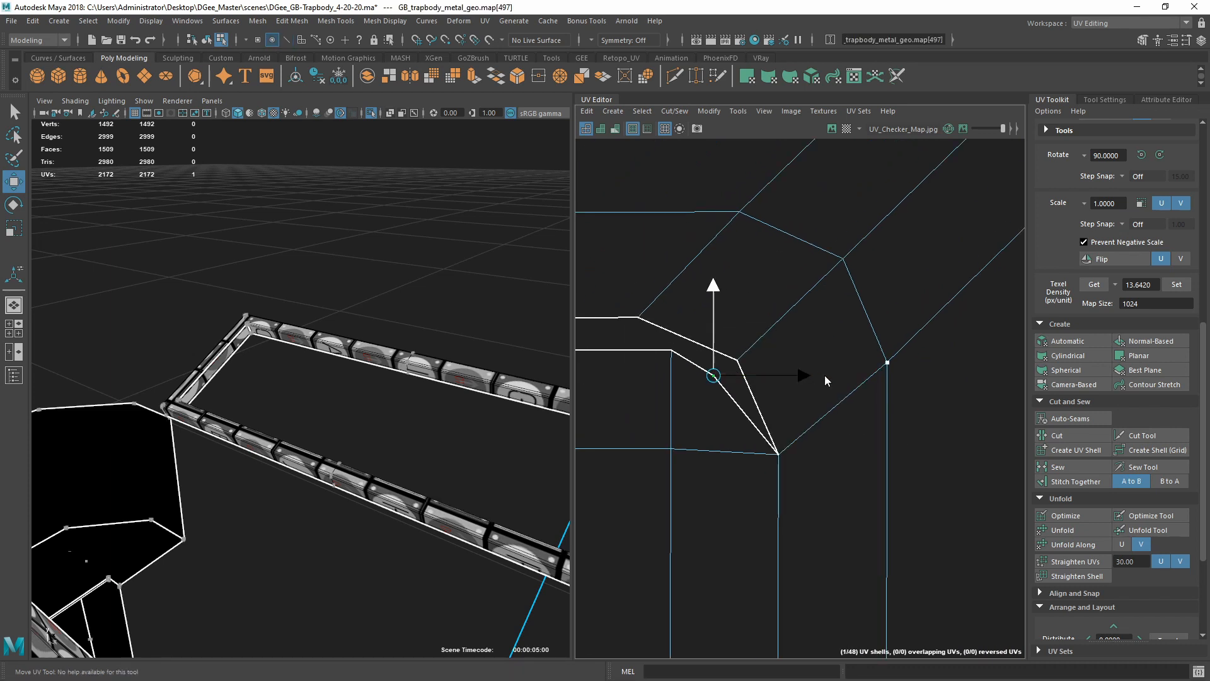
left_click(816, 343)
right_click_drag(796, 409, 826, 422, "shift")
Sew the open border edges joining the outer side strips to the frame shell's upper-right outer corner
scroll(811, 422, "down", 10)
middle_click_drag(852, 367, 765, 463, "alt")
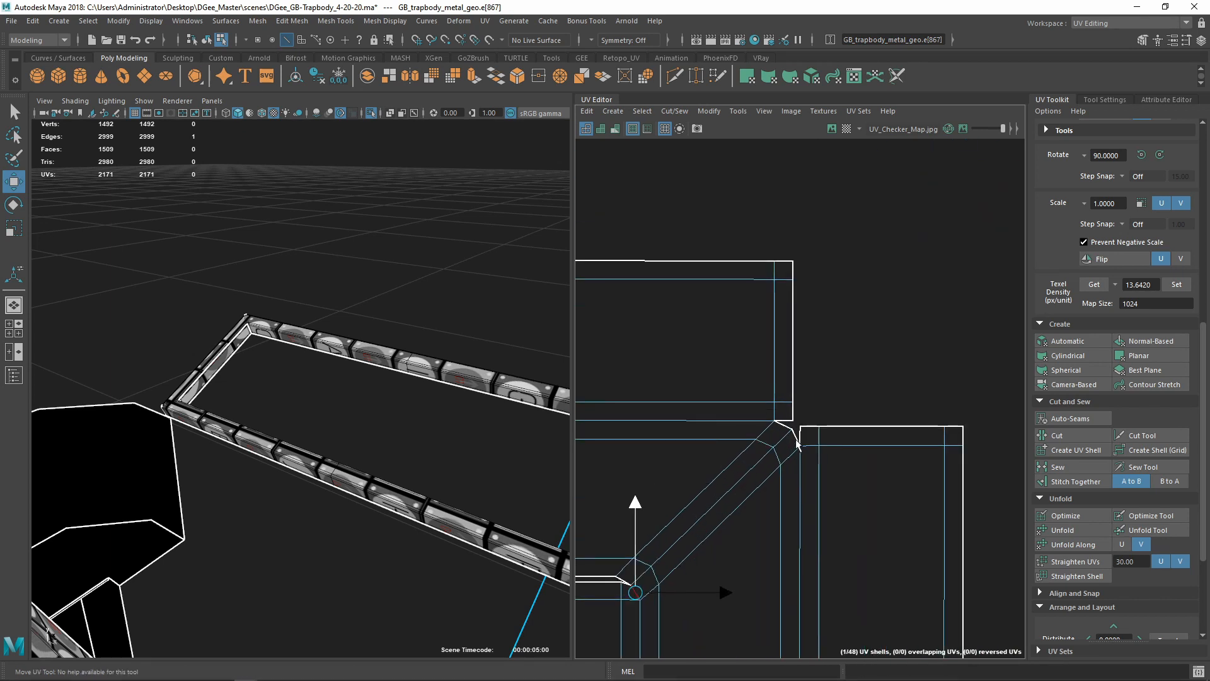
scroll(746, 404, "up", 5)
scroll(759, 410, "down", 5)
scroll(758, 417, "up", 6)
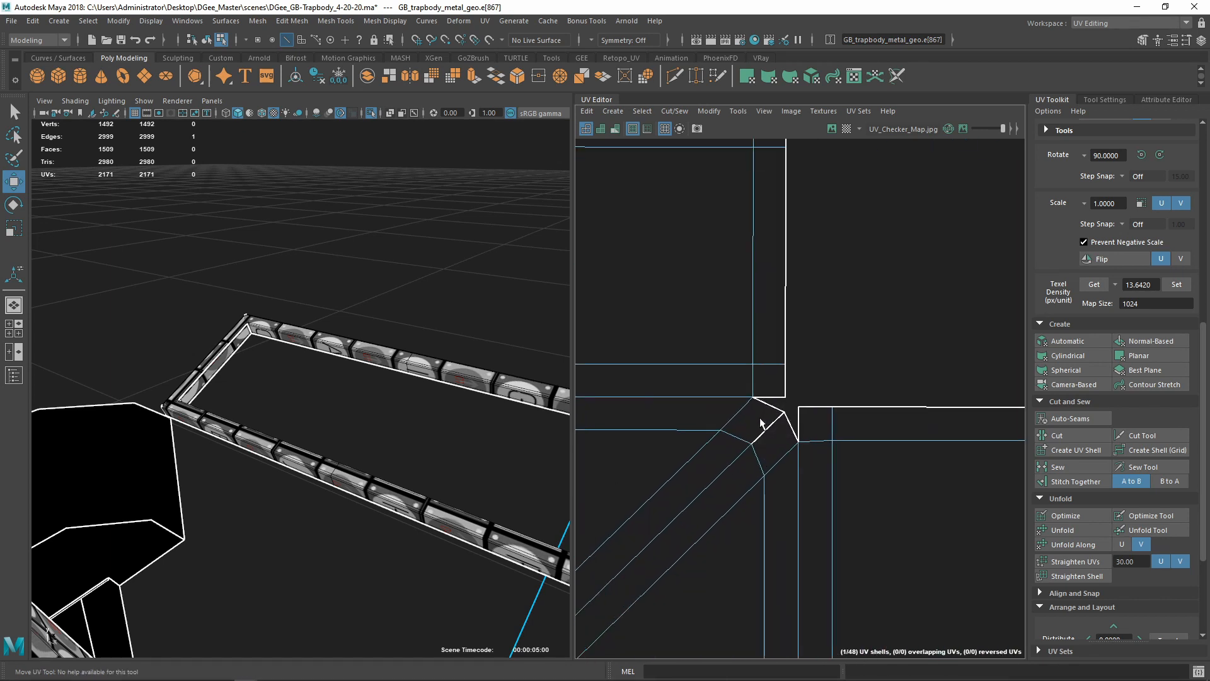
left_click_drag(753, 369, 810, 428)
key("shift+s")
Sew the open border edges between the outer strips and the frame shell's upper-left outer corner
scroll(804, 439, "down", 5)
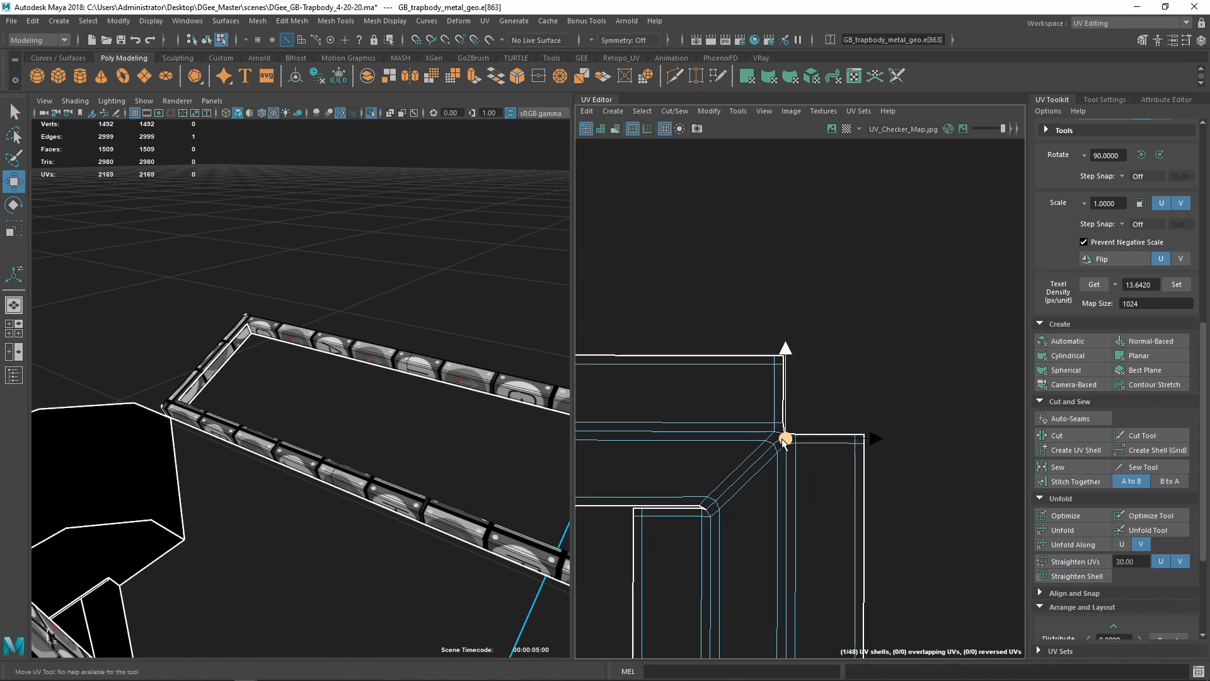
scroll(682, 429, "up", 6)
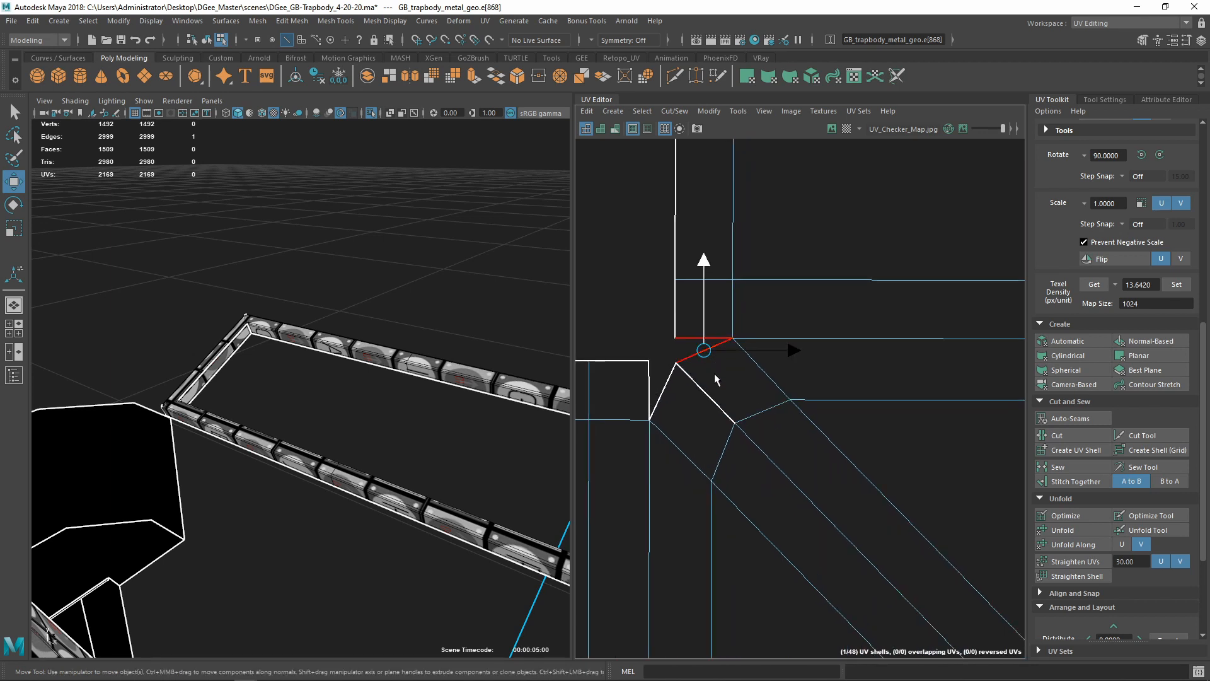
key("shift+s")
Sew the open border edges at the frame shell's lower-left outer corner to both adjoining outer strips
scroll(707, 428, "down", 8)
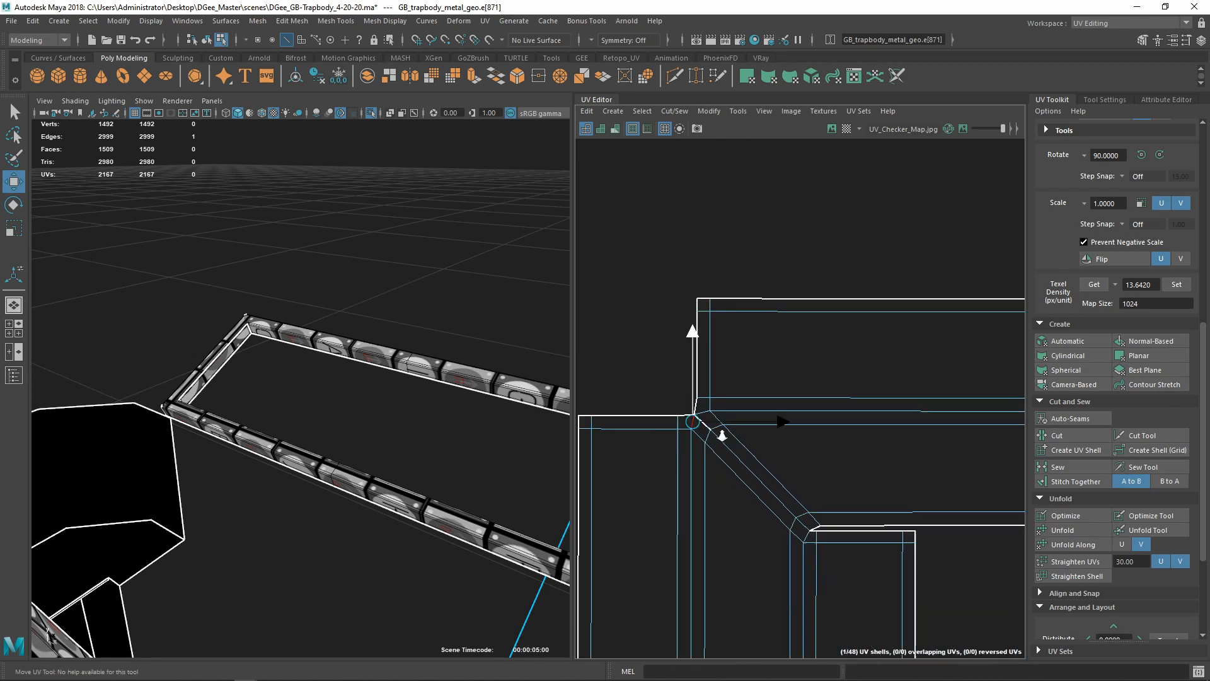
middle_click_drag(825, 610, 769, 351, "alt")
scroll(788, 555, "up", 3)
scroll(823, 630, "down", 5)
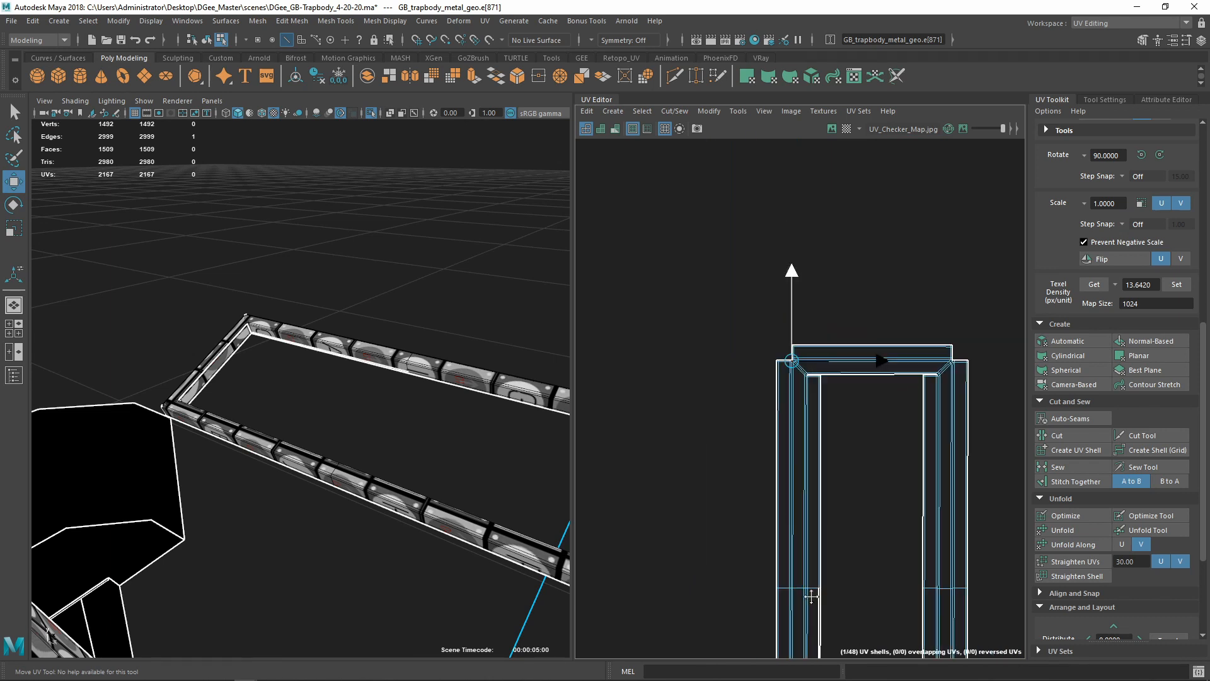
middle_click_drag(819, 598, 801, 409, "alt")
scroll(756, 504, "up", 6)
middle_click_drag(734, 443, 750, 450, "alt")
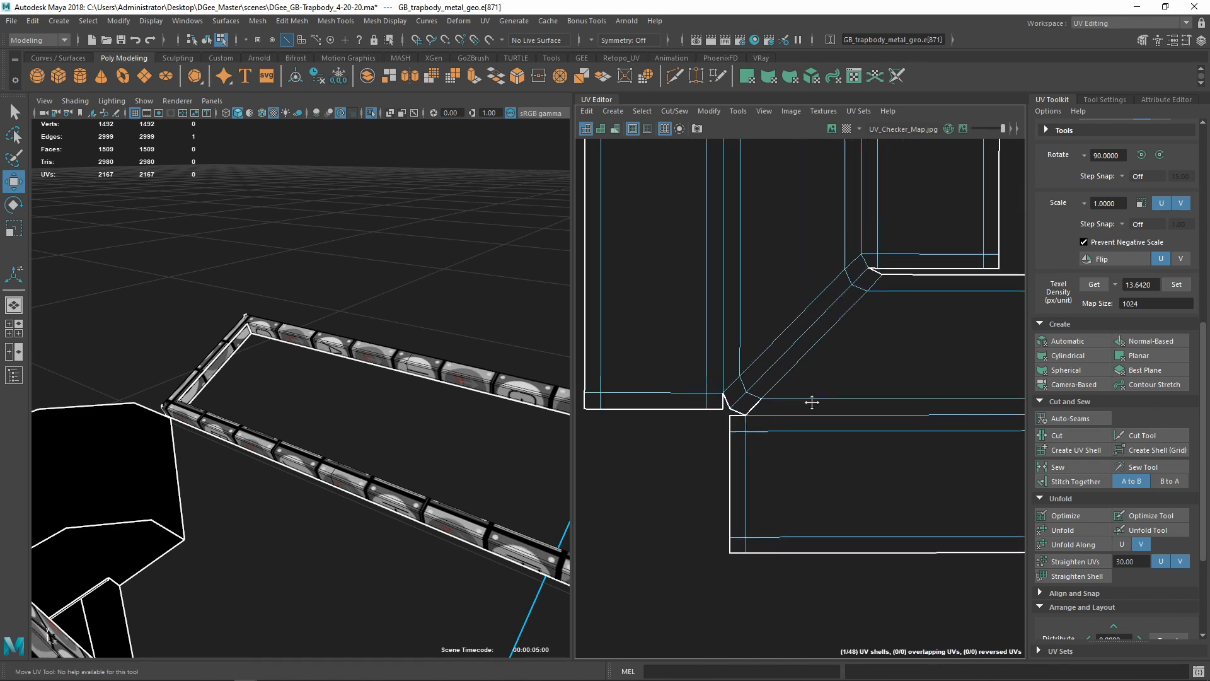
scroll(754, 490, "up", 3)
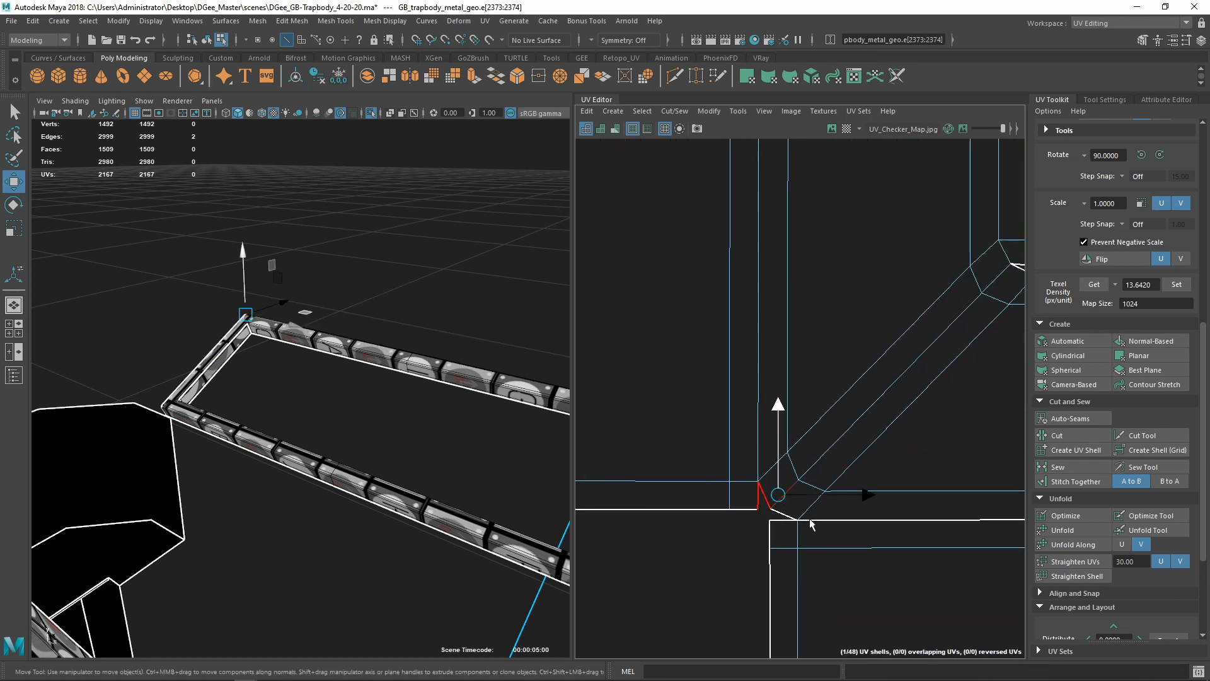
left_click_drag(789, 537, 788, 542)
key("shift+s")
Sew the remaining open border edges at the frame shell's lower-right outer corner to both adjoining outer strips
scroll(826, 540, "down", 9)
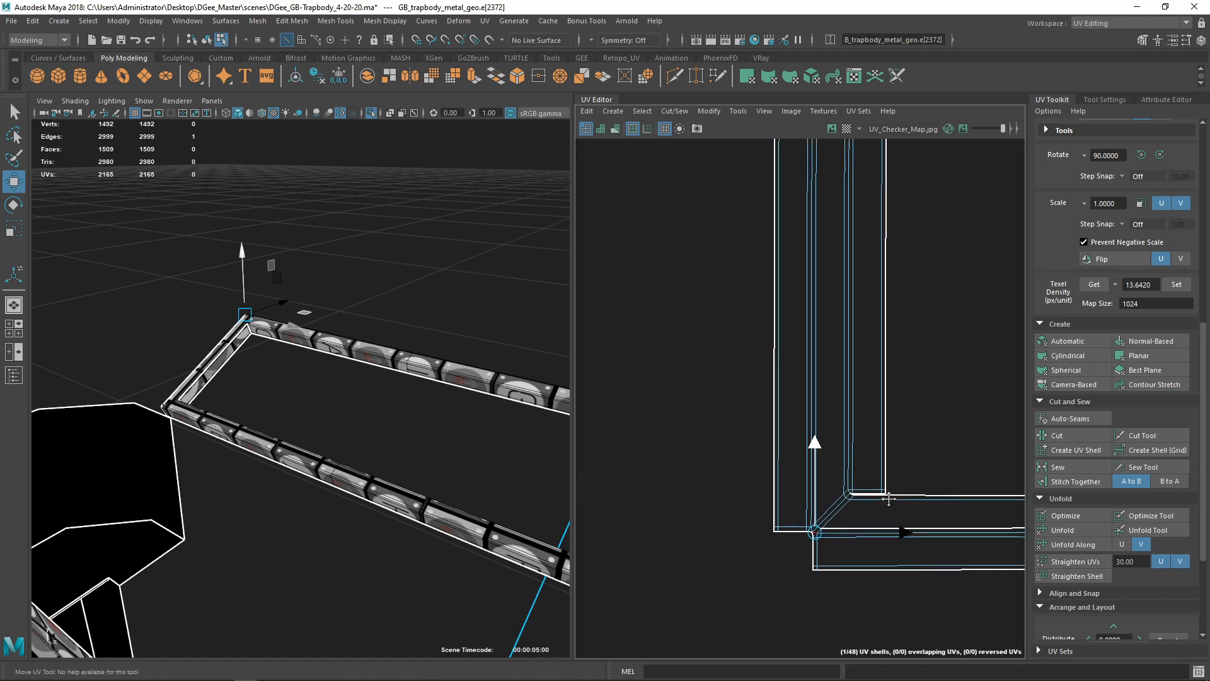
middle_click_drag(983, 526, 741, 491, "alt")
scroll(741, 490, "up", 1)
scroll(722, 487, "up", 8)
middle_click_drag(680, 420, 817, 487, "alt")
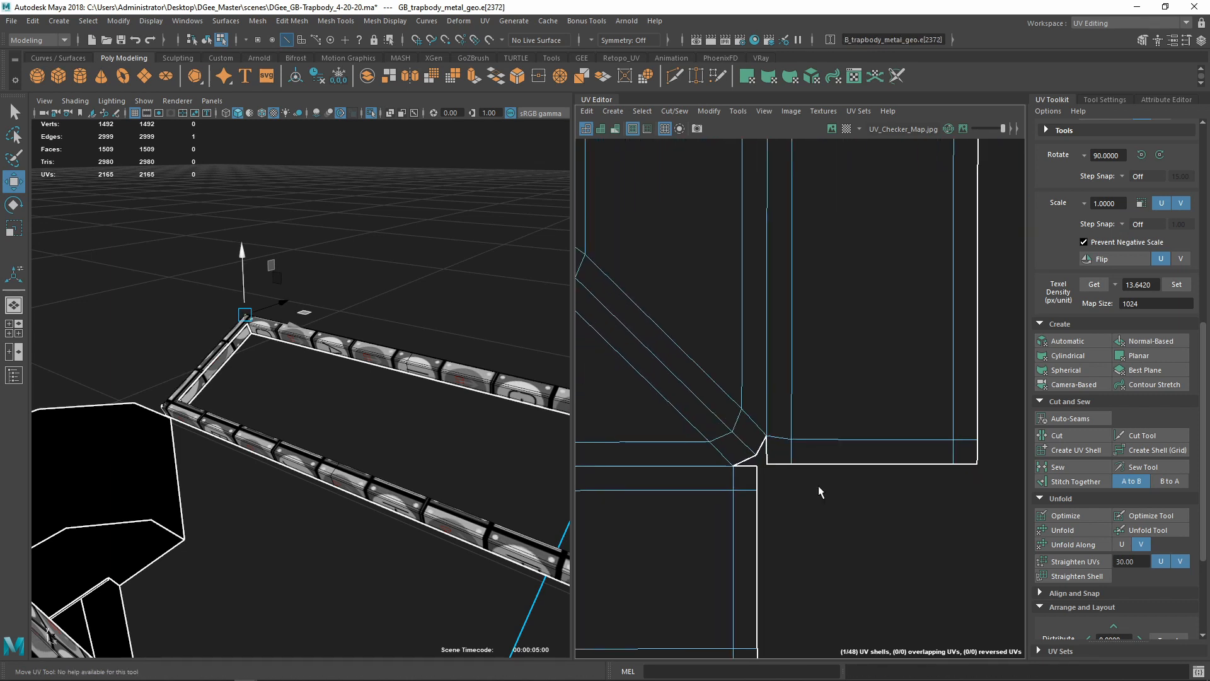
scroll(778, 466, "up", 2)
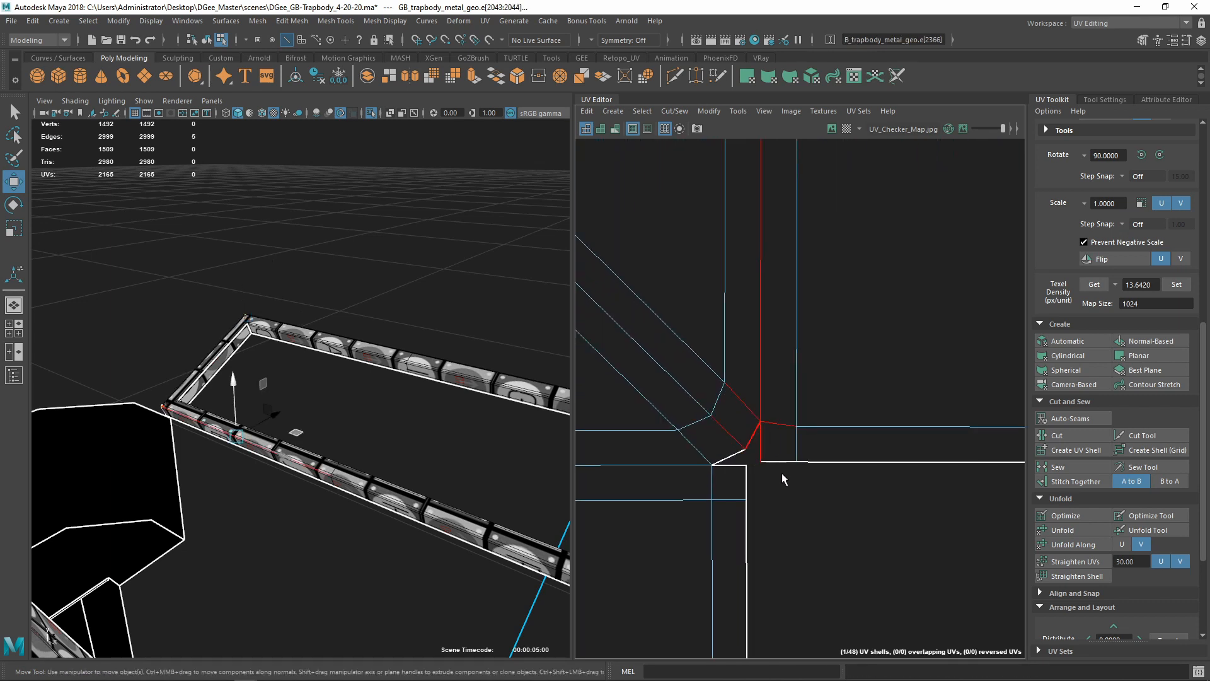
key("shift+s")
left_click(722, 465)
key("shift+s")
Select the frame shell and its two separate strip shells as UV shells and move them into tile U2V2 beside the finished shells
scroll(736, 513, "down", 9)
scroll(744, 521, "down", 6)
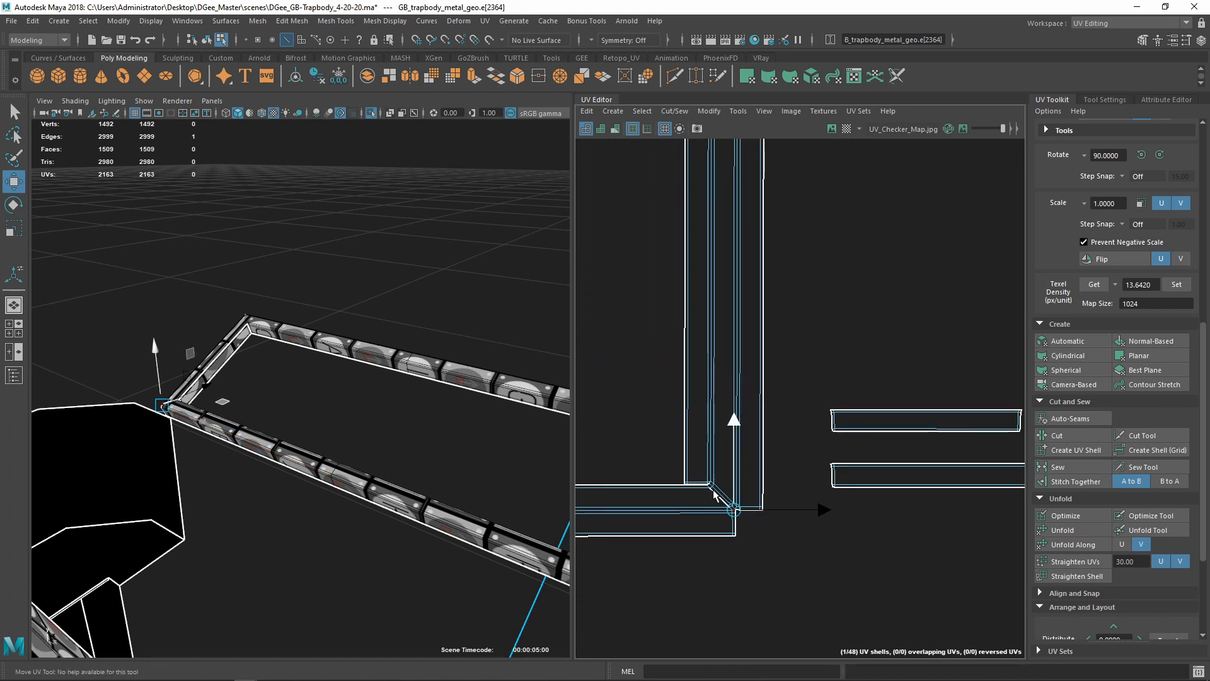
middle_click_drag(664, 467, 795, 467, "alt")
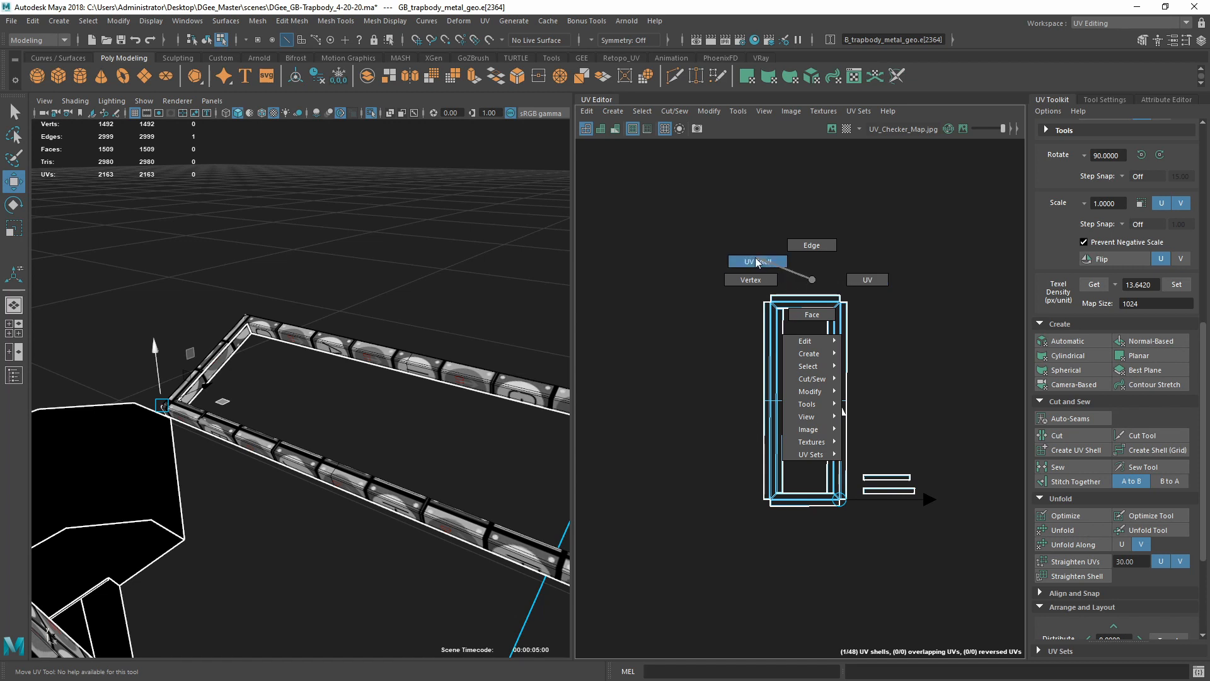
right_click_drag(757, 262, 757, 262)
left_click_drag(713, 268, 838, 433)
scroll(837, 433, "down", 5)
middle_click_drag(764, 412, 871, 420, "alt")
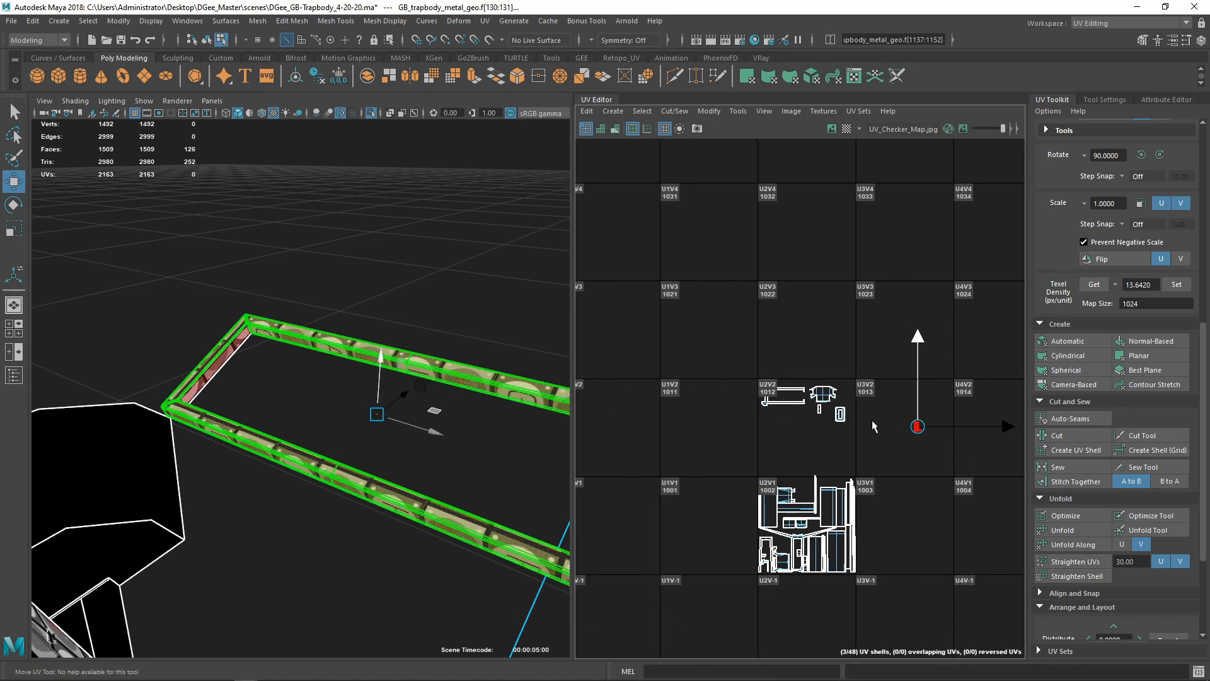
left_click_drag(913, 422, 803, 412)
scroll(813, 451, "down", 3)
middle_click_drag(881, 457, 912, 448, "alt")
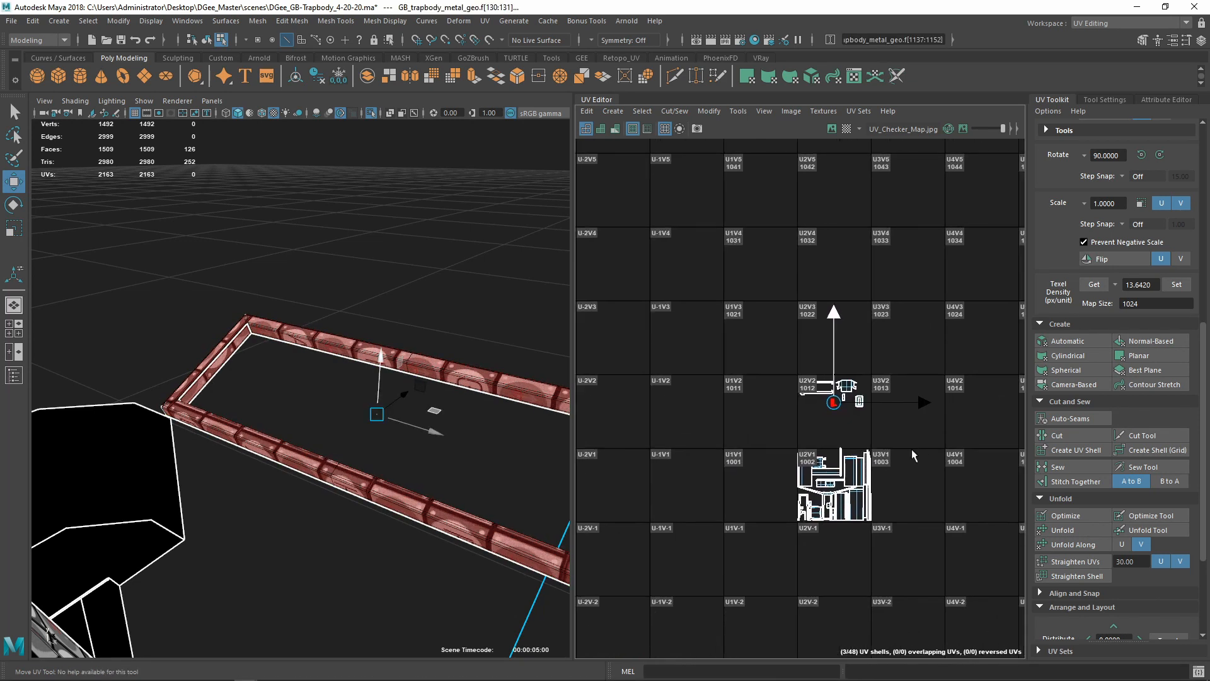
Select all the UV shells in tile U2V1 and isolate their faces in the 3D view
left_click_drag(926, 558, 779, 434)
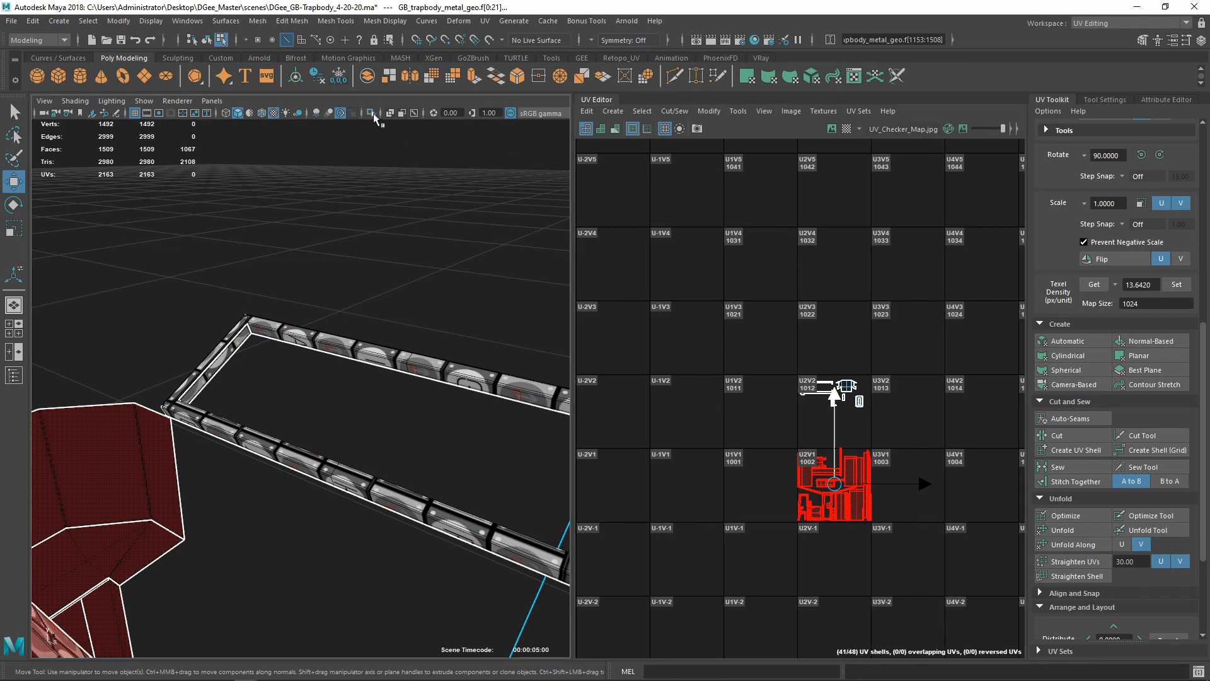
left_click_drag(401, 245, 211, 406, "alt")
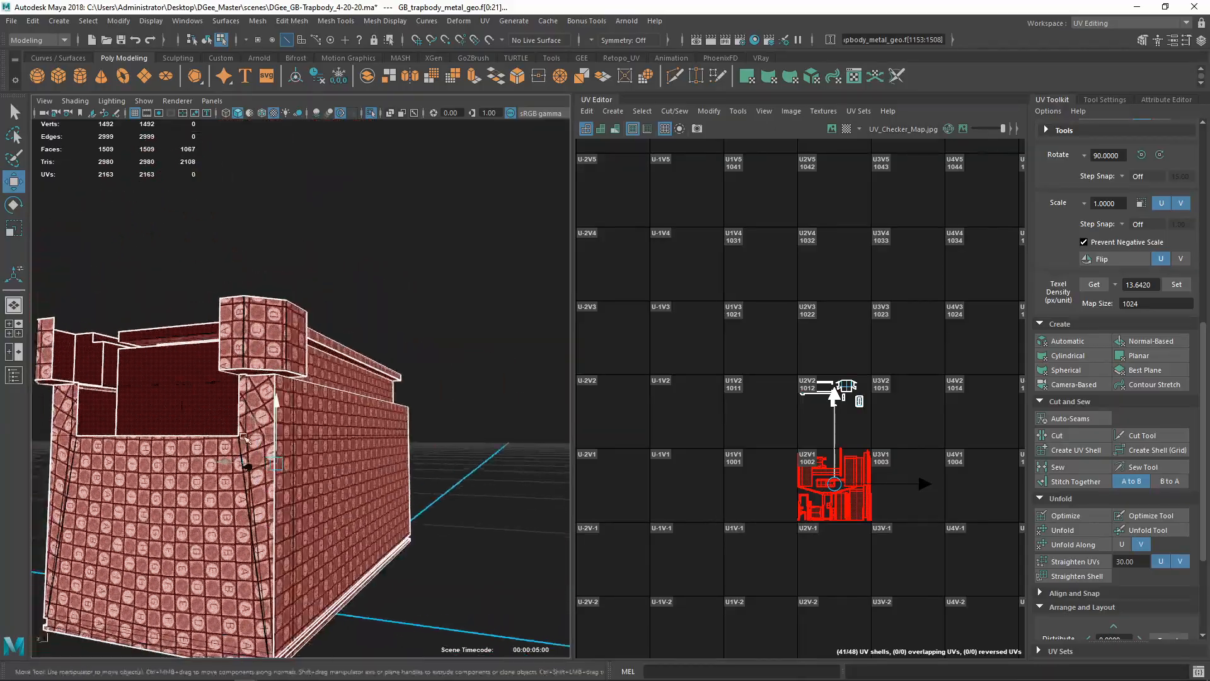
Examine the checker texture and UV borders around the isolated trap body, especially the stepped ledge at its lower corner
right_click_drag(211, 407, 318, 417, "alt")
left_click_drag(318, 416, 429, 371, "alt")
right_click_drag(429, 371, 303, 392, "alt")
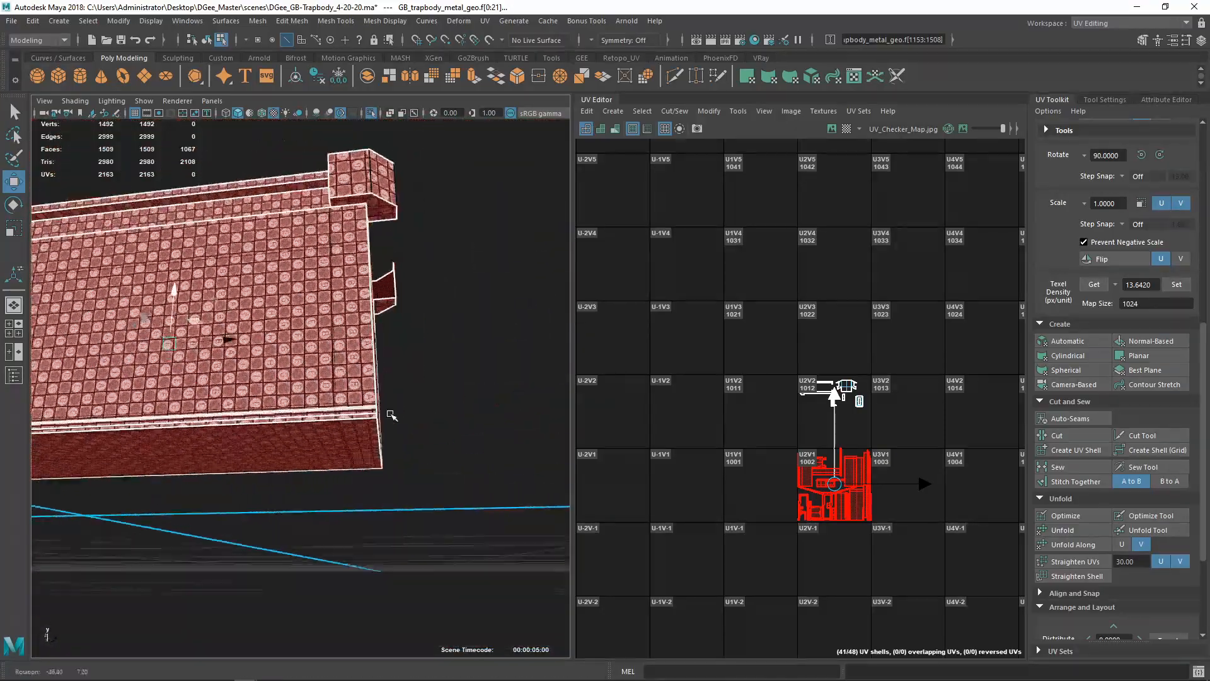
left_click_drag(349, 411, 373, 417, "alt")
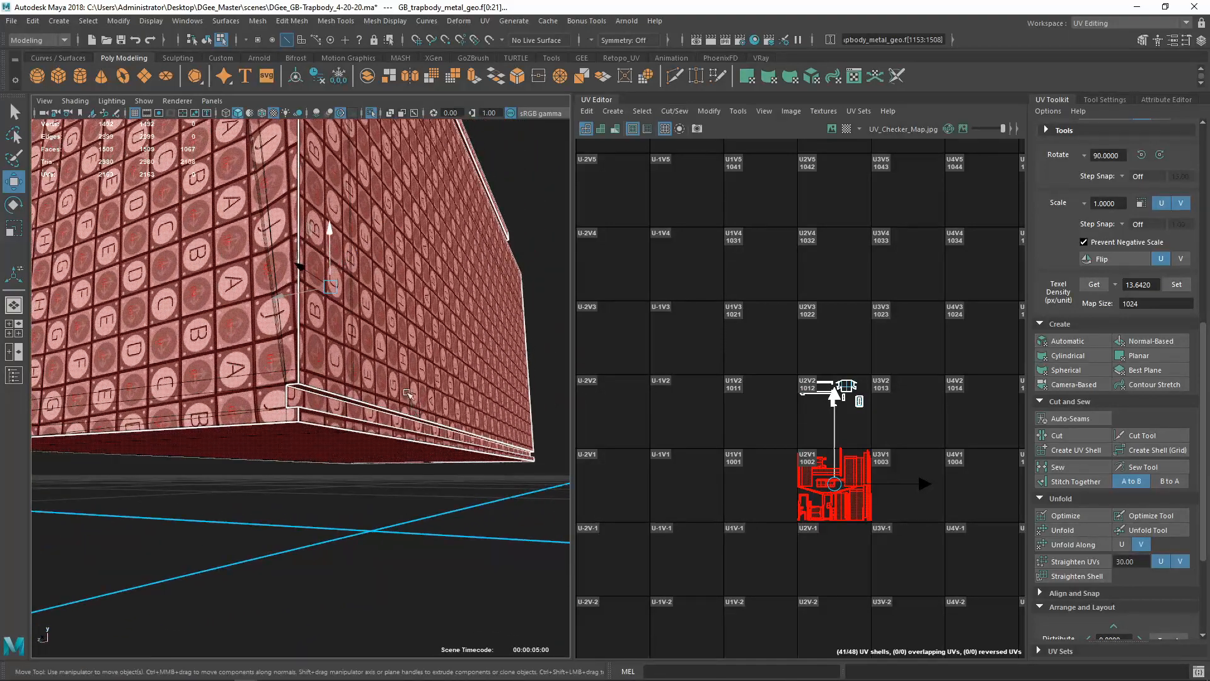
scroll(425, 453, "up", 3)
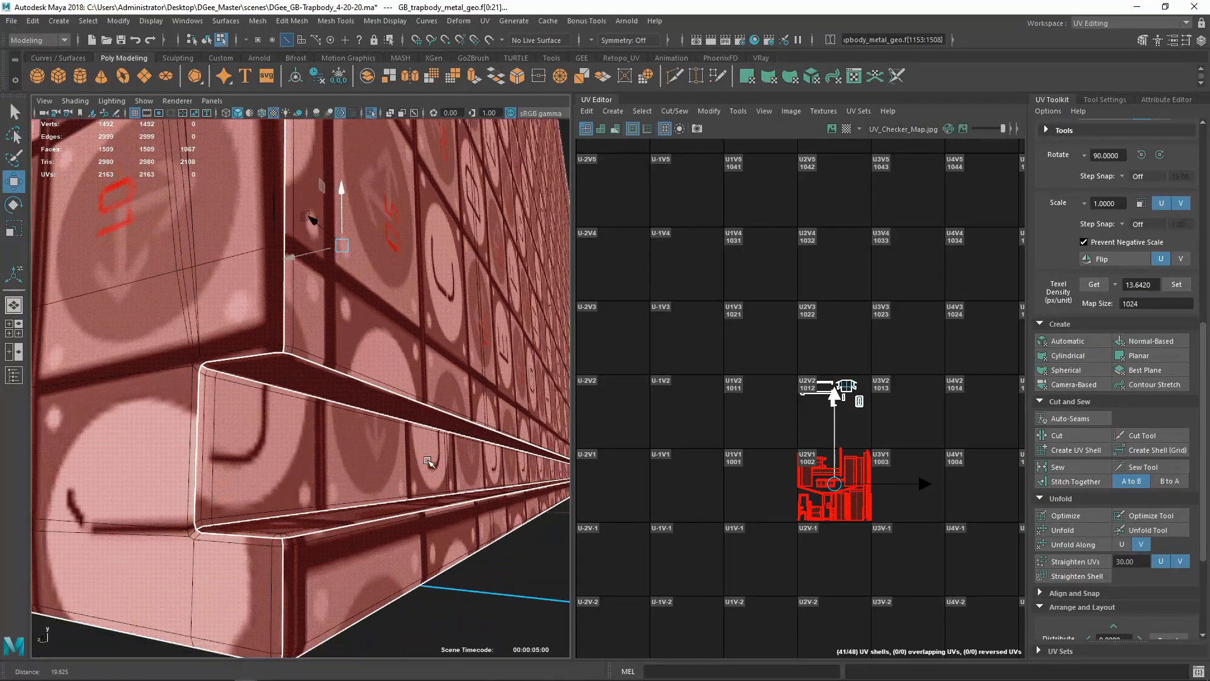
scroll(428, 465, "up", 2)
scroll(428, 470, "down", 4)
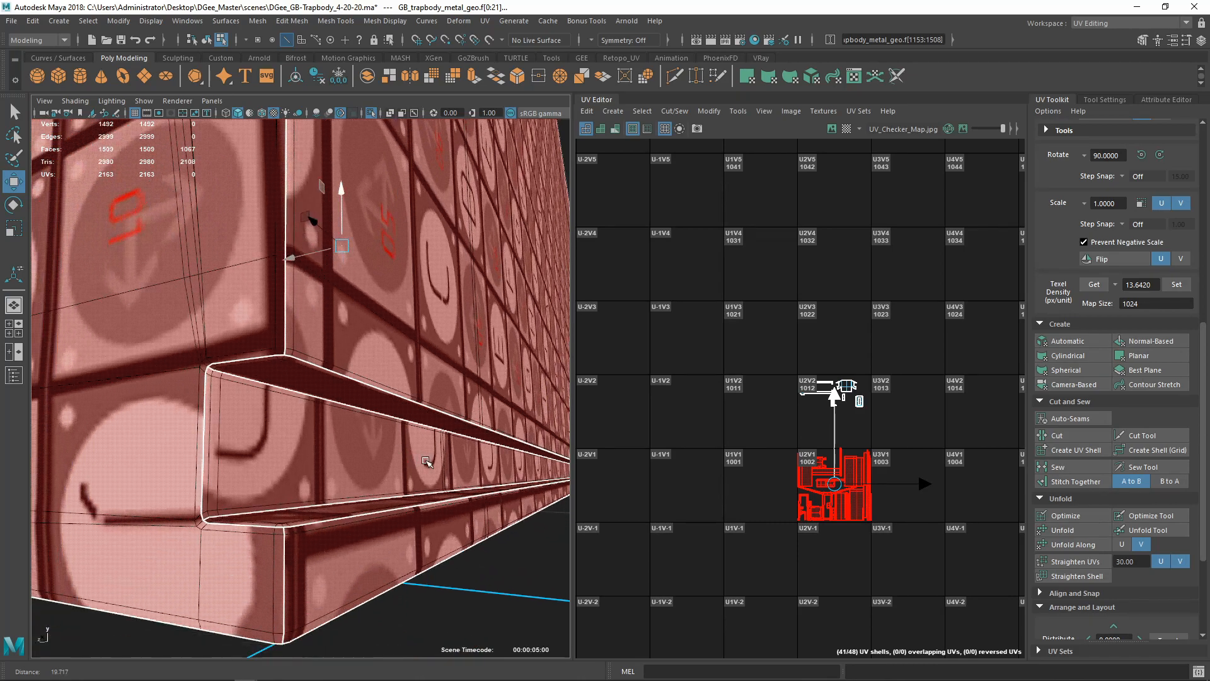
scroll(426, 469, "up", 3)
scroll(425, 469, "down", 10)
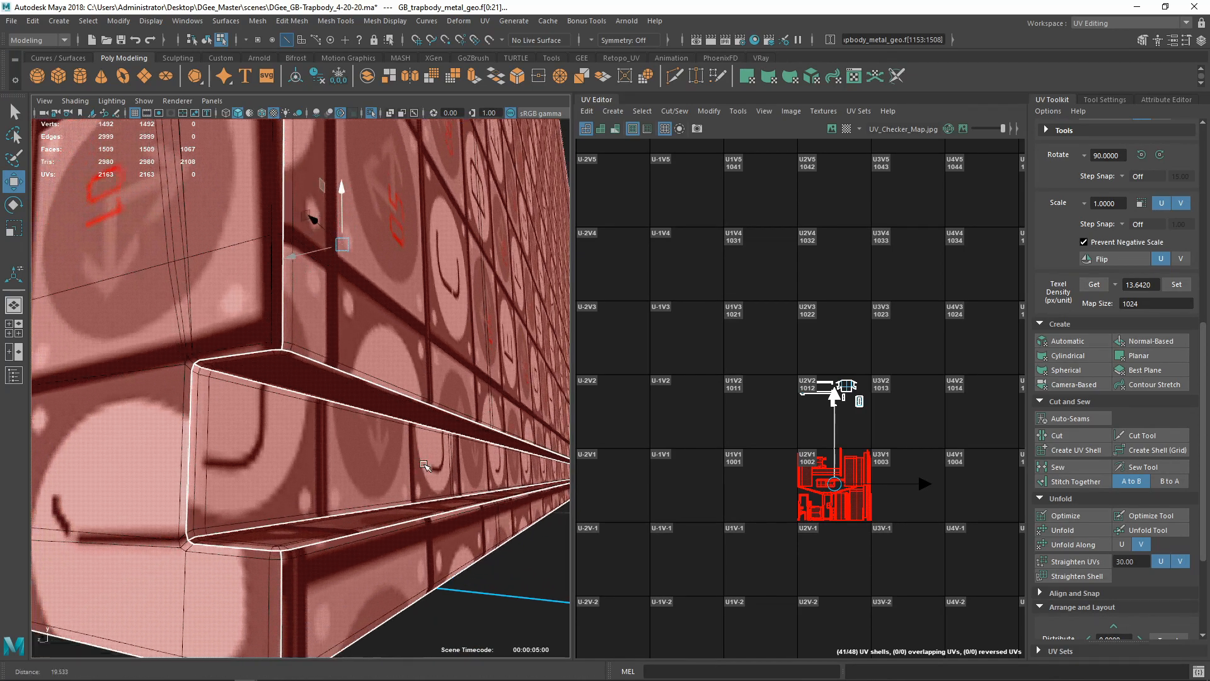
left_click_drag(369, 332, 391, 434, "alt")
middle_click_drag(390, 434, 412, 388, "alt")
left_click_drag(411, 388, 419, 399, "alt")
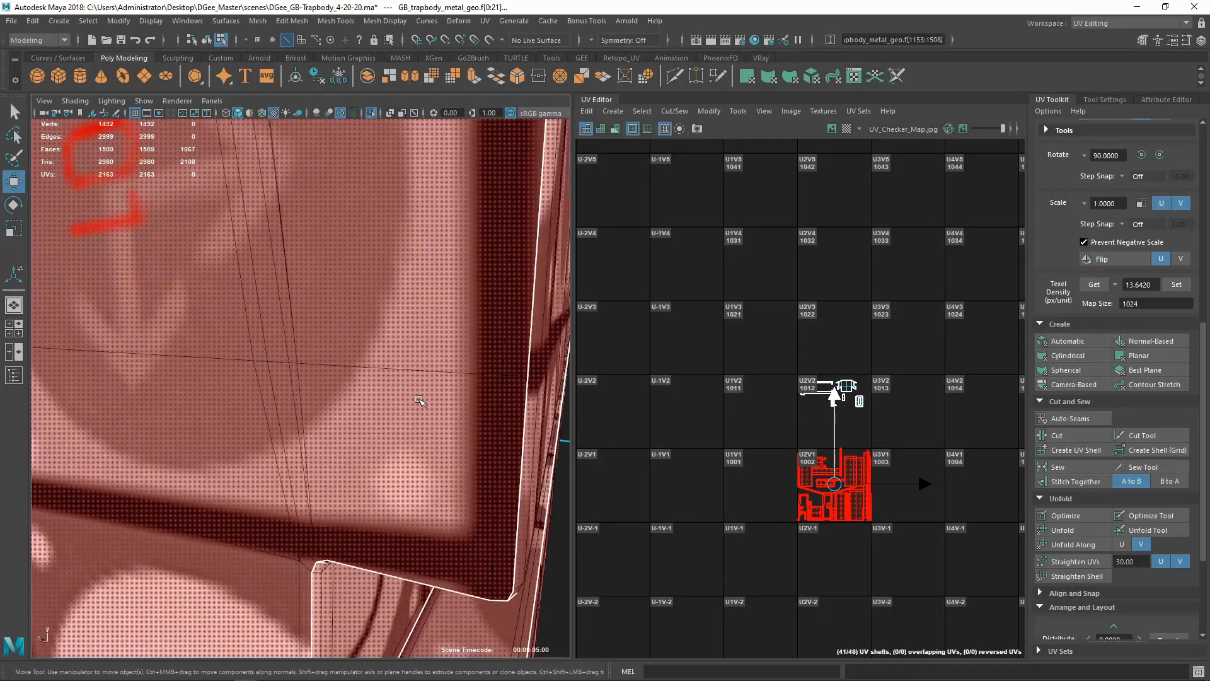
scroll(411, 396, "down", 4)
scroll(411, 396, "up", 3)
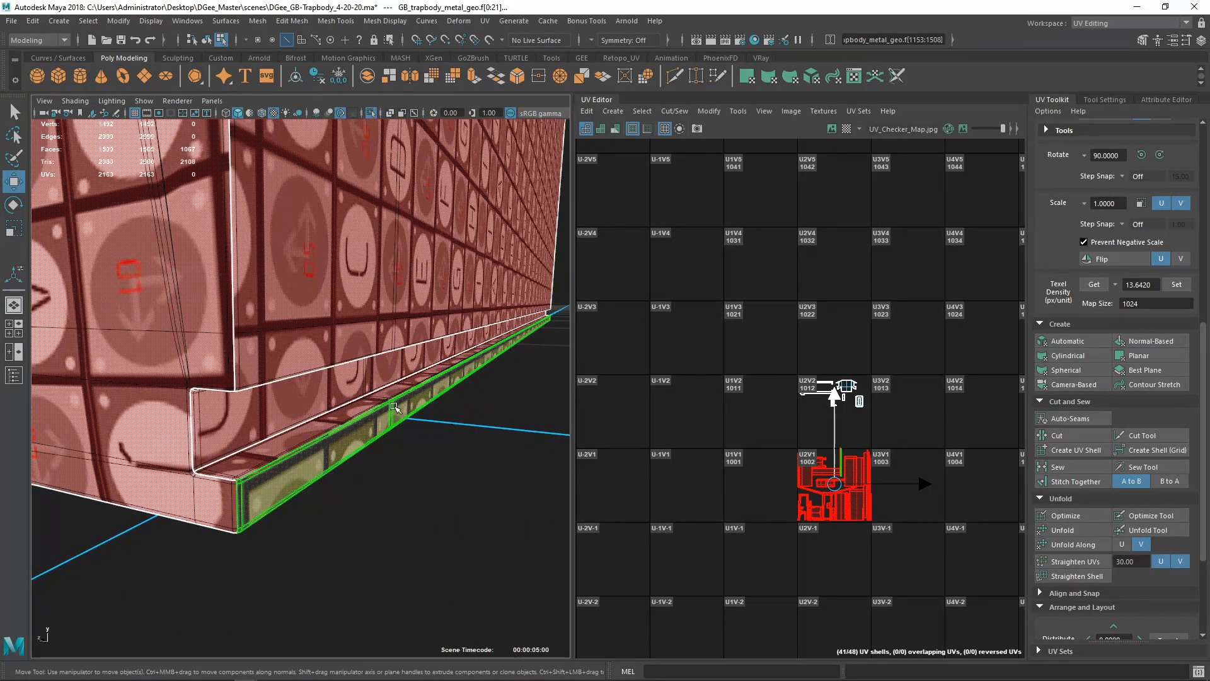
Select the UV border edges of the stepped ledge at the trap body's lower corner
scroll(365, 365, "up", 4)
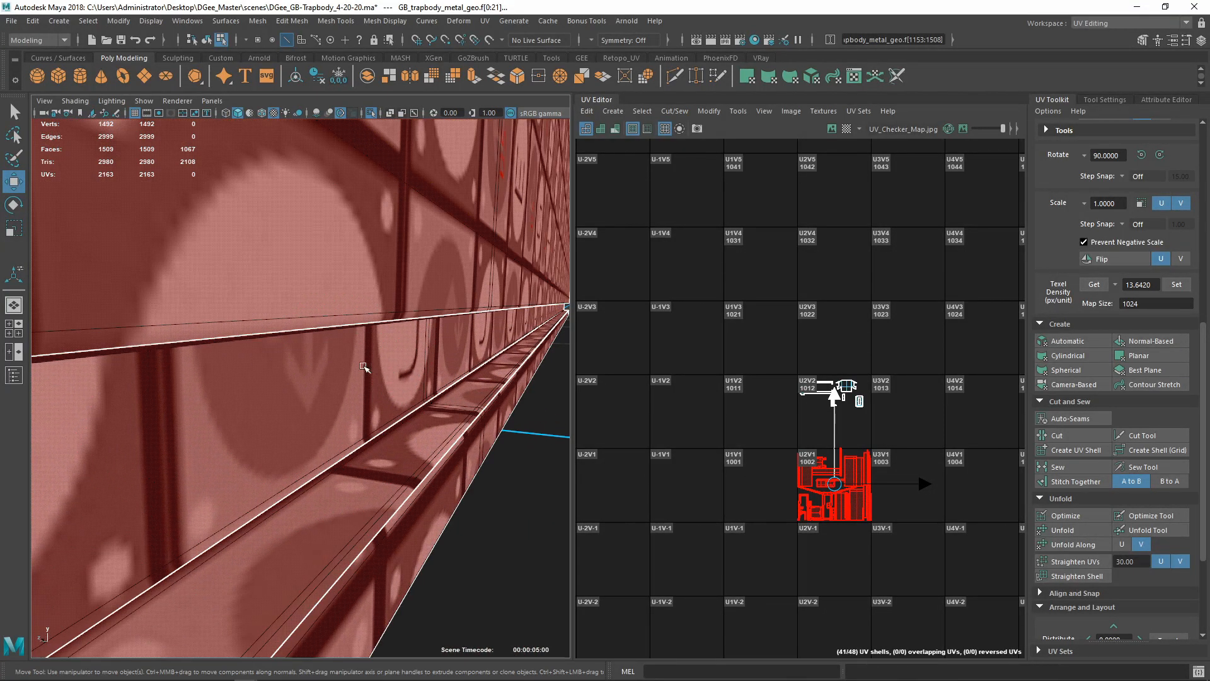
scroll(365, 365, "down", 4)
left_click_drag(364, 365, 334, 371, "alt")
scroll(322, 371, "up", 2)
right_click_drag(317, 378, 314, 345)
double_click(315, 354)
scroll(315, 354, "down", 4)
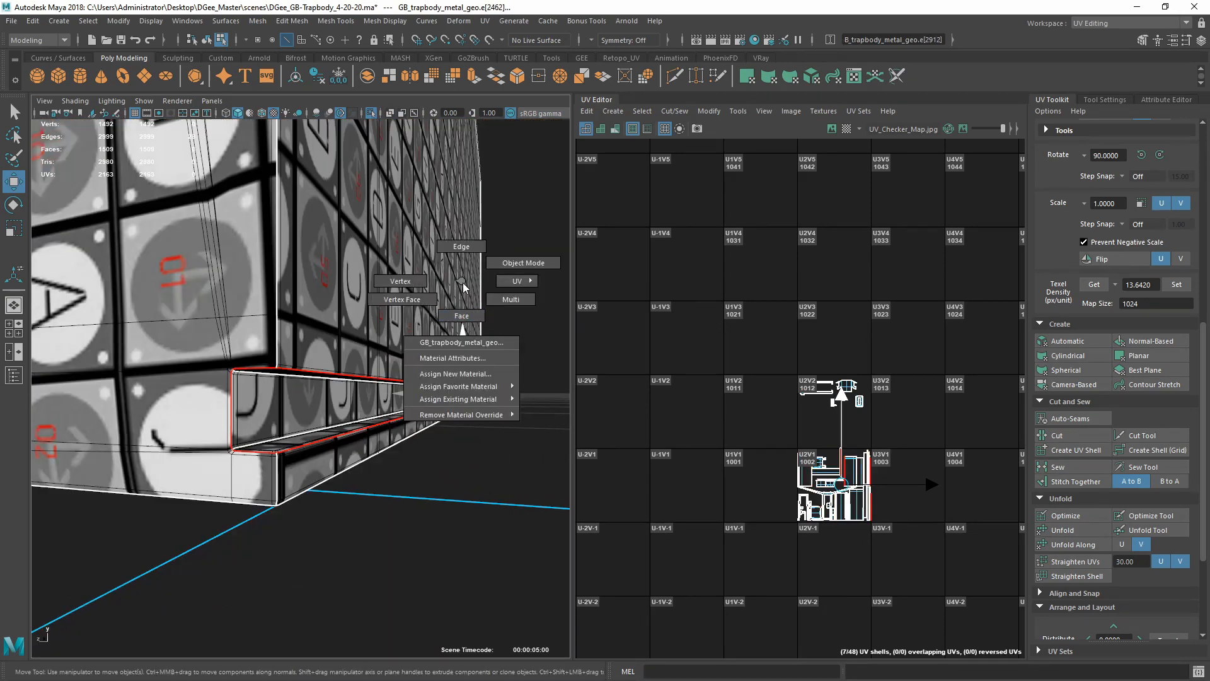
Select the UV shells of the long side wall and its lower ledge and move them into tile U4V1
right_click_drag(462, 286, 462, 315)
double_click(450, 319)
scroll(441, 322, "up", 2)
scroll(441, 322, "down", 6)
left_click_drag(441, 321, 472, 334, "alt")
left_click_drag(884, 484, 997, 484)
scroll(370, 383, "down", 3)
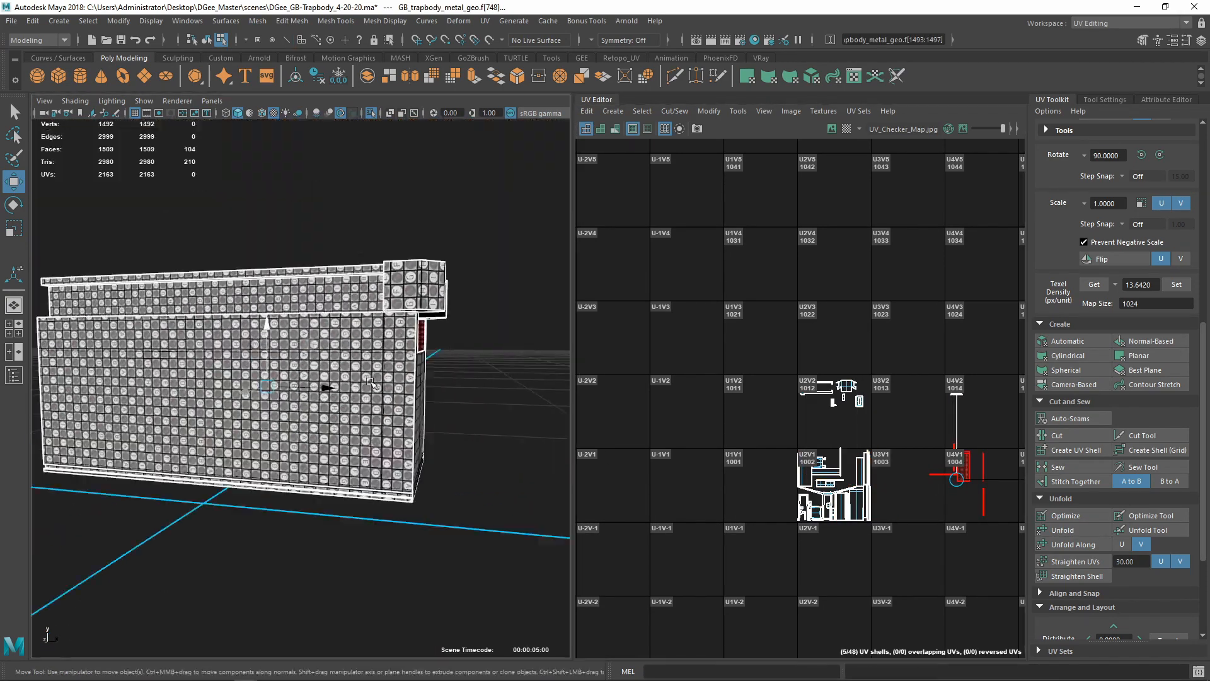
Select the same side's remaining band and strip shells and move them beside the wall shell in tile U4V1
left_click_drag(371, 383, 145, 381, "alt")
scroll(252, 391, "up", 5)
left_click(303, 426)
scroll(302, 378, "up", 3)
left_click(302, 341, "shift")
left_click(296, 264, "shift")
scroll(271, 302, "down", 4)
left_click_drag(253, 315, 252, 353, "alt")
scroll(775, 463, "down", 2)
left_click_drag(769, 465, 912, 450)
Select the wall shell's left border edges and the open edges at its lower end, and sew them
scroll(857, 457, "up", 10)
right_click_drag(796, 340, 795, 309)
double_click(789, 271)
scroll(781, 267, "down", 3)
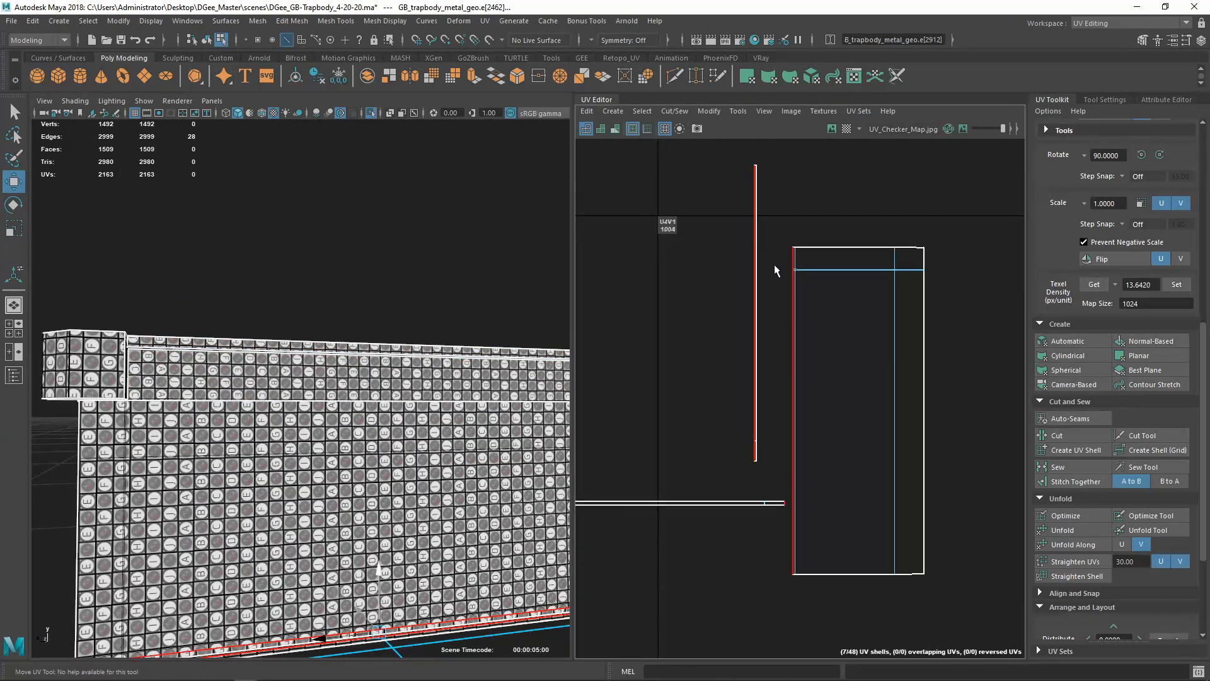
left_click_drag(835, 563, 836, 564)
scroll(798, 567, "up", 10)
middle_click_drag(797, 566, 713, 376, "alt")
right_click_drag(659, 397, 697, 414, "shift")
Select the sewn wall shell and shift it slightly in U, away from the neighbouring strip shells
scroll(681, 390, "down", 6)
middle_click_drag(636, 341, 742, 467, "alt")
scroll(743, 466, "down", 6)
right_click_drag(813, 422, 764, 389)
left_click(783, 354)
scroll(783, 353, "down", 6)
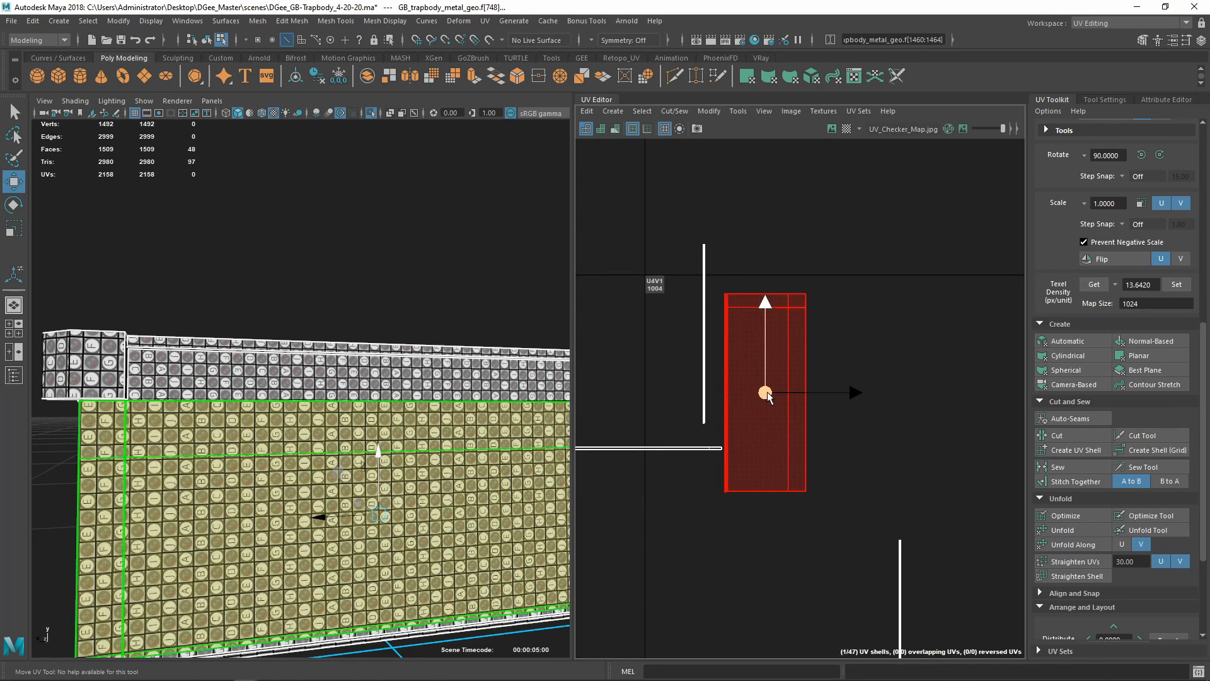
left_click_drag(766, 394, 836, 385)
scroll(328, 466, "down", 6)
Select the wall shell's right border edges and sew the narrow top ledge shell to them
left_click_drag(303, 429, 353, 479, "alt")
scroll(328, 441, "up", 8)
left_click_drag(353, 403, 283, 441, "alt")
scroll(873, 316, "up", 8)
middle_click_drag(873, 316, 770, 490, "alt")
scroll(788, 383, "up", 8)
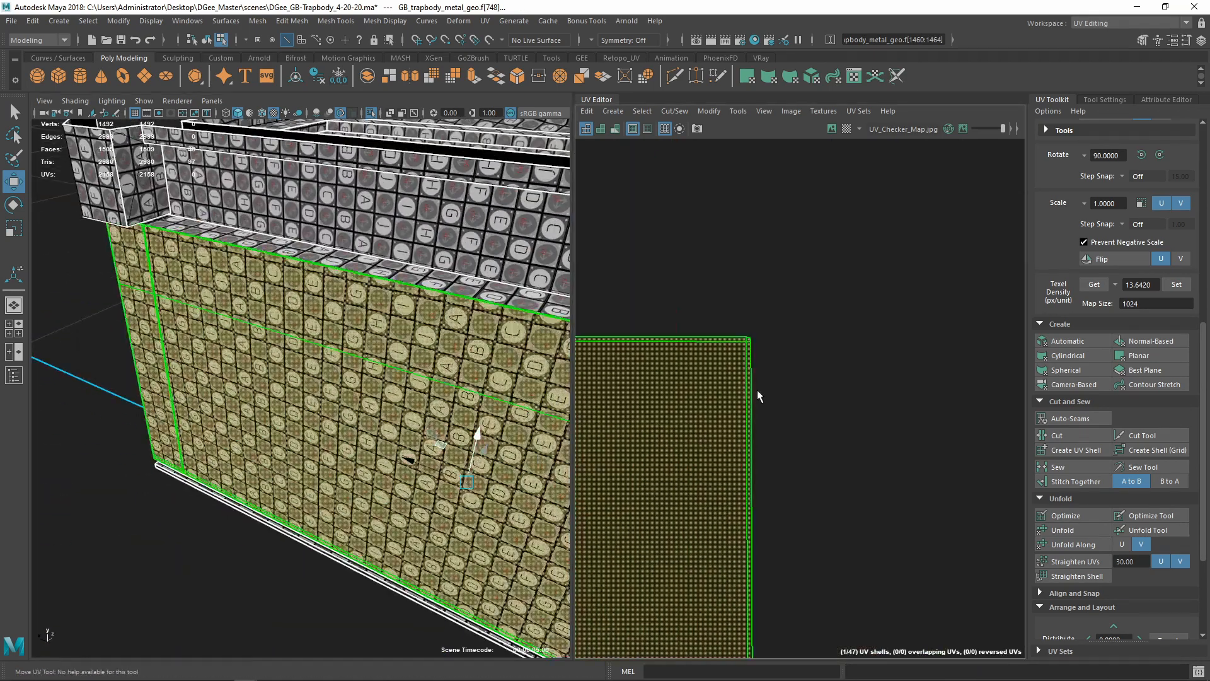
middle_click_drag(758, 392, 755, 354, "alt")
right_click_drag(779, 391, 779, 346)
left_click_drag(775, 303, 695, 406)
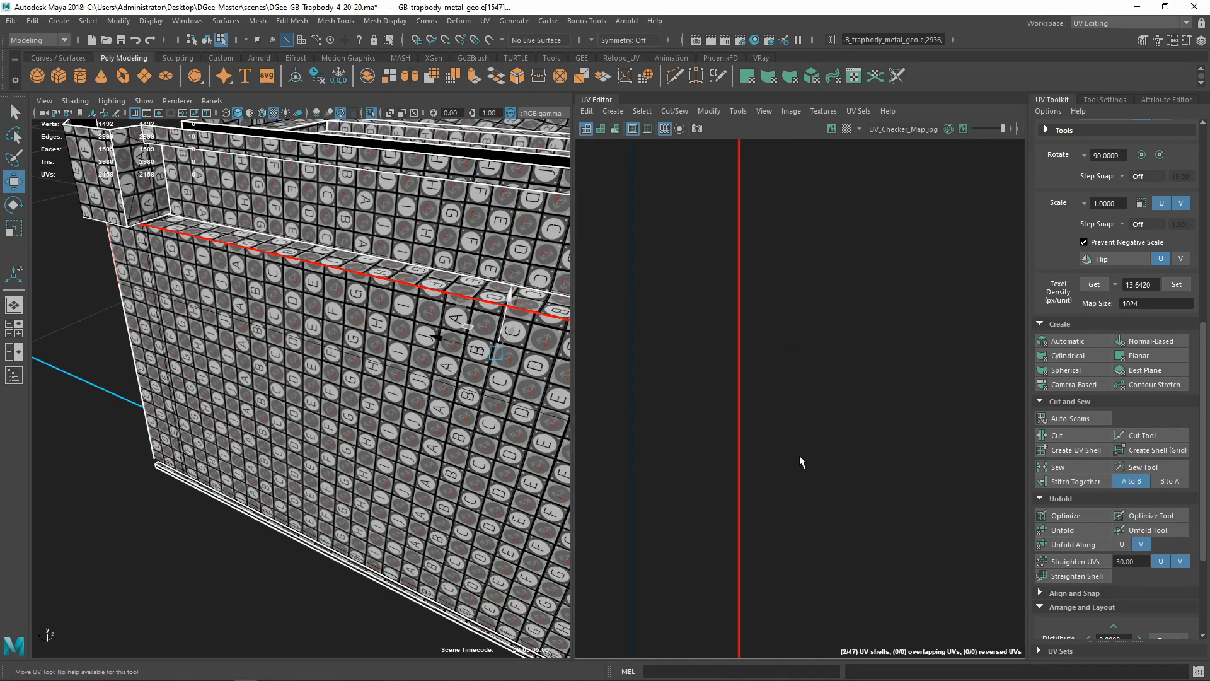
left_click_drag(810, 455, 823, 461, "shift")
right_click_drag(823, 462, 851, 473, "shift")
Select the border edges between the narrow top ledge and the upper band and sew the band onto the wall shell
scroll(851, 473, "down", 5)
middle_click_drag(832, 391, 819, 532, "alt")
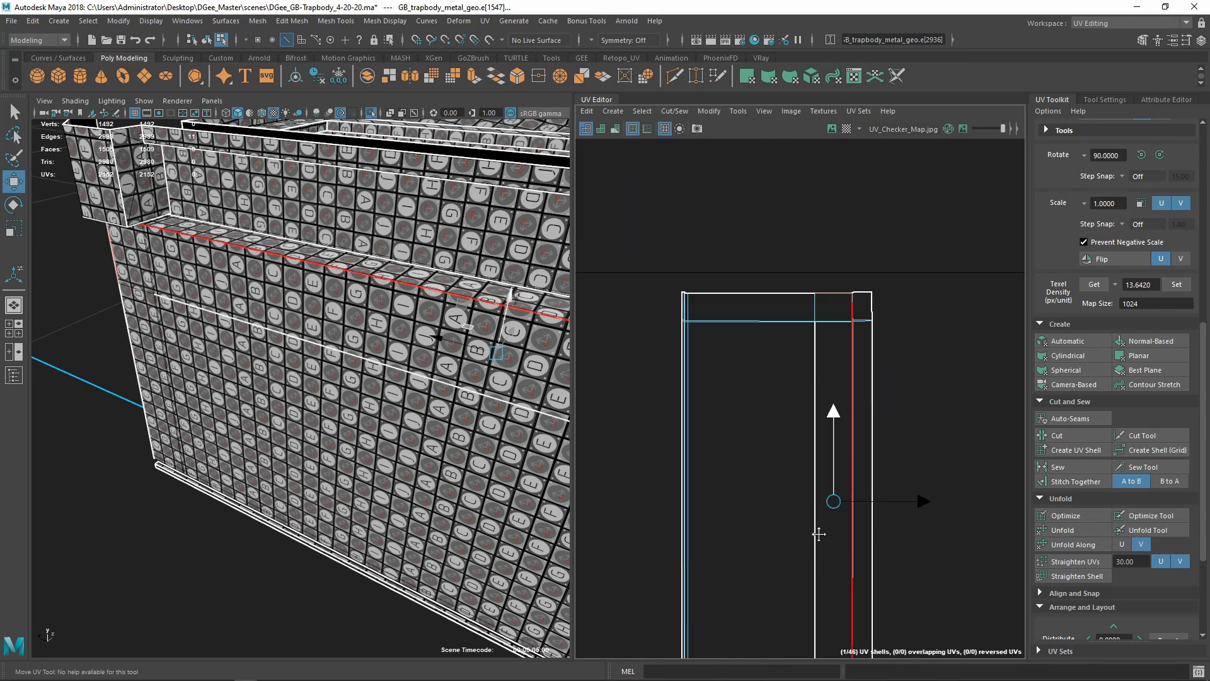
scroll(831, 323, "up", 5)
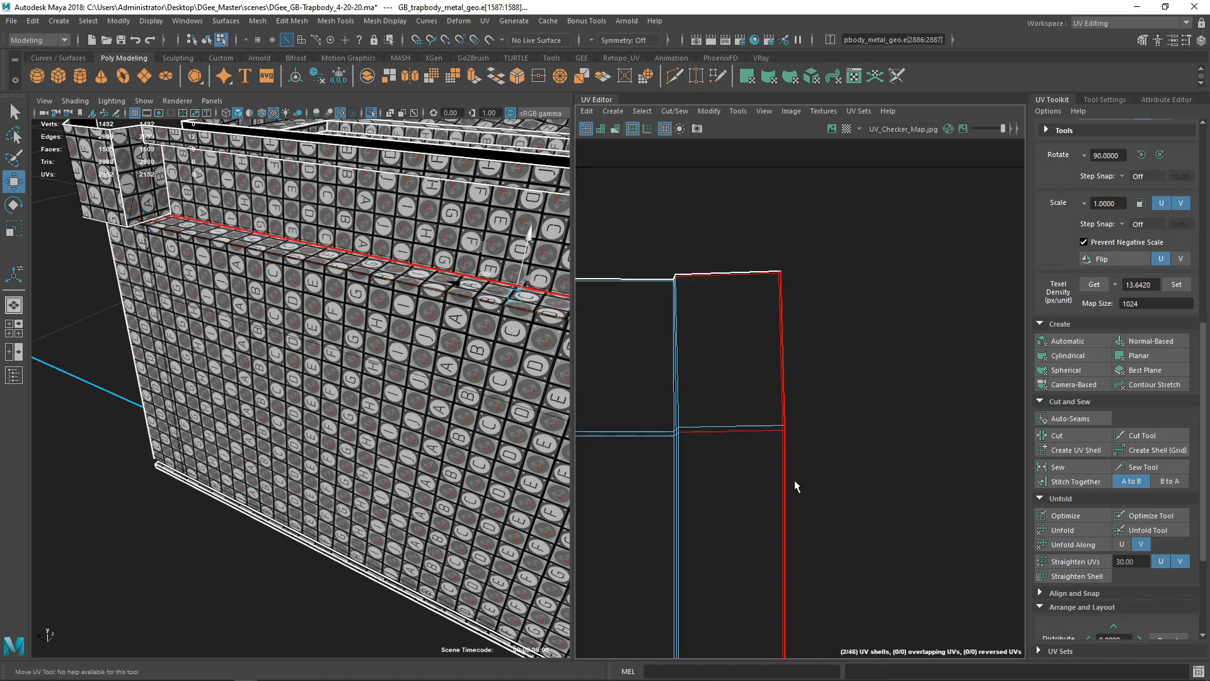
right_click_drag(779, 394, 807, 405, "shift")
scroll(790, 421, "down", 6)
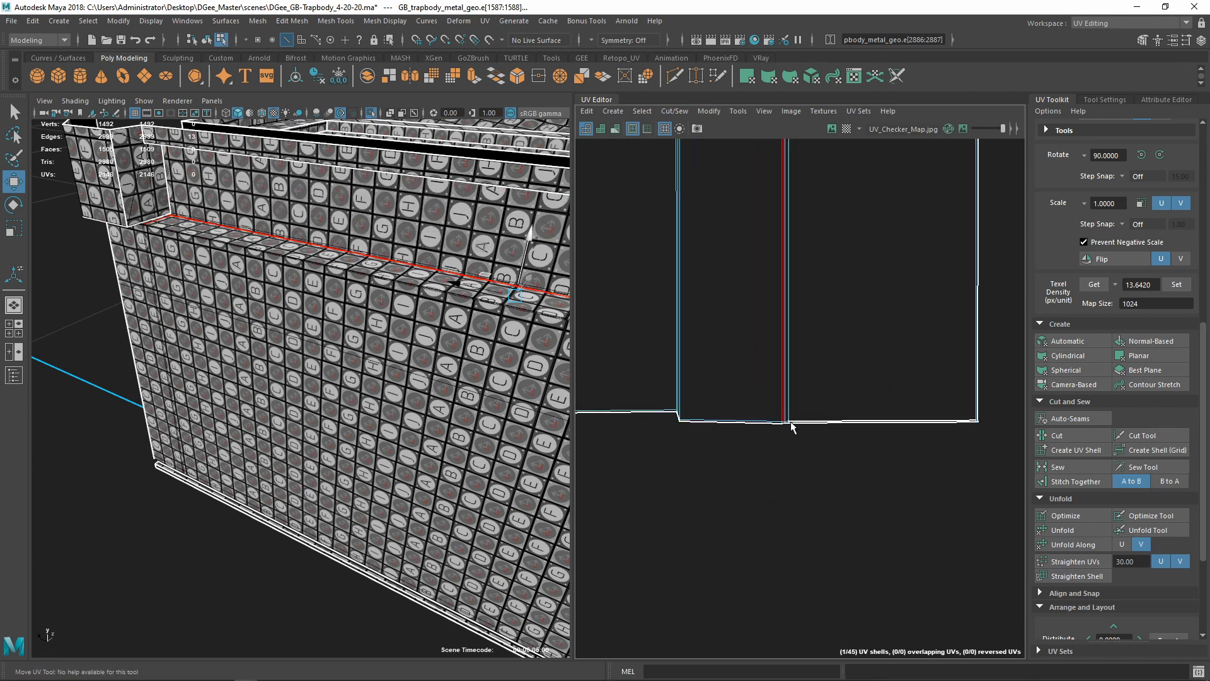
Select the combined wall shell and accept the student-version notice to continue saving the file
middle_click_drag(790, 421, 772, 505, "alt")
right_click_drag(770, 393, 719, 371)
left_click(775, 404)
left_click_drag(328, 391, 403, 353, "alt")
scroll(831, 341, "up", 6)
middle_click_drag(787, 353, 736, 410, "alt")
right_click_drag(736, 411, 706, 407, "shift")
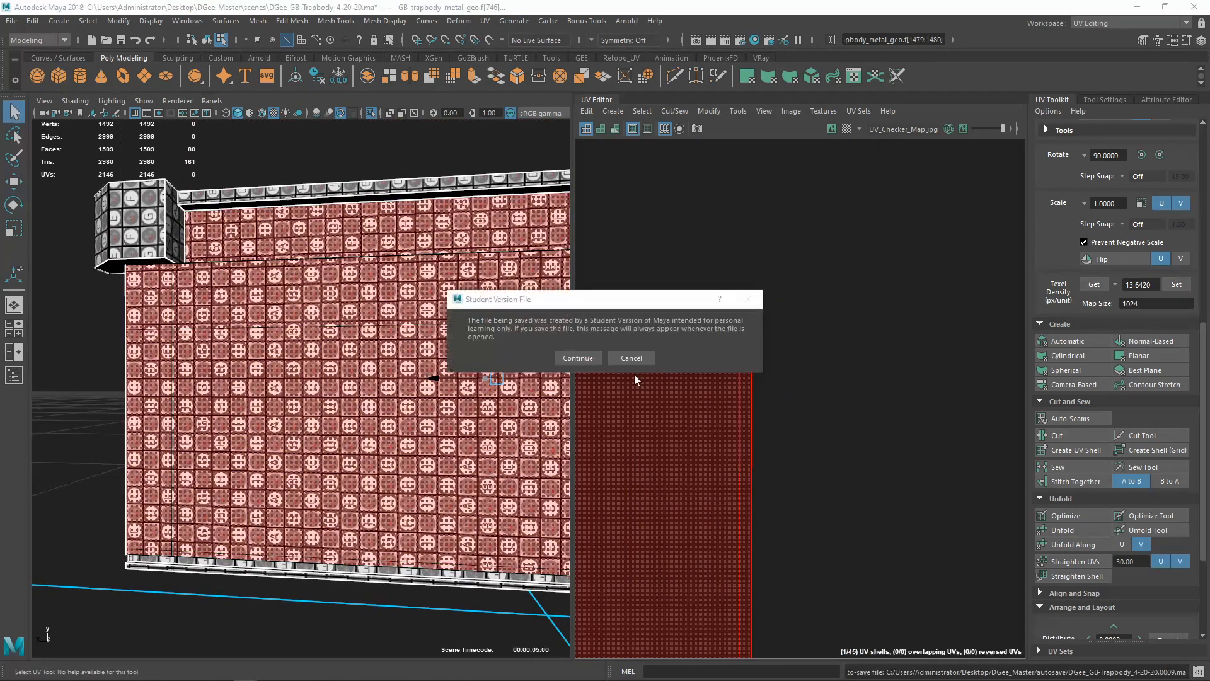
left_click(578, 356)
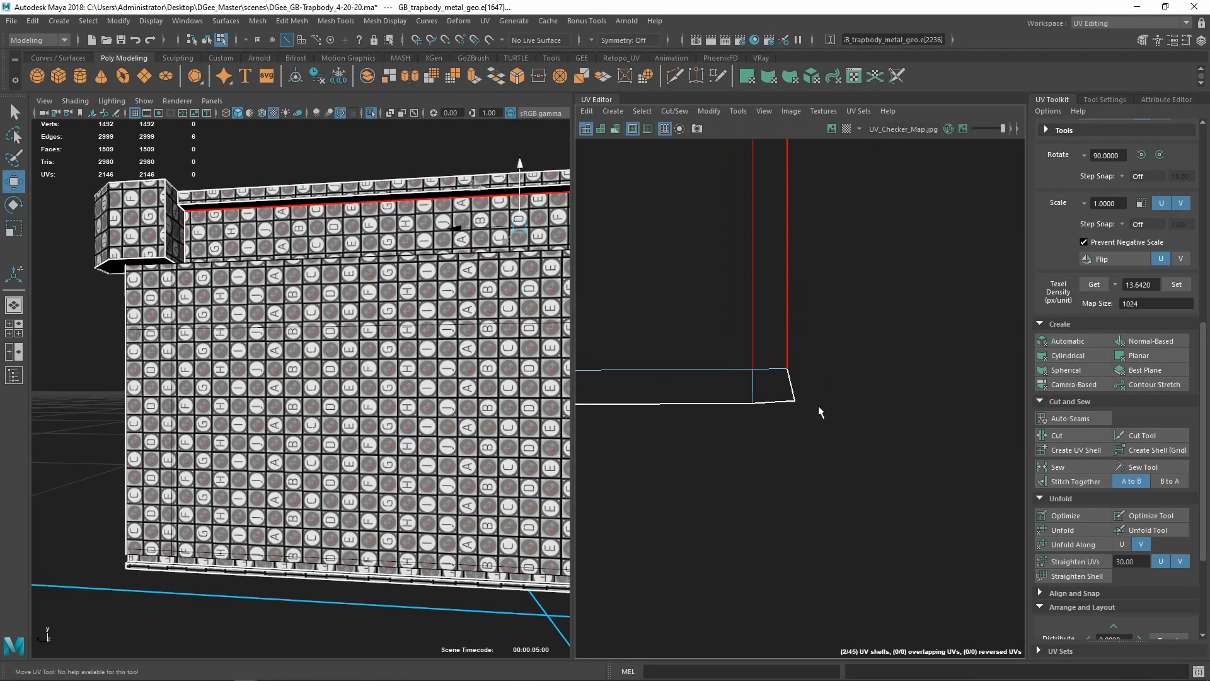
Sew the upper band's outer border edges to the adjoining thin strips below the top rim
scroll(852, 429, "down", 6)
middle_click_drag(825, 208, 804, 321, "alt")
scroll(804, 320, "down", 4)
scroll(782, 211, "up", 3)
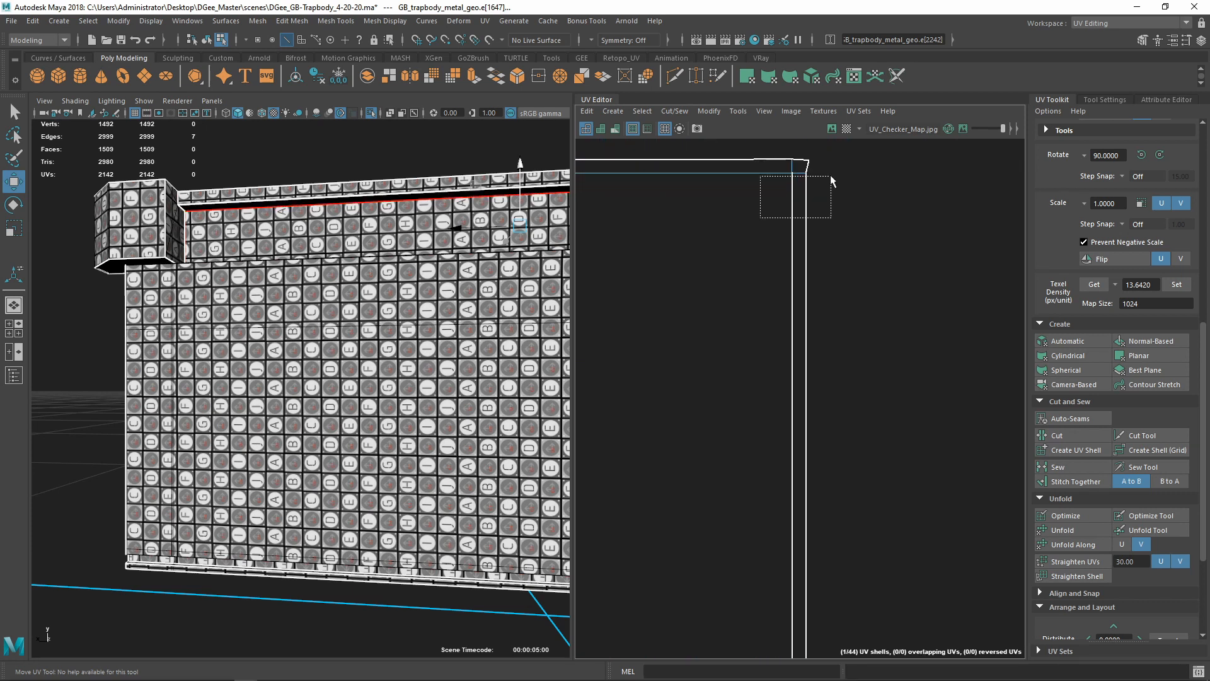
scroll(826, 404, "down", 4)
scroll(728, 532, "up", 4)
right_click_drag(806, 454, 796, 491, "shift")
scroll(746, 491, "down", 6)
scroll(744, 299, "up", 7)
middle_click_drag(764, 246, 779, 362, "alt")
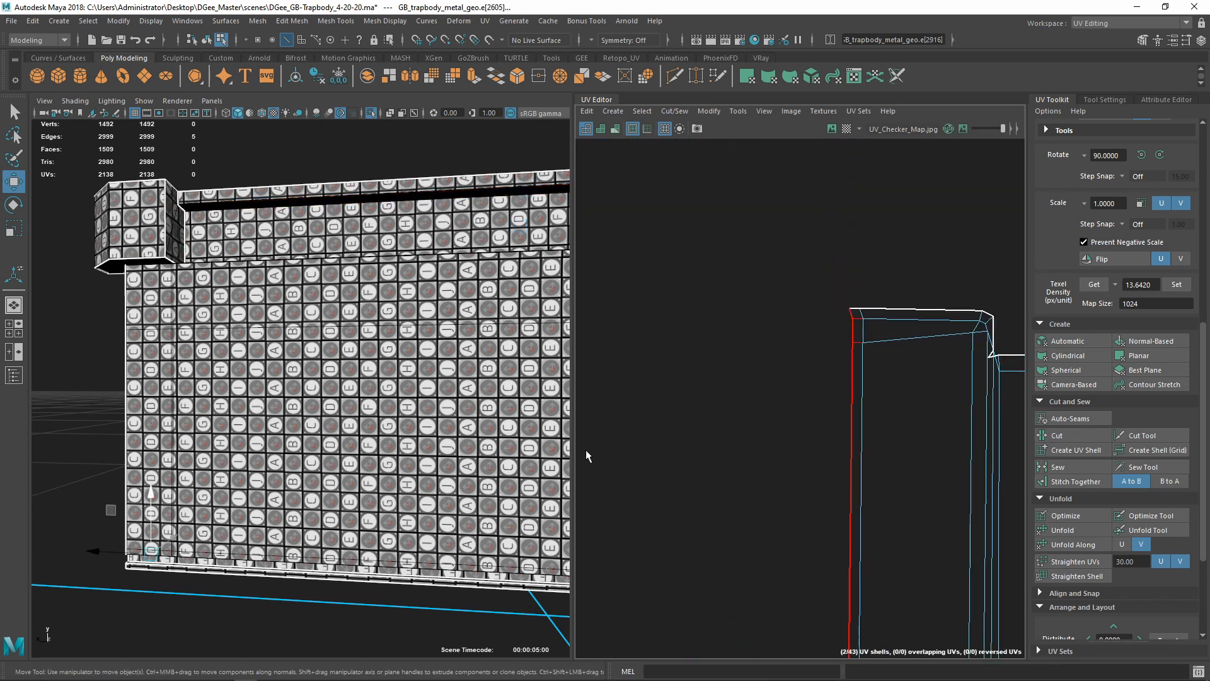
Select the wall's bottom border edges along the stepped ledge and sew the adjoining ledge shells to the wall shell
scroll(479, 454, "up", 5)
left_click_drag(454, 466, 575, 513, "alt")
scroll(819, 390, "down", 5)
scroll(813, 303, "up", 5)
double_click(813, 330)
scroll(504, 542, "up", 5)
middle_click_drag(523, 555, 472, 464, "alt")
left_click_drag(473, 465, 433, 517, "alt")
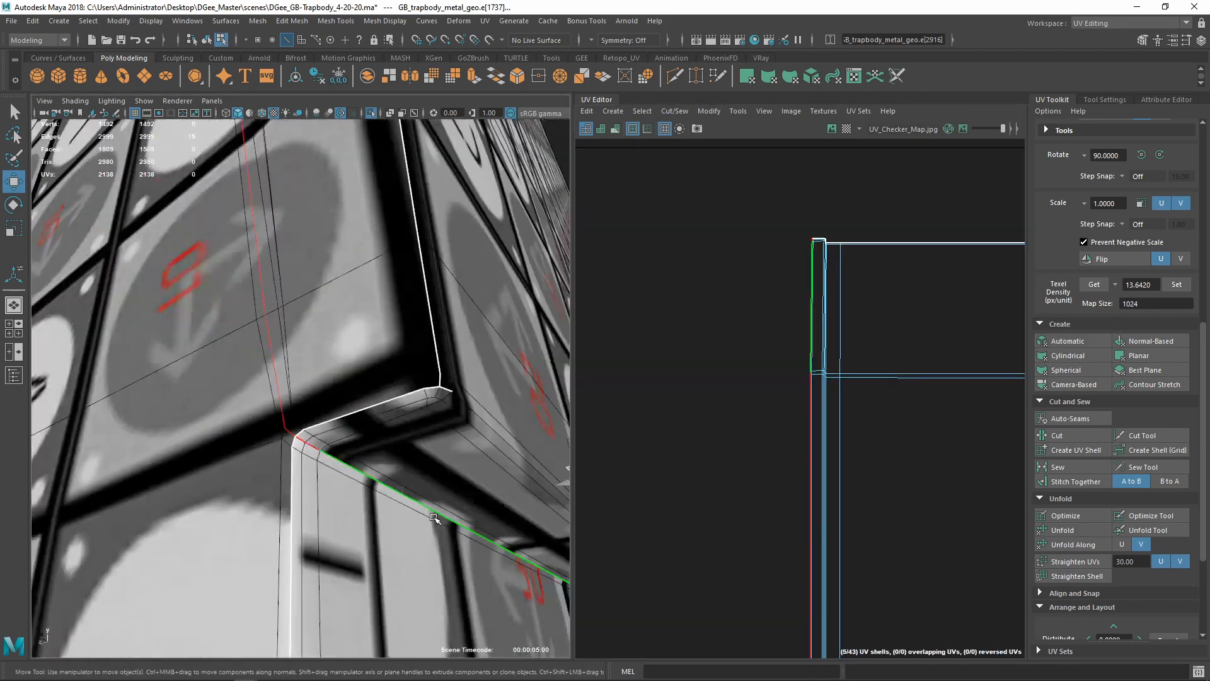
double_click(434, 516, "shift")
right_click_drag(434, 516, 309, 488, "alt")
mouse_move(309, 489)
left_mouse_down("alt")
mouse_move(324, 500)
mouse_move(329, 480)
left_mouse_up("alt")
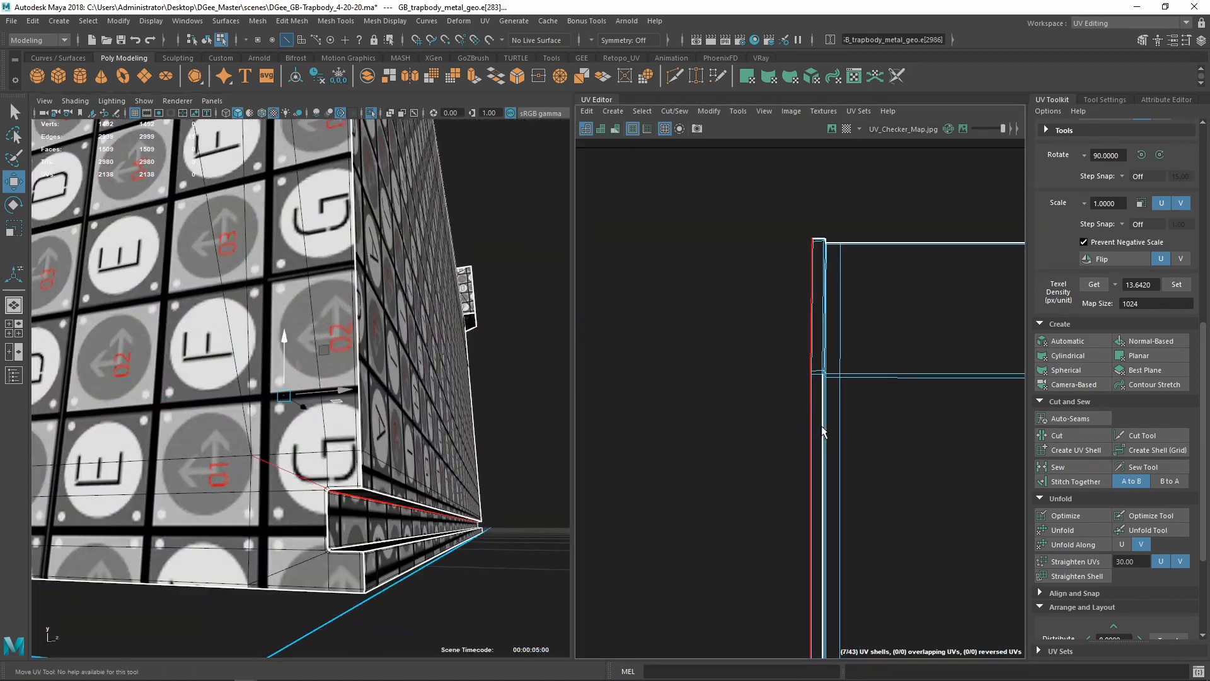
right_click_drag(740, 391, 690, 390, "shift")
scroll(441, 485, "down", 5)
Select the next border edge loop along the stepped ledge and sew the following ledge strips to the wall shell
scroll(442, 485, "up", 8)
left_click_drag(441, 485, 418, 478, "alt")
double_click(522, 531)
scroll(522, 531, "down", 7)
left_click_drag(522, 530, 400, 539, "alt")
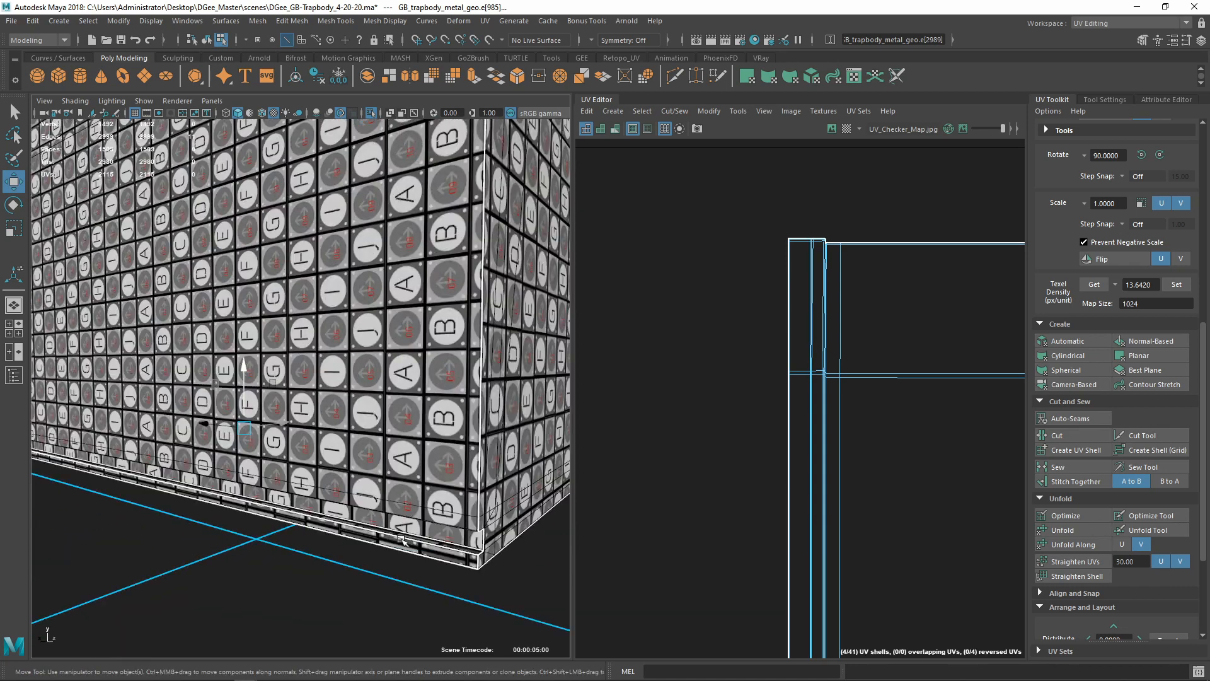
scroll(401, 539, "up", 8)
scroll(480, 551, "down", 8)
left_click_drag(480, 551, 483, 495, "alt")
scroll(482, 495, "up", 5)
right_click_drag(904, 454, 858, 455, "shift")
scroll(875, 505, "down", 8)
Select the combined wall shell as a UV shell, optimize it and orient it
middle_click_drag(888, 510, 861, 425, "alt")
right_click_drag(862, 424, 823, 410)
left_click(845, 424)
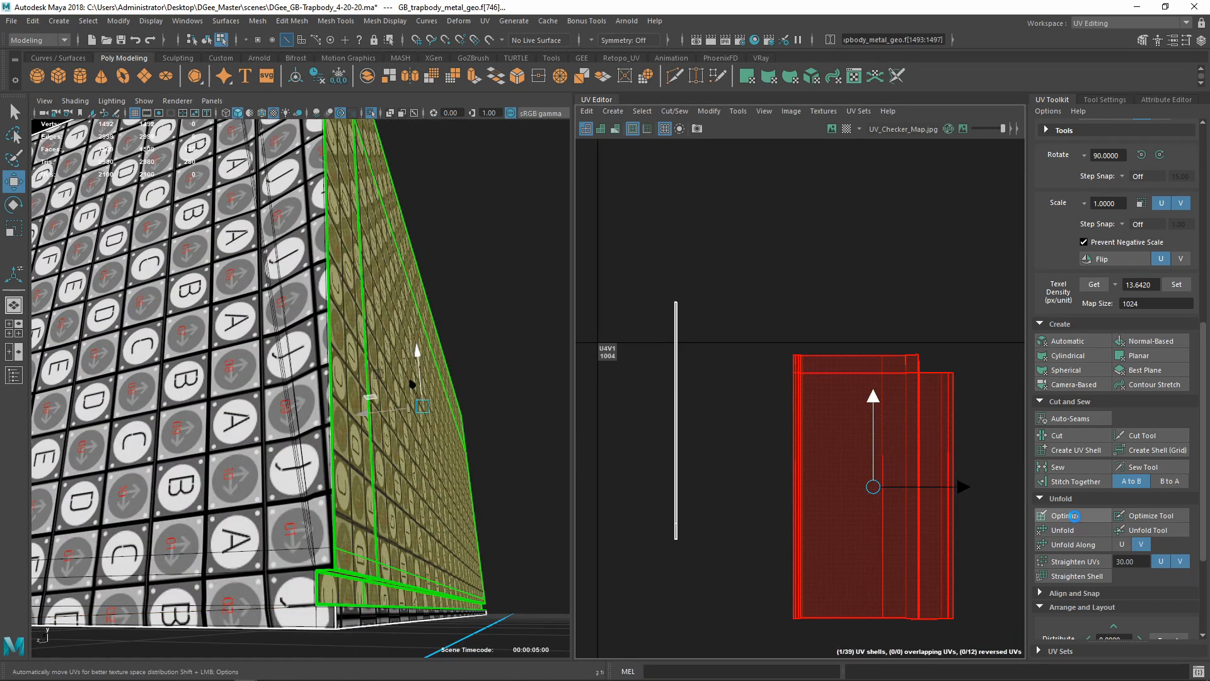
left_click(1069, 516)
scroll(1072, 519, "down", 3)
left_click(1056, 522)
left_click(989, 485)
Select the outer left border edges of the wall shell along the bottom ledge
scroll(789, 421, "up", 5)
scroll(789, 422, "up", 2)
middle_click_drag(806, 189, 800, 378, "alt")
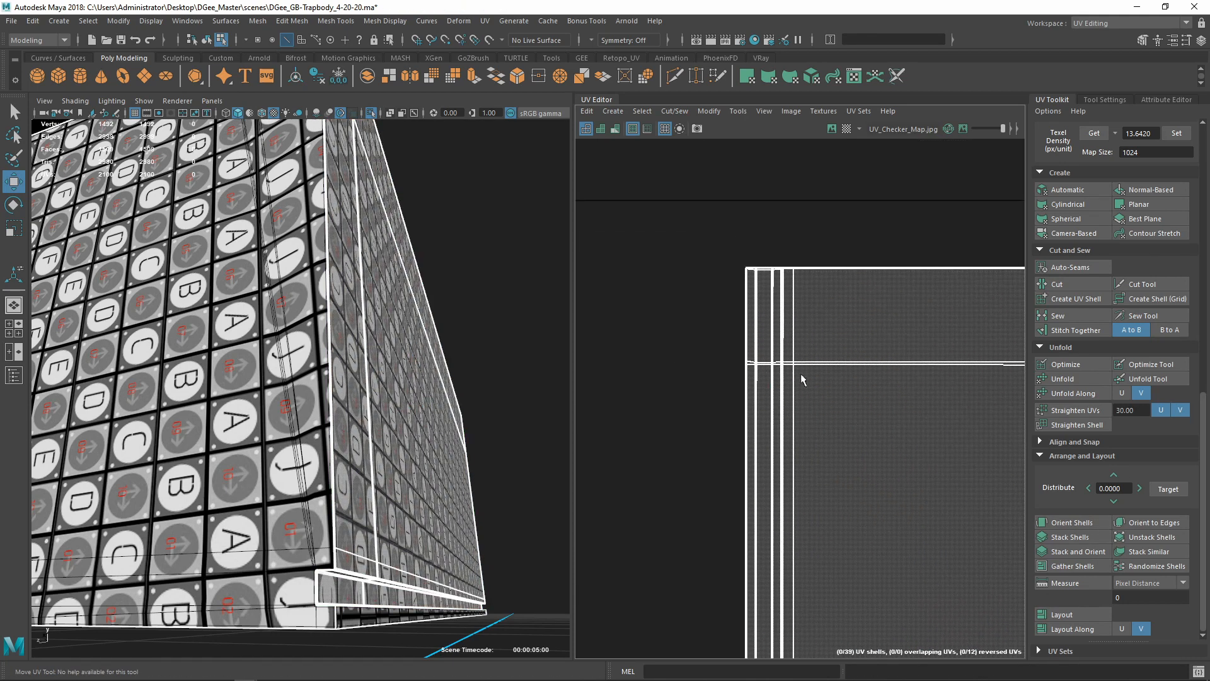
left_click(801, 415)
scroll(802, 430, "down", 6)
right_click_drag(802, 429, 799, 391)
scroll(744, 416, "up", 5)
middle_click_drag(732, 248, 699, 372, "alt")
scroll(696, 286, "up", 3)
left_click_drag(697, 281, 737, 303)
middle_click_drag(732, 252, 716, 464, "alt")
scroll(715, 464, "up", 5)
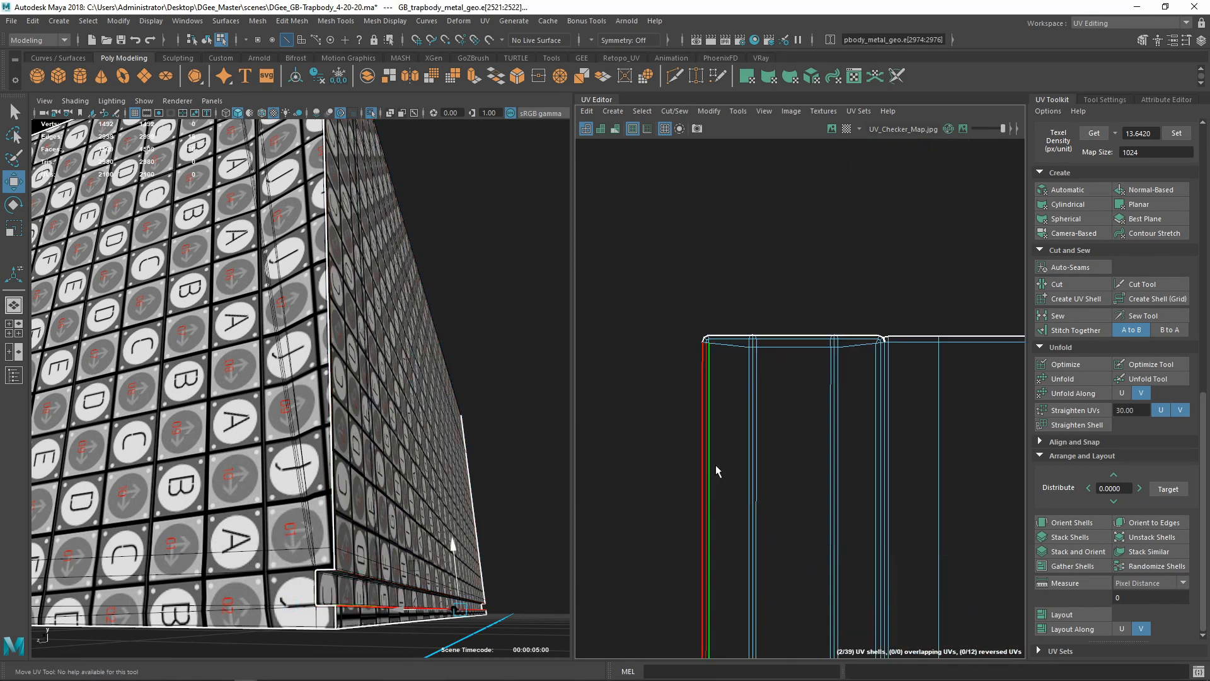
Include the corner edges at both ends of the left border and sew the bottom ledge strip to the wall shell
scroll(703, 340, "up", 5)
scroll(694, 362, "up", 4)
middle_click_drag(695, 362, 722, 391, "alt")
left_click_drag(700, 378, 740, 404)
scroll(740, 404, "down", 8)
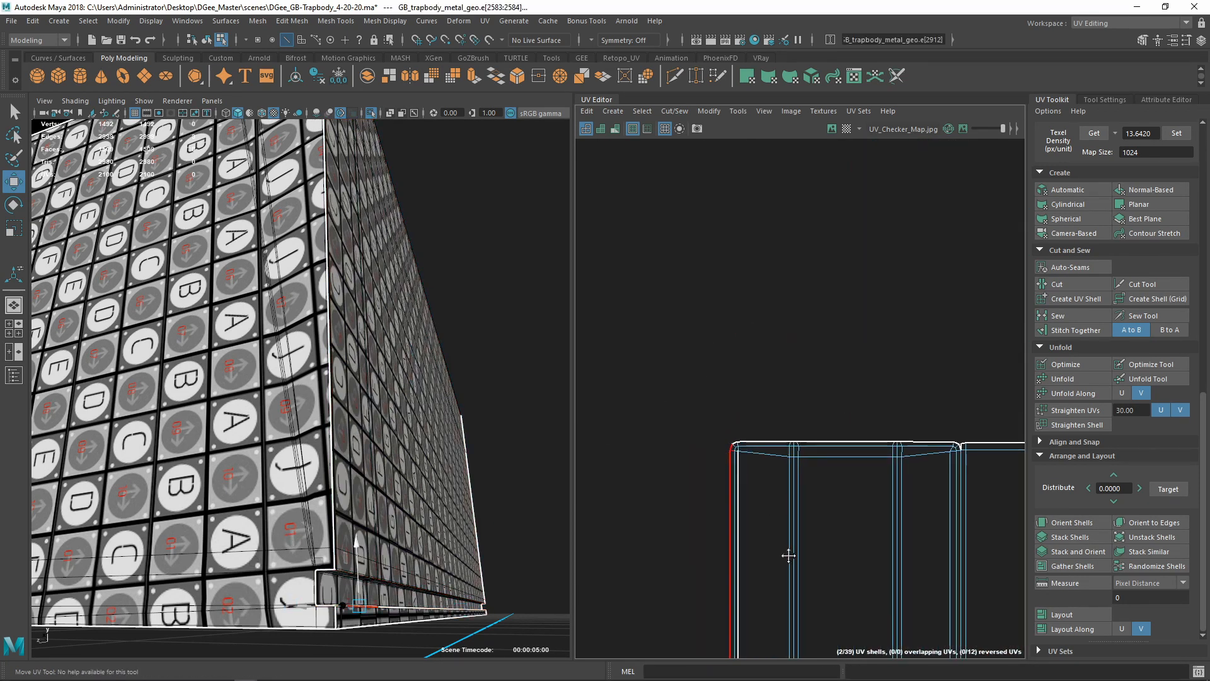
scroll(731, 435, "up", 4)
left_click_drag(701, 252, 746, 277)
scroll(746, 277, "down", 8)
middle_click_drag(750, 353, 726, 183, "alt")
middle_click_drag(764, 459, 756, 353, "alt")
scroll(724, 435, "up", 6)
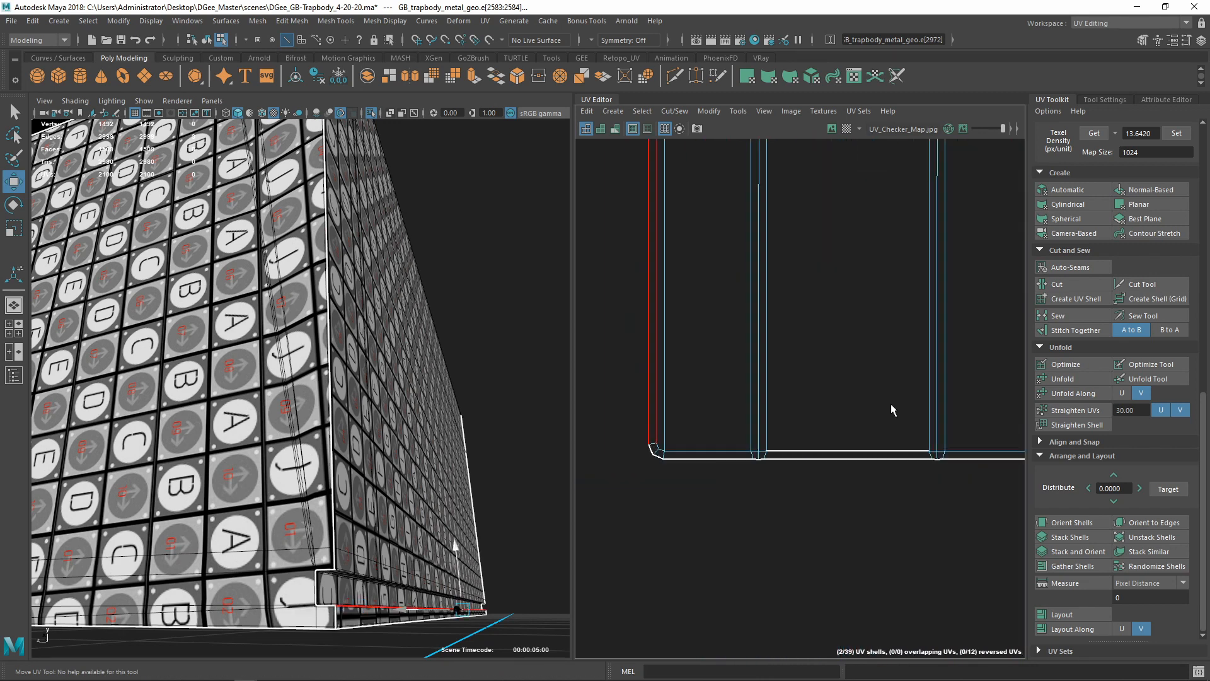
scroll(668, 441, "up", 4)
left_click_drag(734, 449, 761, 466, "shift")
left_click_drag(435, 454, 279, 466, "alt")
scroll(280, 466, "up", 8)
middle_click_drag(290, 605, 308, 524, "alt")
right_click_drag(687, 386, 679, 424, "shift")
Select the completed wall shell as a UV shell, unfold it and optimize it
scroll(712, 451, "down", 8)
right_click_drag(794, 376, 763, 412)
double_click(763, 413)
scroll(1085, 319, "up", 2)
left_click(1068, 453)
left_click(1068, 440)
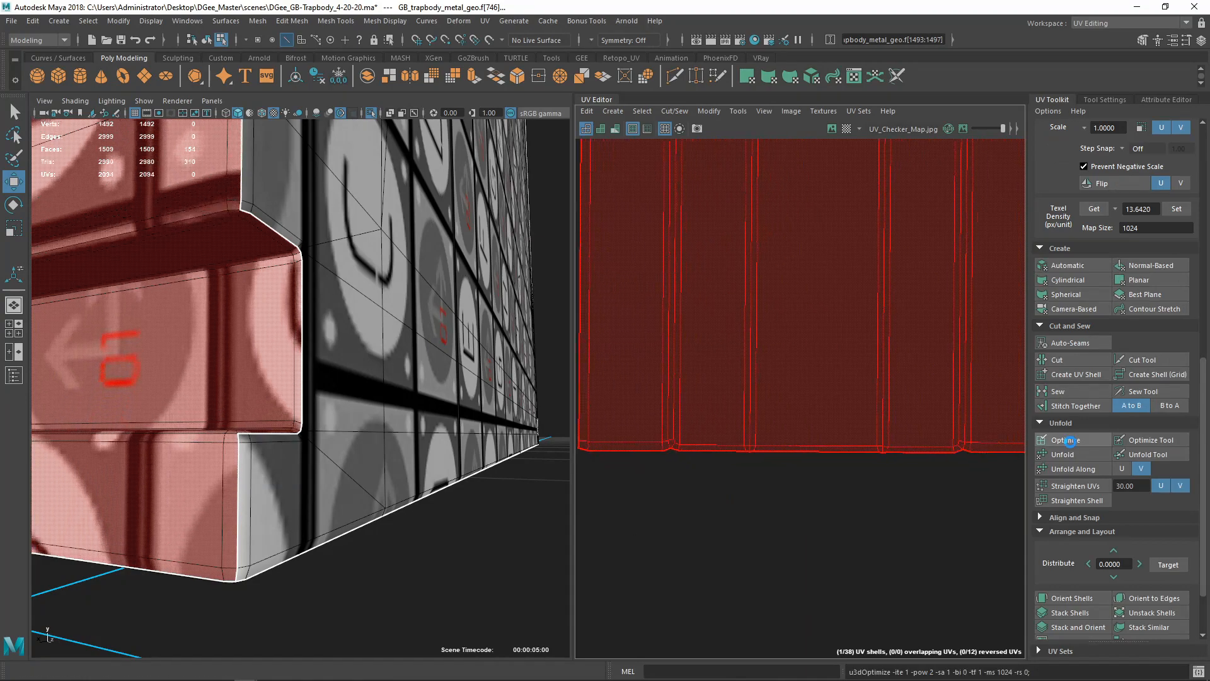
Orient the completed wall shell and move it into tile U2V2 below the other finished shells
scroll(853, 435, "down", 12)
middle_click_drag(853, 438, 770, 521, "alt")
left_click(1066, 599)
scroll(902, 447, "down", 12)
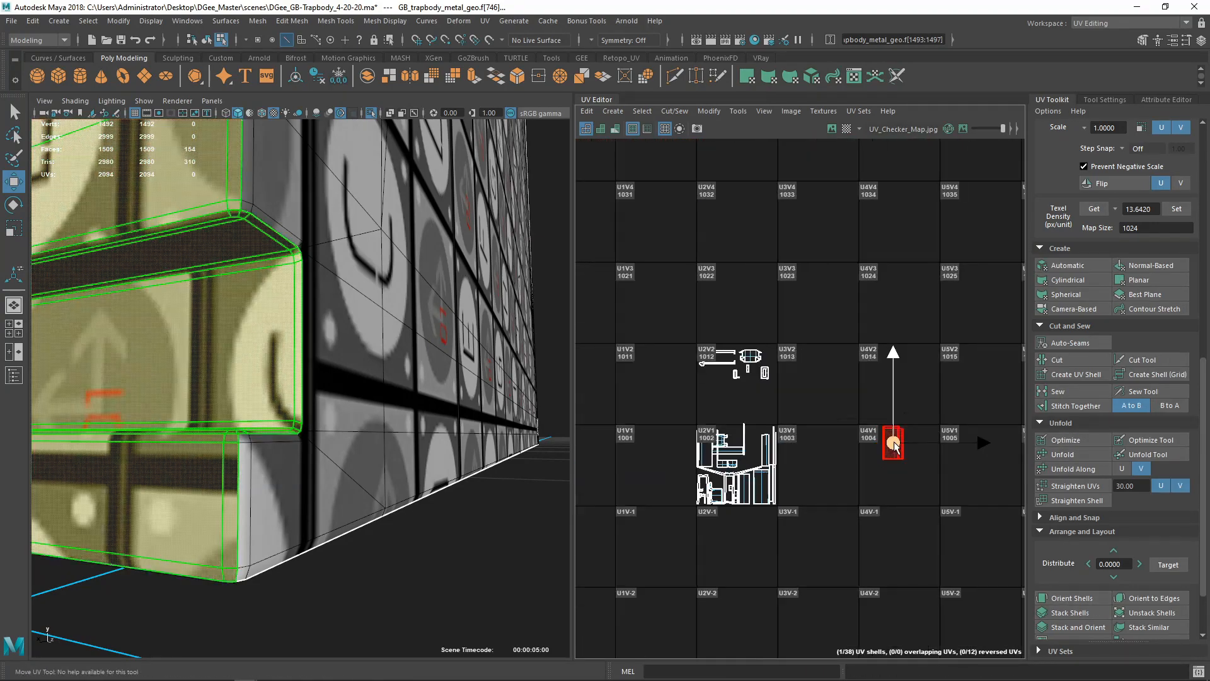
left_click_drag(894, 442, 717, 394)
scroll(419, 441, "down", 10)
Select the UV shells of the other long side wall, its upper band and ledge strips, and move them into tile U4V1
left_click_drag(419, 441, 375, 399, "alt")
double_click(274, 400)
scroll(340, 460, "up", 8)
scroll(375, 399, "down", 8)
middle_click_drag(376, 400, 373, 408, "alt")
left_click_drag(373, 408, 374, 435, "alt")
double_click(371, 331, "shift")
double_click(353, 389, "shift")
left_click_drag(353, 389, 341, 315, "alt")
scroll(340, 315, "up", 5)
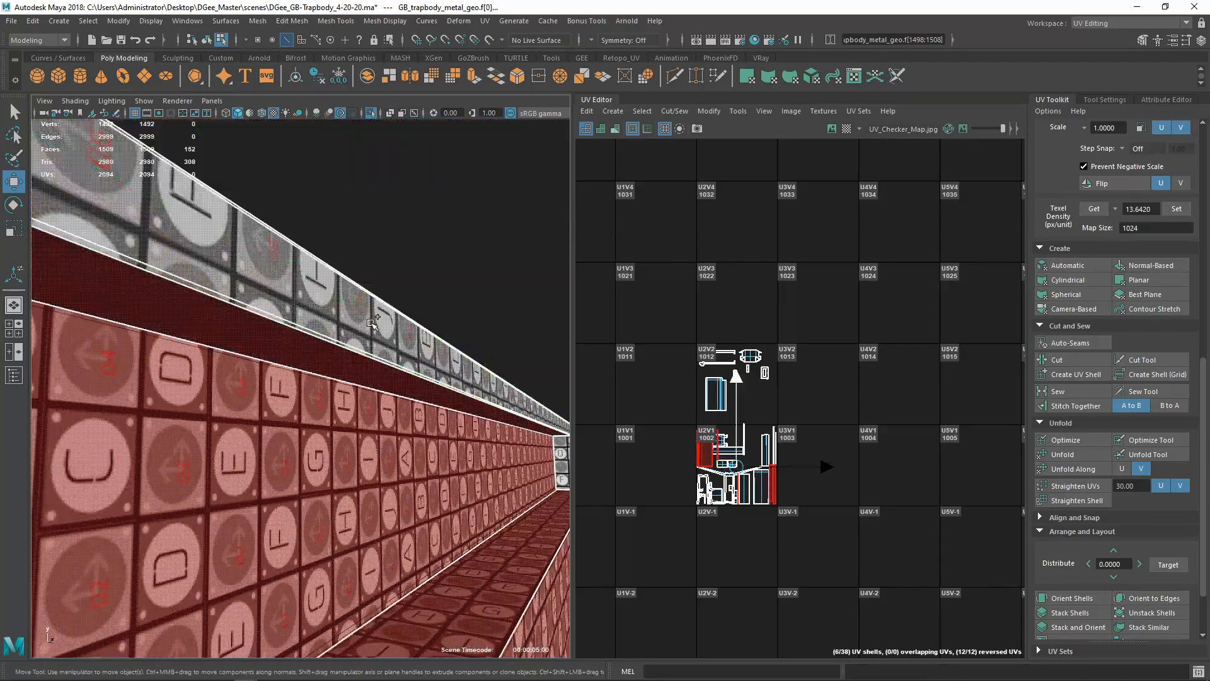
double_click(328, 252, "shift")
left_click_drag(328, 252, 302, 278, "alt")
left_click_drag(737, 466, 879, 437)
scroll(843, 426, "up", 10)
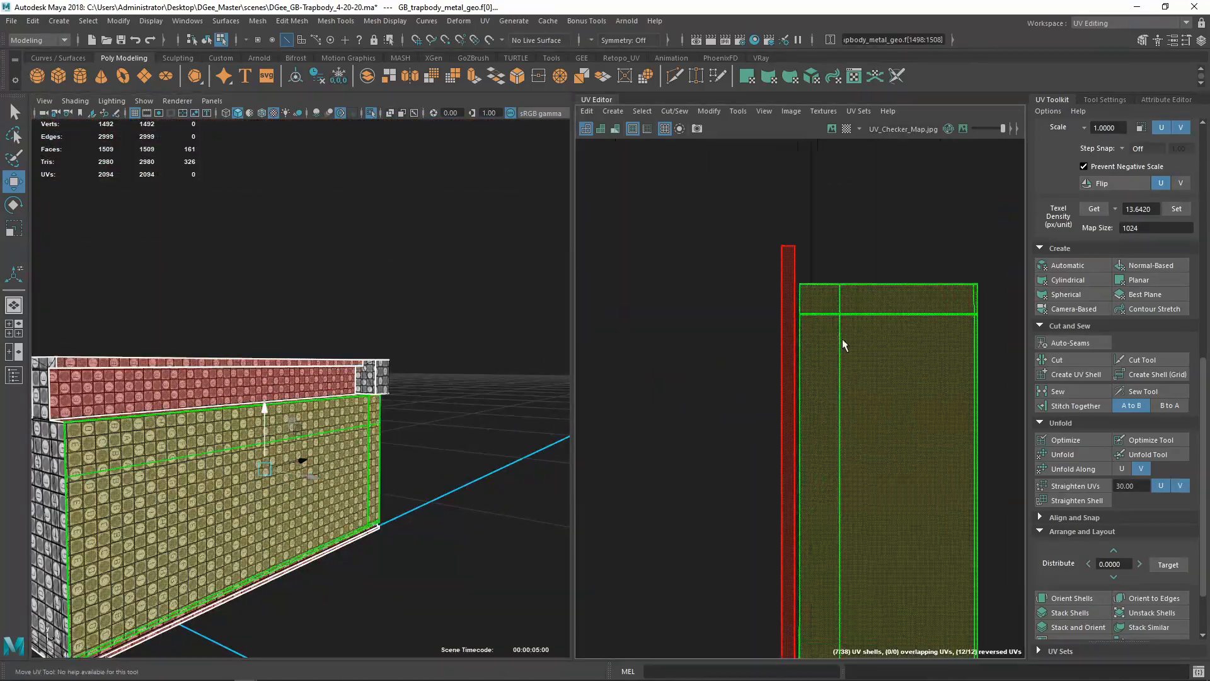
Select the long side wall's border along the ledge, including the corner edges at both ends, and sew the ledge strip to it
scroll(819, 353, "up", 10)
middle_click_drag(835, 315, 832, 437, "alt")
scroll(772, 328, "up", 3)
right_click_drag(771, 329, 771, 296)
left_click_drag(745, 353, 781, 300)
scroll(779, 353, "down", 5)
middle_click_drag(758, 630, 750, 546, "alt")
left_click_drag(750, 546, 825, 570, "shift")
scroll(824, 571, "down", 8)
middle_click_drag(825, 570, 813, 240, "alt")
scroll(758, 397, "up", 6)
left_click(722, 371, "shift")
right_click_drag(776, 465, 774, 486, "shift")
scroll(773, 481, "down", 4)
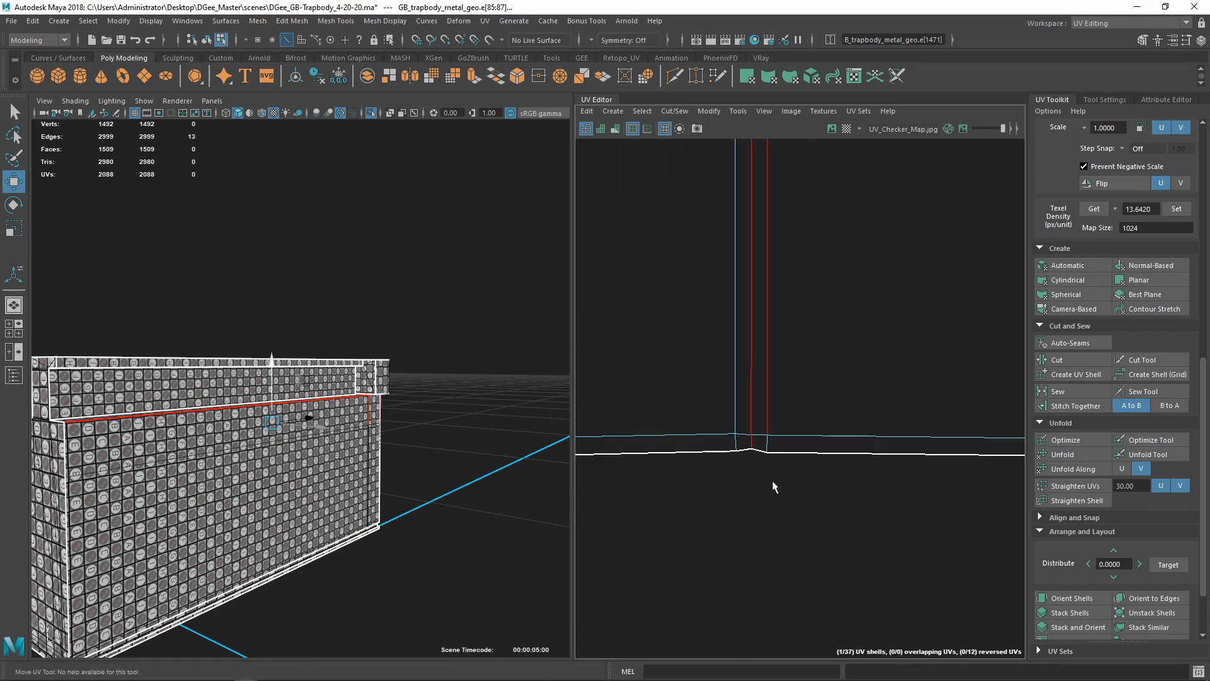
Select the joined wall-and-ledge UV shell and move it clear of the overlapping strips
left_click_drag(400, 467, 233, 416, "alt")
scroll(776, 419, "down", 7)
middle_click_drag(750, 208, 707, 347, "alt")
scroll(707, 347, "up", 7)
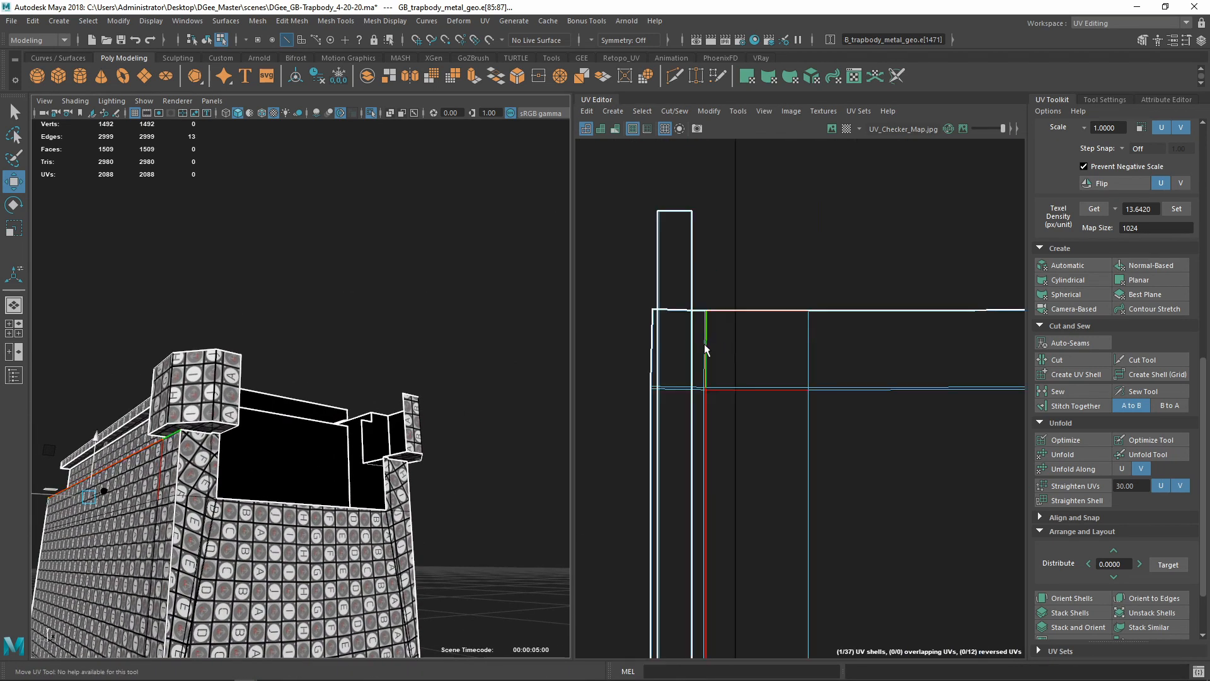
right_click_drag(661, 353, 659, 386)
double_click(657, 388)
scroll(699, 405, "down", 8)
left_click_drag(760, 522, 944, 439)
scroll(944, 440, "down", 4)
middle_click_drag(933, 449, 745, 409, "alt")
scroll(745, 396, "up", 2)
Select the edge loops along the wall's bottom ledge, leaving out the unneeded edges at the near corner
middle_click_drag(265, 479, 378, 302, "alt")
scroll(378, 315, "up", 4)
scroll(391, 327, "up", 4)
right_click_drag(397, 363, 397, 328)
double_click(398, 338)
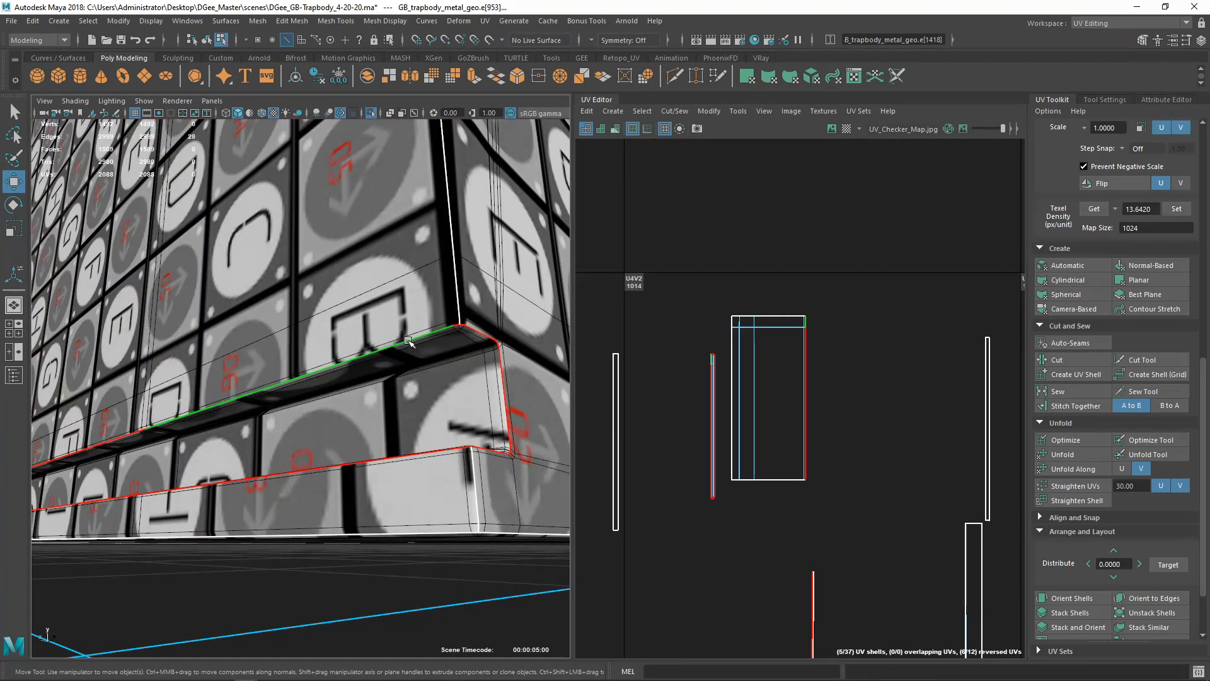
left_click_drag(478, 458, 476, 460, "ctrl")
Deselect the corner edges at the ledge's far end and sew the bottom ledge strips to the wall shell
scroll(499, 399, "up", 3)
scroll(500, 399, "down", 5)
mouse_move(500, 400)
left_mouse_down("alt")
mouse_move(373, 357)
mouse_move(316, 372)
mouse_move(395, 441)
mouse_move(303, 481)
mouse_move(293, 428)
left_mouse_up("alt")
scroll(373, 357, "up", 5)
scroll(317, 372, "down", 6)
scroll(303, 480, "up", 5)
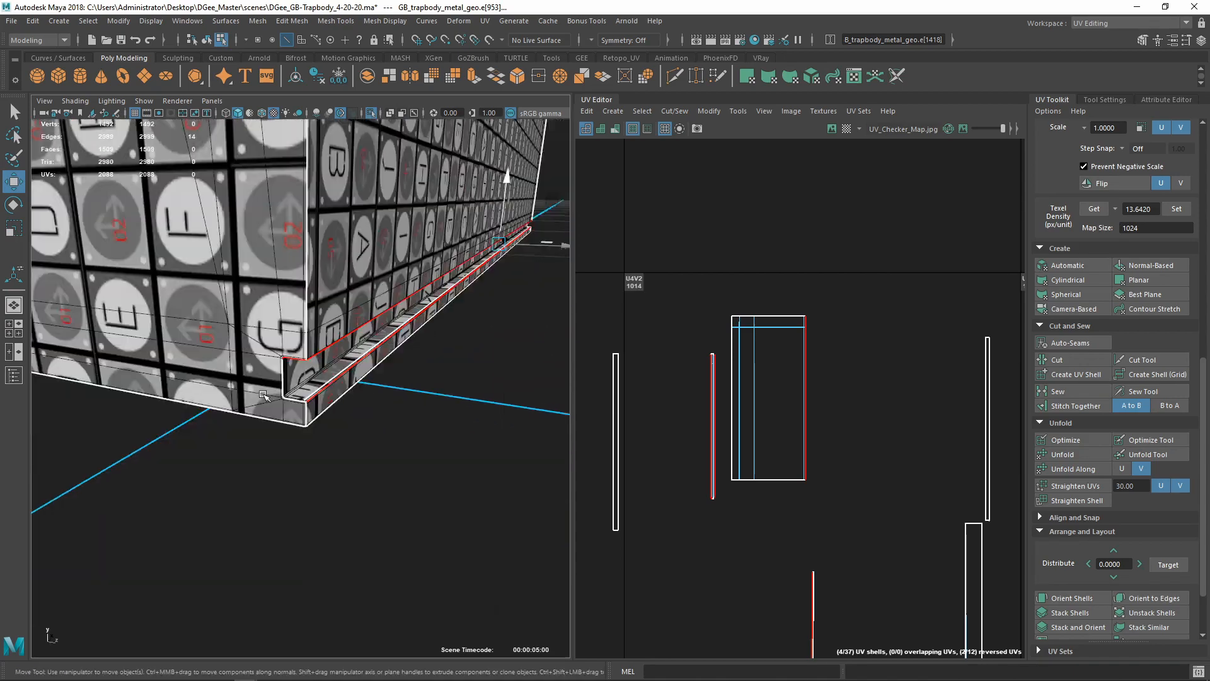
scroll(293, 428, "up", 3)
left_click_drag(277, 491, 308, 536, "ctrl")
left_click_drag(284, 440, 325, 477, "ctrl")
scroll(340, 463, "up", 3)
key("shift+s")
Select the edge loop where the upper band meets the ledge and sew the upper band to the wall shell
scroll(397, 452, "down", 5)
left_click_drag(397, 453, 312, 461, "alt")
right_click_drag(312, 461, 565, 419, "alt")
double_click(326, 500)
right_click_drag(327, 500, 190, 482, "alt")
left_click_drag(189, 482, 271, 454, "alt")
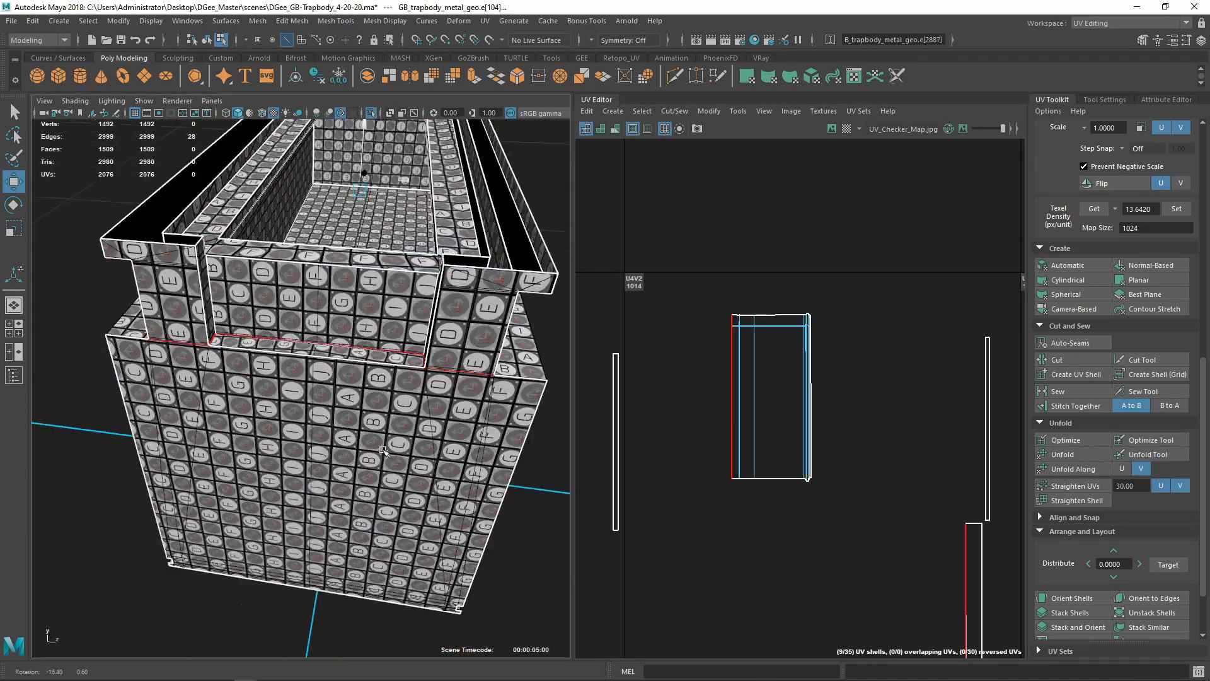
right_click_drag(271, 454, 296, 465, "alt")
left_click_drag(297, 465, 199, 417, "alt")
right_click_drag(404, 527, 434, 508, "alt")
left_click_drag(434, 508, 381, 506, "alt")
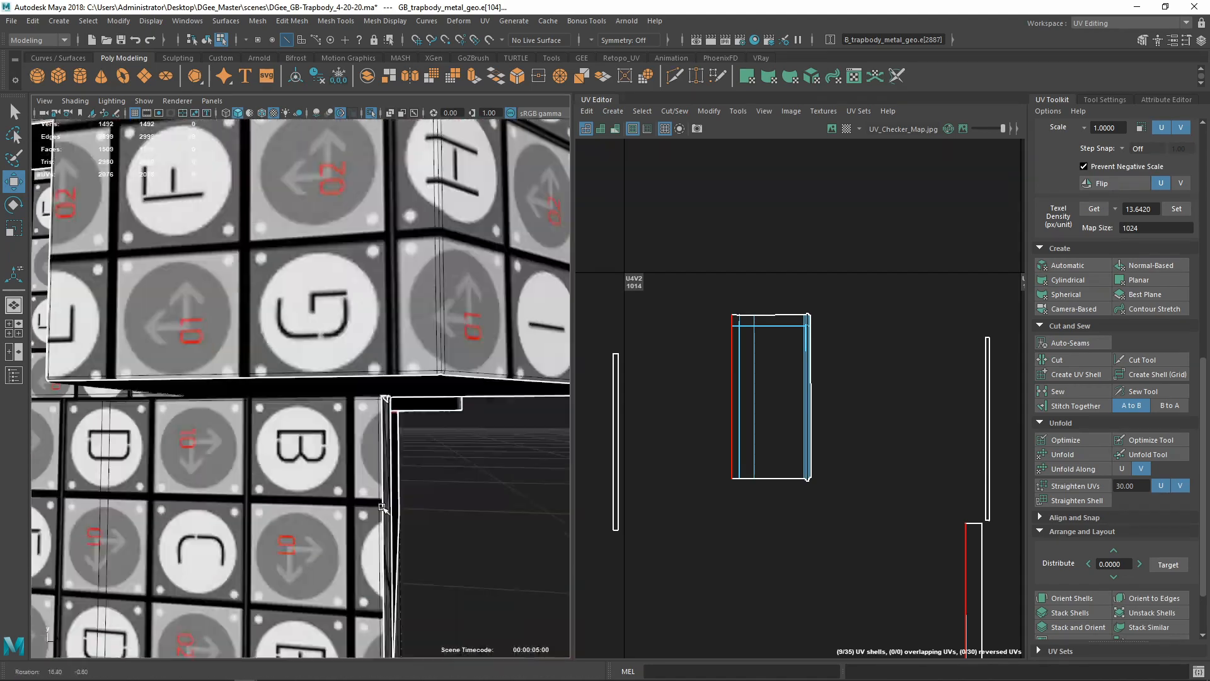
right_click_drag(910, 460, 869, 462, "shift")
Select the upper band's top edge under the rim and sew the rim's underside strip to it
right_click_drag(405, 452, 277, 435, "alt")
left_click_drag(277, 434, 214, 390, "alt")
right_click_drag(214, 391, 292, 316, "alt")
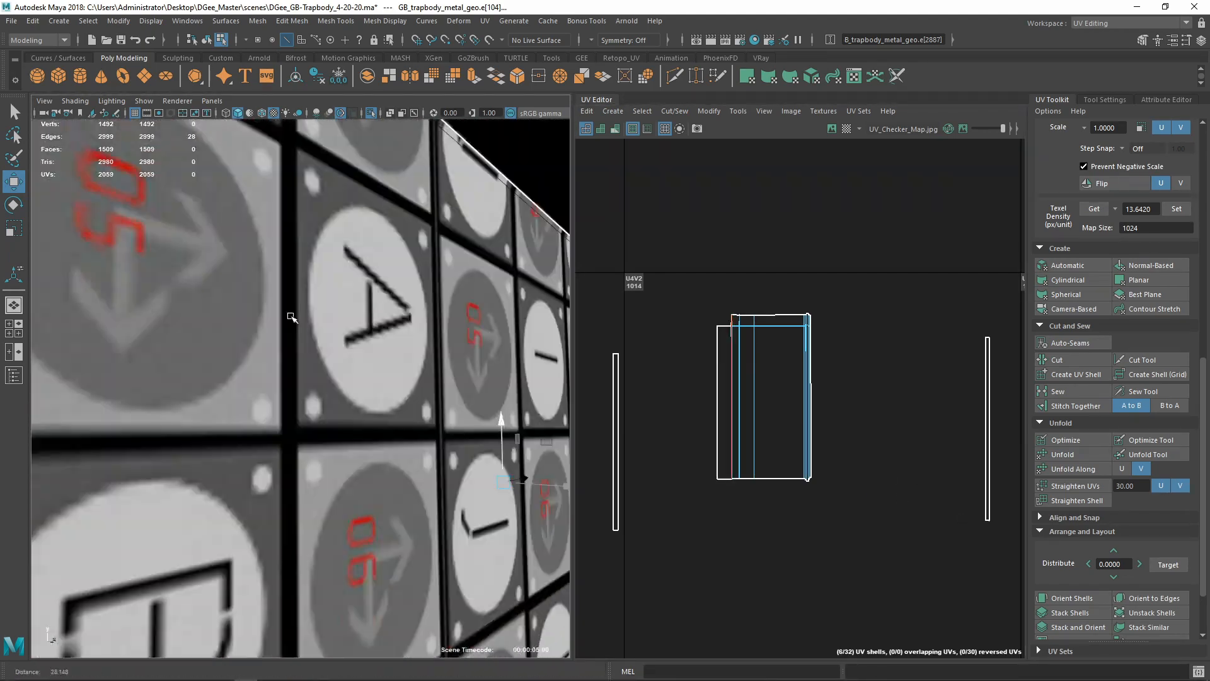
left_click_drag(292, 316, 291, 407, "alt")
double_click(292, 407)
right_click_drag(403, 435, 299, 401, "alt")
left_click_drag(457, 476, 353, 441, "alt")
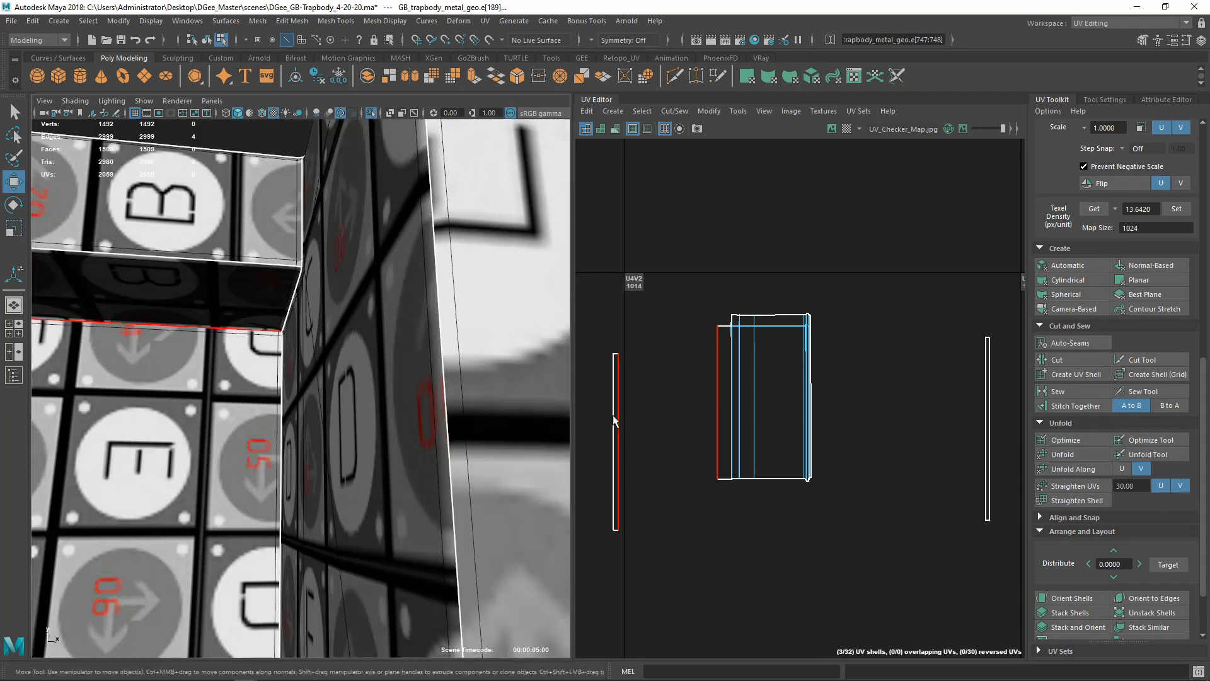
right_click_drag(614, 420, 615, 467, "shift")
Select the lower outer edge of the rim and sew the outer rim strip to the wall shell
right_click_drag(384, 362, 267, 384, "alt")
double_click(294, 392)
left_click_drag(268, 383, 403, 356, "alt")
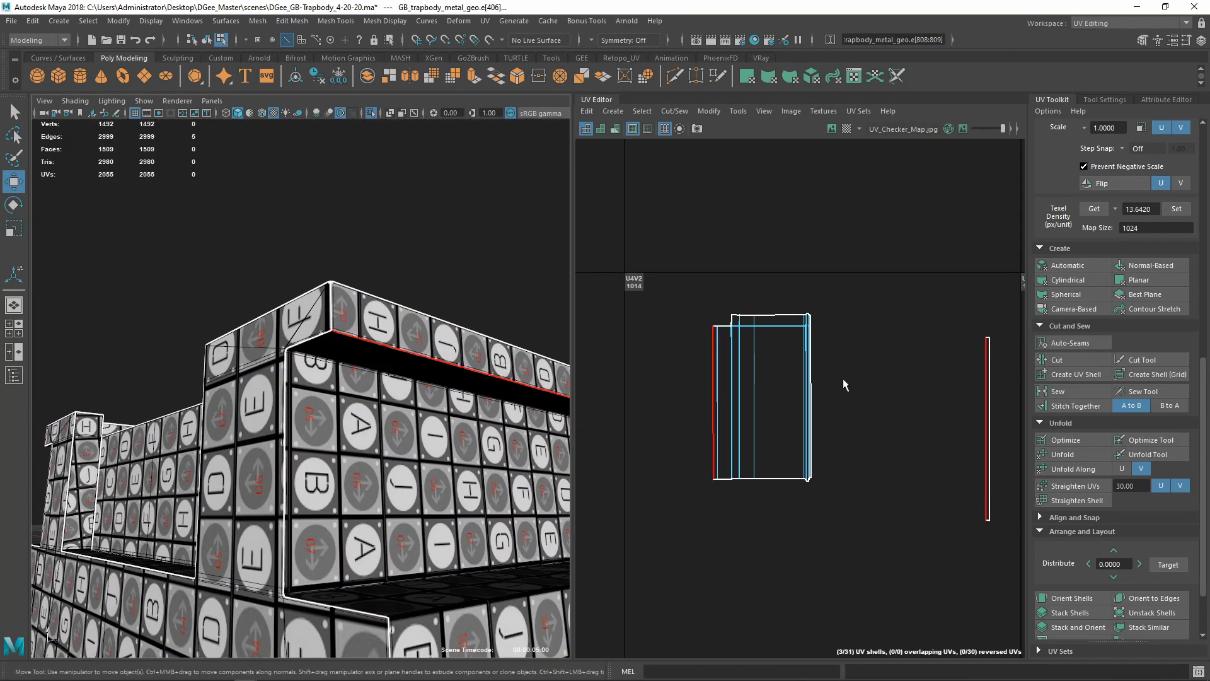
right_click_drag(842, 378, 842, 426, "shift")
Select the completed second long wall as a UV shell, unfold it and optimize it
scroll(764, 416, "down", 3)
right_click_drag(767, 405, 787, 373)
left_click(770, 407)
scroll(1054, 391, "down", 2)
left_click(1060, 379)
left_click(1058, 365)
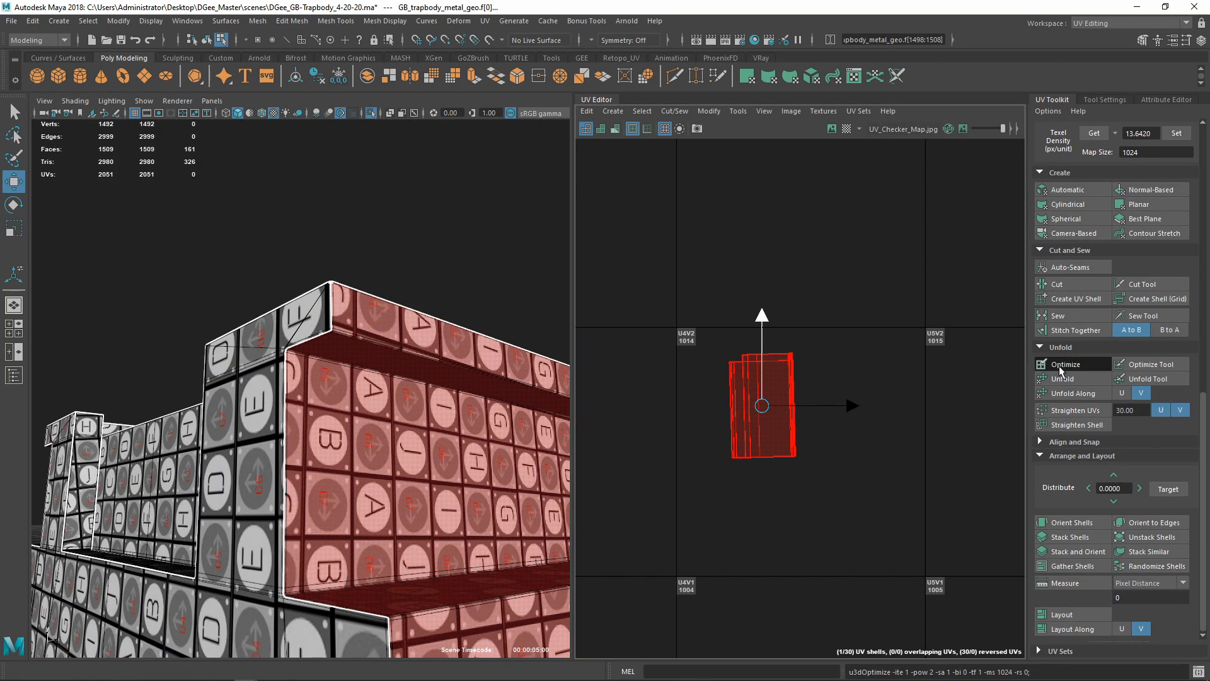
Orient the second long wall shell and move it into tile U2V2 beside the first wall shell
left_click(1076, 523)
scroll(813, 492, "down", 5)
left_click_drag(799, 472, 674, 497)
Select the UV shell of the trap body's bottom face and move it into tile U2V2 beside the long wall shells
right_click_drag(467, 476, 333, 465, "alt")
left_click_drag(332, 466, 366, 501, "alt")
scroll(617, 600, "up", 5)
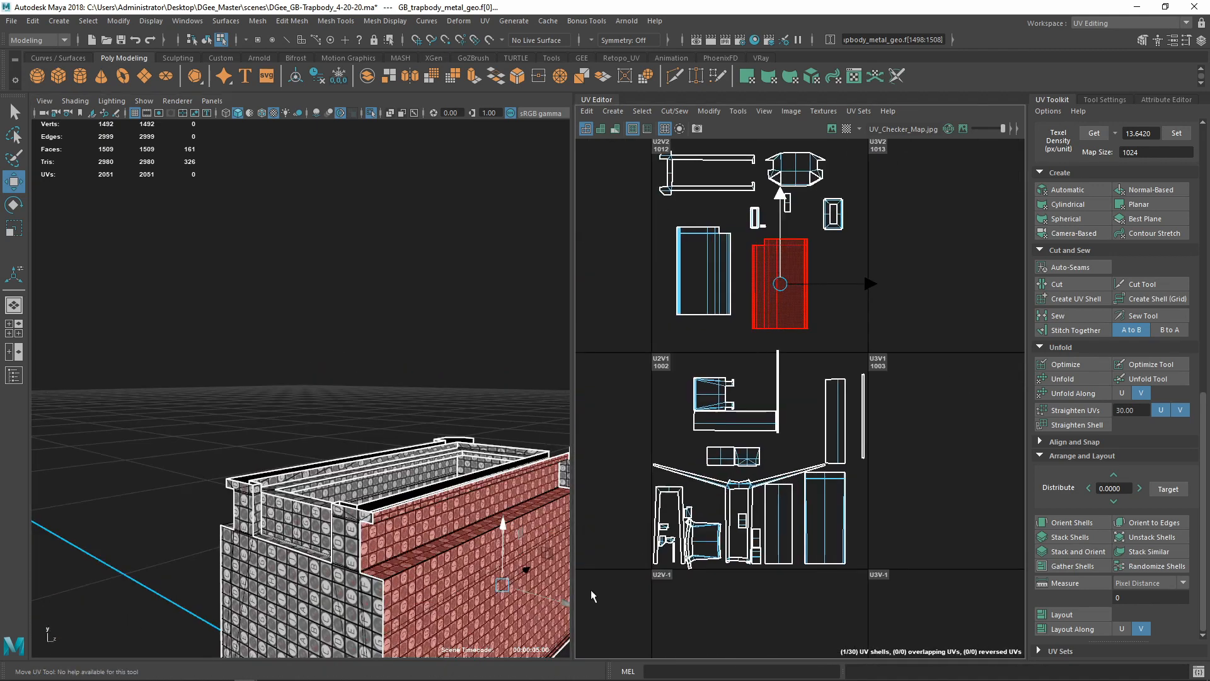
left_click_drag(591, 588, 877, 366)
right_click_drag(473, 164, 333, 121, "alt")
left_click_drag(252, 327, 277, 253, "alt")
right_click_drag(278, 252, 470, 378, "alt")
middle_click_drag(469, 384, 454, 474, "alt")
left_click(453, 476)
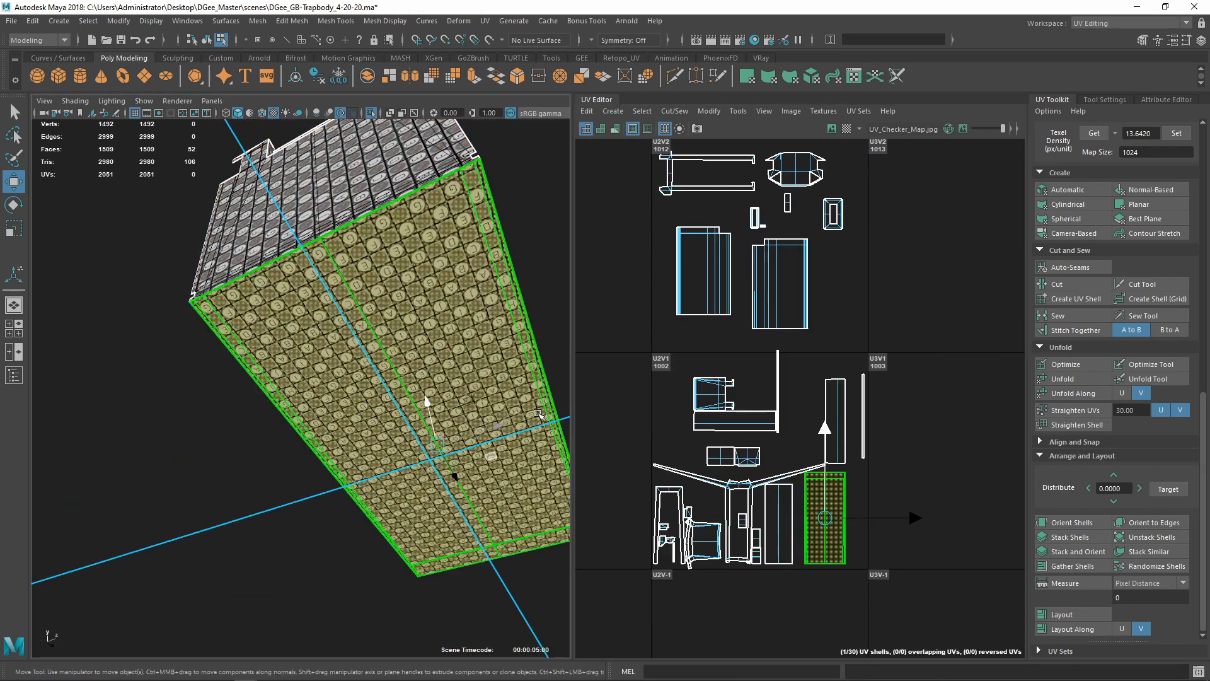
left_click_drag(824, 518, 837, 286)
Select the outer end wall's UV shell and move it beside the finished shells at the edge of tile U2V2
left_click_drag(391, 315, 404, 397, "alt")
right_click_drag(403, 397, 244, 393, "alt")
left_click(244, 393)
middle_click_drag(779, 408, 830, 483, "alt")
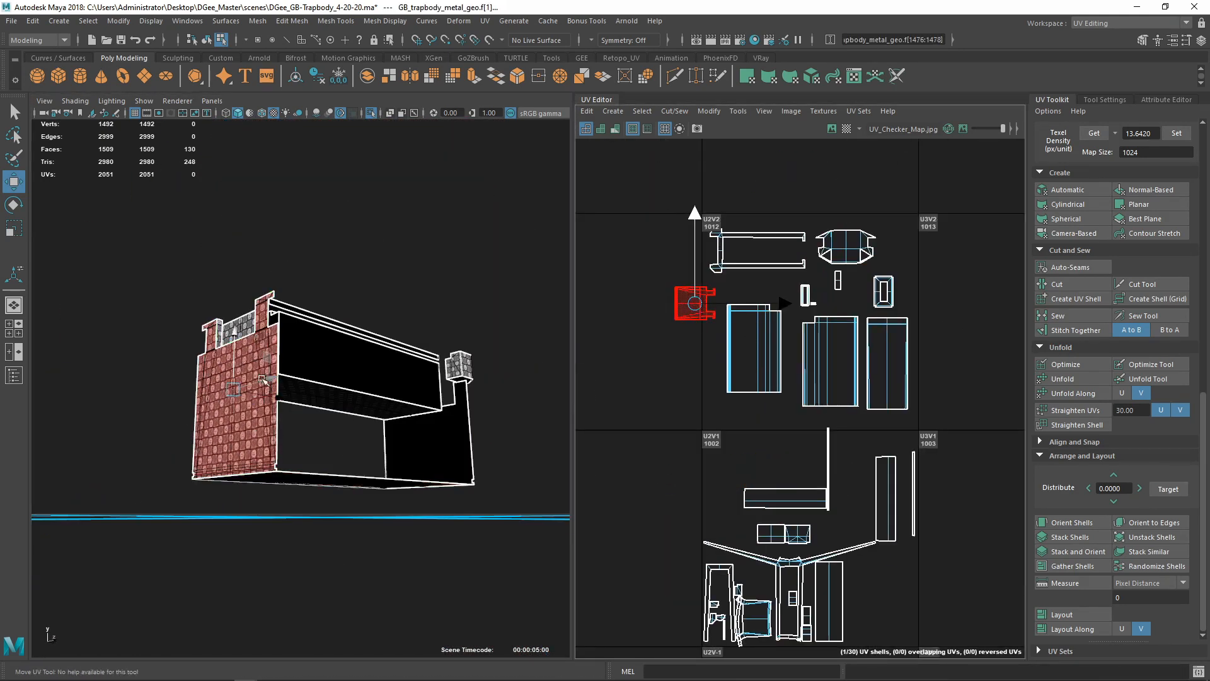
left_click(264, 379)
Select the opposite end wall's UV shell, optimize it and place it next to the first end wall shell
left_click_drag(263, 379, 520, 451, "alt")
scroll(964, 372, "up", 5)
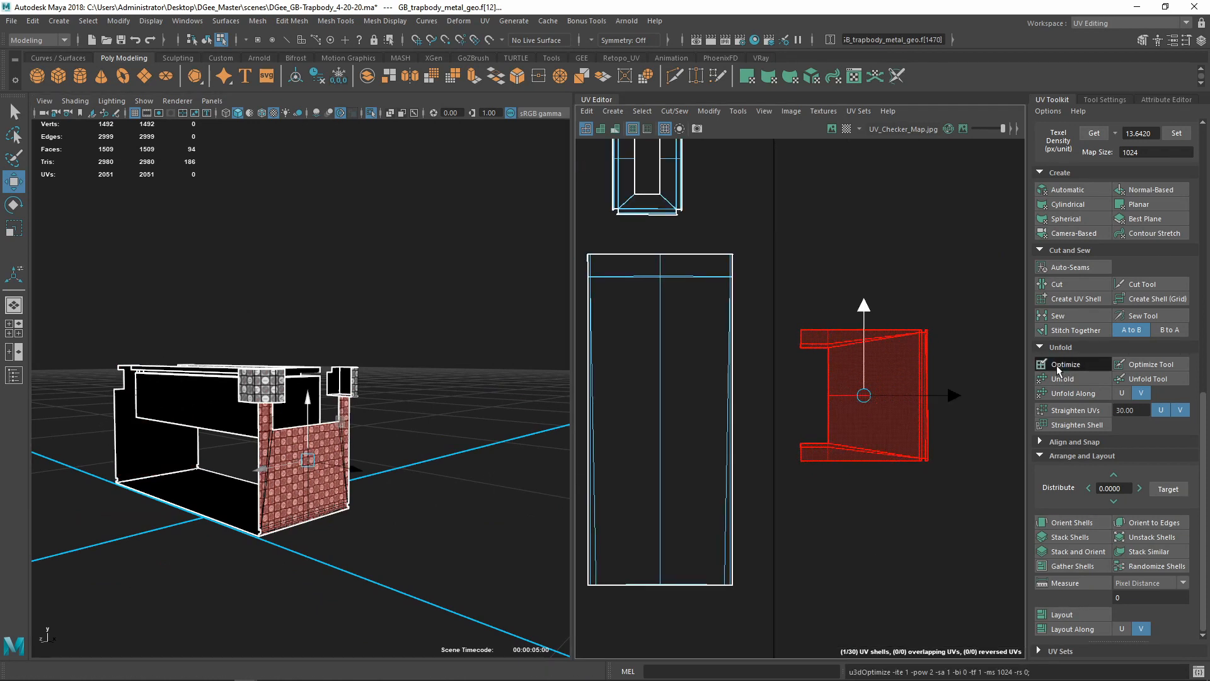
scroll(851, 385, "down", 6)
left_click_drag(620, 295, 618, 296)
scroll(302, 487, "up", 4)
Select all the unfinished UV shells in tile U2V1 and isolate their faces in the viewport
left_click_drag(583, 632, 874, 424)
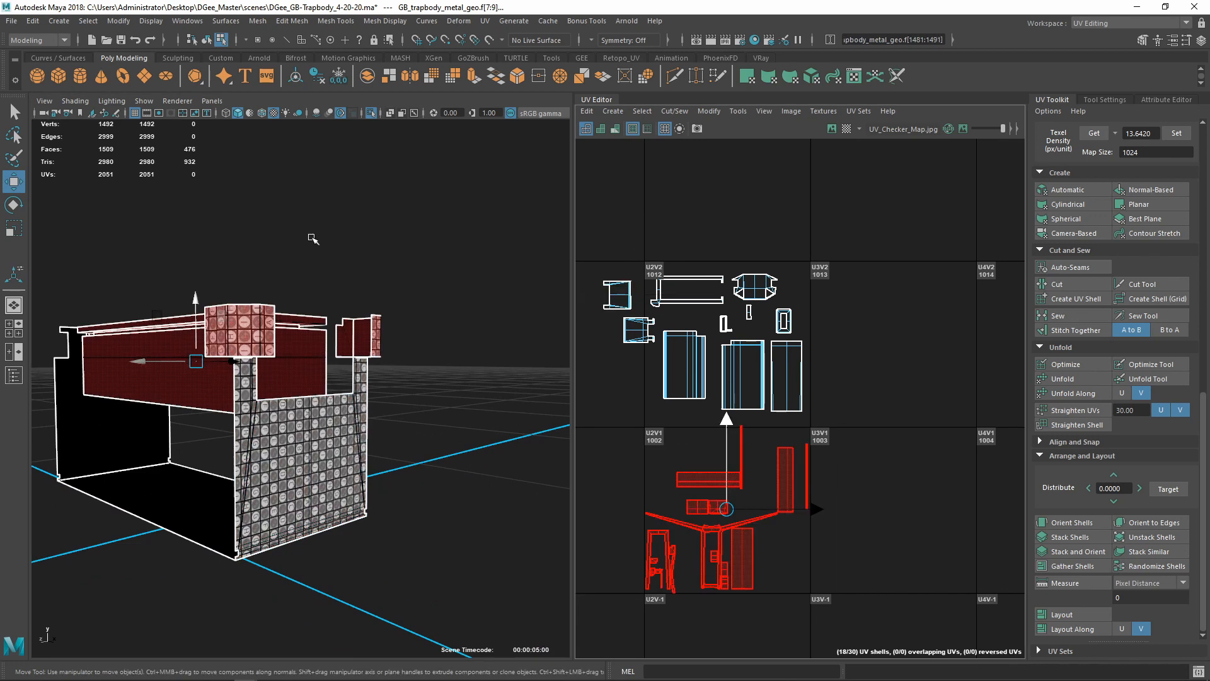
left_click(372, 117)
left_click_drag(302, 378, 584, 451, "alt")
scroll(442, 454, "down", 3)
Select the outer and underside UV shells of both corner blocks and move them into tile U3V1
left_click(439, 464)
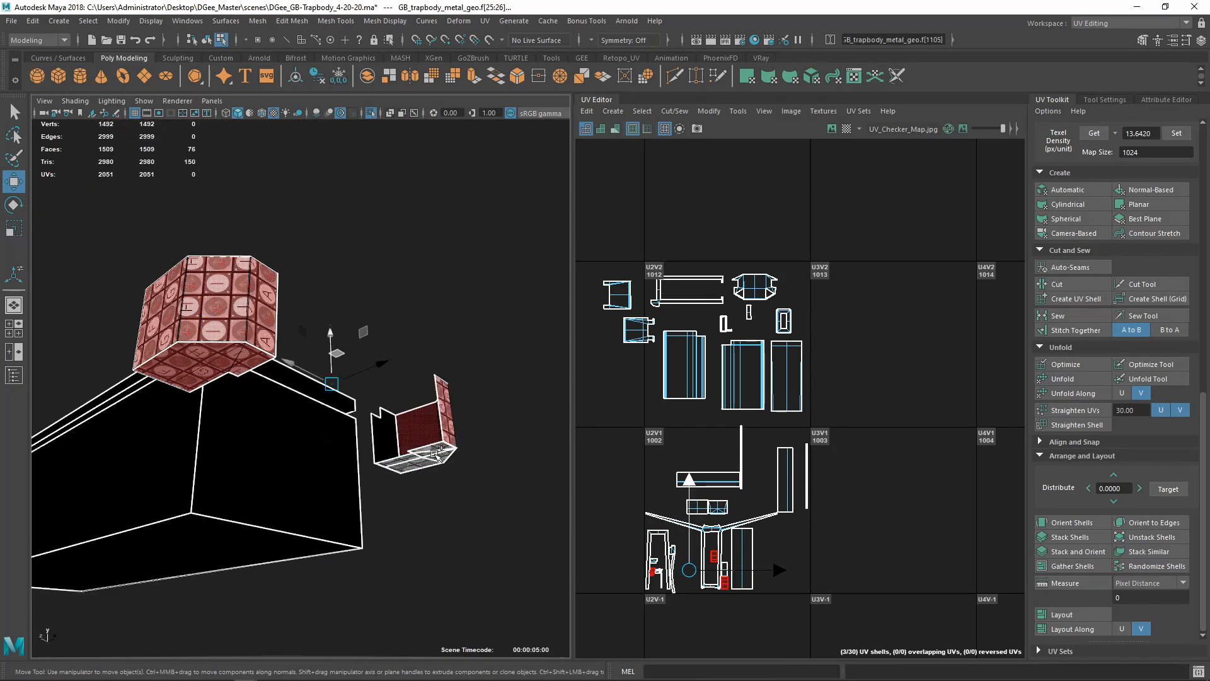
double_click(436, 454, "shift")
middle_click_drag(736, 560, 958, 469)
scroll(879, 486, "up", 8)
scroll(794, 386, "down", 4)
middle_click_drag(794, 386, 674, 443, "alt")
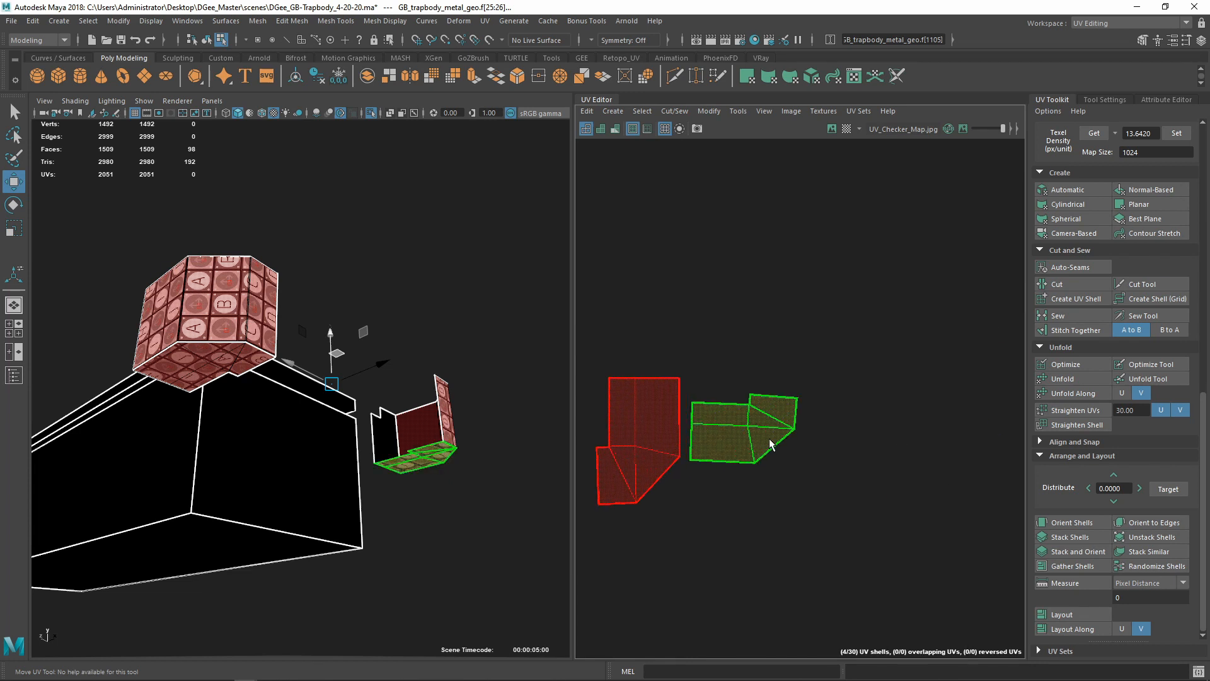
left_click(882, 444)
Select the inner side pieces of both corner blocks and gather them with the other corner block shells
left_click_drag(353, 404, 277, 469, "alt")
double_click(205, 435)
scroll(709, 471, "down", 10)
left_click_drag(353, 441, 178, 493, "alt")
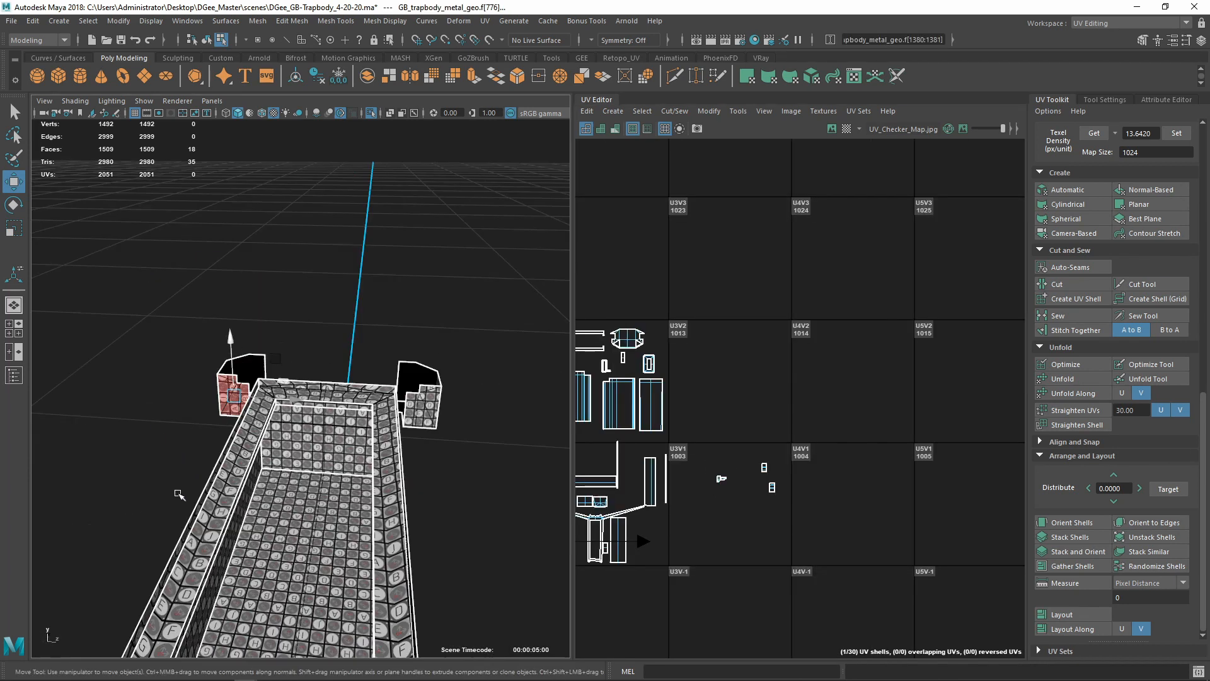
scroll(178, 494, "up", 5)
double_click(340, 416, "shift")
key("f")
Select the vertical corner edge of the first corner block and sew its inner side piece to the outer shell
left_click_drag(391, 403, 391, 364, "alt")
scroll(729, 420, "up", 4)
left_click_drag(542, 403, 440, 410, "alt")
right_click_drag(440, 410, 440, 372)
left_click_drag(440, 372, 364, 362, "alt")
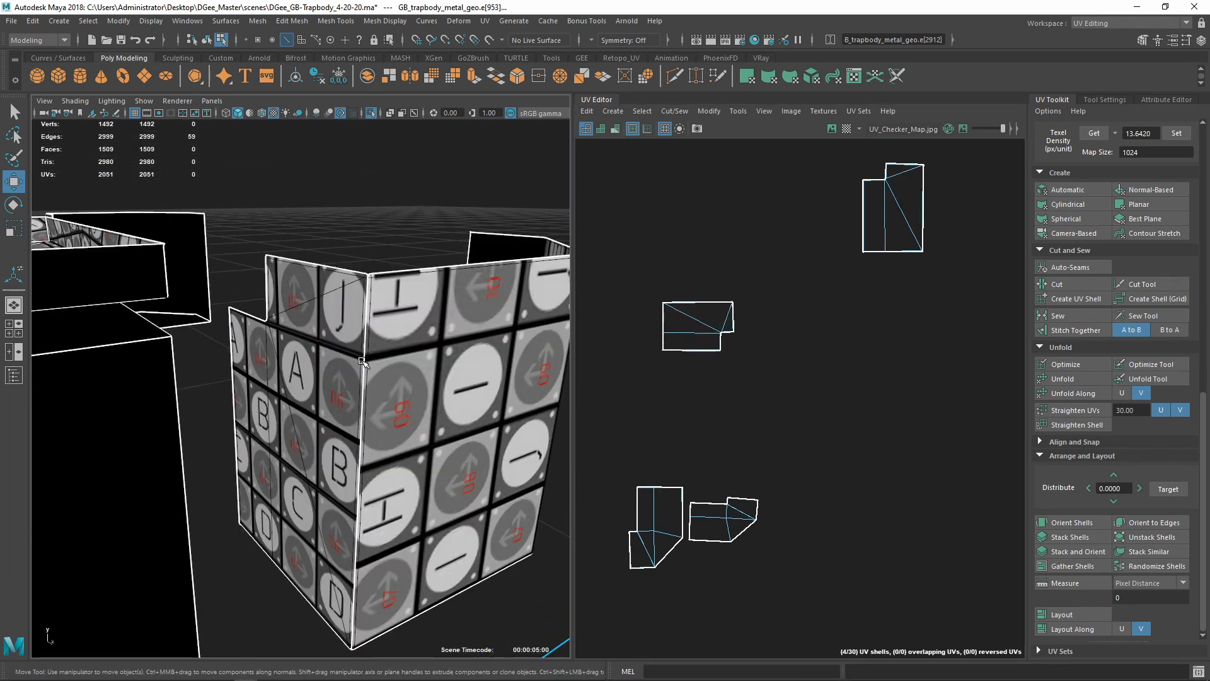
double_click(362, 361)
right_click_drag(709, 416, 743, 457, "shift")
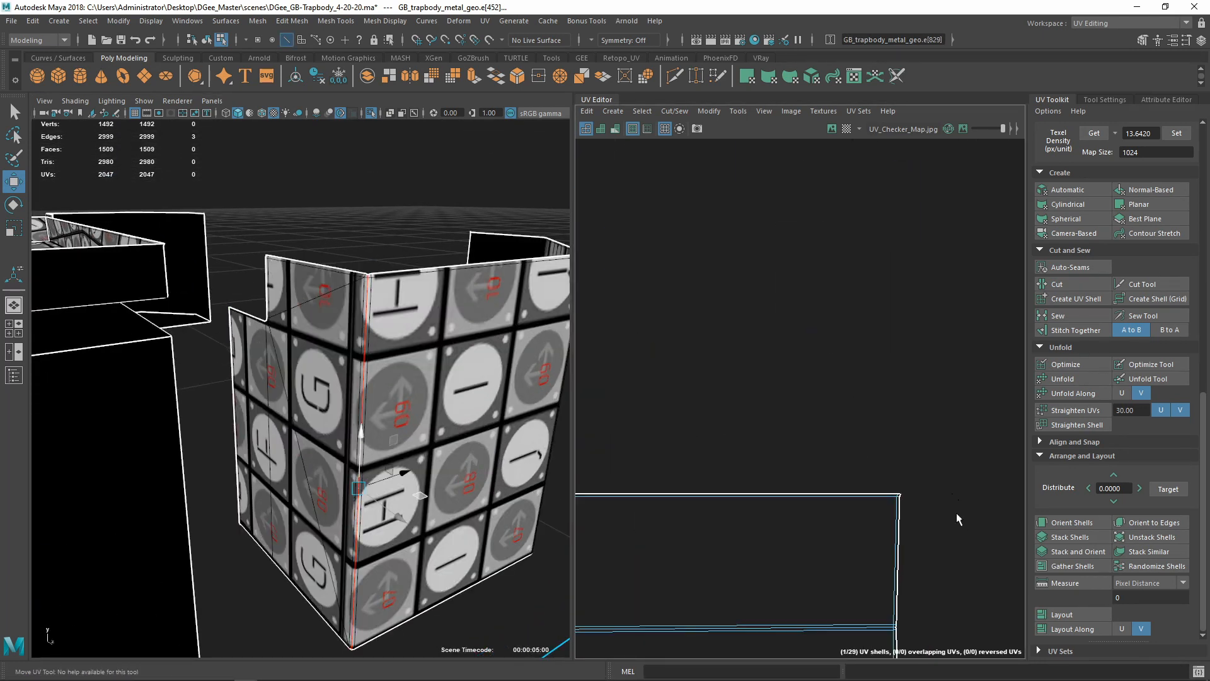
Select the matching vertical edge on the other corner block and sew its inner side piece to the outer shell
scroll(430, 414, "down", 5)
left_click_drag(430, 414, 325, 346, "alt")
scroll(322, 435, "up", 5)
double_click(312, 400)
scroll(313, 401, "down", 4)
scroll(769, 486, "down", 10)
middle_click_drag(769, 483, 741, 447, "alt")
scroll(741, 447, "up", 8)
right_click_drag(671, 403, 700, 436, "shift")
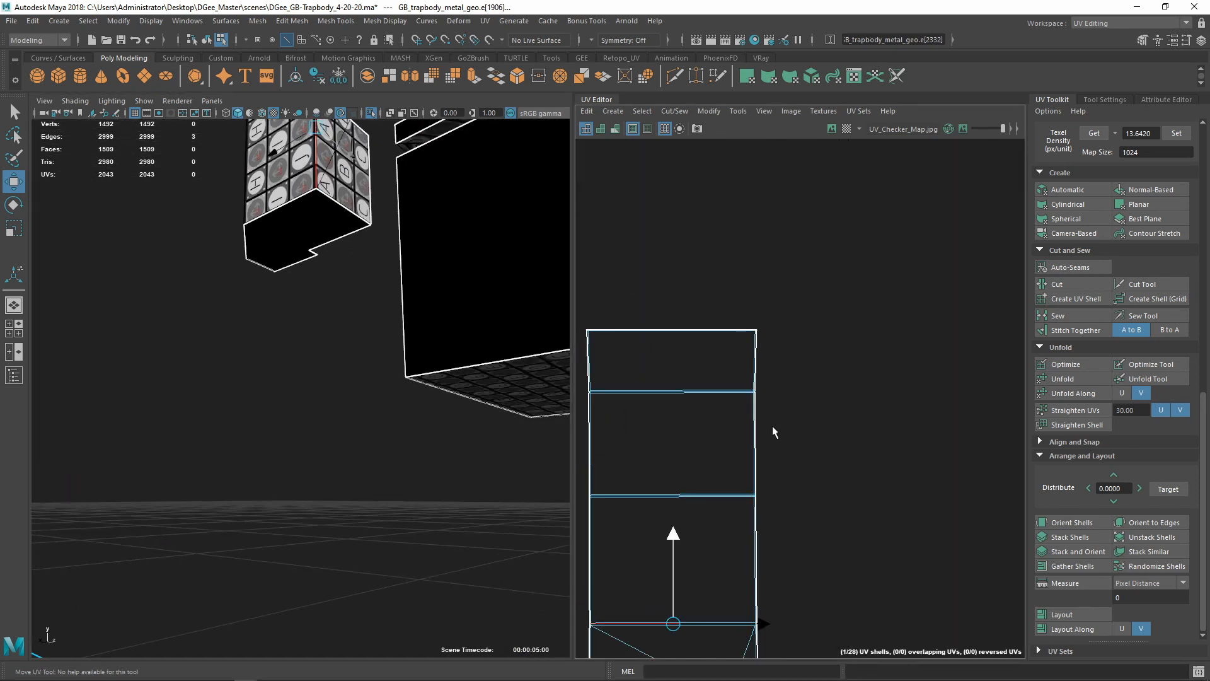
Sew the underside pieces to the outer shells of both corner blocks
right_click_drag(701, 315, 706, 378, "shift")
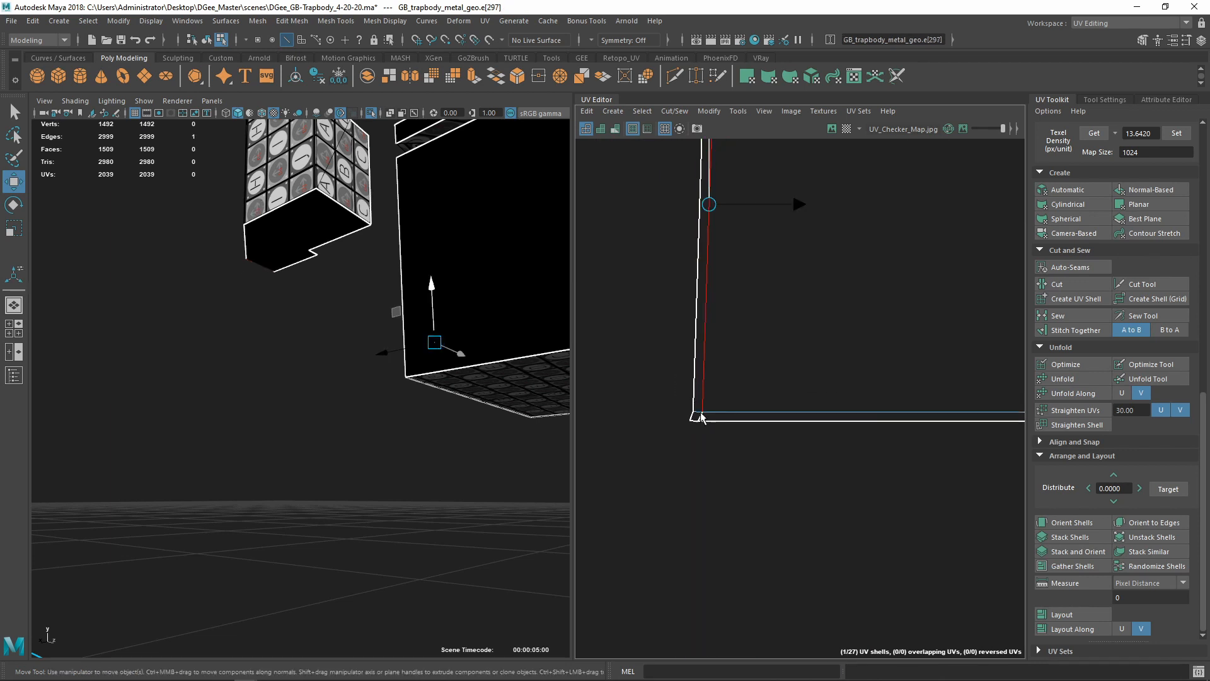
scroll(669, 445, "down", 10)
scroll(354, 370, "down", 6)
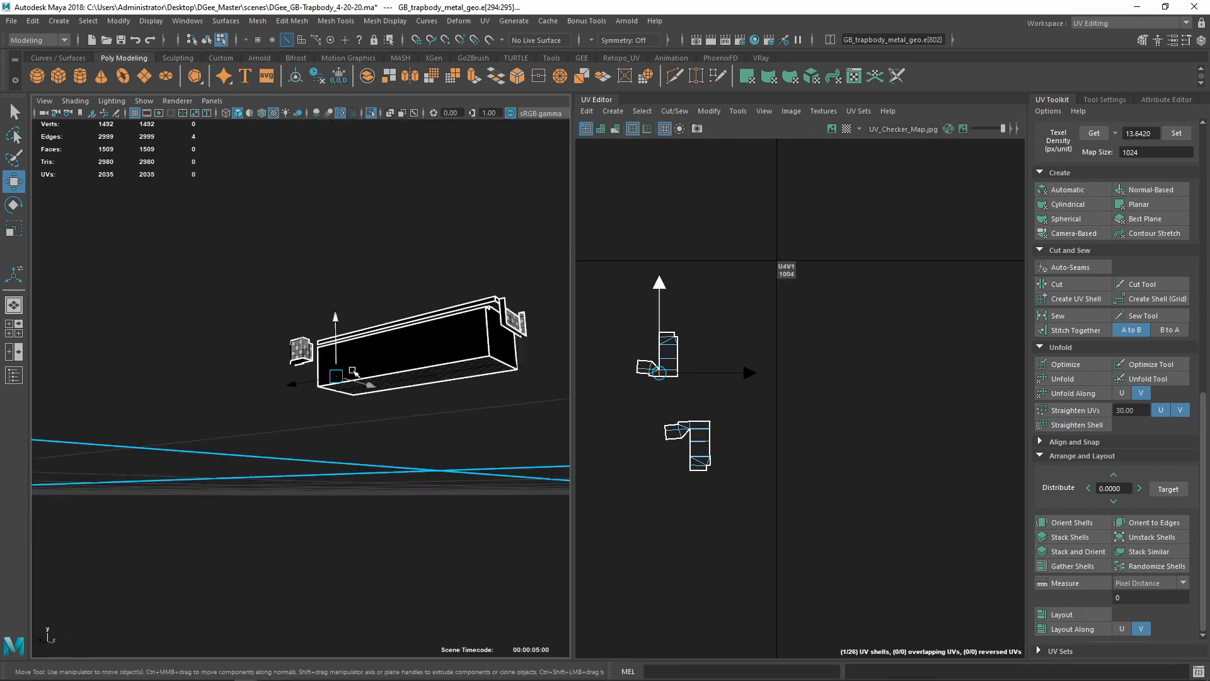
Select both completed corner block shells and move them into the upper corner of tile U2V2
left_click_drag(353, 370, 378, 441, "alt")
scroll(813, 441, "down", 5)
scroll(812, 440, "up", 2)
right_click_drag(802, 443, 744, 419)
left_click_drag(813, 400, 905, 495)
left_click_drag(441, 453, 473, 435, "alt")
left_click_drag(857, 442, 707, 249)
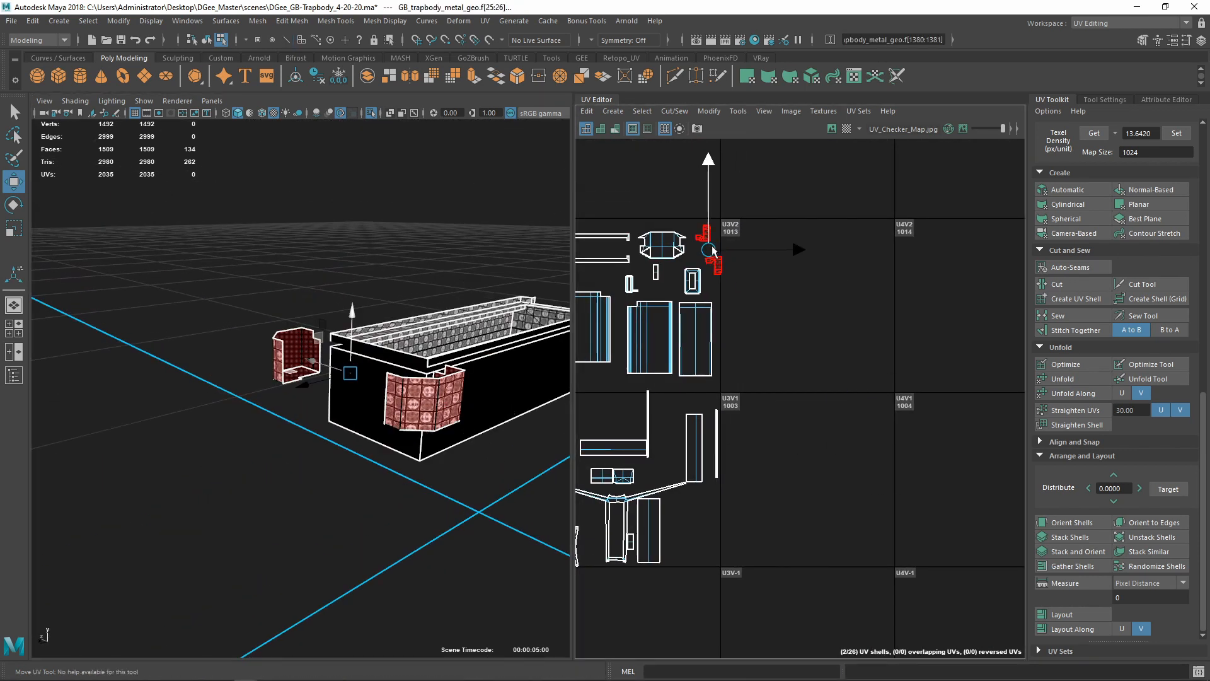
Select the UV shells still left in tile U2V1 and isolate only those faces in the viewport
middle_click_drag(715, 315, 873, 278, "alt")
left_click_drag(641, 560, 929, 342)
left_click_drag(403, 429, 315, 441, "alt")
left_click(371, 113)
left_click(372, 113)
Select the inner floor's UV shell and move it into tile U3V1
left_click_drag(340, 265, 191, 330, "alt")
scroll(191, 330, "up", 10)
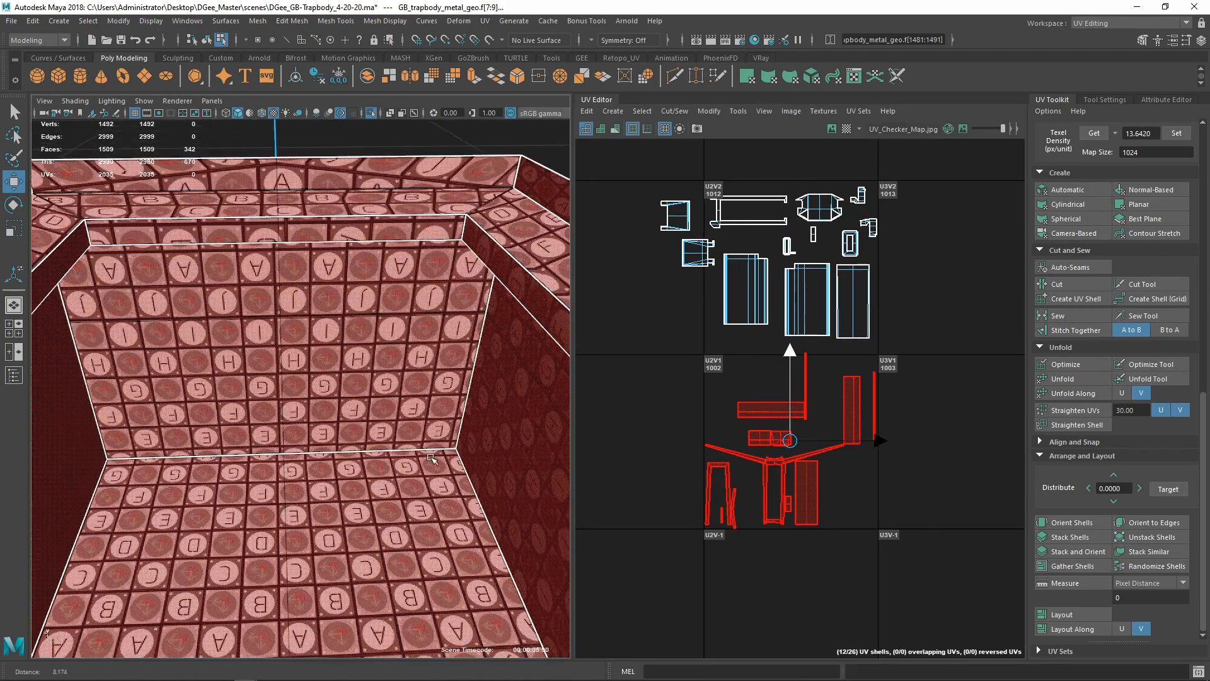
left_click_drag(811, 493, 936, 466)
left_click_drag(265, 416, 384, 409, "alt")
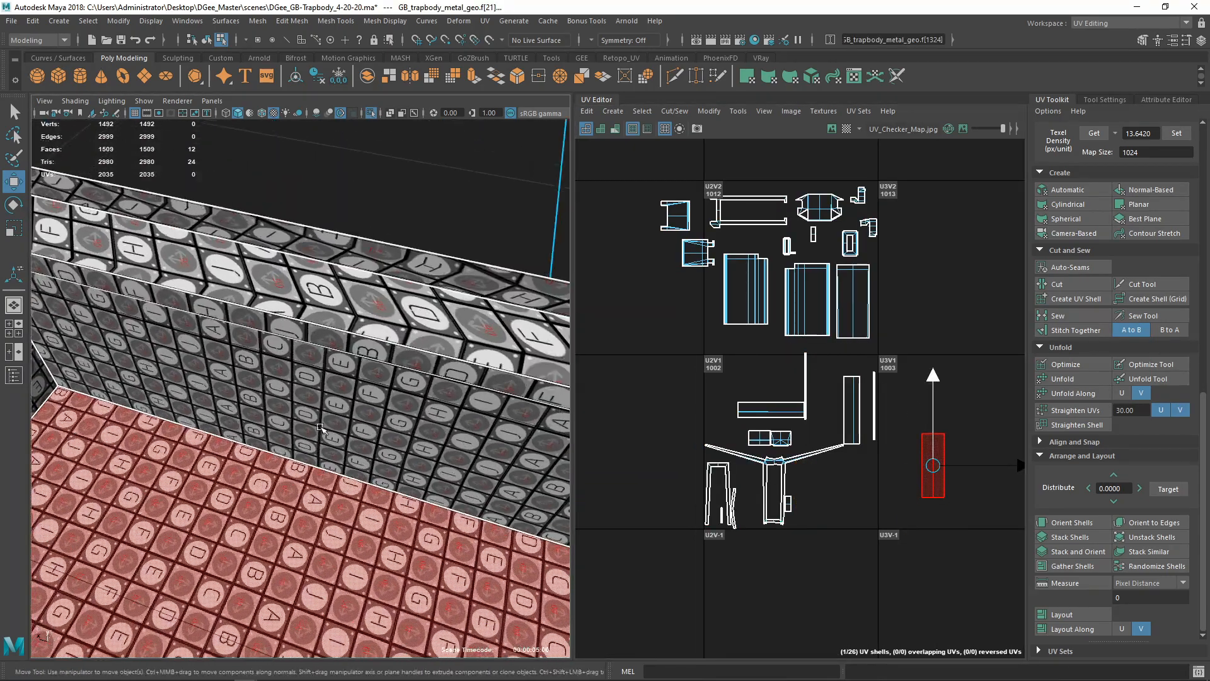
Select the long border edges on both sides of the inner floor and sew the two inner side walls to it
scroll(952, 464, "up", 10)
right_click_drag(763, 363, 759, 327)
left_click_drag(729, 243, 952, 645)
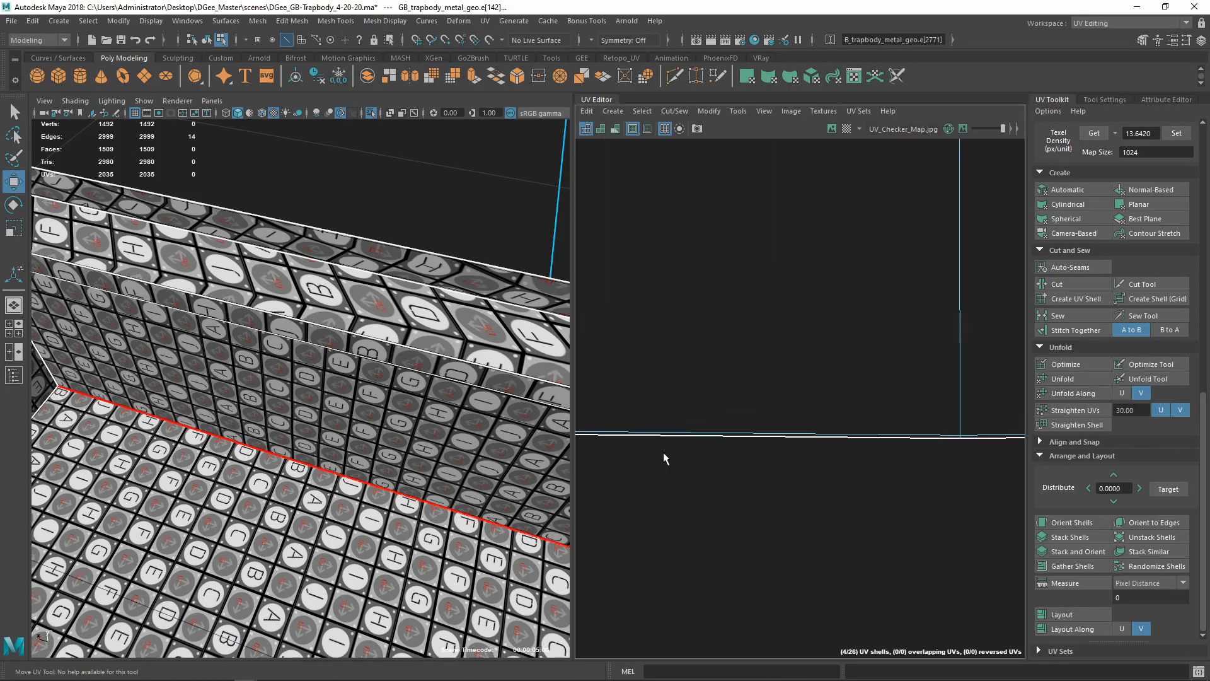
right_click_drag(717, 362, 750, 467, "shift")
scroll(751, 467, "down", 10)
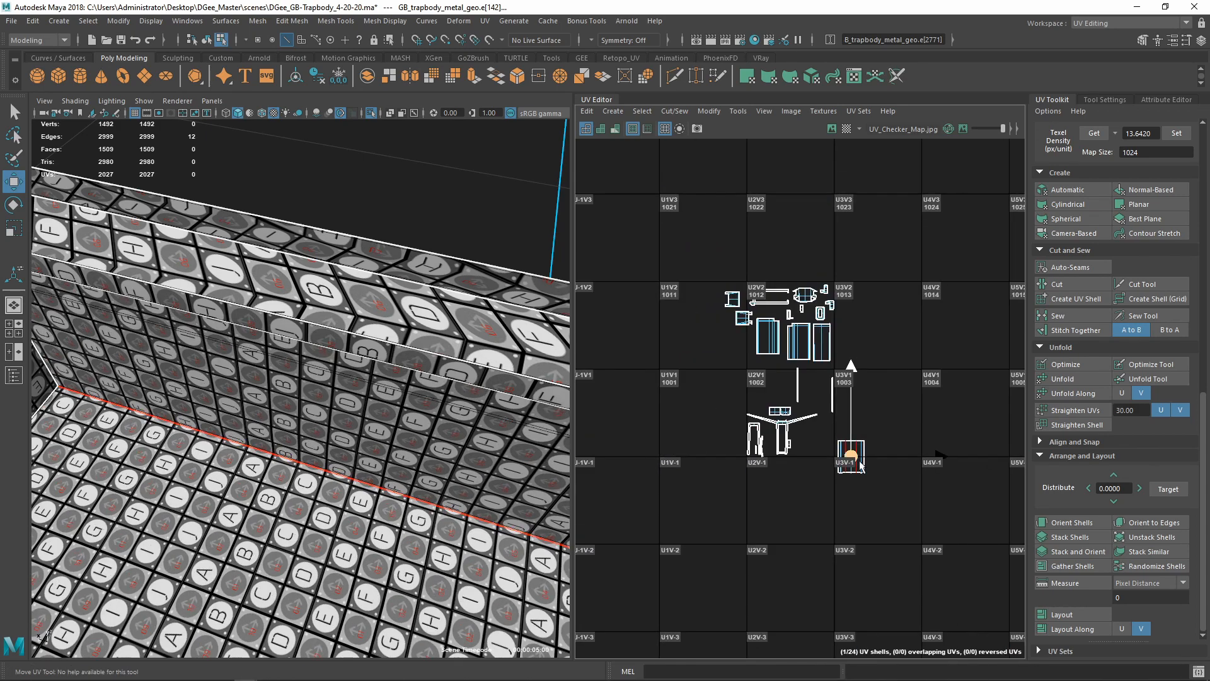
Select the joined inner floor and side walls as a UV shell, optimize it and move it up beside the finished shells
right_click_drag(852, 465, 853, 504)
double_click(853, 465)
left_click(1061, 366)
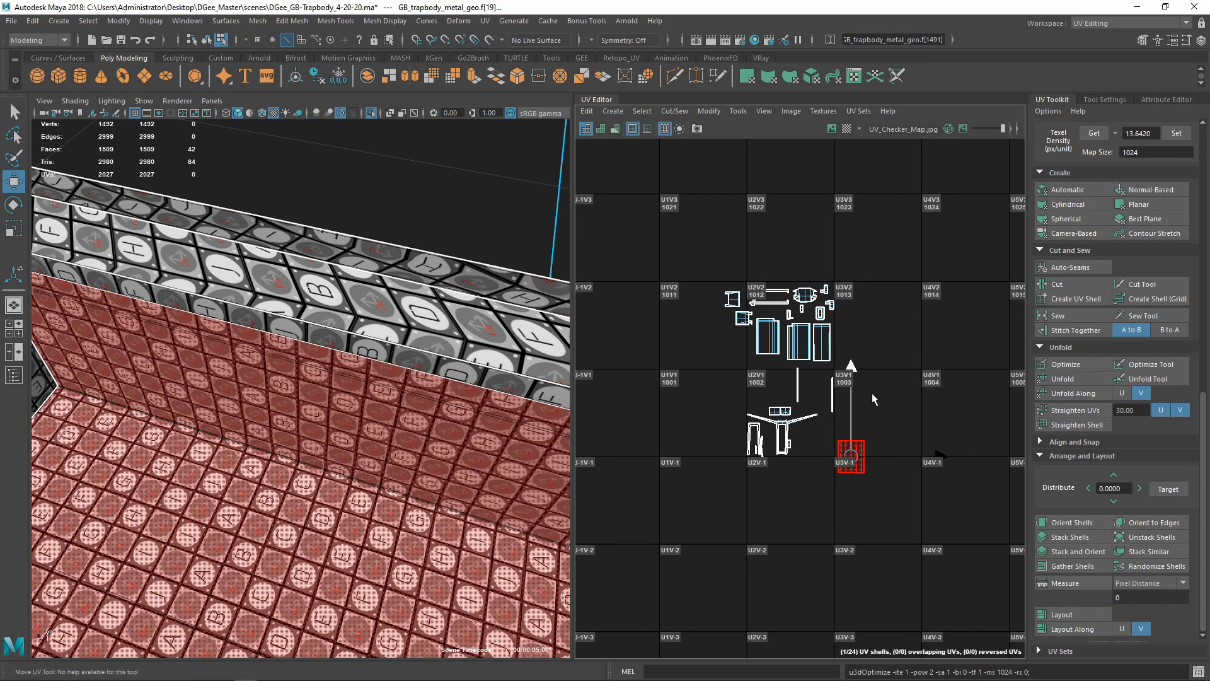
left_click_drag(852, 458, 848, 342)
Select the inner floor's two end-wall UV shells in turn and move each up beside the finished shells in tile U3V2
left_click_drag(404, 403, 277, 353, "alt")
left_click(353, 448)
scroll(785, 422, "up", 10)
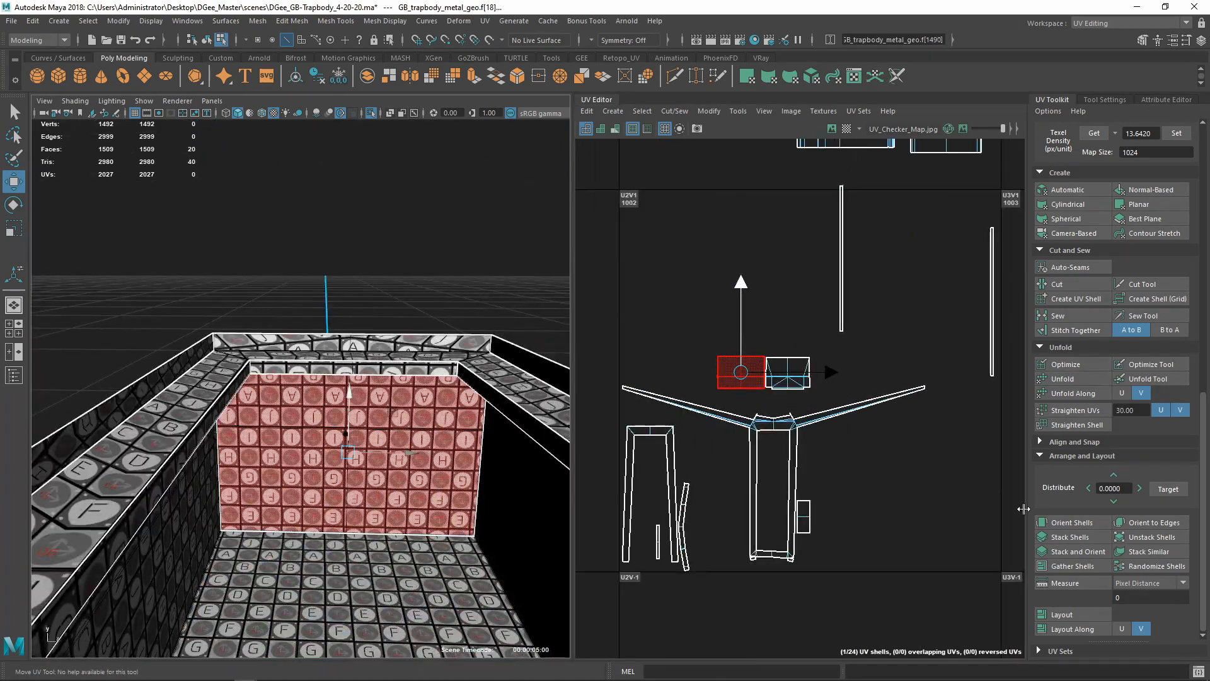
scroll(805, 438, "down", 8)
middle_click_drag(808, 440, 864, 498, "alt")
left_click_drag(829, 467, 979, 276)
middle_click_drag(978, 276, 851, 255, "alt")
double_click(719, 450)
left_click_drag(302, 404, 655, 378, "alt")
key("f")
left_click_drag(718, 450, 851, 227)
Select the rim's UV shell and cut it at the tiny corner edges to detach the small corner flaps
scroll(252, 379, "down", 5)
left_click_drag(252, 378, 168, 361, "alt")
left_click(389, 416)
left_click_drag(387, 416, 352, 491, "alt")
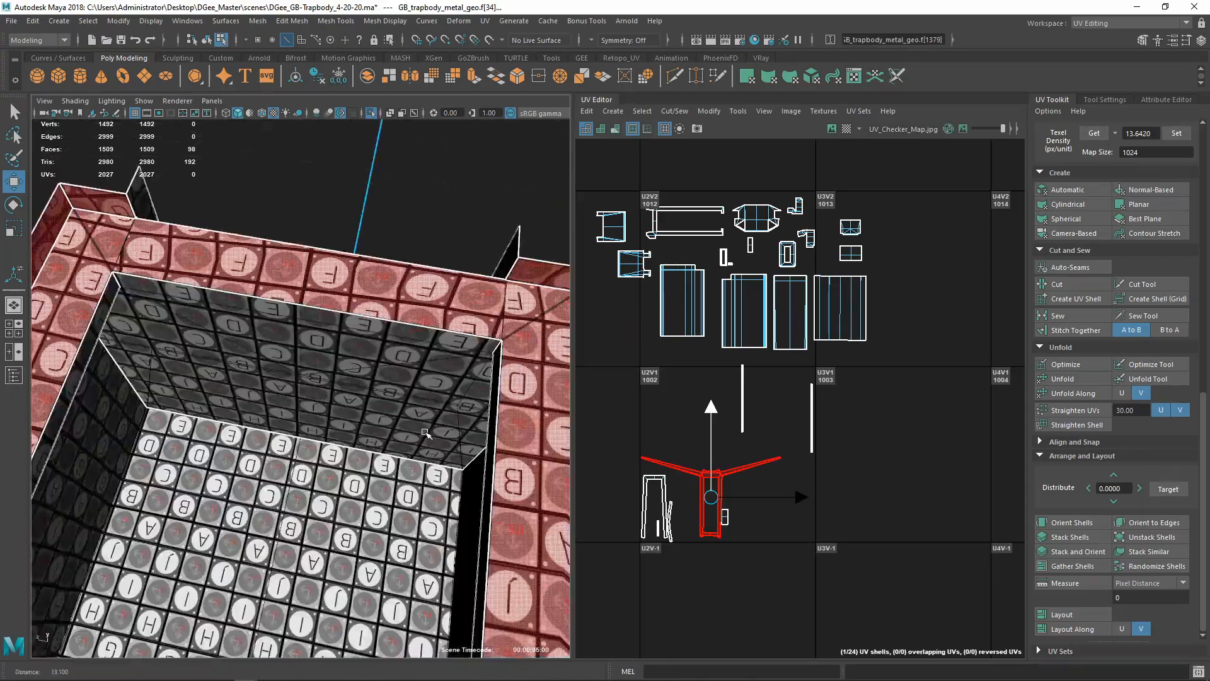
scroll(404, 479, "up", 8)
middle_click_drag(409, 480, 290, 389, "alt")
scroll(303, 394, "down", 3)
scroll(403, 428, "up", 6)
right_click_drag(454, 454, 441, 398)
left_click(461, 443)
scroll(504, 466, "down", 6)
left_click_drag(527, 472, 403, 278, "alt")
middle_click_drag(403, 278, 353, 329, "alt")
scroll(353, 330, "up", 4)
left_click(351, 329, "shift")
right_click_drag(864, 440, 810, 470, "shift")
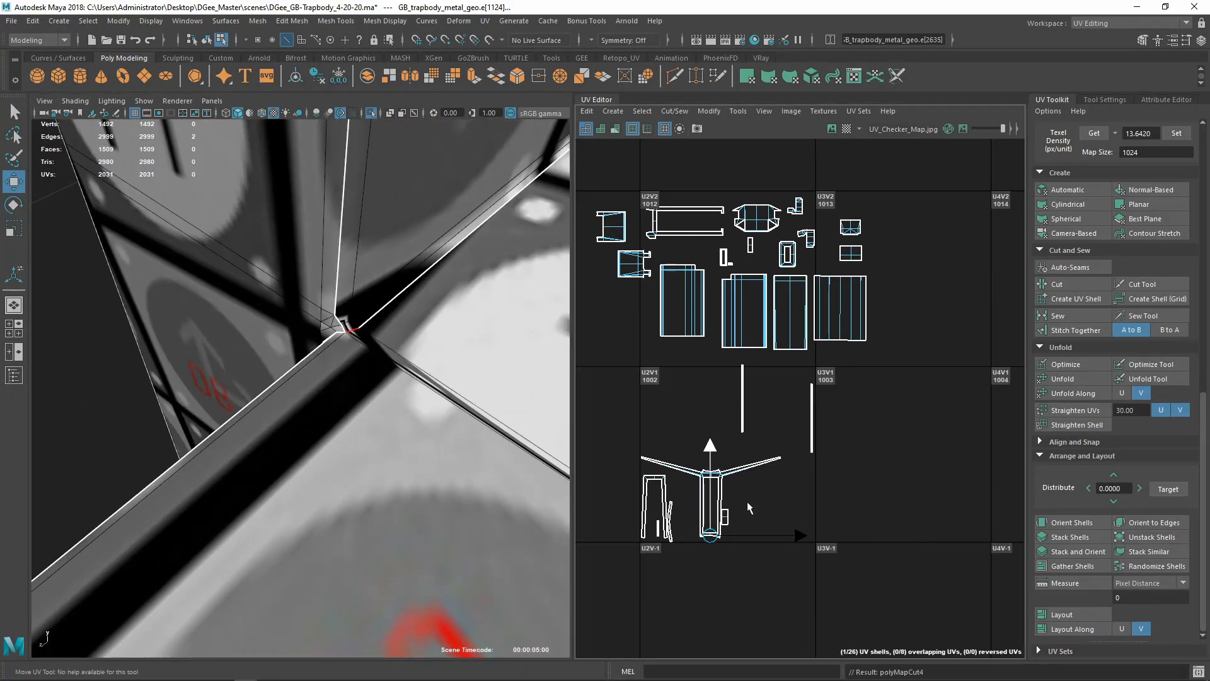
Select the rim's remaining UV shell without the corner flaps and unfold it
scroll(744, 506, "up", 4)
right_click_drag(740, 504, 699, 482)
left_click(681, 452)
scroll(378, 378, "down", 8)
left_click_drag(378, 378, 419, 400, "alt")
left_click(1059, 380)
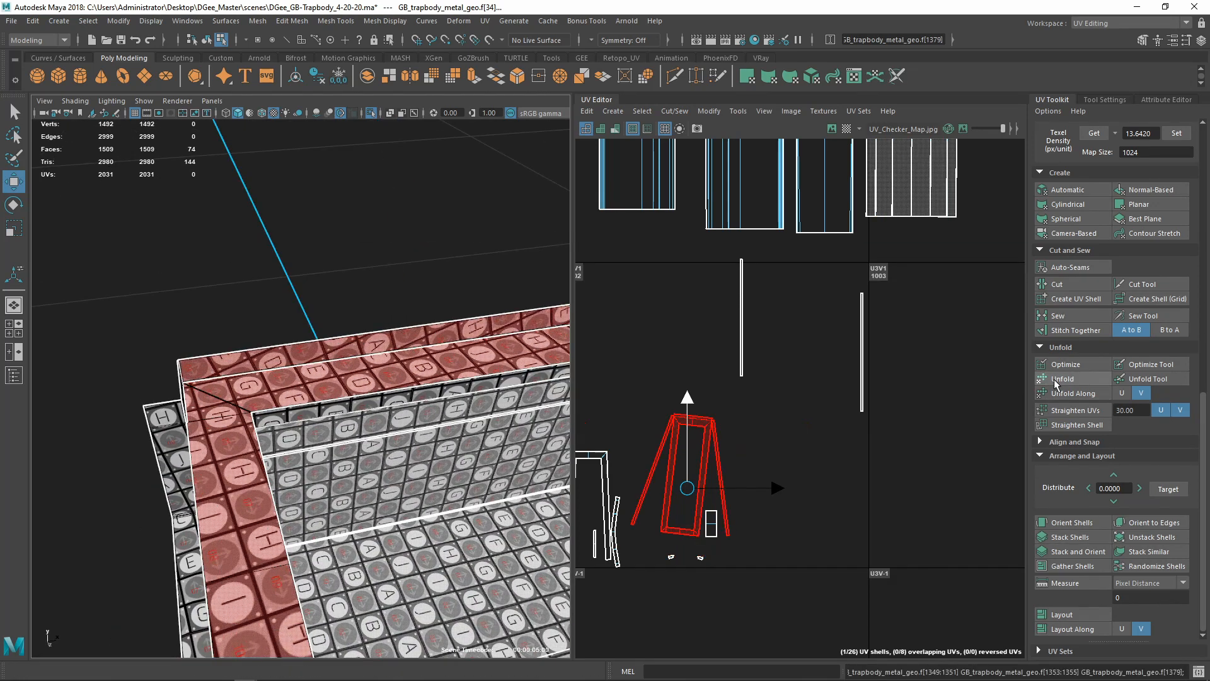
left_click_drag(303, 403, 268, 350, "alt")
scroll(352, 385, "down", 6)
scroll(706, 449, "up", 4)
scroll(613, 612, "up", 8)
middle_click_drag(614, 612, 731, 487, "alt")
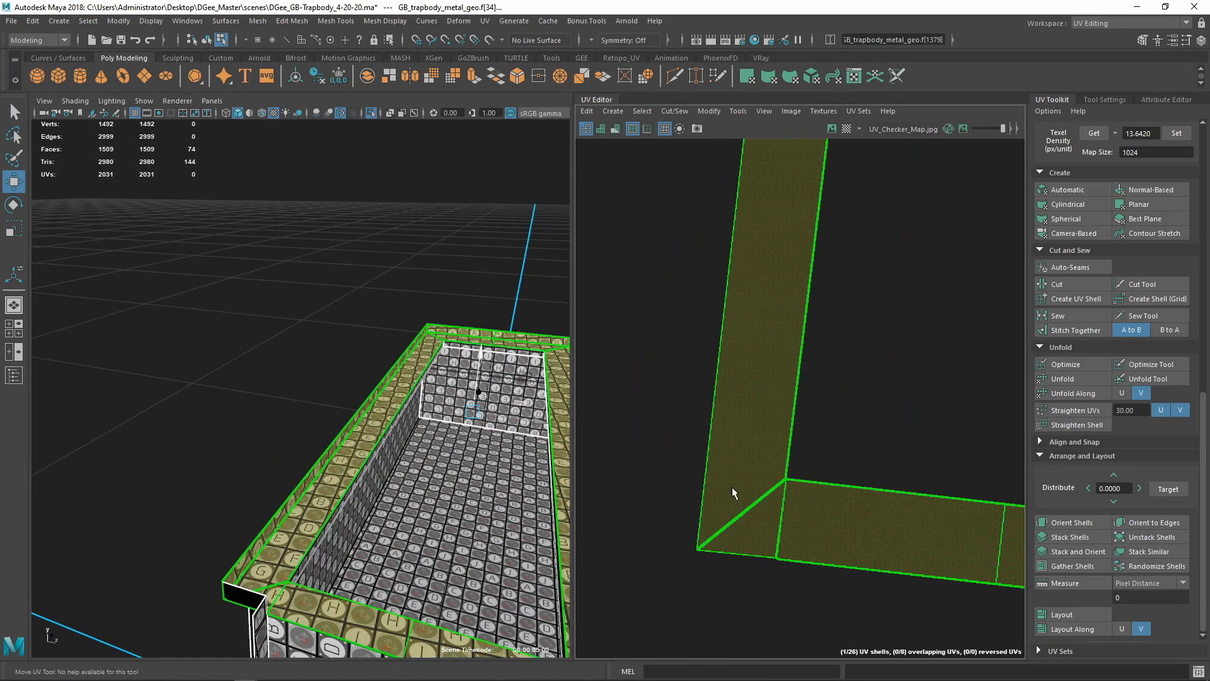
Select the long border edges on both sides of the rim and sew the two outer side strips to it
right_click_drag(731, 488, 730, 451)
left_click(713, 441)
scroll(763, 426, "down", 6)
scroll(770, 415, "down", 3)
scroll(860, 373, "up", 3)
middle_click_drag(860, 373, 782, 407, "alt")
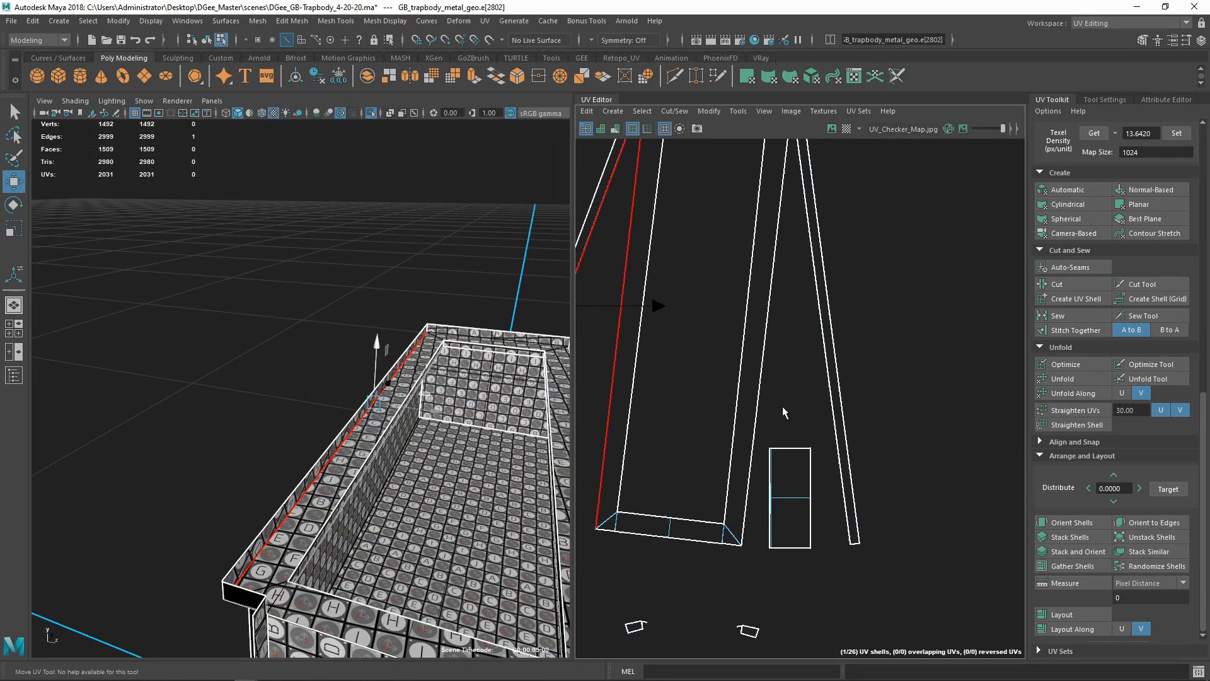
scroll(785, 409, "up", 1)
left_click(842, 391, "shift")
right_click_drag(906, 375, 934, 411, "shift")
Select the joined rim shell, unfold it and move it to an empty area of the UV layout
scroll(804, 426, "down", 5)
scroll(796, 406, "up", 4)
right_click_drag(799, 327, 737, 306)
left_click(813, 285)
right_click_drag(813, 283, 654, 285, "shift")
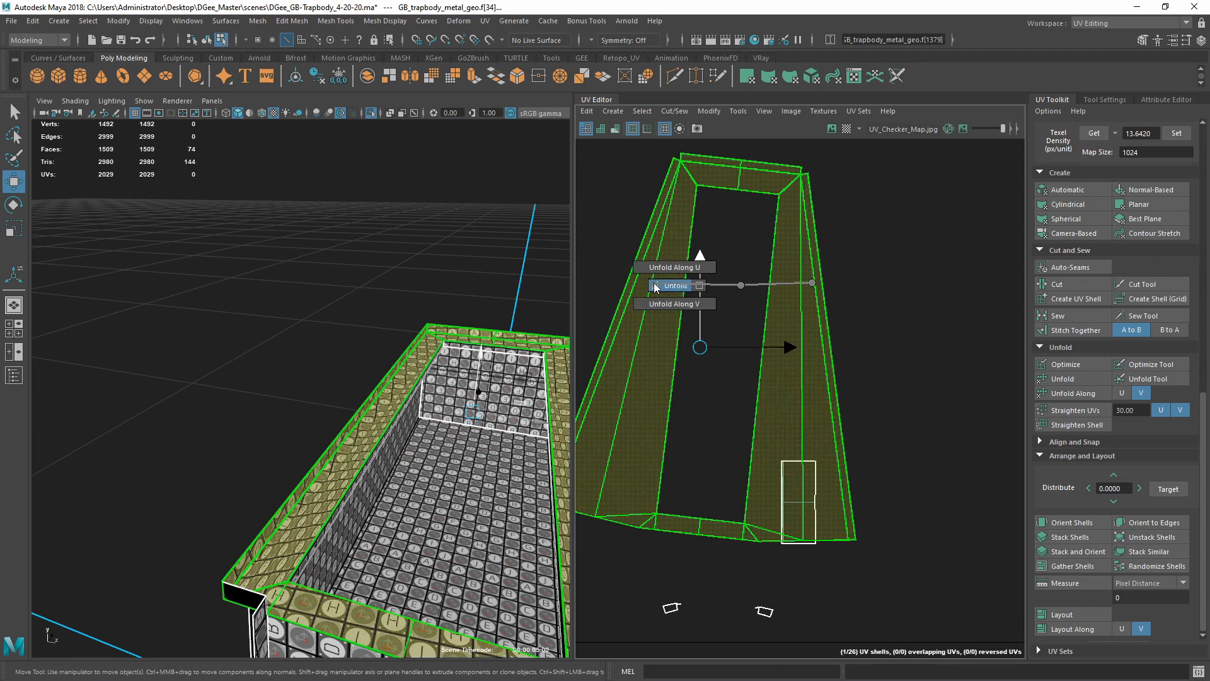
scroll(744, 372, "down", 7)
right_click_drag(752, 381, 712, 362, "shift")
left_click_drag(724, 357, 848, 370)
middle_click_drag(910, 479, 876, 400, "alt")
scroll(819, 388, "up", 8)
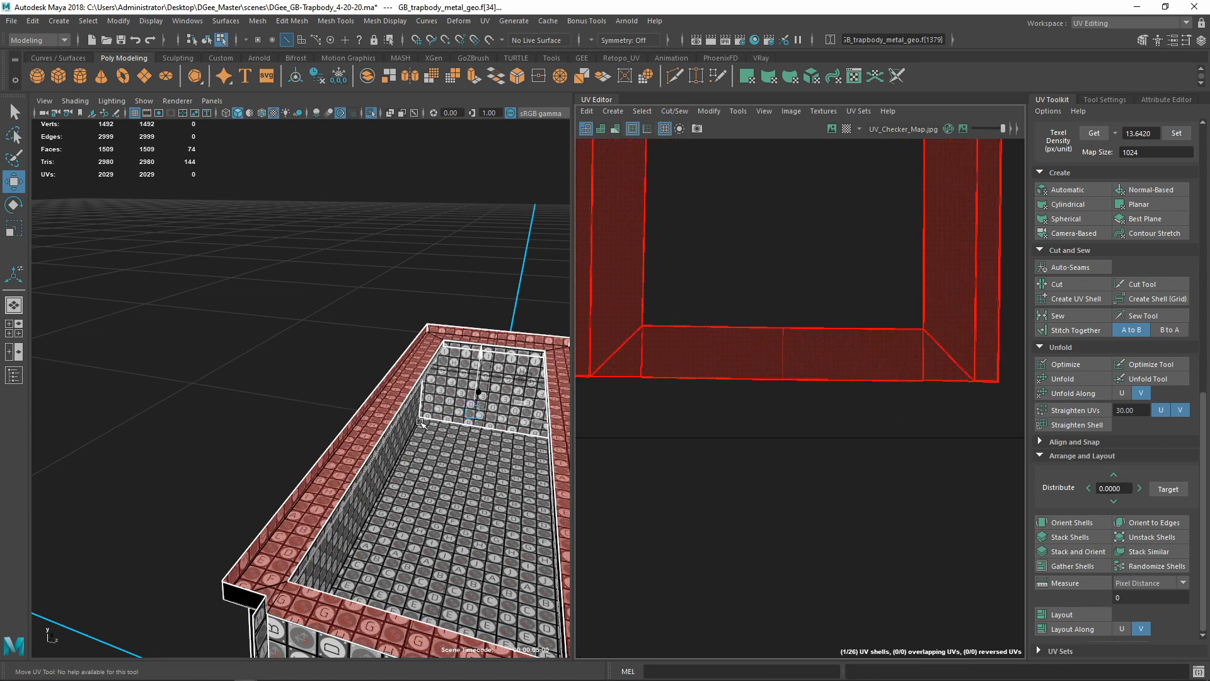
Sew the two small corner flaps back onto the end edge of the rim shell
left_click_drag(429, 334, 712, 344, "alt")
scroll(772, 416, "down", 8)
scroll(759, 444, "up", 6)
left_click_drag(378, 434, 701, 471, "alt")
scroll(734, 384, "up", 9)
middle_click_drag(696, 330, 740, 378, "alt")
right_click_drag(741, 377, 745, 344)
left_click(754, 352)
right_click_drag(774, 404, 801, 413, "shift")
scroll(802, 422, "down", 6)
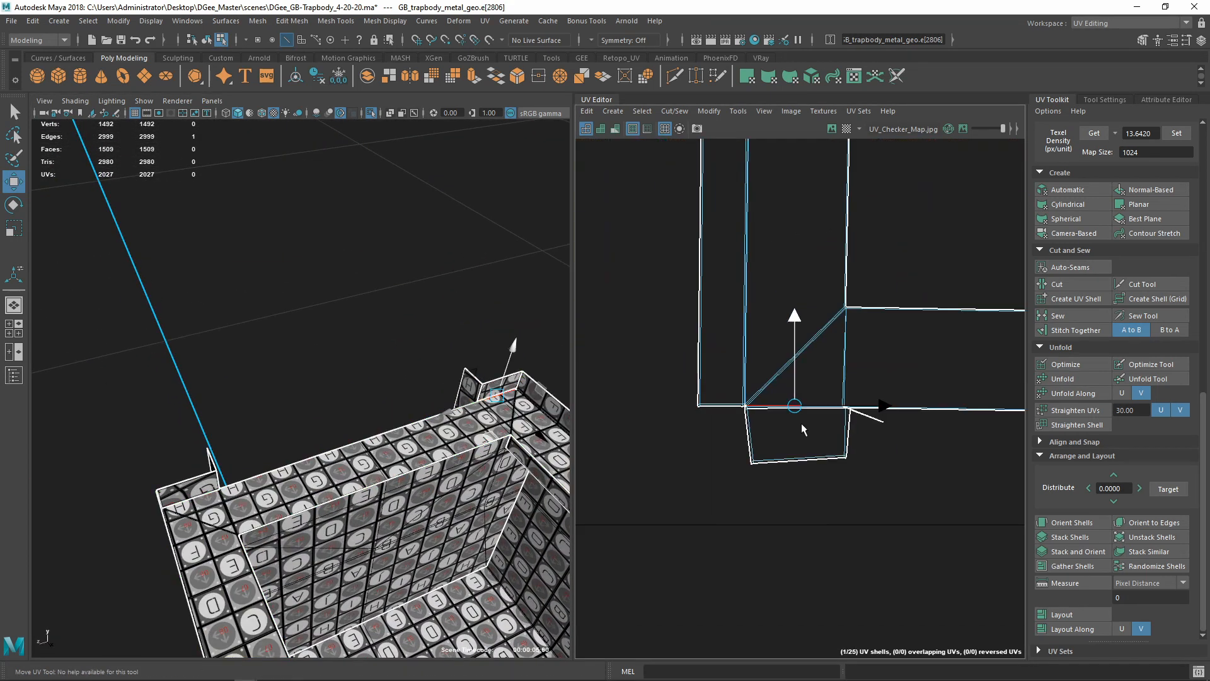
right_click_drag(718, 372, 753, 389, "shift")
scroll(756, 391, "down", 8)
middle_click_drag(820, 390, 667, 416, "alt")
middle_click_drag(694, 457, 777, 421, "alt")
left_click(775, 429)
right_click_drag(770, 495, 778, 515, "shift")
scroll(895, 438, "up", 8)
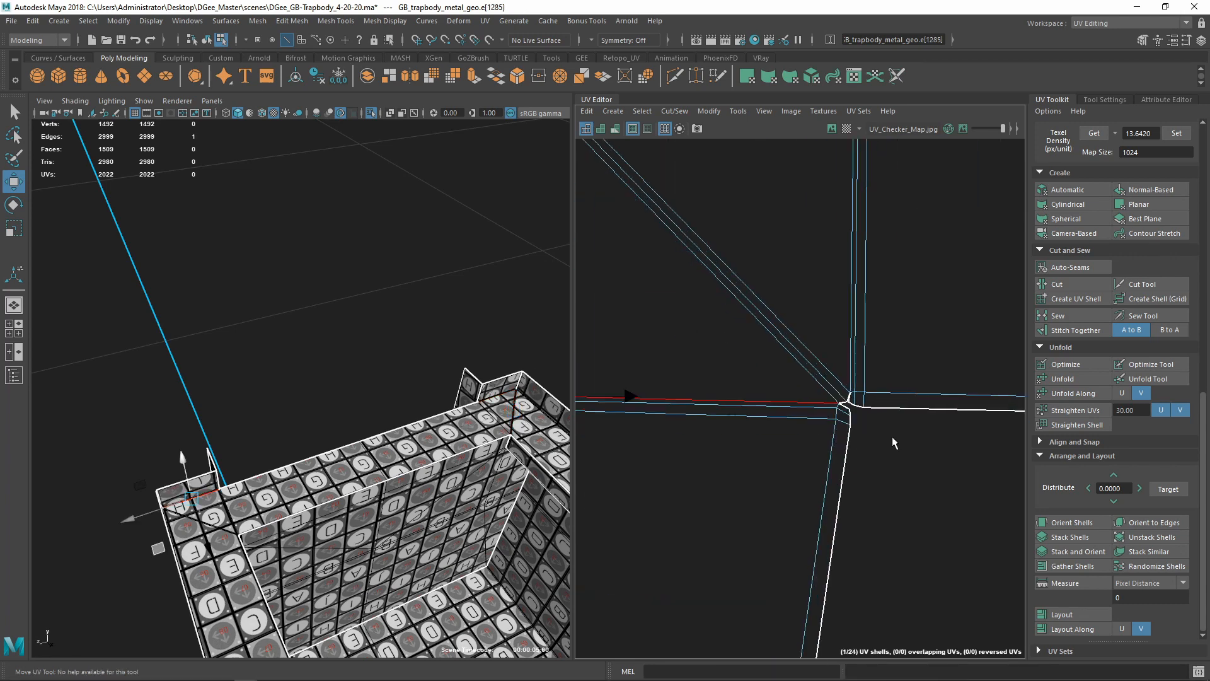
Sew the open bevel edges beside the corner flap, then optimize and unfold the whole rim shell
left_click_drag(796, 356, 813, 373)
scroll(813, 435, "down", 5)
right_click_drag(868, 428, 894, 435, "shift")
left_click(895, 435)
left_click(1051, 367)
left_click(1051, 377)
left_click(1051, 377)
scroll(898, 405, "down", 8)
scroll(898, 404, "up", 8)
middle_click_drag(898, 404, 705, 391, "alt")
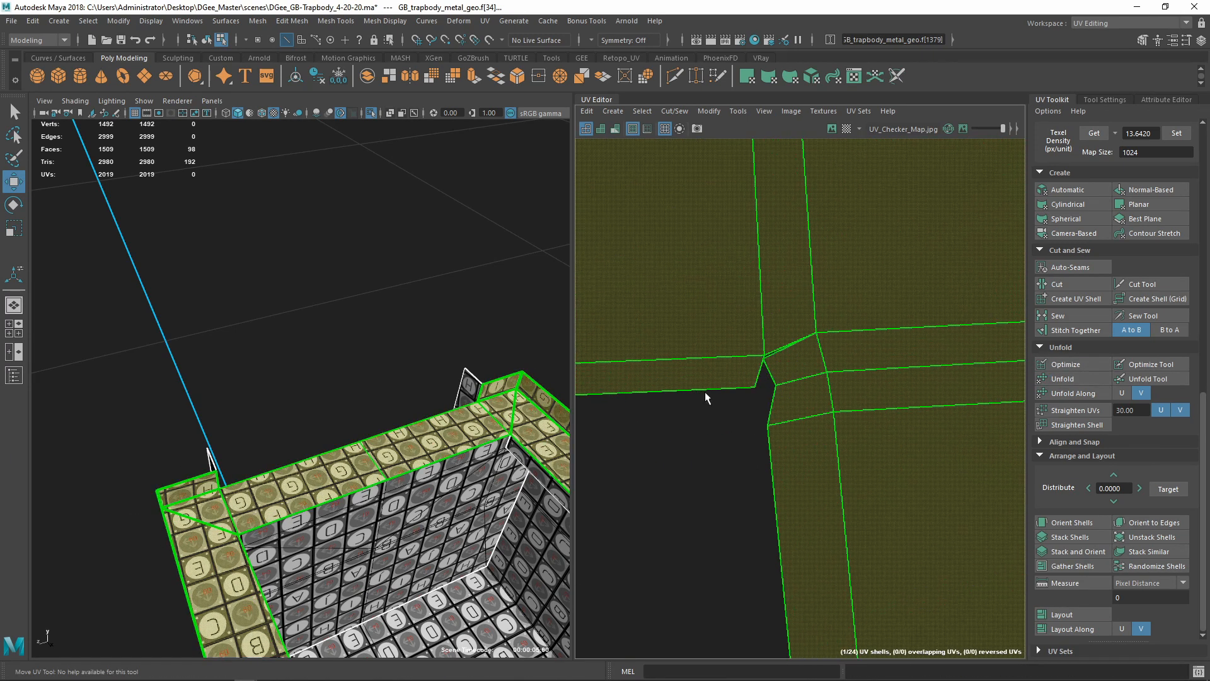
Sew the remaining tiny split edges at the rim shell's flap corners
right_click_drag(705, 391, 707, 371)
left_click_drag(753, 346, 782, 361)
right_click_drag(785, 358, 793, 381, "shift")
scroll(792, 383, "down", 7)
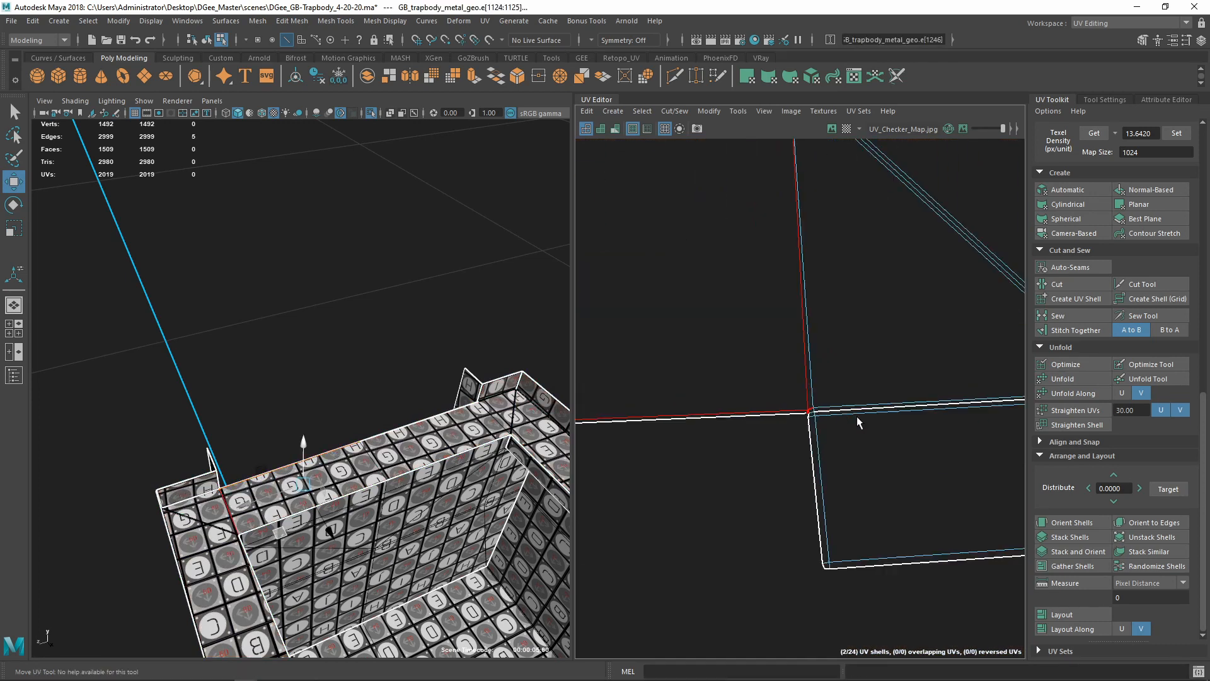
right_click_drag(665, 440, 691, 446)
right_click_drag(701, 442, 734, 457, "shift")
scroll(725, 458, "down", 8)
scroll(701, 464, "up", 4)
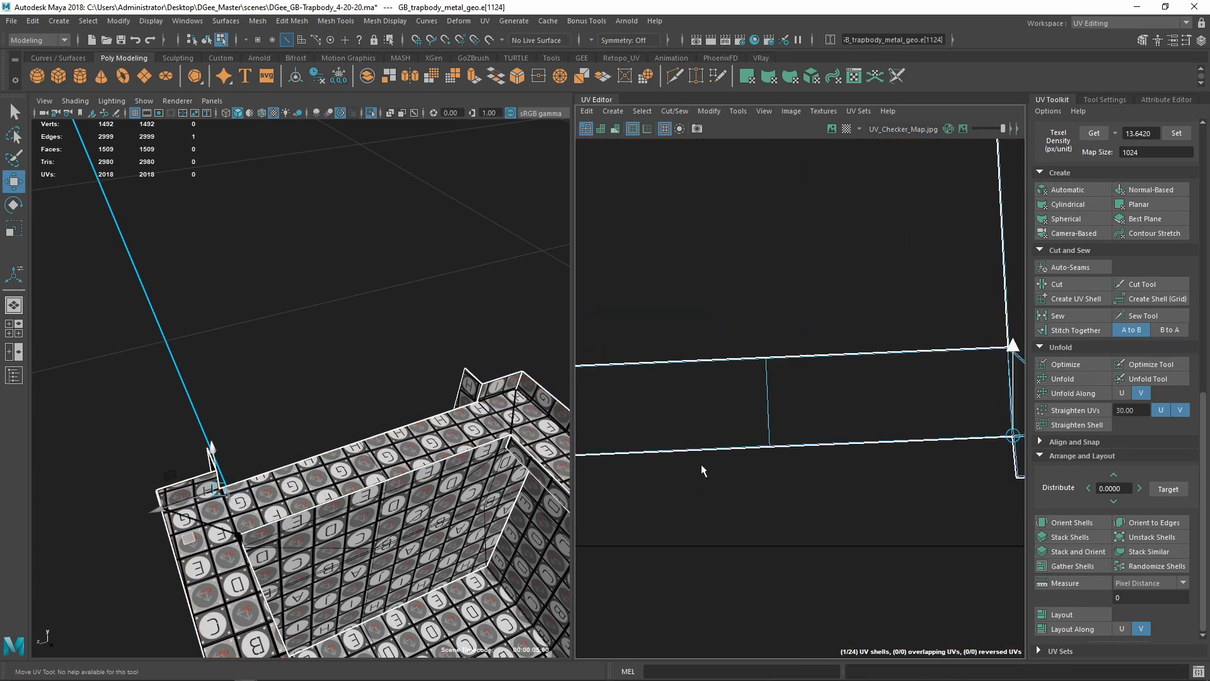
right_click_drag(870, 397, 898, 425)
Unfold the rim shell once more and move it up beside the finished shells in tile U3V2
scroll(898, 425, "down", 8)
left_click(901, 441)
left_click(1063, 379)
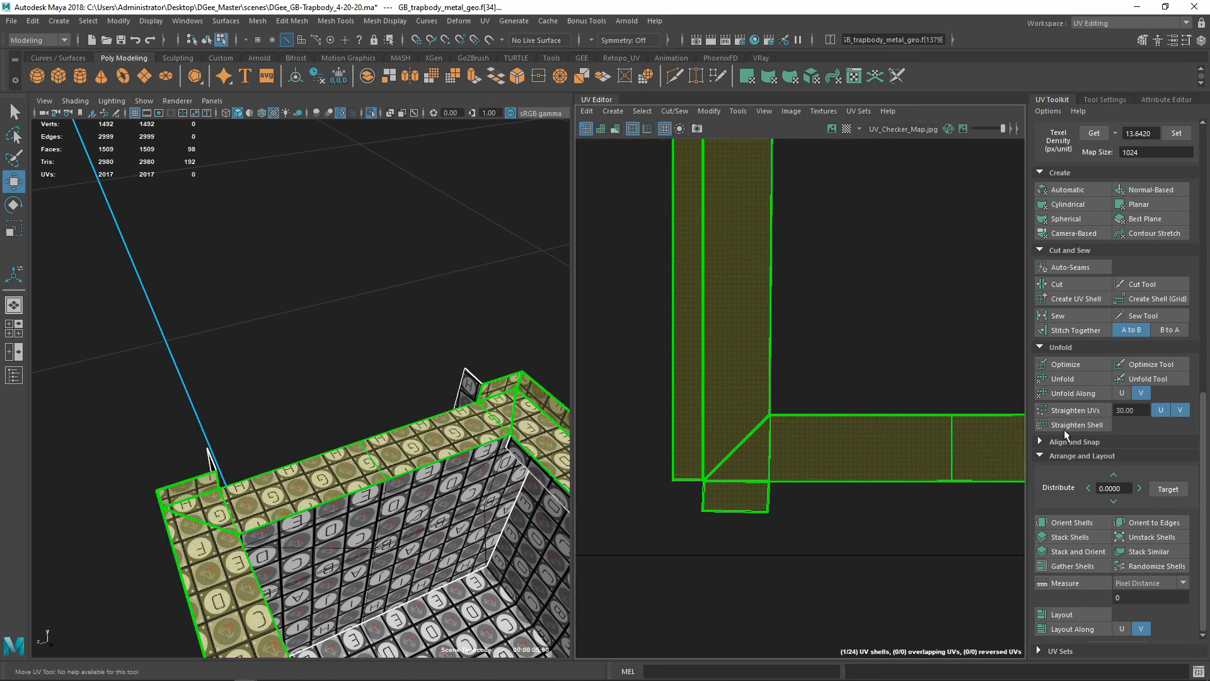
scroll(990, 334, "down", 12)
middle_click_drag(987, 322, 836, 410, "alt")
middle_click_drag(836, 411, 956, 210)
Select the recessed front panel's UV shell and frame it in the viewport
scroll(820, 340, "down", 2)
middle_click_drag(689, 438, 745, 410, "alt")
left_click(741, 431)
key("f")
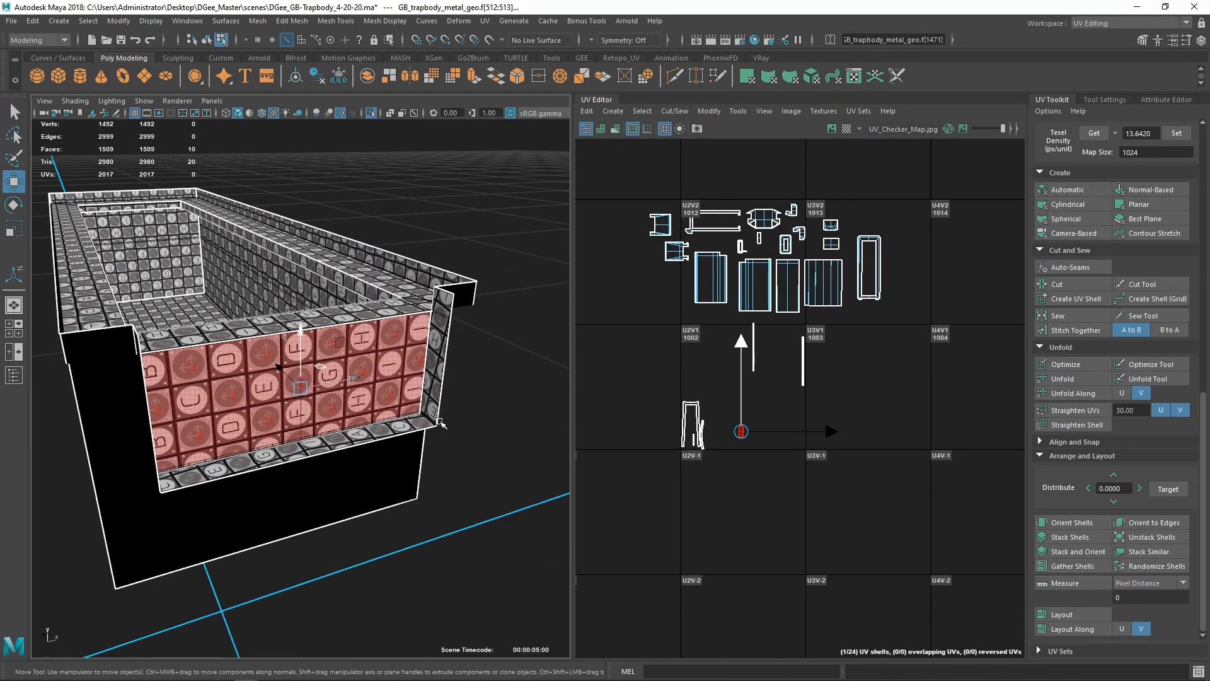
scroll(716, 424, "up", 8)
middle_click_drag(716, 424, 748, 415, "alt")
Cut the border strip around the front recess at both lower corners to separate its bottom ledge
left_click_drag(479, 378, 319, 353, "alt")
middle_click_drag(319, 353, 382, 516, "alt")
scroll(396, 507, "up", 8)
double_click(467, 428)
left_click_drag(410, 498, 542, 438, "alt")
scroll(549, 440, "up", 3)
double_click(552, 441)
scroll(552, 441, "down", 5)
right_click_drag(816, 437, 817, 391, "shift")
left_click_drag(491, 435, 344, 444, "alt")
scroll(343, 445, "up", 8)
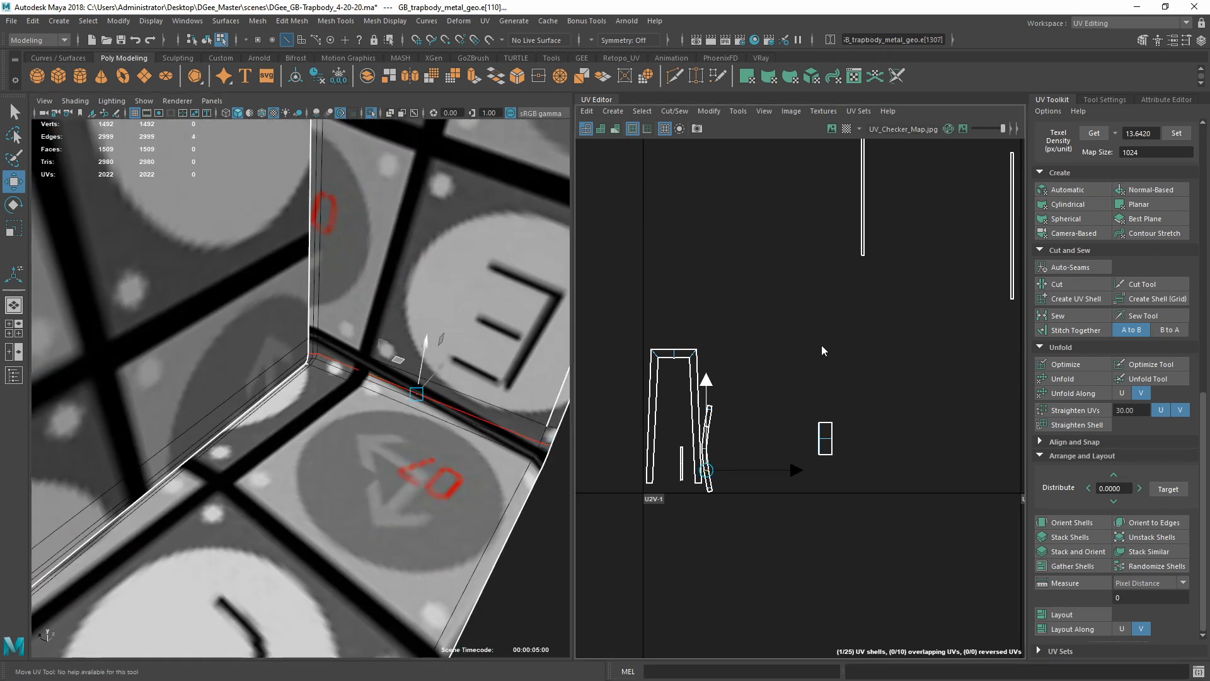
right_click_drag(822, 347, 781, 367, "shift")
Sew the short bevel edges at the corners between the front panel and its bottom ledge
scroll(773, 413, "down", 6)
scroll(335, 385, "down", 3)
scroll(334, 385, "up", 8)
left_click(317, 325)
right_click_drag(864, 494, 897, 512, "shift")
scroll(262, 381, "down", 6)
left_click_drag(263, 380, 297, 375, "alt")
scroll(297, 376, "up", 5)
scroll(284, 334, "up", 3)
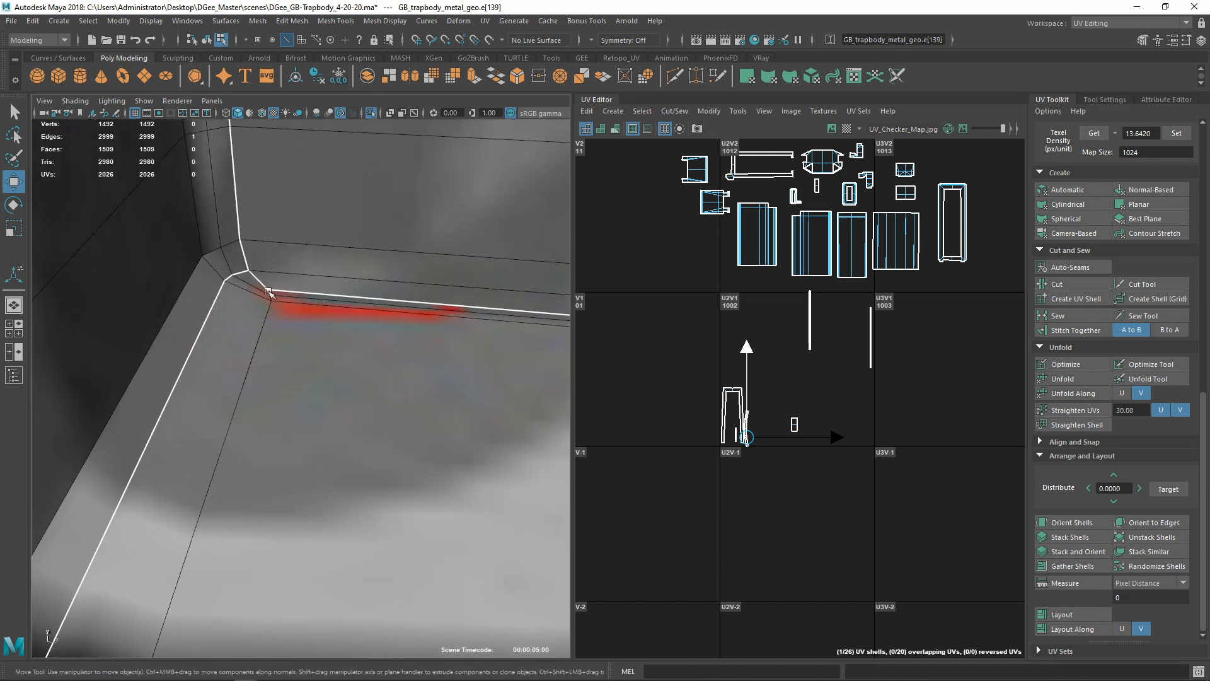
left_click(270, 294)
right_click_drag(826, 494, 858, 512, "shift")
Sew the remaining long edge between the front panel and the bottom ledge, and select the joined UV shell
right_click_drag(353, 285, 354, 289)
left_click_drag(259, 283, 257, 555, "alt")
left_click(319, 632, "shift")
scroll(328, 618, "down", 8)
scroll(795, 423, "up", 10)
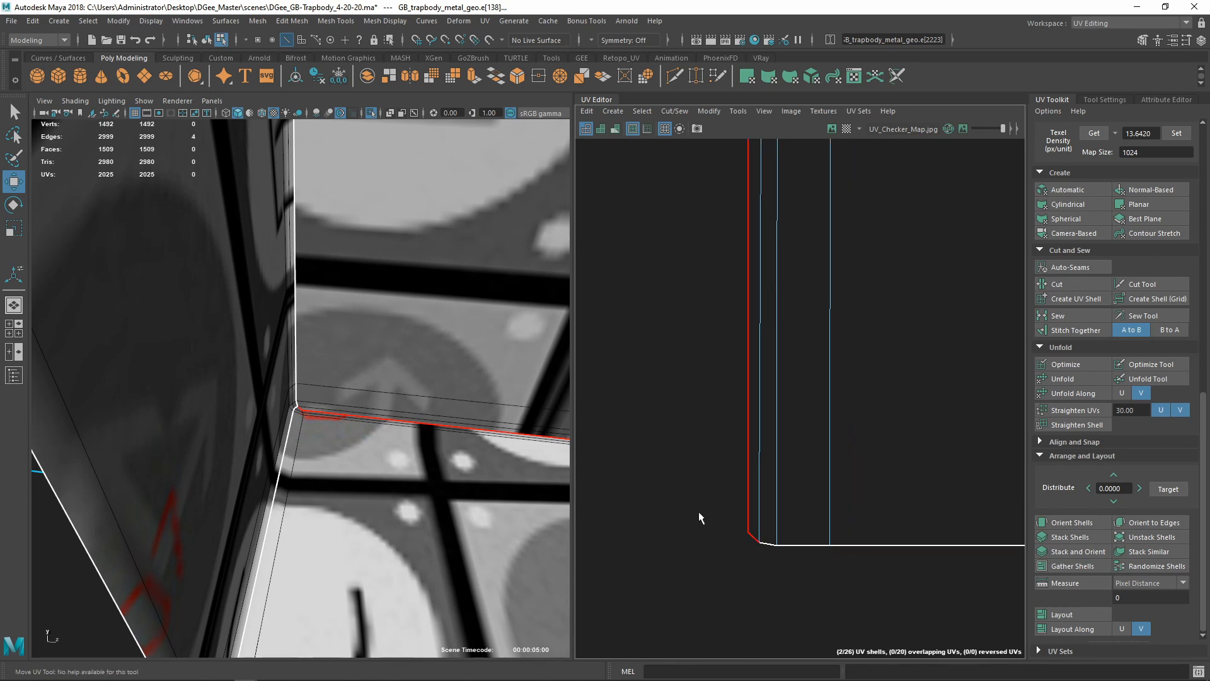
right_click_drag(698, 511, 731, 530, "shift")
scroll(695, 487, "down", 10)
right_click_drag(707, 422, 621, 283)
left_click(724, 395)
scroll(419, 414, "down", 10)
middle_click_drag(419, 414, 336, 433, "alt")
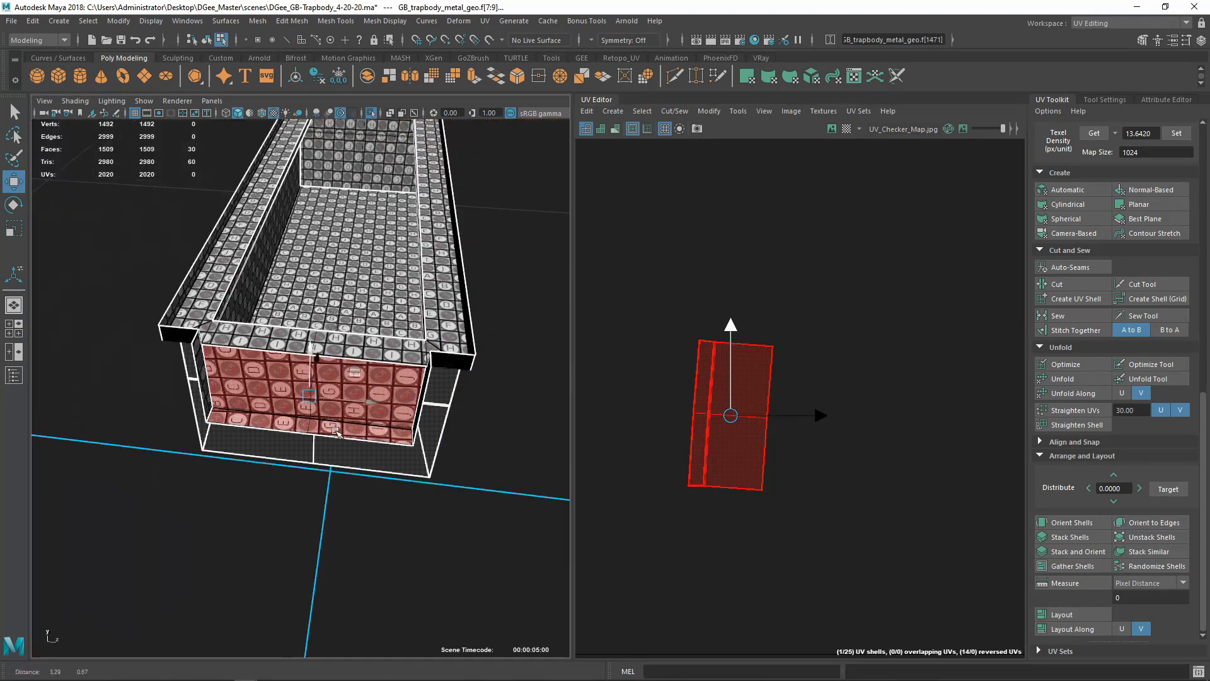
Sew the first recess side panel to the short side of the front panel, including its corner bevel edges
scroll(340, 435, "up", 10)
left_click_drag(340, 435, 369, 419, "alt")
scroll(403, 428, "up", 5)
right_click_drag(462, 445, 463, 421)
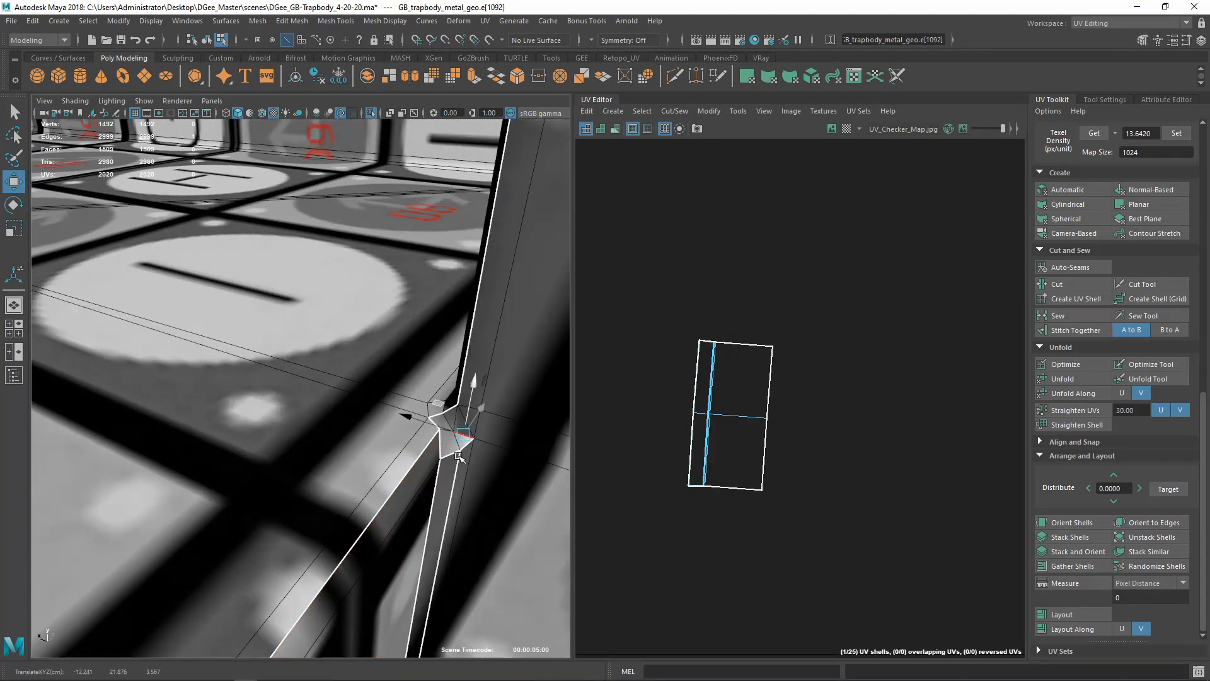
left_click(436, 500, "shift")
scroll(428, 467, "down", 10)
left_click_drag(428, 466, 324, 483, "alt")
scroll(384, 372, "up", 5)
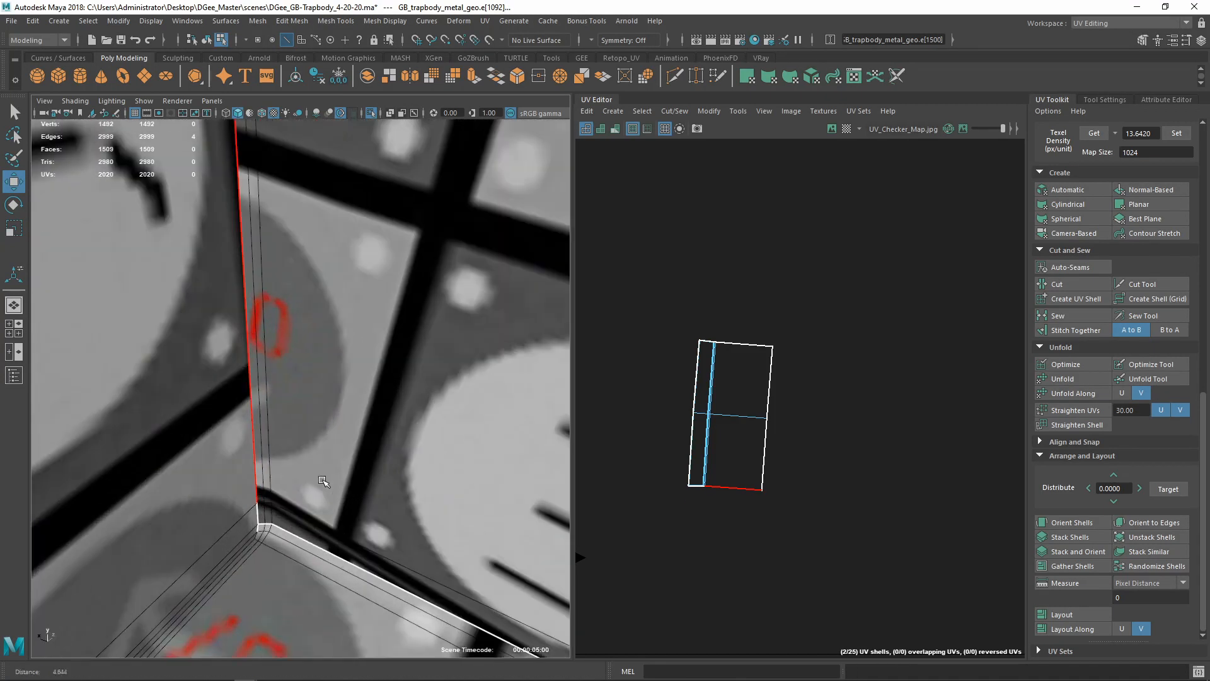
scroll(322, 479, "up", 5)
middle_click_drag(324, 483, 296, 429, "alt")
left_click(289, 423, "shift")
right_click_drag(729, 494, 728, 542, "shift")
left_click(736, 378)
Sew the opposite recess side panel to the other short side of the front panel along its corner edges
scroll(747, 388, "up", 6)
right_click_drag(716, 396, 637, 278)
scroll(341, 433, "down", 10)
left_click_drag(341, 433, 233, 404, "alt")
right_click_drag(247, 315, 247, 286)
left_click(236, 285)
scroll(284, 504, "up", 5)
left_click_drag(236, 285, 388, 357, "alt")
scroll(312, 443, "up", 5)
scroll(311, 443, "down", 4)
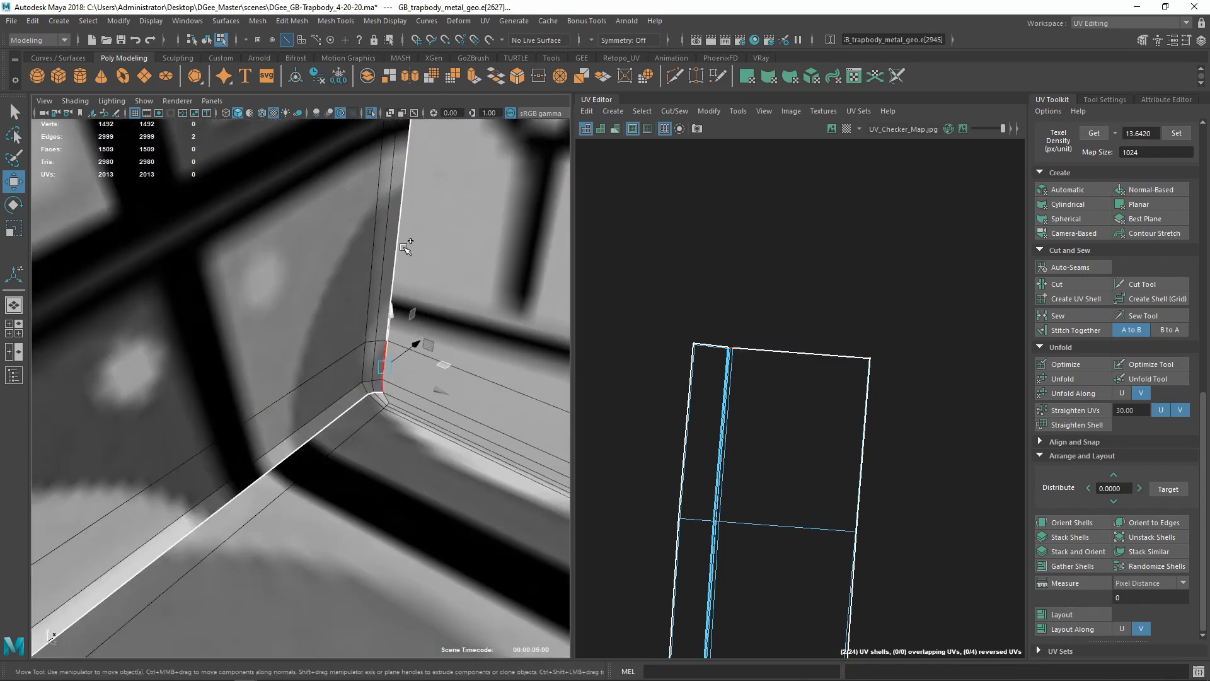
left_click(401, 245, "shift")
scroll(401, 245, "down", 8)
left_click_drag(401, 245, 303, 353, "alt")
scroll(284, 441, "up", 8)
left_click(276, 526, "shift")
scroll(814, 413, "down", 5)
right_click_drag(800, 409, 844, 445, "shift")
Unfold, optimize and orient the joined recess shell, and set it below the finished shells in tile U2V2
left_click(819, 442)
left_click(1062, 379)
left_click(1058, 366)
left_click(1059, 365)
left_click(1049, 522)
scroll(822, 466, "down", 8)
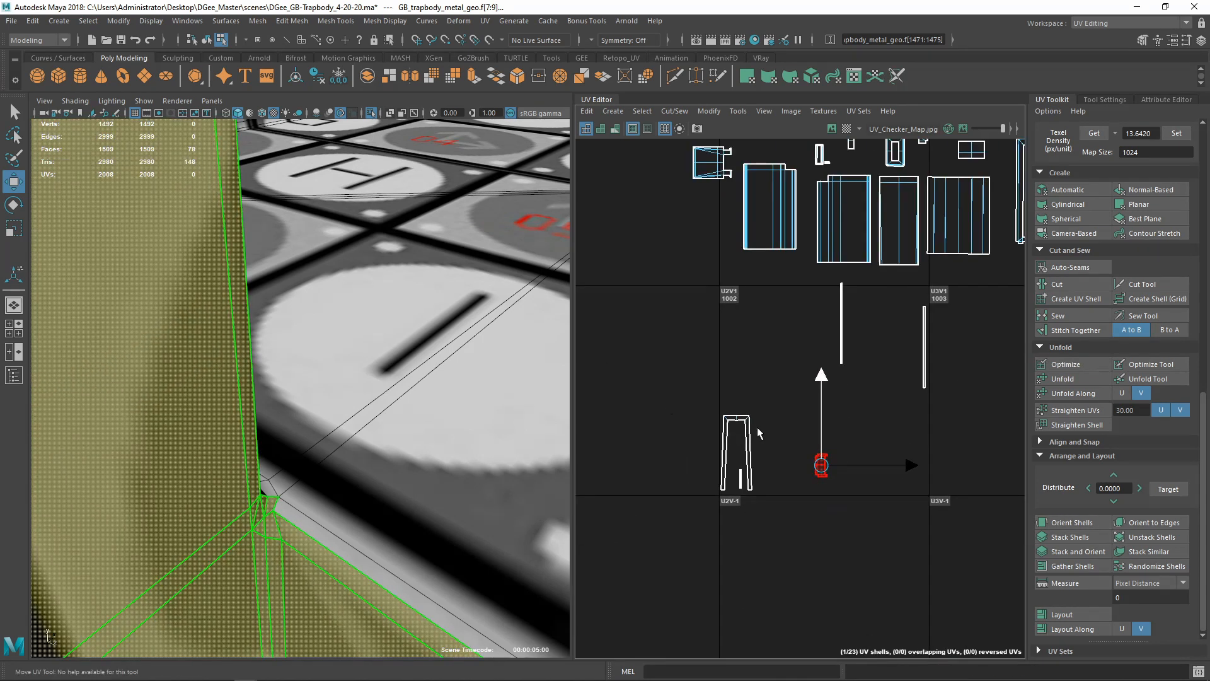
middle_click_drag(758, 428, 700, 504, "alt")
left_click_drag(763, 540, 683, 344)
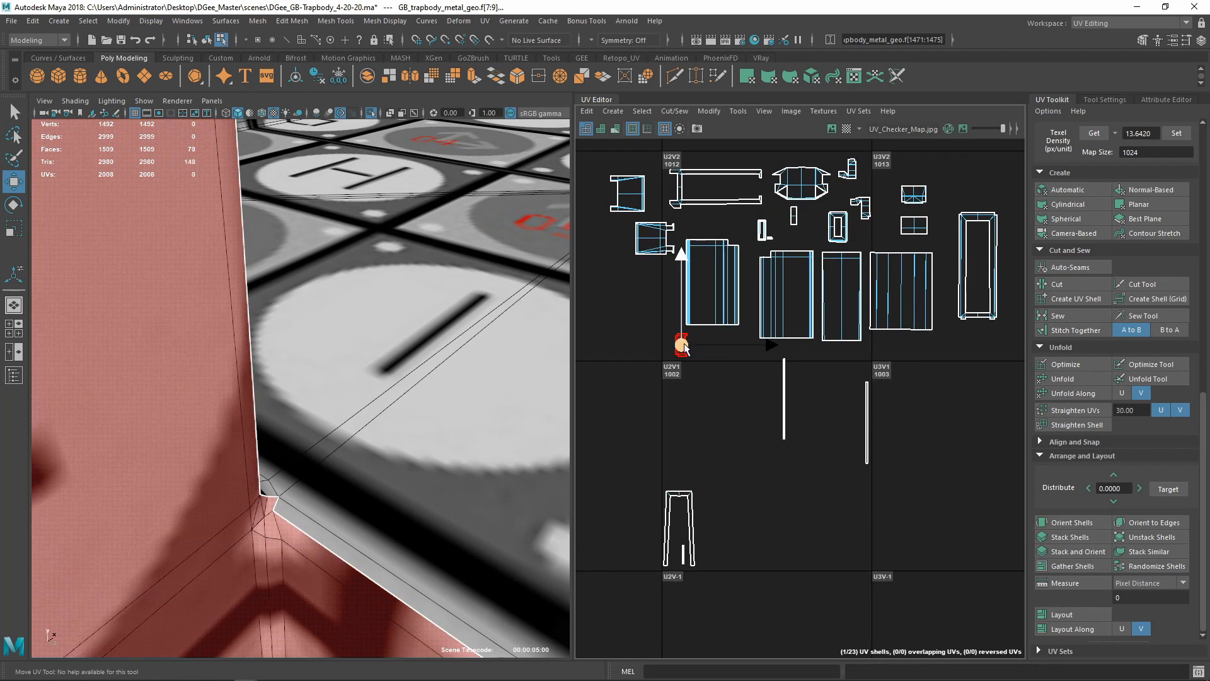
Sew the two long inner wall strips to the inner long edges of the rim frame's UV shell
scroll(317, 352, "down", 8)
middle_click_drag(316, 352, 213, 407, "alt")
scroll(218, 408, "up", 6)
left_click_drag(217, 408, 252, 409, "alt")
scroll(252, 410, "down", 8)
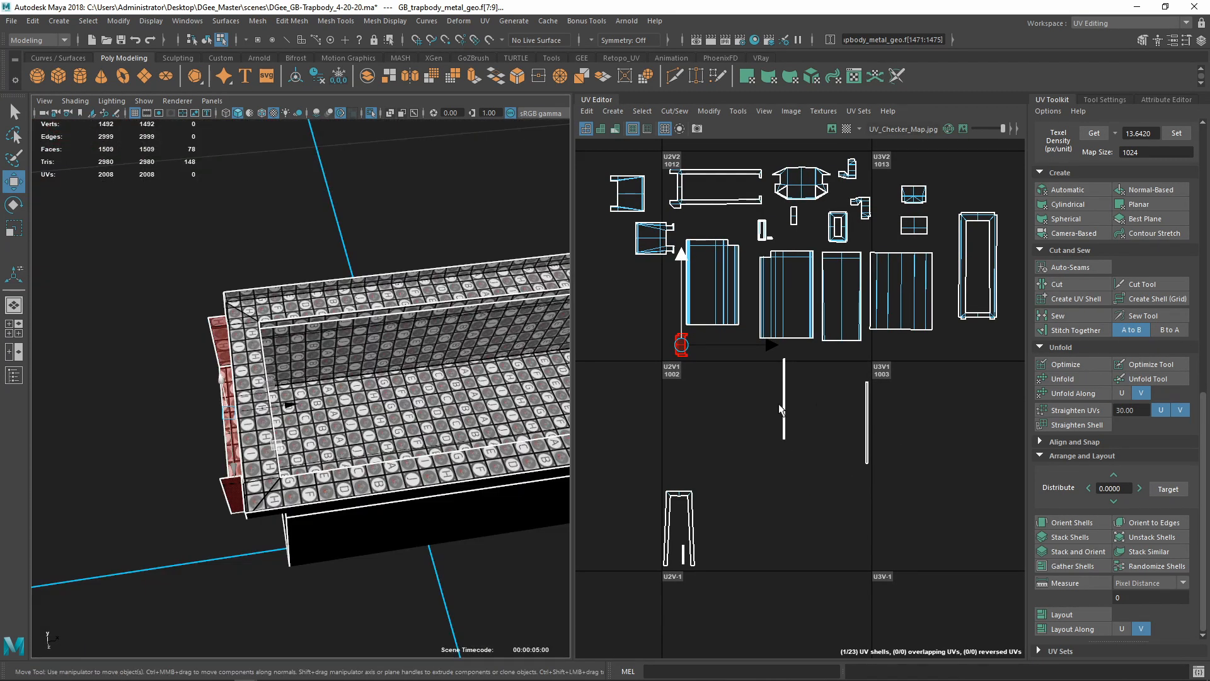
left_click(783, 409)
scroll(340, 347, "up", 3)
middle_click_drag(340, 347, 262, 382, "alt")
left_click_drag(262, 382, 217, 356, "alt")
middle_click_drag(937, 332, 769, 467, "alt")
scroll(815, 347, "up", 7)
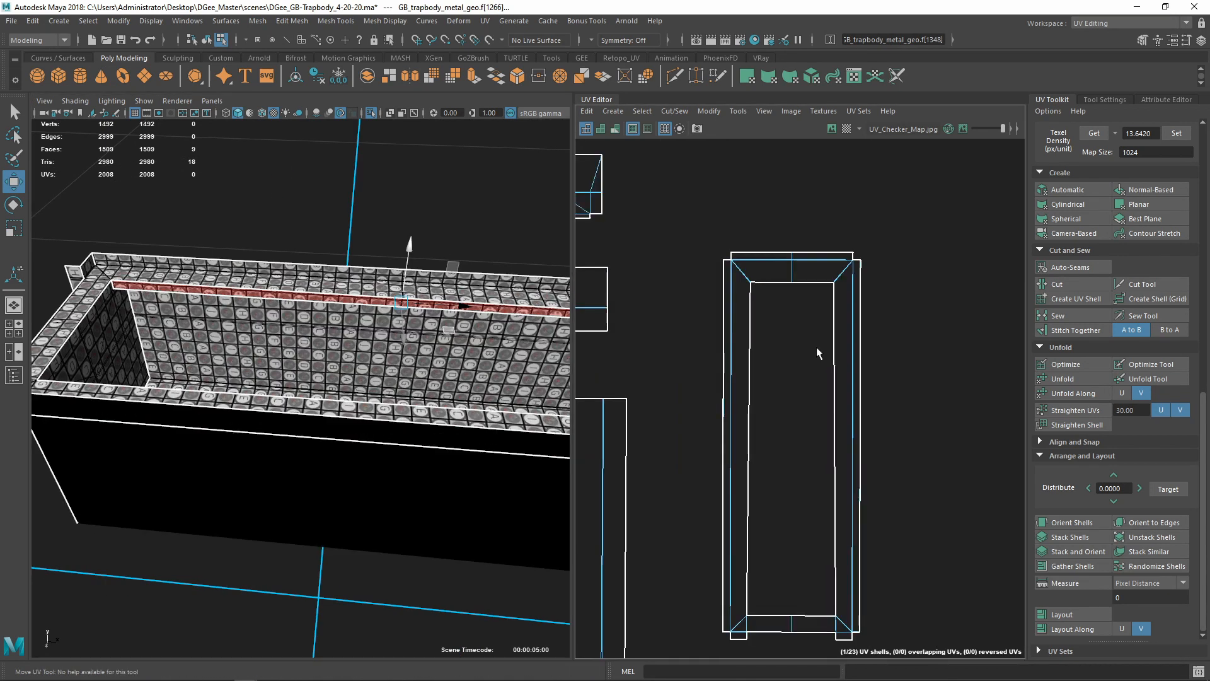
middle_click_drag(815, 347, 873, 354, "alt")
scroll(820, 346, "up", 4)
right_click_drag(729, 278, 728, 238)
left_click_drag(728, 240, 782, 343)
scroll(770, 352, "down", 5)
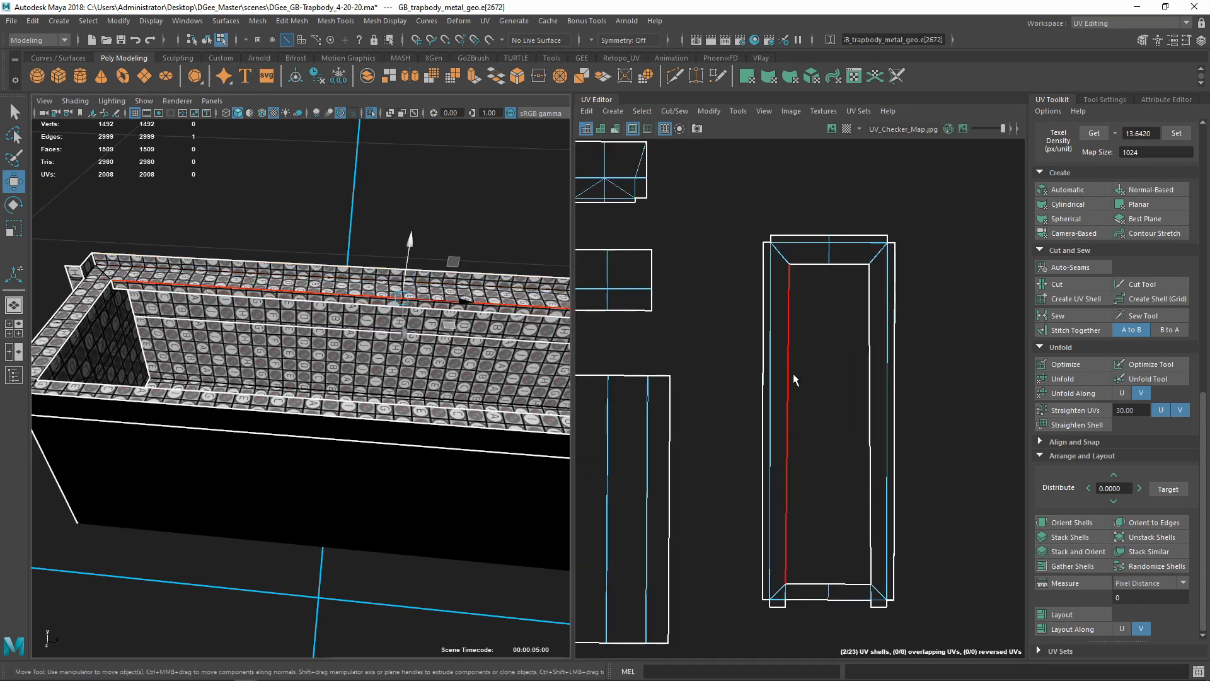
left_click(870, 388, "shift")
key("shift+s")
Sew the short bevel edges where the inner strips meet the rim frame's corners
scroll(823, 291, "up", 4)
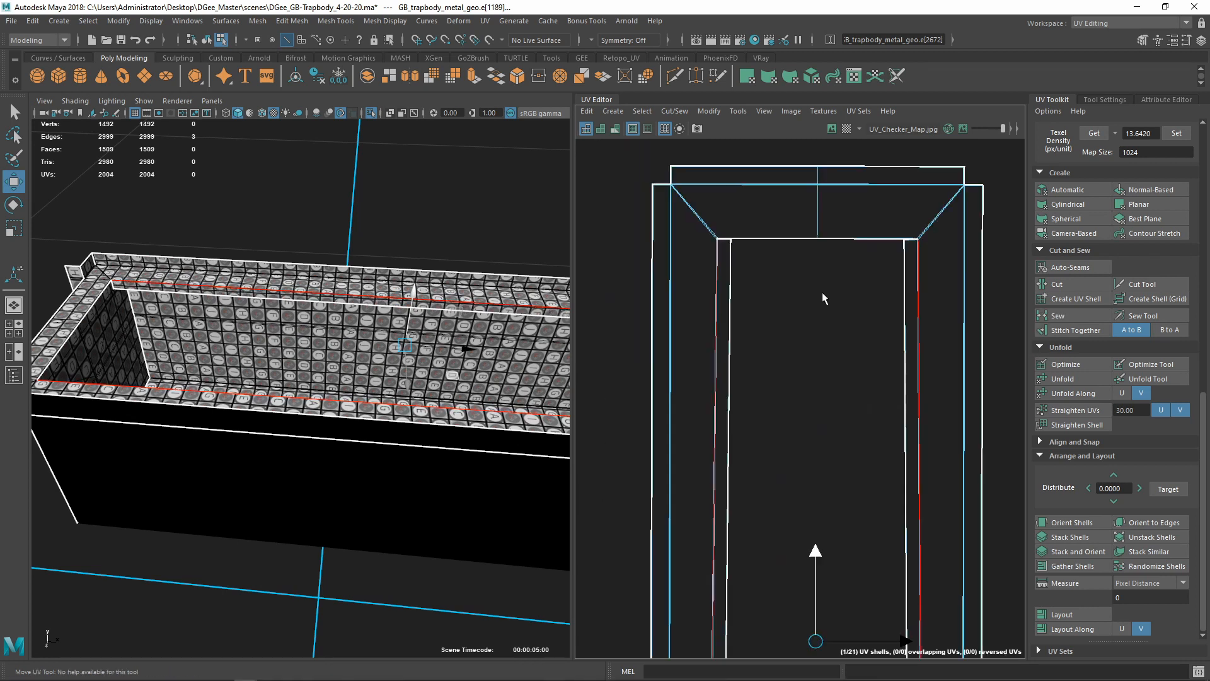
middle_click_drag(722, 242, 763, 324, "alt")
scroll(764, 323, "up", 6)
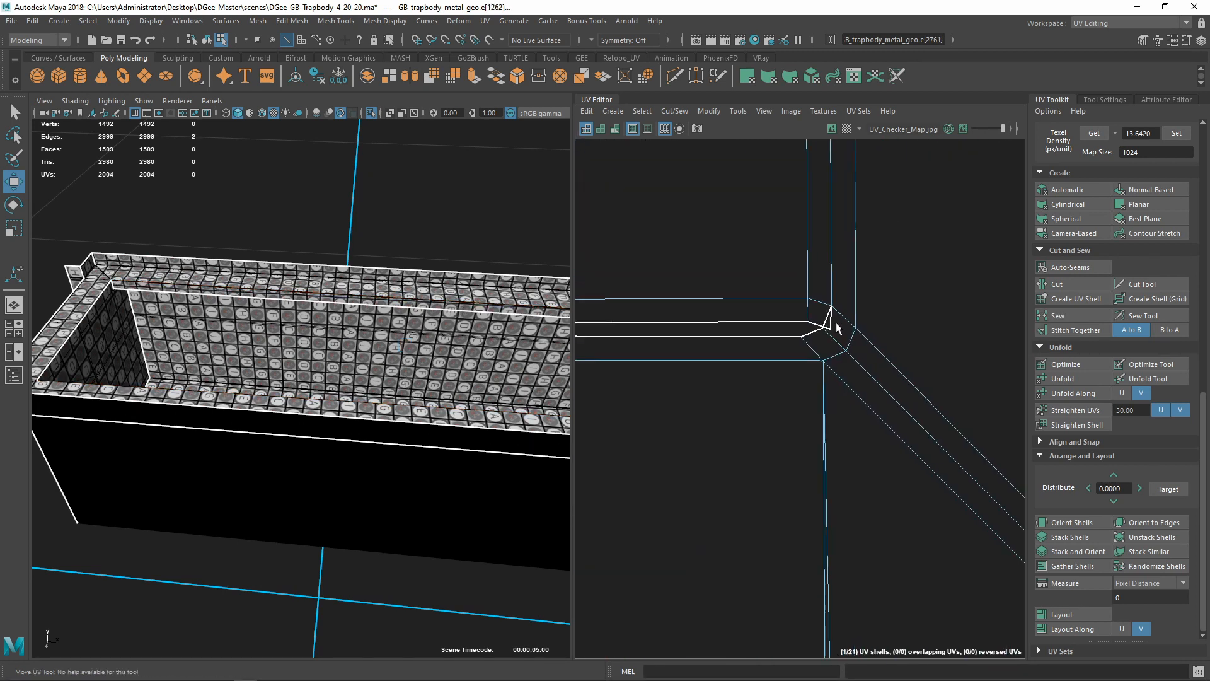
left_click(827, 314, "shift")
scroll(822, 373, "down", 6)
middle_click_drag(822, 373, 985, 436, "alt")
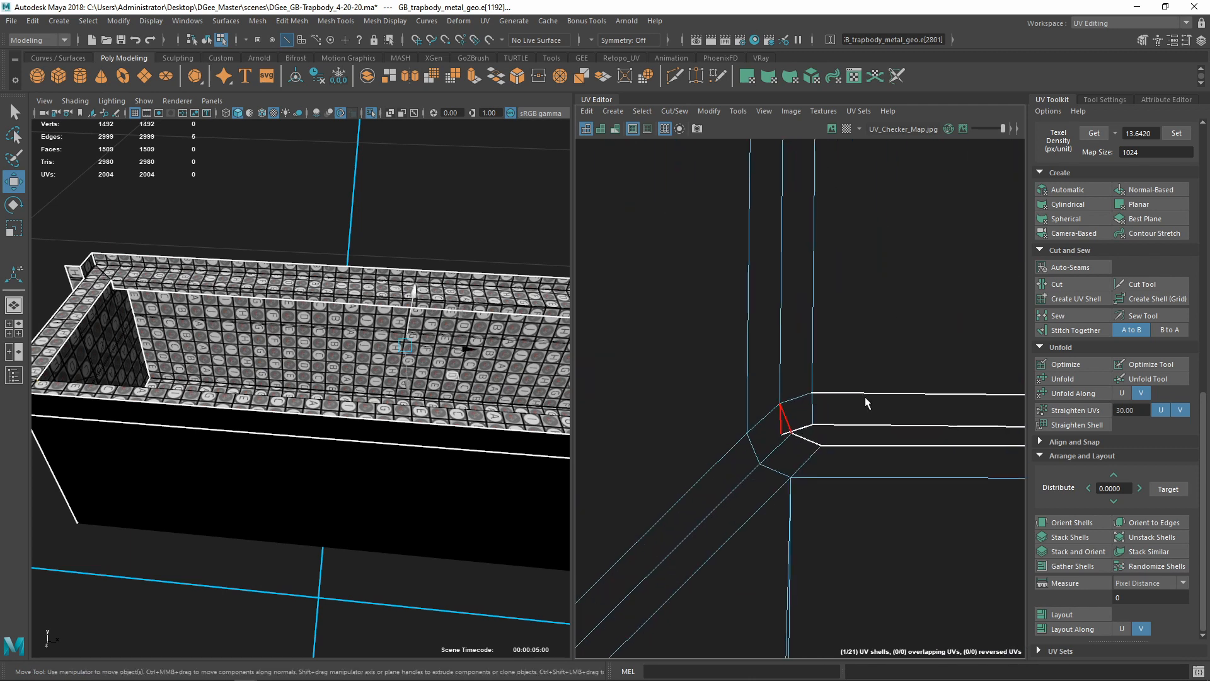
right_click_drag(865, 399, 869, 436, "shift")
Select the complete rim frame UV shell and optimize it
scroll(857, 436, "down", 10)
middle_click_drag(857, 436, 820, 506, "alt")
right_click_drag(826, 504, 882, 489, "ctrl")
left_click(1052, 367)
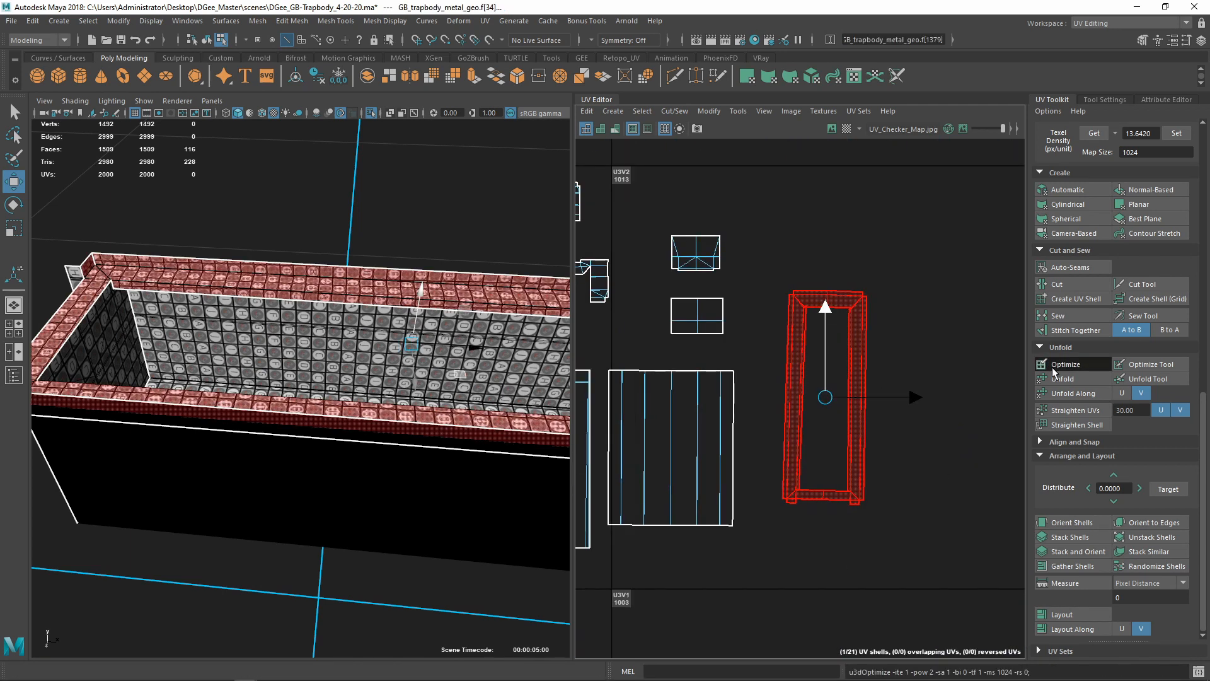
Examine the rim frame's inner corner face in the UV layout and on the model
scroll(800, 316, "up", 5)
right_click_drag(804, 317, 848, 315)
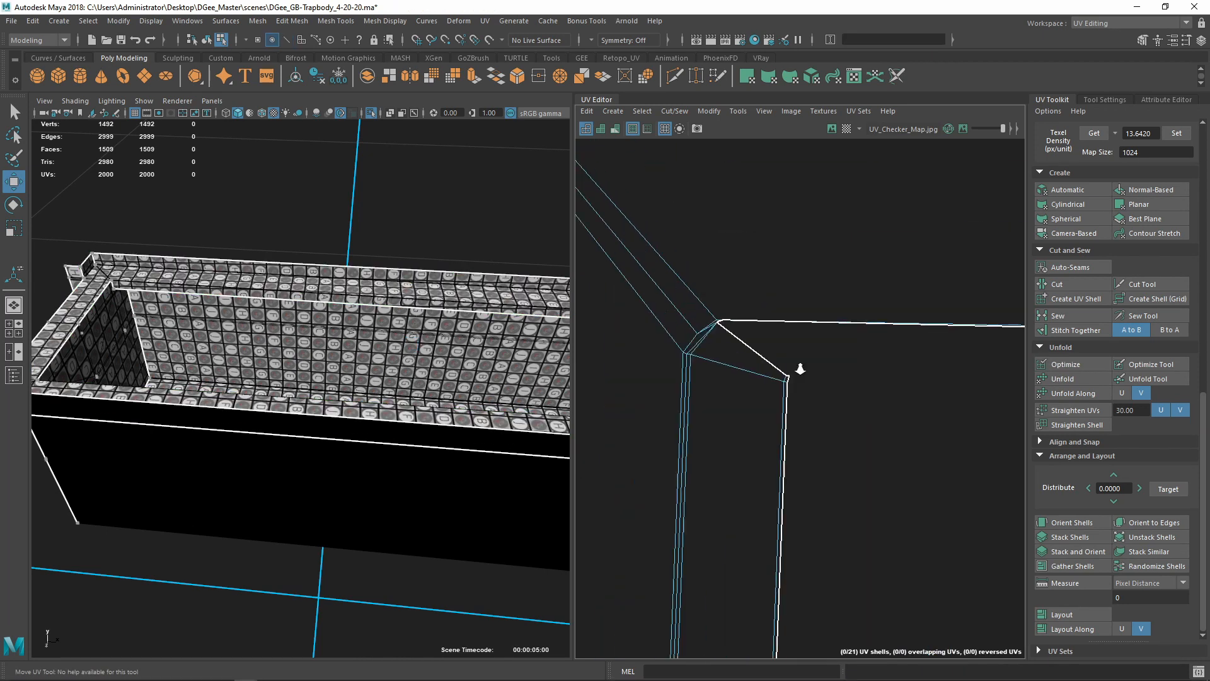
right_click_drag(791, 395, 758, 404)
left_click(759, 401)
key("f")
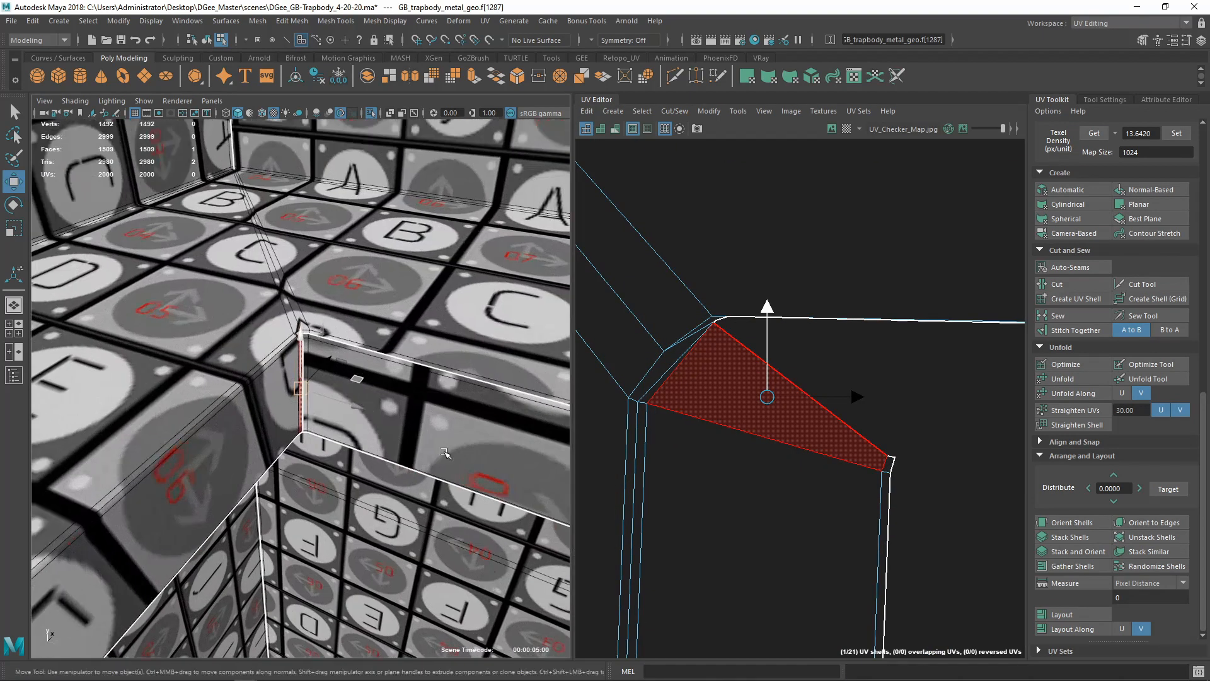
left_click_drag(445, 454, 311, 278, "alt")
scroll(310, 252, "down", 3)
scroll(781, 400, "down", 6)
left_click_drag(378, 441, 387, 312, "alt")
scroll(366, 290, "up", 3)
scroll(756, 440, "down", 4)
scroll(754, 436, "down", 8)
Select the rim frame's UV shell and orient it to the UV axes
right_click_drag(841, 329, 789, 310)
left_click(838, 315)
left_click(1064, 523)
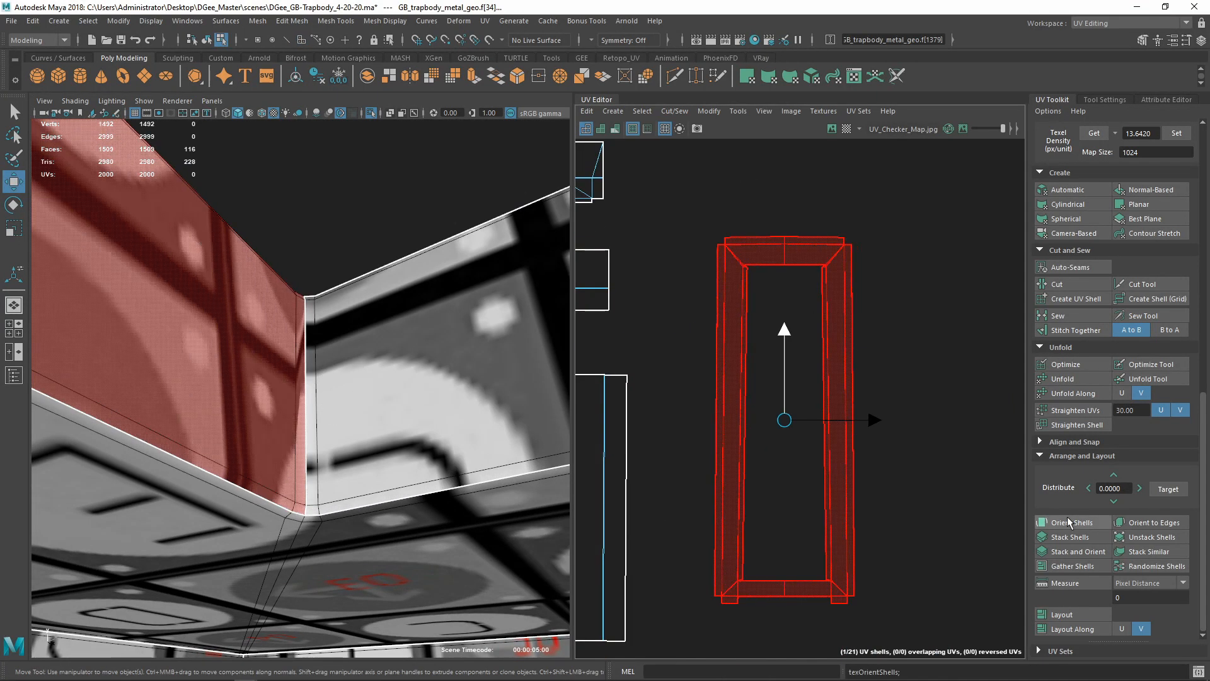
Align the UVs along the rim frame's short inner edge and reposition the UV clusters at both adjoining inner corners
scroll(742, 239, "up", 4)
right_click_drag(741, 232, 794, 232)
scroll(788, 293, "down", 3)
left_click_drag(688, 207, 838, 279)
key("ctrl+s")
left_click(578, 357)
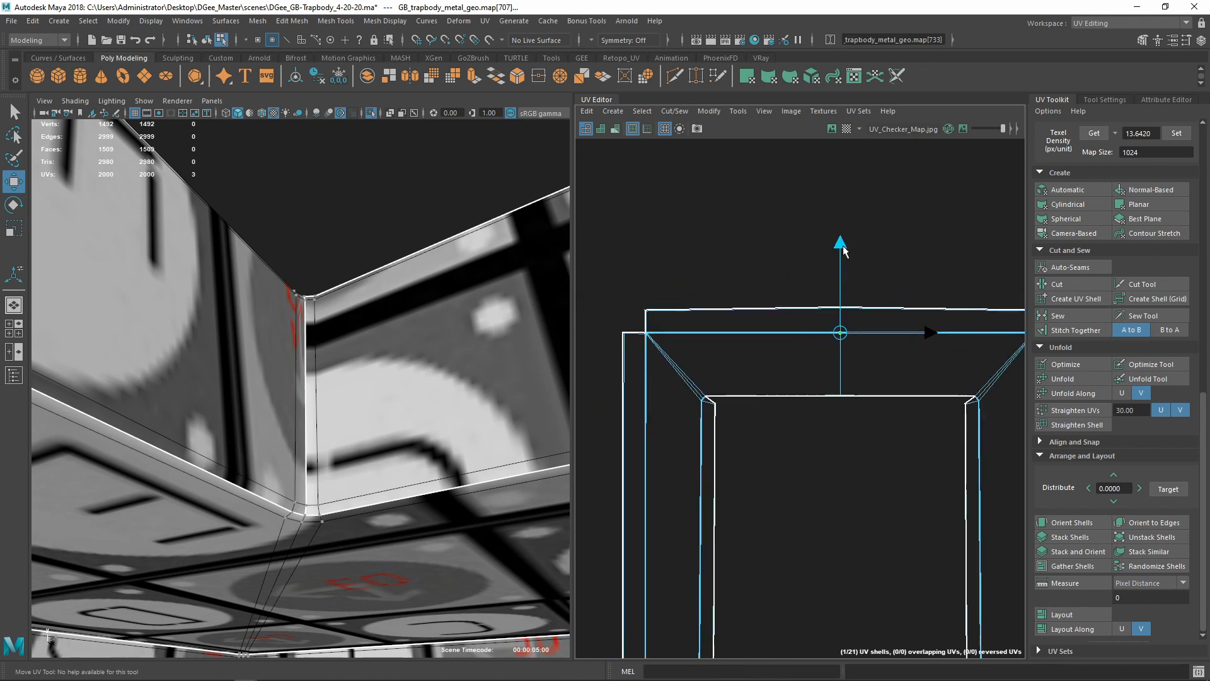
scroll(832, 208, "down", 5)
scroll(782, 275, "up", 2)
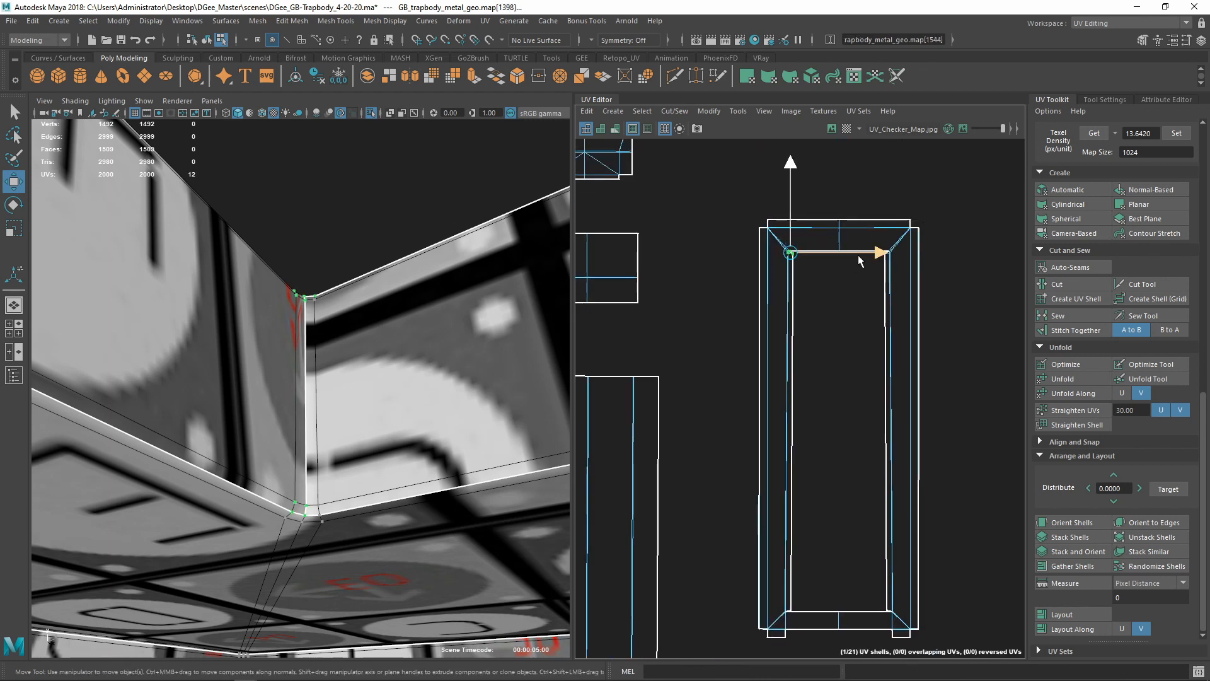
left_click(881, 329)
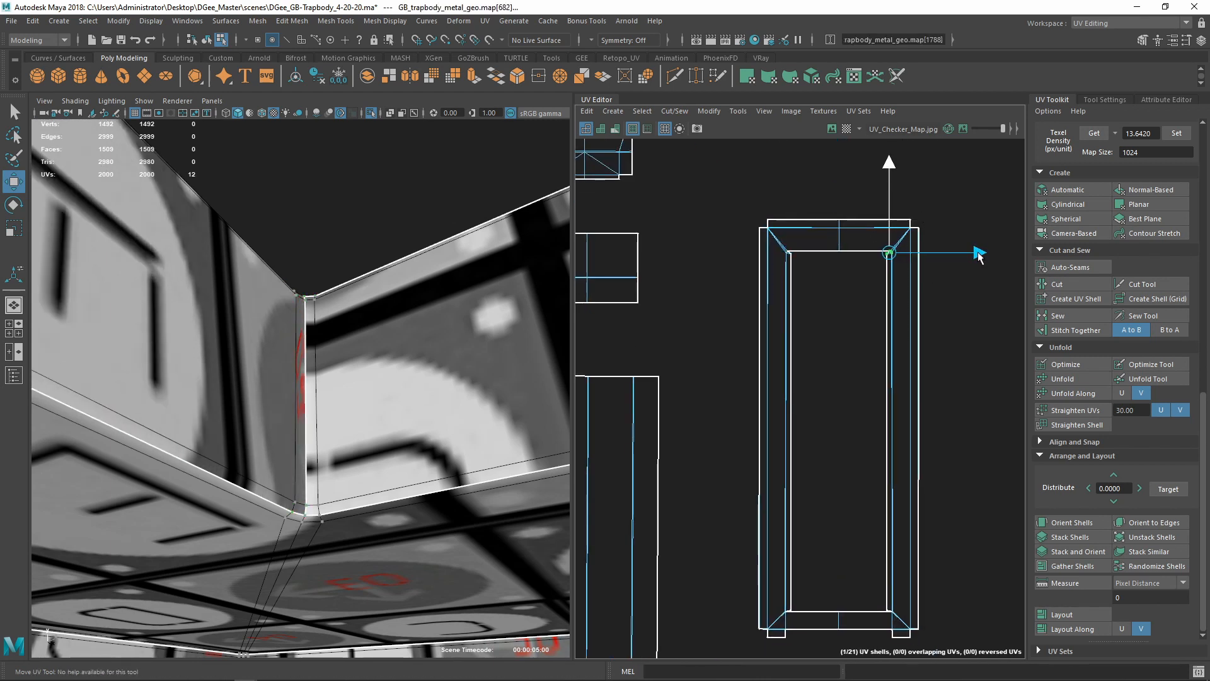
Cut the U-shaped ledge shell in tile U2V1 along its mitred corner edges
scroll(869, 226, "down", 5)
scroll(744, 422, "up", 4)
middle_click_drag(743, 424, 802, 526, "alt")
right_click_drag(766, 380, 857, 492)
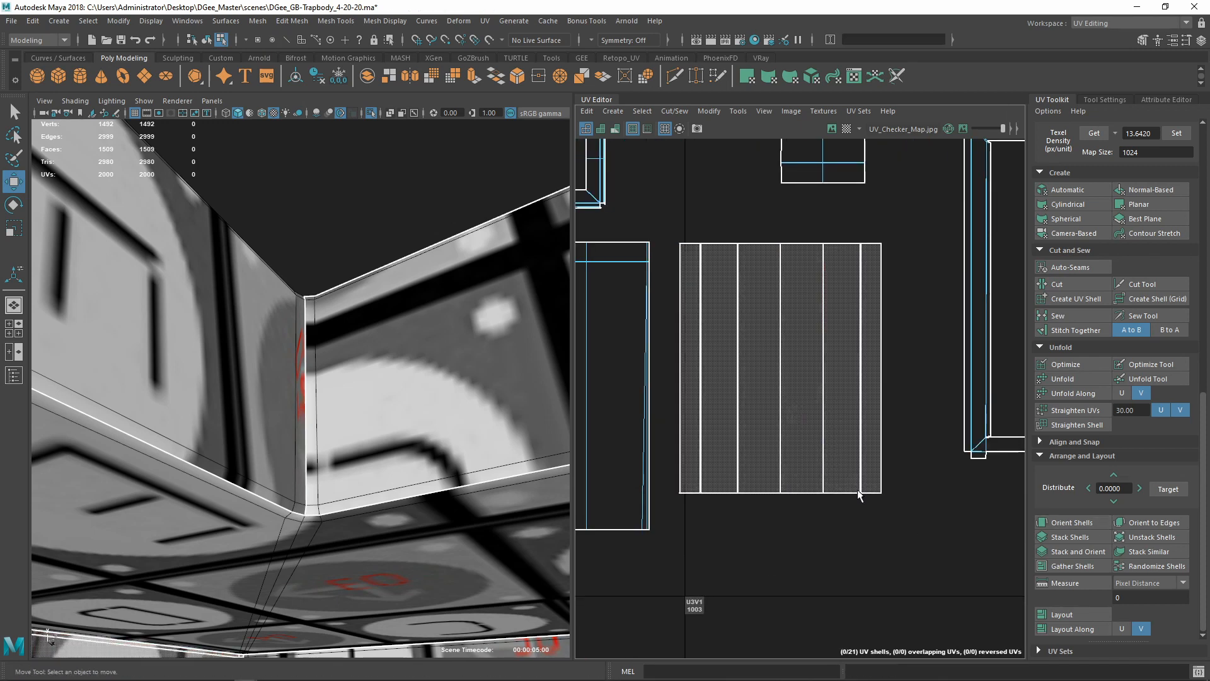
scroll(858, 496, "down", 5)
middle_click_drag(725, 491, 783, 382, "alt")
left_click(852, 435)
key("f")
left_click_drag(353, 404, 352, 302, "alt")
left_click(807, 428)
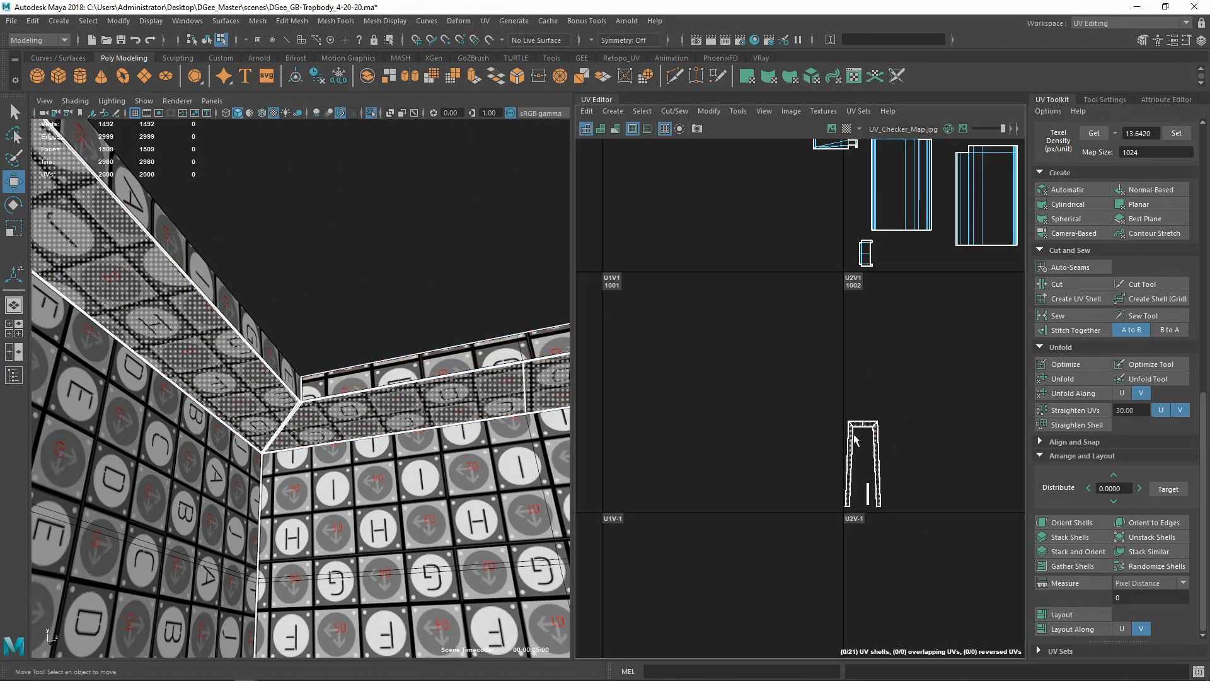
left_click(855, 439)
scroll(855, 439, "up", 2)
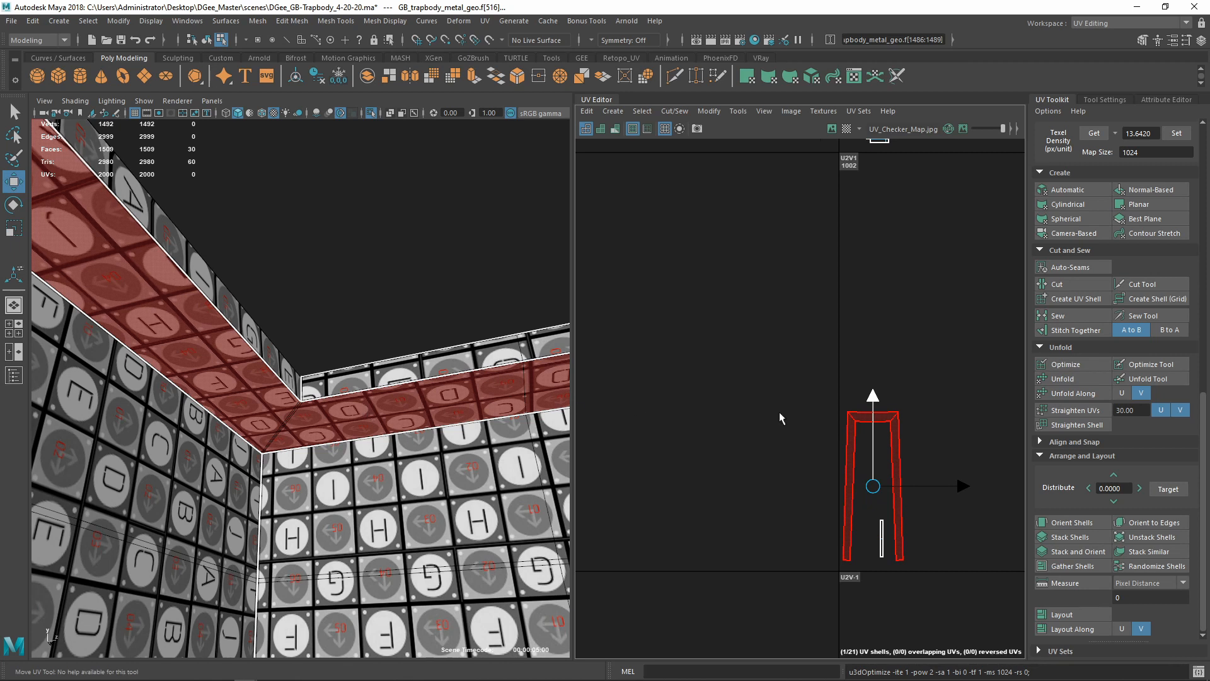
scroll(858, 416, "up", 10)
right_click_drag(824, 448, 829, 391)
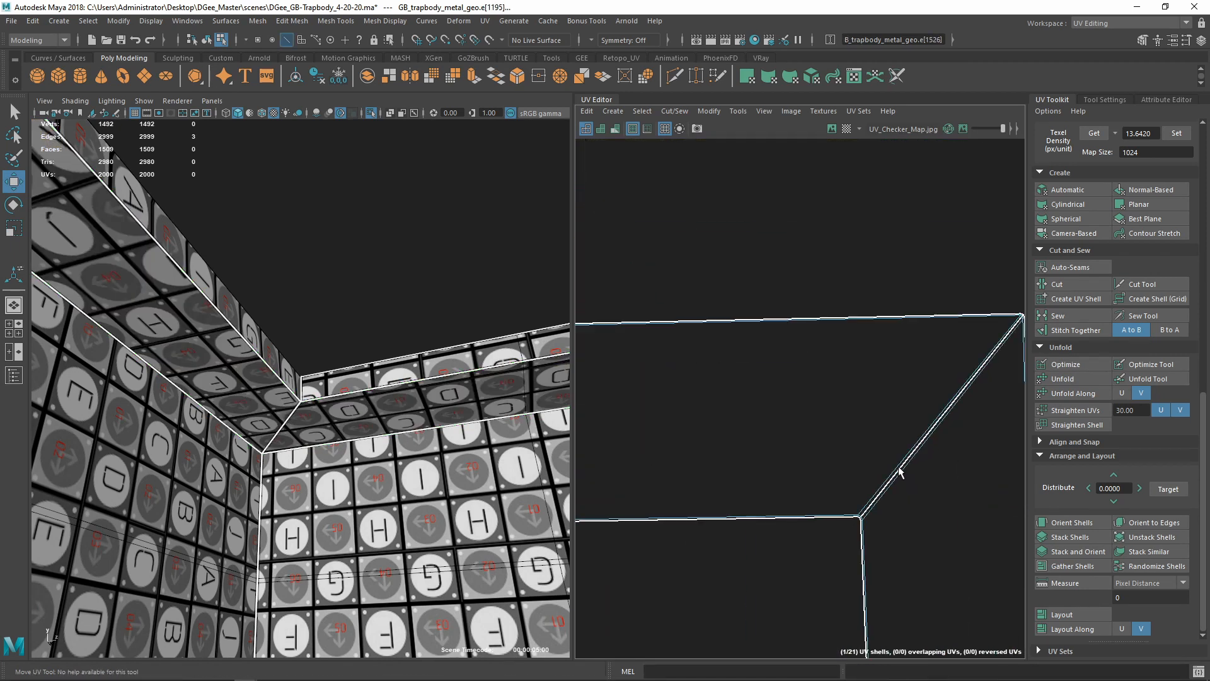
right_click_drag(905, 411, 878, 429, "shift")
Select all the separated ledge shells, then unfold and optimize them
scroll(877, 430, "down", 6)
left_click_drag(838, 421, 898, 520)
left_click(1065, 379)
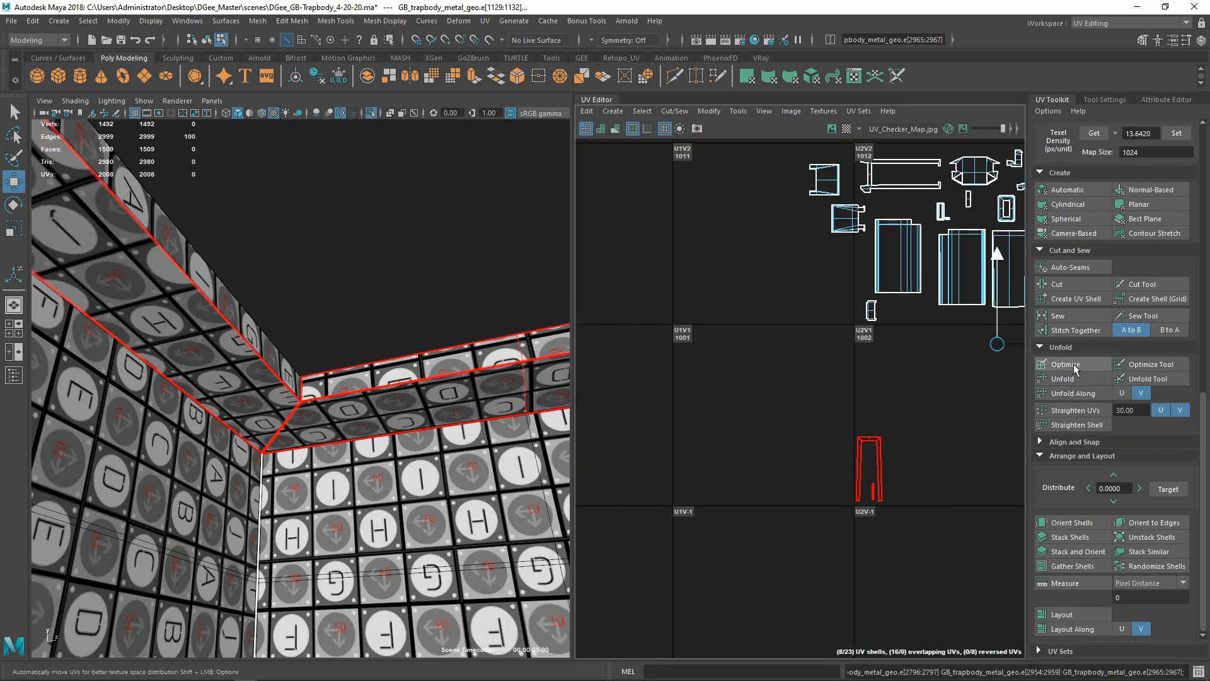
left_click(1074, 367)
Space the separated ledge strips apart and orient the long strips vertically
scroll(866, 469, "up", 4)
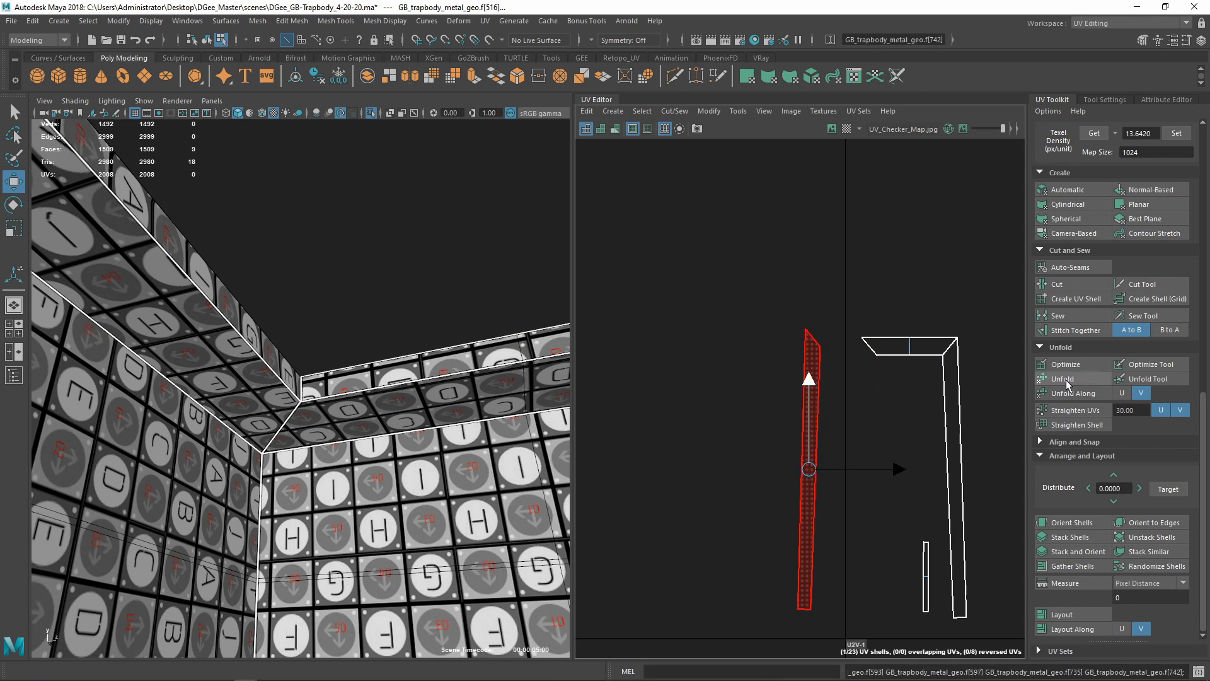
scroll(817, 340, "up", 7)
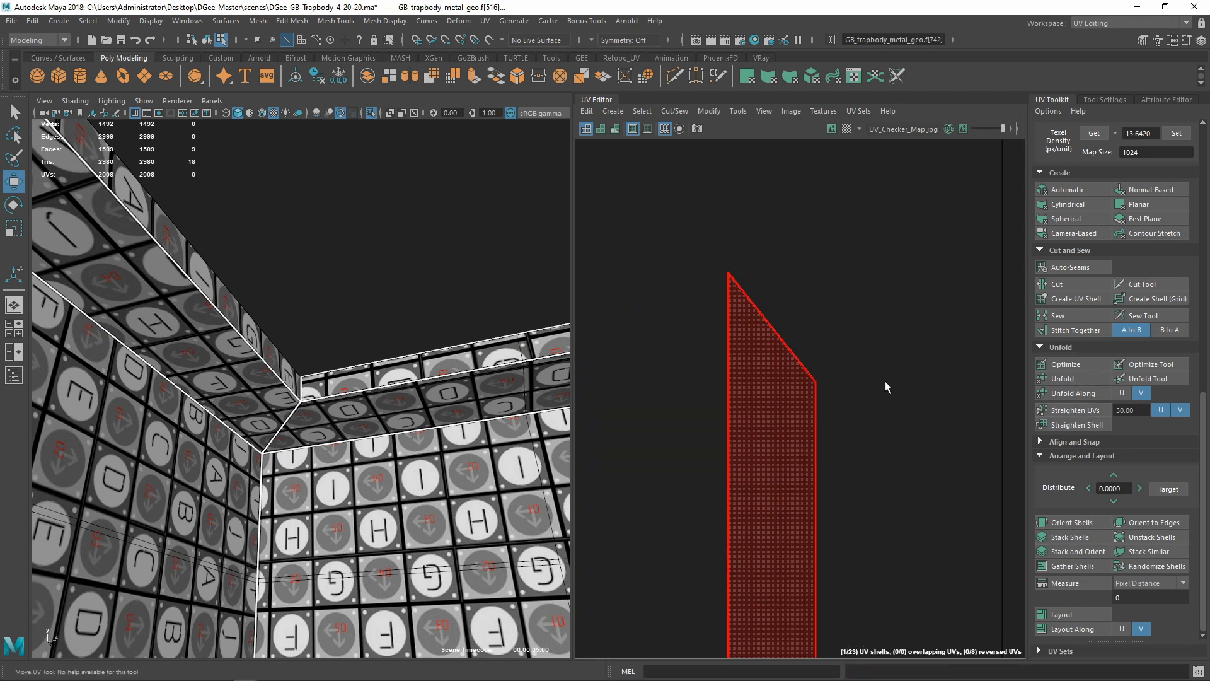
scroll(878, 429, "down", 9)
middle_click_drag(876, 434, 768, 398, "alt")
left_click(845, 468)
left_click(1073, 411)
left_click_drag(851, 468, 899, 465)
left_click(834, 437)
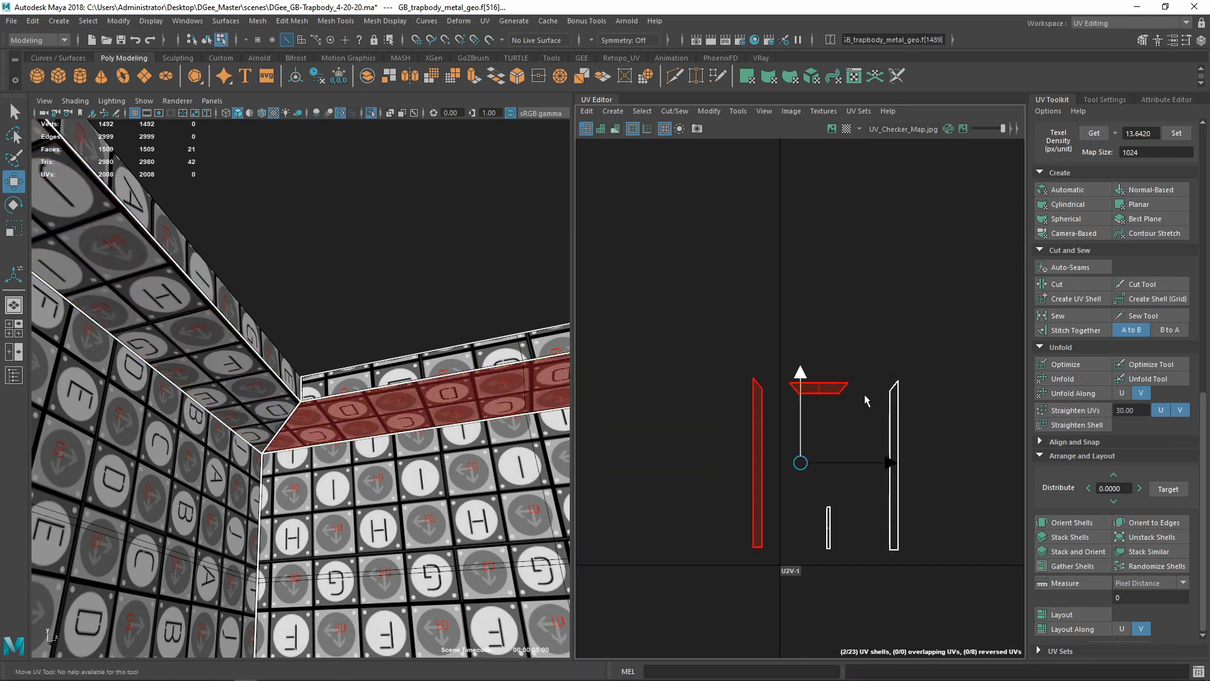
key("ctrl+z")
left_click(896, 536)
left_click(1072, 524)
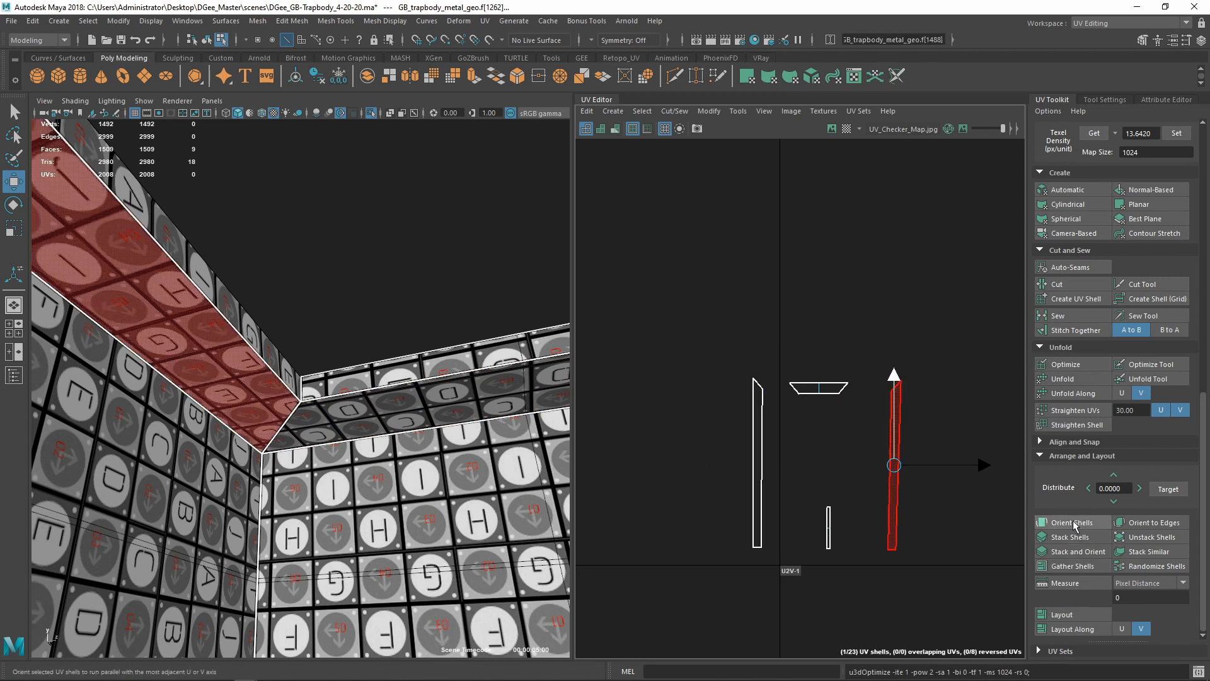
key("ctrl+z")
key("ctrl+z")
Move the ledge strips and the small strip beside the rim frame shell, at the far edge of tile U3V2
scroll(826, 385, "up", 4)
left_click(830, 394, "shift")
left_click(838, 403)
scroll(834, 410, "up", 7)
scroll(908, 455, "down", 10)
scroll(908, 456, "down", 7)
middle_click_drag(907, 467, 731, 470, "alt")
left_click_drag(700, 441, 879, 369)
Return to object selection, turn off the isolated view and show the whole trap body up close
scroll(328, 410, "down", 8)
left_click_drag(316, 416, 109, 454, "alt")
key("F8")
scroll(378, 391, "down", 6)
left_click_drag(397, 378, 433, 381, "alt")
scroll(435, 381, "up", 2)
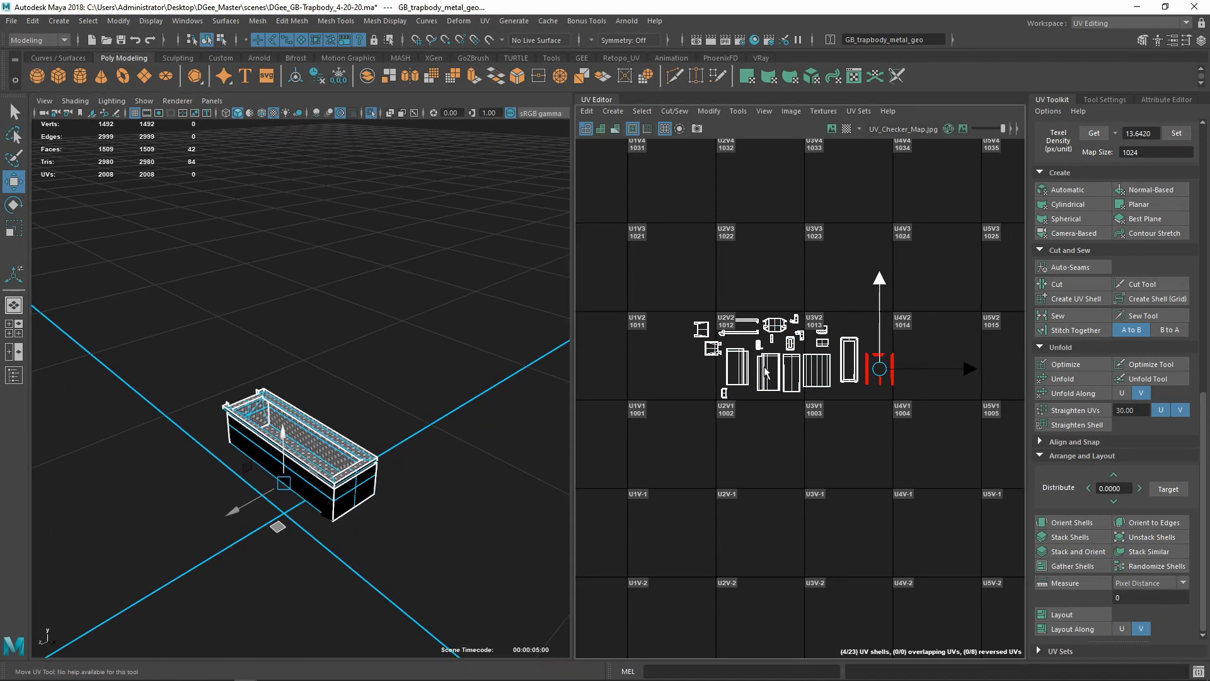
left_click(371, 114)
left_click_drag(328, 391, 466, 394, "alt")
scroll(441, 391, "up", 7)
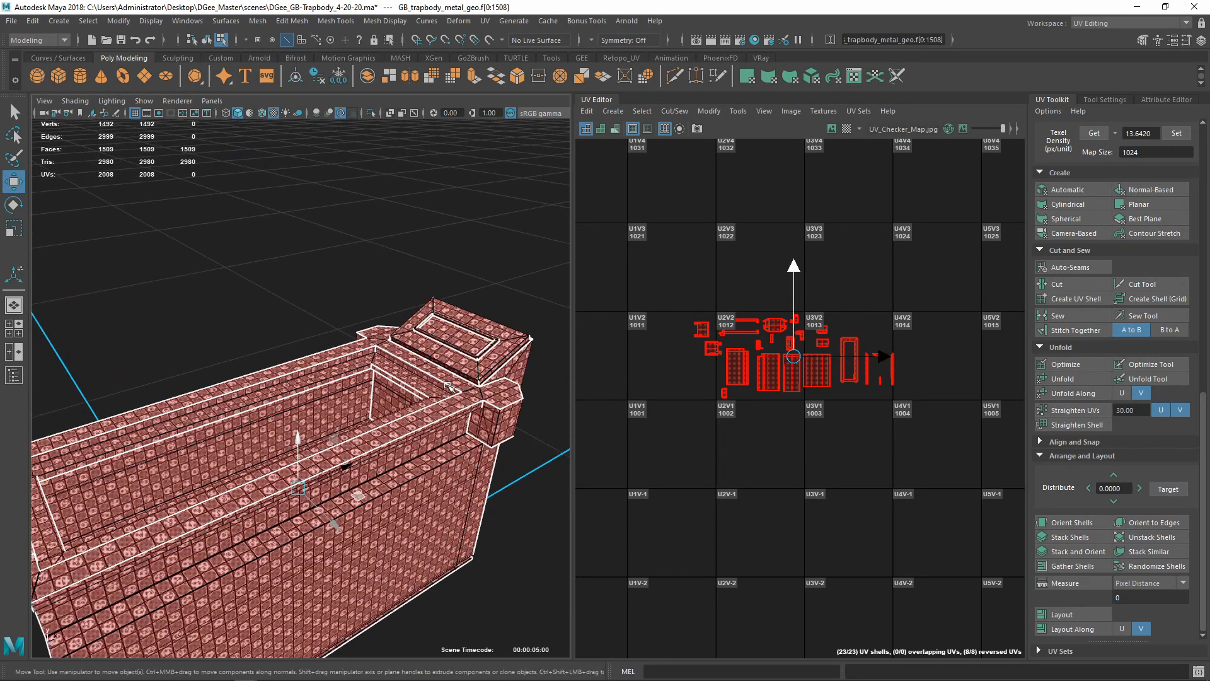
Select all of the trap body's UV shells and lay them out inside tile U1V1
scroll(441, 391, "down", 4)
right_click_drag(754, 475, 810, 475)
left_click_drag(637, 257, 946, 449)
left_click(1071, 614)
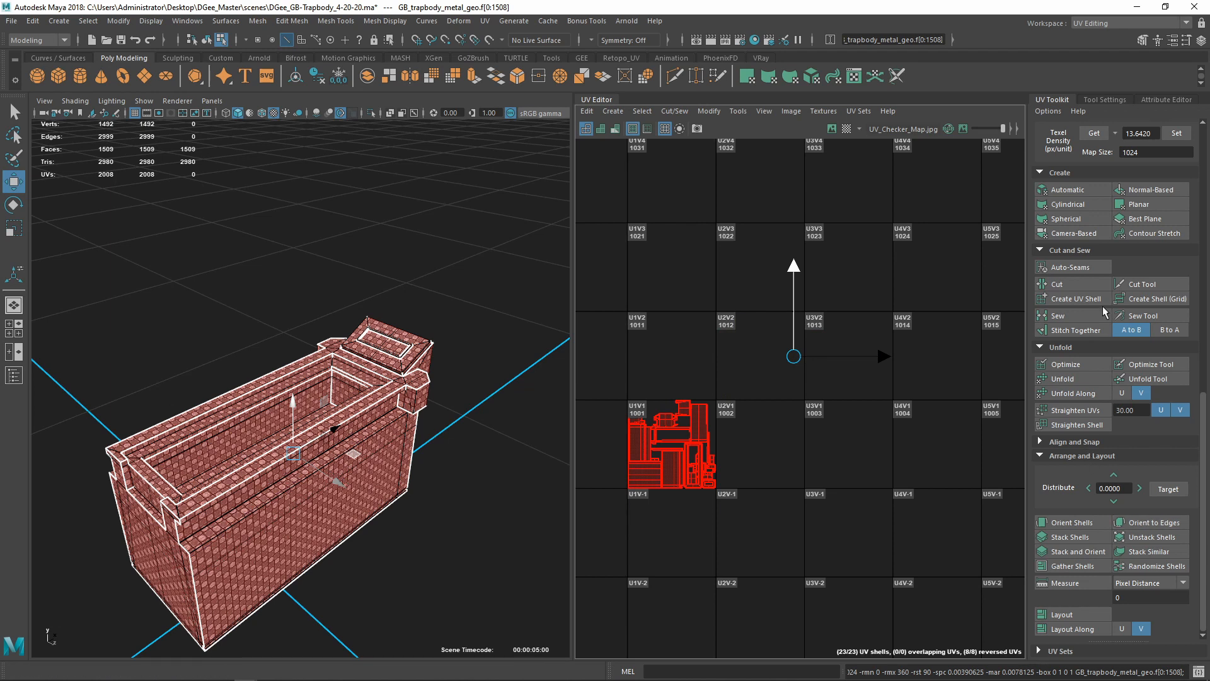
scroll(1134, 340, "up", 4)
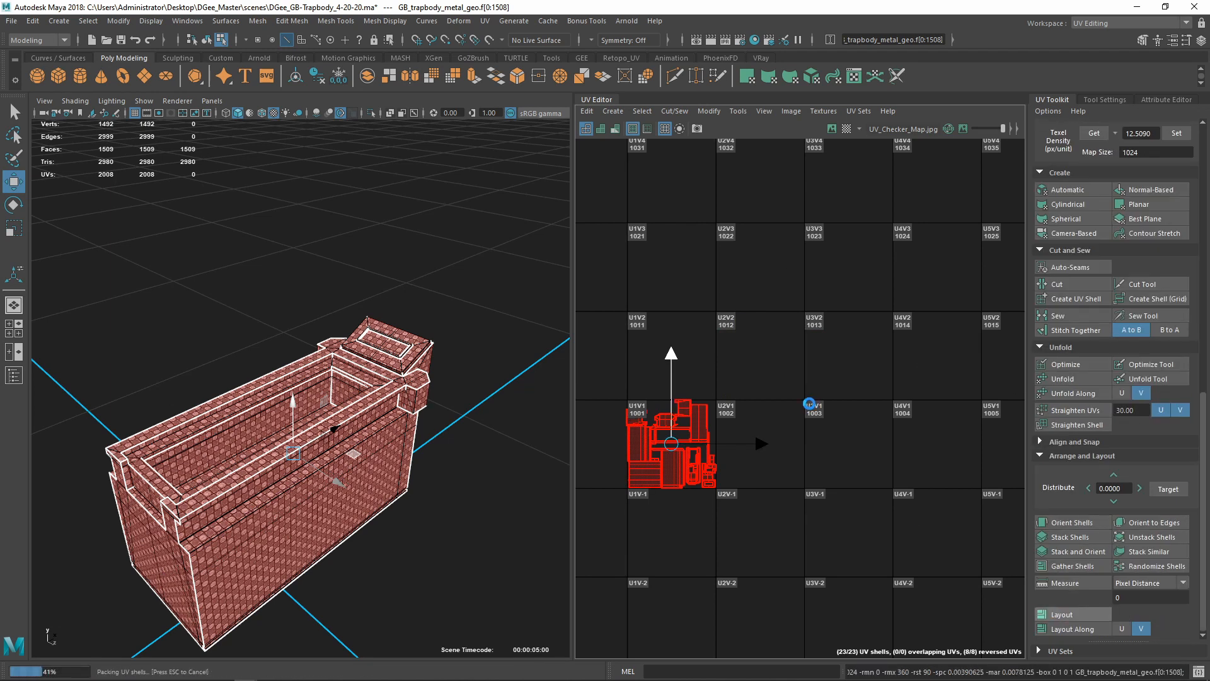
Select the thin slanted strip of faces on the overhanging block's UV shell
scroll(672, 460, "up", 8)
scroll(738, 259, "up", 5)
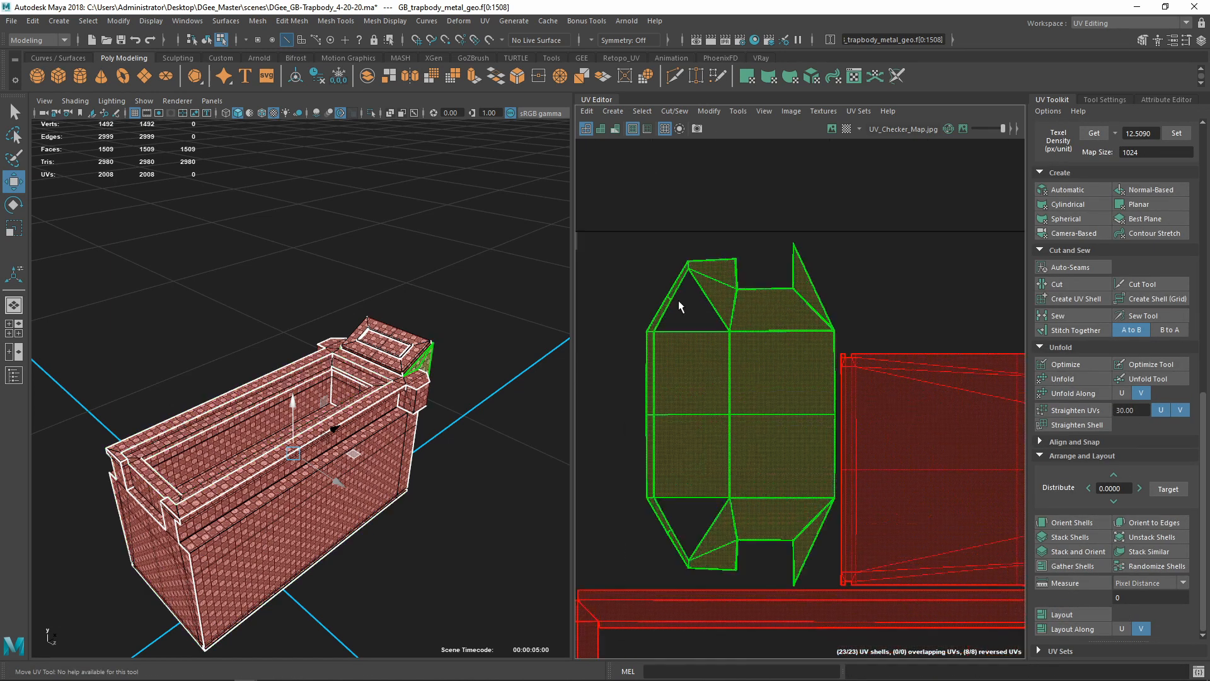
scroll(682, 298, "up", 5)
left_click_drag(562, 357, 271, 315, "alt")
right_click_drag(271, 315, 441, 316, "alt")
right_click_drag(673, 305, 673, 341)
left_click_drag(672, 340, 649, 324)
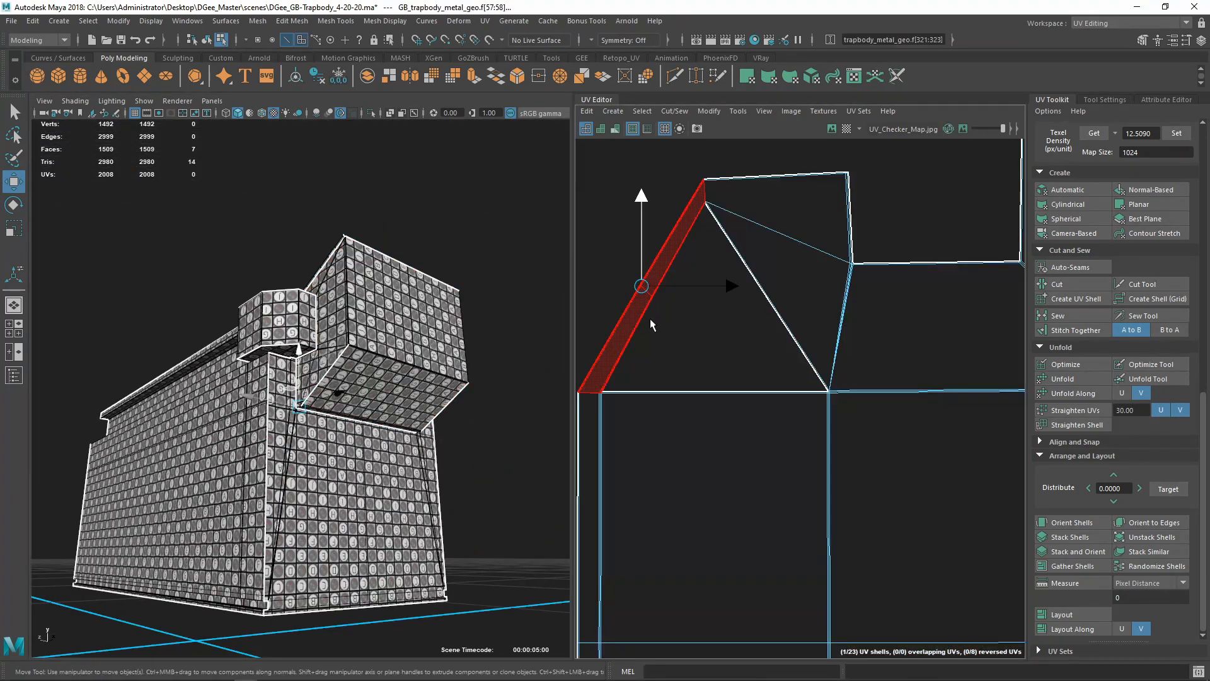
Cut the UV edges of the thin bevel strip along the lower rim of the overhanging block
right_click_drag(207, 384, 319, 386, "alt")
scroll(318, 387, "up", 5)
middle_click_drag(318, 387, 332, 432, "alt")
left_click_drag(332, 432, 277, 378, "alt")
right_click_drag(464, 261, 468, 230)
double_click(471, 242)
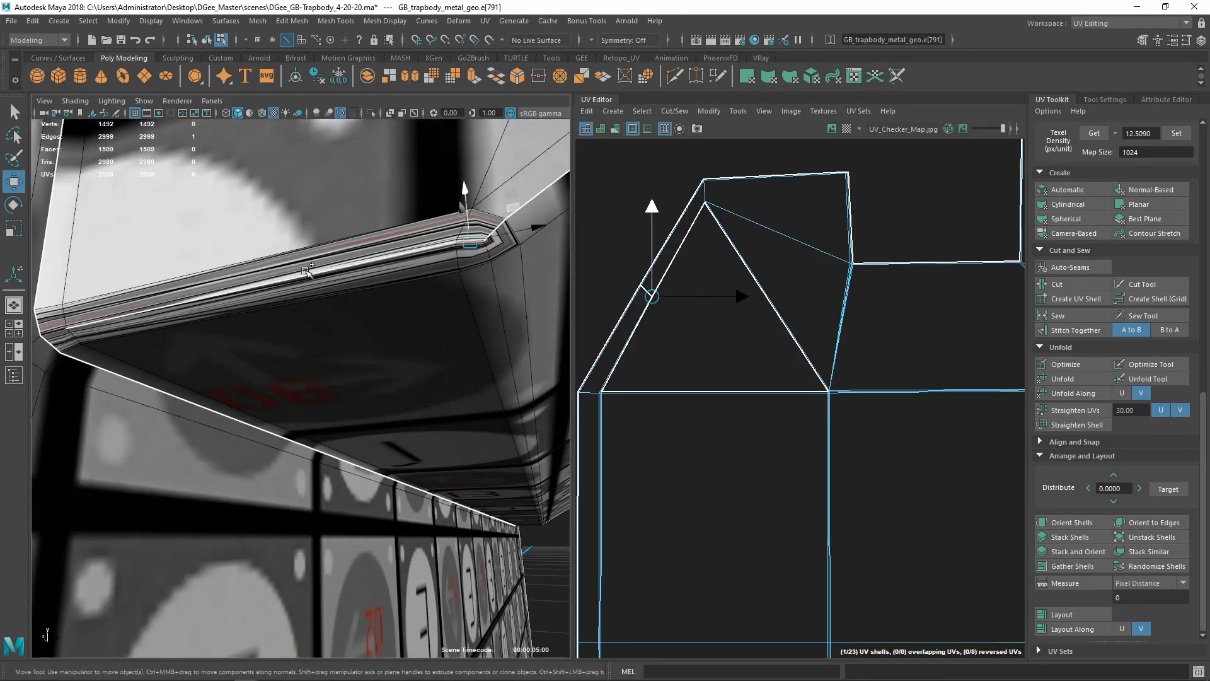
scroll(676, 428, "down", 5)
scroll(788, 513, "down", 8)
scroll(787, 513, "down", 2)
key("f")
scroll(668, 321, "down", 5)
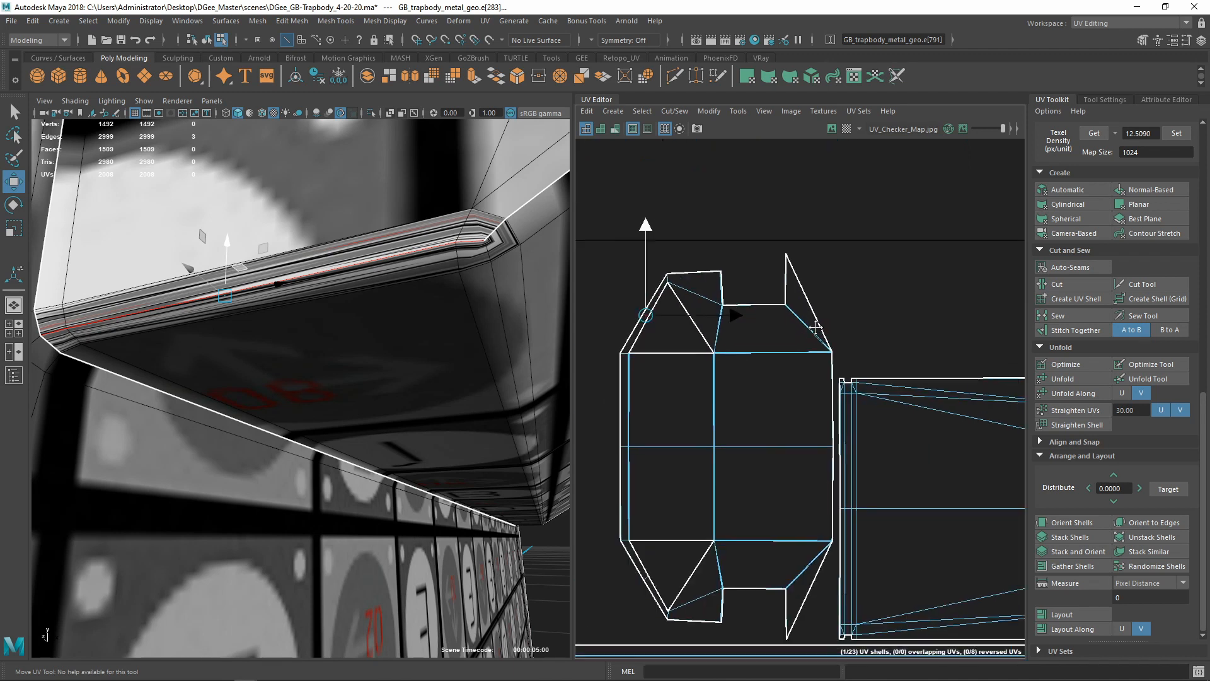
key("shift+x")
scroll(706, 467, "up", 6)
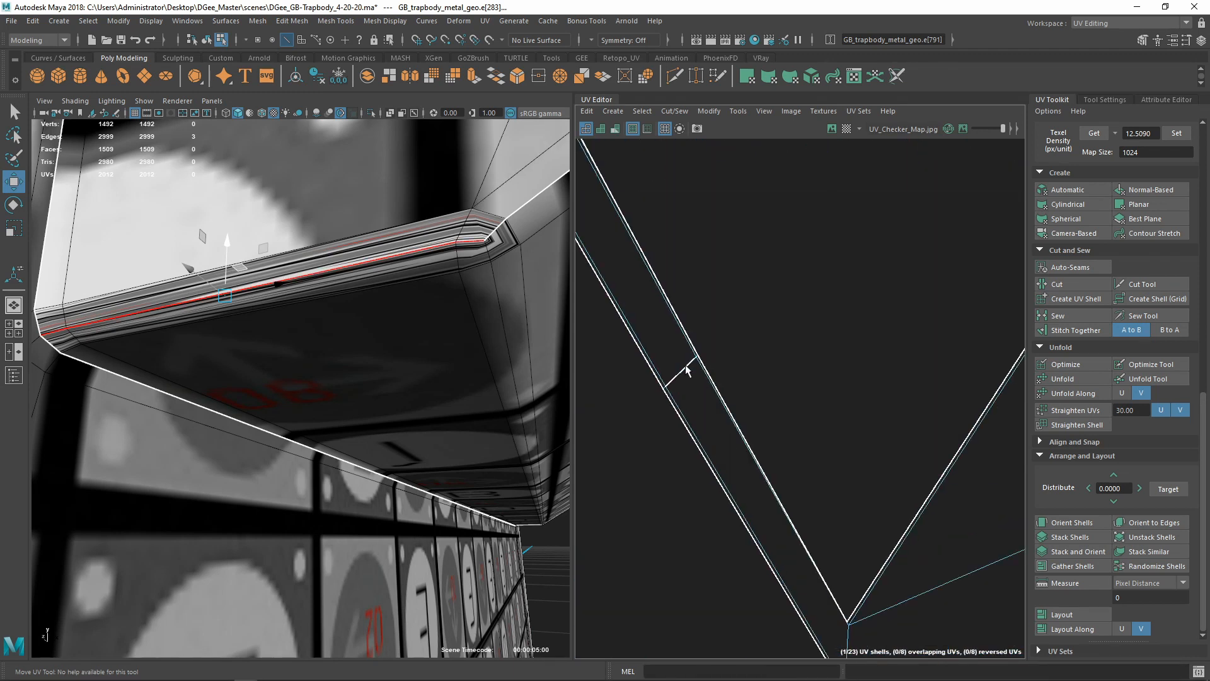
left_click(686, 365)
right_click_drag(855, 332, 818, 356, "shift")
scroll(832, 328, "down", 6)
Select the overhanging block's whole UV shell, unfold it and optimize it
right_click_drag(867, 244, 826, 229)
left_click(901, 256)
right_click_drag(902, 256, 748, 251, "shift")
scroll(902, 383, "down", 4)
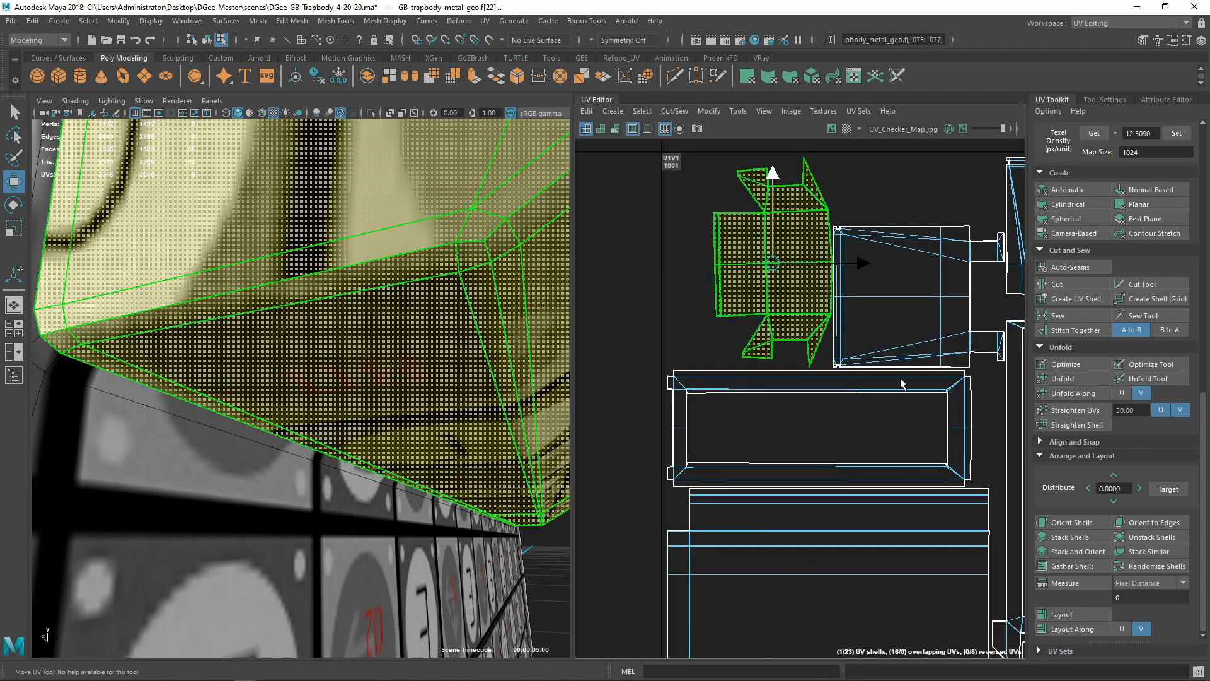
left_click(1059, 366)
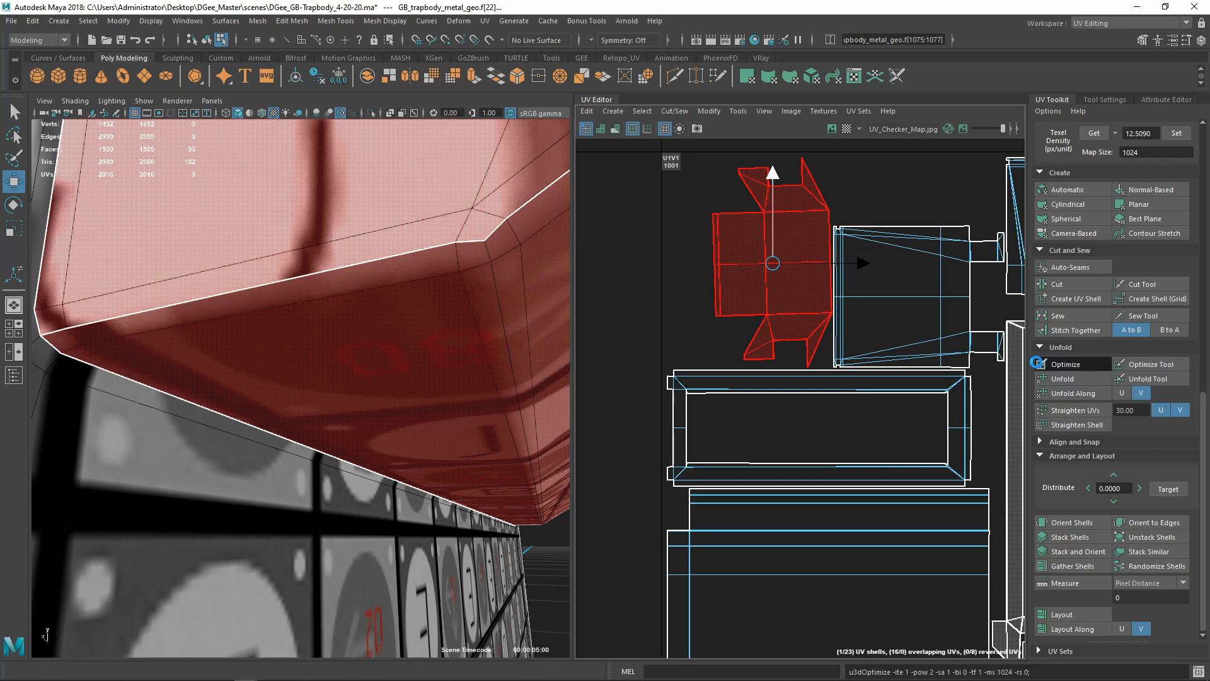
key("f")
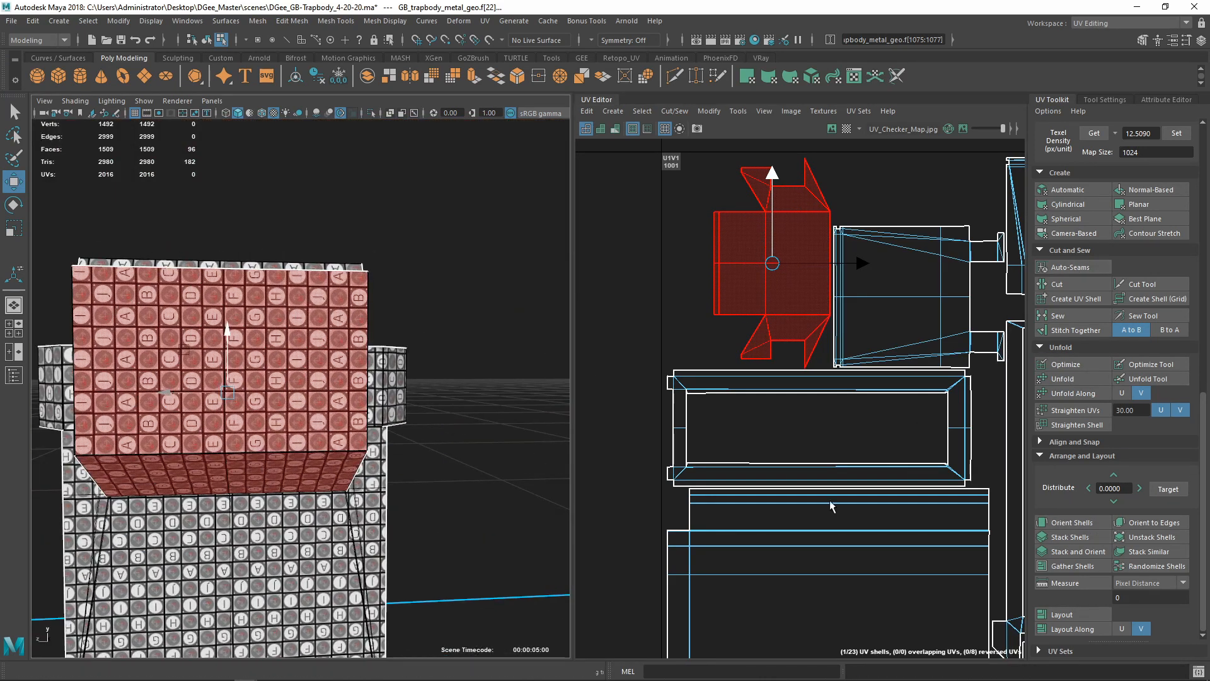
Orient the overhanging block's UV shell and move it to the upper-right corner of tile U1V1, clear of the other shells
left_click(1072, 522)
scroll(1080, 528, "up", 4)
scroll(774, 276, "down", 3)
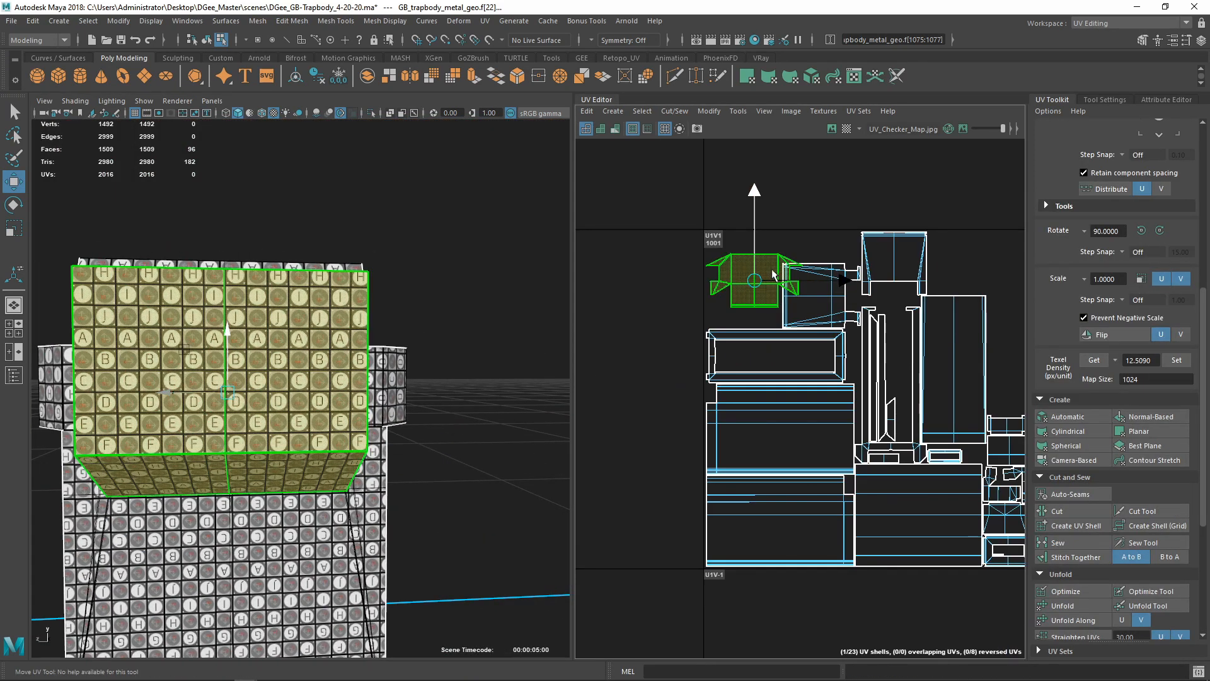
left_click_drag(755, 286, 1011, 236)
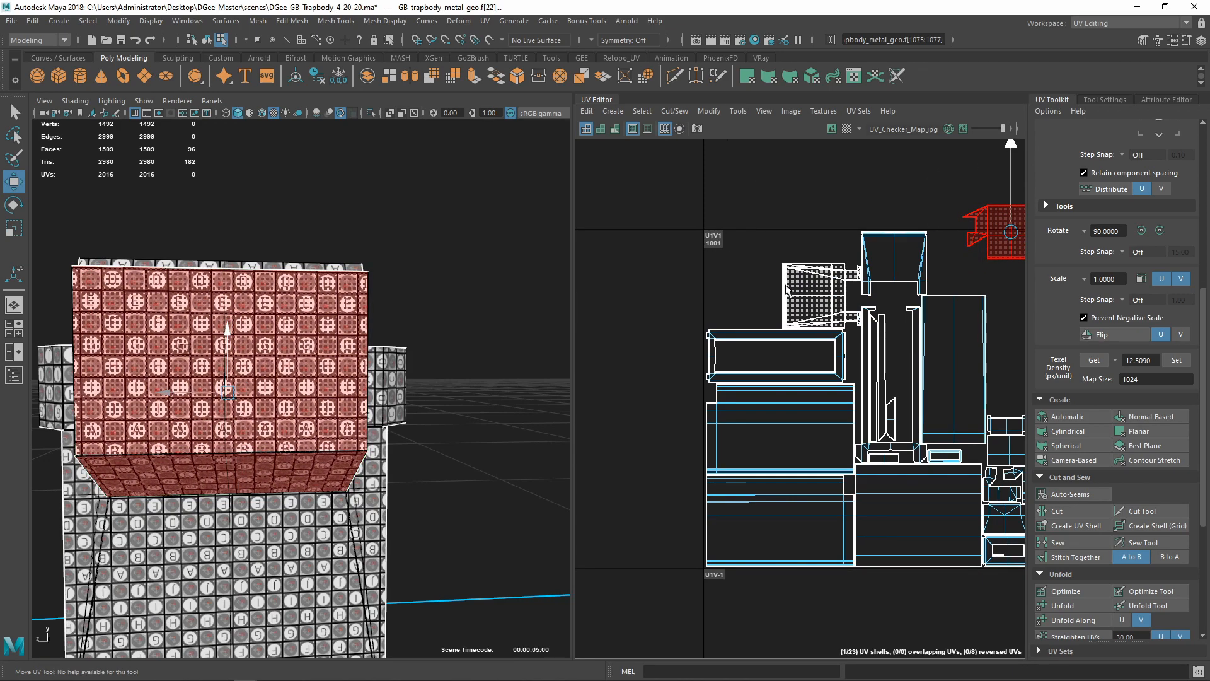
Rotate the UV shell of the end panel with two posts by -90 degrees and place it in tile U1V1's upper-left corner
scroll(751, 293, "down", 3)
left_click_drag(225, 421, 353, 409, "alt")
scroll(239, 404, "down", 3)
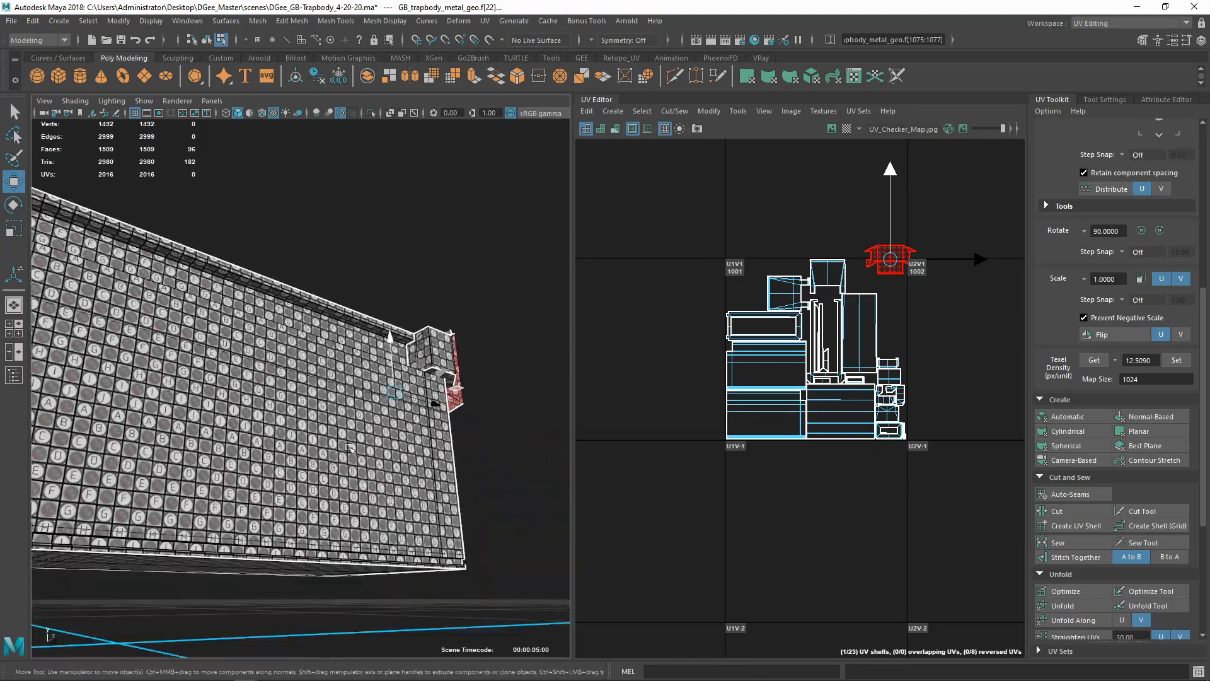
right_click_drag(353, 410, 303, 428, "alt")
left_click_drag(302, 428, 338, 457, "alt")
scroll(455, 445, "up", 5)
left_click(337, 441)
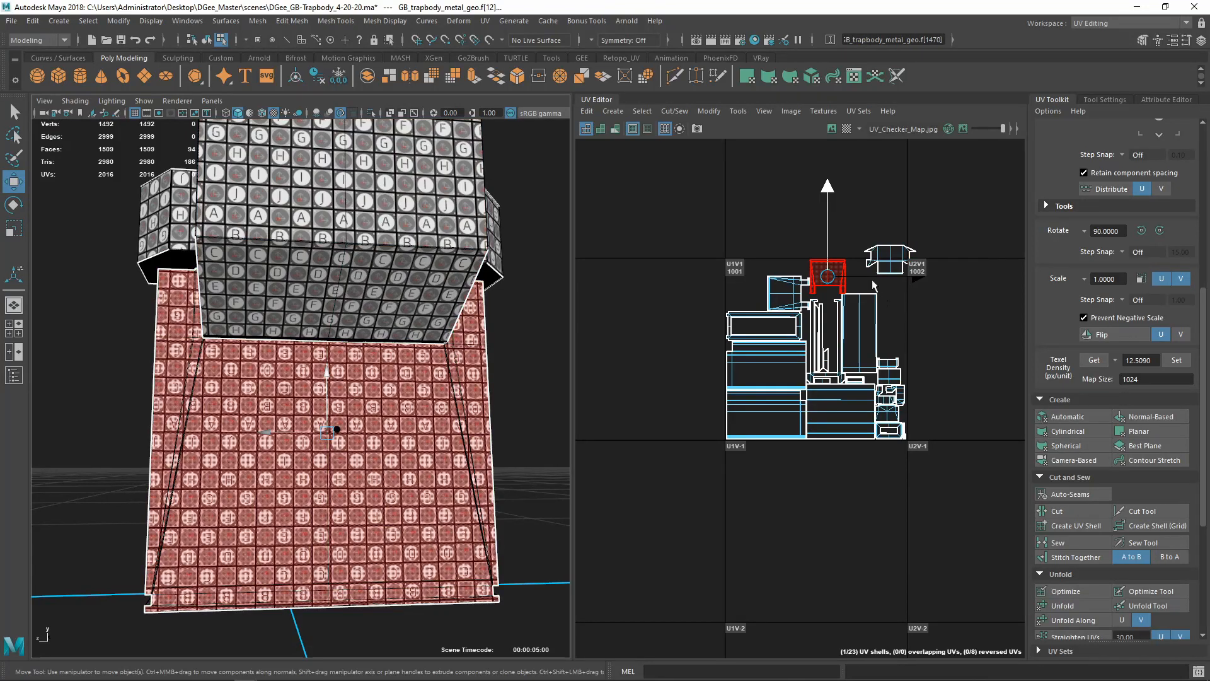
scroll(872, 364, "up", 3)
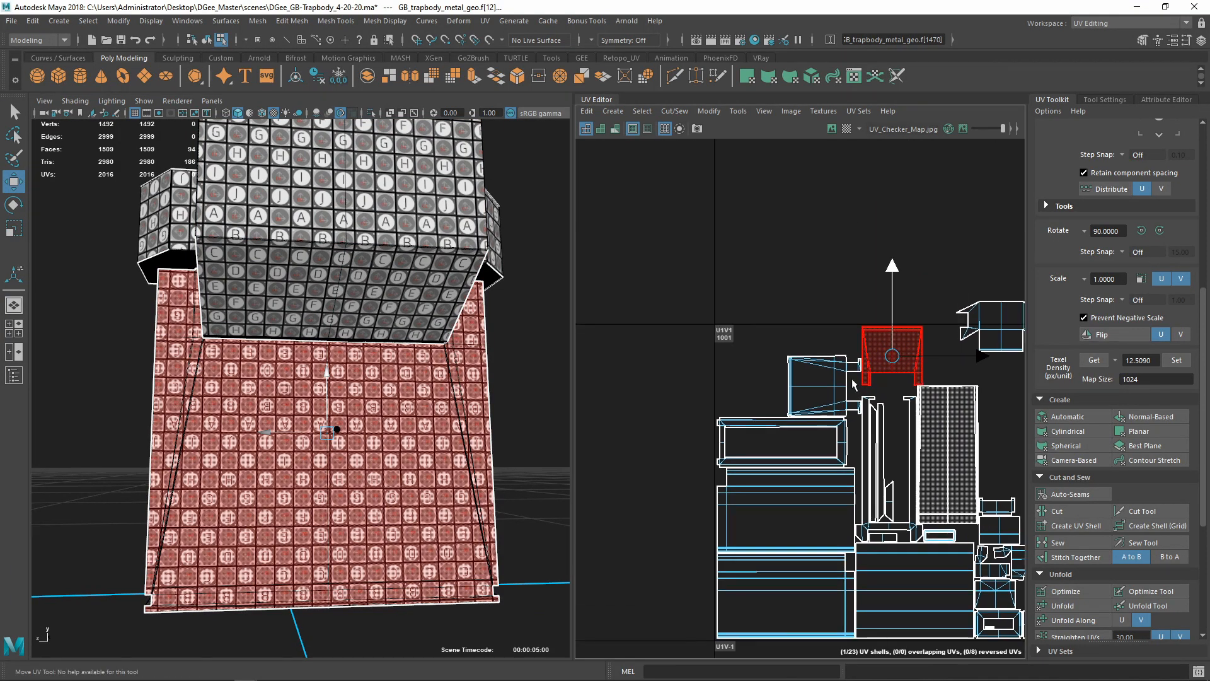
scroll(938, 435, "down", 2)
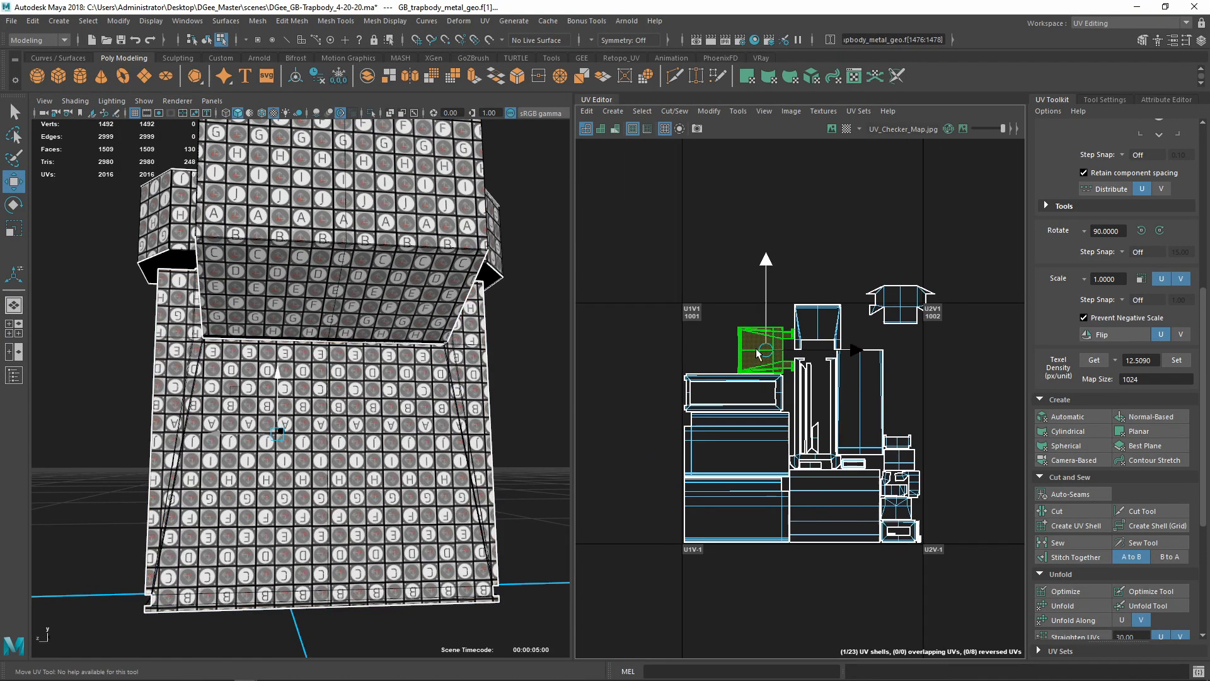
left_click(1160, 231)
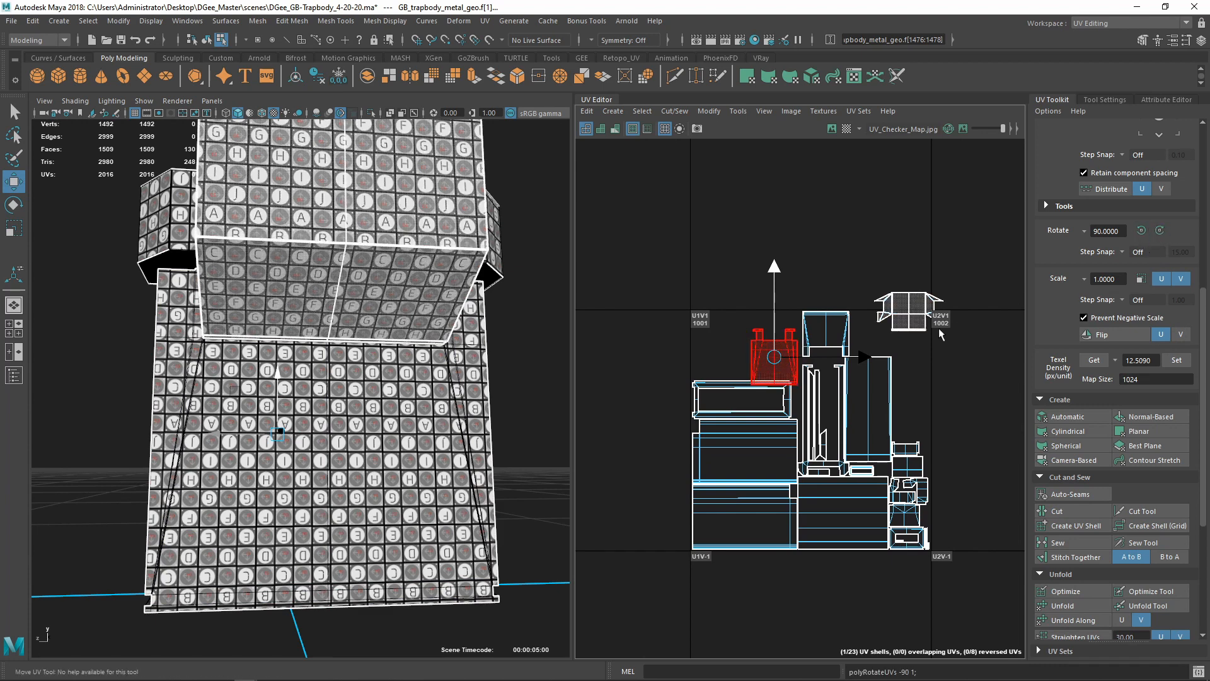
left_click_drag(726, 341, 728, 341)
Examine the checker orientation on the trap body's end panels, underside and long side, and match these faces to their UV shells
scroll(334, 365, "down", 3)
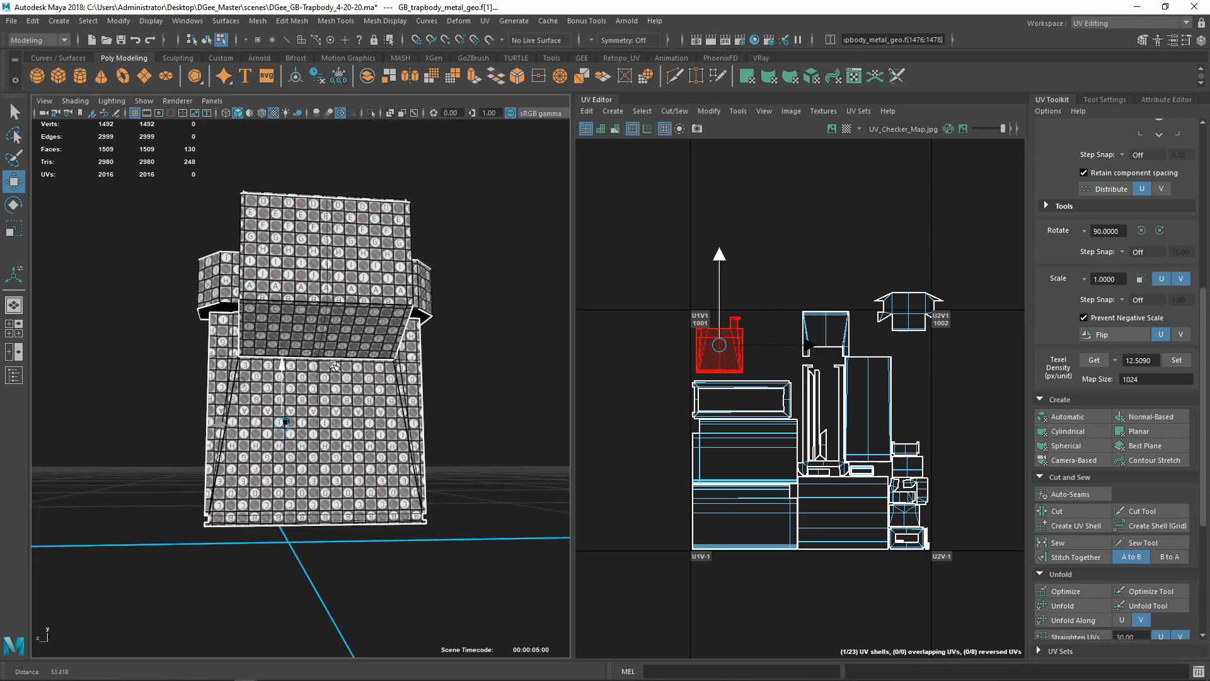
key("f")
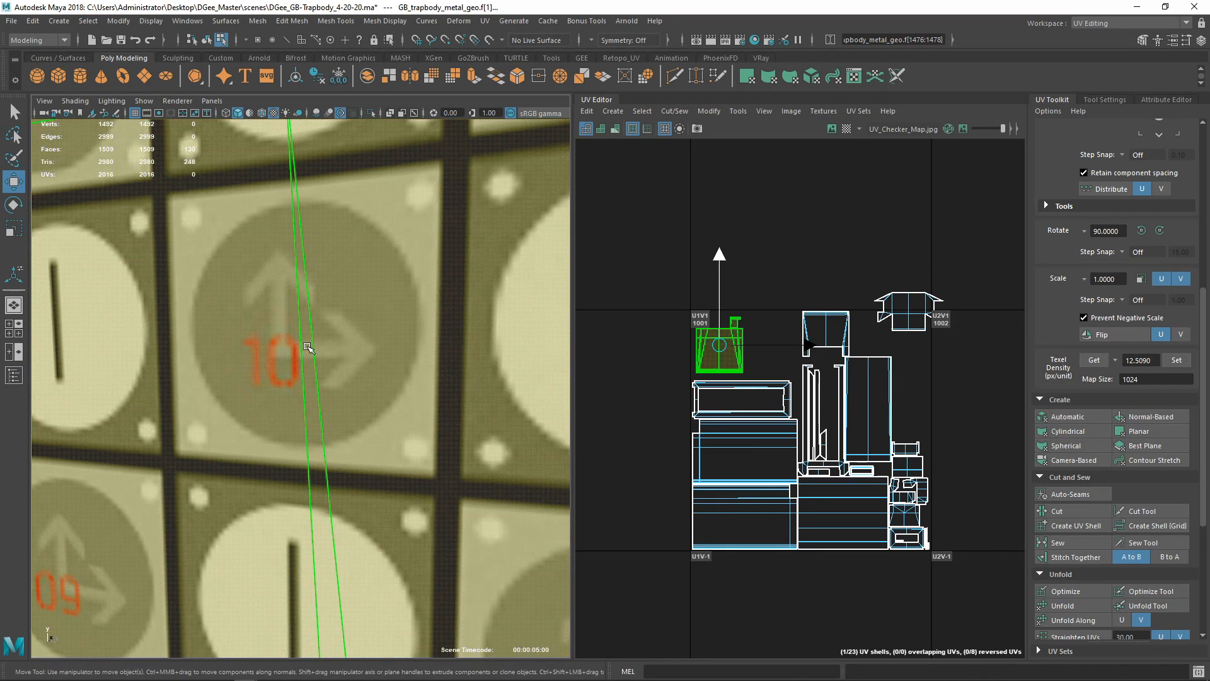
scroll(341, 378, "down", 5)
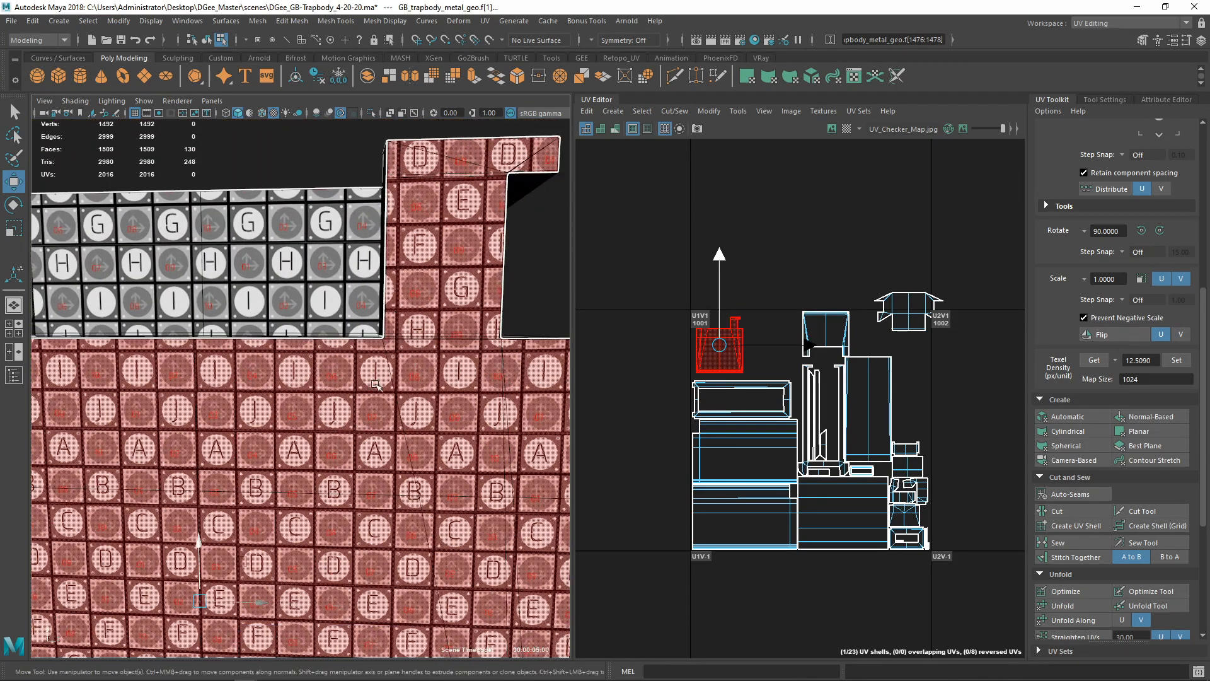
left_click_drag(340, 397, 422, 406, "alt")
scroll(340, 407, "down", 3)
left_click(343, 404)
left_click(316, 381)
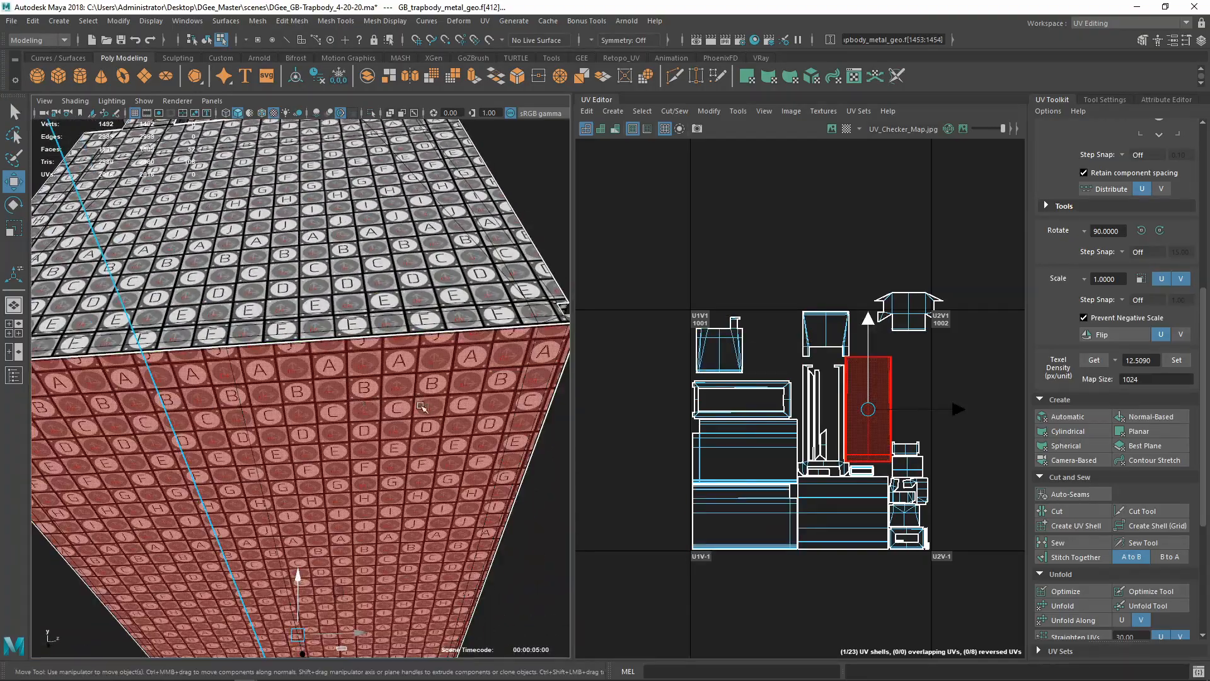
left_click_drag(561, 416, 334, 453, "alt")
left_click_drag(402, 346, 388, 410, "alt")
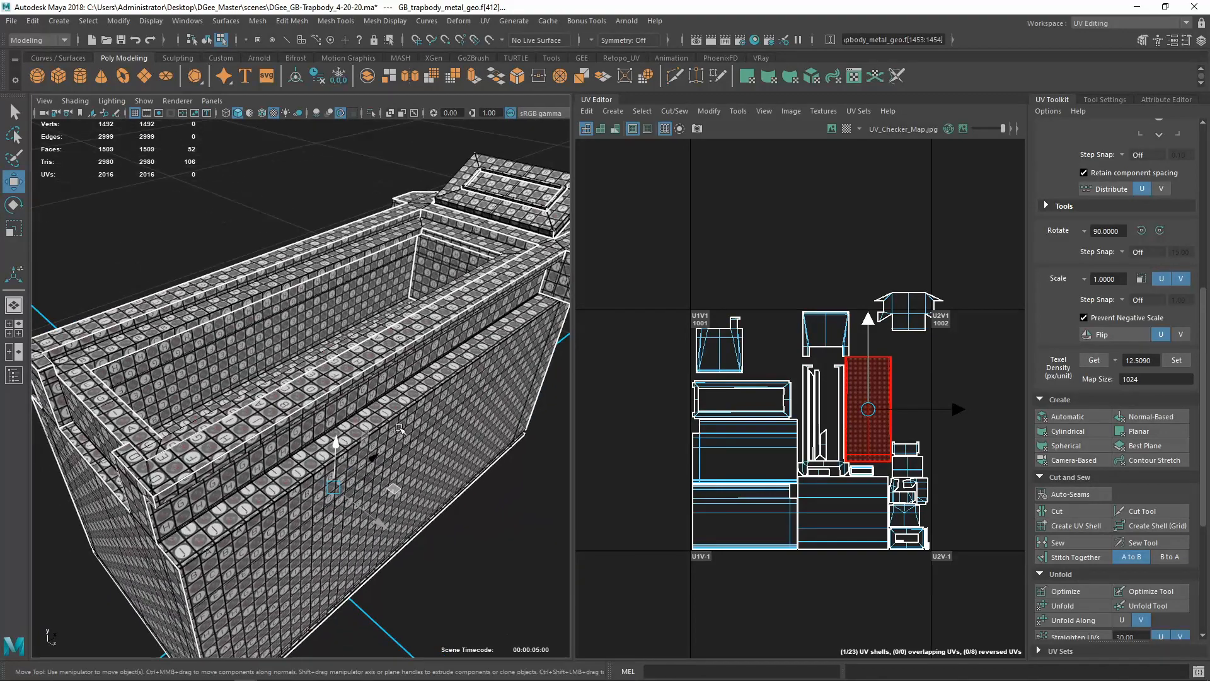
left_click(384, 464)
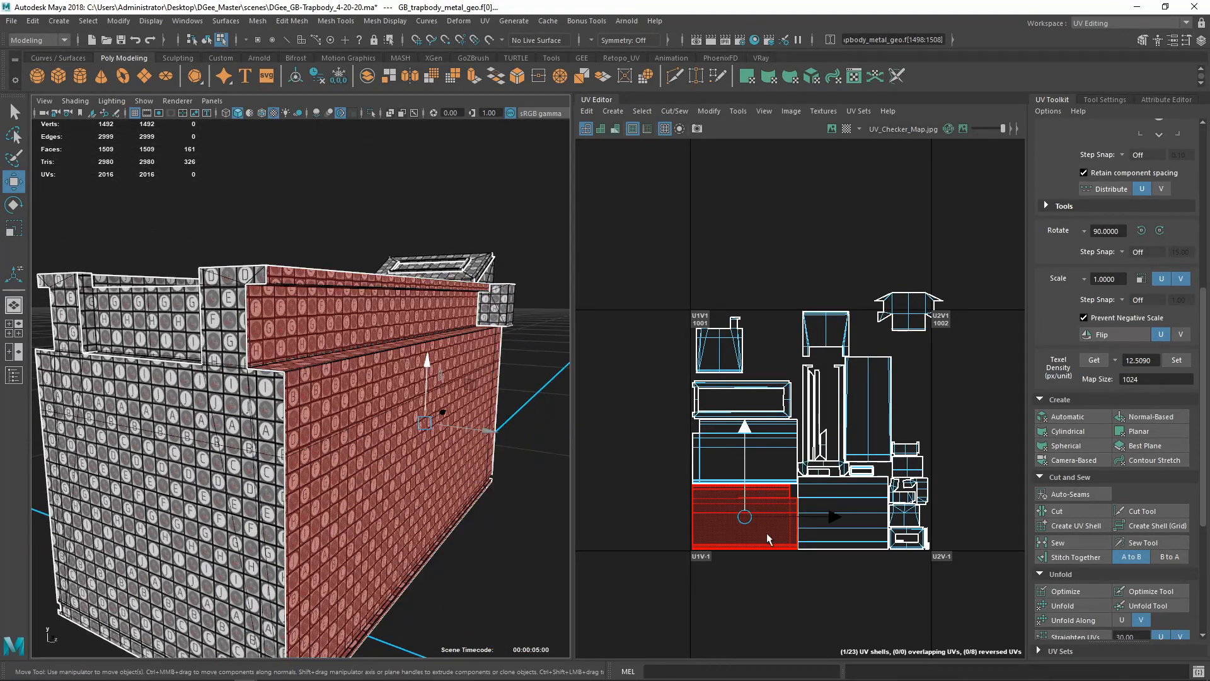
Move all of the trap body's UV shells together from tile U1V1 to tile U2V2
scroll(710, 486, "down", 3)
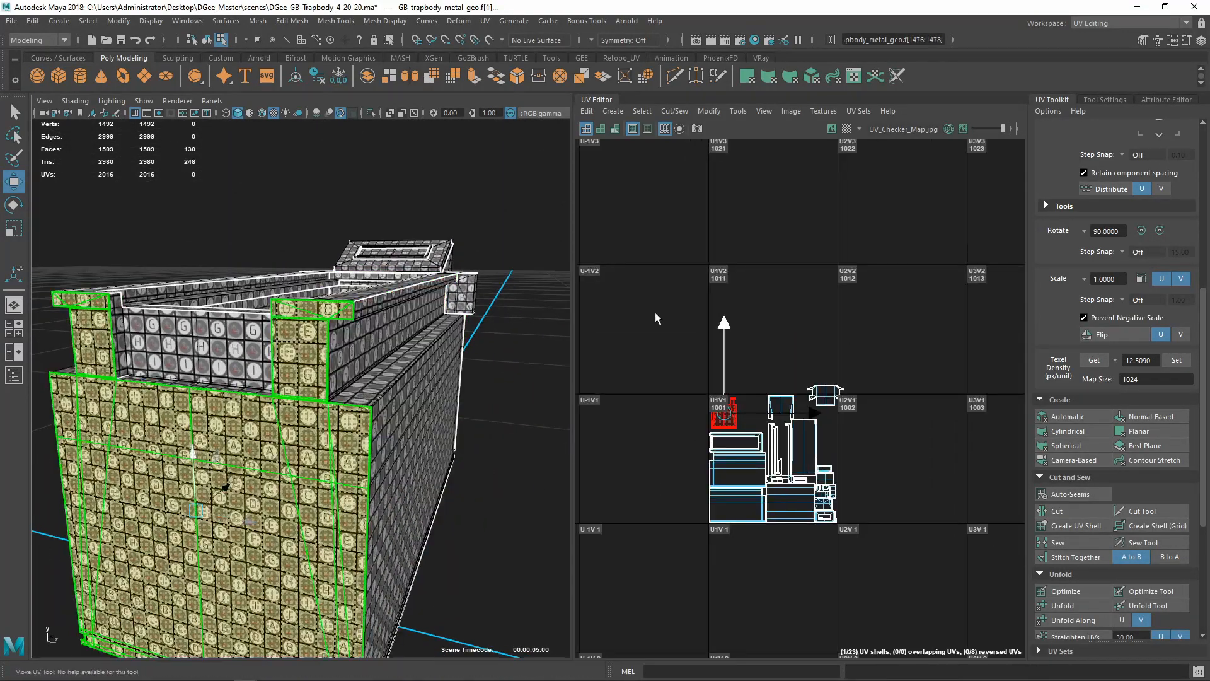
left_click_drag(777, 454, 957, 315)
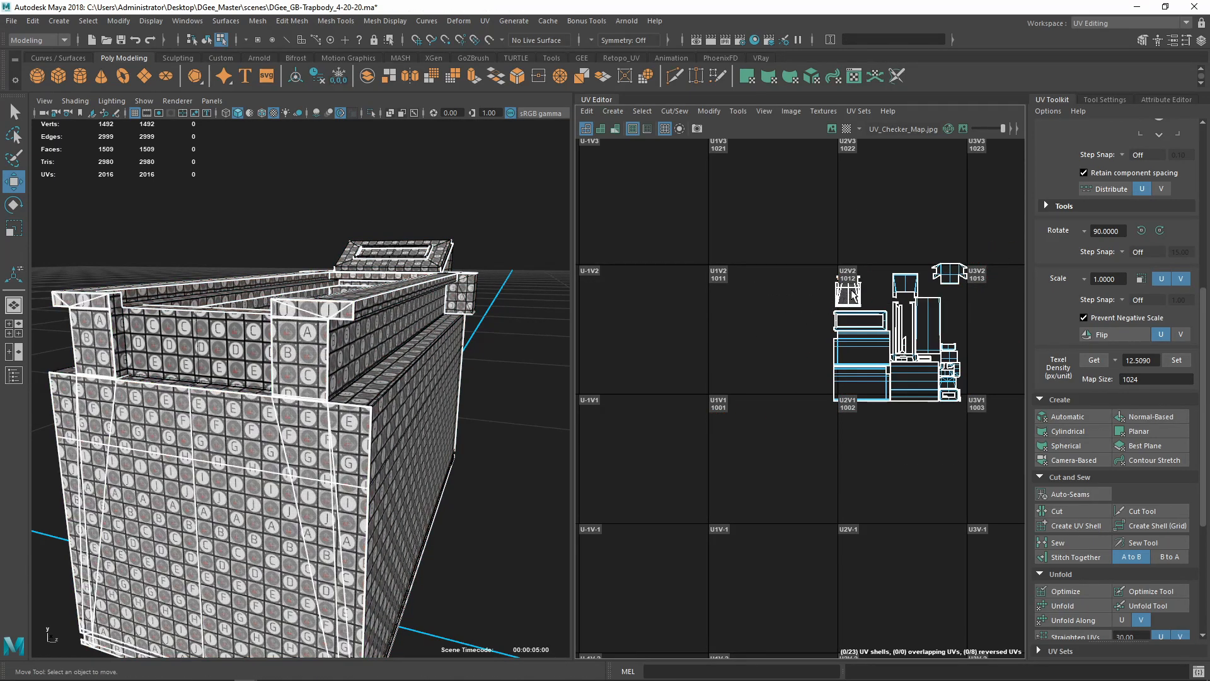
left_click_drag(743, 407, 742, 408)
Move the UV shell of the end panel with two posts back into the upper-left corner of tile U1V1
left_click_drag(847, 292, 726, 411)
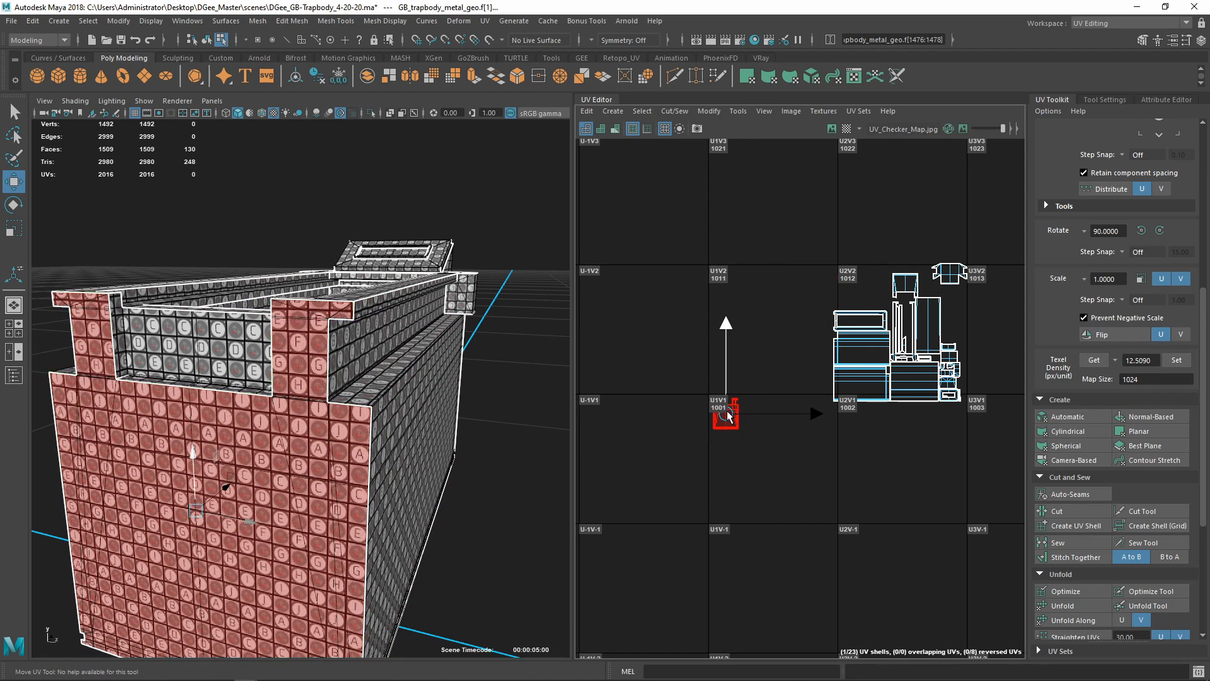
scroll(756, 415, "up", 4)
scroll(756, 414, "up", 3)
middle_click_drag(680, 430, 859, 417, "alt")
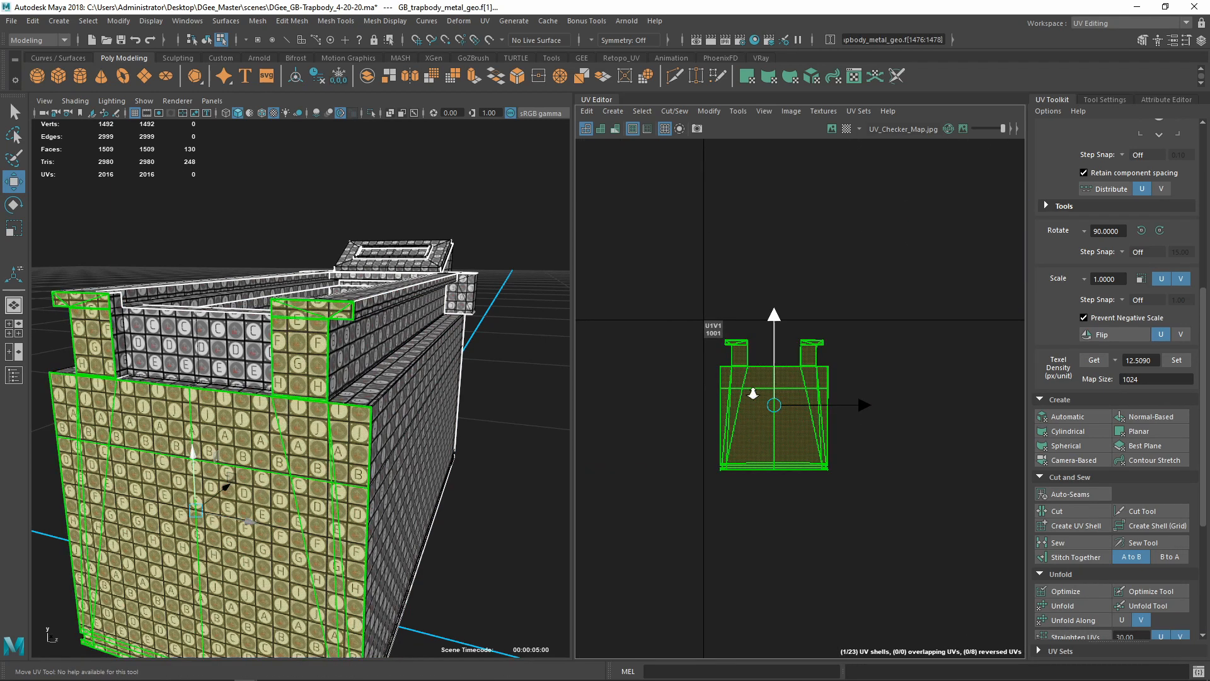
scroll(754, 398, "up", 1)
left_click_drag(779, 404, 769, 395)
Move the UV shell of the end panel under the overhanging block into tile U1V1, beside the first end panel's shell
left_click_drag(425, 421, 334, 433, "alt")
middle_click_drag(435, 435, 333, 438, "alt")
left_click_drag(332, 437, 277, 431, "alt")
scroll(933, 370, "down", 2)
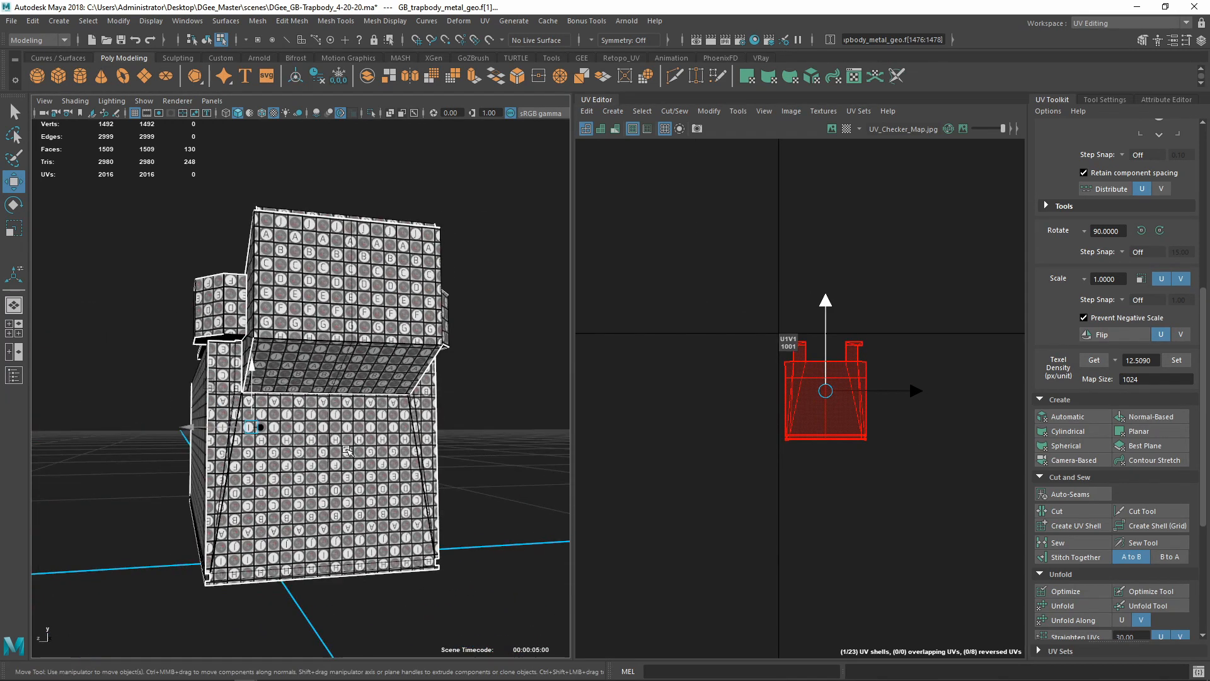
scroll(884, 457, "down", 4)
middle_click_drag(901, 428, 700, 505, "alt")
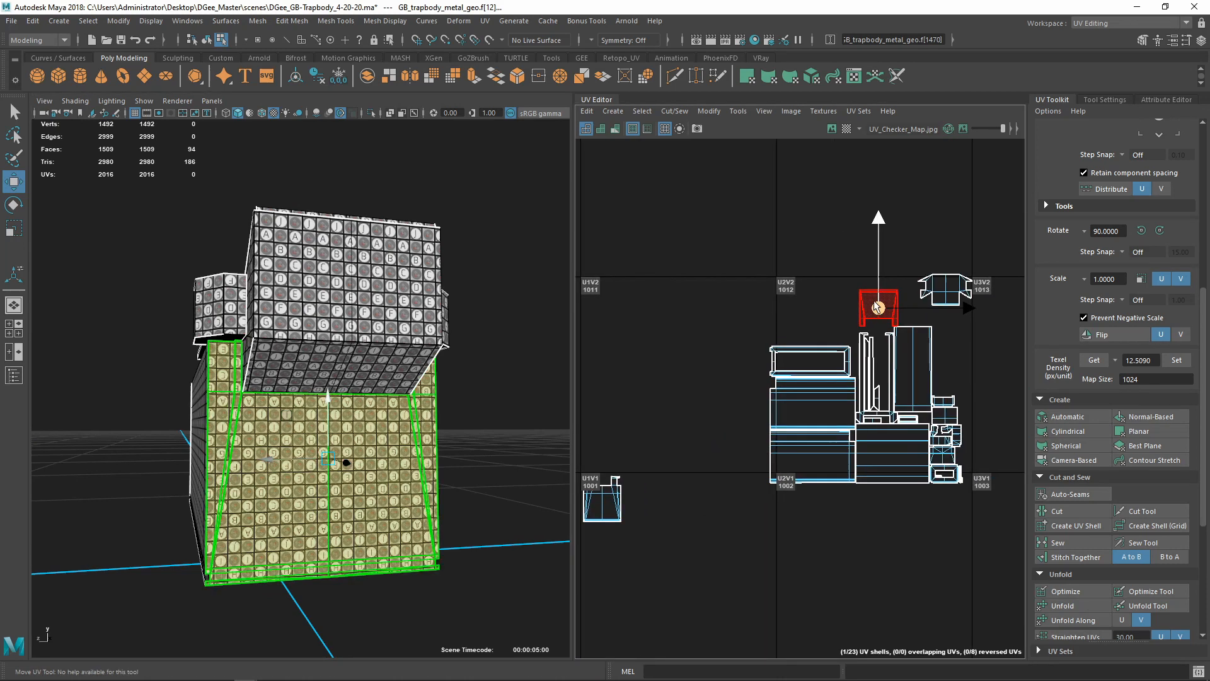
left_click_drag(872, 307, 644, 501)
scroll(656, 501, "up", 3)
middle_click_drag(725, 504, 873, 481, "alt")
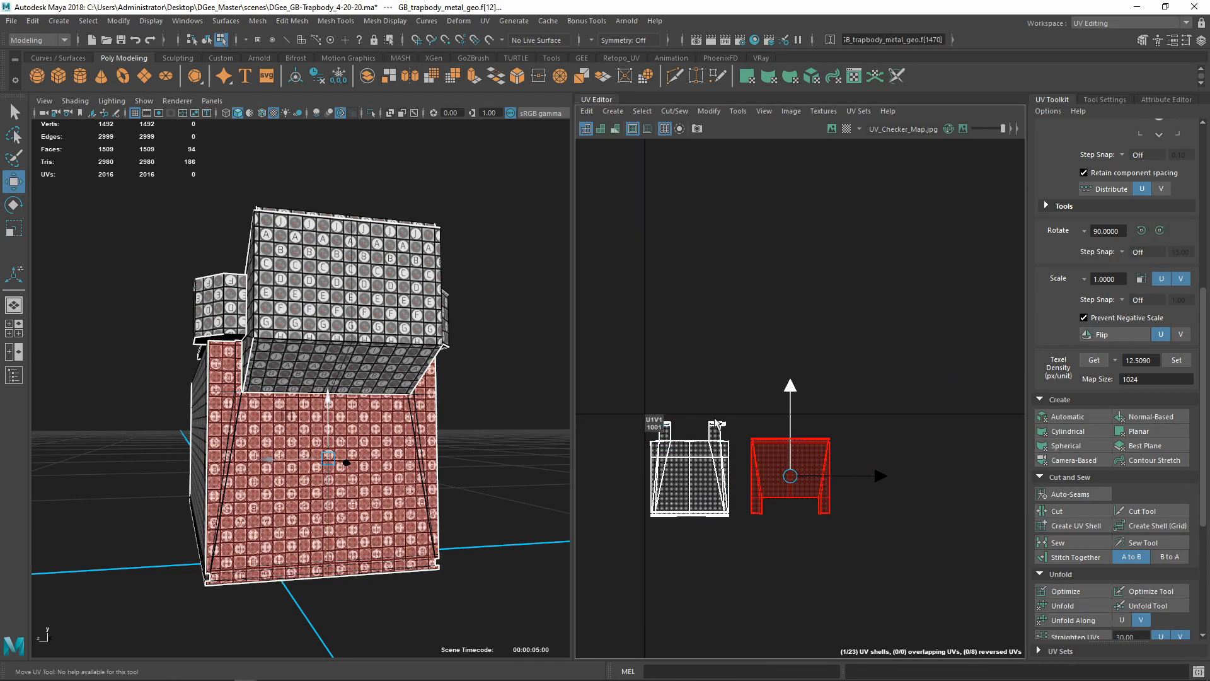
Rotate the second end panel's UV shell by 180 degrees and line its base up closely beside the first end panel's shell
left_click(1142, 231)
left_click(1143, 231)
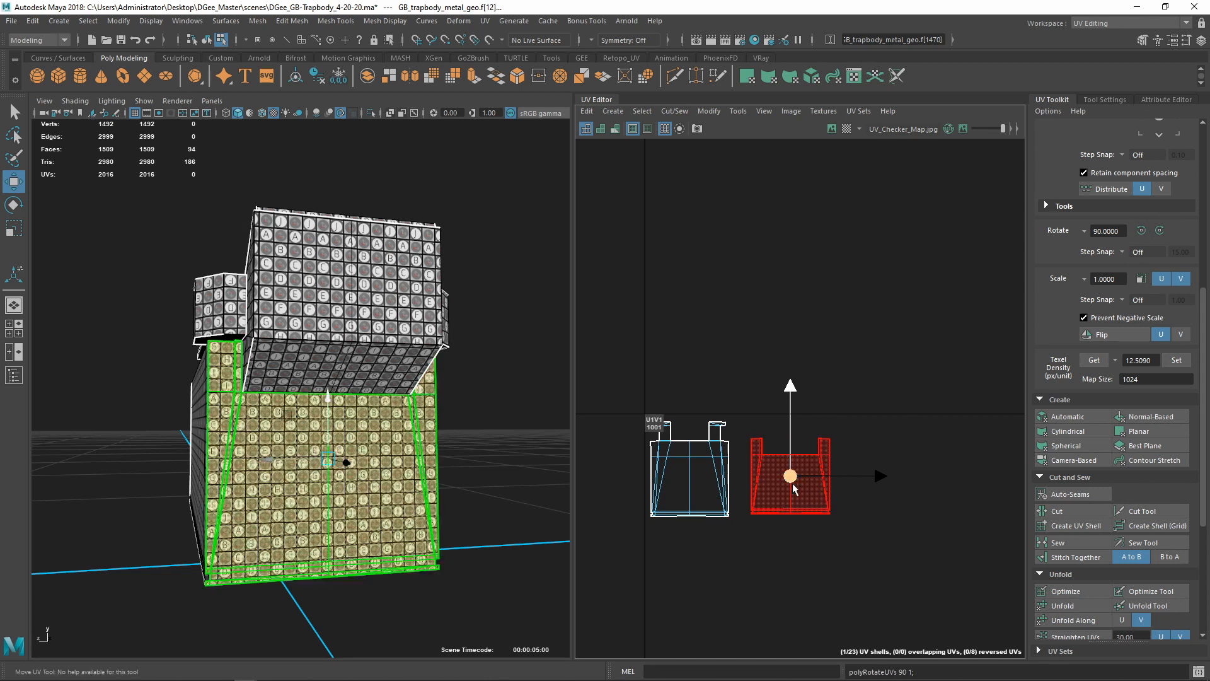
scroll(811, 494, "up", 2)
scroll(813, 496, "up", 2)
middle_click_drag(813, 496, 871, 465, "alt")
left_click_drag(901, 437, 867, 443)
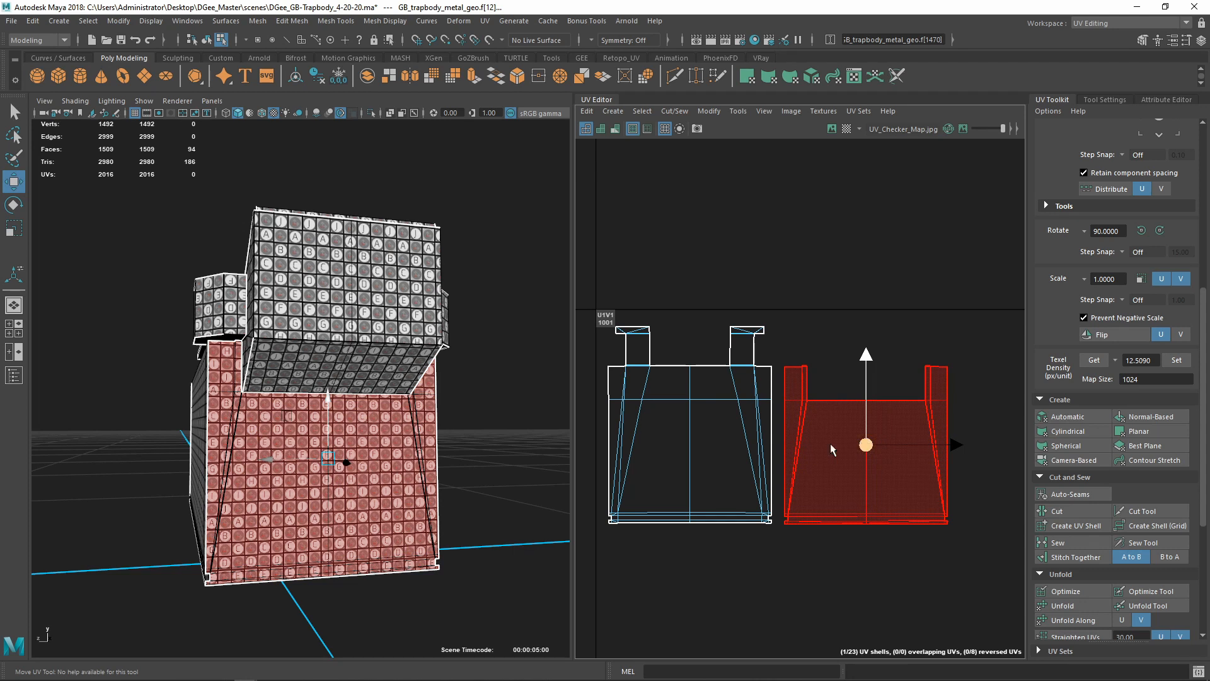
Move the overhanging block's UV shell into tile U1V1, beside the two end panel shells
left_click_drag(340, 372, 410, 409, "alt")
left_click(403, 317)
scroll(817, 366, "down", 1)
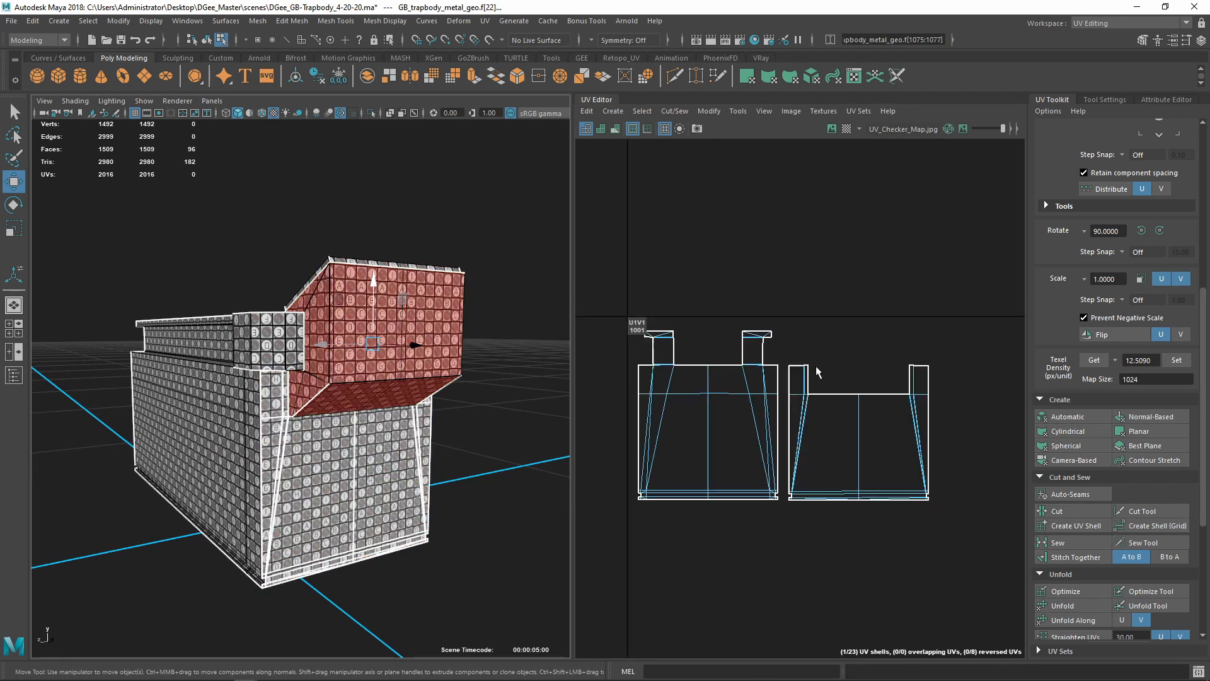
scroll(817, 372, "down", 5)
middle_click_drag(955, 345, 721, 473, "alt")
scroll(756, 432, "up", 2)
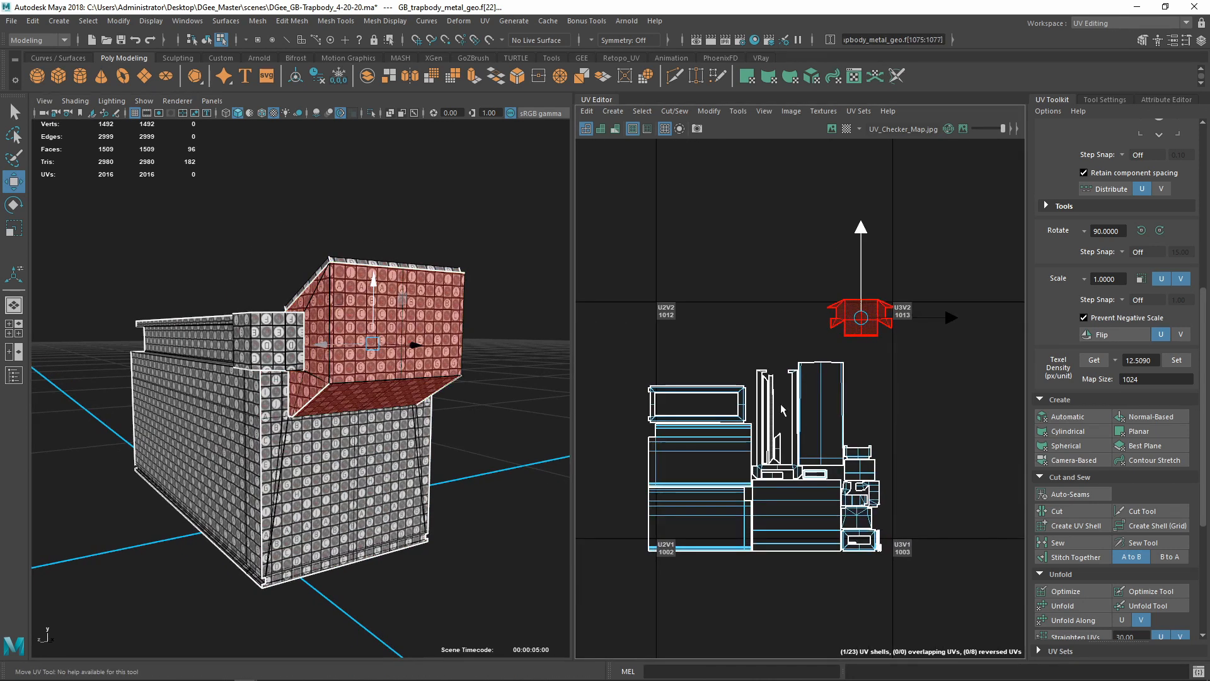
left_click_drag(861, 319, 604, 569)
middle_click_drag(653, 571, 870, 452, "alt")
scroll(842, 463, "up", 3)
left_click_drag(795, 434, 718, 422)
Select the top rim frame's UV shell and move it out of tile U2V2 to the boundary between tiles U1V1 and U2V1
left_click_drag(378, 435, 441, 449, "alt")
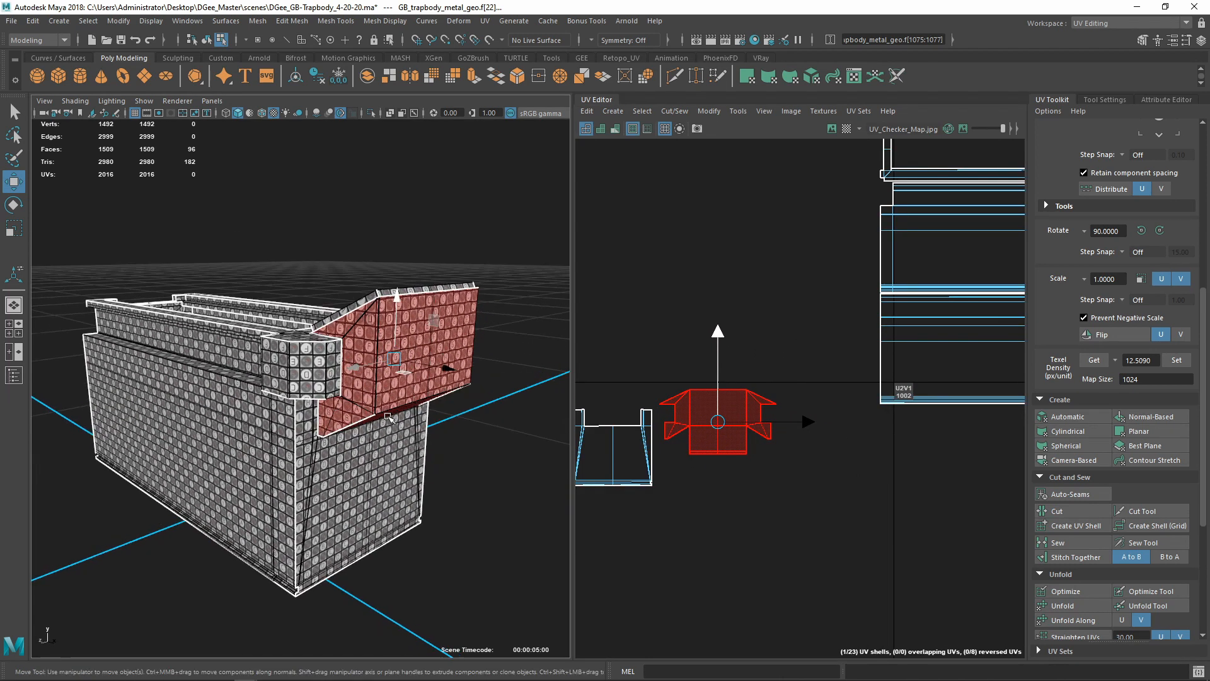
right_click_drag(378, 449, 441, 463, "alt")
left_click_drag(370, 457, 546, 463, "alt")
scroll(759, 469, "down", 5)
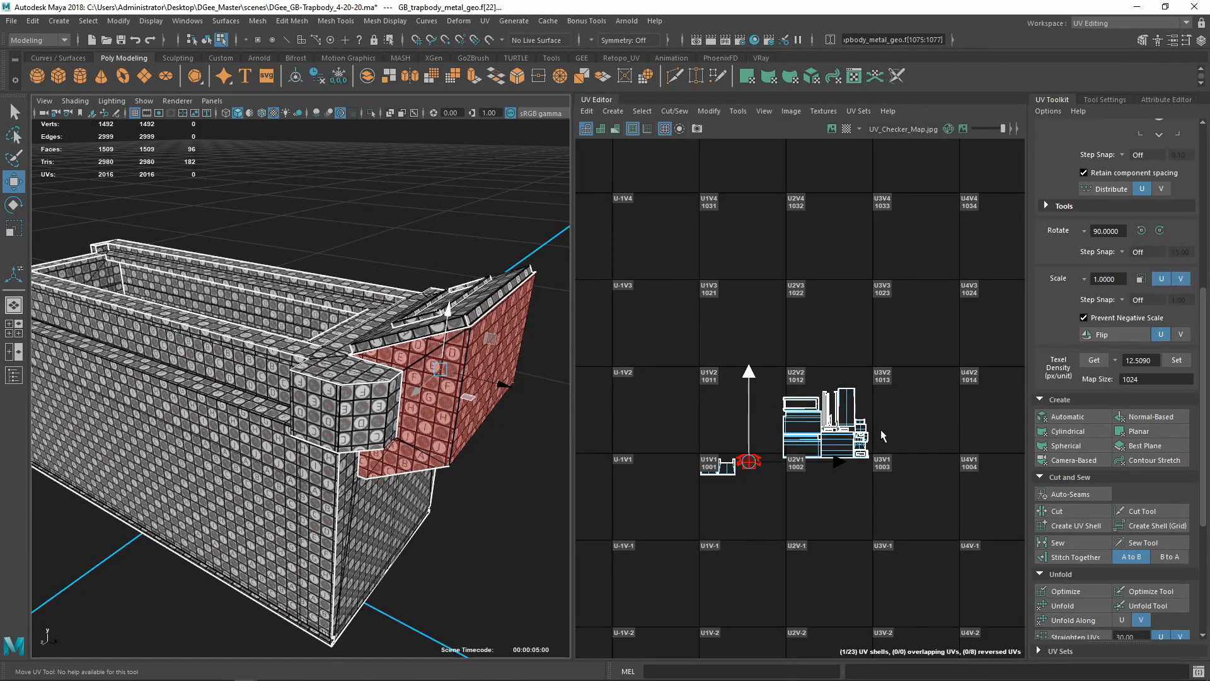
scroll(880, 435, "up", 6)
left_click(726, 377)
left_click_drag(283, 378, 404, 454, "alt")
left_click(423, 397)
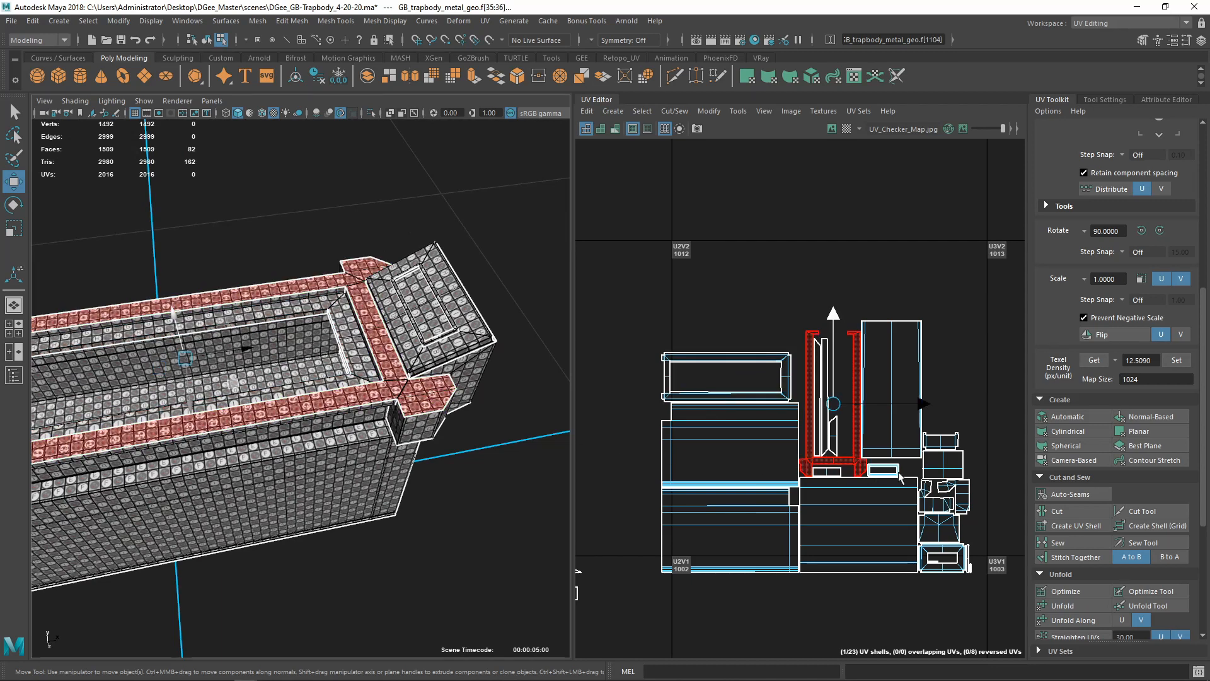
middle_click_drag(804, 481, 850, 458, "alt")
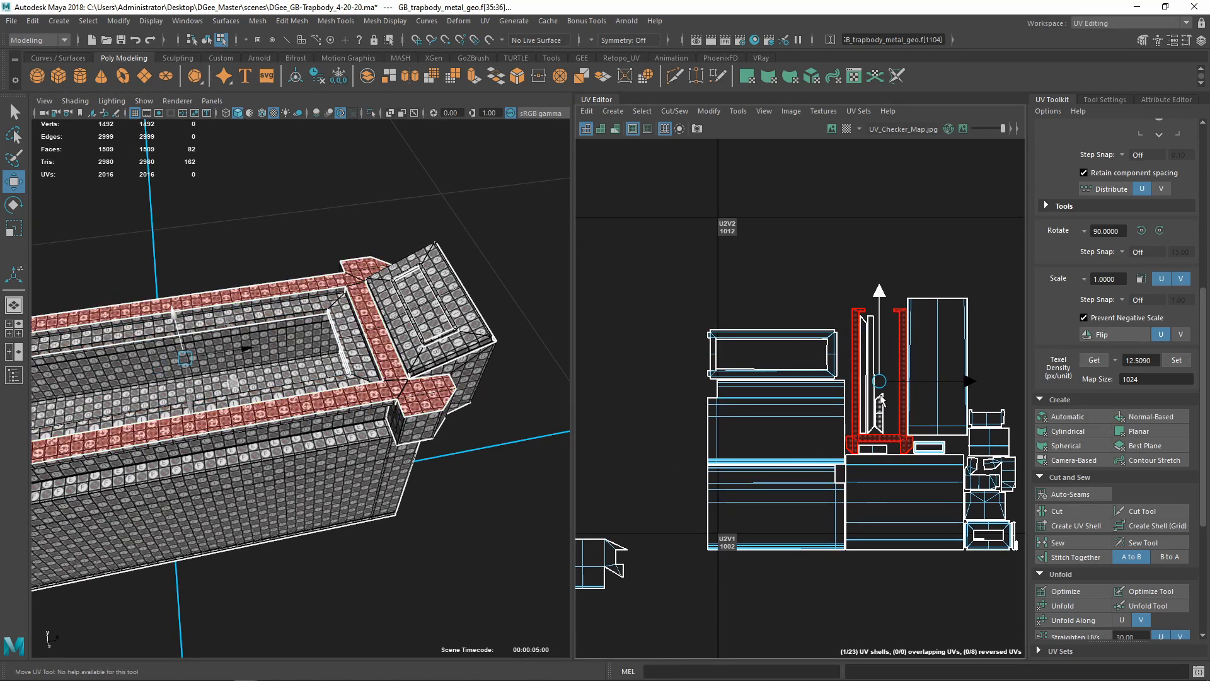
left_click_drag(701, 559, 680, 571)
scroll(697, 570, "down", 4)
middle_click_drag(698, 571, 812, 423, "alt")
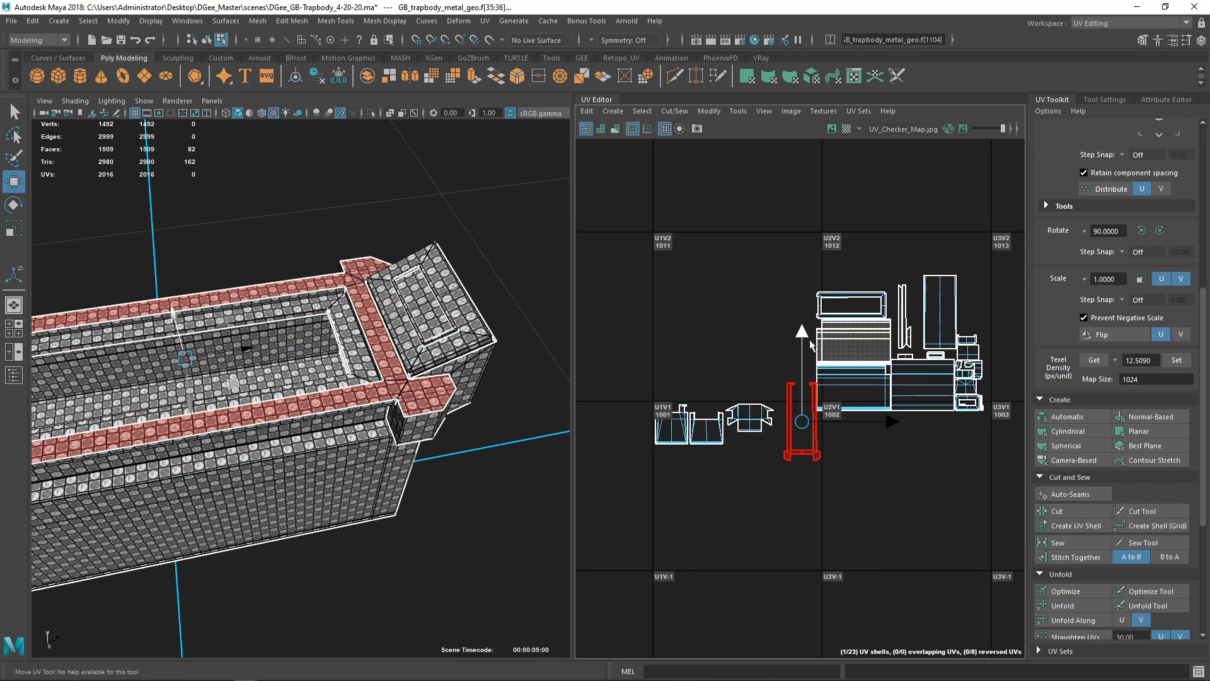
Rotate the top rim frame's UV shell by 180 degrees and place it directly below the overhanging block's shell in tile U1V1
left_click_drag(353, 345, 386, 390, "alt")
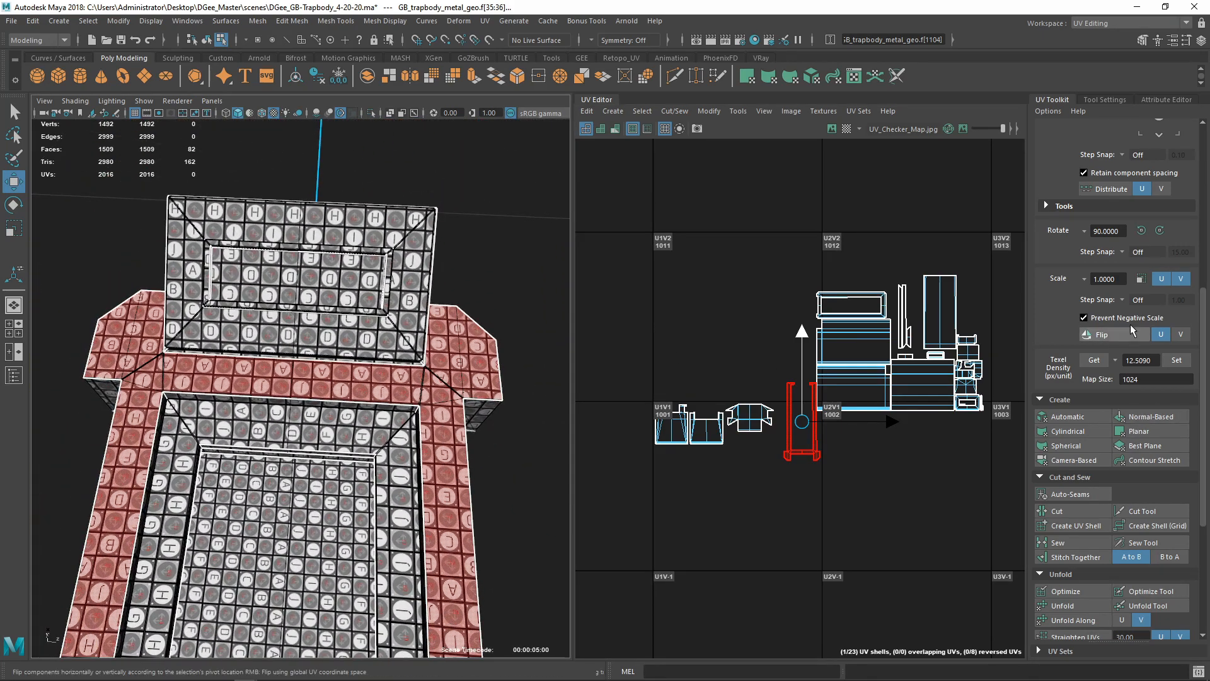
left_click(1141, 231)
left_click_drag(805, 419, 677, 564)
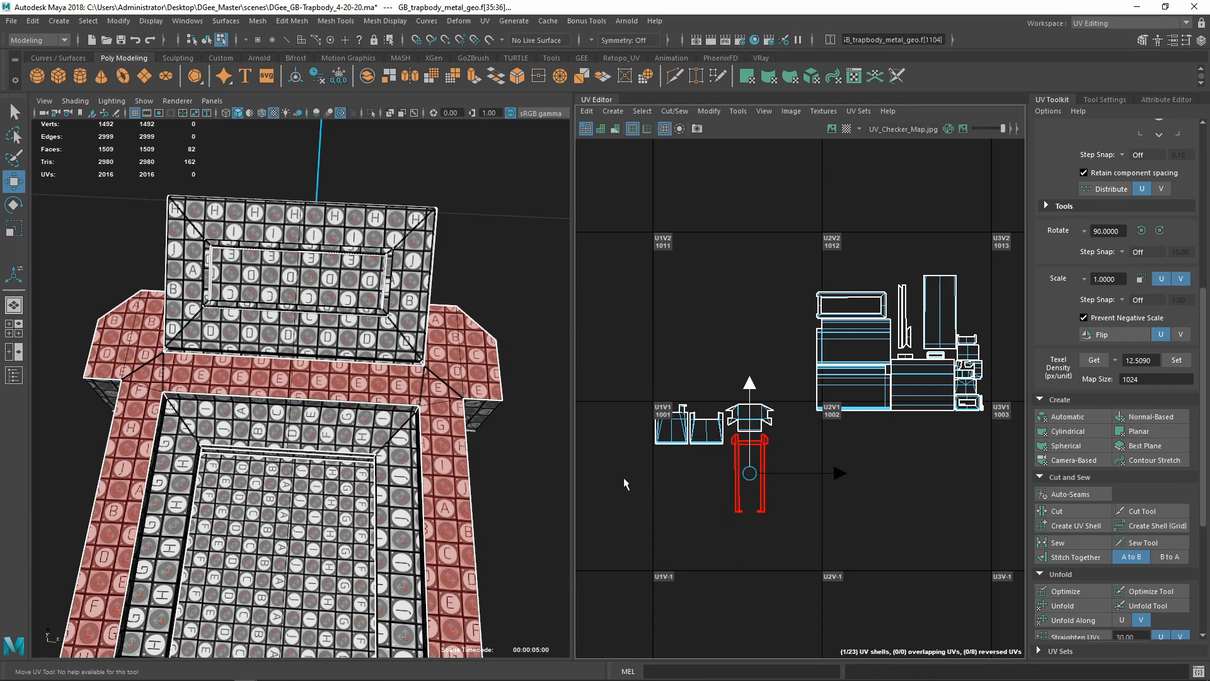
Select the UV shell of the border around the recess on the overhanging block and move it into tile U1V1, beside the rim frame's shell
left_click_drag(520, 484, 310, 436, "alt")
right_click_drag(310, 436, 419, 455, "alt")
left_click_drag(419, 455, 366, 438, "alt")
right_click_drag(366, 438, 423, 378, "alt")
middle_click_drag(435, 284, 435, 410, "alt")
left_click(443, 402)
left_click_drag(444, 403, 458, 358, "alt")
right_click_drag(458, 358, 536, 403, "alt")
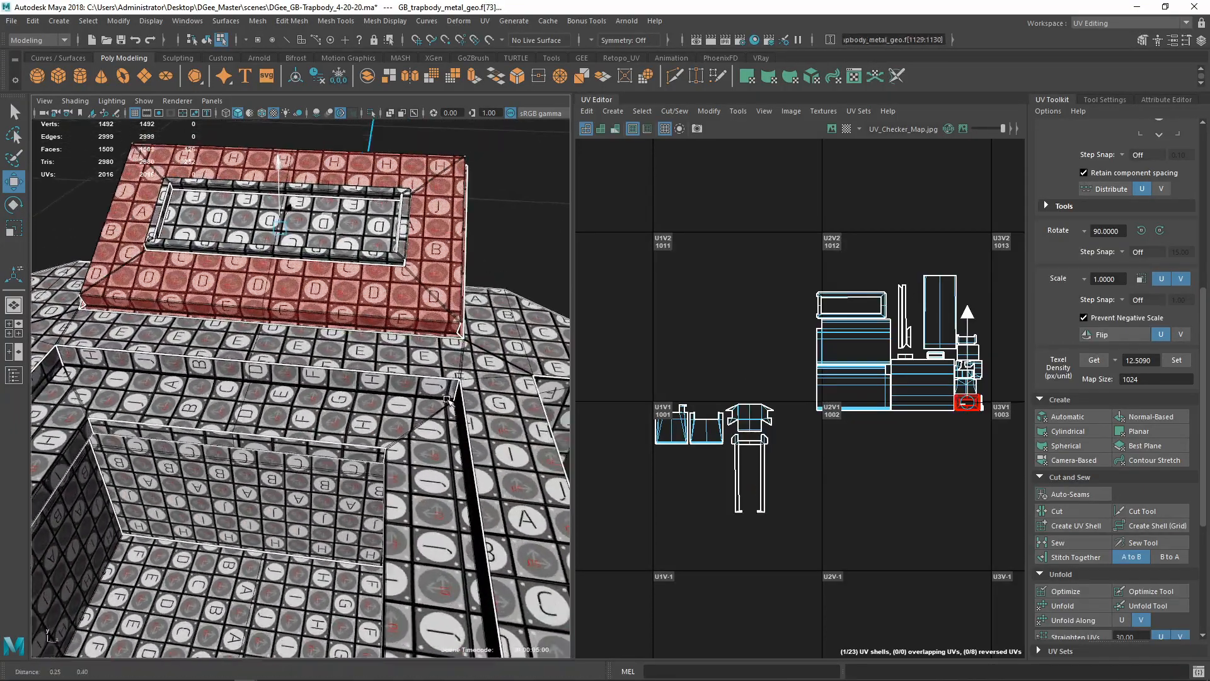
middle_click_drag(536, 404, 501, 454, "alt")
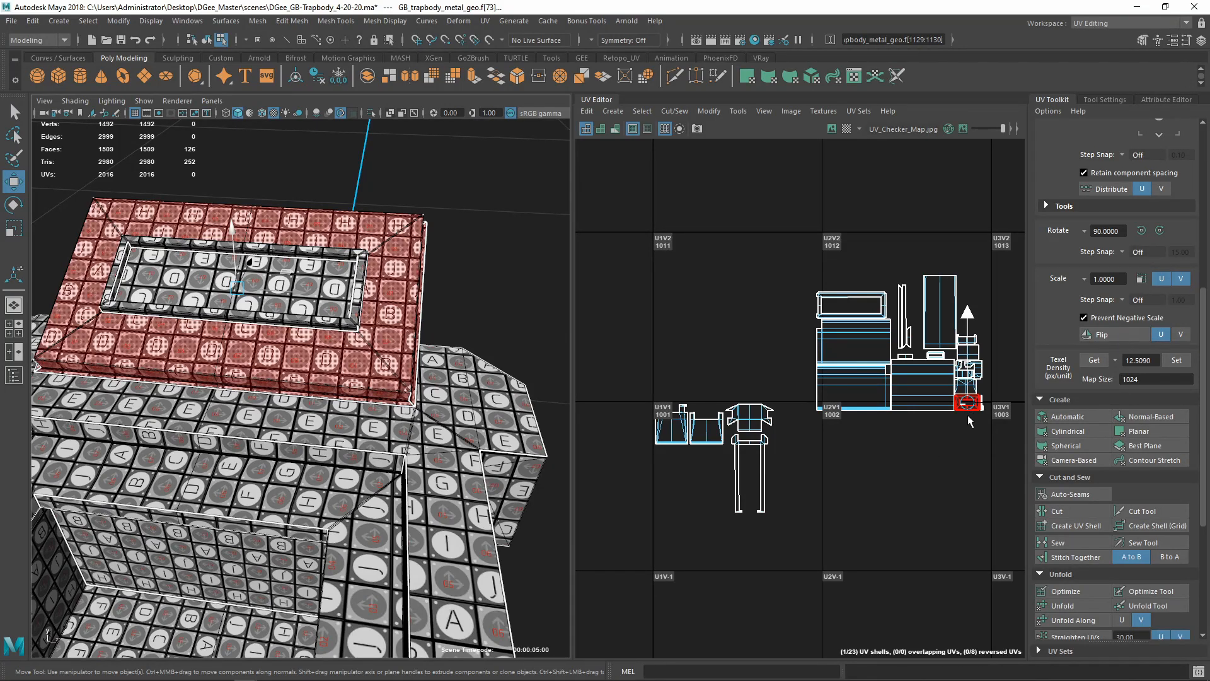
left_click_drag(969, 405, 798, 450)
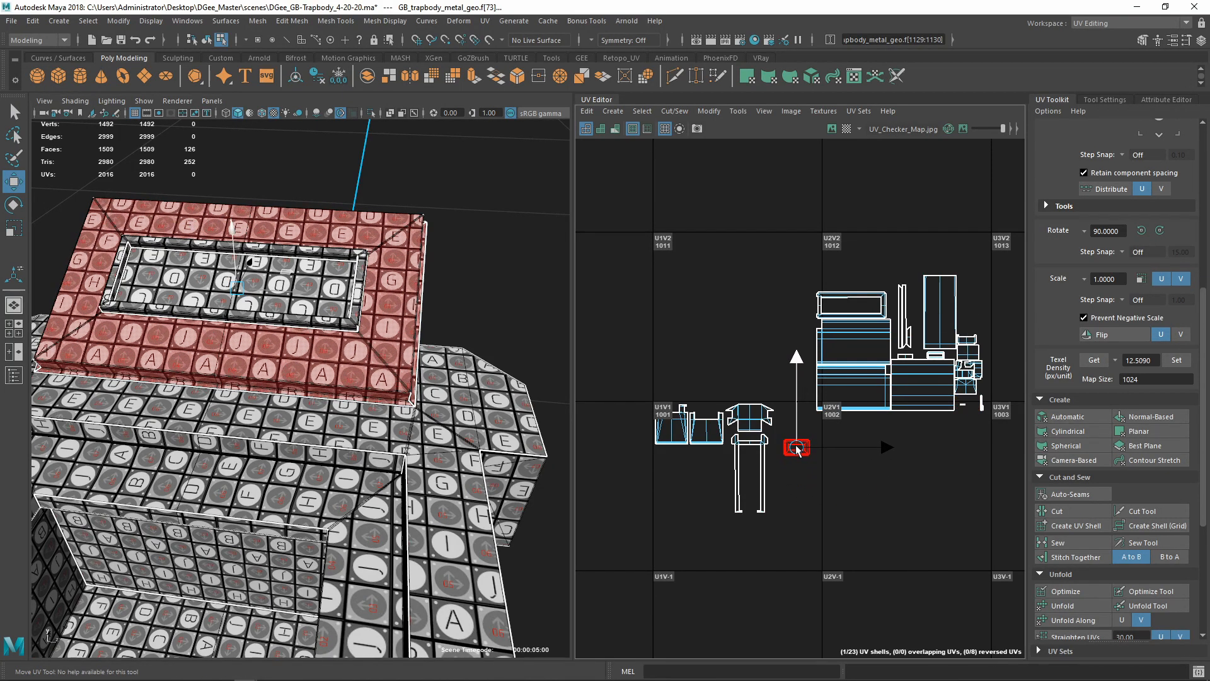
Shift the rim frame's UV shell down and place the recess border's shell between it and the overhanging block's shell
scroll(753, 449, "up", 4)
left_click(748, 396)
left_click(751, 437)
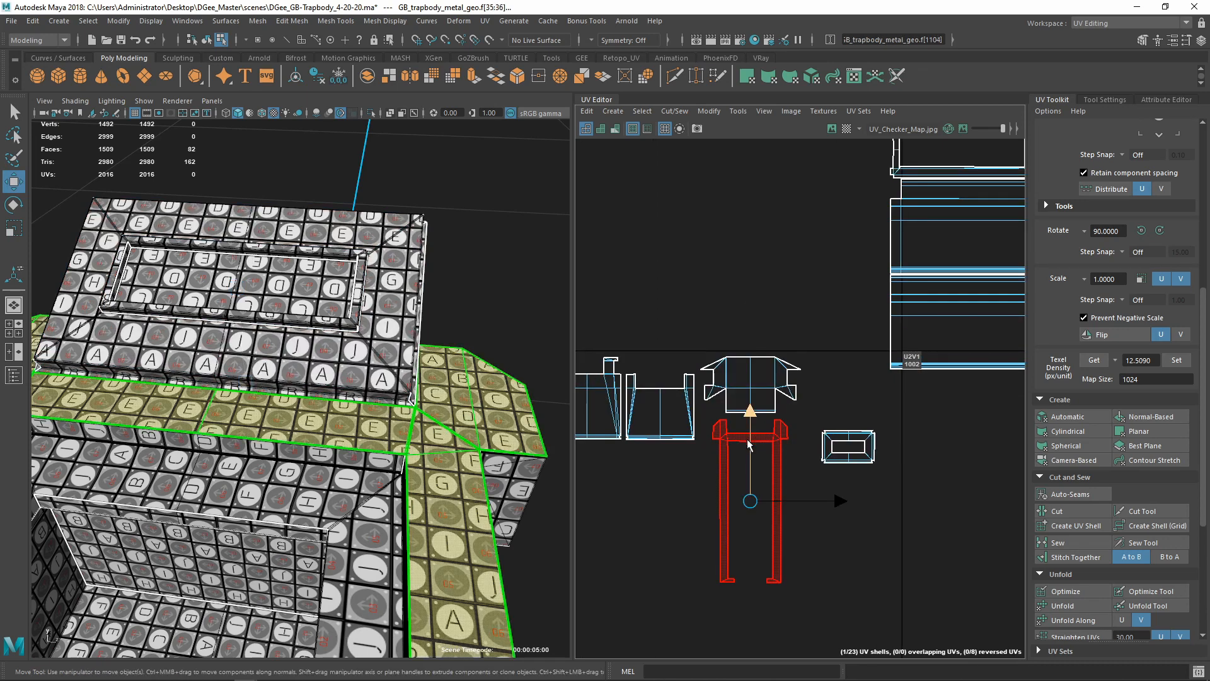
left_click(832, 448)
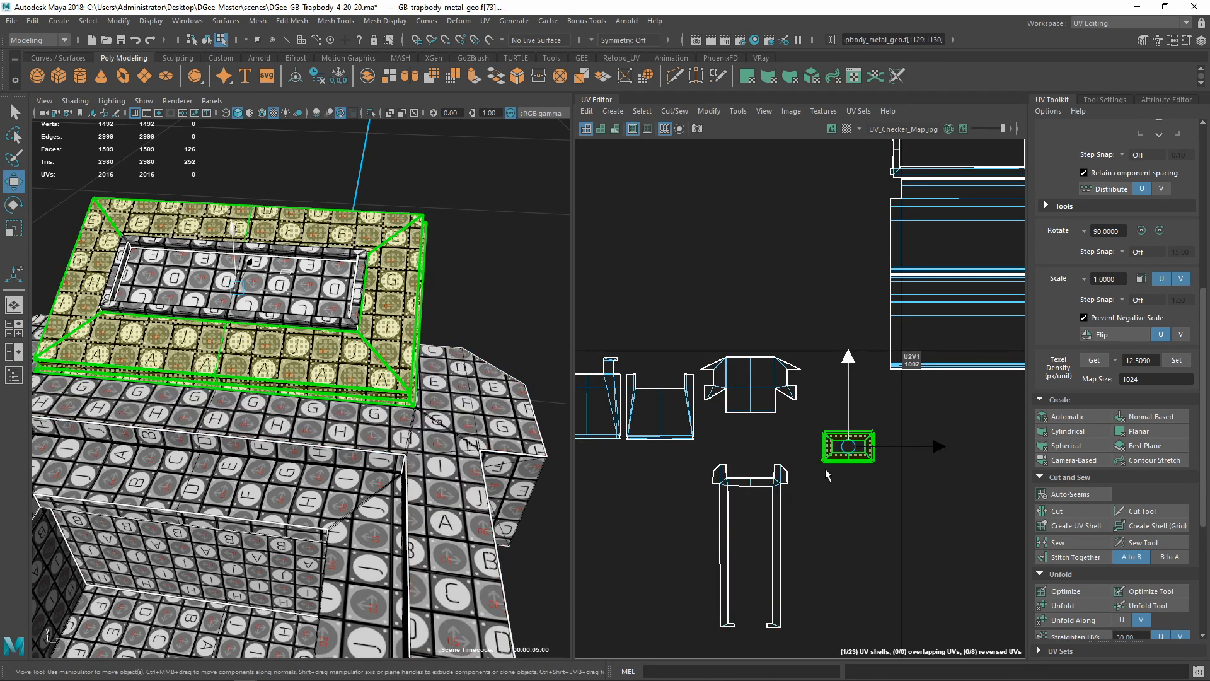
left_click_drag(848, 447, 750, 447)
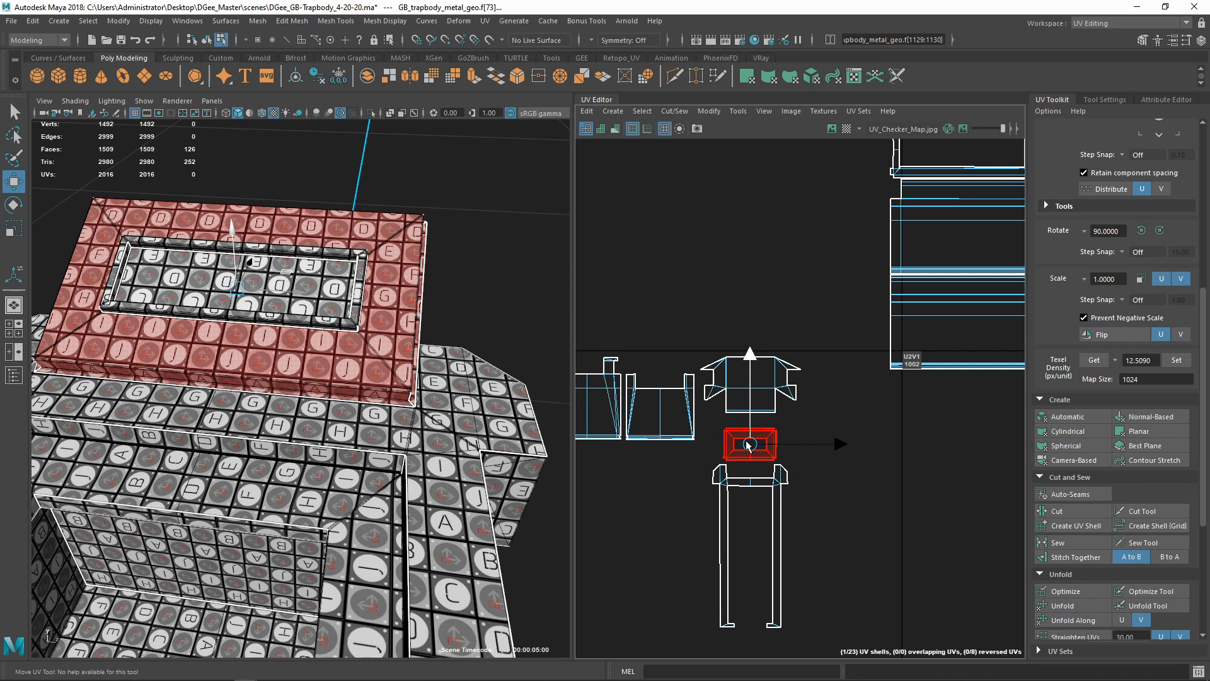
Nudge the rim frame's and recess border's UV shells slightly down to leave more room below the overhanging block's shell
scroll(761, 485, "up", 1)
scroll(761, 485, "up", 1)
left_click(762, 484)
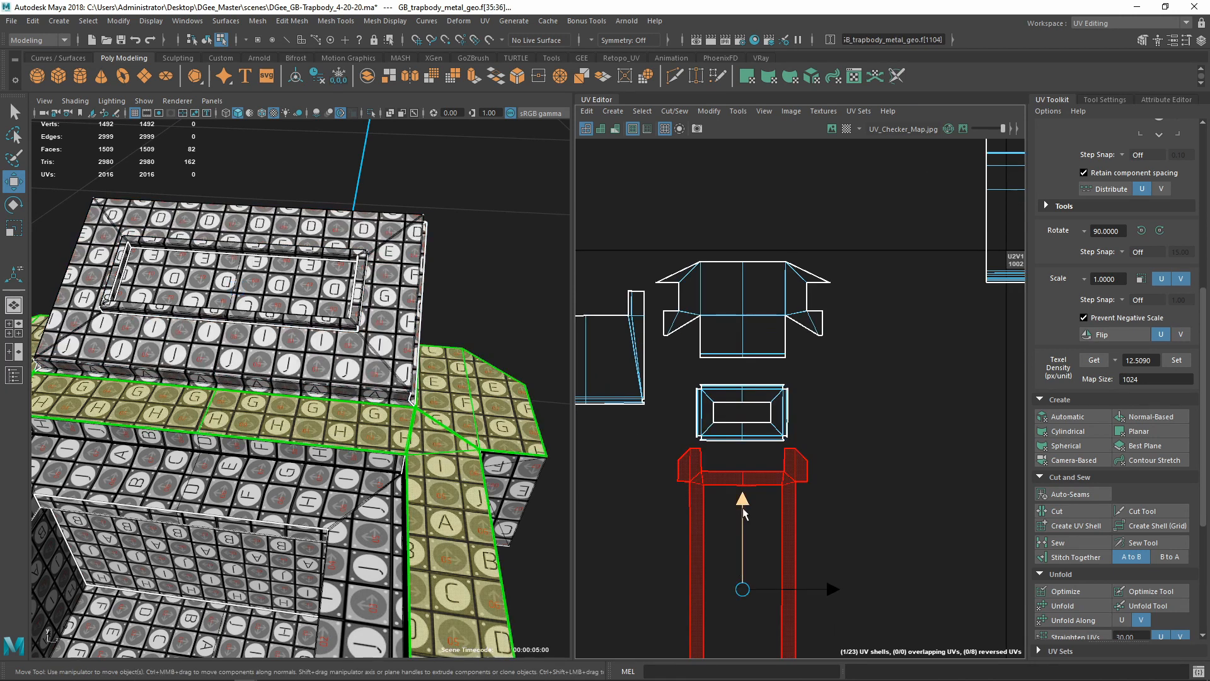
left_click(739, 444)
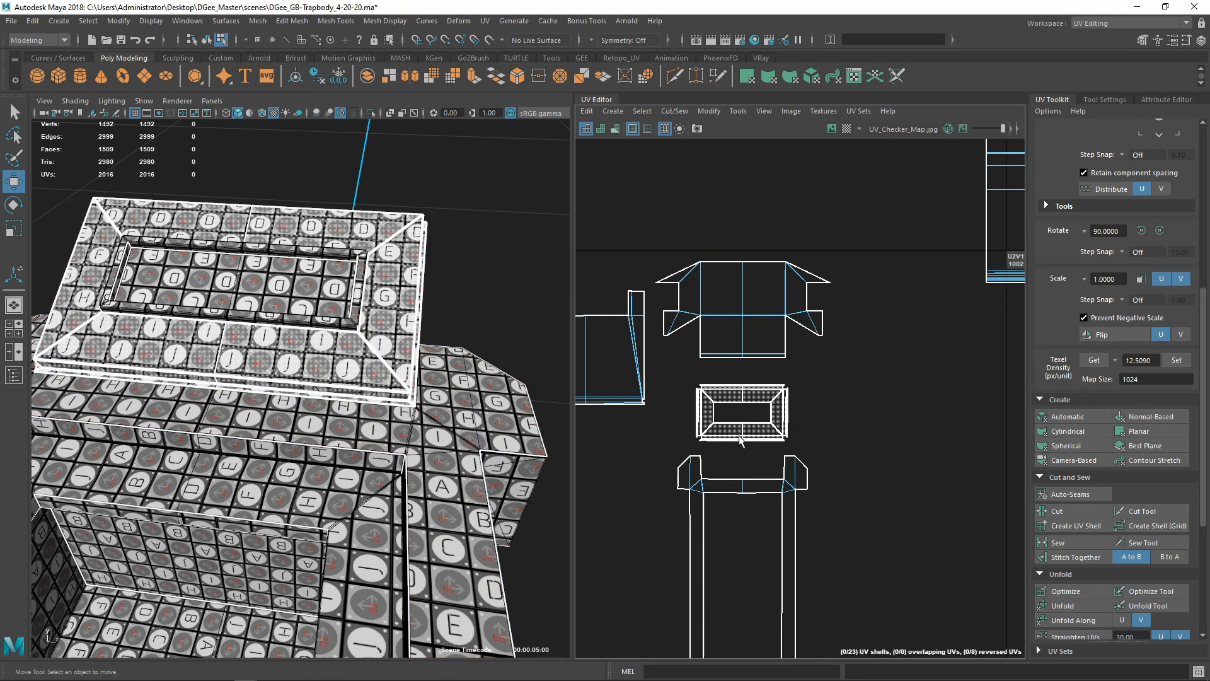
left_click(739, 442)
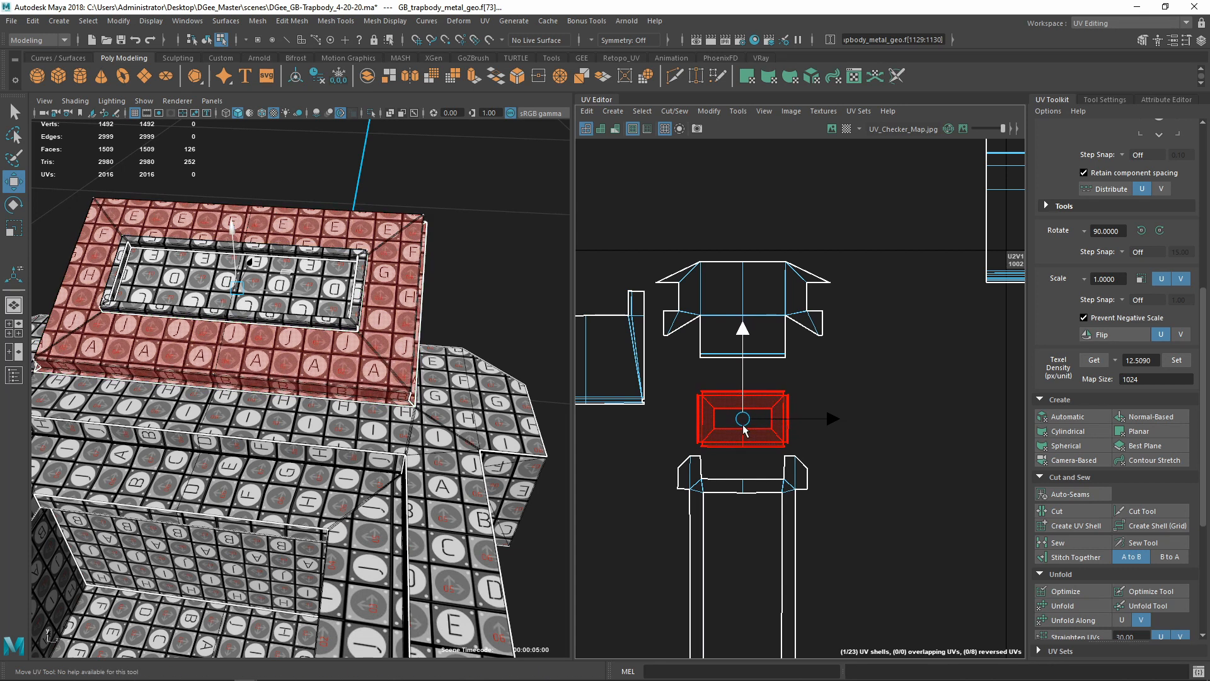
Move the UV shell of the recess's narrow rim into tile U1V1, between the overhanging block's and recess border's shells
left_click_drag(389, 384, 306, 372, "alt")
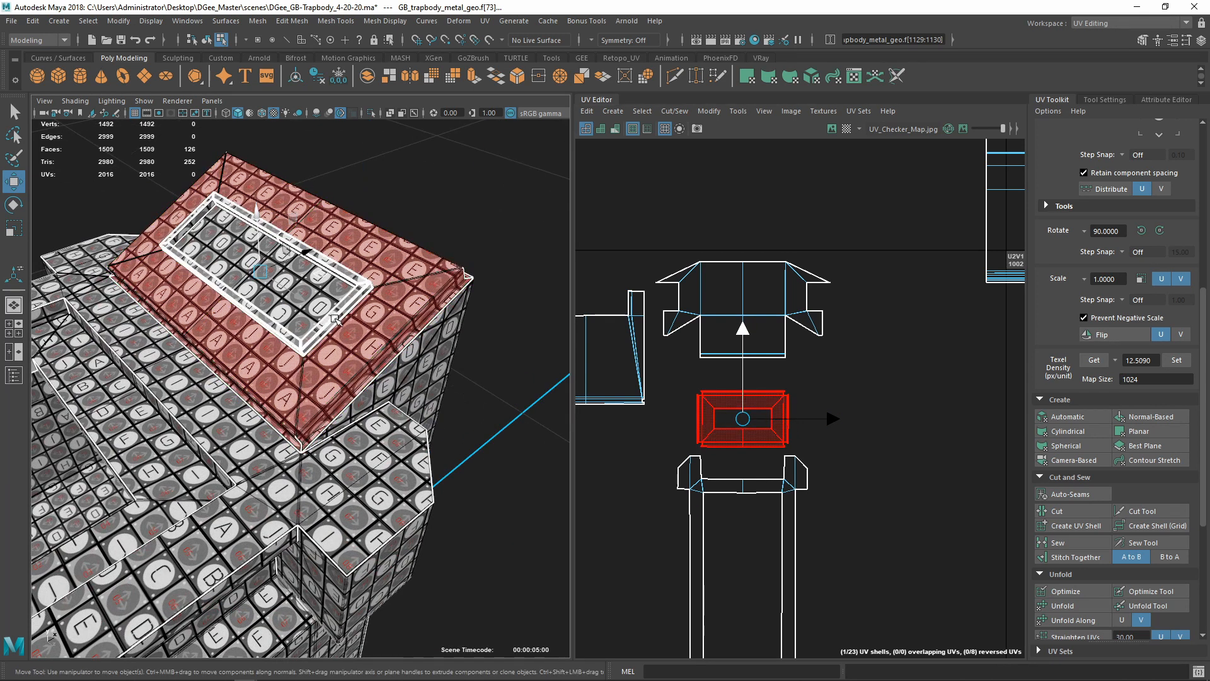
left_click(320, 334)
scroll(767, 462, "down", 5)
scroll(851, 422, "up", 4)
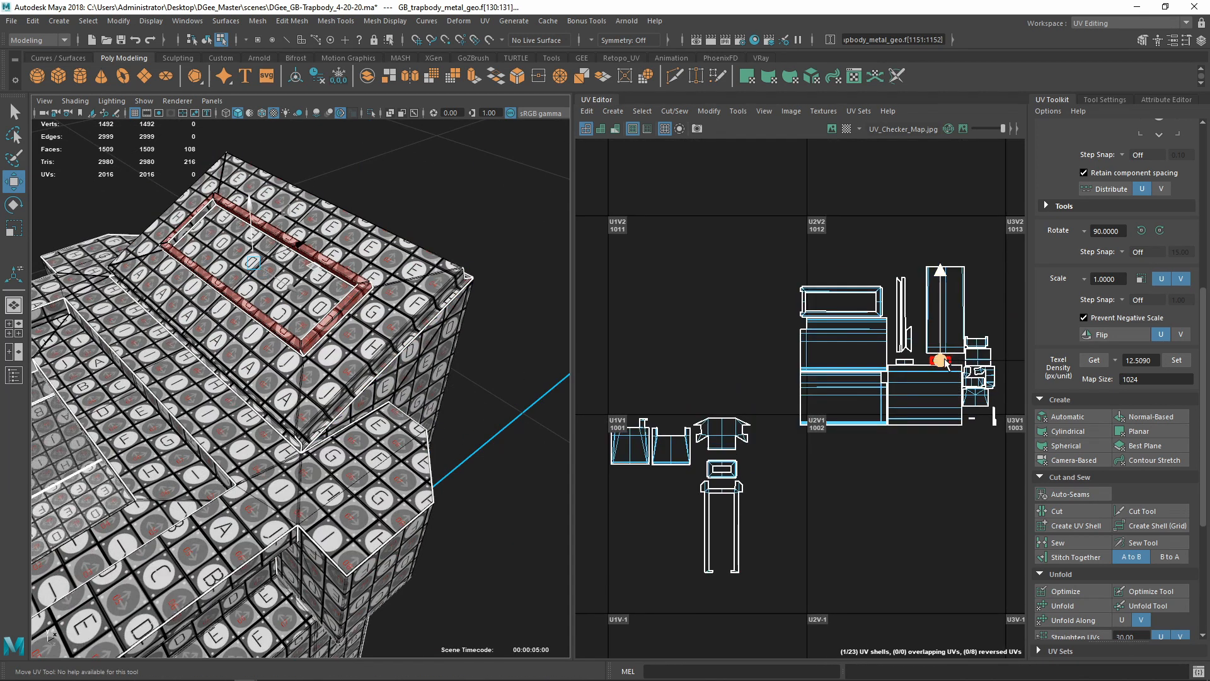
left_click_drag(943, 363, 732, 449)
scroll(735, 453, "up", 6)
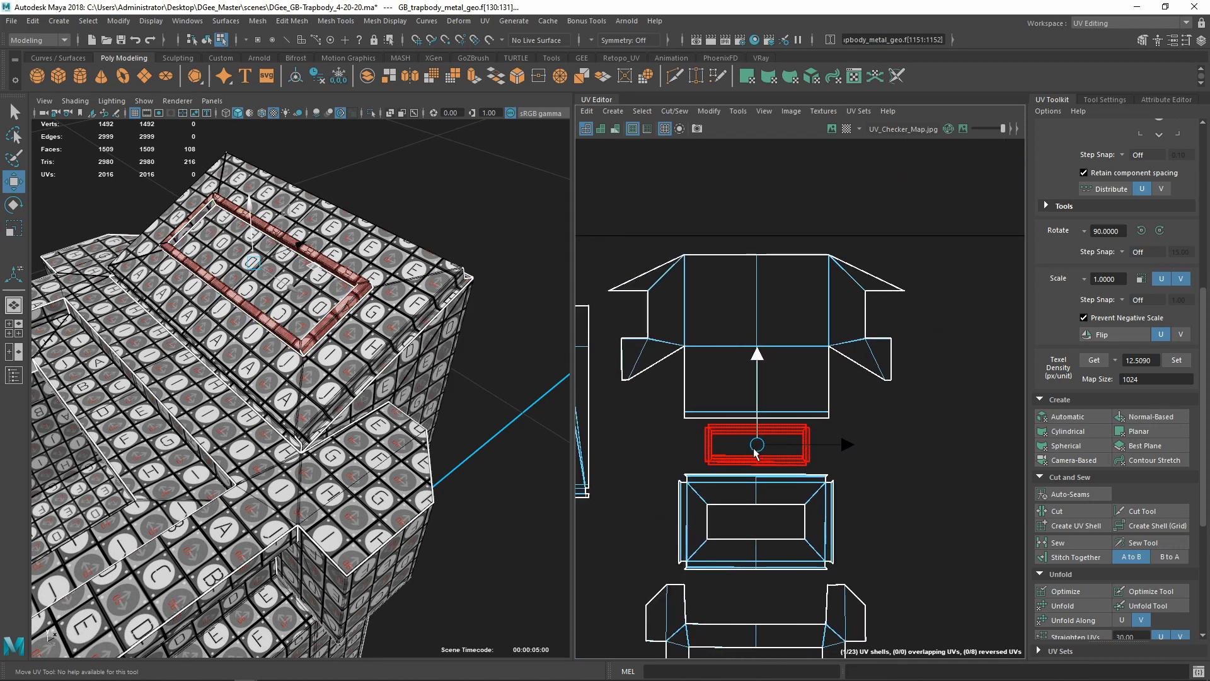
Select the recess's inner panel and move its UV shell into tile U1V1, beside the recess rim's shell
scroll(782, 448, "down", 6)
middle_click_drag(965, 424, 716, 467, "alt")
scroll(851, 457, "up", 4)
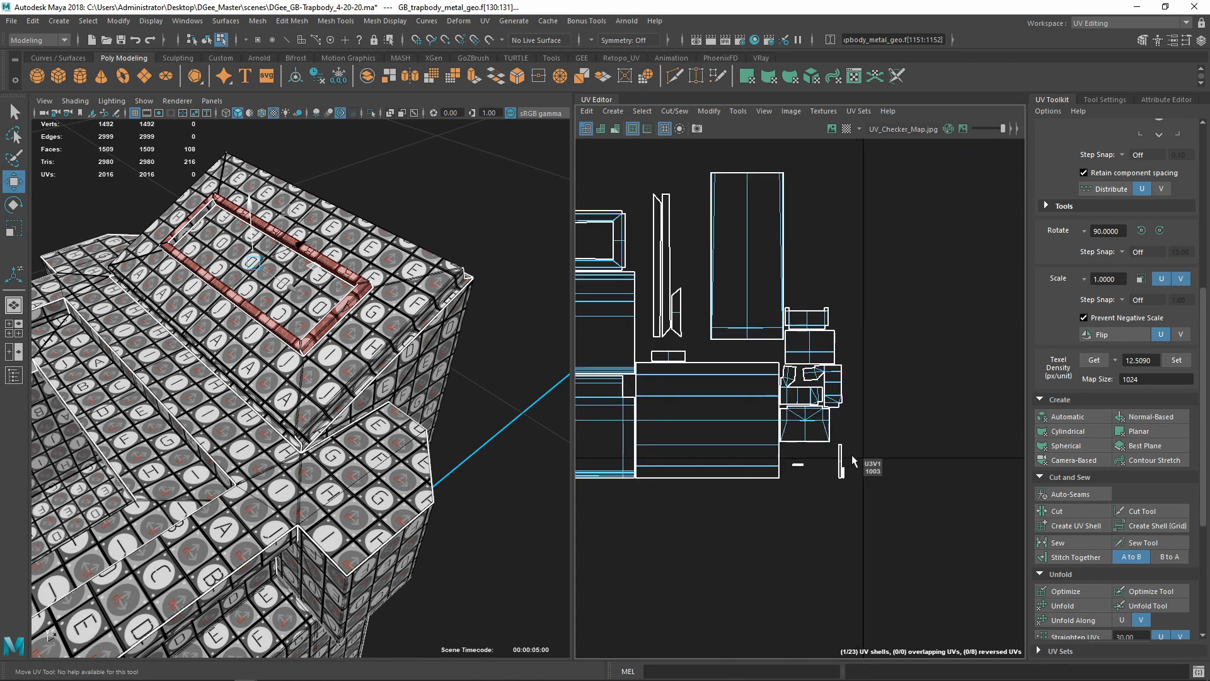
left_click_drag(295, 299, 313, 324, "alt")
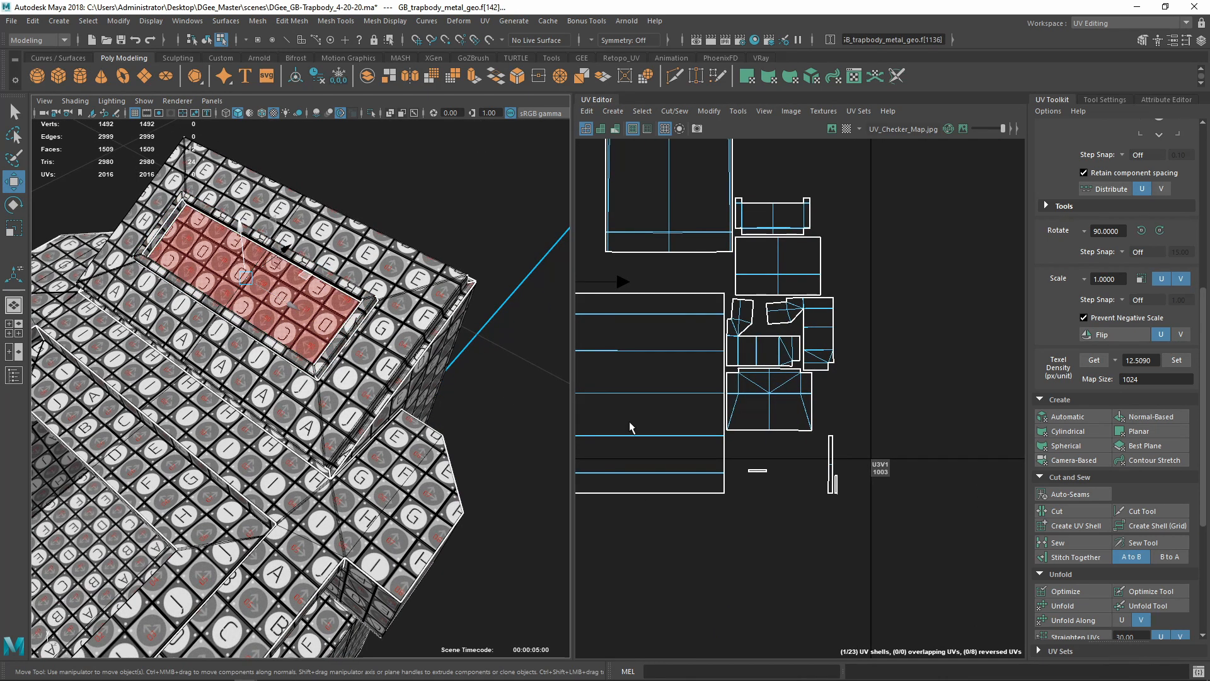
scroll(737, 421, "down", 4)
middle_click_drag(737, 421, 891, 427, "alt")
left_click_drag(775, 350, 777, 353)
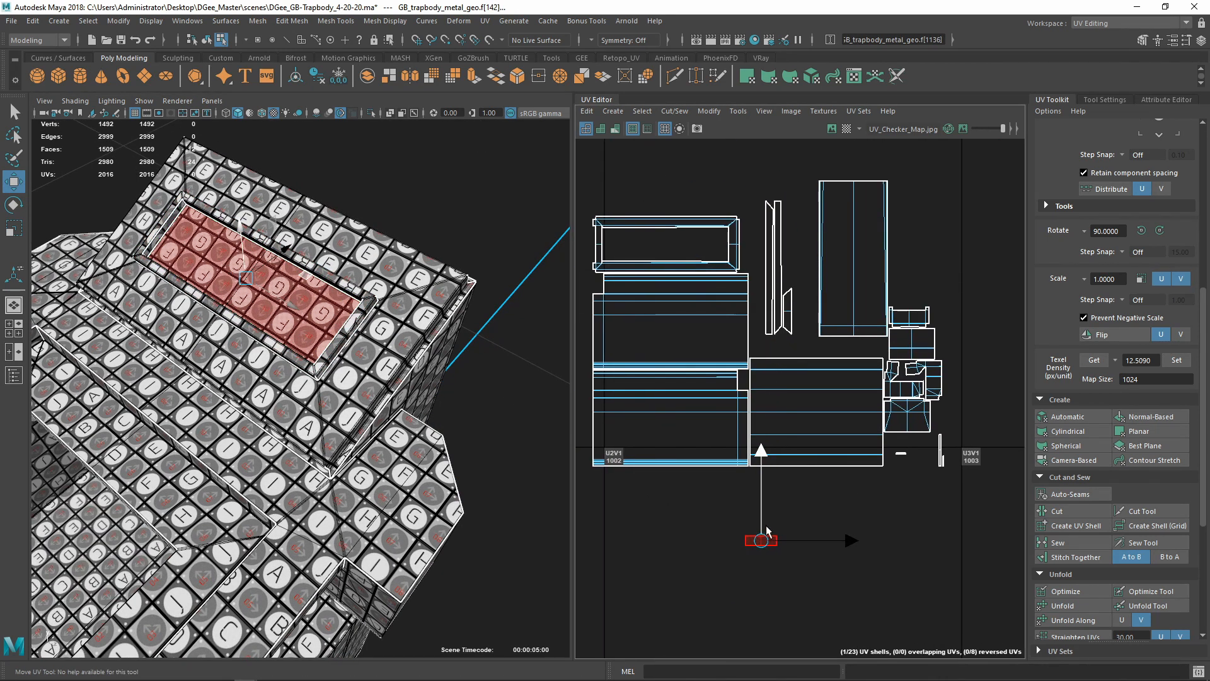
scroll(764, 540, "down", 5)
middle_click_drag(758, 554, 924, 510, "alt")
scroll(922, 505, "up", 4)
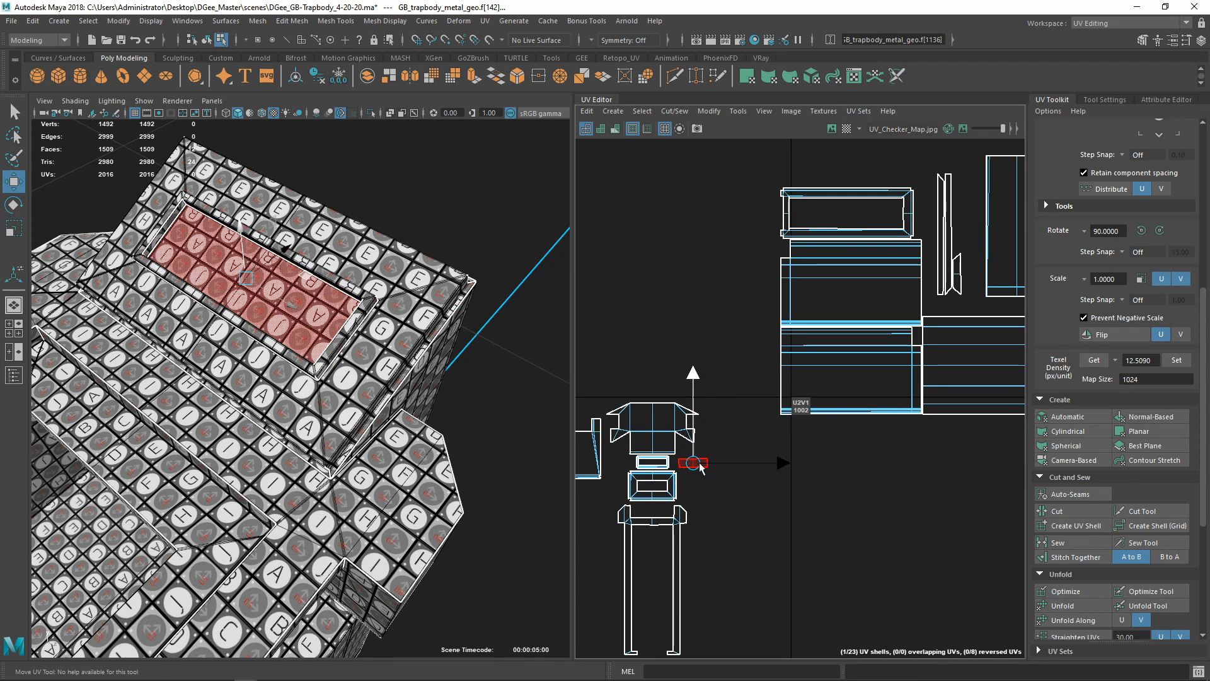
Gather the two small strip shells of the recess's short ends next to each other near the U3V1 corner and select both
scroll(702, 467, "down", 4)
middle_click_drag(841, 494, 704, 482, "alt")
scroll(707, 466, "up", 7)
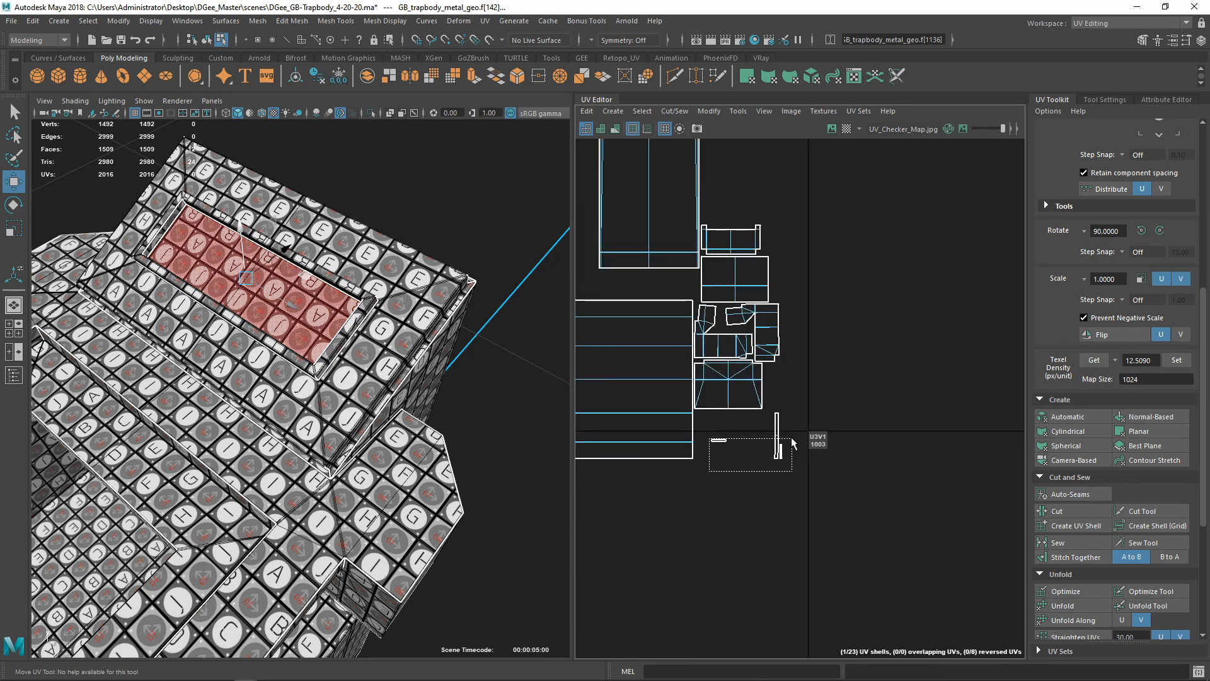
left_click_drag(793, 443, 793, 442)
left_click_drag(475, 437, 454, 400, "alt")
scroll(859, 456, "up", 4)
middle_click_drag(752, 448, 857, 467, "alt")
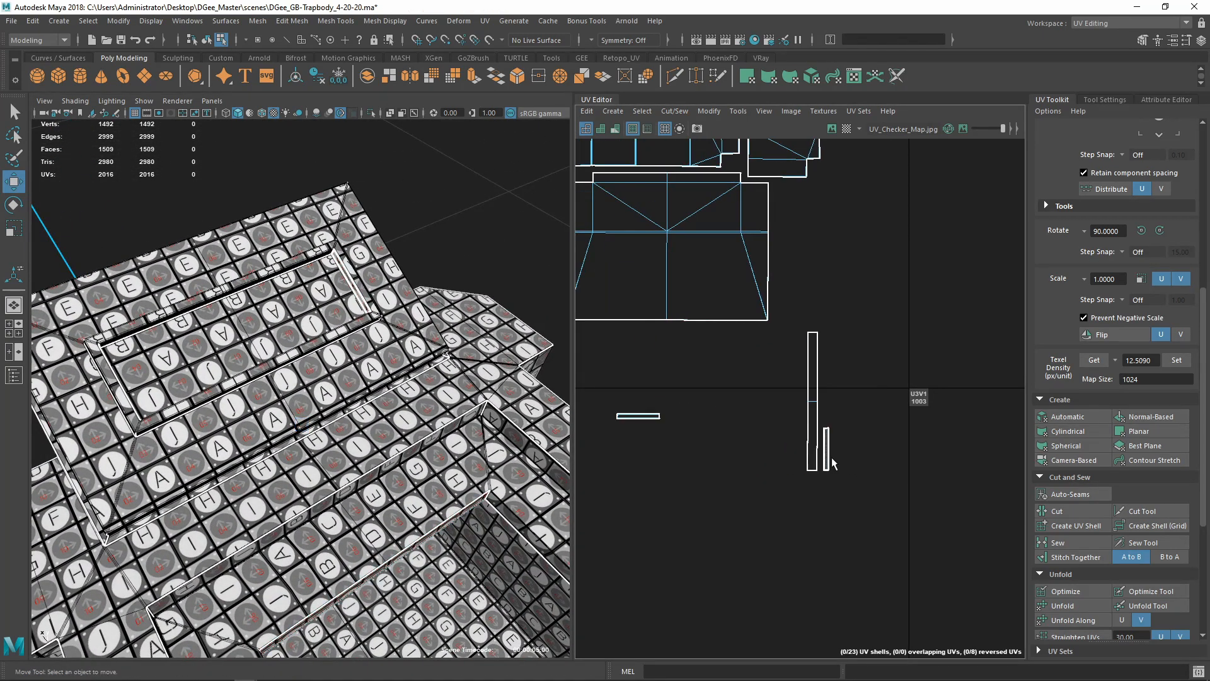
left_click(632, 417)
scroll(648, 464, "down", 6)
middle_click_drag(644, 477, 768, 462, "alt")
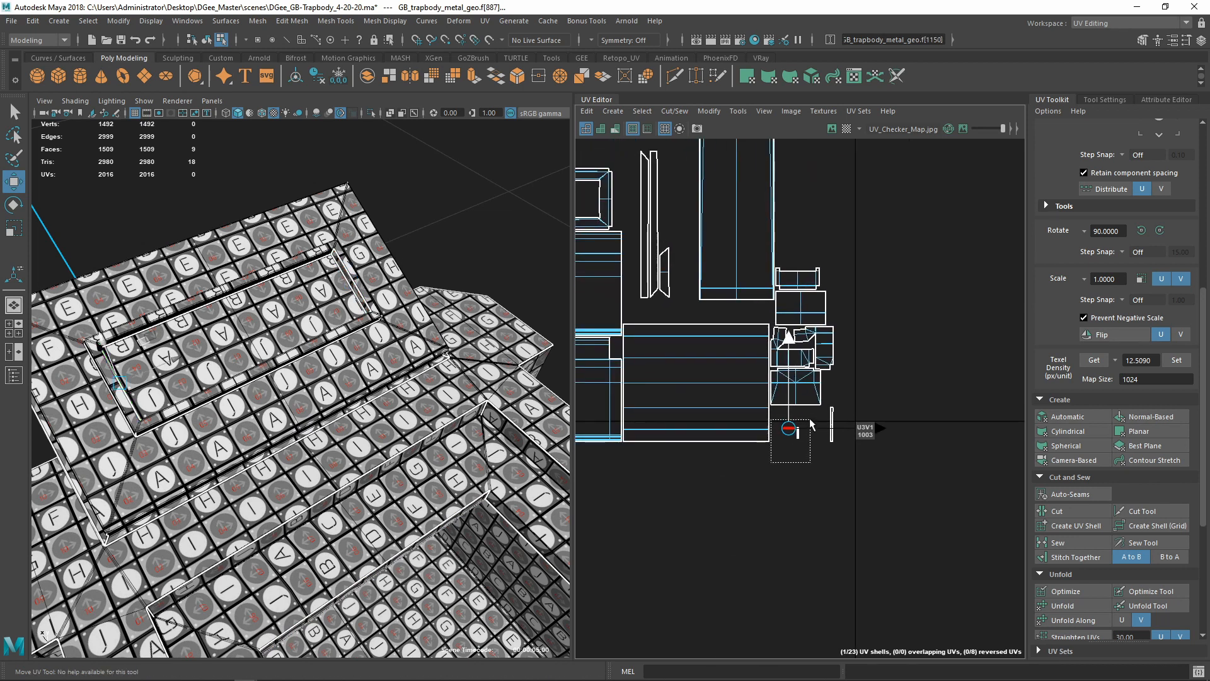
left_click_drag(811, 420, 811, 421)
Move the two recess end strips' UV shells into tile U1V1, just below the recess panel's shell
scroll(778, 474, "down", 6)
middle_click_drag(774, 479, 913, 440, "alt")
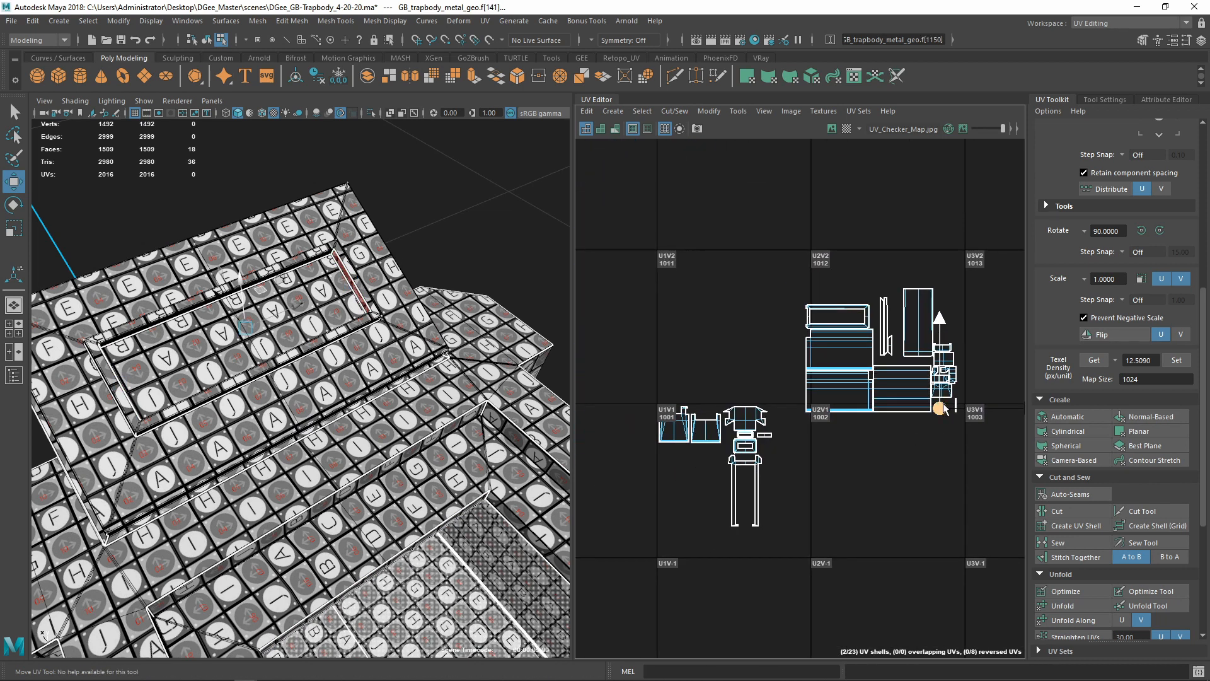
left_click(759, 443)
scroll(769, 445, "up", 9)
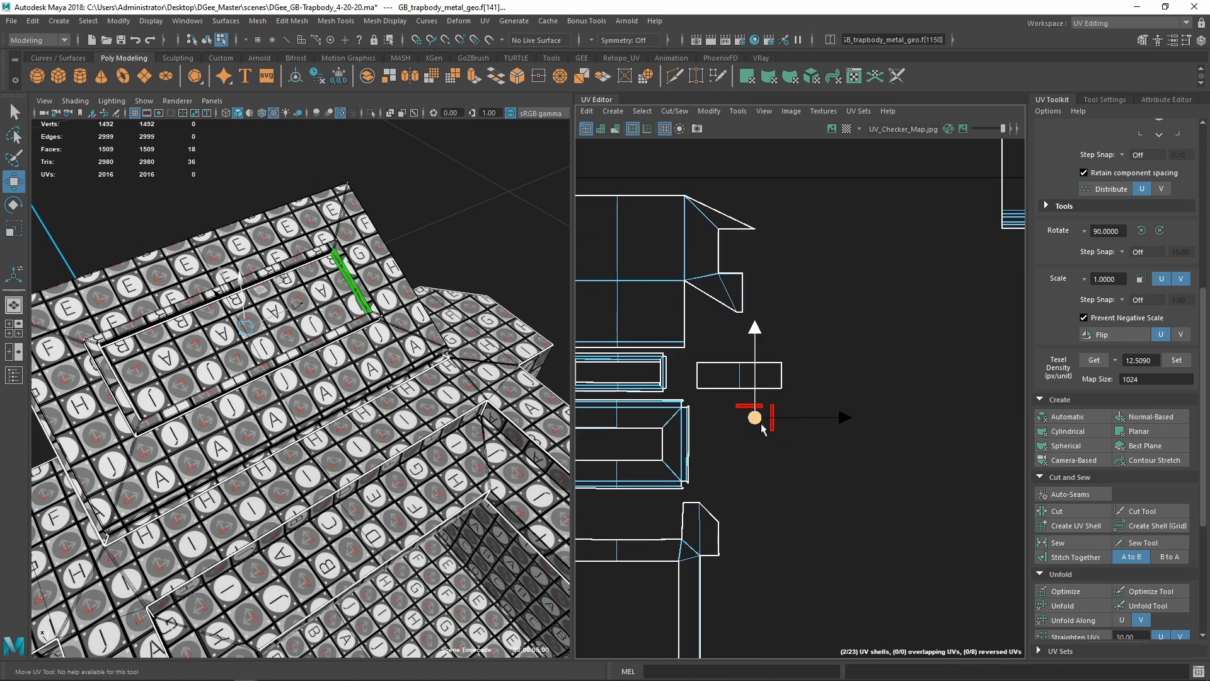
Rotate the horizontal strip shell upright by 90 degrees and line both end strips up side by side next to the recess rim's shell
middle_click_drag(758, 419, 788, 471, "alt")
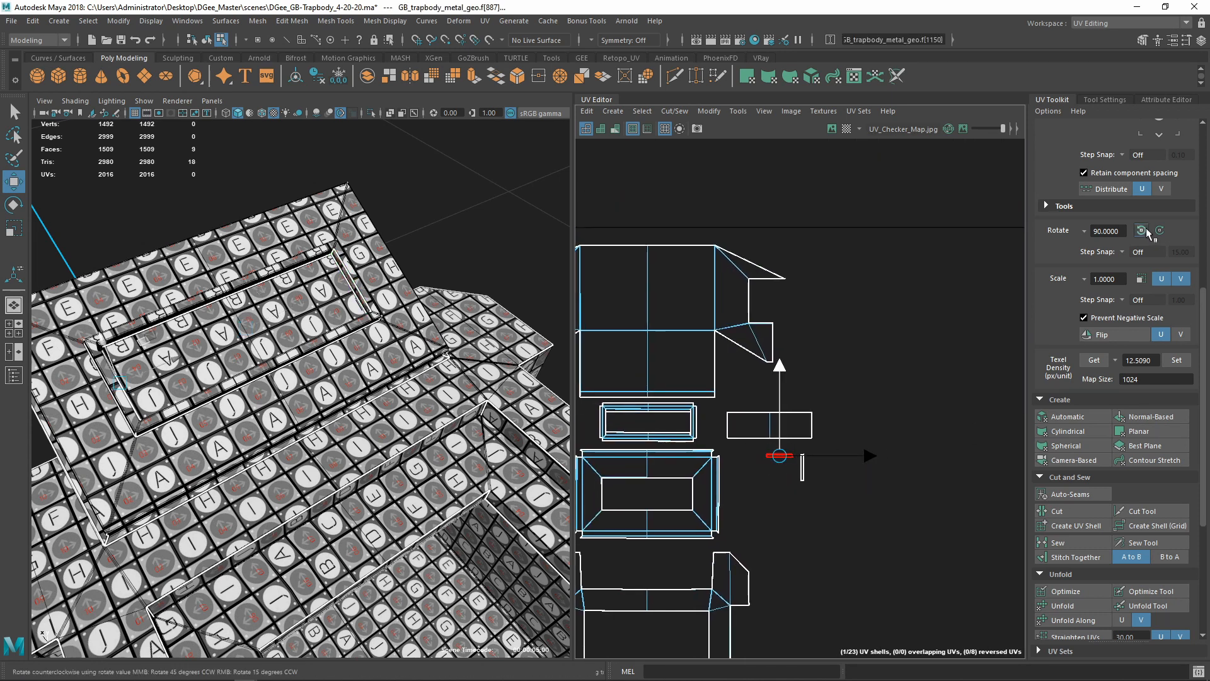
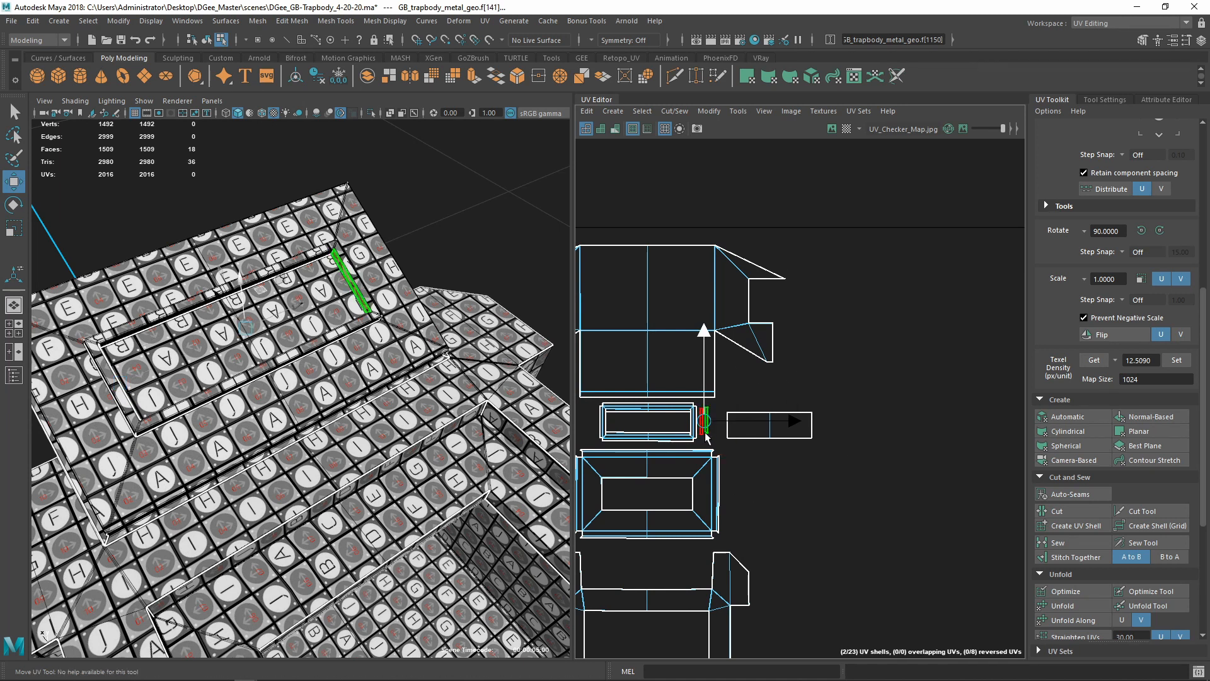
scroll(706, 437, "up", 6)
middle_click_drag(734, 426, 794, 452, "alt")
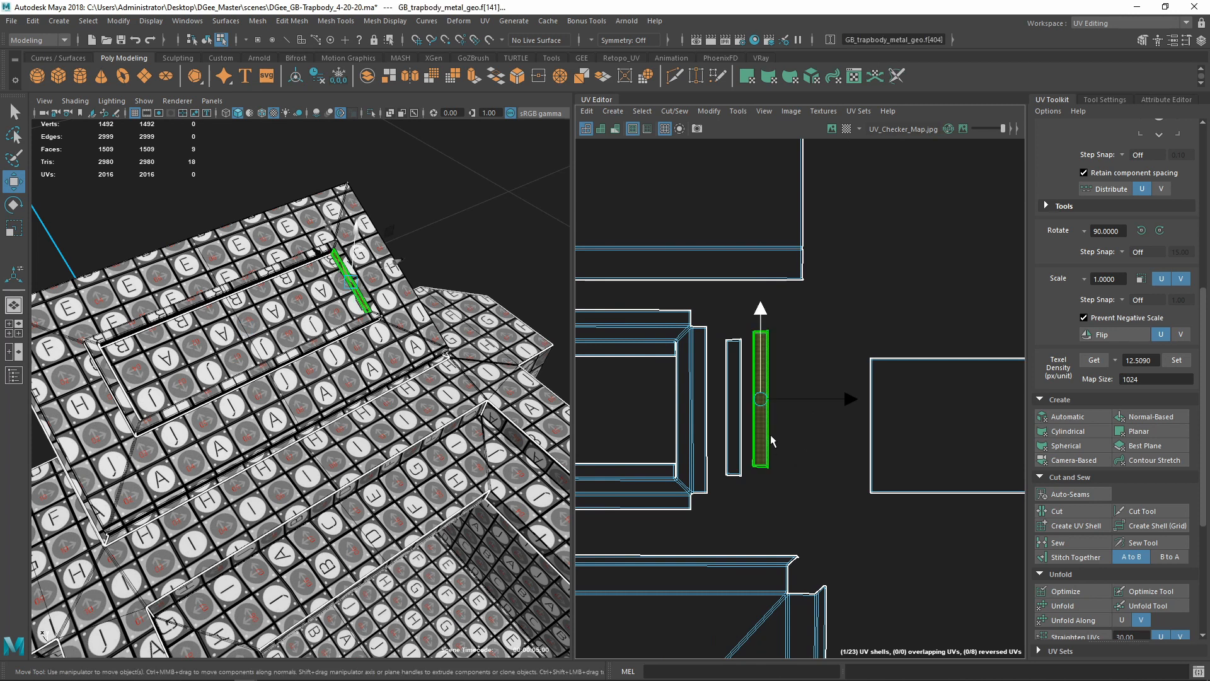
left_click(769, 413)
left_click(734, 416)
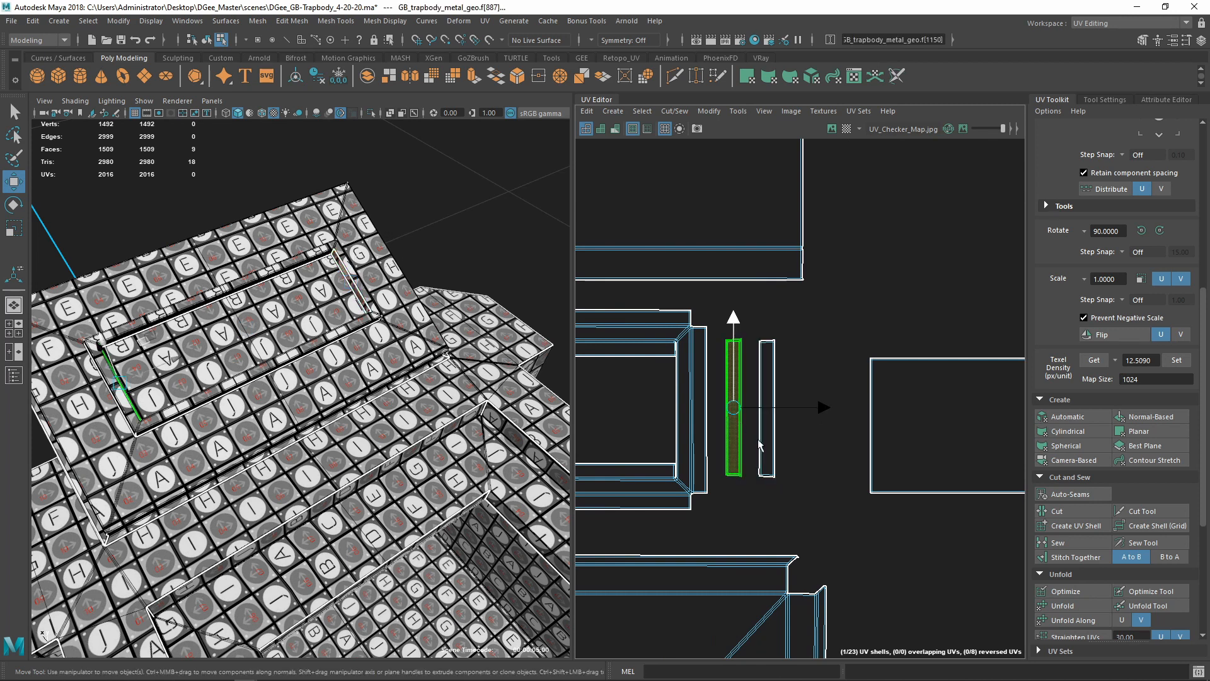
middle_click_drag(734, 416, 844, 403, "alt")
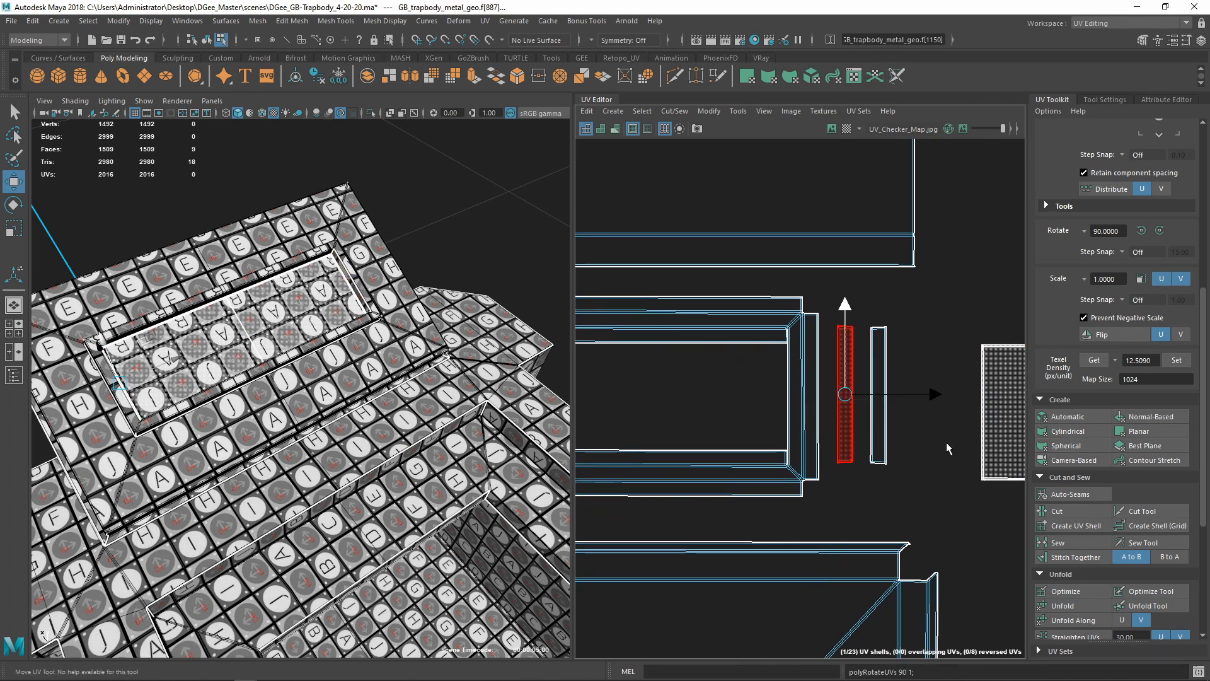
Place the two end strips' UV shells on opposite sides of the recess rim's shell, matching their ends on the model
scroll(947, 441, "down", 4)
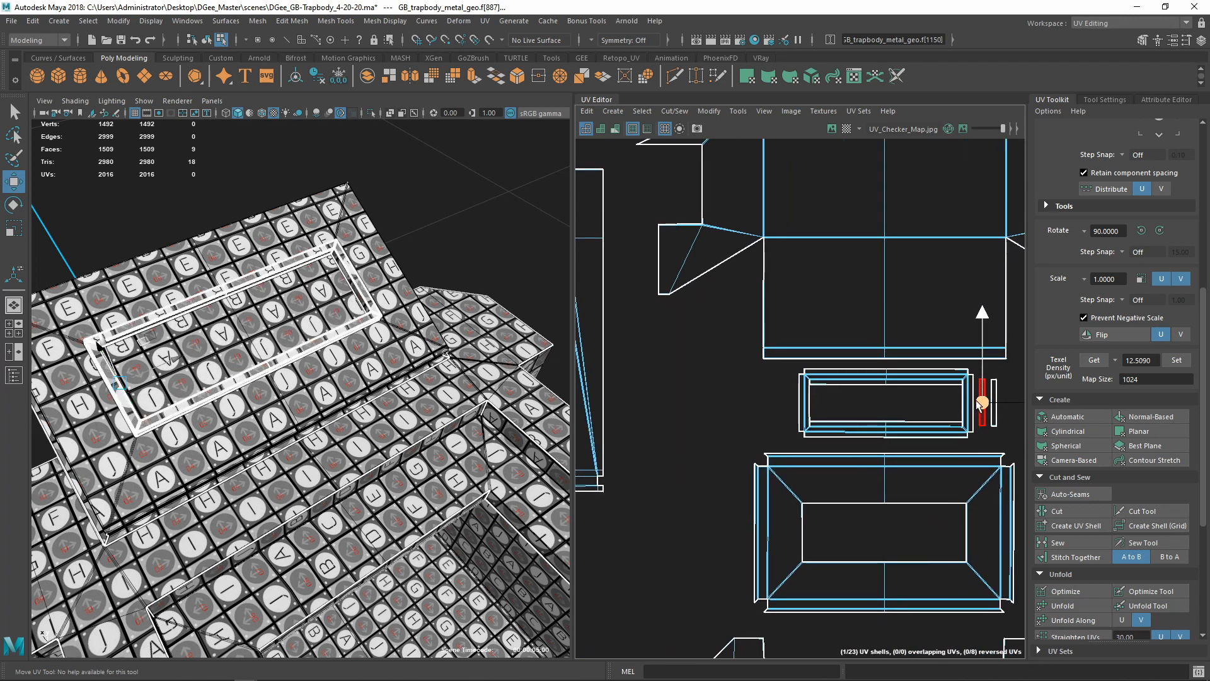
left_click_drag(982, 402, 778, 403)
scroll(794, 404, "down", 5)
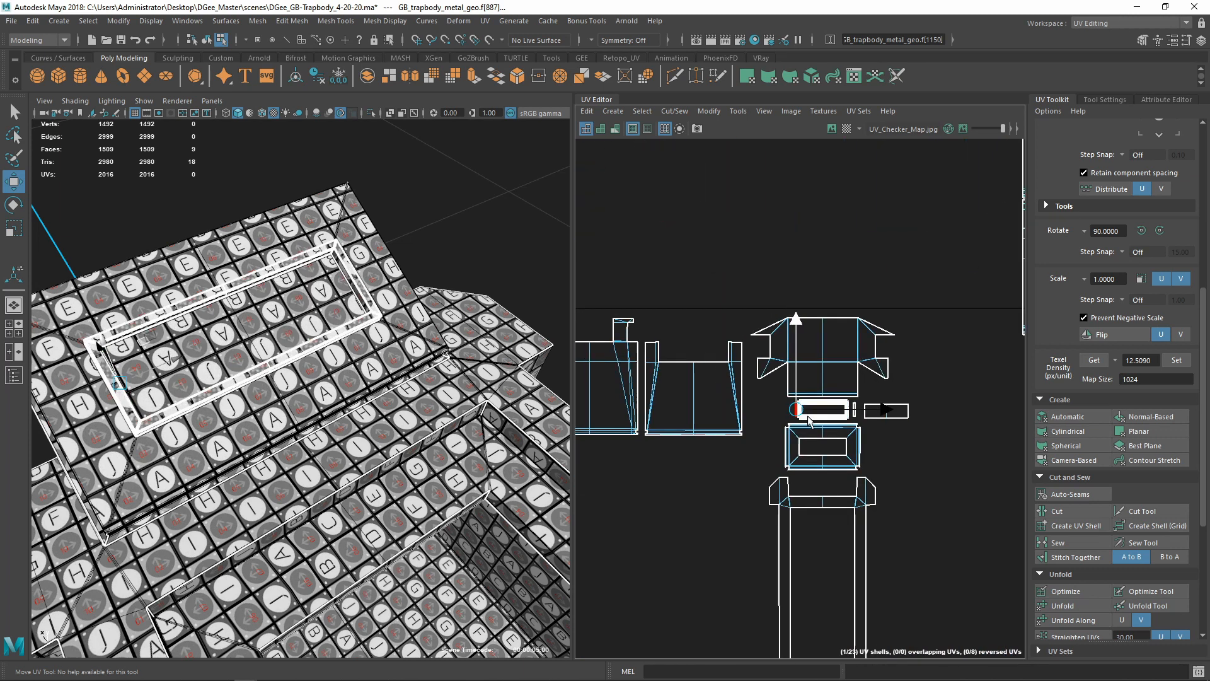
middle_click_drag(878, 445, 749, 427, "alt")
scroll(713, 389, "up", 5)
left_click(716, 391)
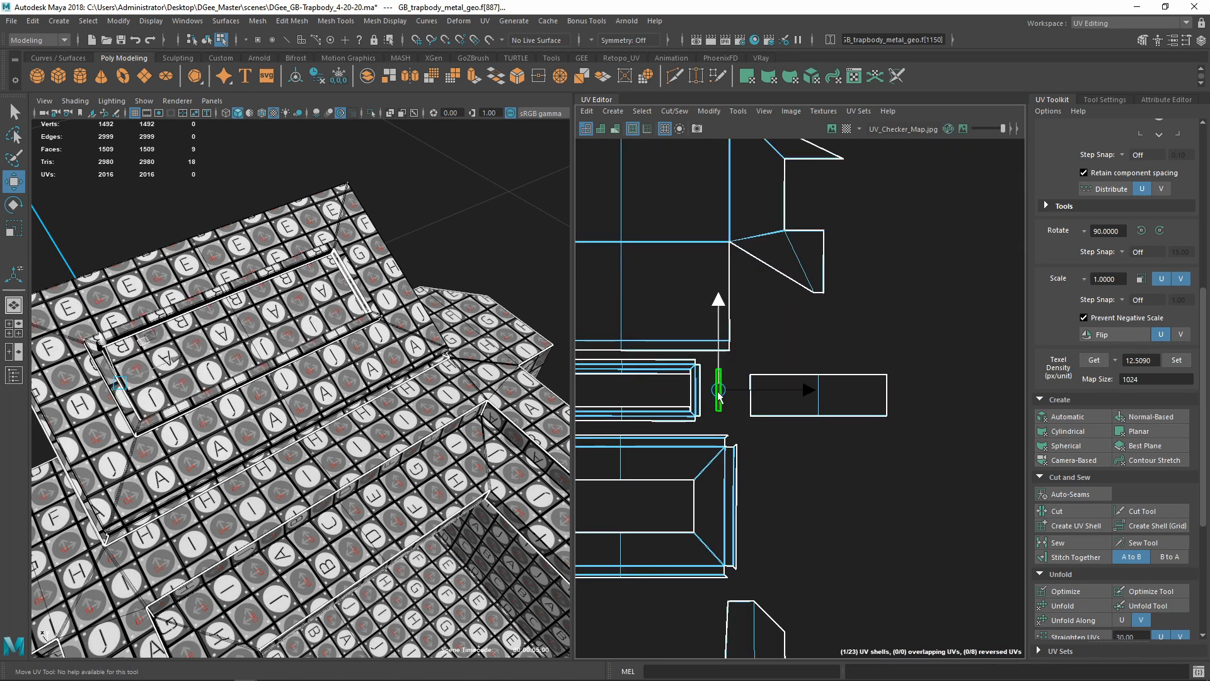
left_click(751, 425)
scroll(830, 464, "down", 8)
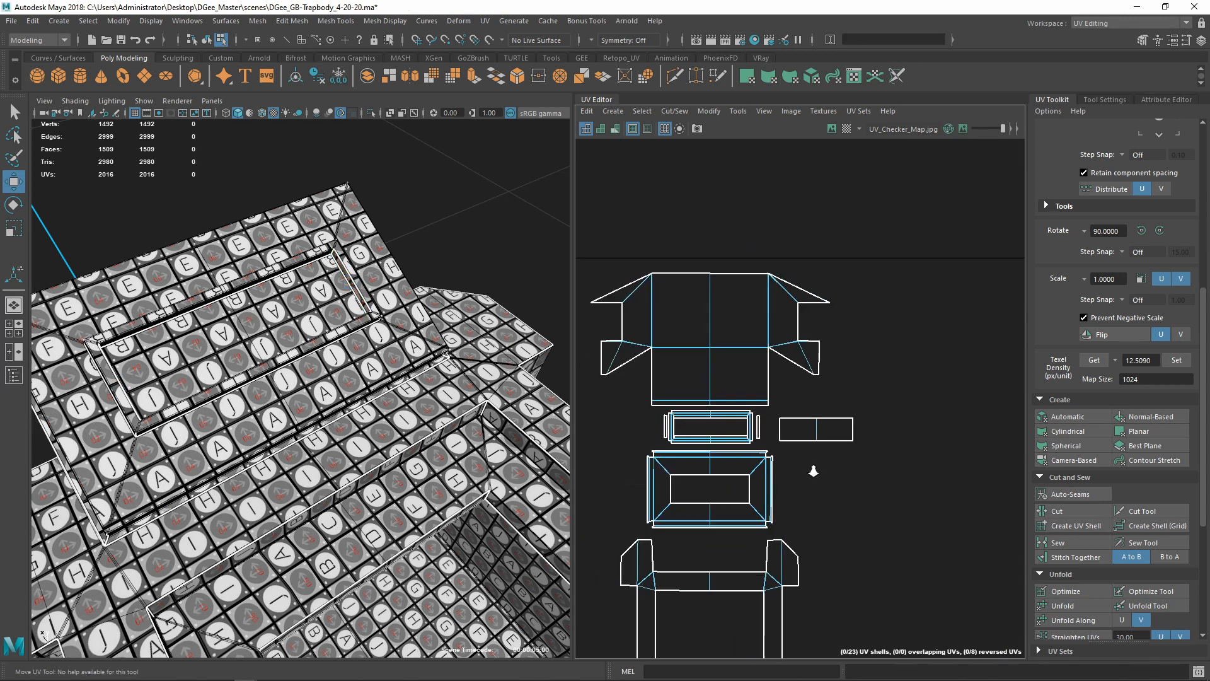
Move the left end strip's UV shell slightly away from the recess rim's shell and clear the selection
scroll(837, 414, "up", 6)
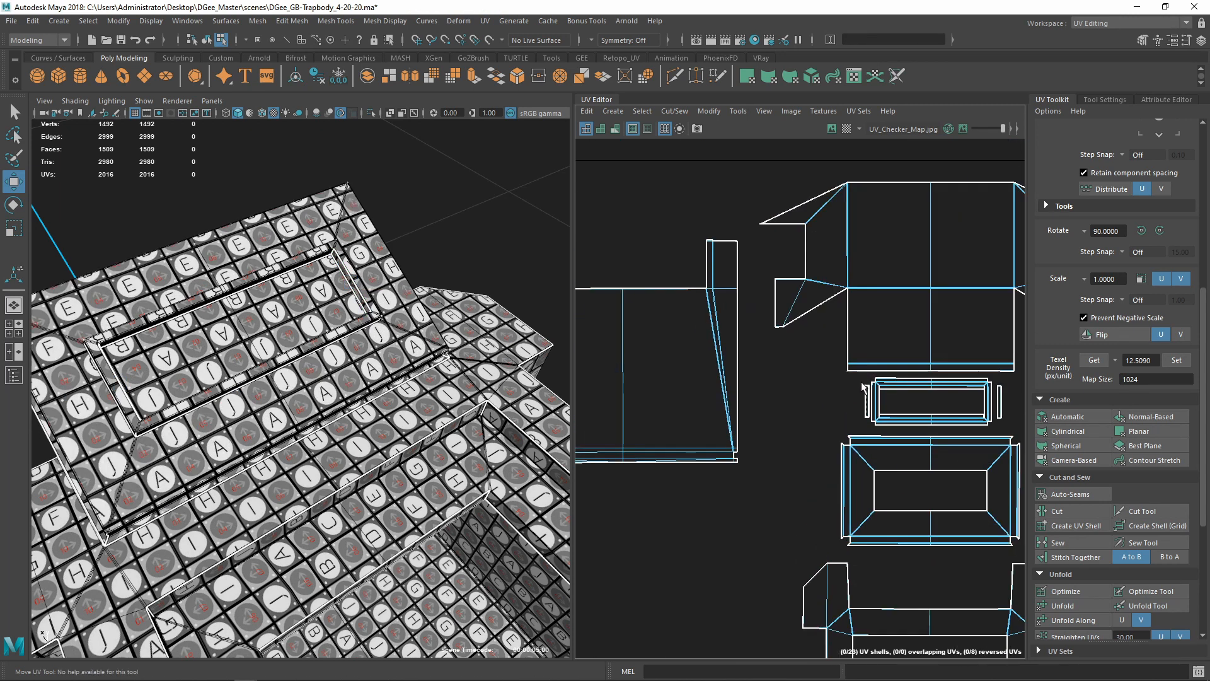
left_click(862, 409)
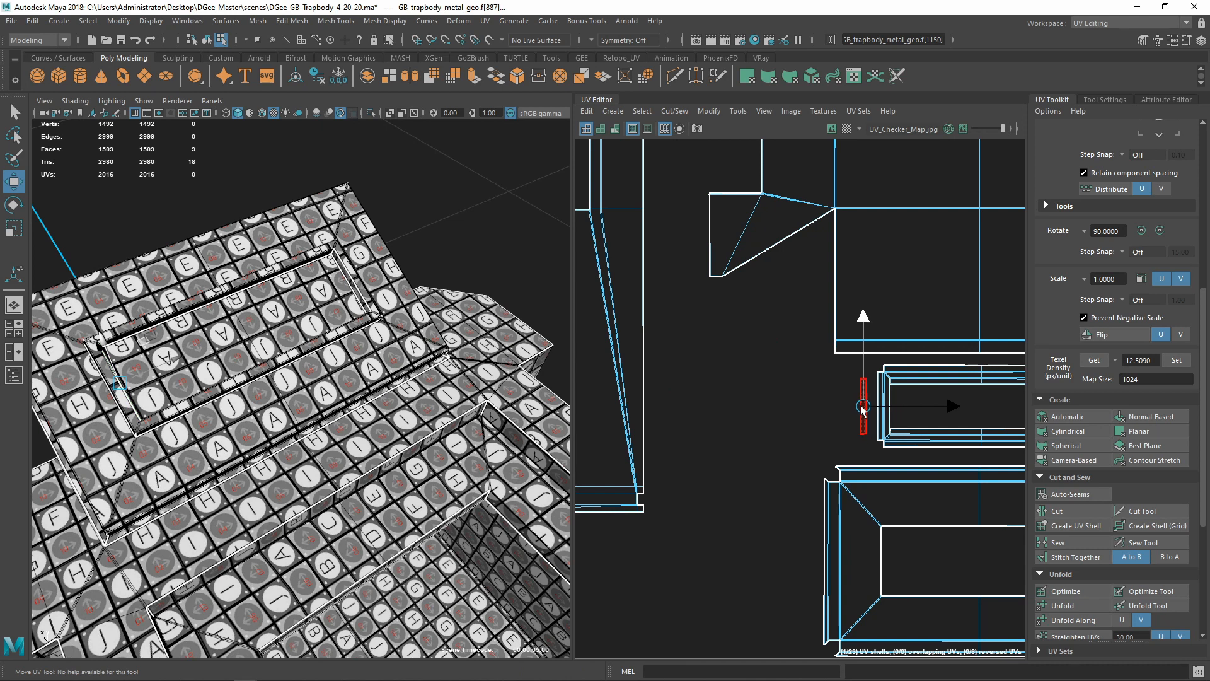
left_click(750, 426)
scroll(750, 426, "down", 8)
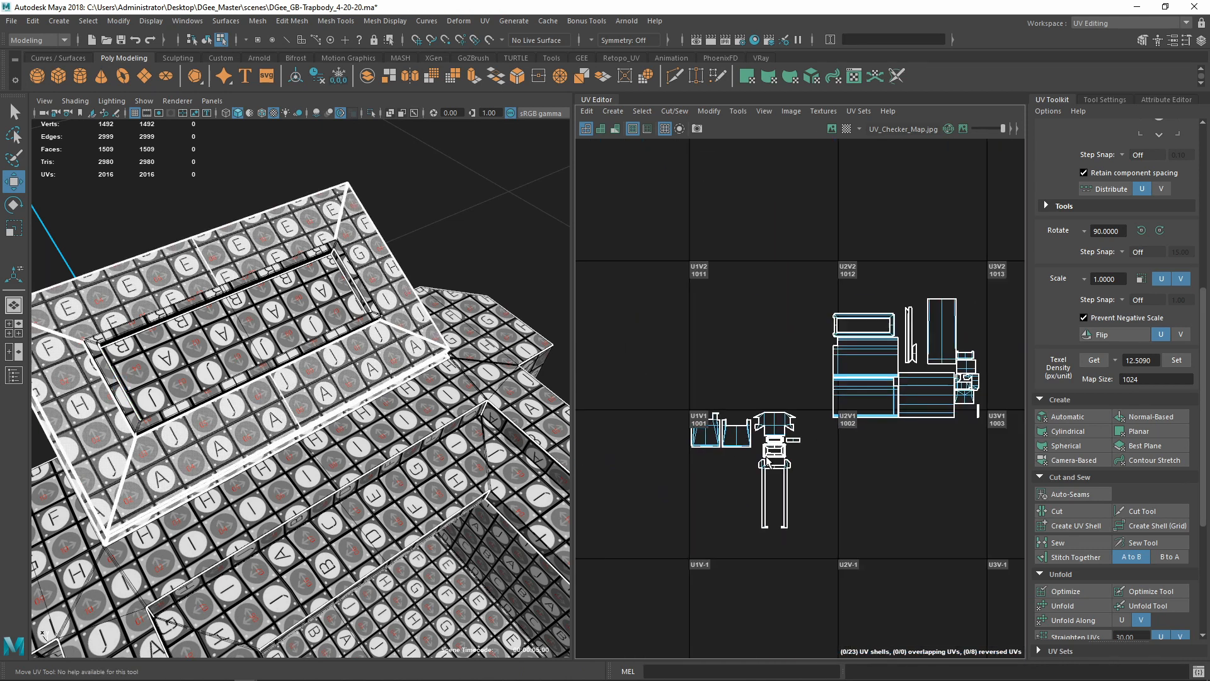
Select the central column of UV shells in tile U1V1, check their matching parts on the model, and clear the selection
scroll(382, 476, "down", 8)
left_click_drag(382, 476, 239, 464, "alt")
left_click_drag(813, 340, 834, 501)
scroll(356, 477, "up", 5)
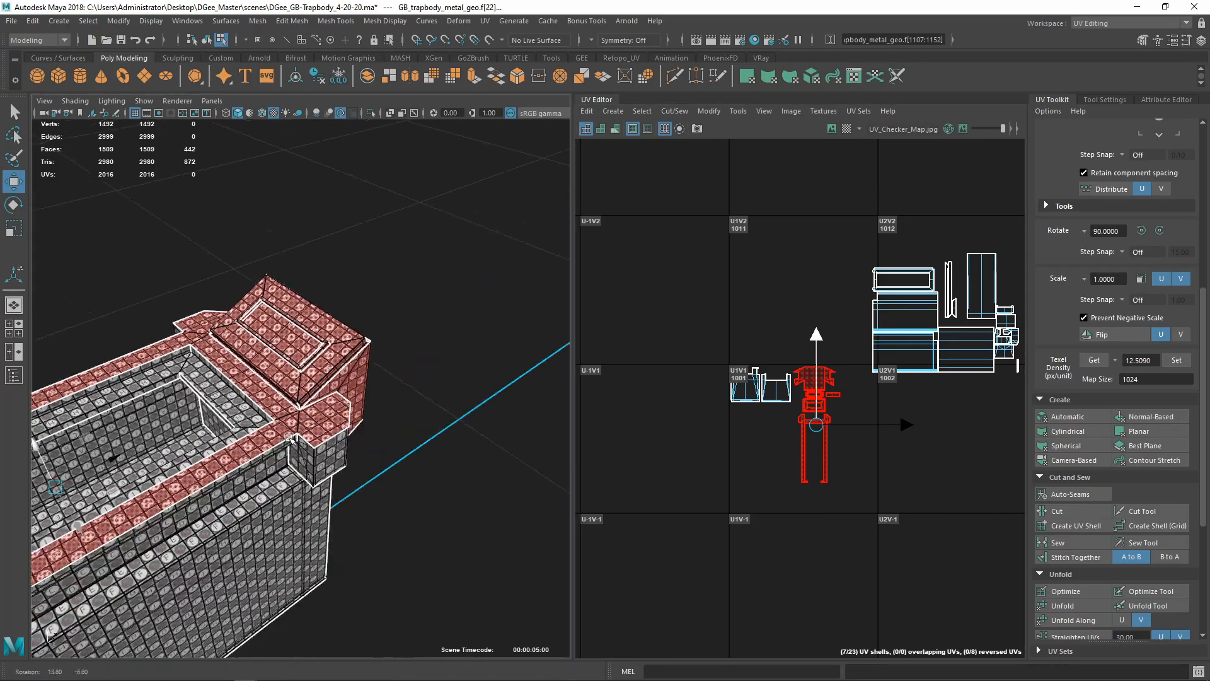
left_click_drag(356, 477, 384, 498, "alt")
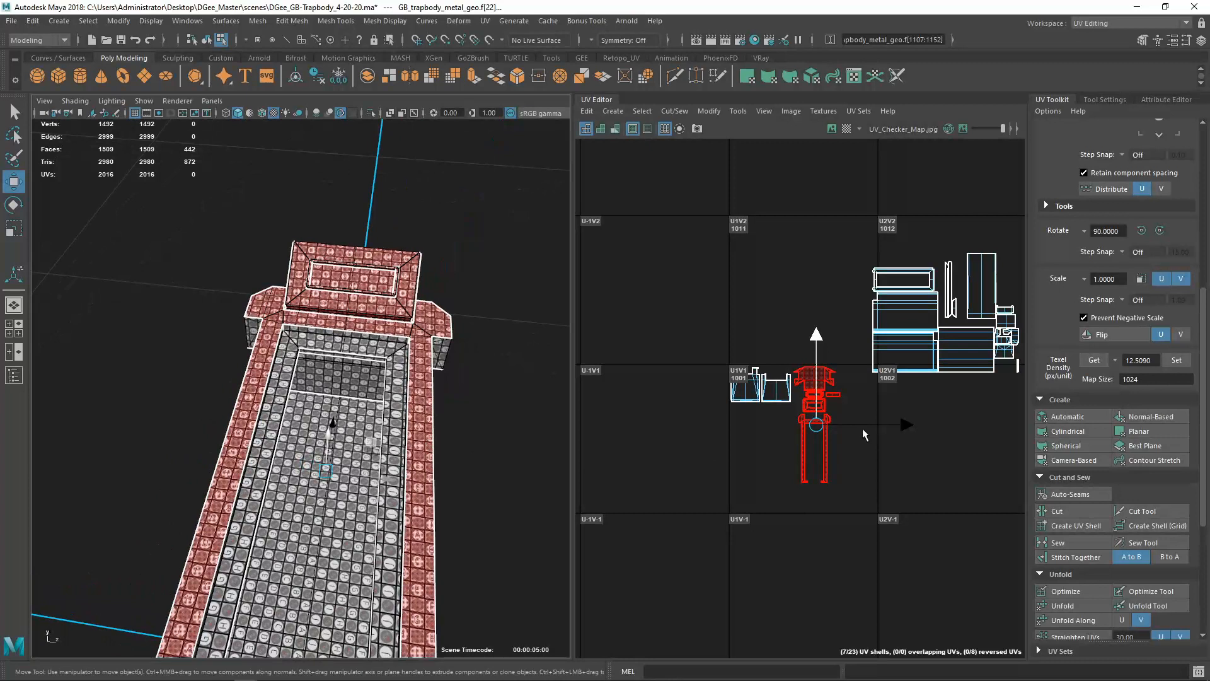
left_click(905, 445)
Rotate the long opening's rim UV shell by 90 degrees twice and move it into tile U1V1, below the two side panel shells
left_click_drag(479, 453, 455, 421, "alt")
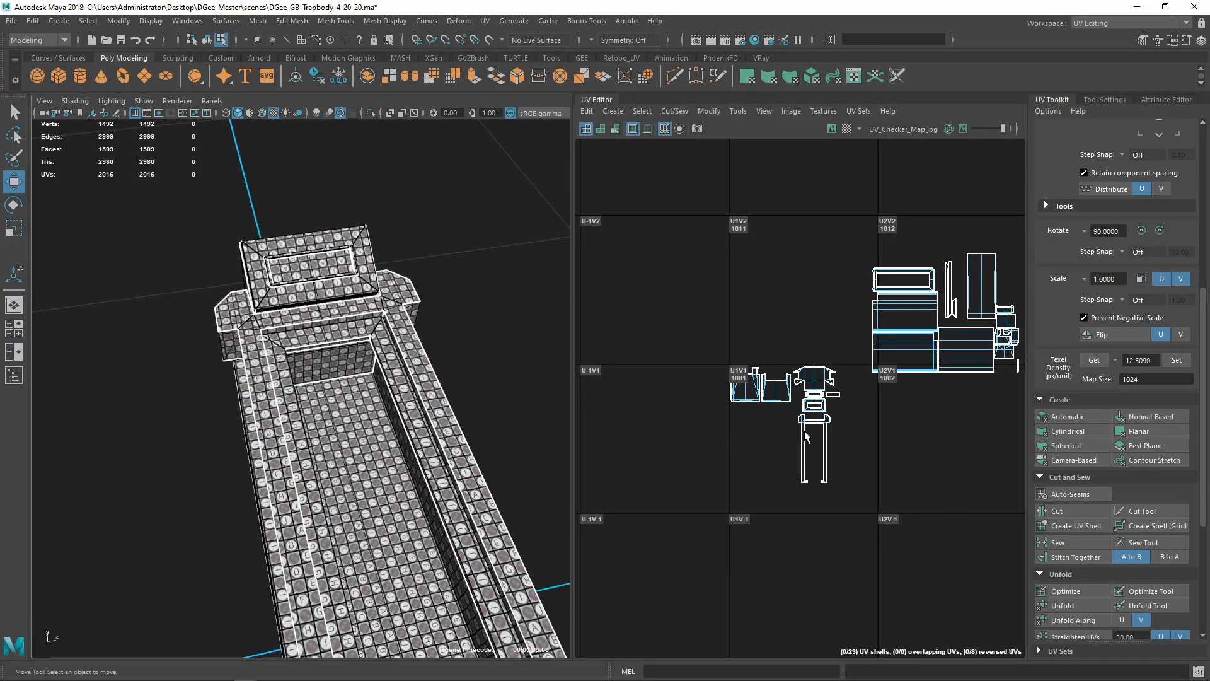
scroll(928, 344, "up", 3)
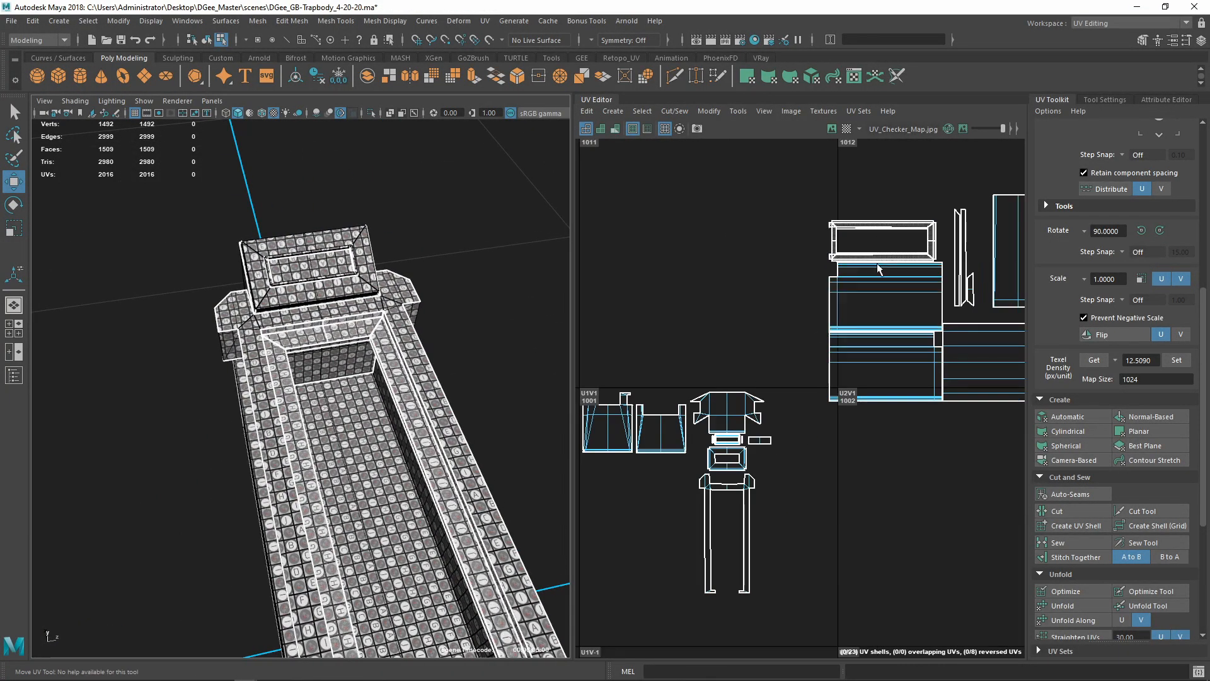
left_click(903, 229)
scroll(379, 457, "up", 6)
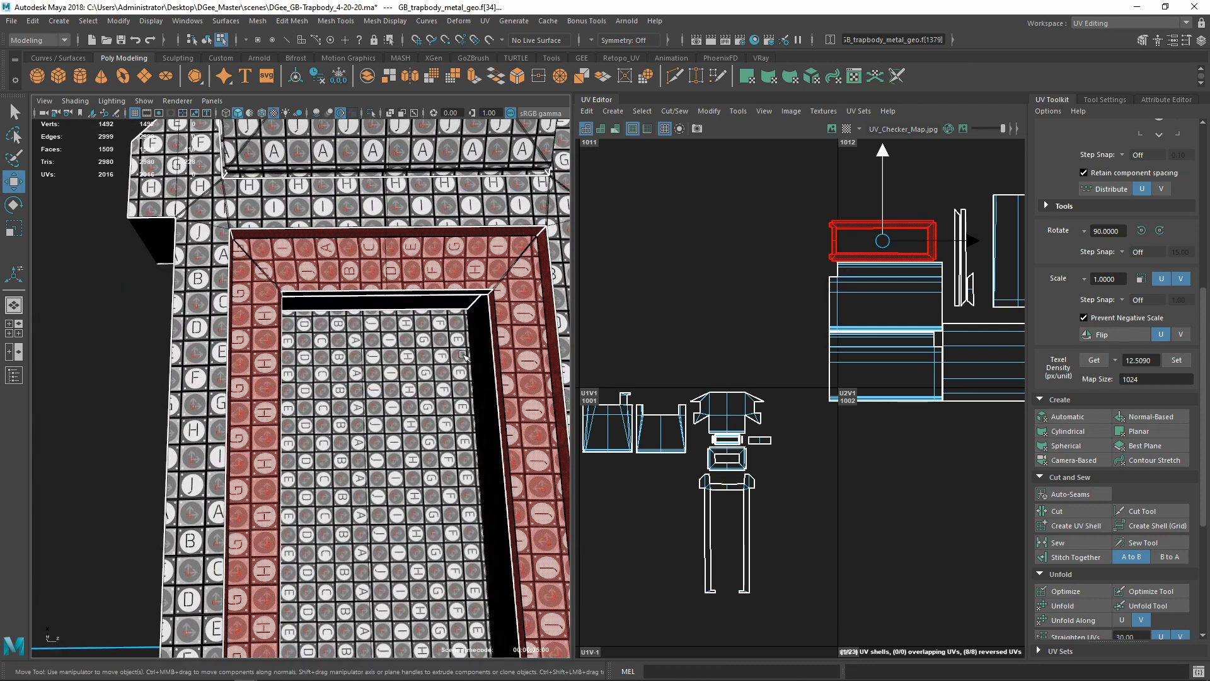
left_click(1159, 231)
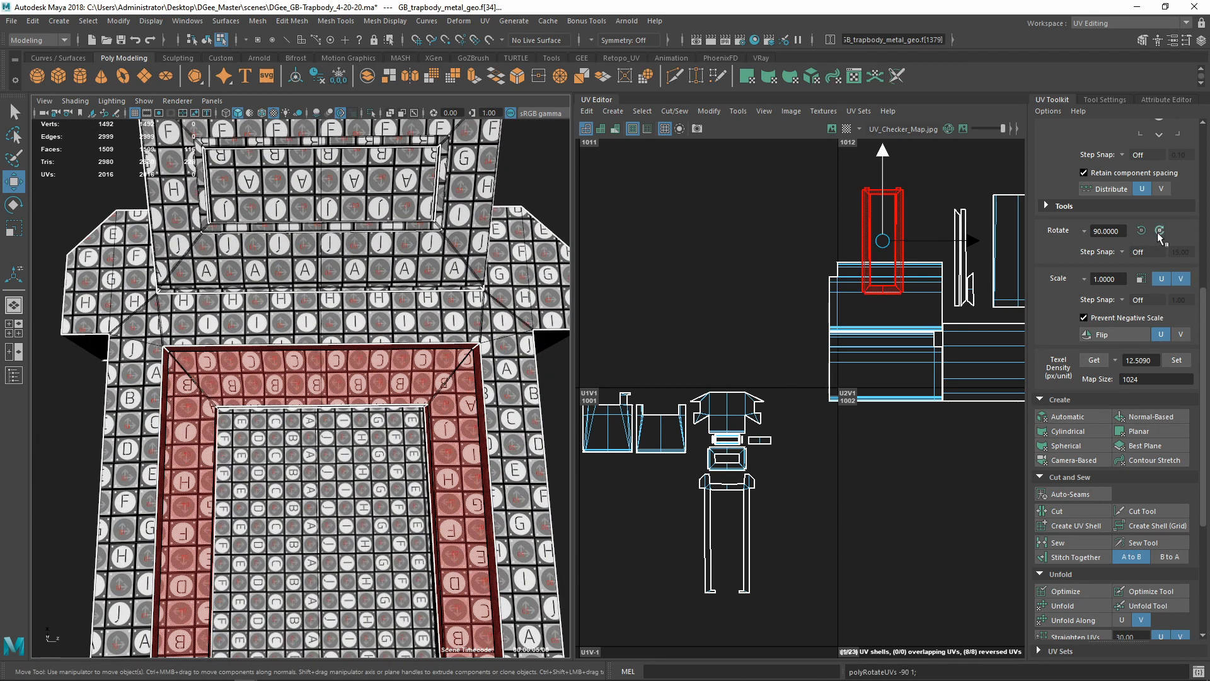
left_click(1159, 230)
middle_click_drag(725, 344, 804, 375, "alt")
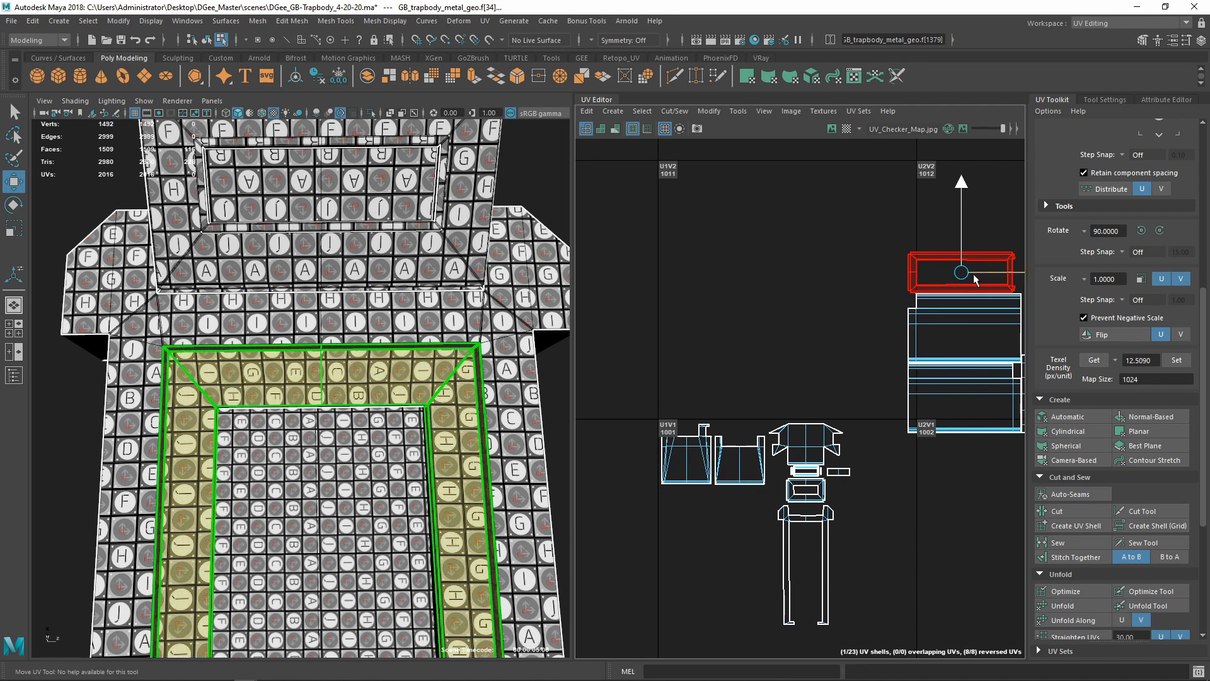
left_click_drag(961, 272, 706, 514)
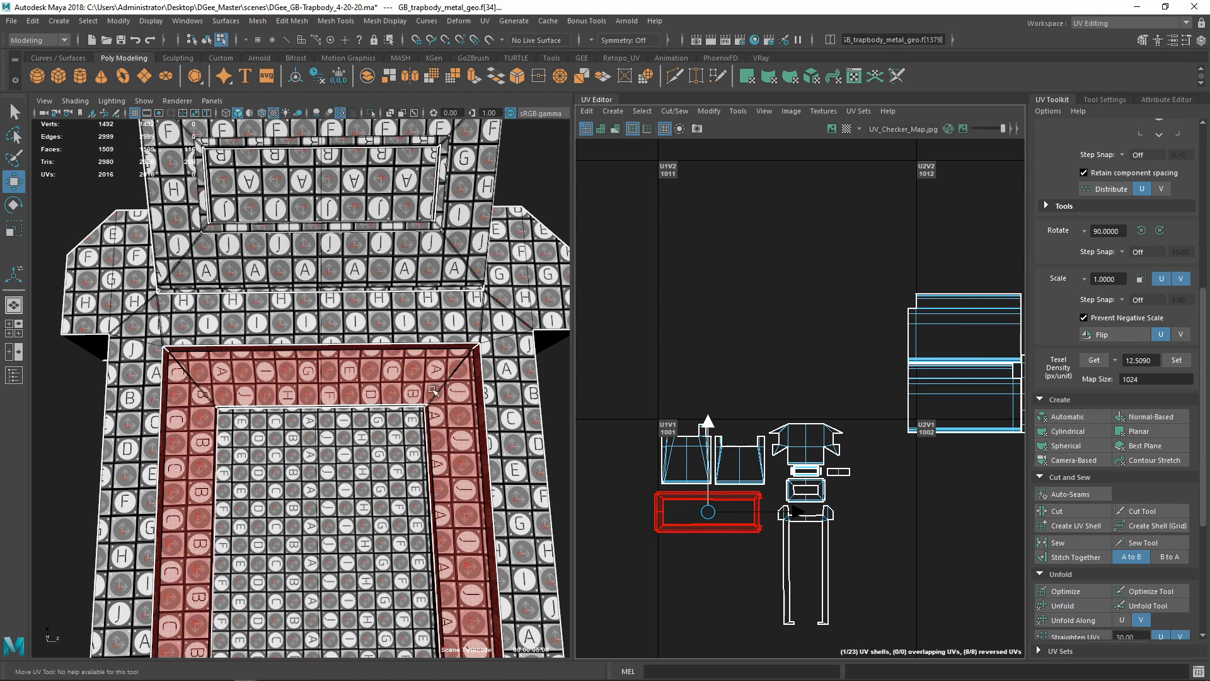
Unfold and optimize the opening rim's UV shell to clear the overlapping UVs at its inner corner
scroll(433, 391, "up", 6)
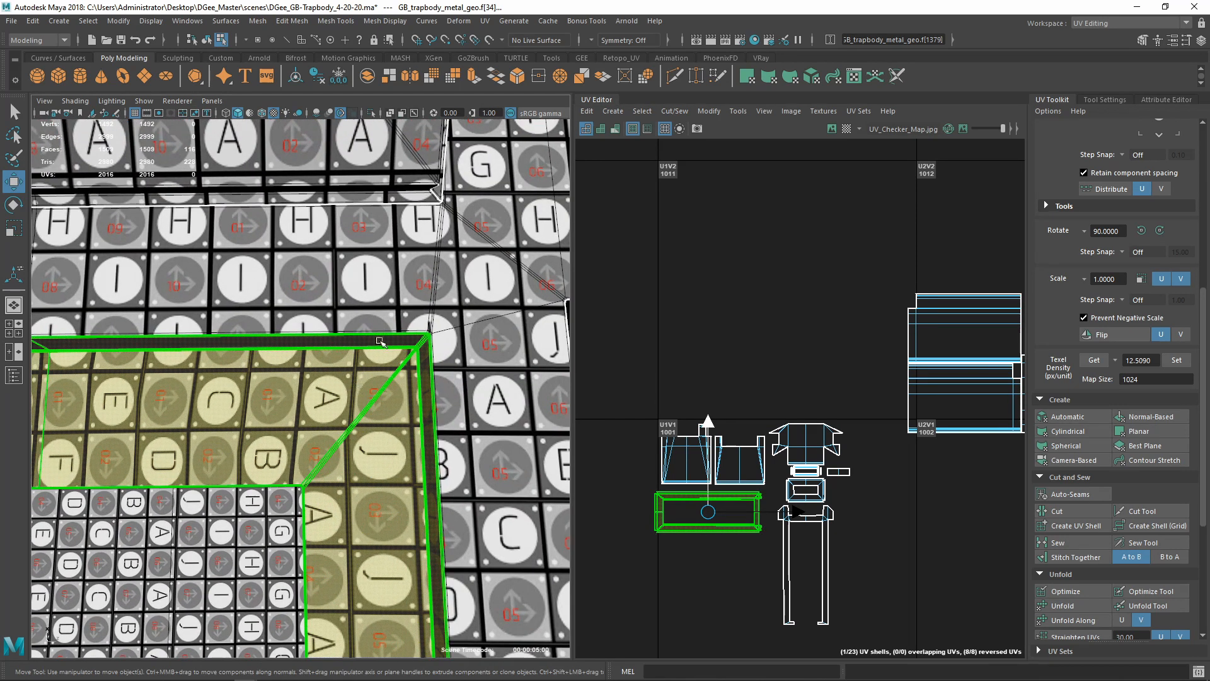
scroll(710, 424, "up", 6)
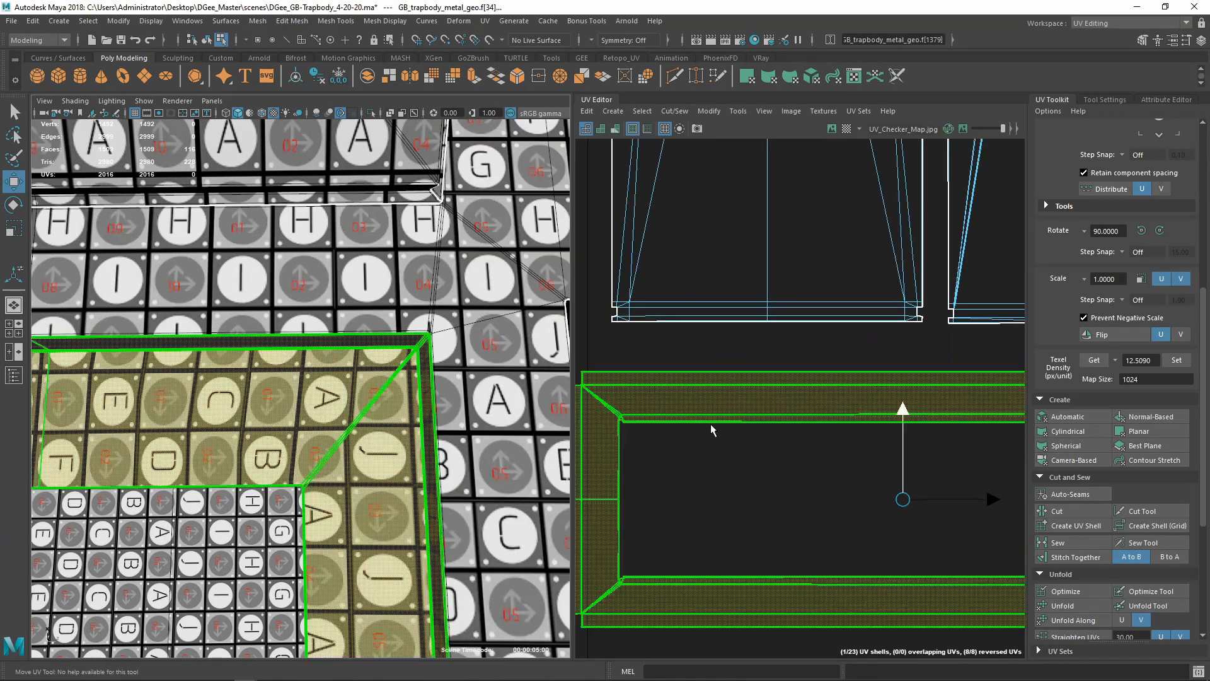
scroll(796, 420, "up", 5)
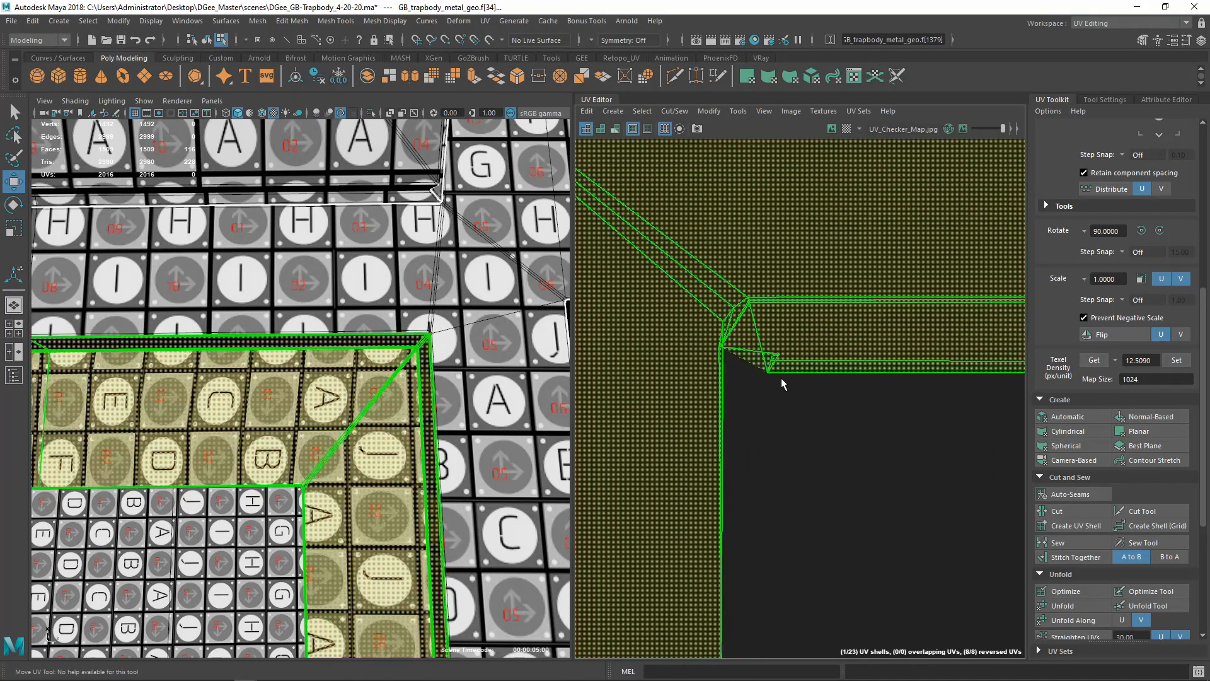
left_click(810, 455)
left_click(814, 396)
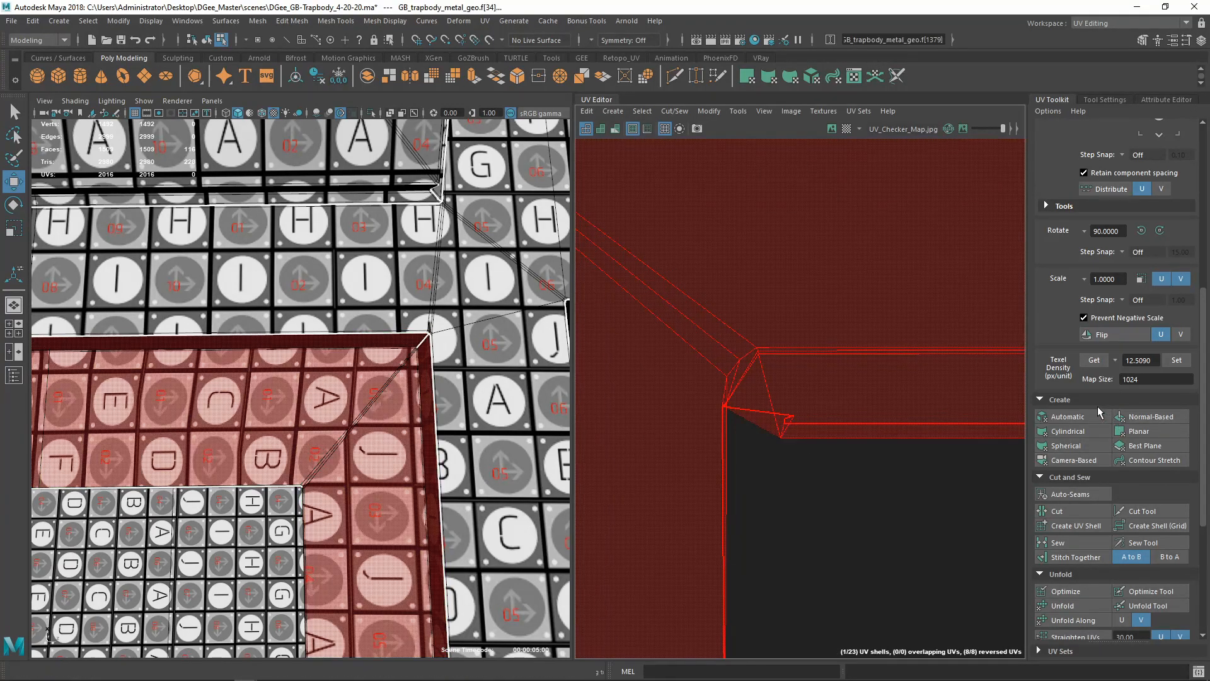
left_click(1065, 607)
scroll(769, 526, "down", 4)
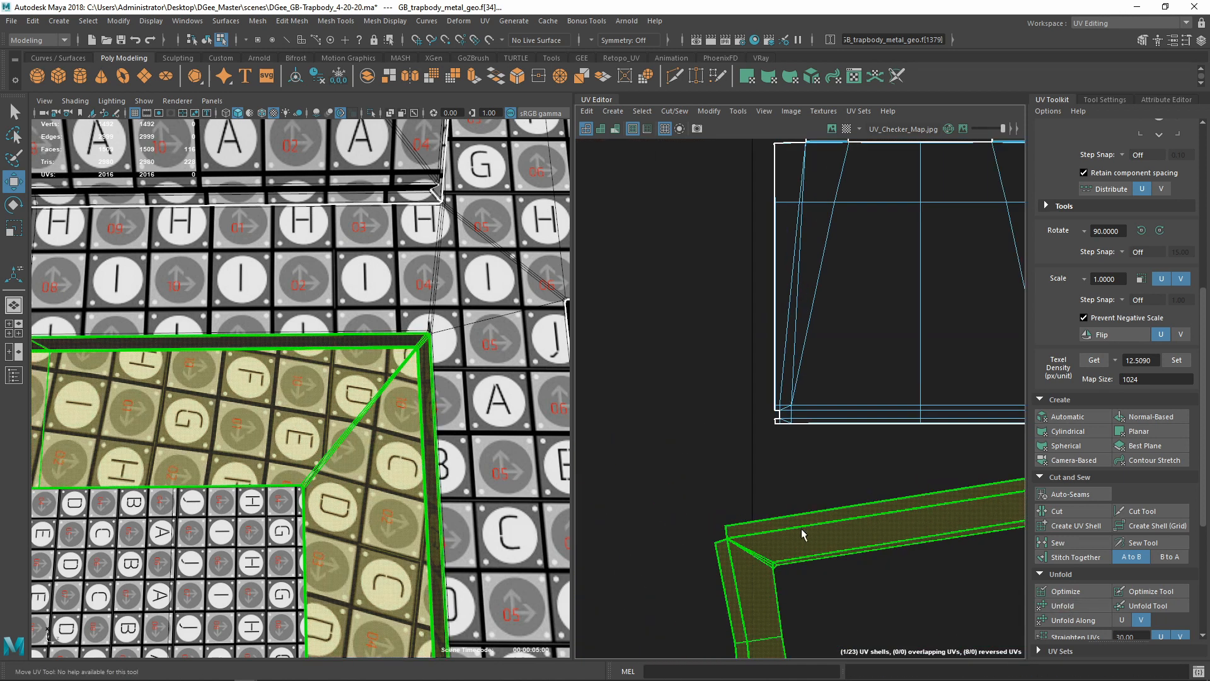
scroll(720, 452, "down", 3)
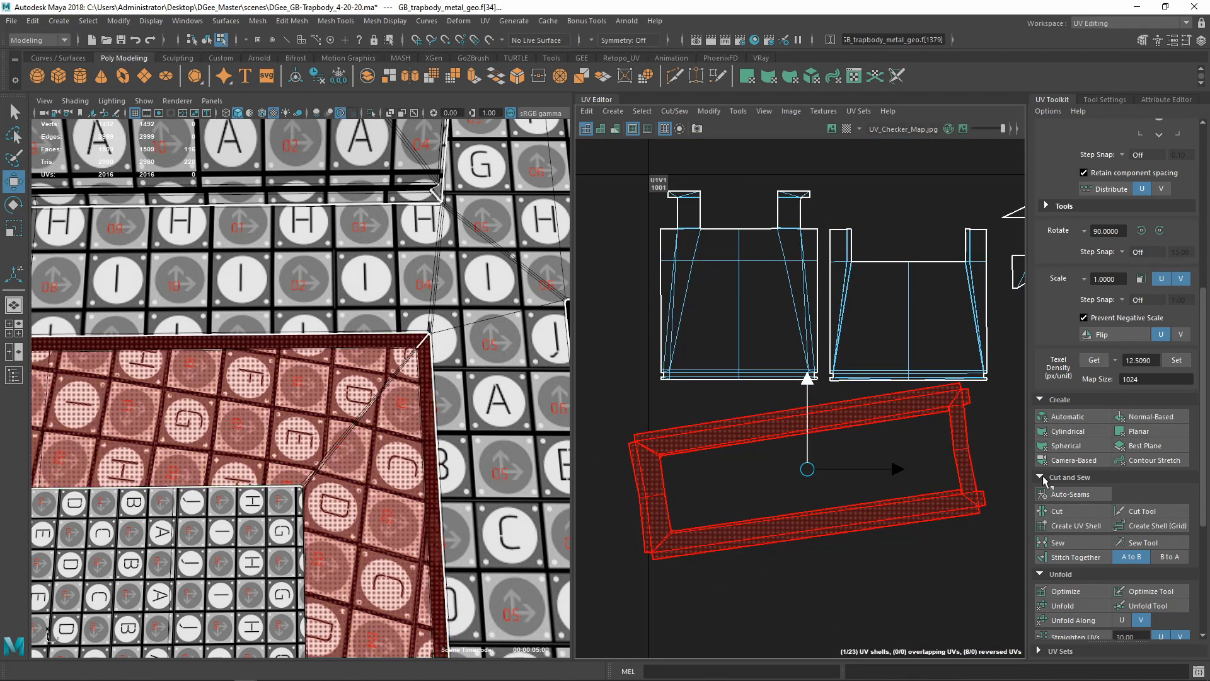
left_click(1065, 592)
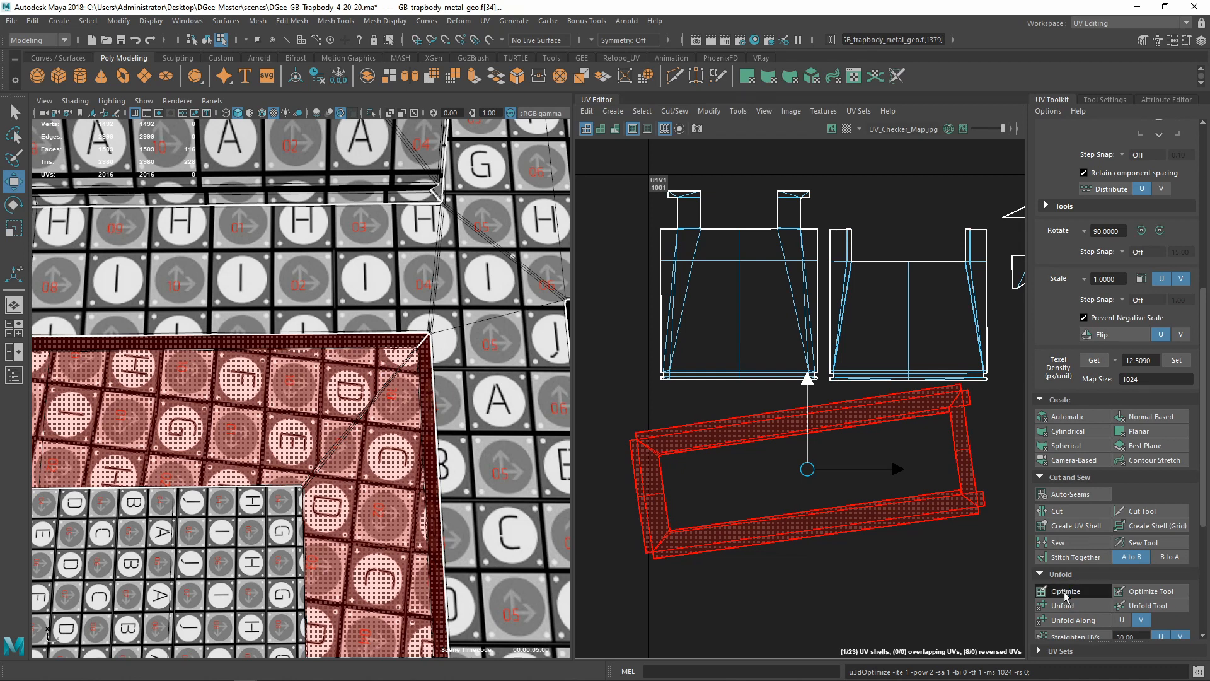
Orient the opening rim's tilted UV shell straight with Orient Shells and compare its checker direction on the model
scroll(1065, 595, "down", 3)
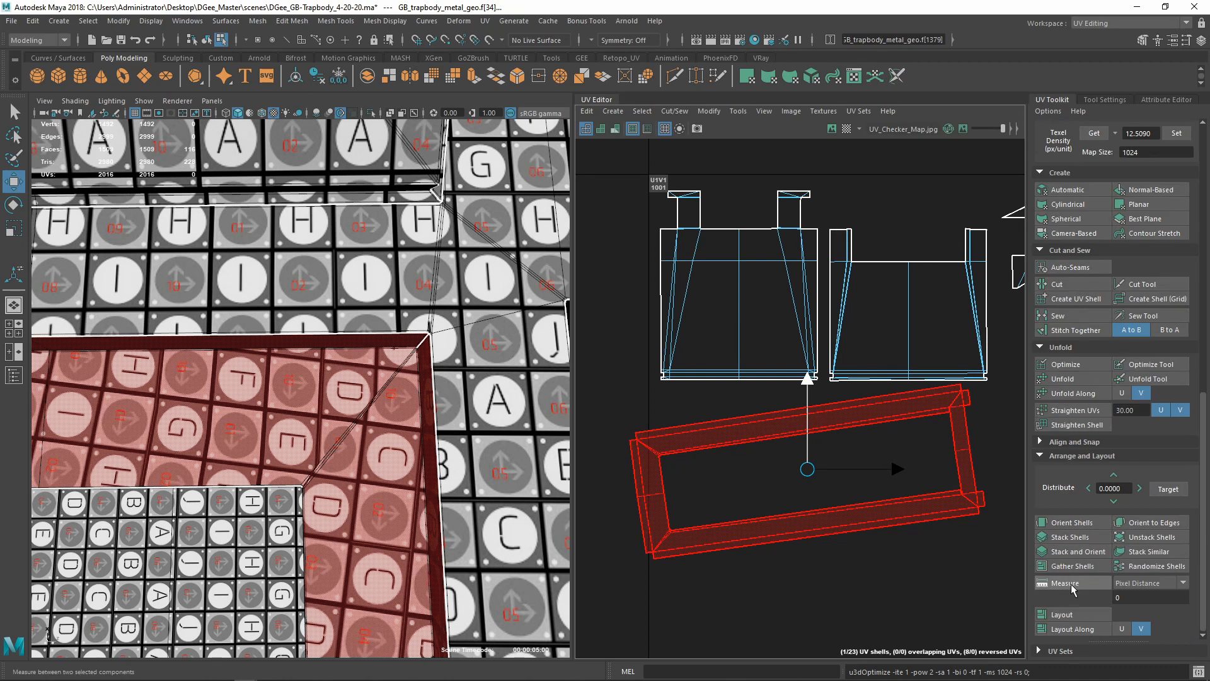
left_click(1067, 523)
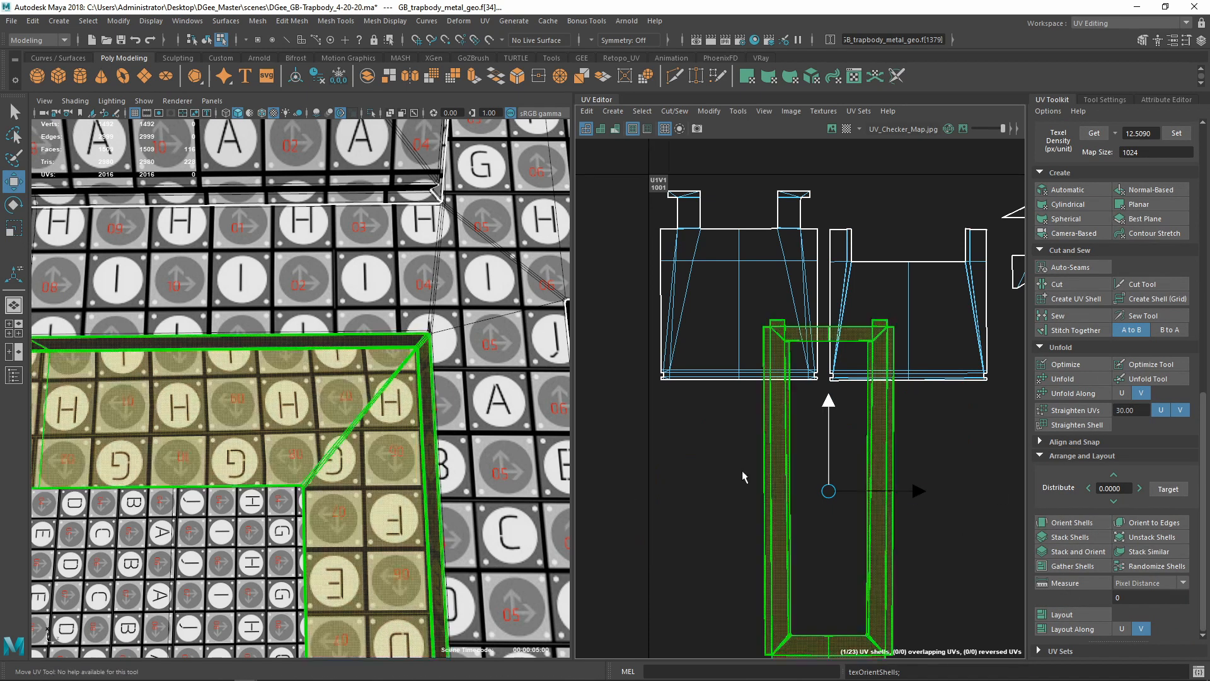
scroll(788, 441, "down", 2)
scroll(334, 455, "up", 2)
scroll(334, 455, "down", 3)
middle_click_drag(334, 455, 482, 431, "alt")
scroll(482, 431, "up", 2)
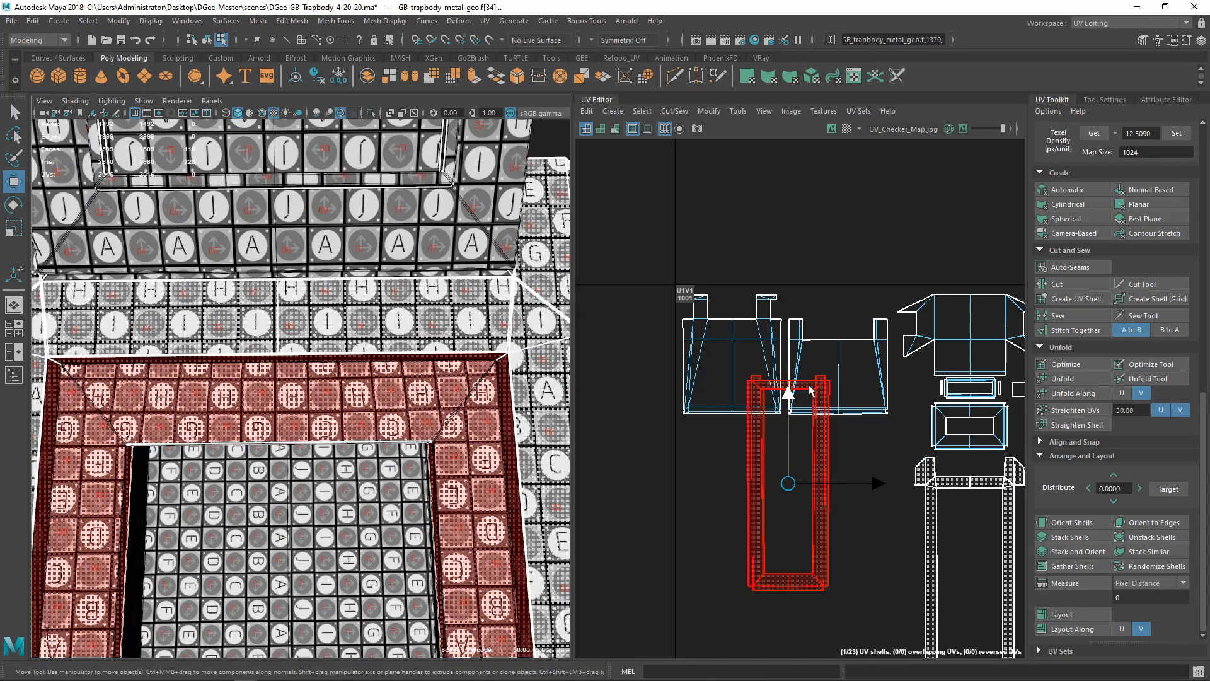
Switch to UV selection and shift the rim shell's lower-left corner UVs slightly outward to straighten its long side
scroll(836, 575, "up", 5)
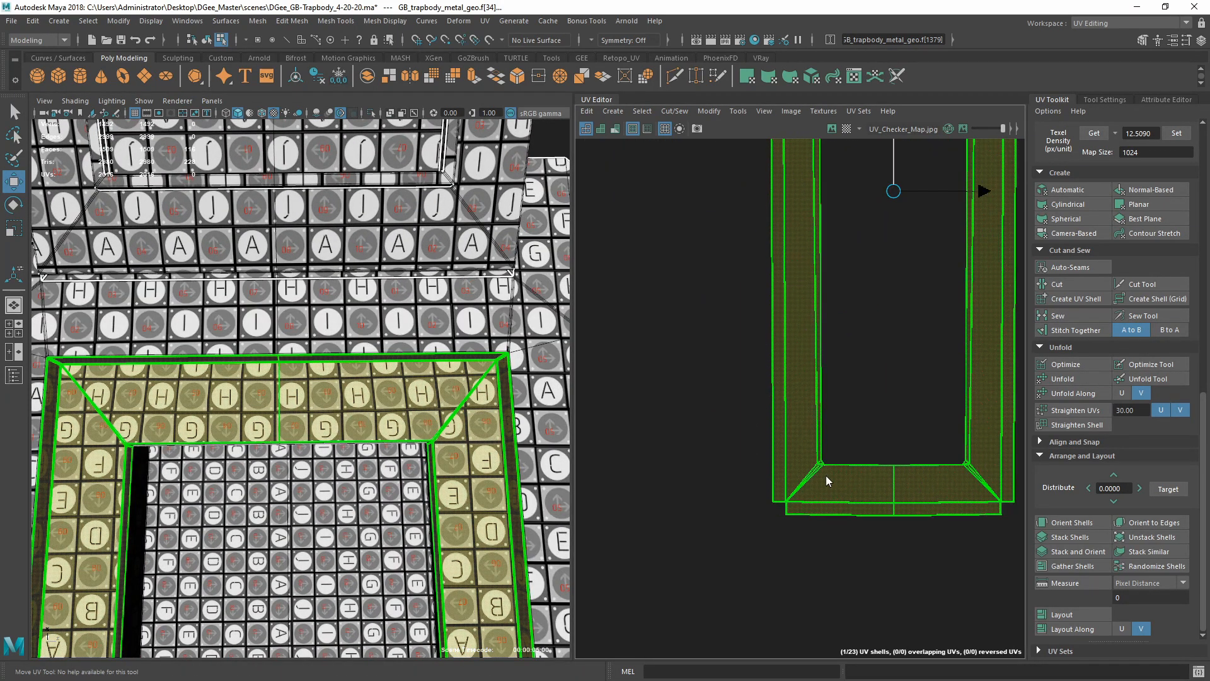
right_click_drag(825, 475, 794, 470)
scroll(766, 479, "up", 3)
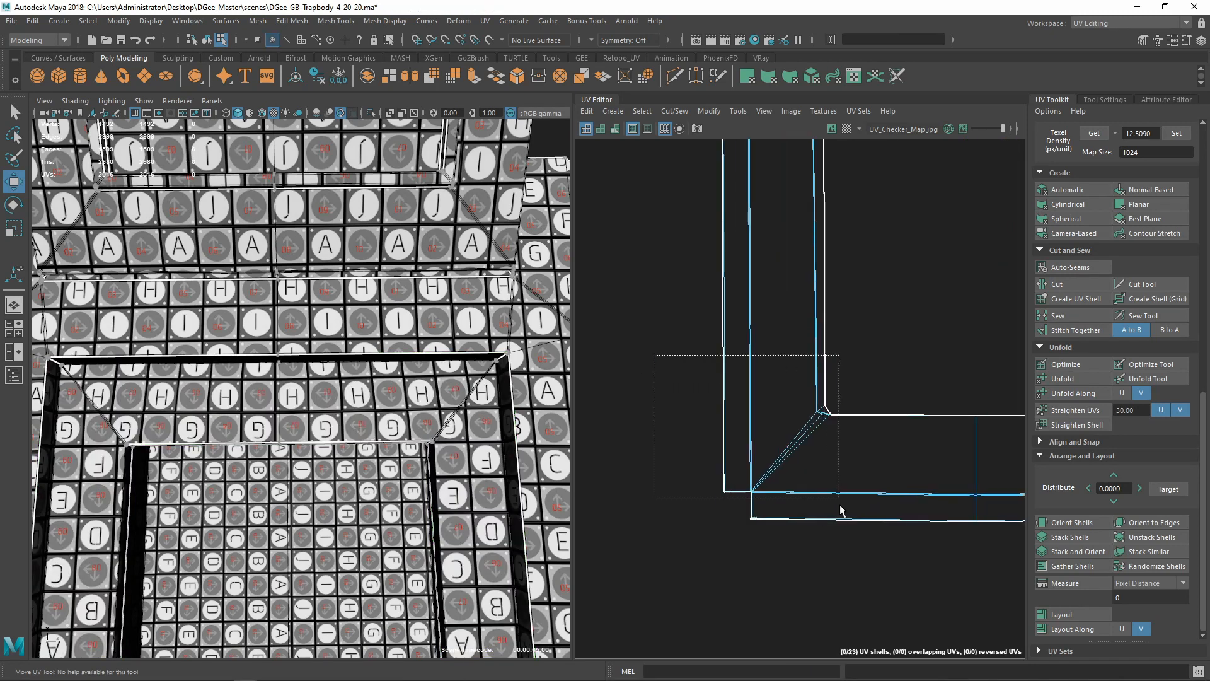
left_click_drag(840, 505, 841, 504)
key("w")
left_click_drag(868, 462, 861, 462)
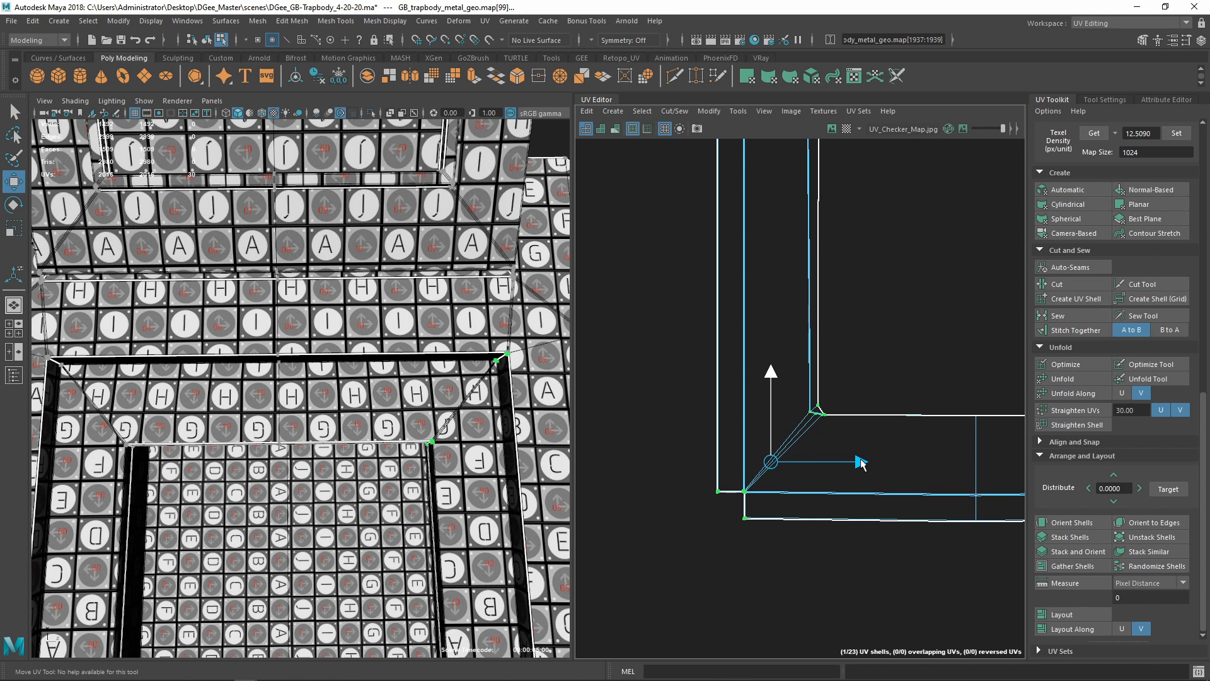
Shift the rim shell's lower-right corner UVs slightly outward to straighten the opposite long side
scroll(861, 462, "down", 3)
middle_click_drag(951, 446, 790, 471, "alt")
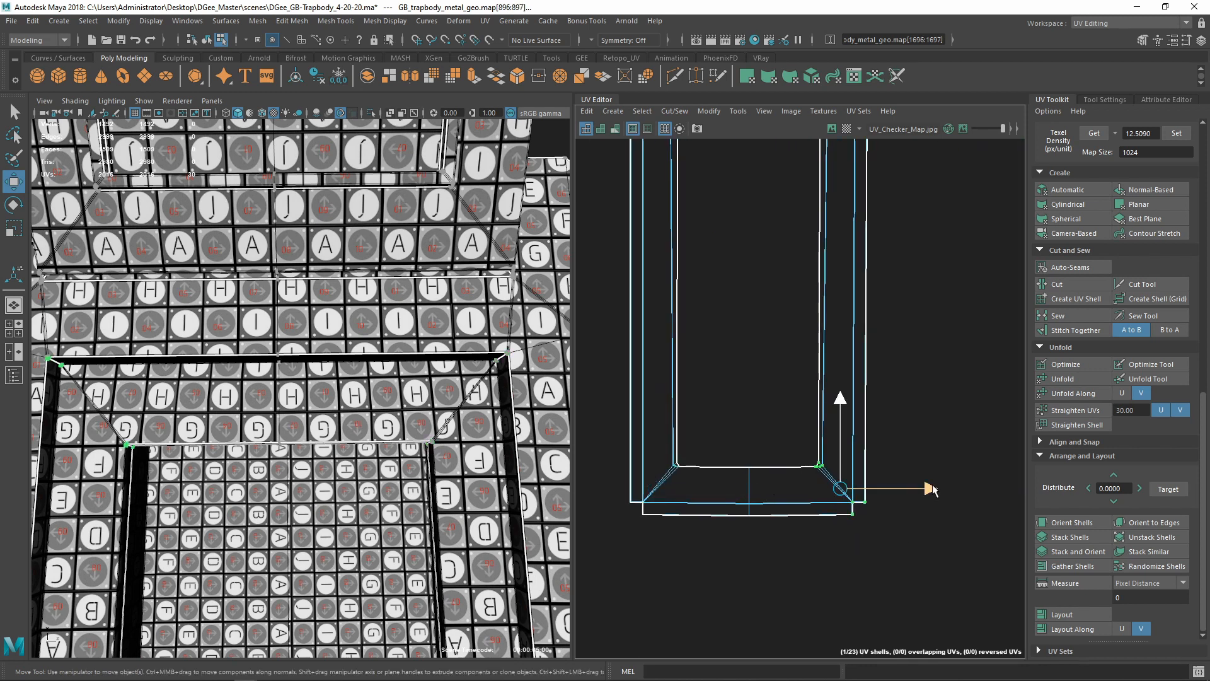
scroll(912, 475, "down", 3)
middle_click_drag(913, 475, 881, 526, "alt")
left_click_drag(909, 553, 913, 553)
Move the inner edge UV at the rim shell's lower-right corner slightly inward to straighten the opening's border
scroll(826, 553, "up", 5)
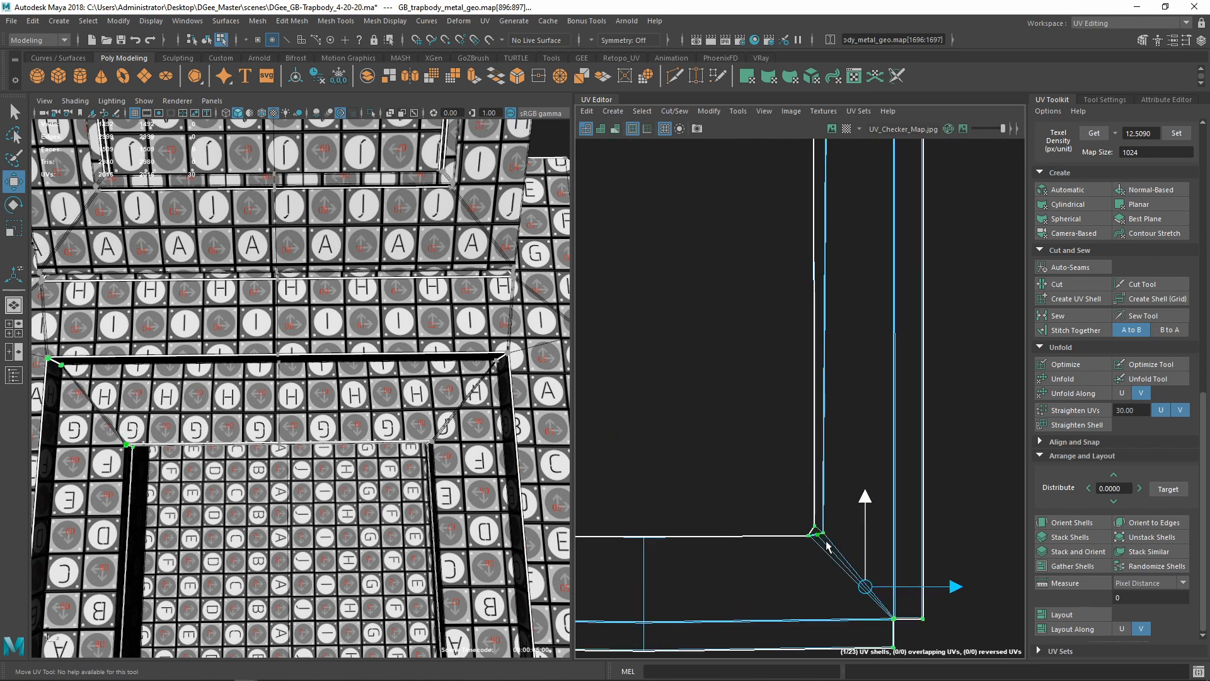
scroll(757, 485, "up", 4)
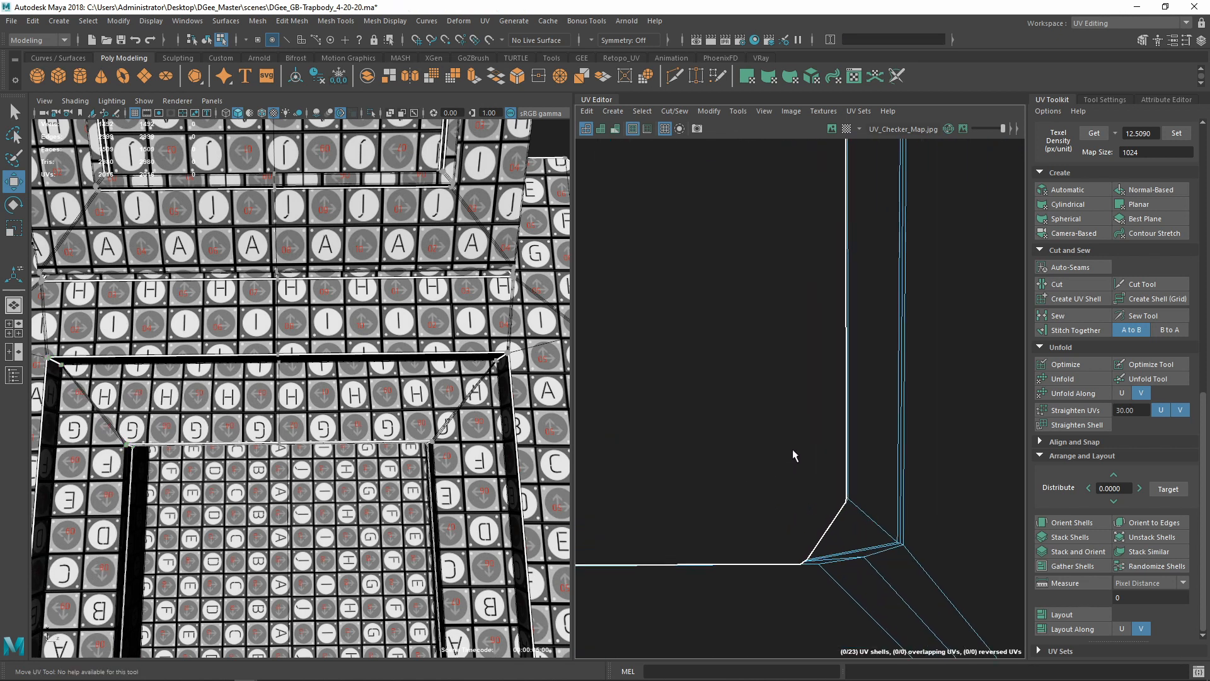
left_click_drag(865, 521, 866, 522)
left_click_drag(935, 501, 910, 494)
scroll(910, 494, "down", 8)
scroll(884, 528, "down", 3)
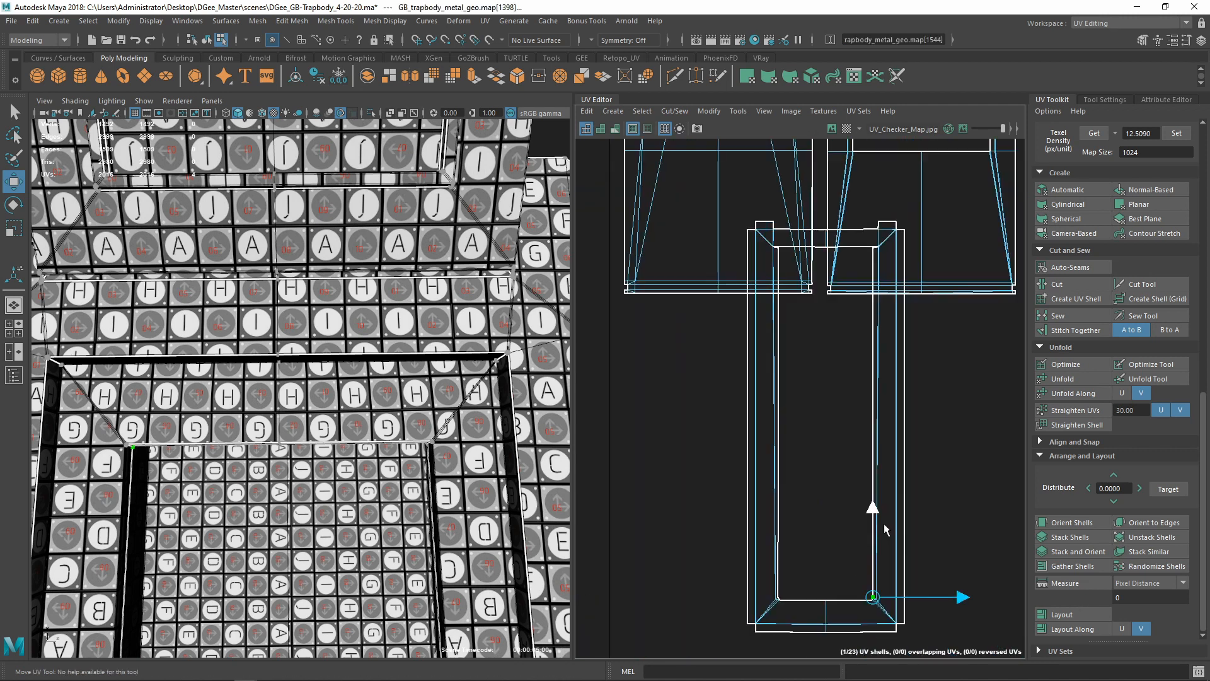
Spread the tightly packed bevel UVs at the rim shell's lower-right inner corner into an even fan
scroll(933, 544, "up", 10)
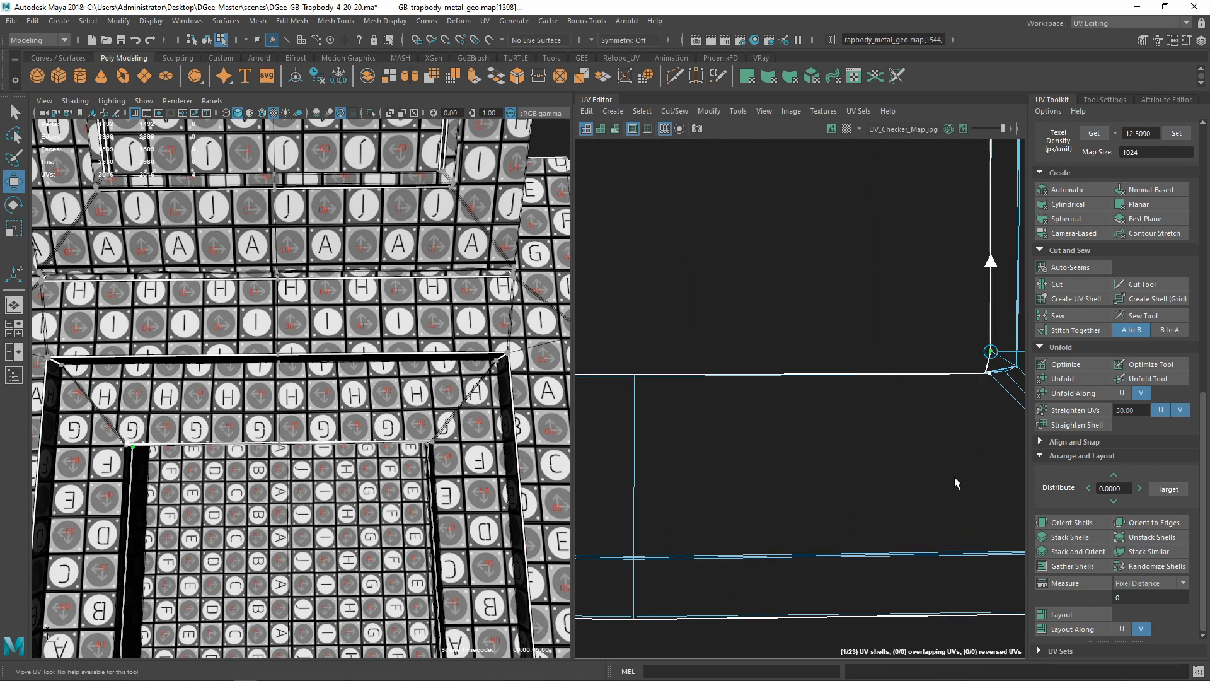
scroll(917, 513, "up", 5)
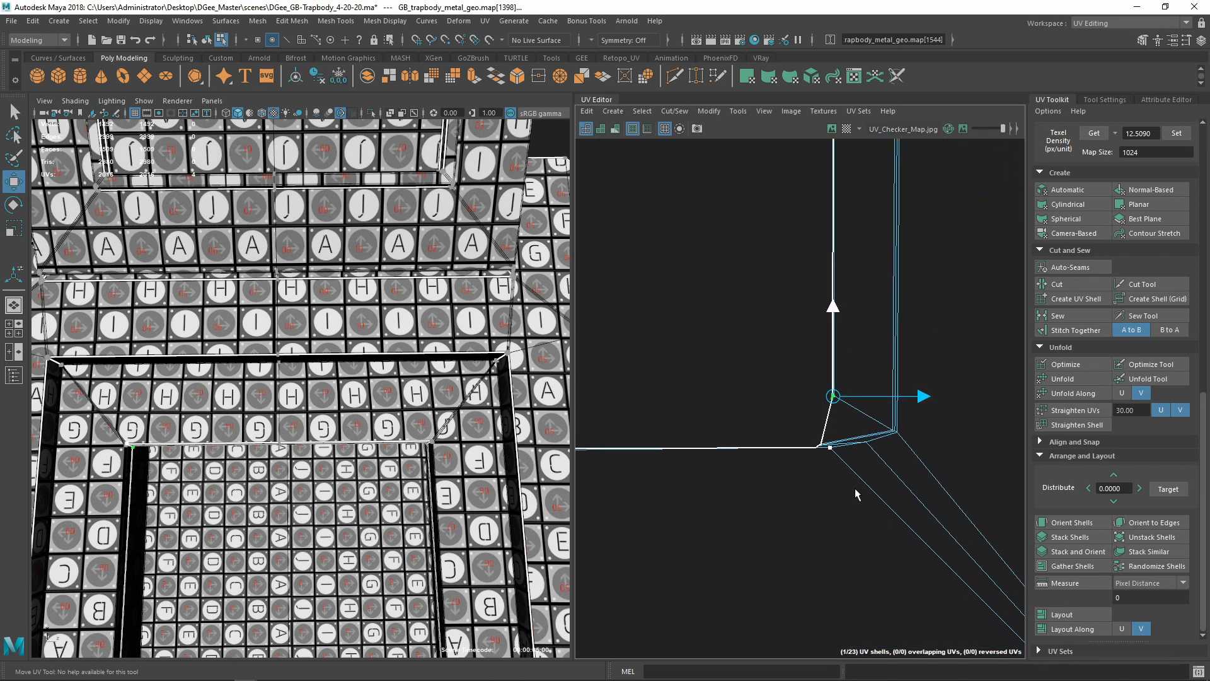
left_click_drag(843, 409, 813, 465)
left_click_drag(813, 419, 812, 391)
left_click(824, 400)
left_click(794, 421)
left_click(817, 423)
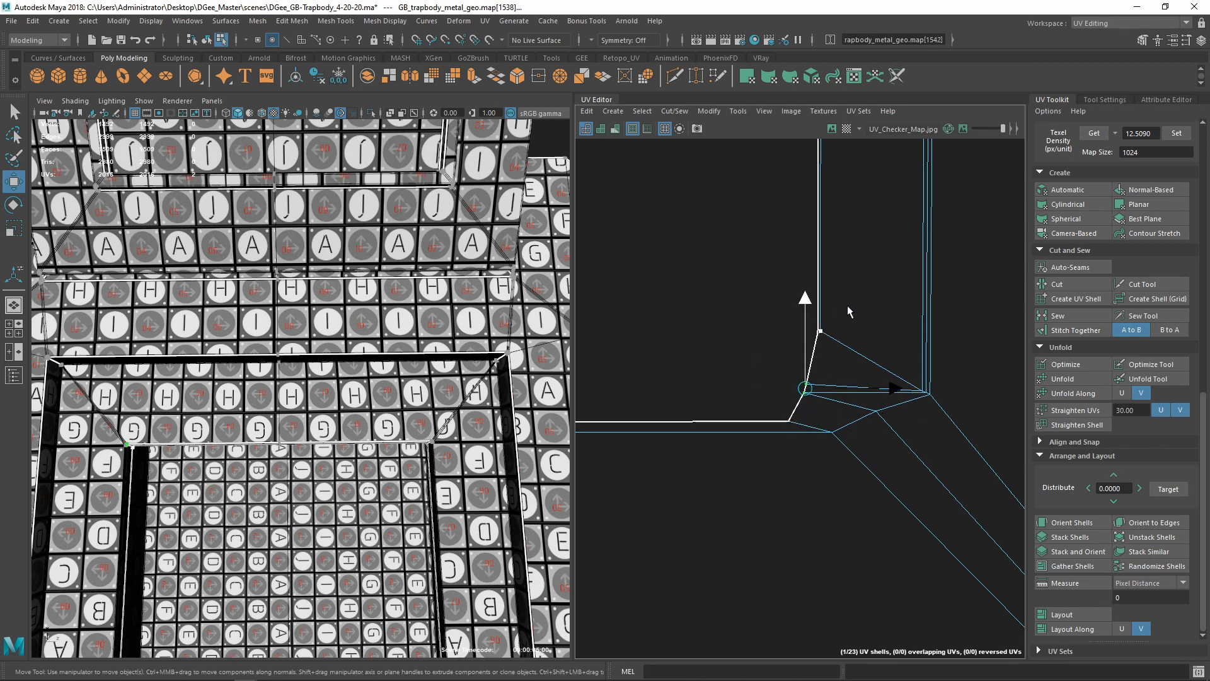
Select the UV at the frame shell's inner corner and examine the matching recess corner on the model
left_click(784, 305)
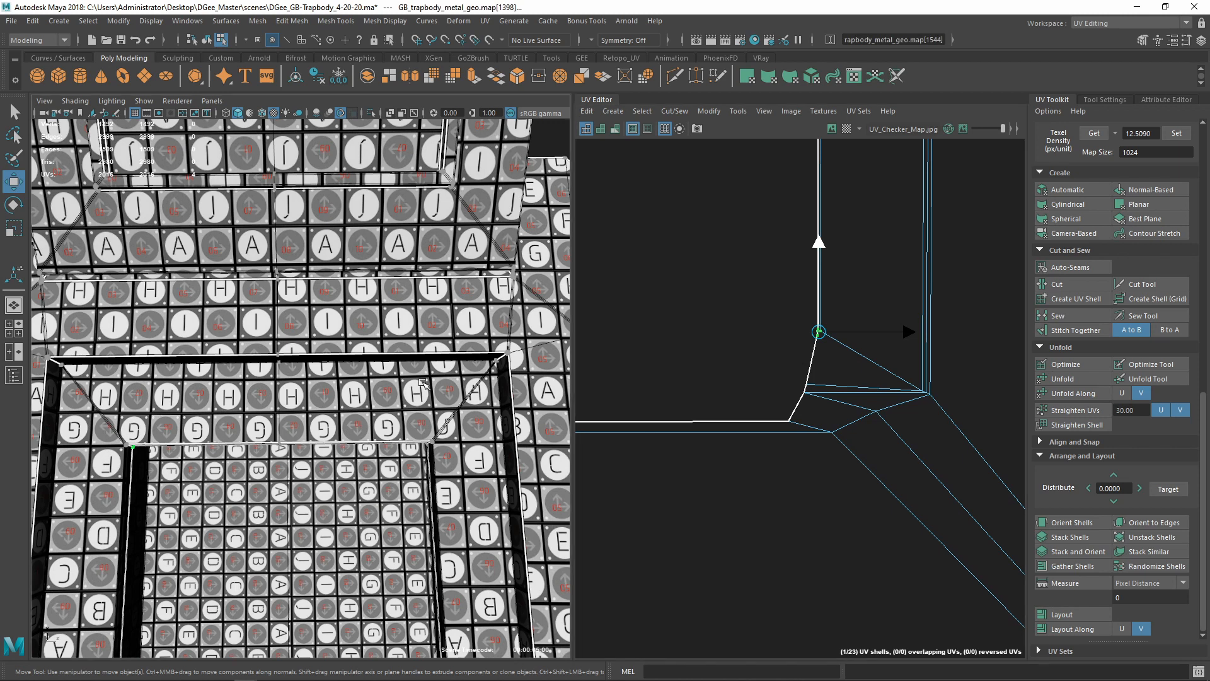
middle_click_drag(230, 317, 335, 324, "alt")
left_click_drag(525, 391, 302, 460, "alt")
middle_click_drag(293, 463, 384, 413, "alt")
right_click_drag(383, 413, 467, 500, "alt")
middle_click_drag(467, 499, 554, 546, "alt")
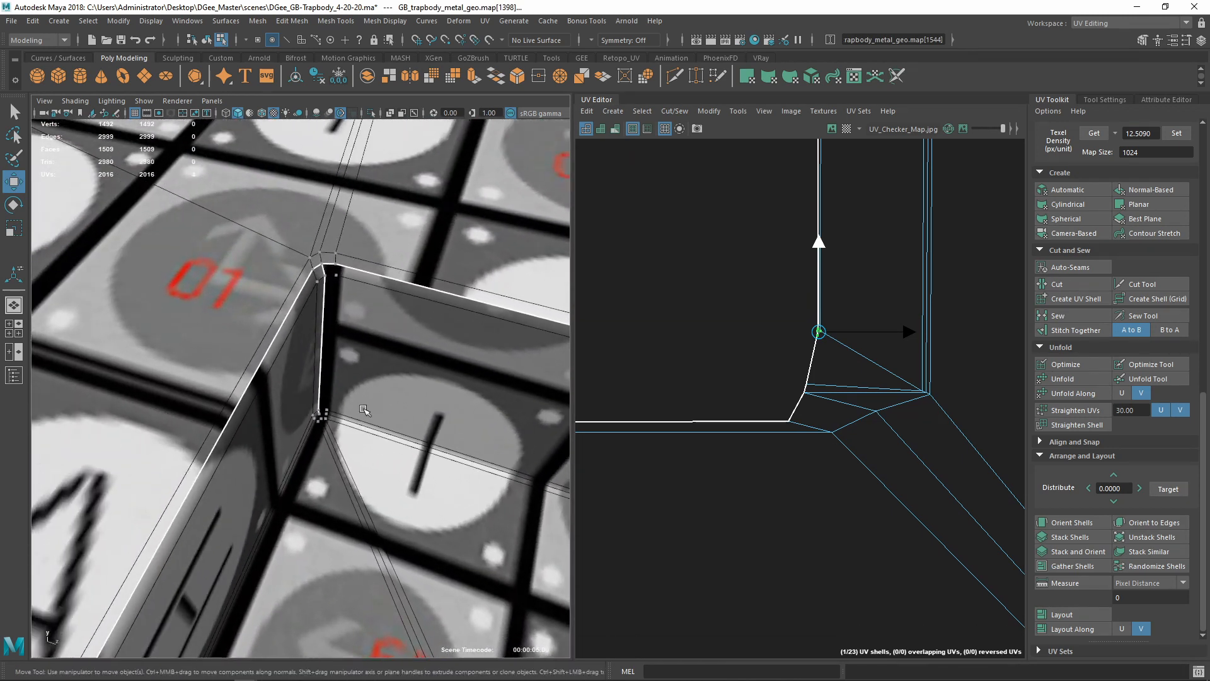
right_click_drag(553, 546, 558, 592, "alt")
left_click_drag(536, 561, 389, 467, "alt")
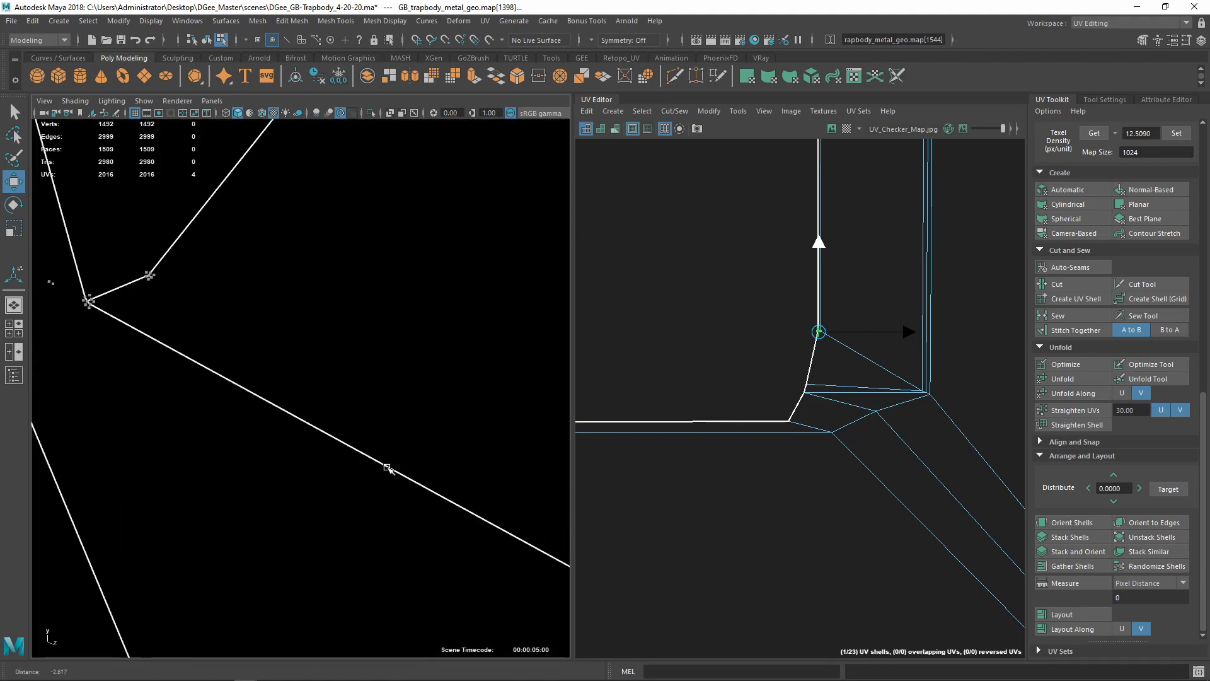
right_click_drag(388, 466, 271, 450, "alt")
left_click_drag(271, 450, 229, 442, "alt")
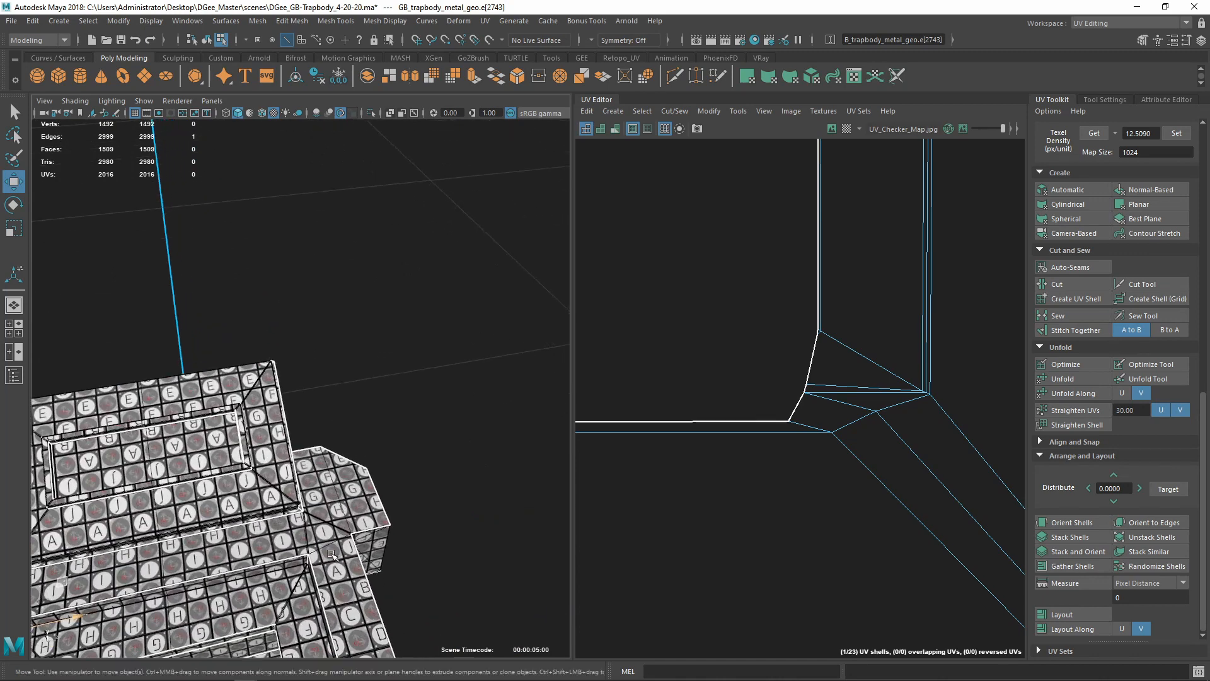
Add the short edge at the base of the recess corner to the selection and cut the UVs there
scroll(331, 554, "up", 10)
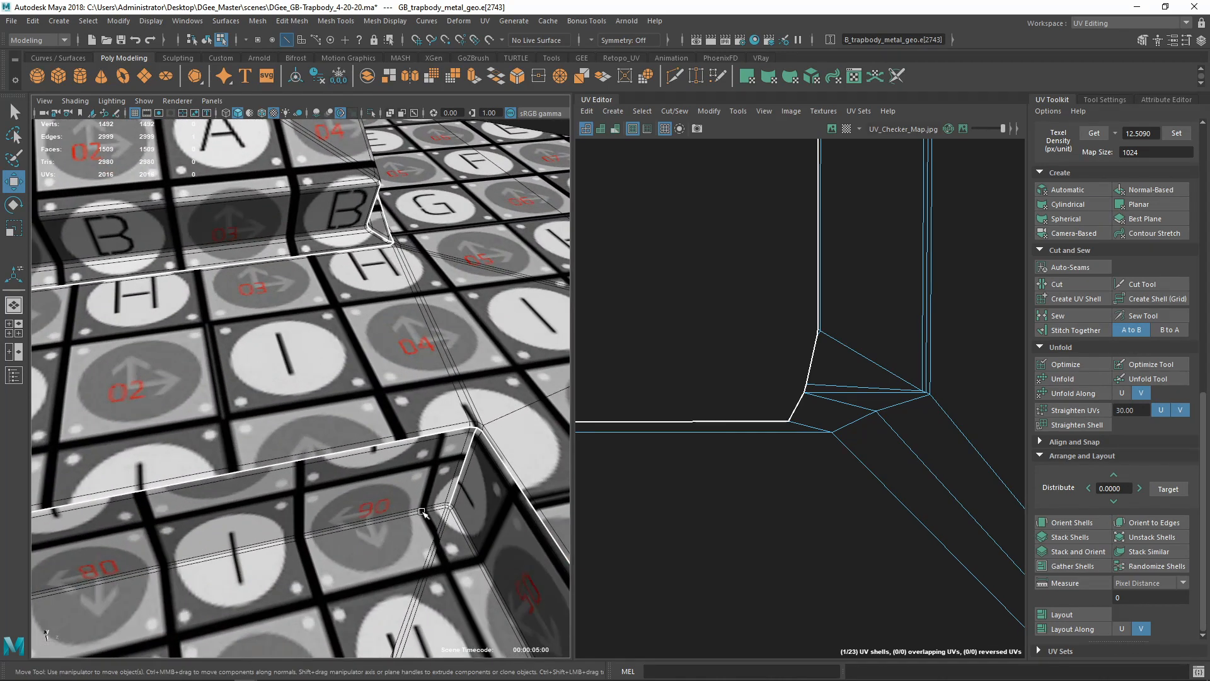
scroll(528, 590, "up", 3)
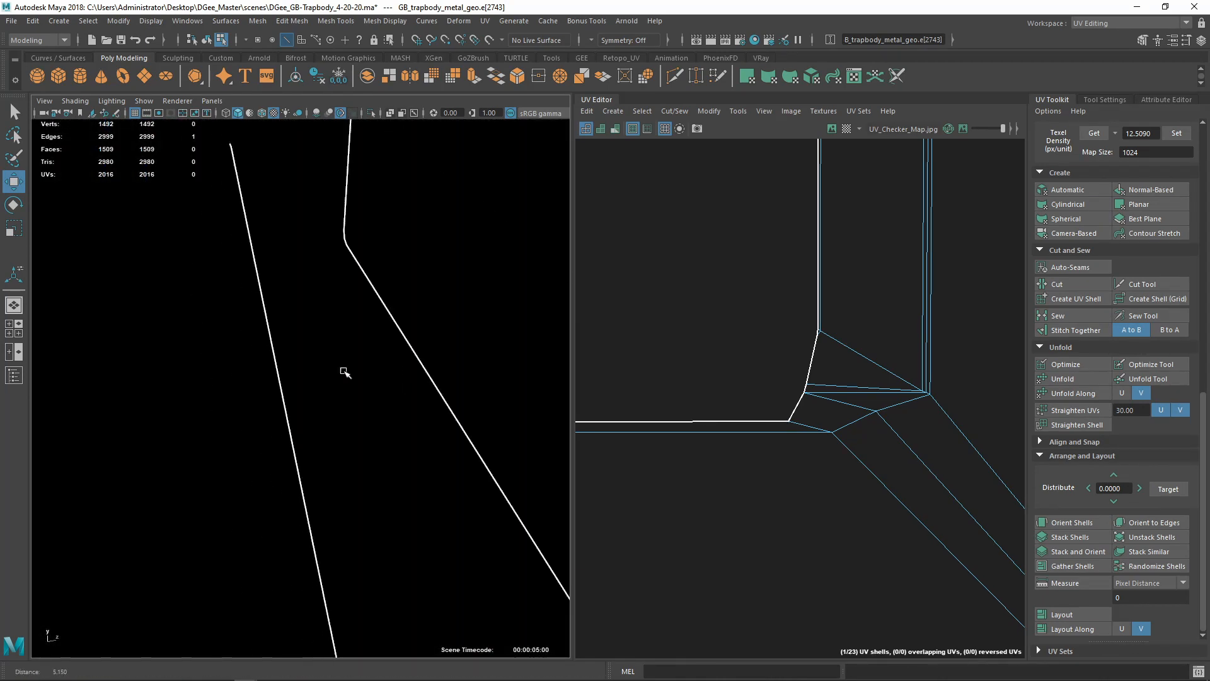
scroll(345, 372, "down", 10)
scroll(271, 284, "up", 8)
left_click_drag(271, 283, 307, 336, "alt")
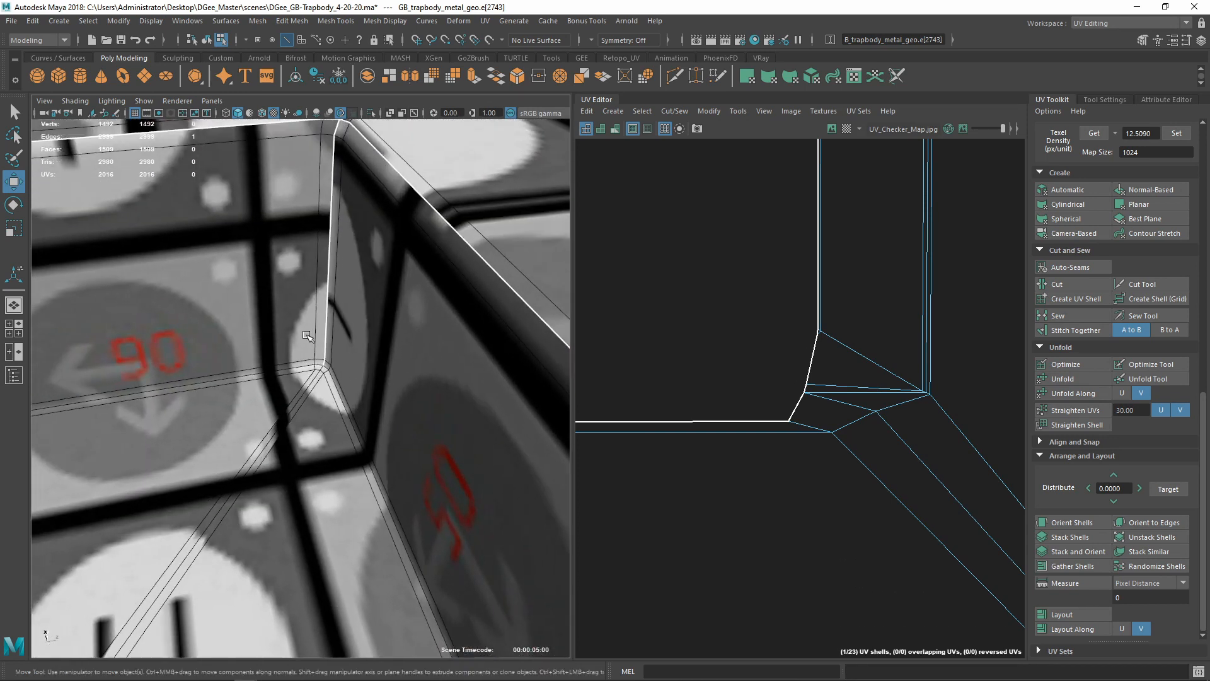
scroll(312, 347, "up", 3)
left_click(340, 348, "shift")
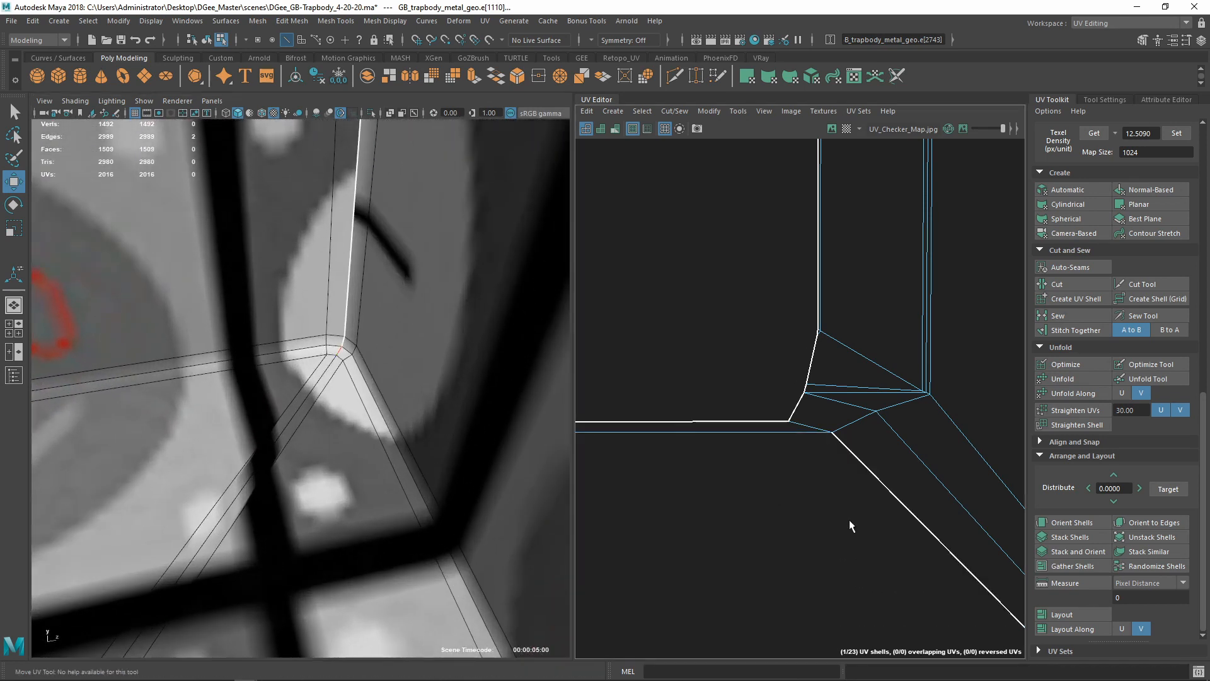
right_click_drag(849, 494, 806, 512, "shift")
Select the edges at the base of another recess corner's vertical seam and cut the UVs along them
scroll(328, 378, "down", 10)
left_click_drag(328, 378, 276, 384, "alt")
scroll(275, 384, "up", 5)
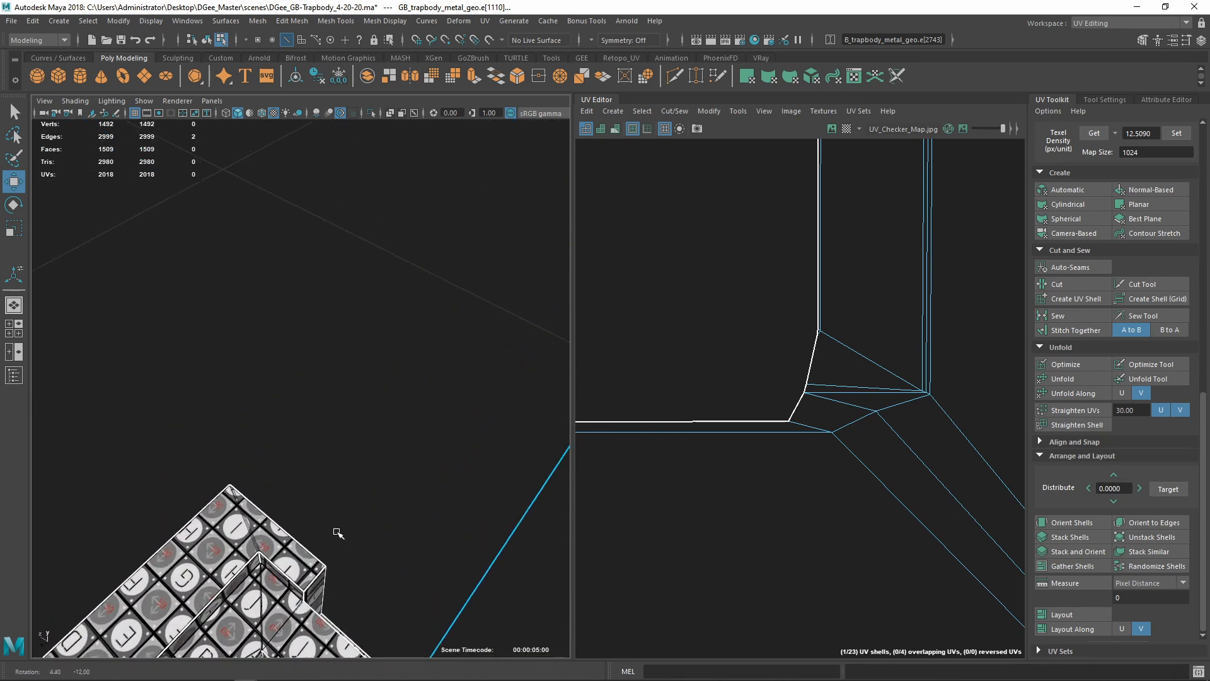
left_click(261, 575)
key("f")
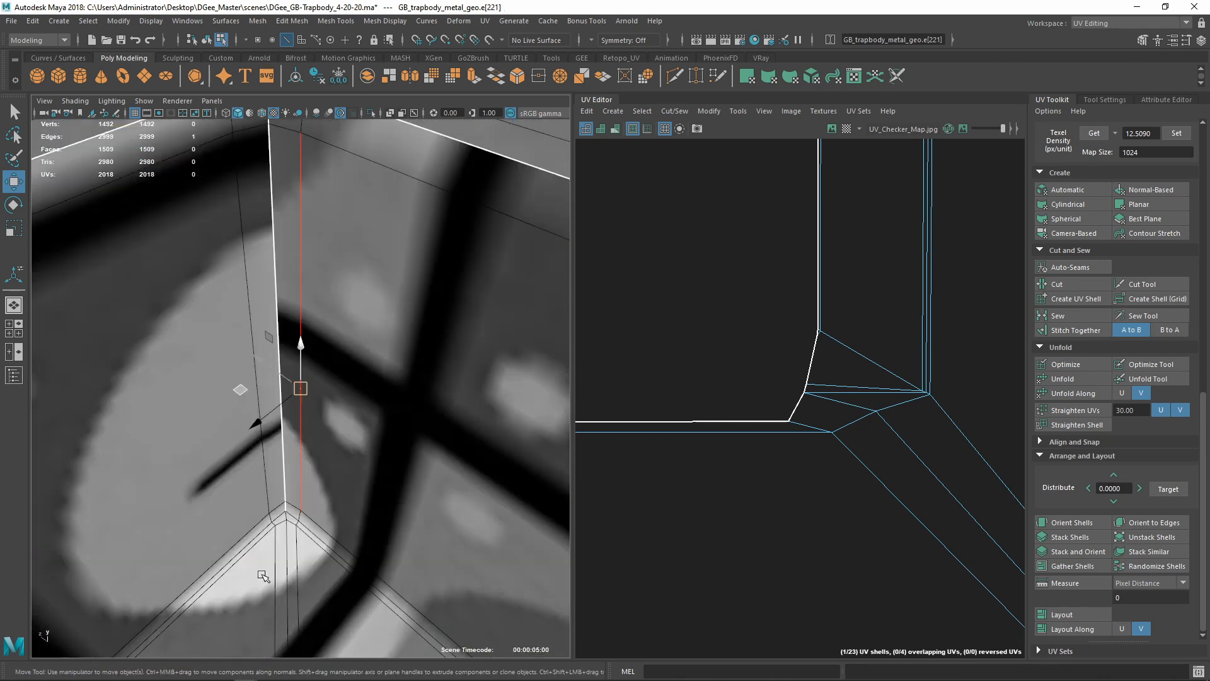
scroll(287, 506, "up", 2)
scroll(295, 525, "down", 2)
scroll(285, 515, "up", 1)
scroll(279, 506, "up", 1)
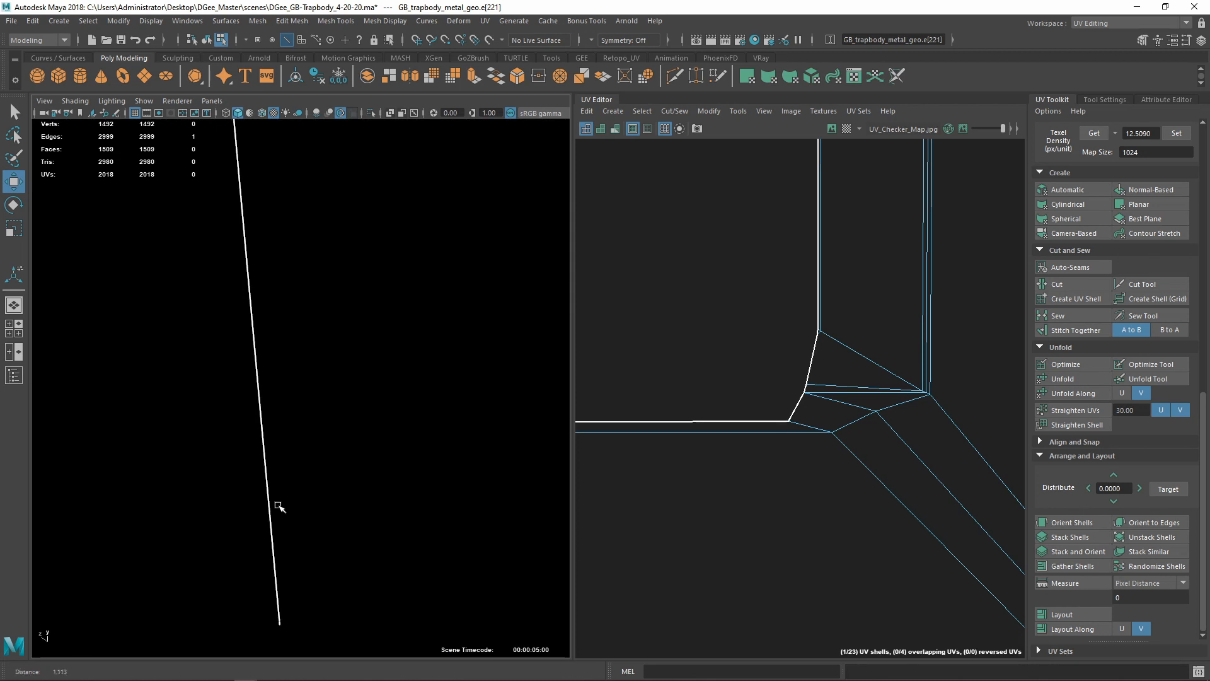
scroll(272, 491, "down", 3)
scroll(272, 491, "up", 2)
middle_click_drag(200, 547, 280, 422, "alt")
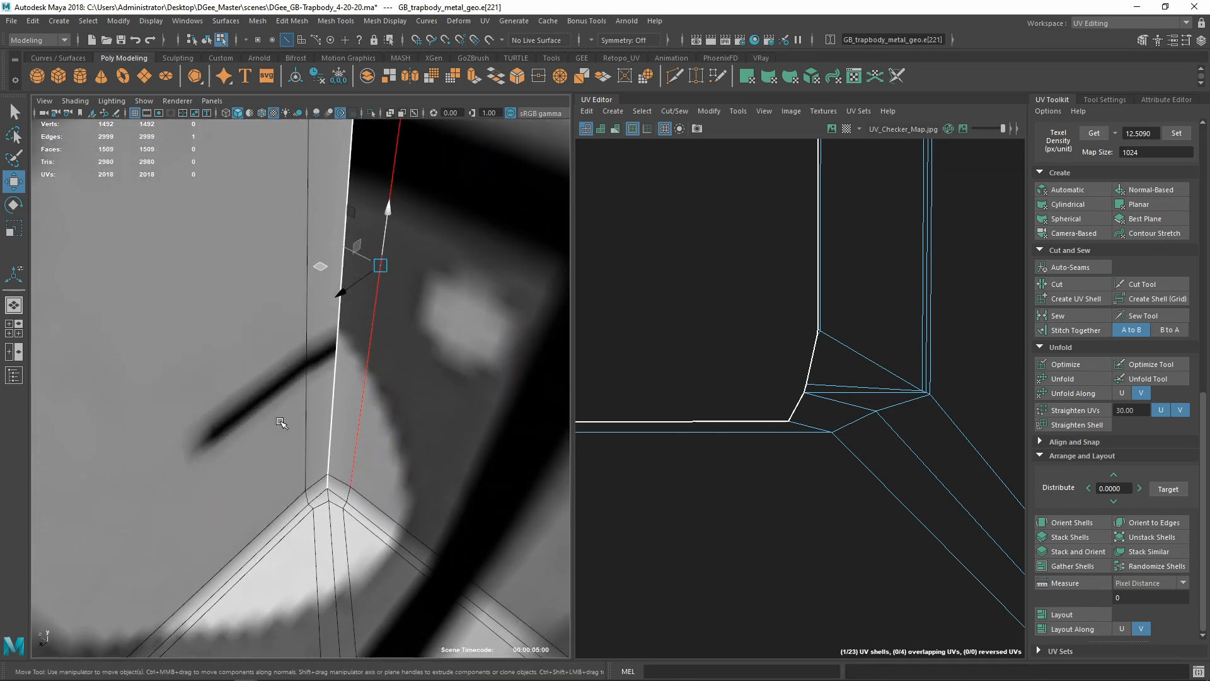
left_click(329, 497)
scroll(328, 497, "down", 5)
left_click_drag(328, 496, 319, 559, "alt")
scroll(234, 411, "down", 1)
scroll(234, 411, "up", 4)
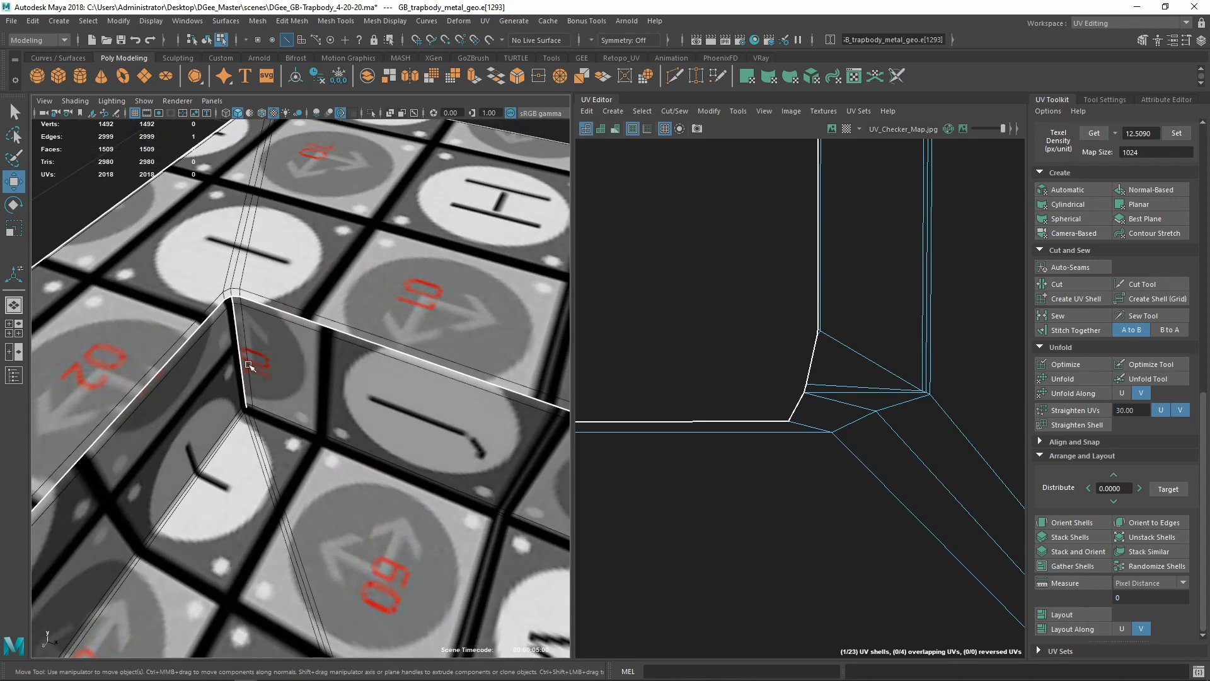
scroll(319, 559, "up", 5)
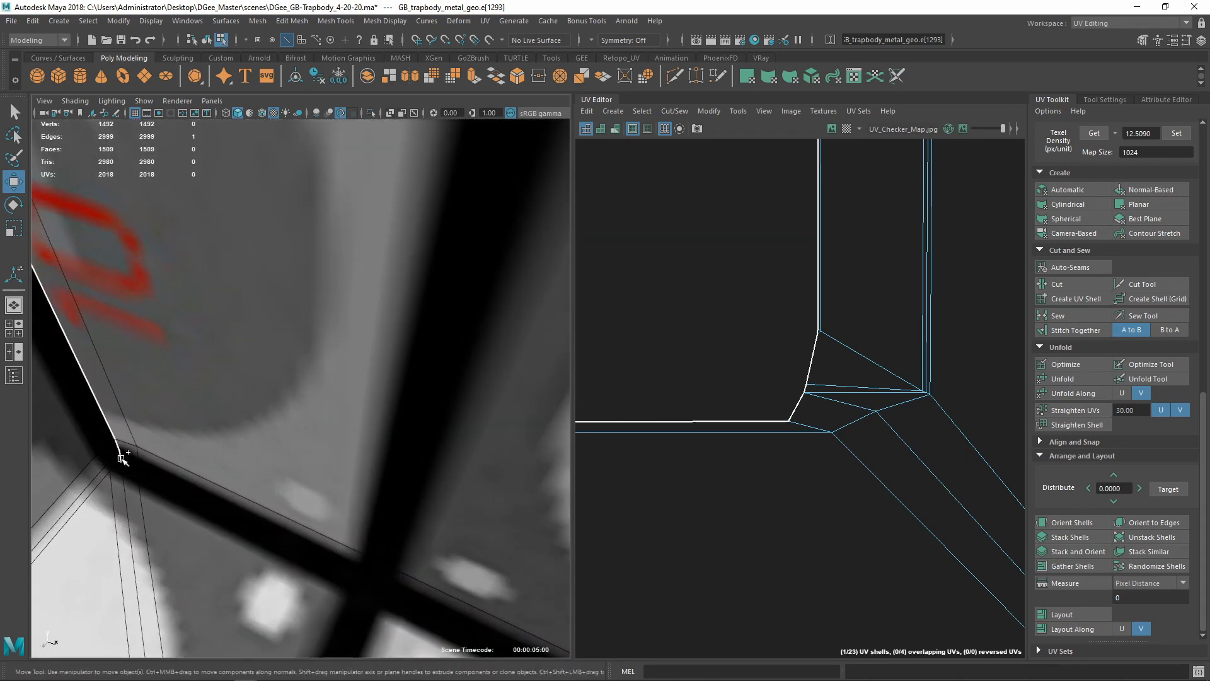
right_click_drag(872, 492, 898, 489, "shift")
right_click_drag(825, 517, 782, 513, "shift")
Select the whole rectangular frame UV shell and unfold it
scroll(772, 517, "down", 4)
scroll(773, 517, "down", 3)
middle_click_drag(786, 520, 814, 512, "alt")
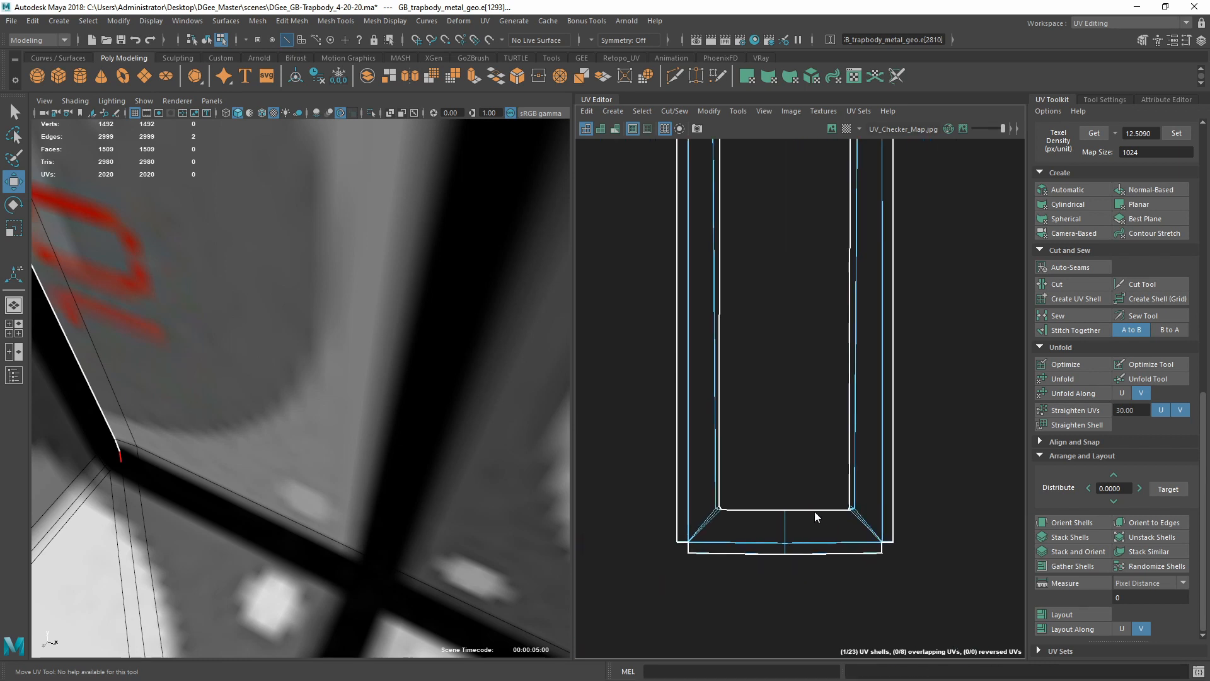
right_click_drag(814, 494, 765, 472)
right_click_drag(728, 282, 571, 282, "shift")
scroll(795, 441, "down", 4)
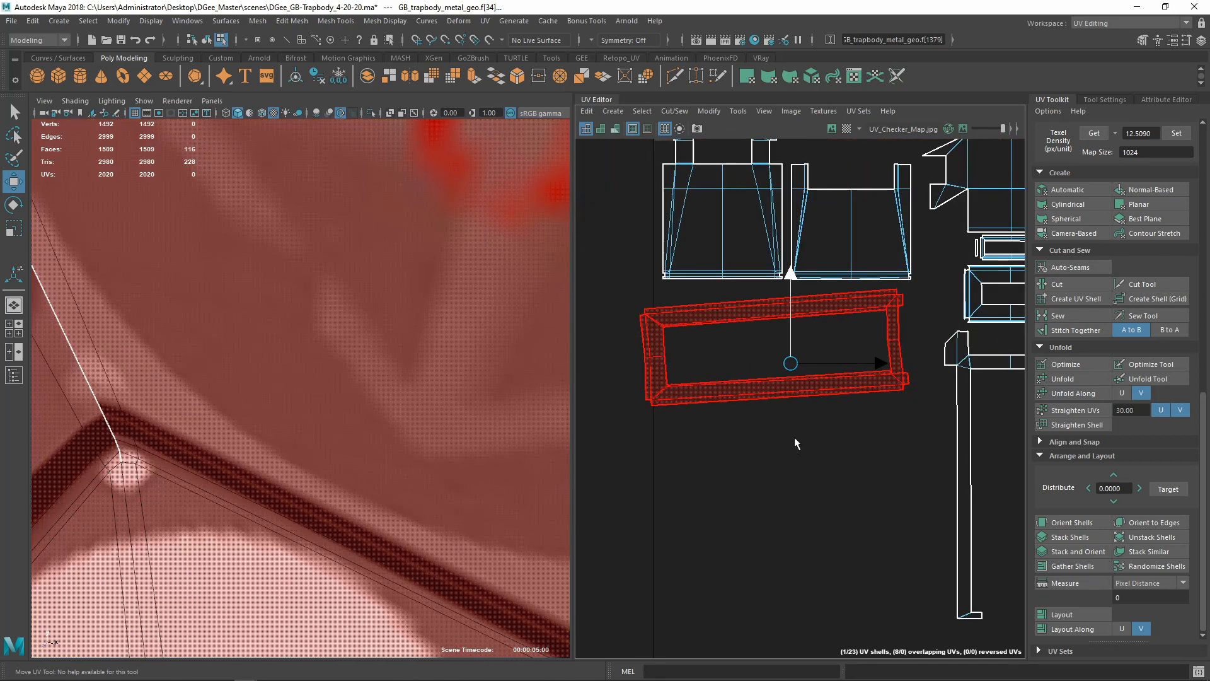
Select the cluster of UVs at the frame shell's inner corner and locate them on the model
scroll(648, 366, "up", 8)
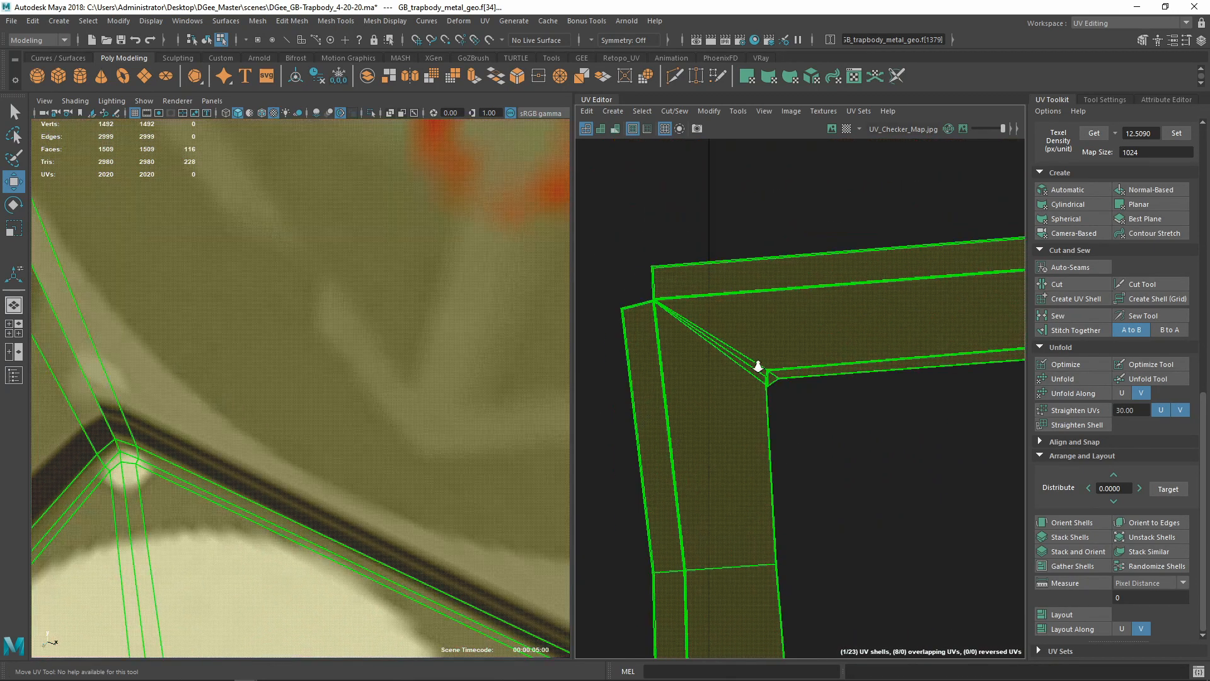
scroll(787, 391, "up", 3)
right_click_drag(791, 386, 792, 392)
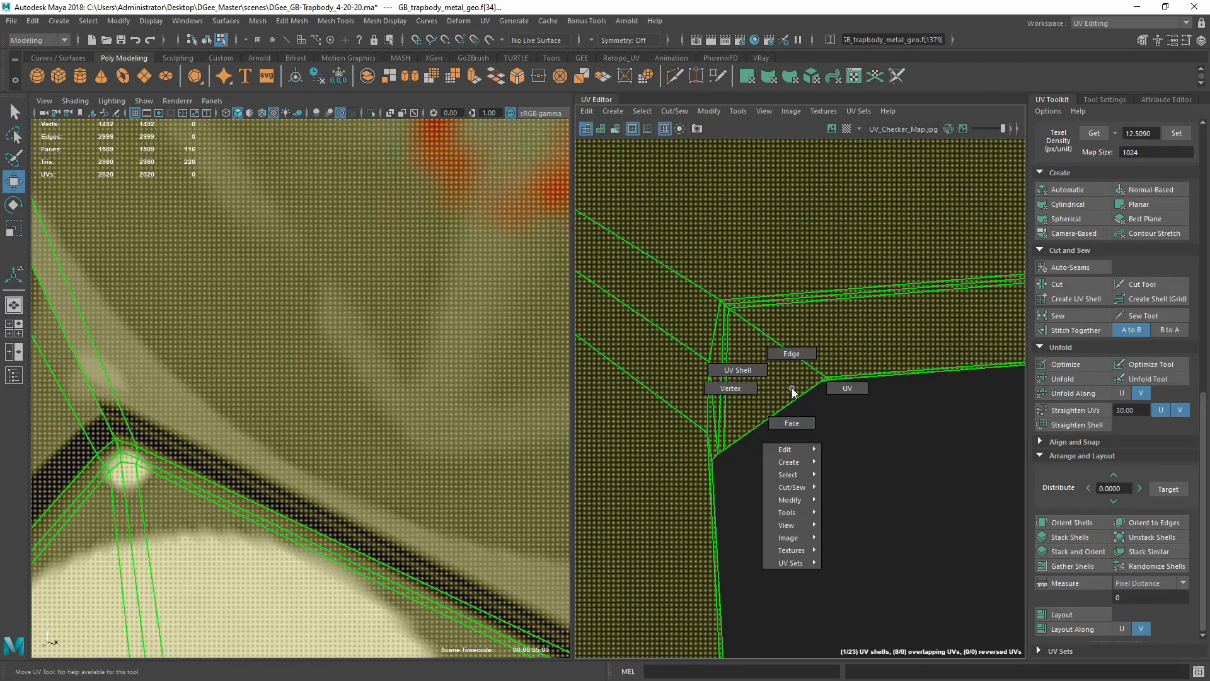
right_click_drag(728, 361, 734, 370)
right_click_drag(751, 437, 811, 440)
left_click_drag(721, 429, 668, 504)
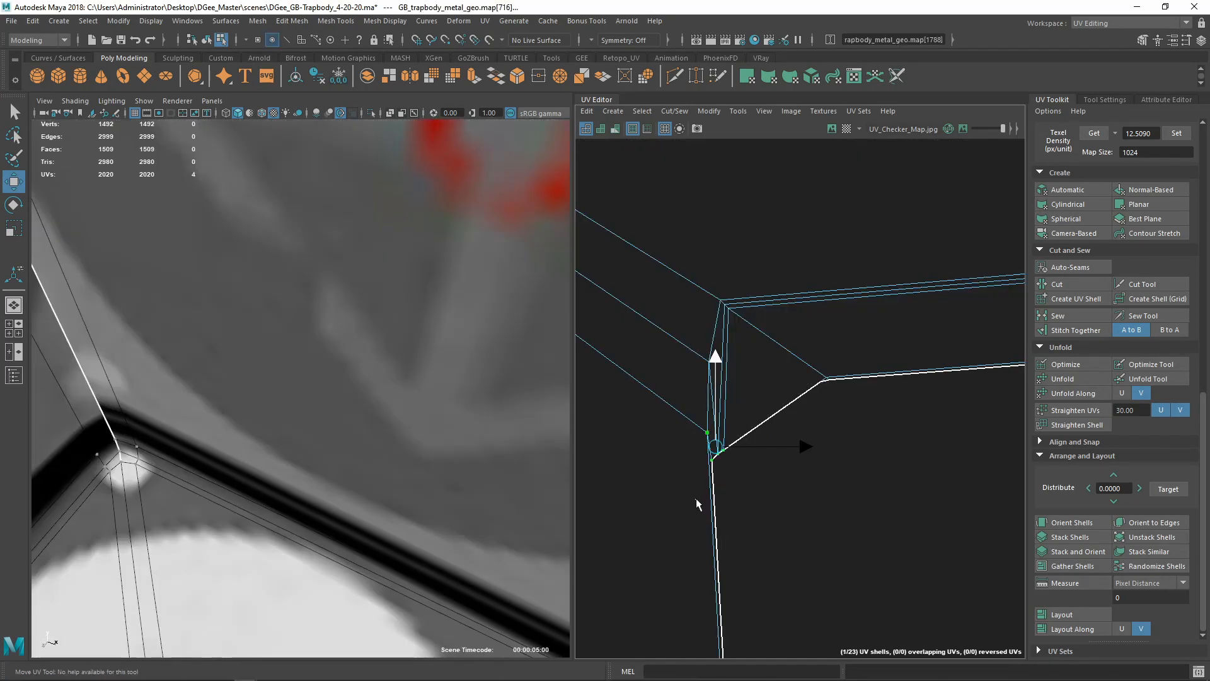
left_click_drag(745, 450, 745, 451)
key("f")
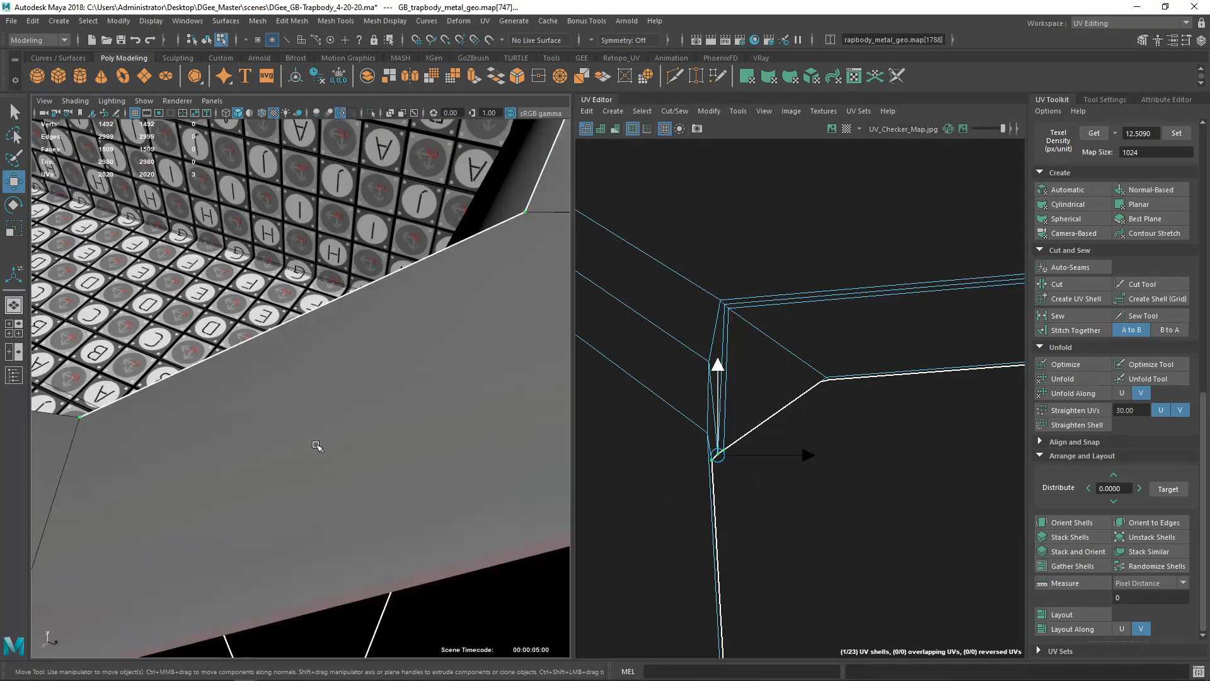
Examine the corner of the recess's inner rim on the model, where the selected UVs lie
scroll(329, 435, "down", 10)
left_click_drag(330, 432, 401, 427, "alt")
scroll(401, 426, "up", 4)
mouse_move(401, 427)
right_mouse_down("alt")
mouse_move(502, 558)
mouse_move(595, 633)
right_mouse_up("alt")
left_click_drag(405, 478, 467, 464, "alt")
right_click_drag(467, 464, 482, 499, "alt")
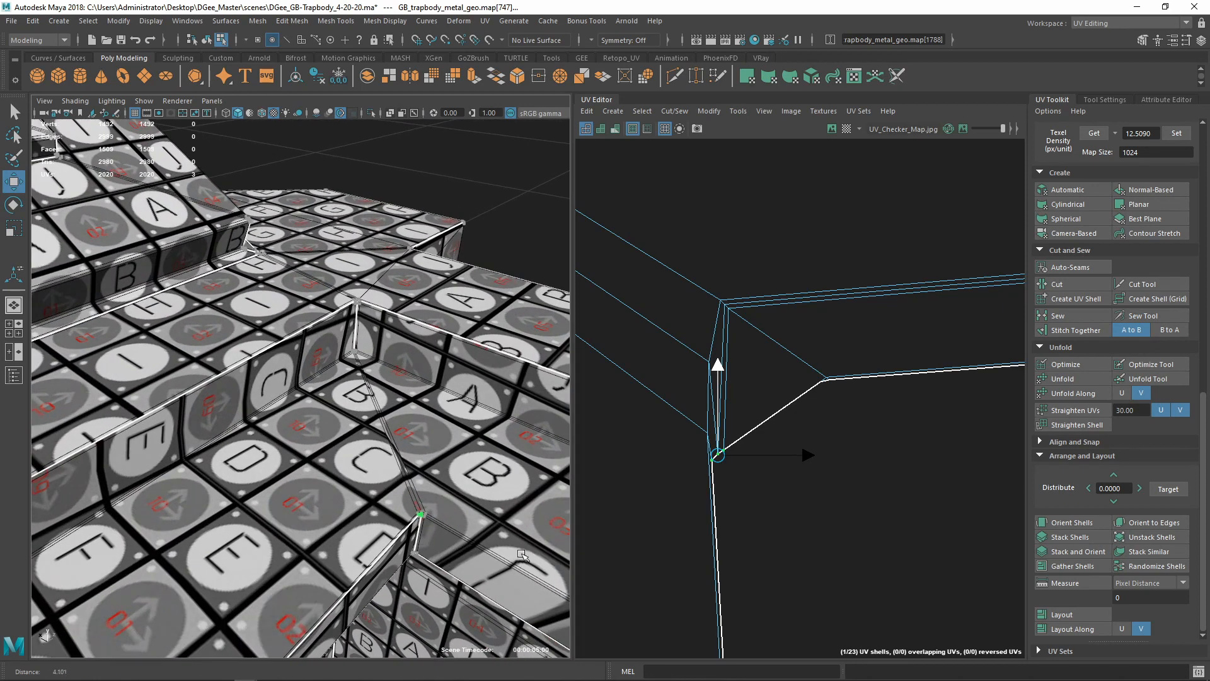
middle_click_drag(483, 500, 348, 449, "alt")
right_click_drag(315, 449, 351, 496, "alt")
left_click_drag(351, 496, 356, 525, "alt")
right_click_drag(514, 513, 287, 434, "alt")
Select the whole frame UV shell and examine its checker pattern around the recess's inner rim
right_click(852, 342)
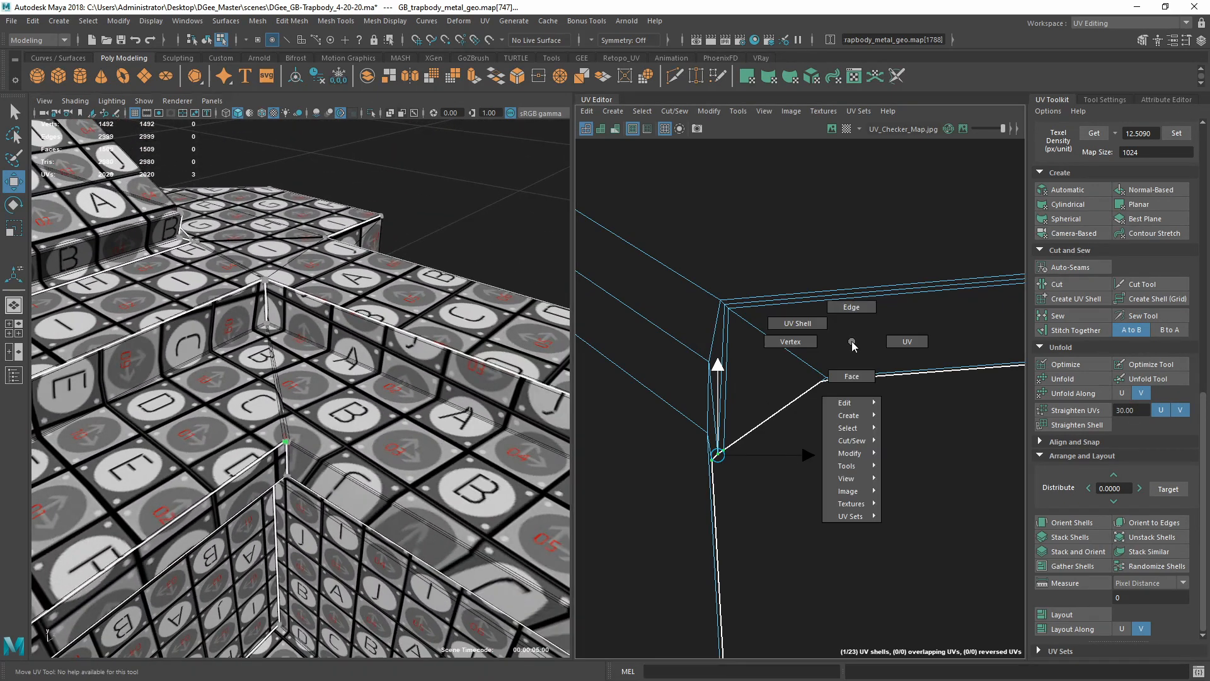
right_click_drag(832, 314, 791, 325)
left_click(789, 325)
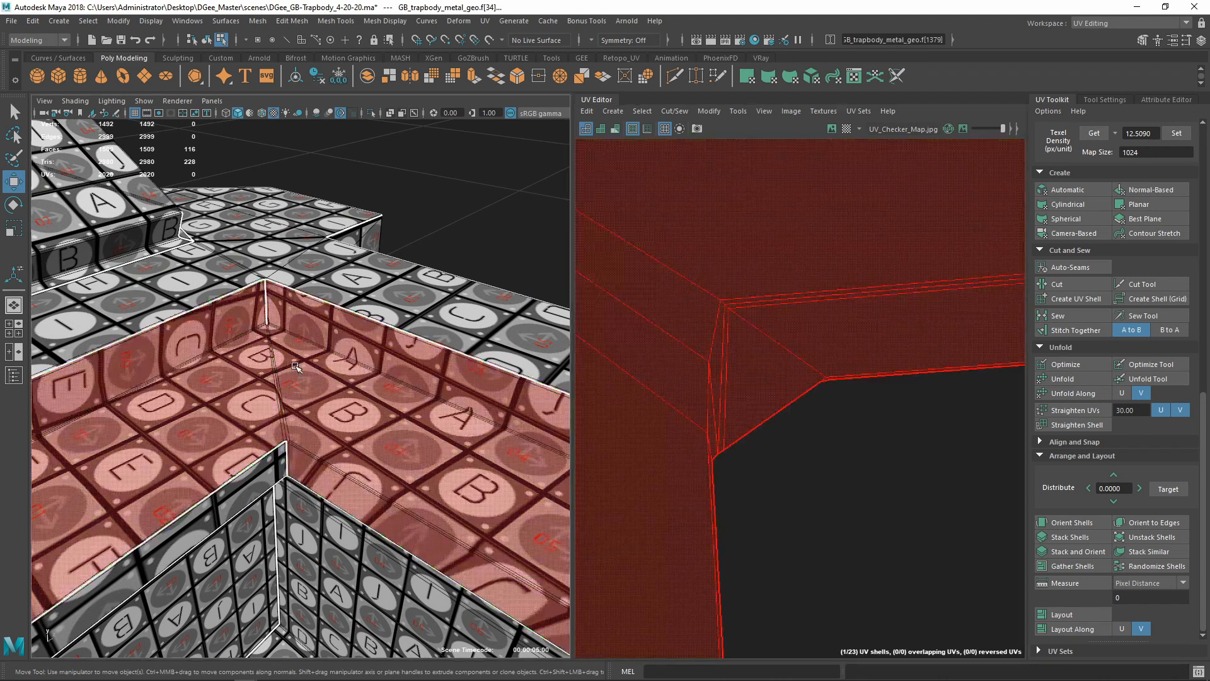
right_click_drag(286, 373, 368, 510, "alt")
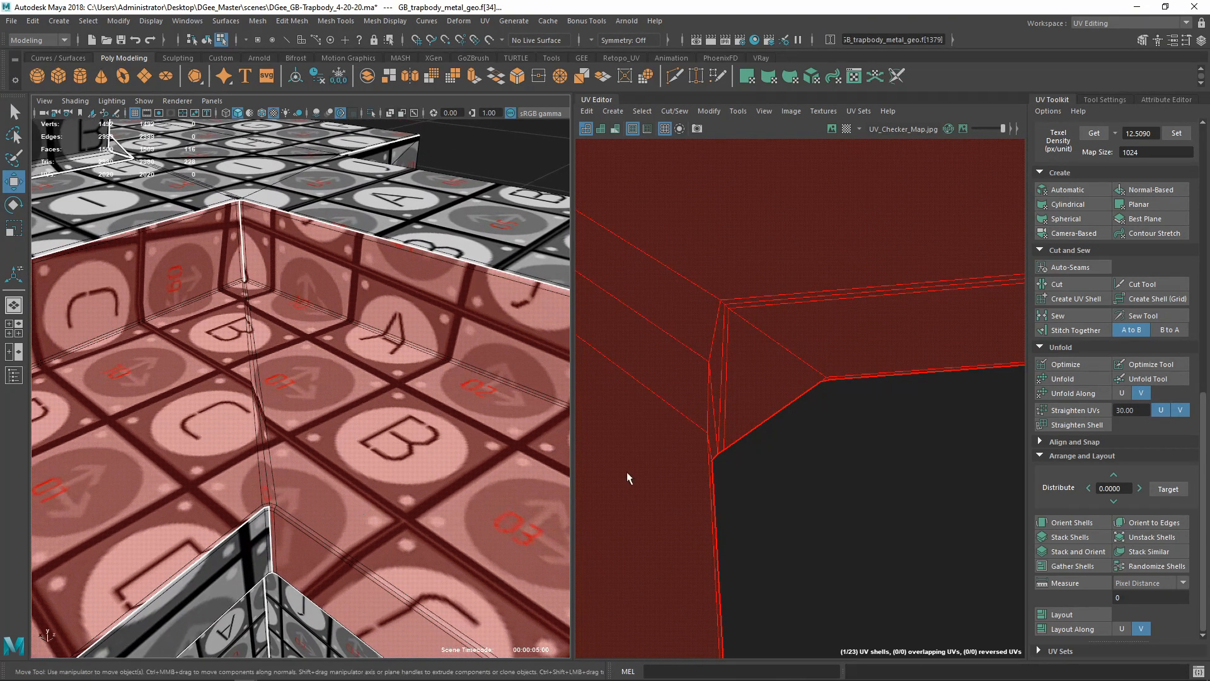
left_click(764, 460)
scroll(769, 473, "down", 5)
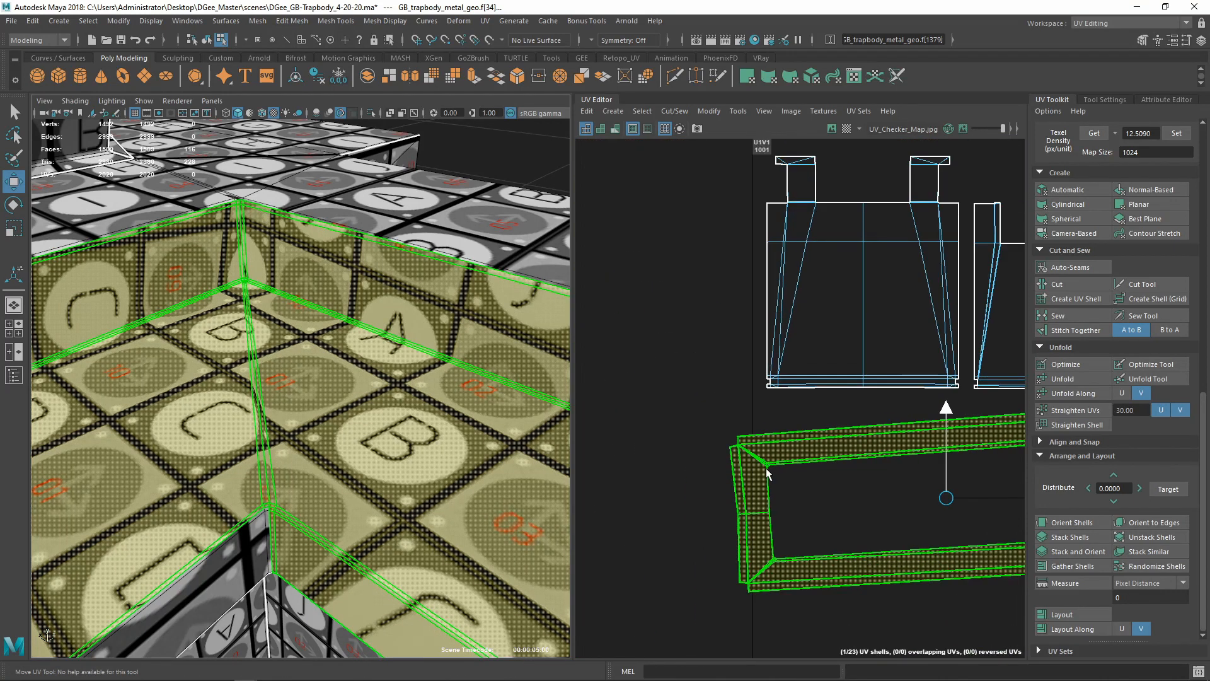
scroll(658, 517, "up", 2)
left_click_drag(305, 531, 305, 425, "alt")
right_click_drag(305, 425, 334, 513, "alt")
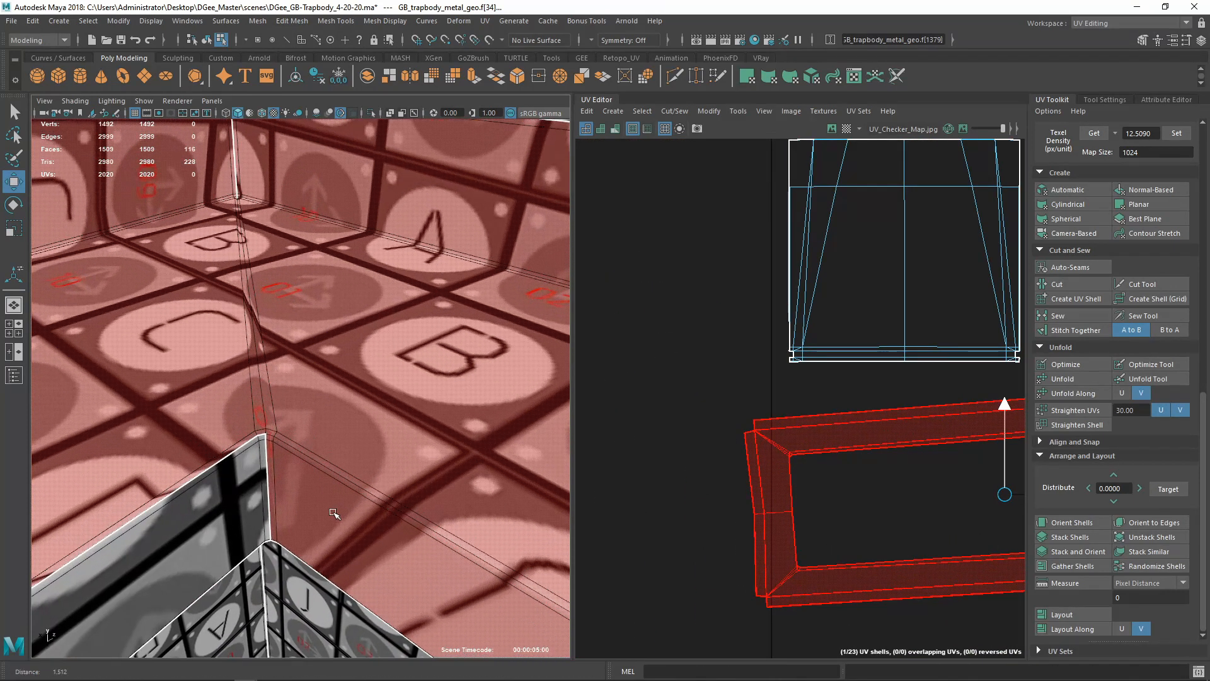
Select the edge loop around the recess's inner rim and cut the UVs along it
right_click(316, 478)
left_click(314, 443)
double_click(329, 473)
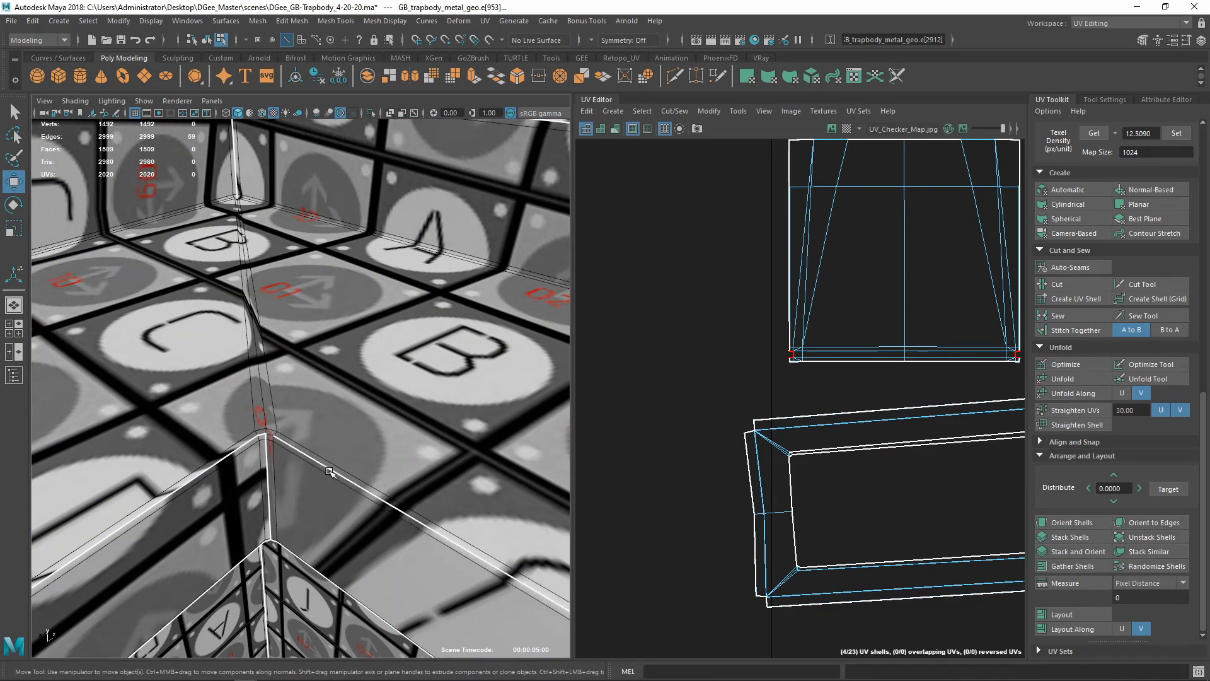
double_click(329, 471)
right_click_drag(743, 373, 680, 387, "shift")
Select the frame UV shell without its separated inner rim and unfold it again
right_click(784, 425)
right_click_drag(785, 425, 747, 413)
left_click(760, 479)
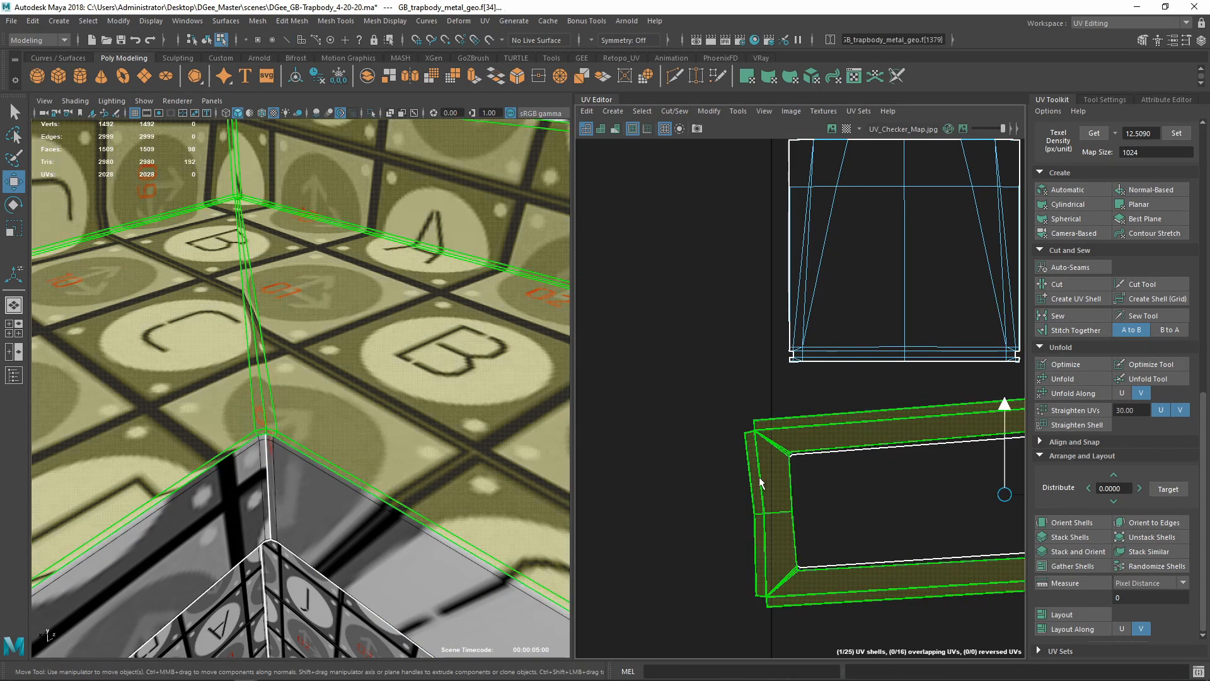
right_click(765, 478, "shift")
right_click_drag(716, 325, 620, 280, "shift")
Move the frame shell down, clear of the two thin rim strips, and straighten it with Orient Shells
scroll(864, 474, "up", 3)
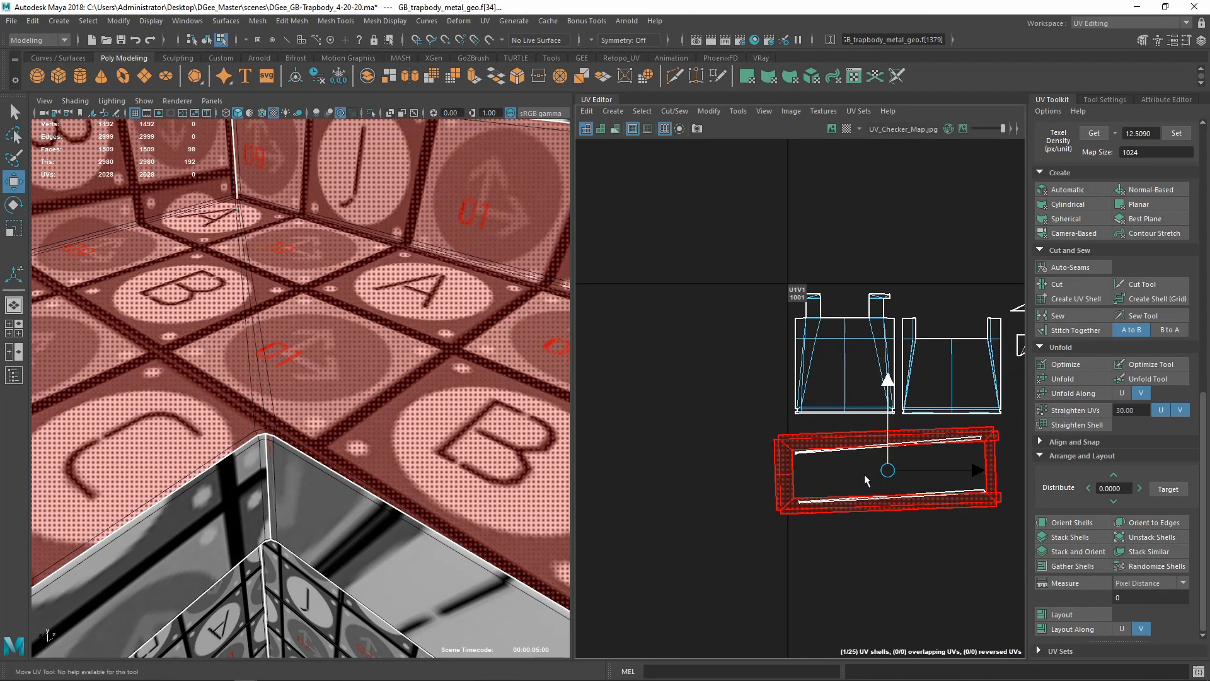
left_click_drag(900, 479, 884, 575)
scroll(926, 498, "up", 3)
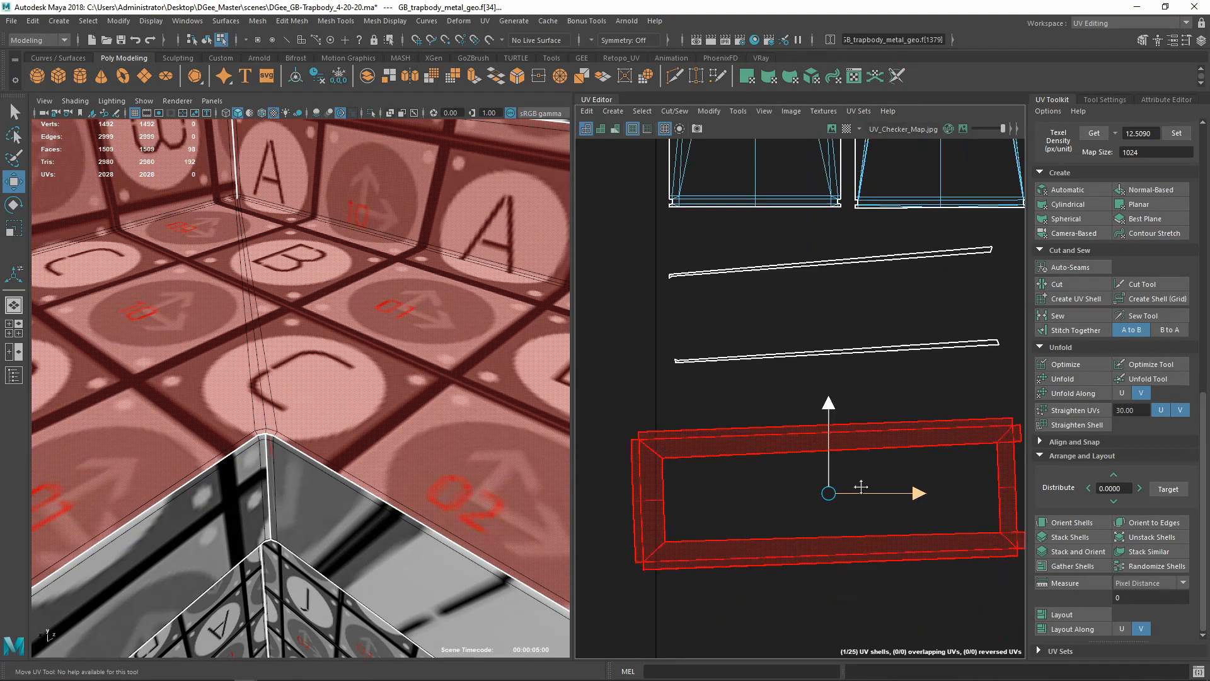
left_click(1094, 522)
middle_click_drag(775, 483, 888, 477, "alt")
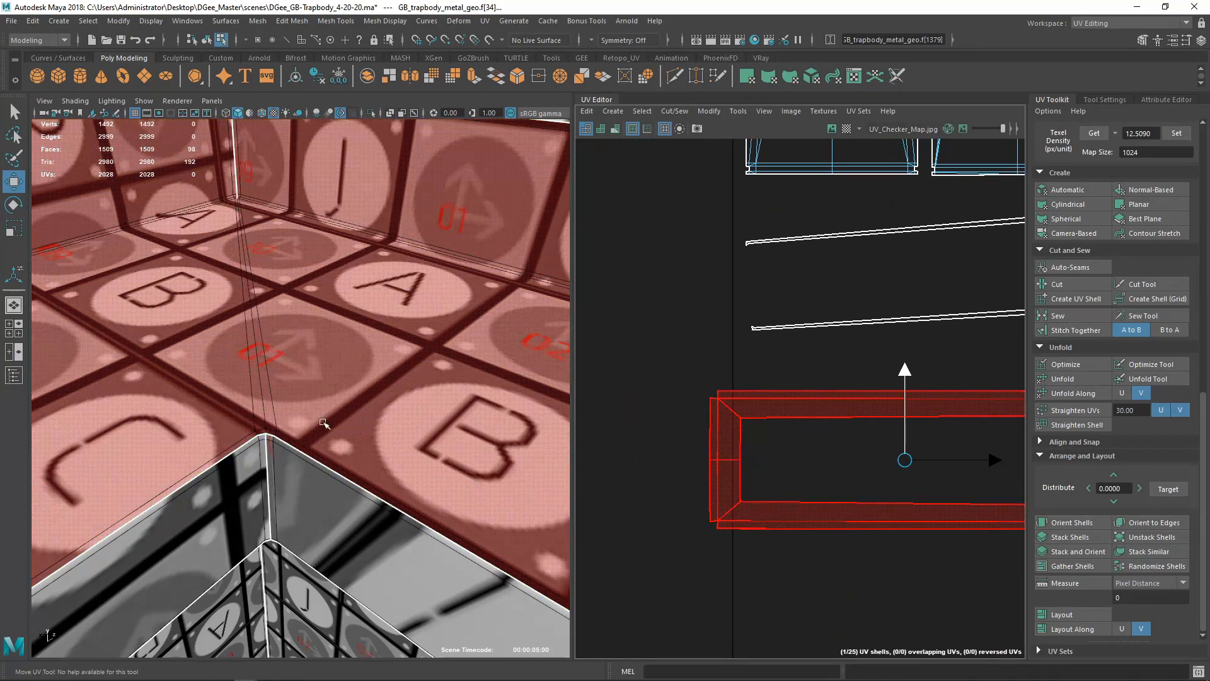
Unfold each of the two thin rim strip shells above the frame shell
right_click_drag(322, 420, 225, 352, "alt")
left_click_drag(225, 351, 246, 397, "alt")
right_click_drag(246, 397, 321, 484, "alt")
middle_click_drag(895, 347, 797, 359, "alt")
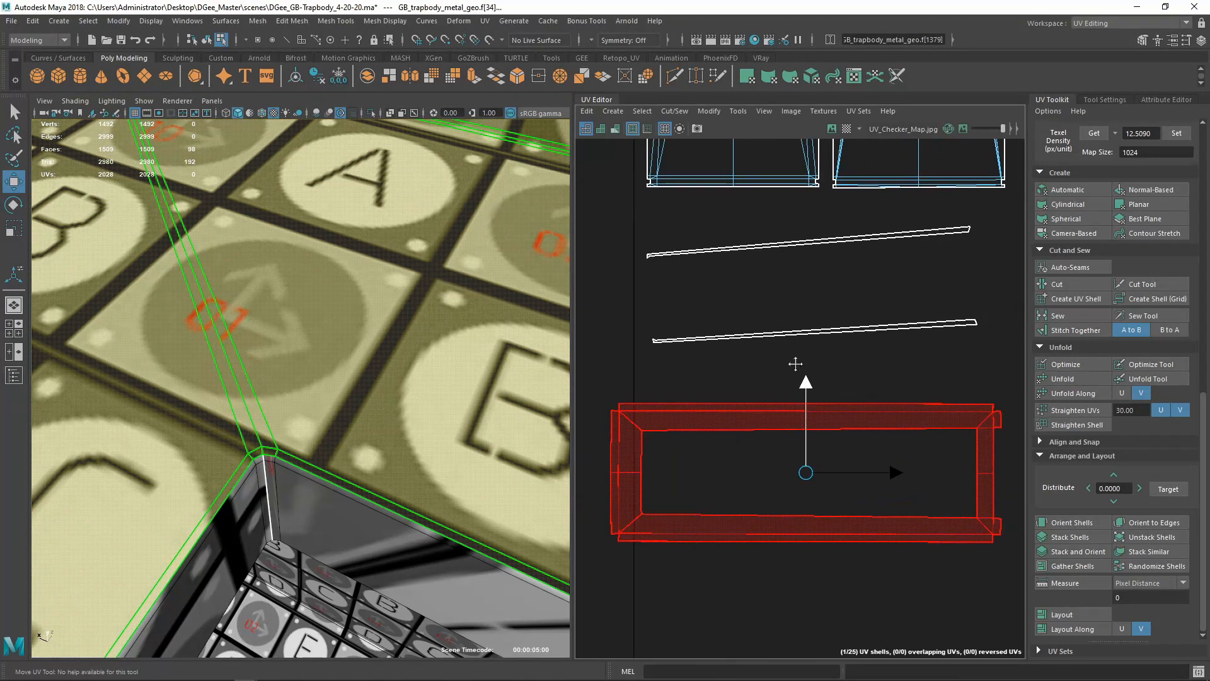
left_click(797, 339)
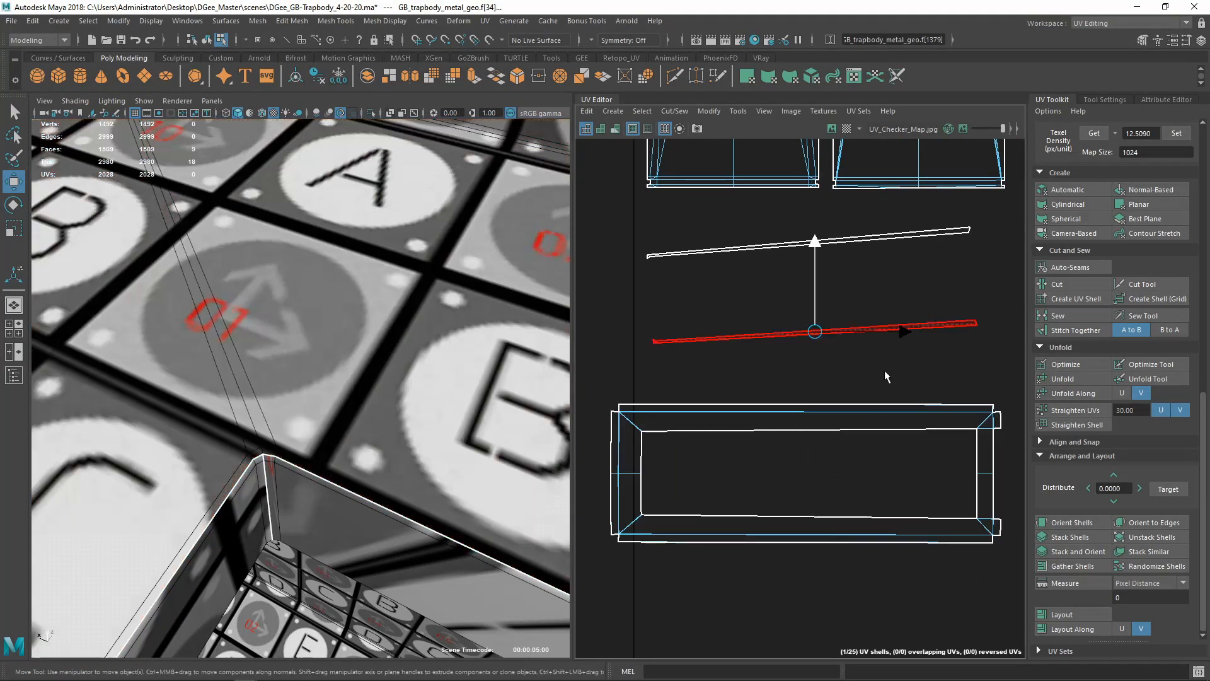
left_click(1070, 381)
left_click(776, 246)
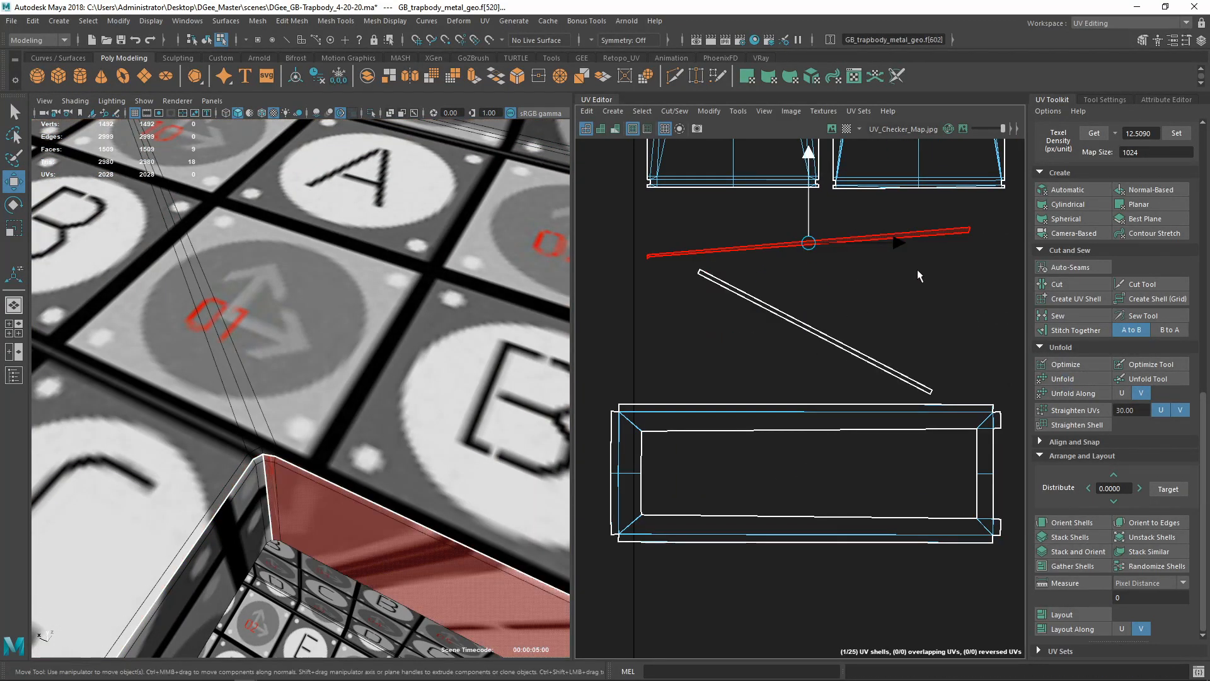
left_click(1076, 380)
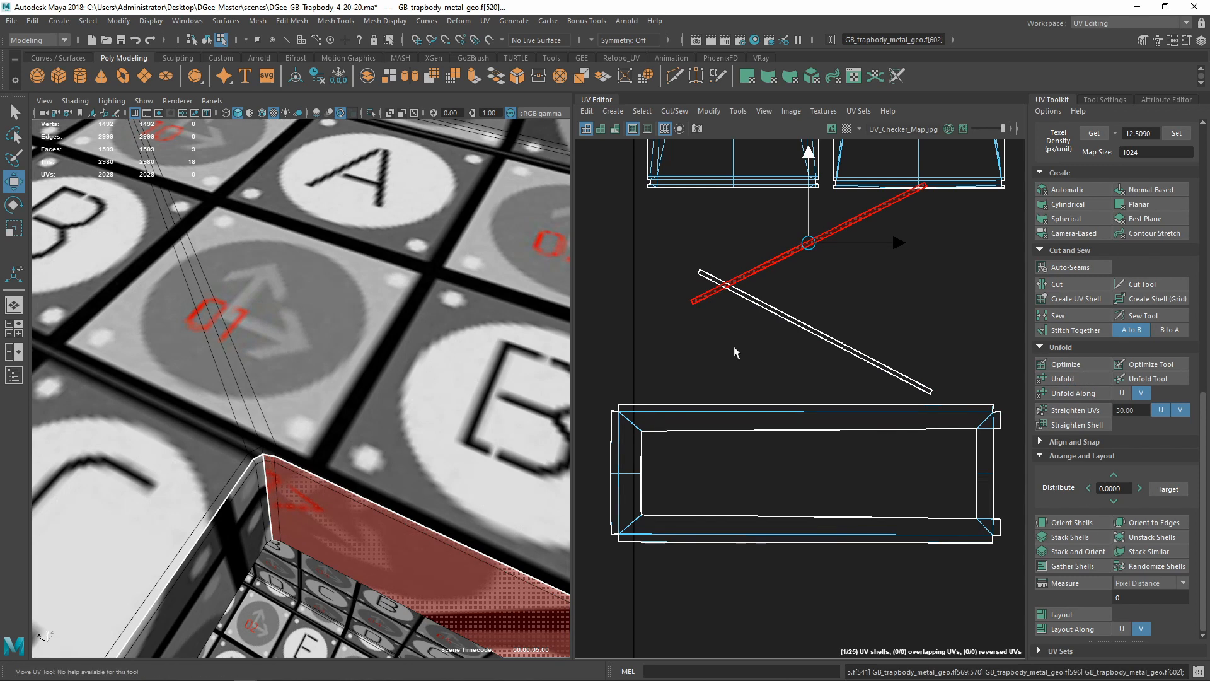
Orient the two thin rim strip shells with Orient Shells and rotate the upper one by 90 degrees so both lie horizontally
left_click_drag(798, 267, 898, 307)
left_click(1065, 524)
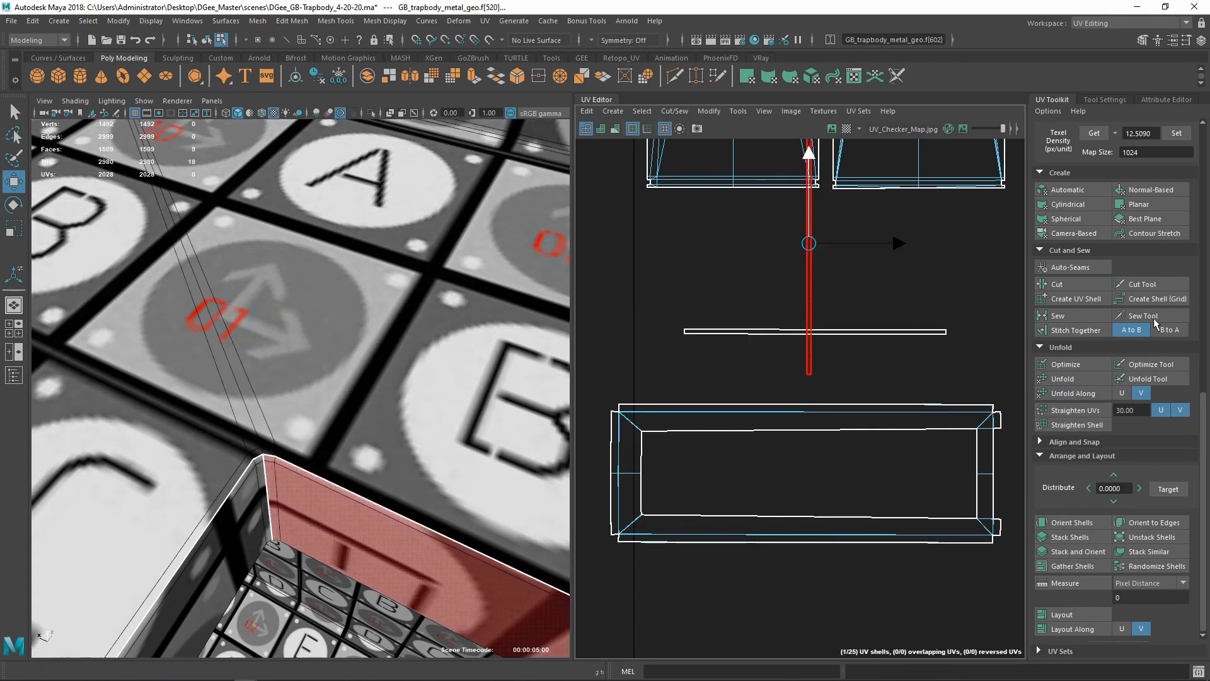
scroll(1151, 247, "up", 6)
left_click(1139, 383)
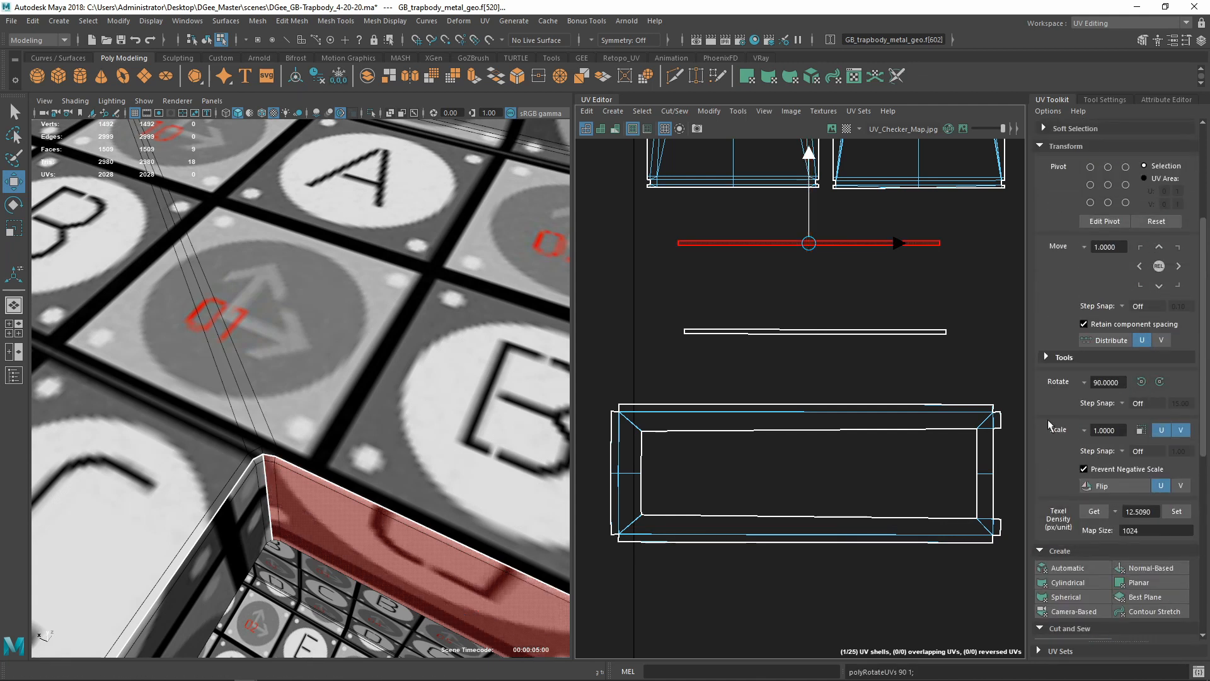
left_click(648, 354)
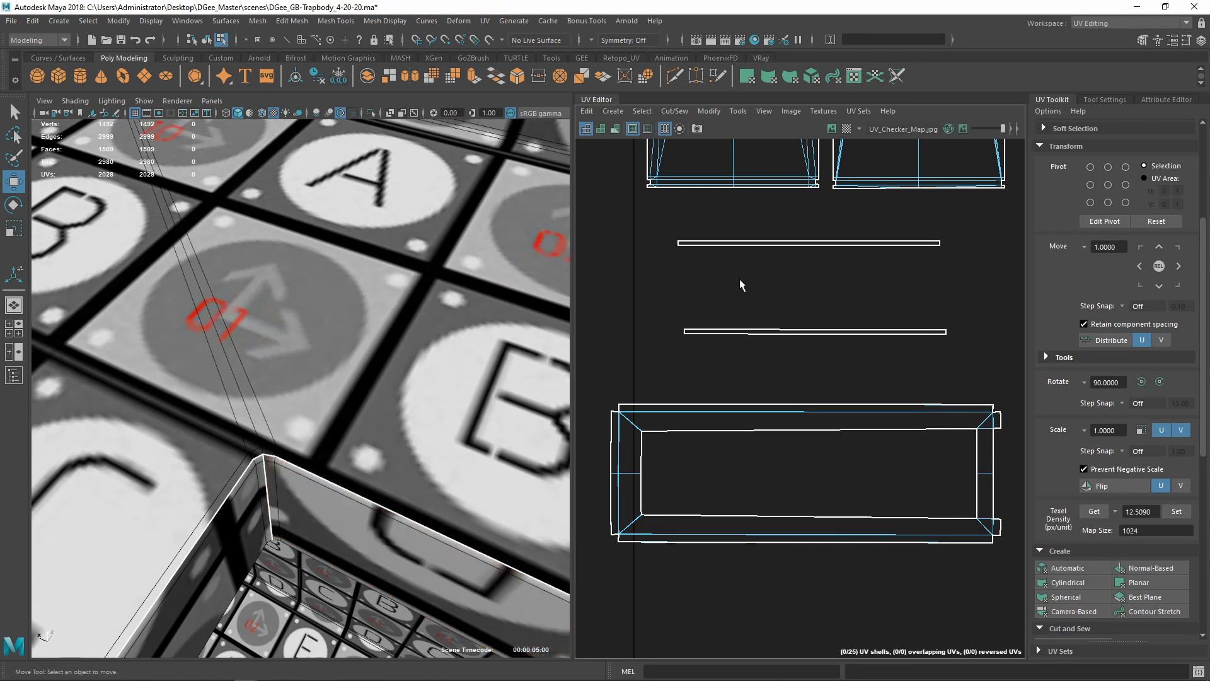
Select the upper thin rim strip shell and straighten its UVs with the 30 degree tolerance along U and V
left_click_drag(740, 282, 662, 235)
key("f")
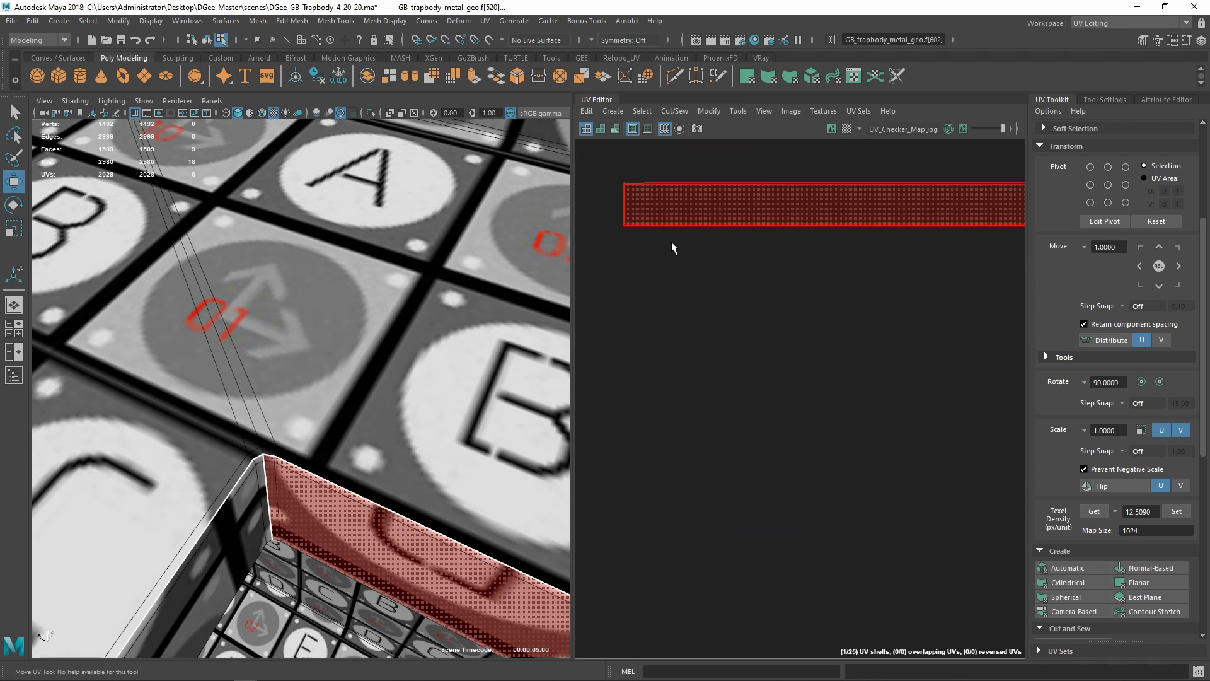
middle_click_drag(672, 247, 716, 337, "alt")
scroll(708, 330, "up", 4)
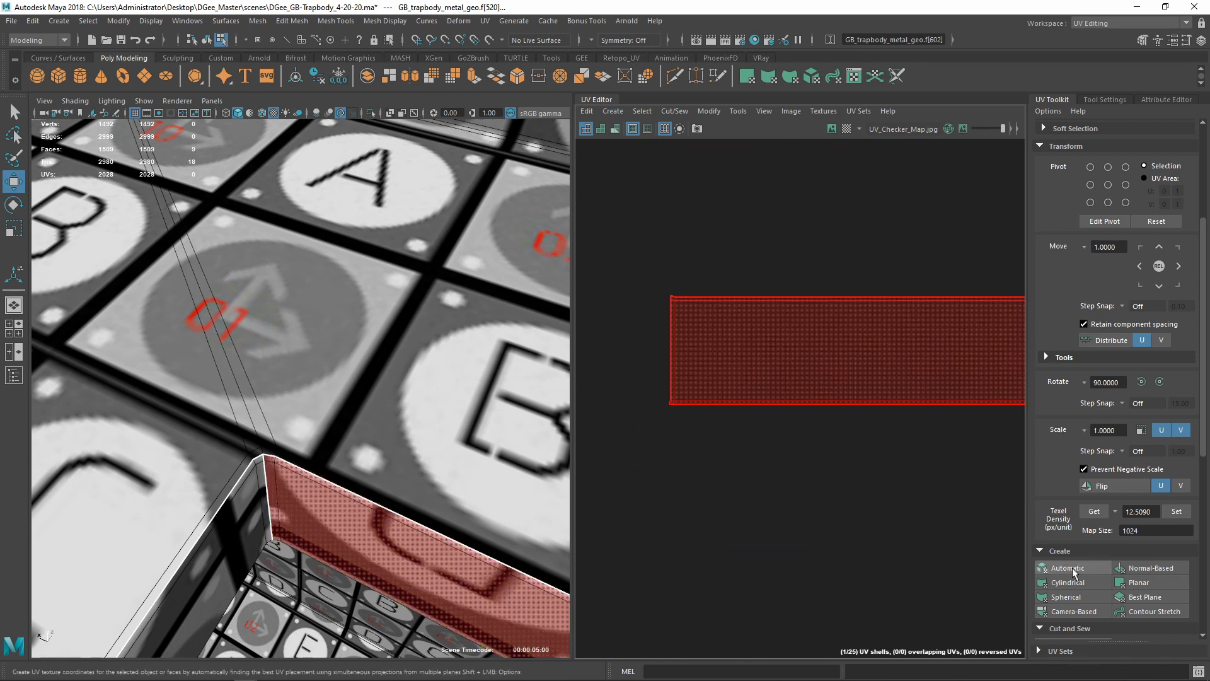
scroll(1077, 564, "down", 5)
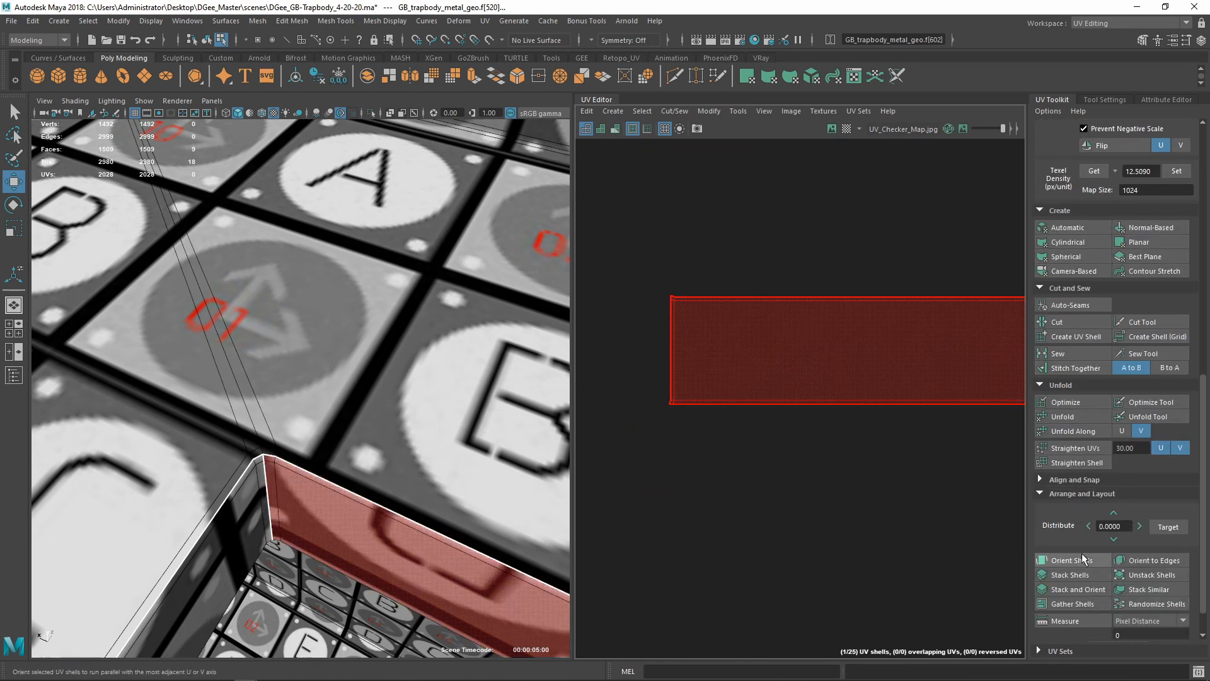
left_click(1082, 449)
scroll(818, 489, "down", 5)
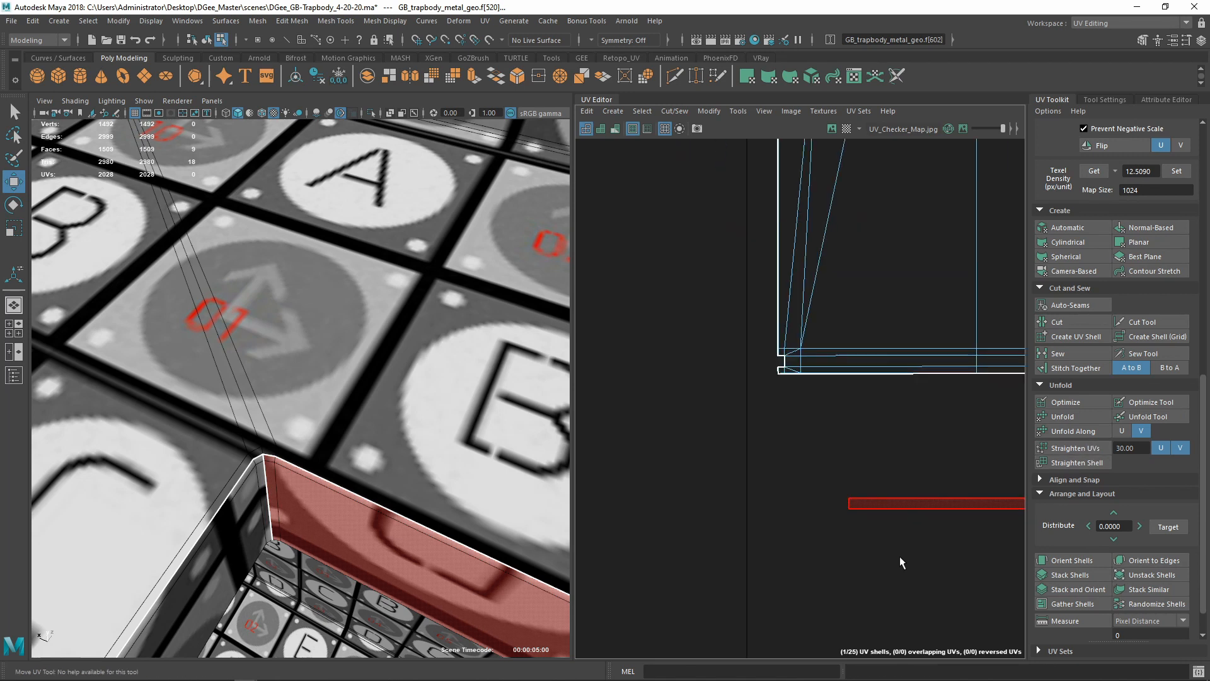
Select the lower thin rim strip shell and straighten its UVs with the same 30 degree U and V tolerance
middle_click_drag(899, 556, 757, 359, "alt")
key("w")
scroll(756, 360, "down", 2)
left_click(782, 445)
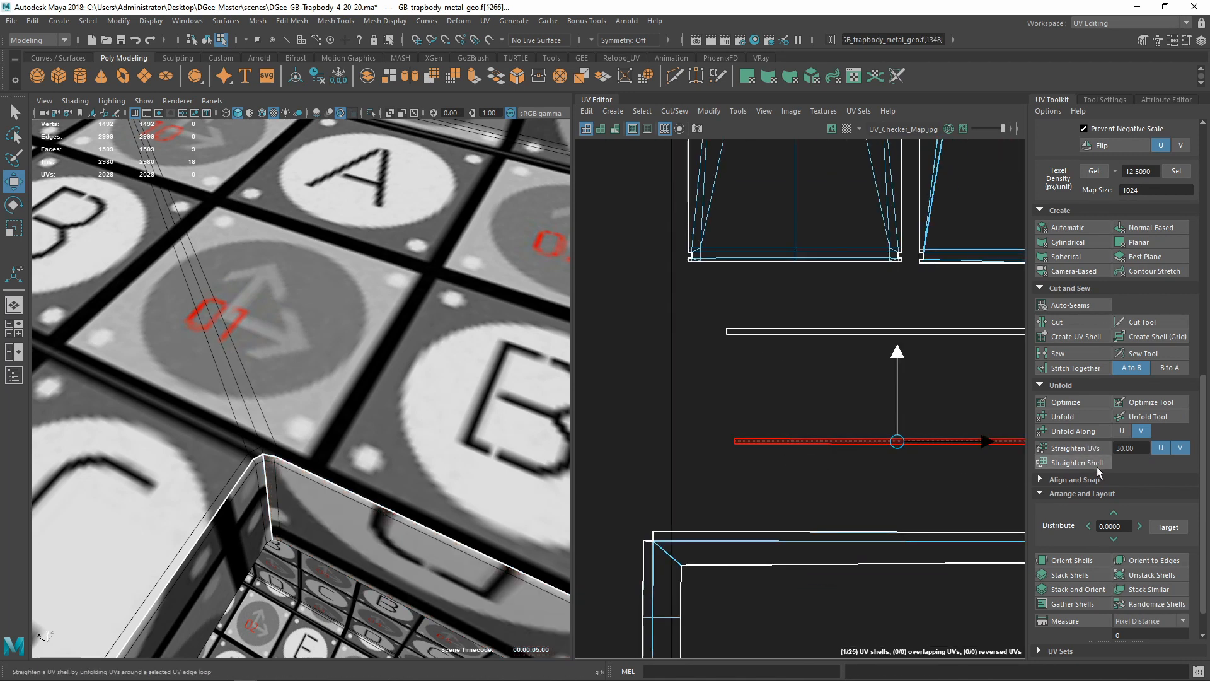
left_click(1075, 448)
scroll(819, 475, "down", 3)
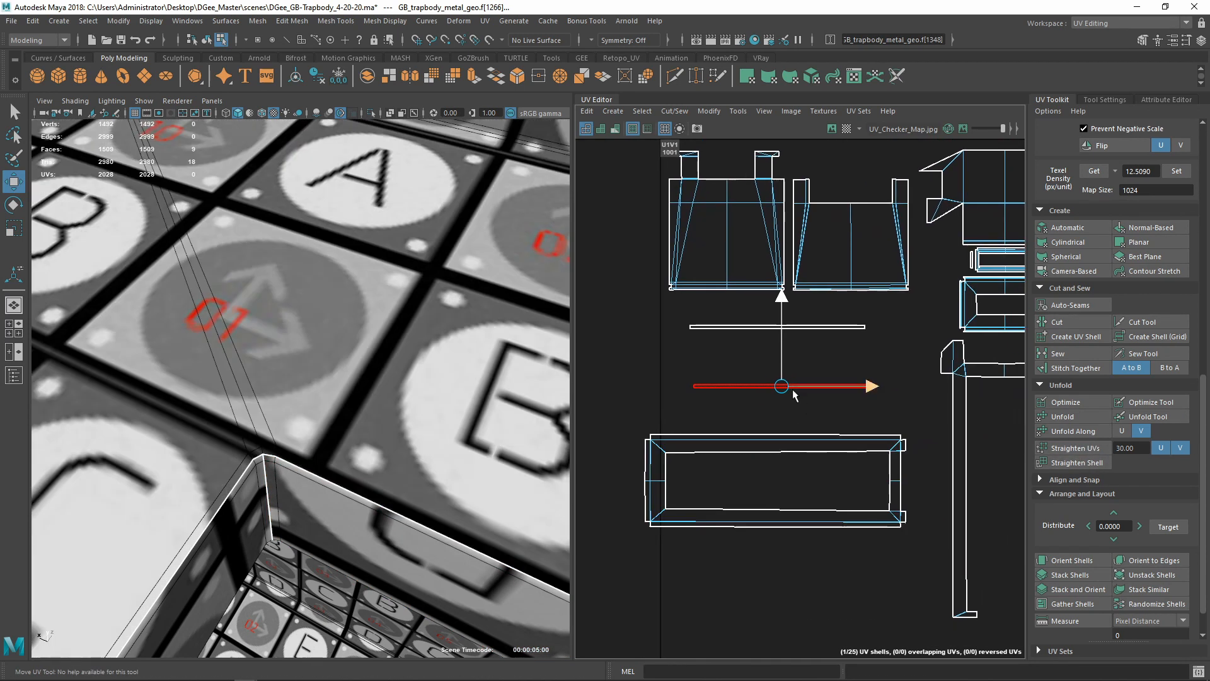
Try Straighten UVs with the 30 degree tolerance on the frame shell below the two strips
left_click(705, 443)
scroll(675, 470, "up", 7)
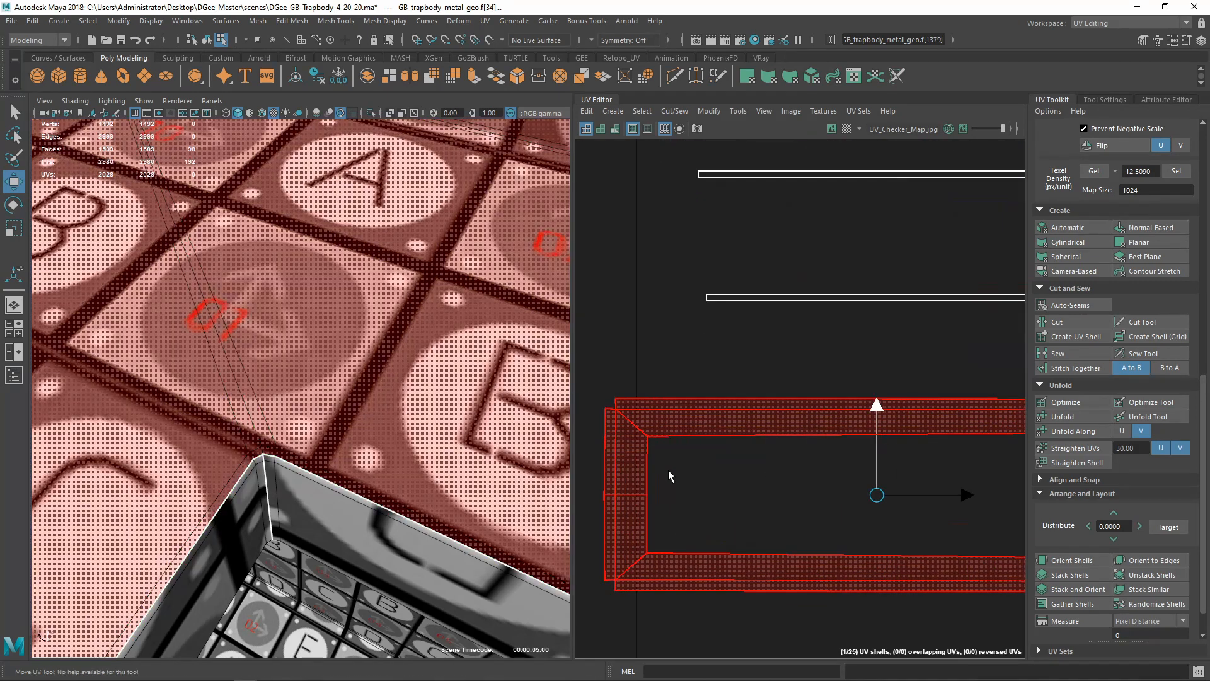
middle_click_drag(673, 427, 775, 422, "alt")
scroll(760, 403, "up", 4)
scroll(760, 403, "up", 2)
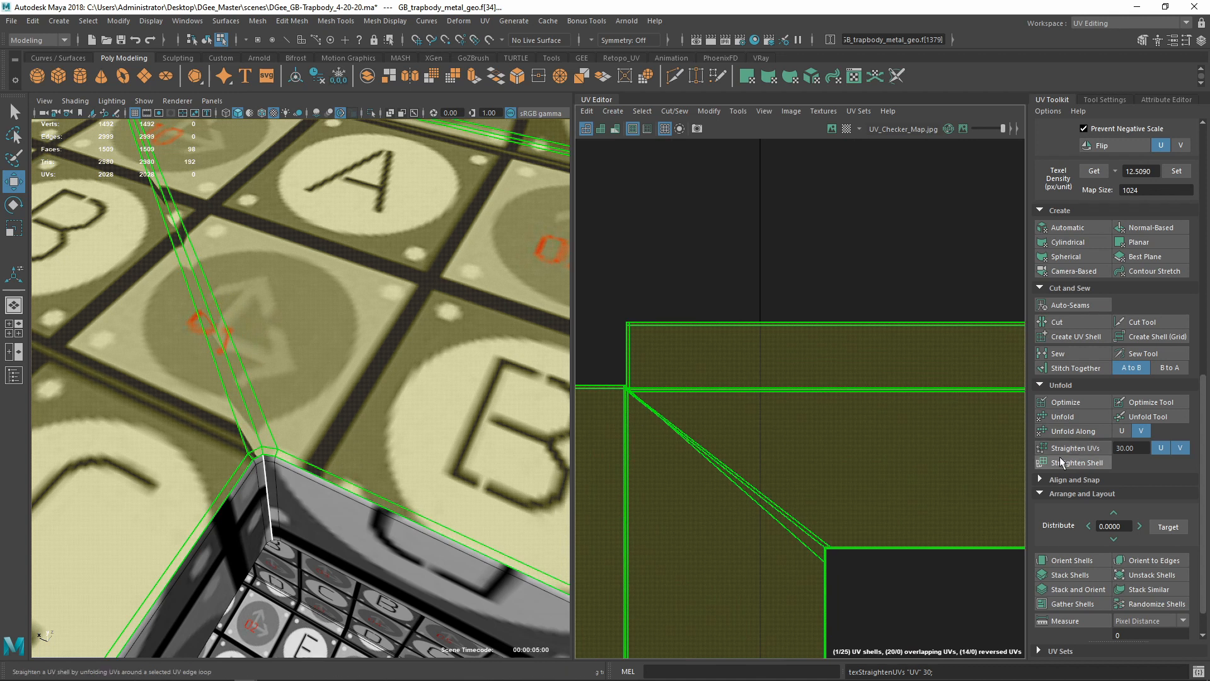
scroll(639, 415, "up", 3)
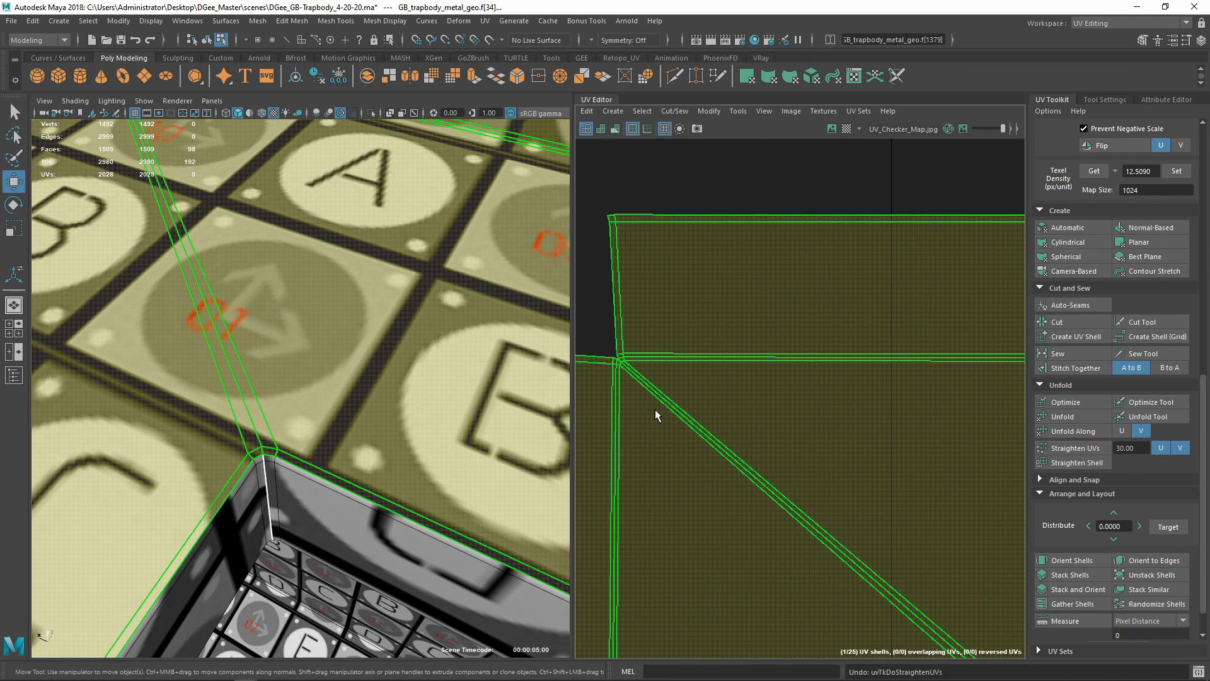
Convert the frame shell selection to UVs, apply Straighten Shell and optimize the UVs
scroll(658, 415, "down", 3)
right_click(853, 459, "ctrl")
left_click(916, 459)
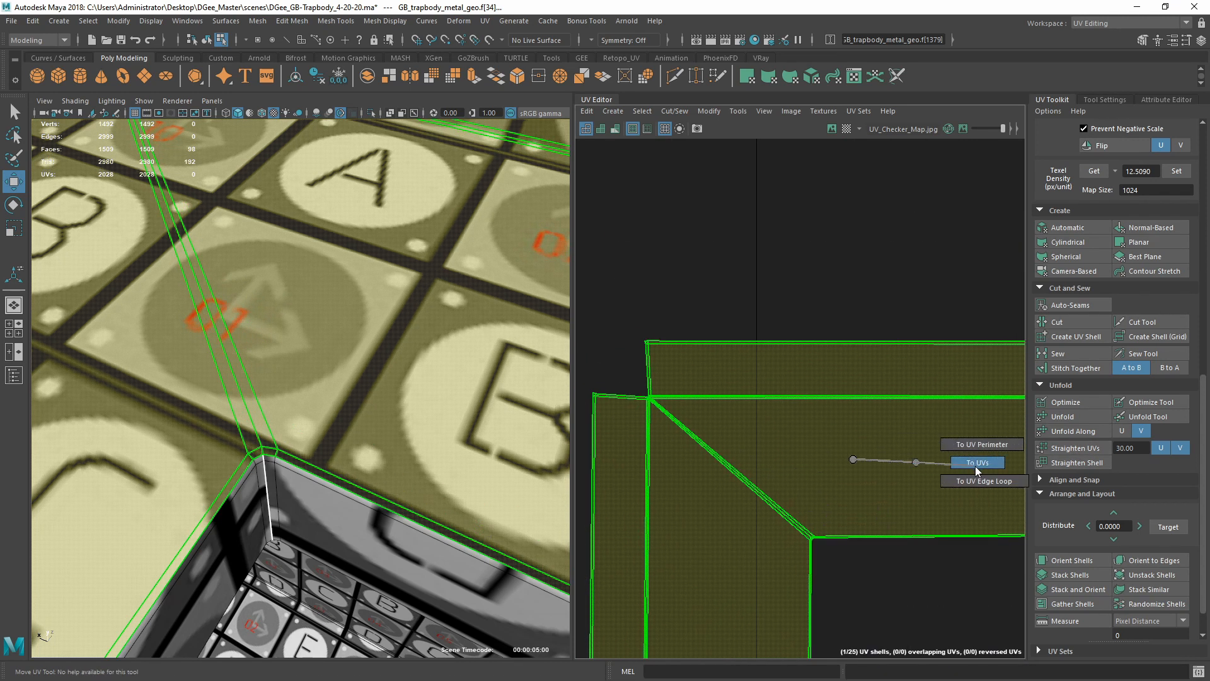
left_click(1064, 462)
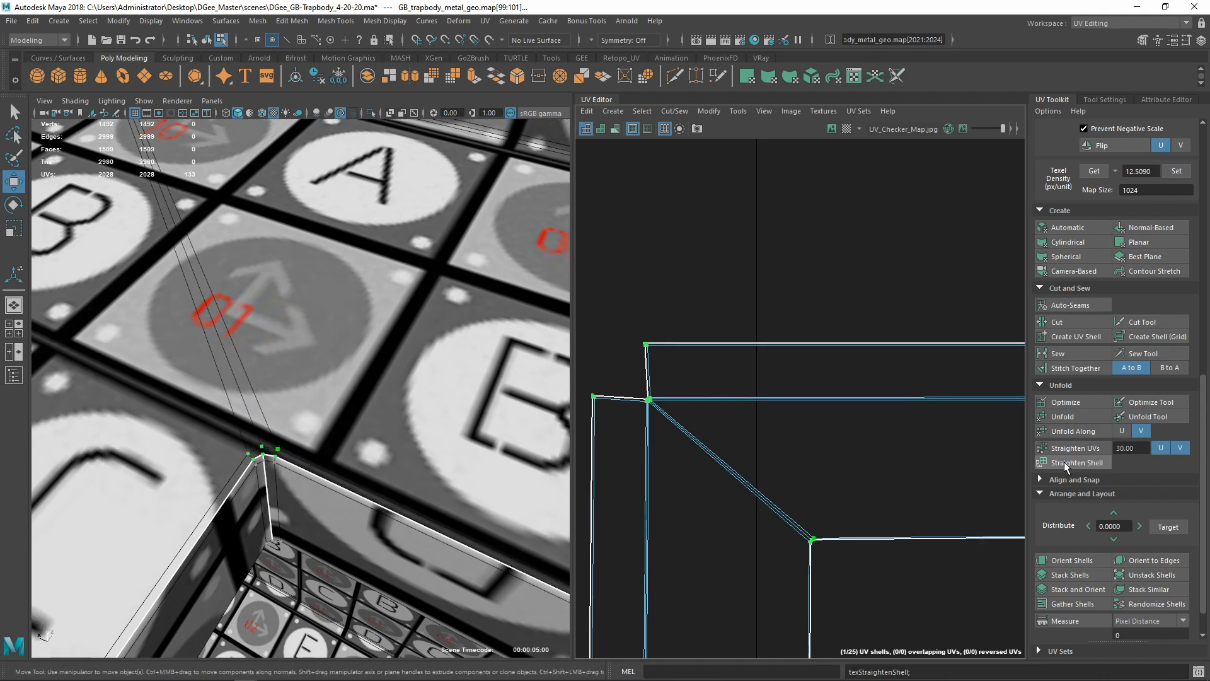
left_click(1074, 403)
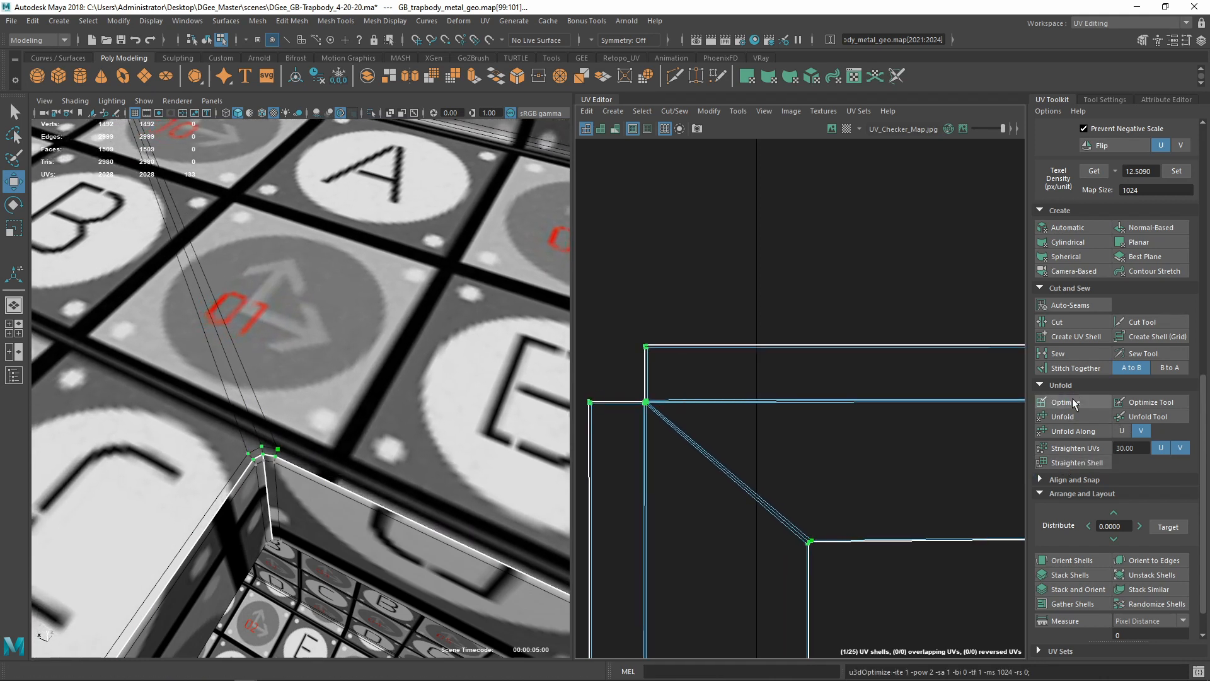
Check both ends of the frame shell and run Optimize on its UVs once more
scroll(805, 441, "down", 8)
middle_click_drag(806, 441, 696, 371, "alt")
scroll(904, 400, "down", 4)
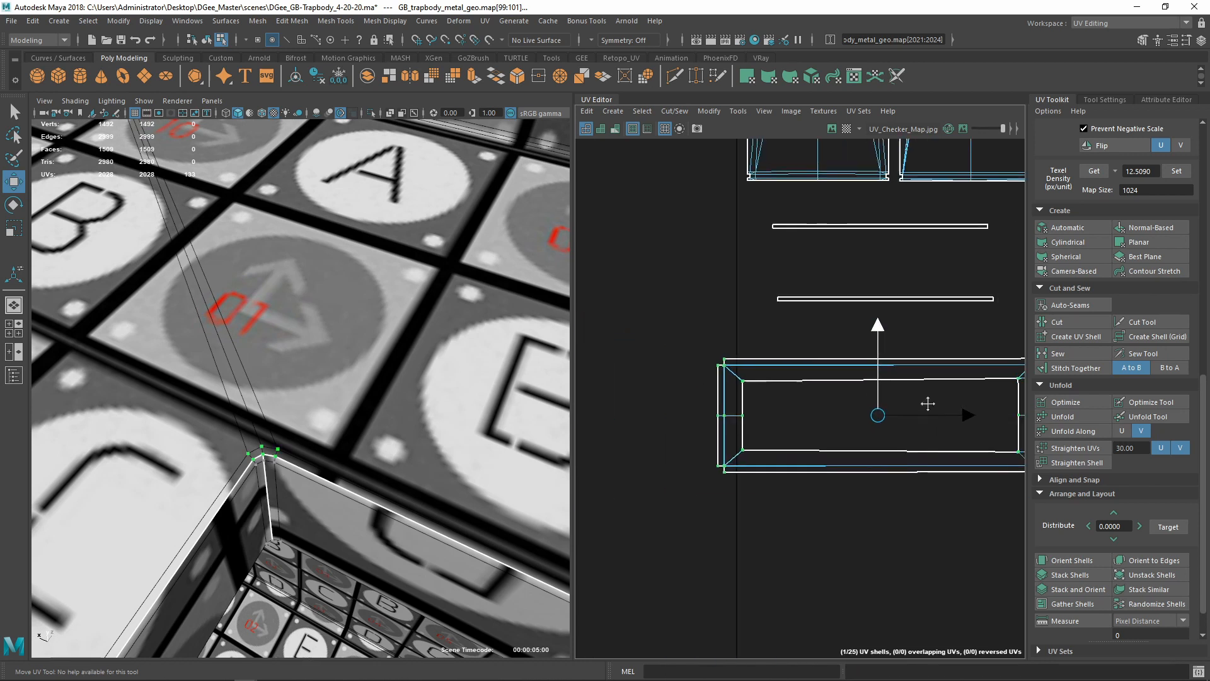
scroll(819, 397, "up", 5)
scroll(613, 393, "up", 2)
middle_click_drag(612, 394, 737, 404, "alt")
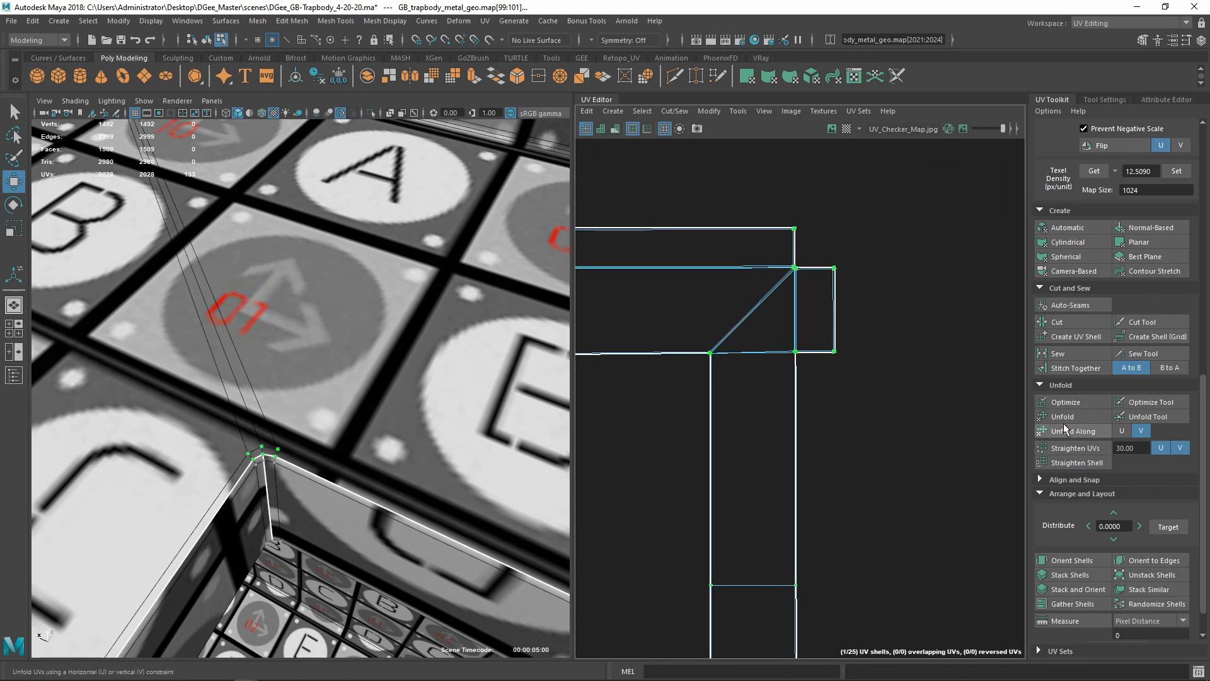
left_click(1082, 404)
Examine the checker pattern around the recess frame in the 3D view and compare it with the frame's UV shell
scroll(315, 404, "down", 10)
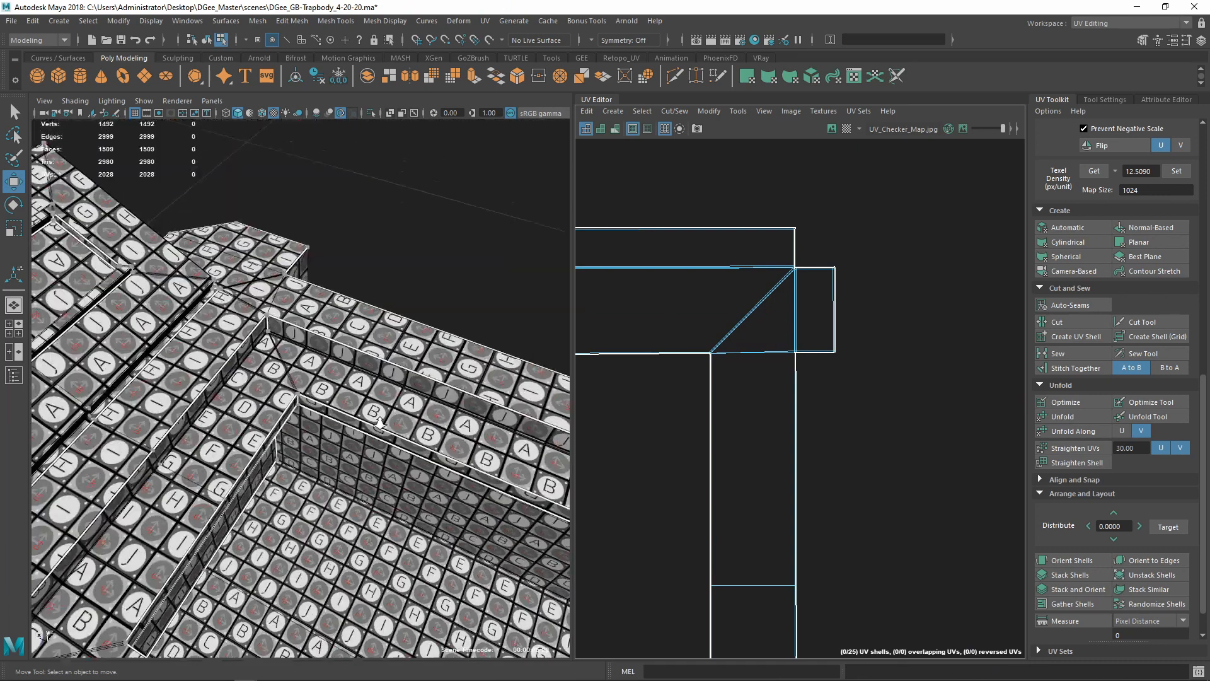
left_click_drag(240, 397, 344, 419, "alt")
middle_click_drag(339, 421, 191, 414, "alt")
left_click_drag(191, 414, 303, 410, "alt")
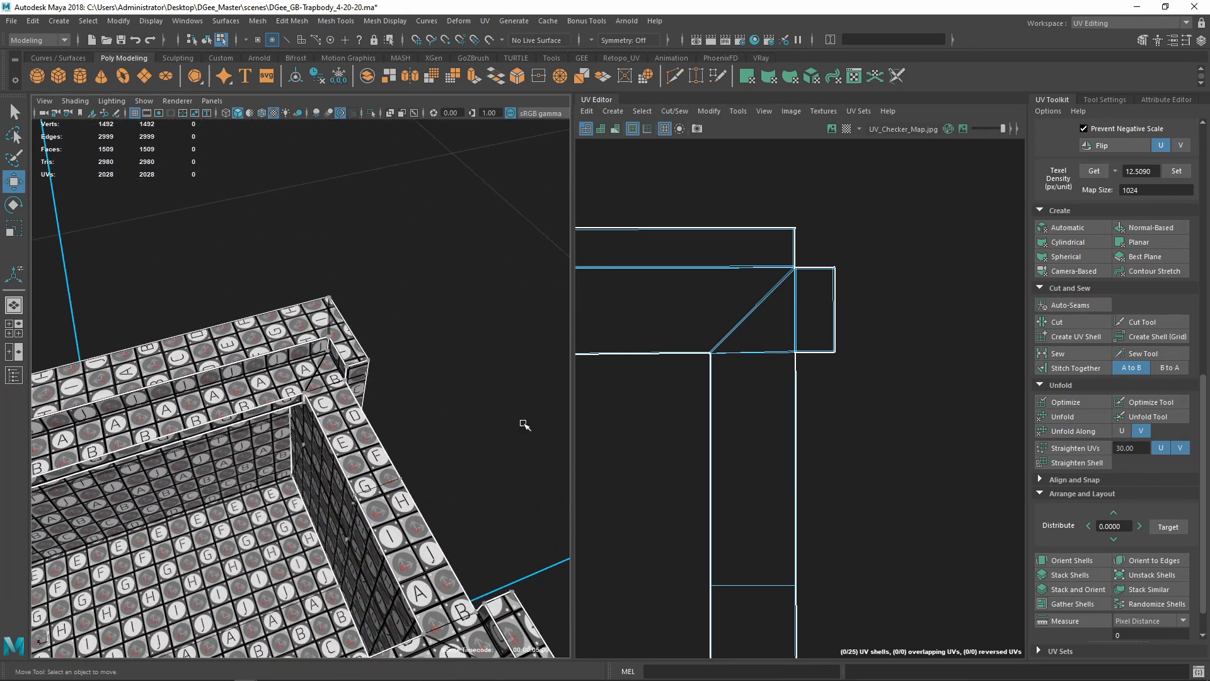
scroll(702, 443, "down", 9)
middle_click_drag(673, 464, 920, 457, "alt")
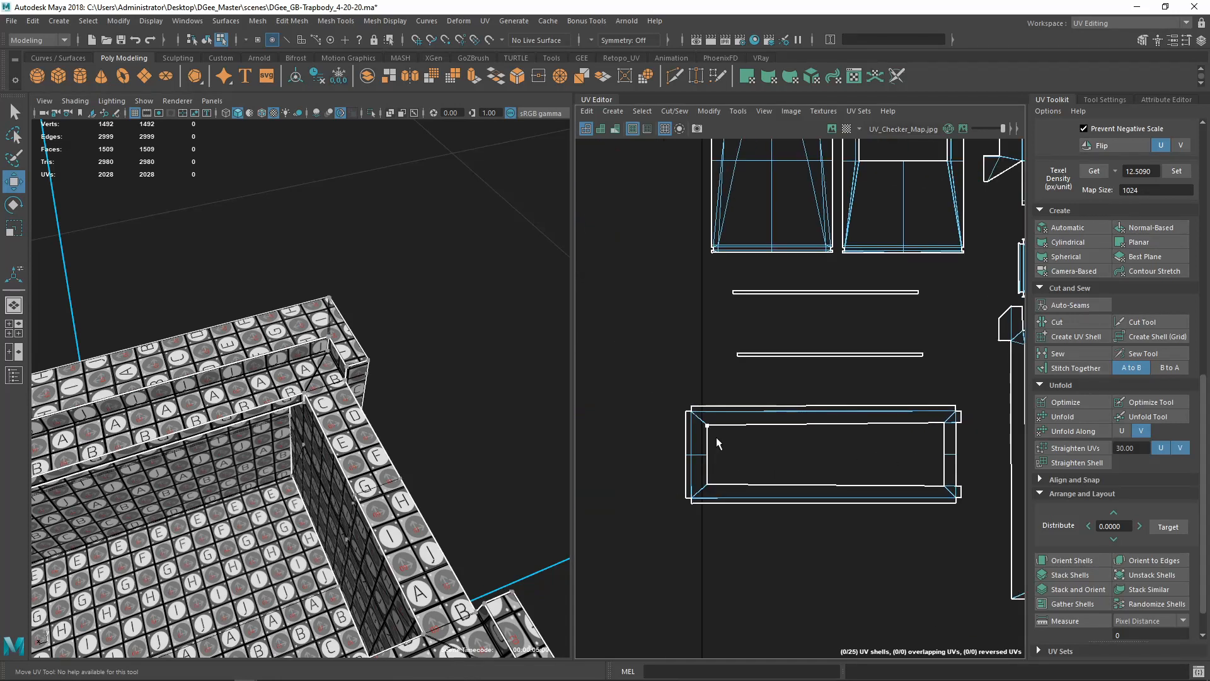
left_click_drag(417, 431, 296, 444, "alt")
middle_click_drag(290, 435, 443, 422, "alt")
right_click_drag(442, 422, 221, 421, "alt")
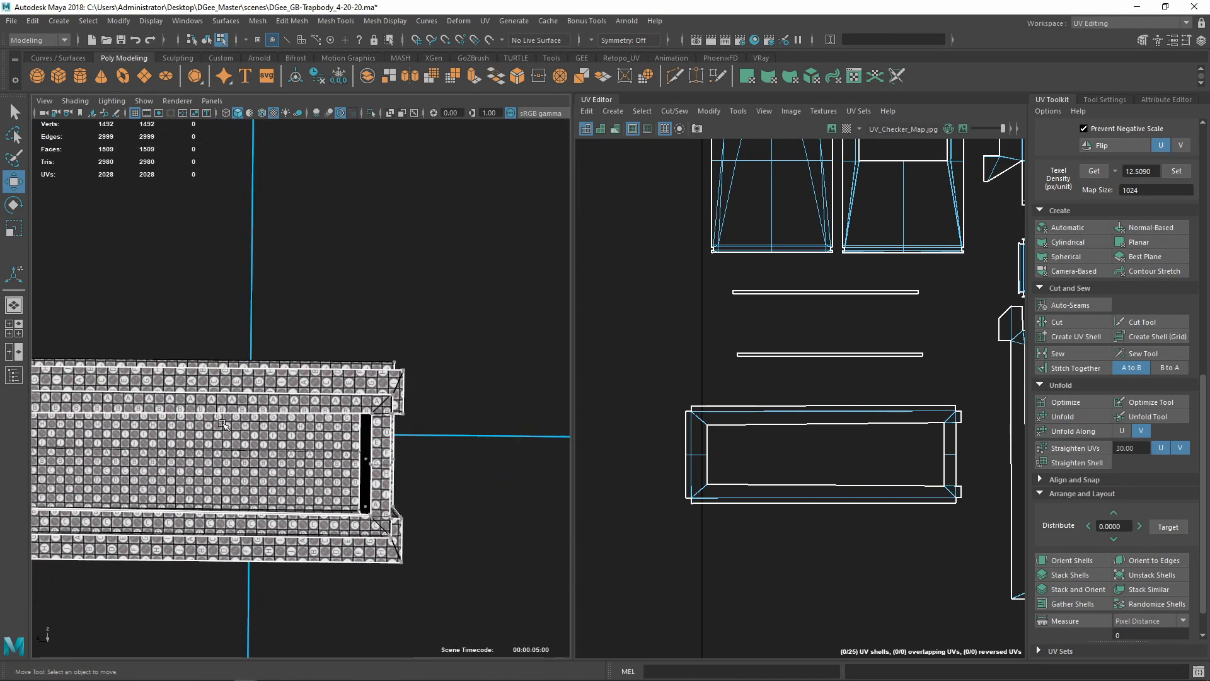
middle_click_drag(222, 424, 383, 398, "alt")
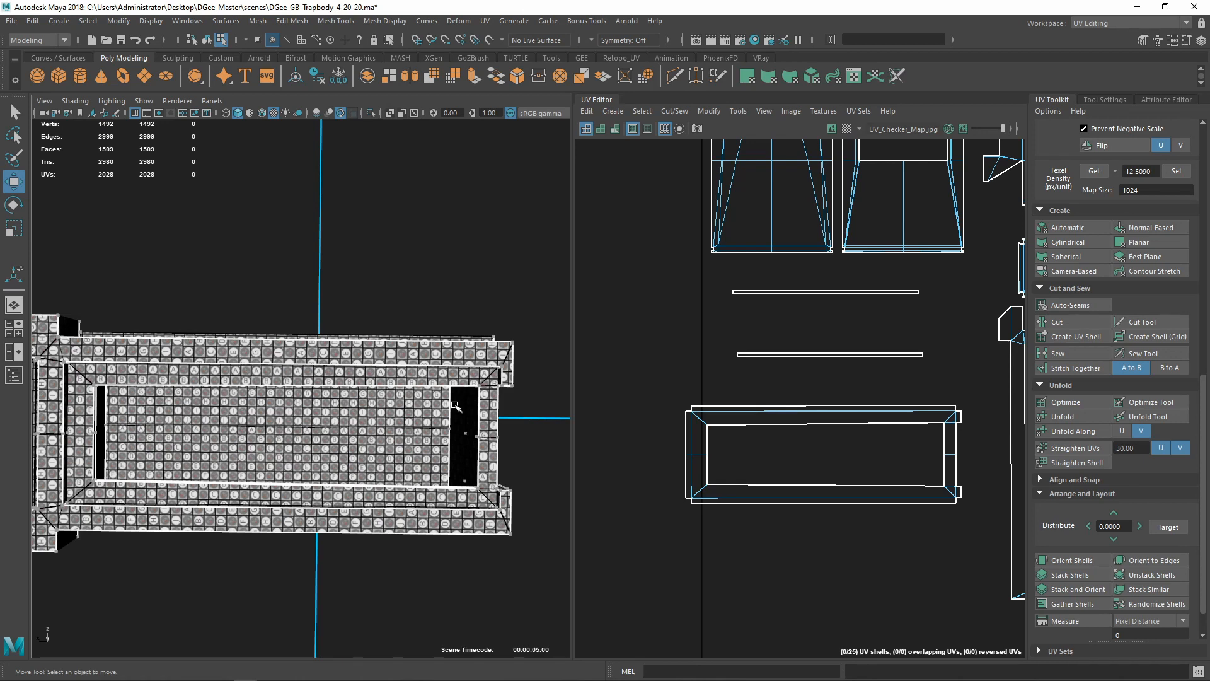
left_click_drag(397, 407, 590, 423, "alt")
scroll(255, 333, "up", 8)
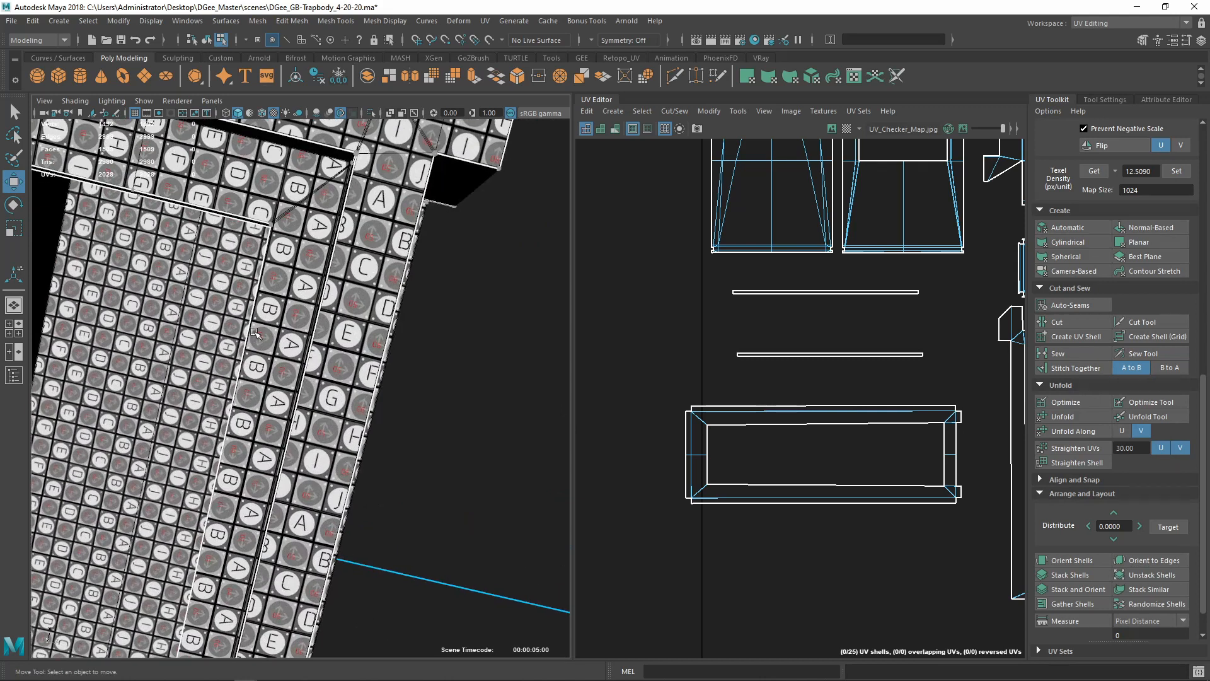
In the top view, move the inner corner vertices at one end of the recess so its two long inner edges run straighter
key("space")
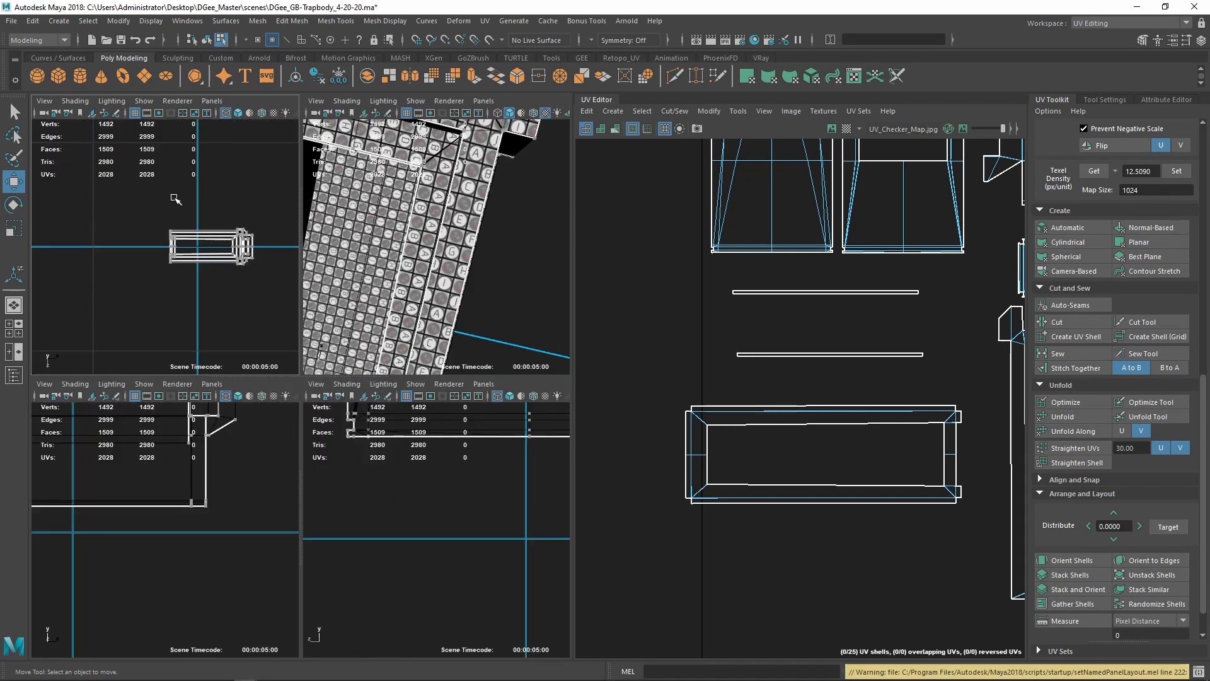
key("space")
right_click_drag(286, 313, 565, 436, "alt")
middle_click_drag(550, 400, 460, 389, "alt")
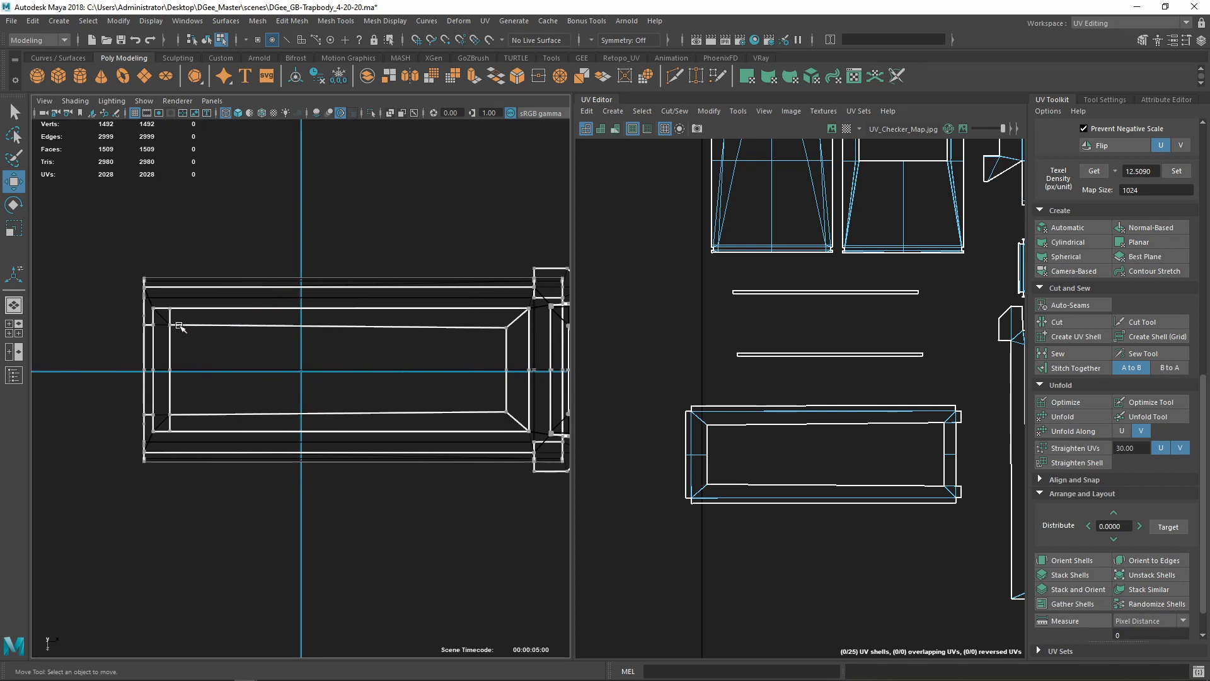
right_click_drag(421, 424, 364, 374, "alt")
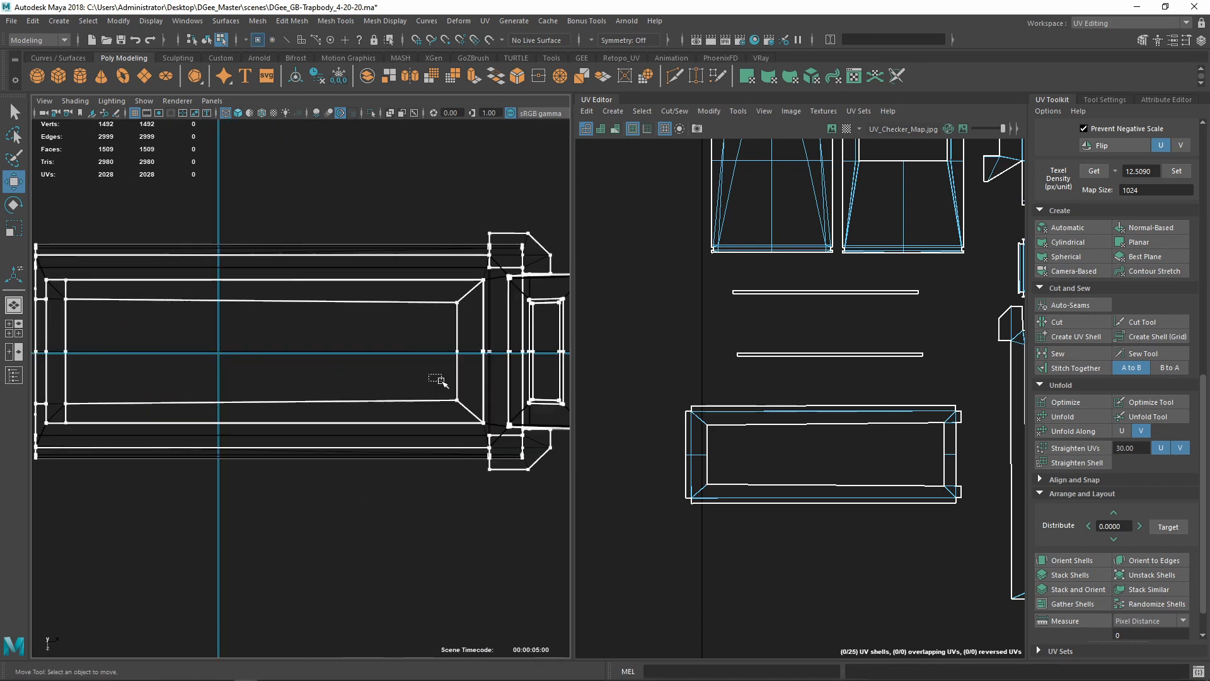
left_click_drag(467, 412, 467, 412)
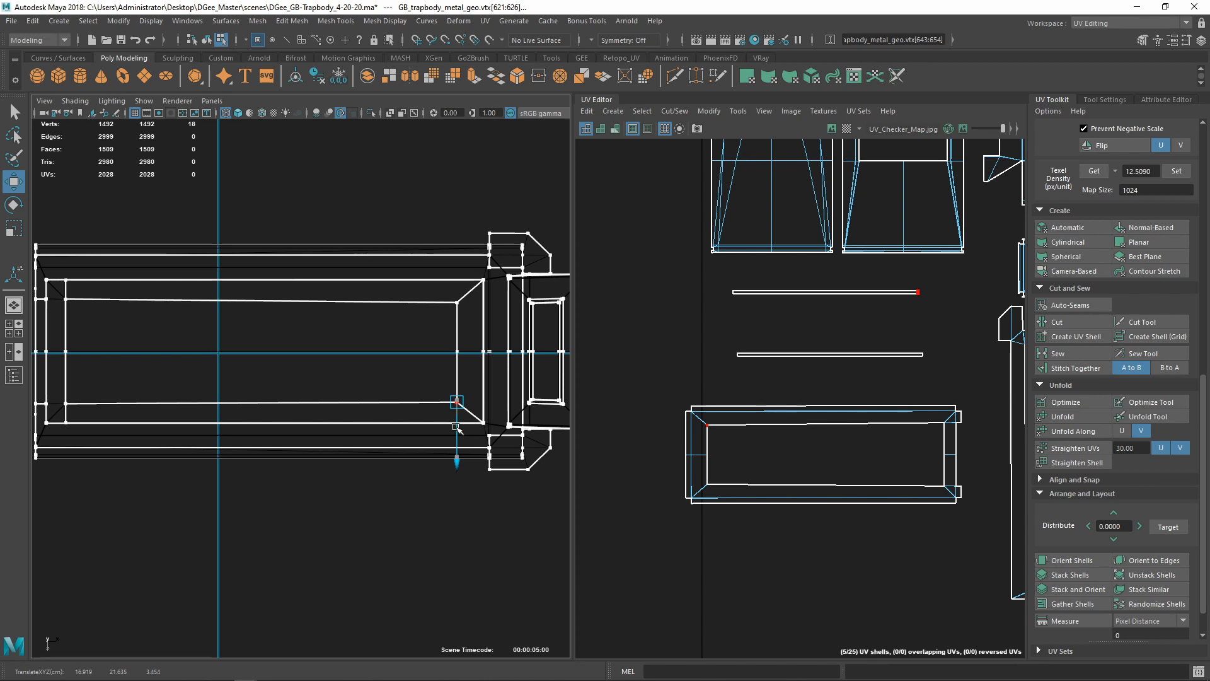
left_click(424, 464)
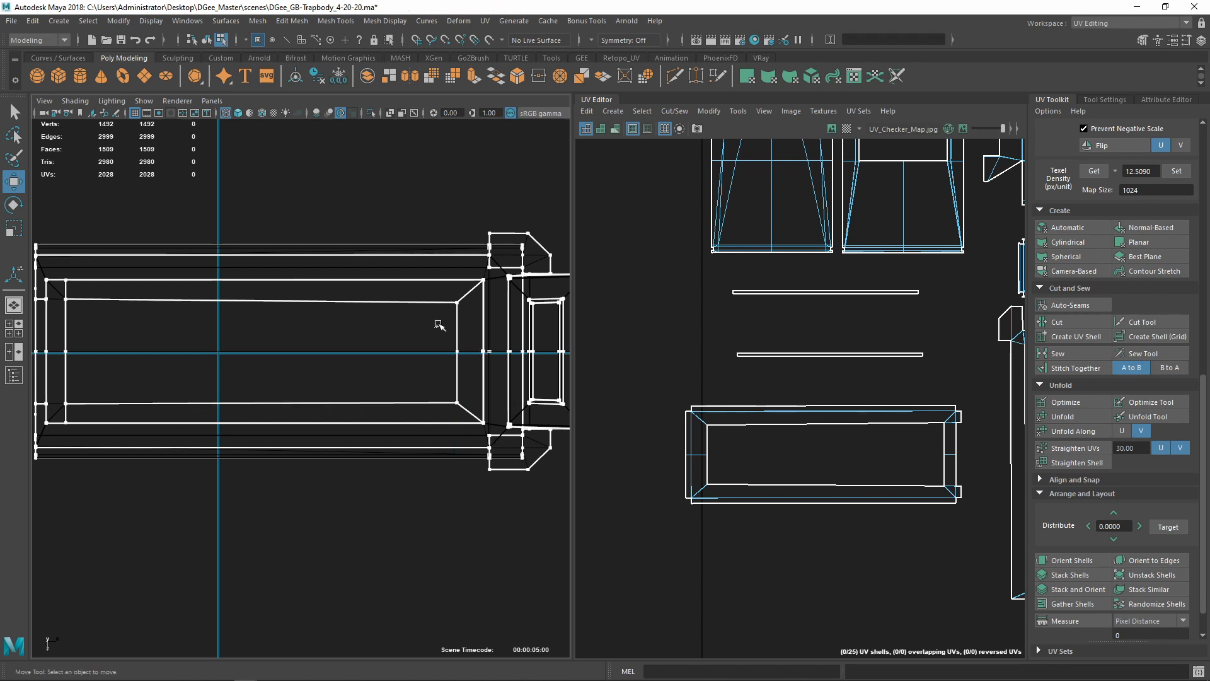
left_click_drag(455, 355, 457, 357)
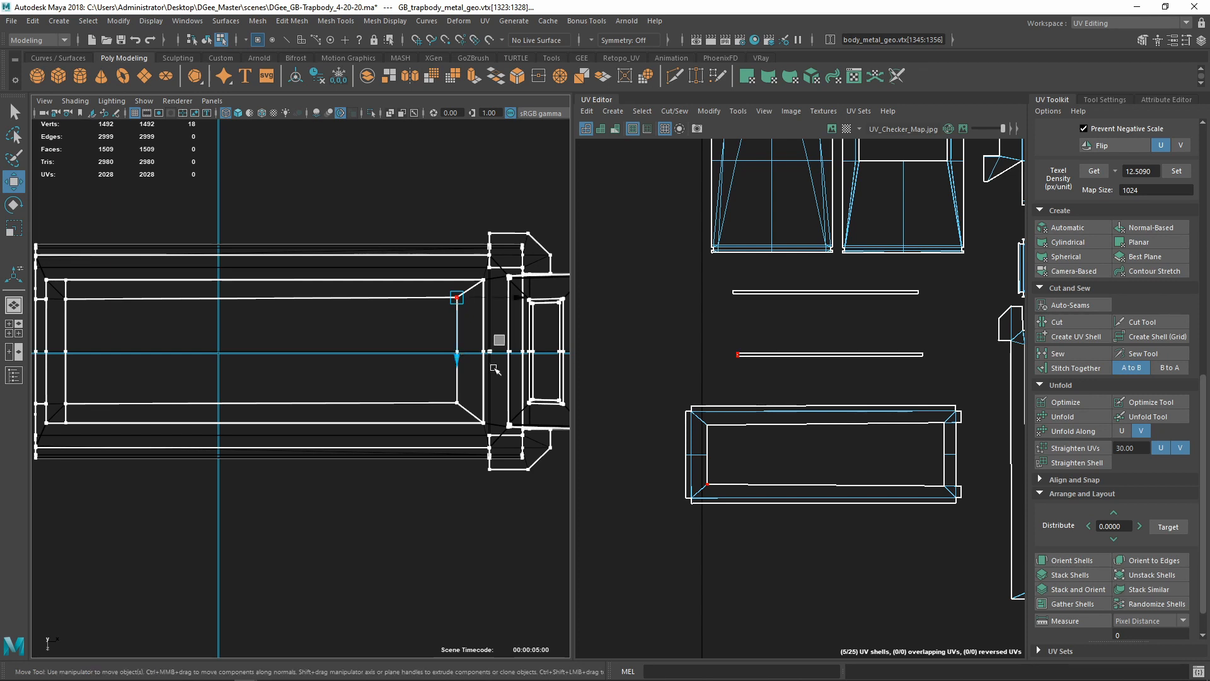
scroll(397, 336, "down", 3)
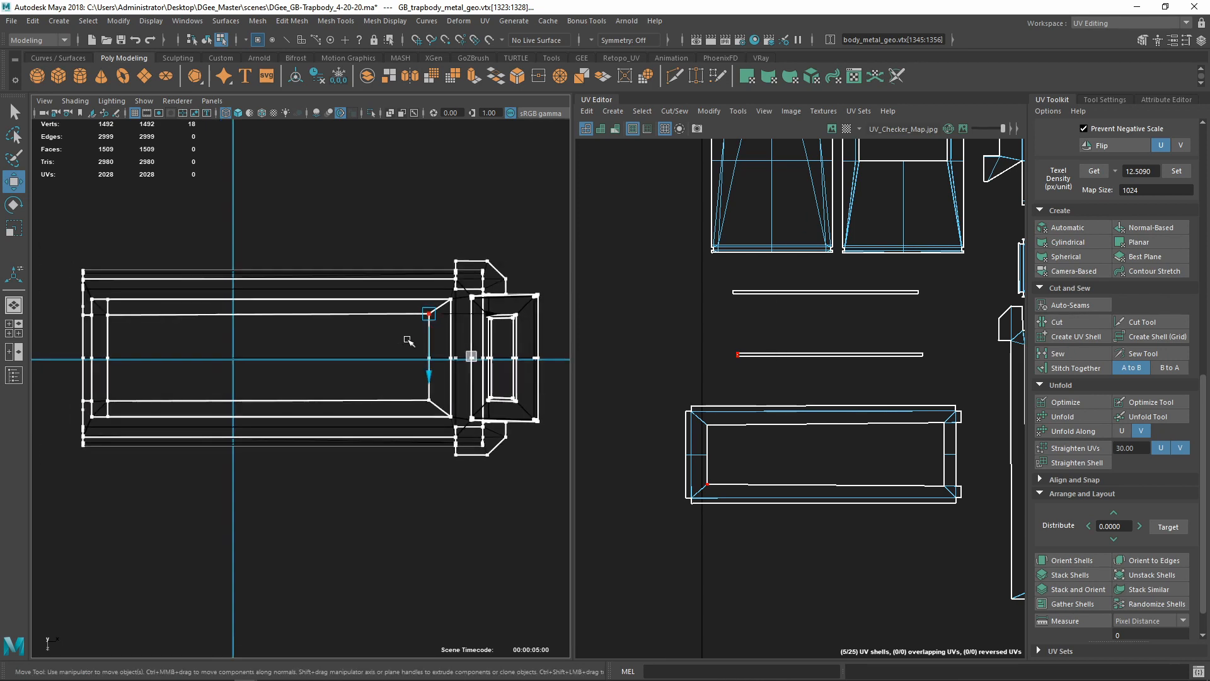
Return to the perspective view, reselect the frame as a UV shell and optimize it
key("space")
key("space")
left_click_drag(477, 282, 299, 334, "alt")
scroll(753, 385, "down", 3)
right_click_drag(831, 426, 780, 404)
left_click_drag(676, 367, 769, 453)
left_click(1061, 404)
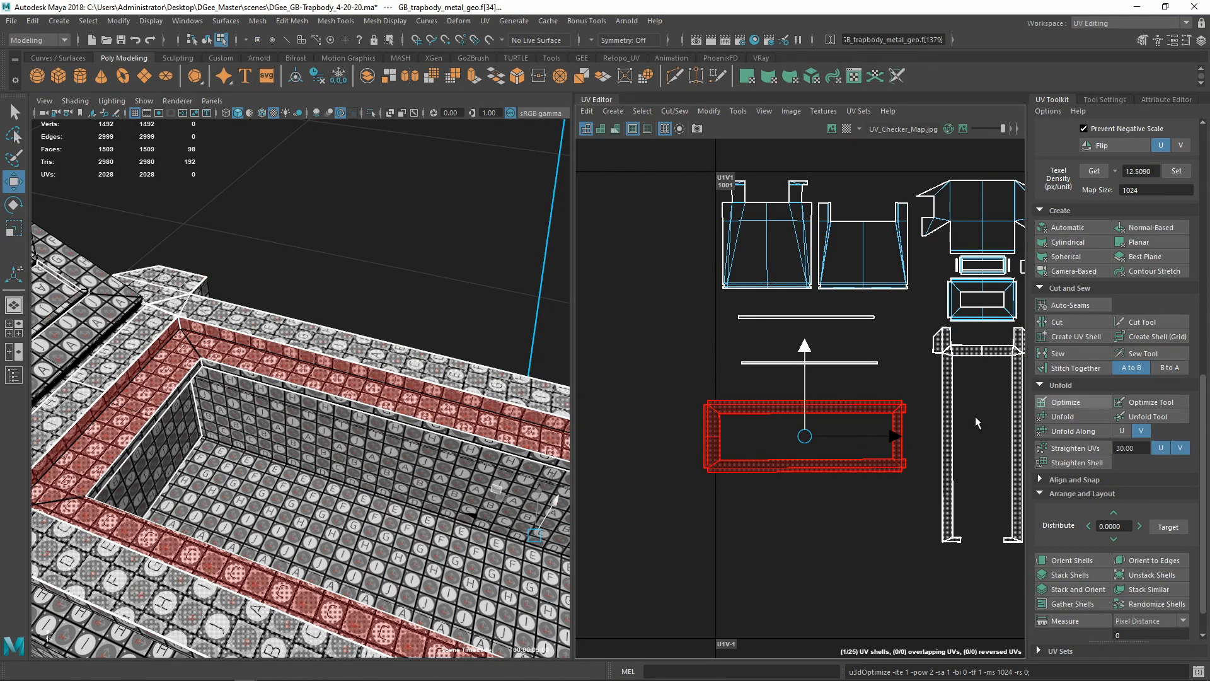
Select the frame shell's two long inner edges and sew the two thin rim strips back onto them
scroll(796, 437, "up", 5)
scroll(851, 426, "down", 3)
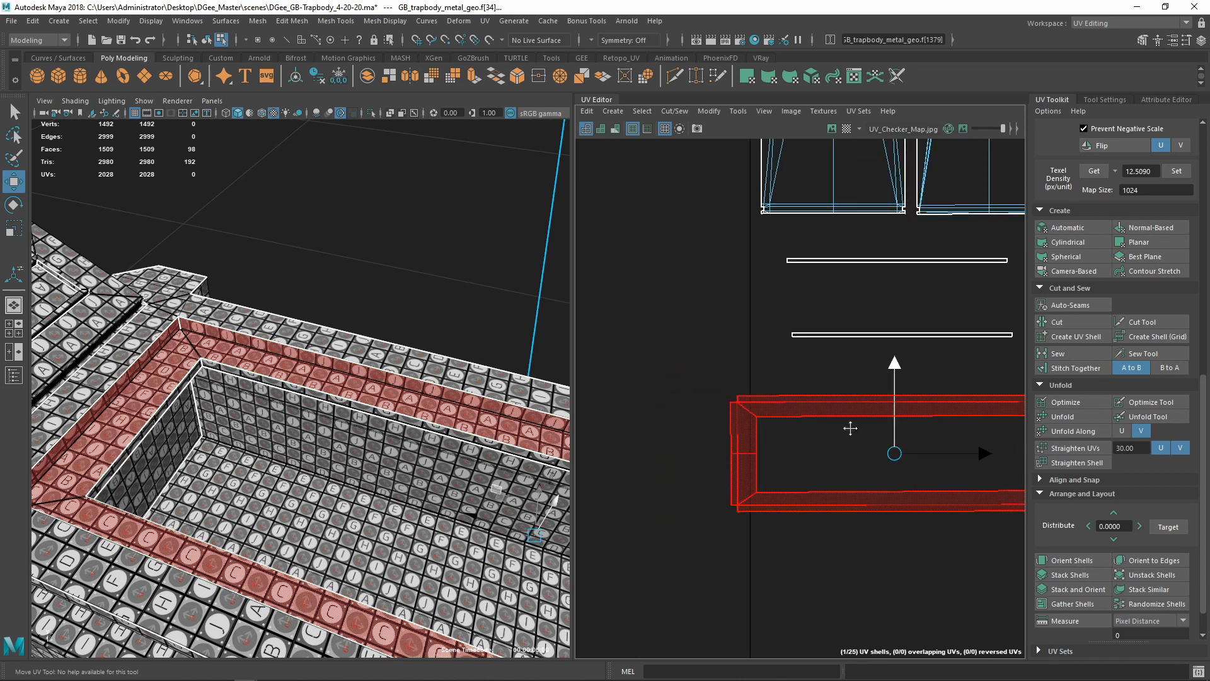
scroll(734, 435, "up", 4)
right_click_drag(735, 433, 732, 407)
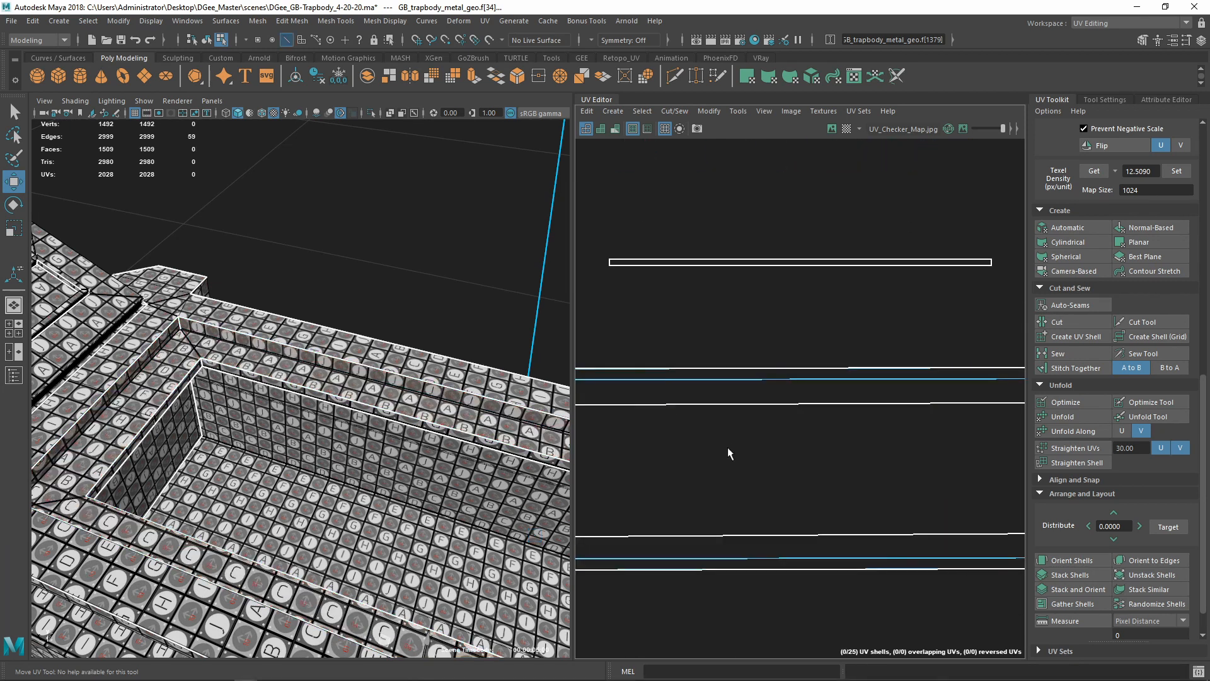
left_click(766, 405)
scroll(809, 441, "down", 3)
right_click_drag(796, 444, 796, 479, "shift")
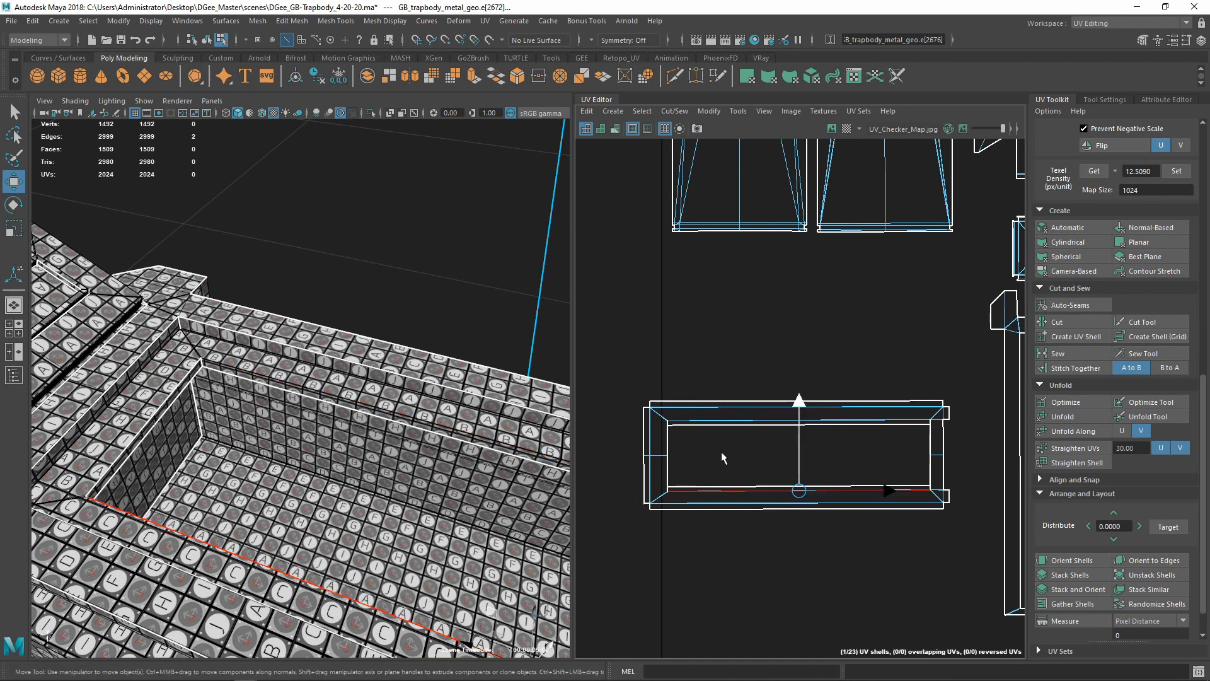
scroll(721, 451, "up", 6)
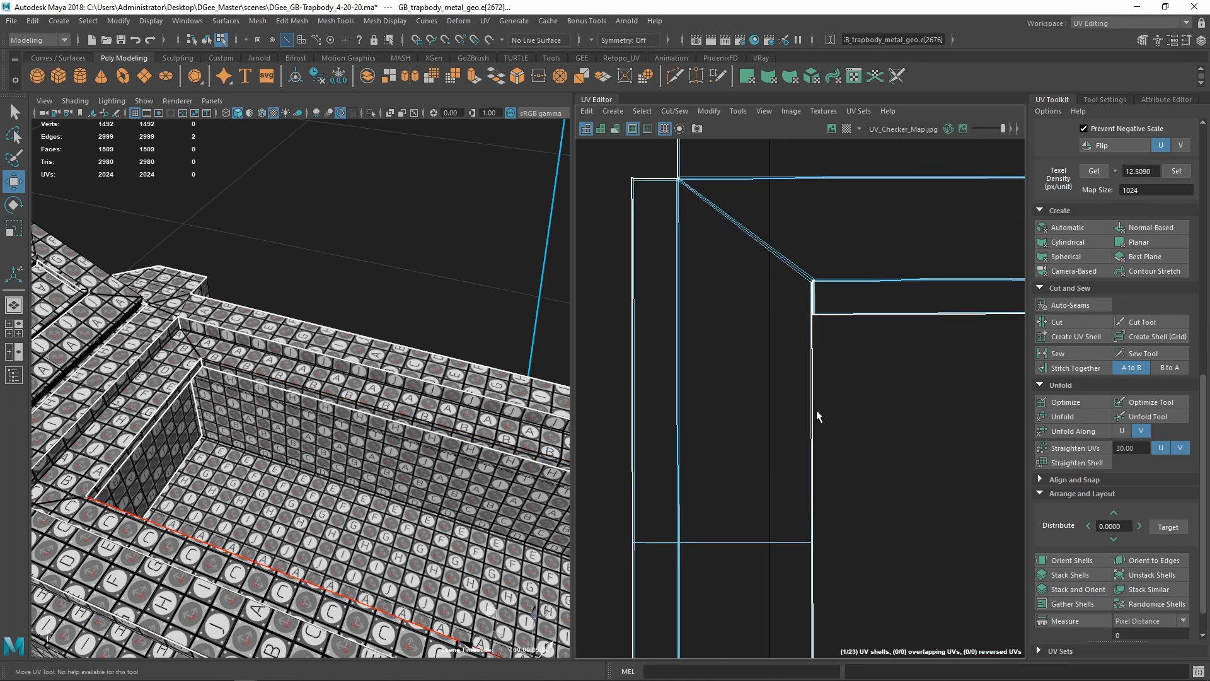
Examine the checker pattern on the sewn frame rims and the recess's walls and floor in the 3D view
scroll(816, 409, "down", 1)
scroll(807, 338, "down", 4)
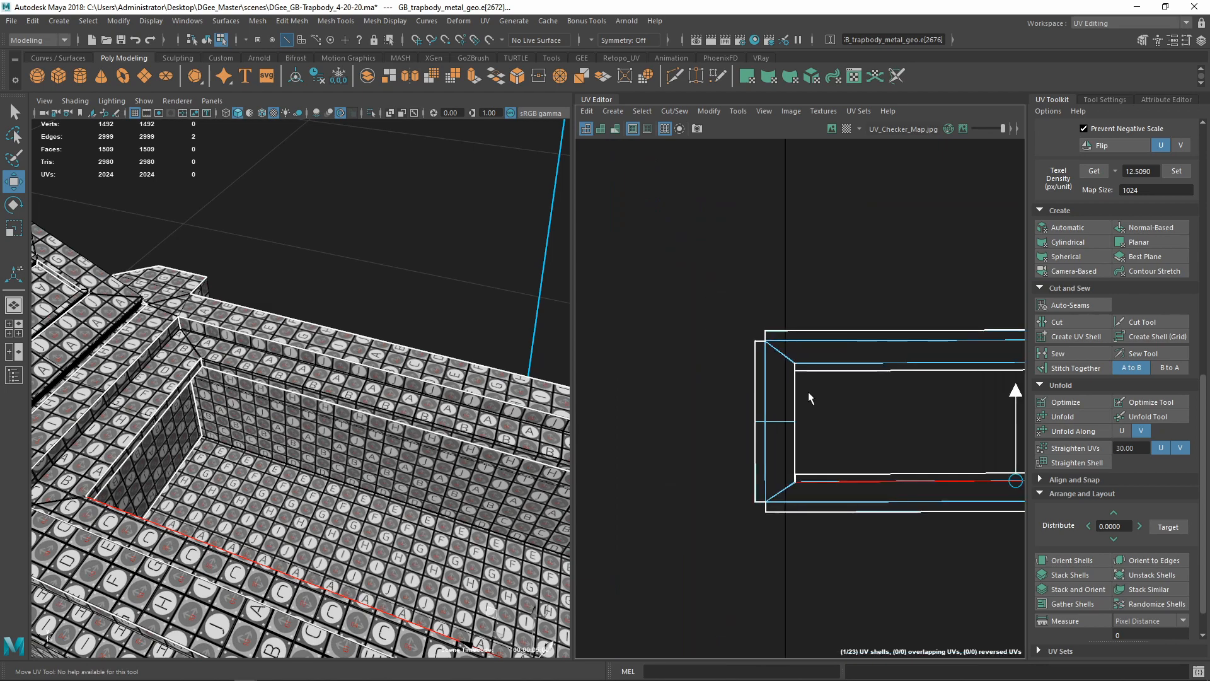
left_click_drag(189, 278, 178, 389, "alt")
middle_click_drag(178, 390, 189, 435, "alt")
right_click_drag(189, 435, 296, 424, "alt")
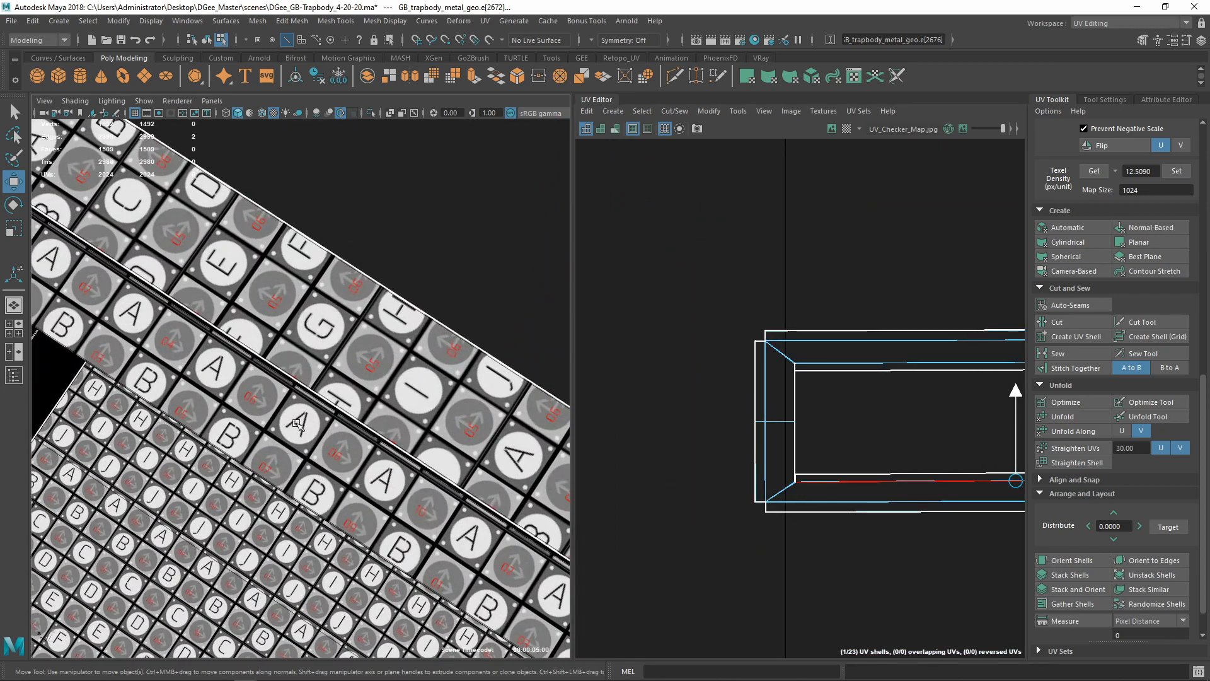
middle_click_drag(296, 423, 470, 451, "alt")
left_click_drag(383, 436, 430, 431, "alt")
right_click_drag(429, 430, 346, 409, "alt")
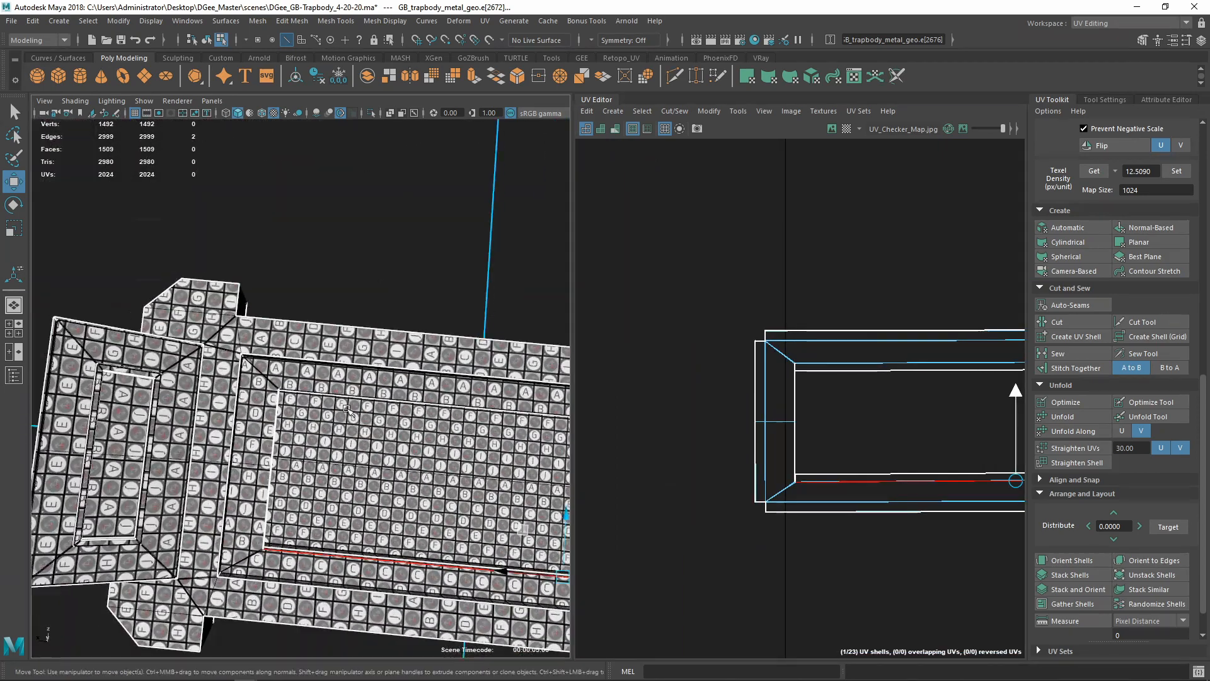
middle_click_drag(346, 409, 101, 416, "alt")
mouse_move(315, 434)
right_mouse_down("alt")
mouse_move(465, 508)
mouse_move(296, 421)
right_mouse_up("alt")
middle_click_drag(296, 421, 434, 309, "alt")
left_click_drag(404, 403, 214, 391, "alt")
right_click_drag(189, 403, 237, 427, "alt")
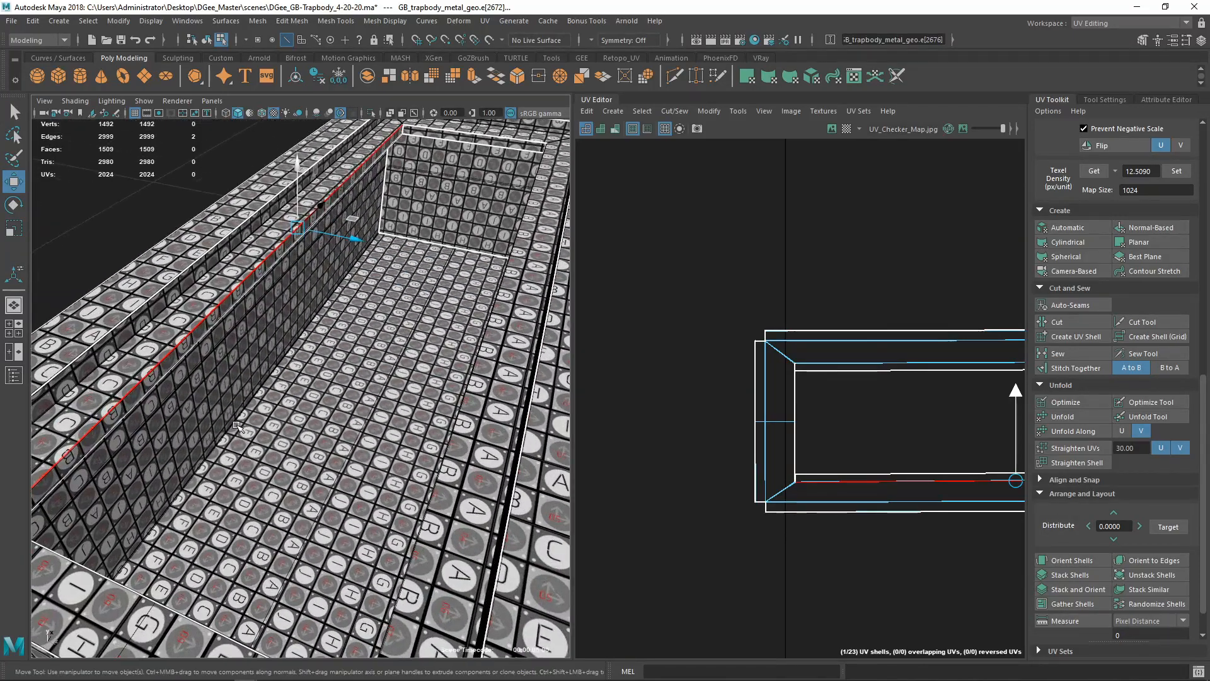
Select the recess frame as a UV shell and place it beneath the two tapered shells in tile 1001
scroll(235, 356, "down", 3)
scroll(798, 449, "down", 6)
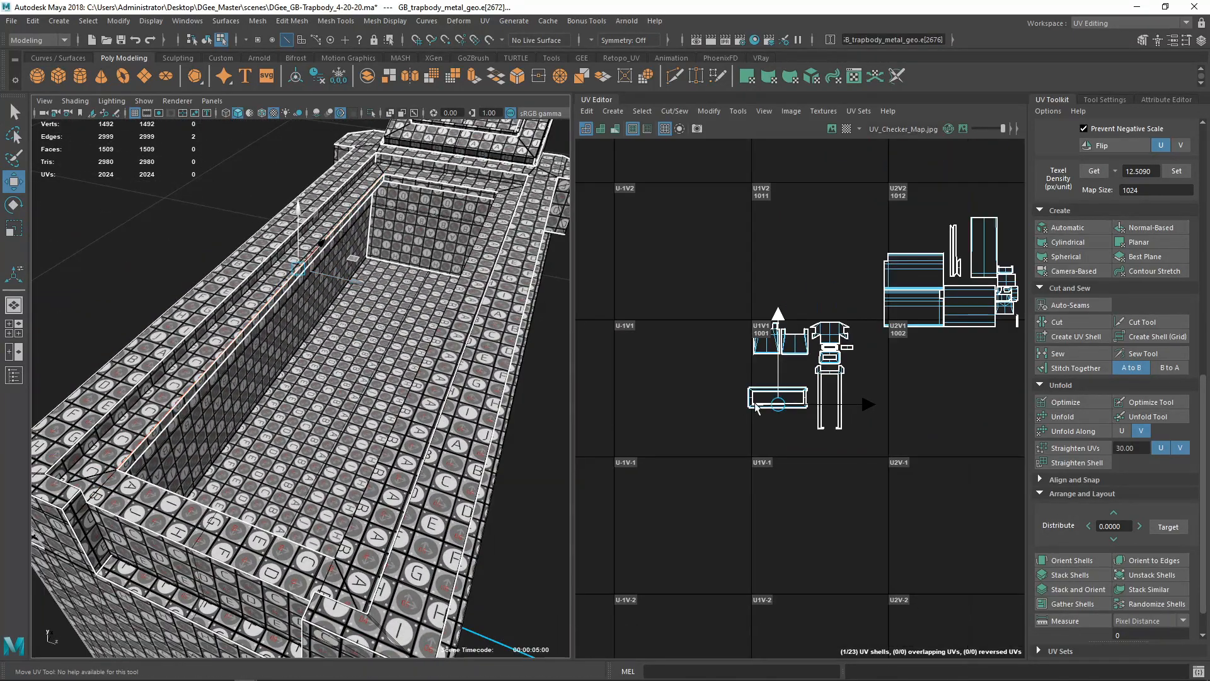
right_click(802, 444)
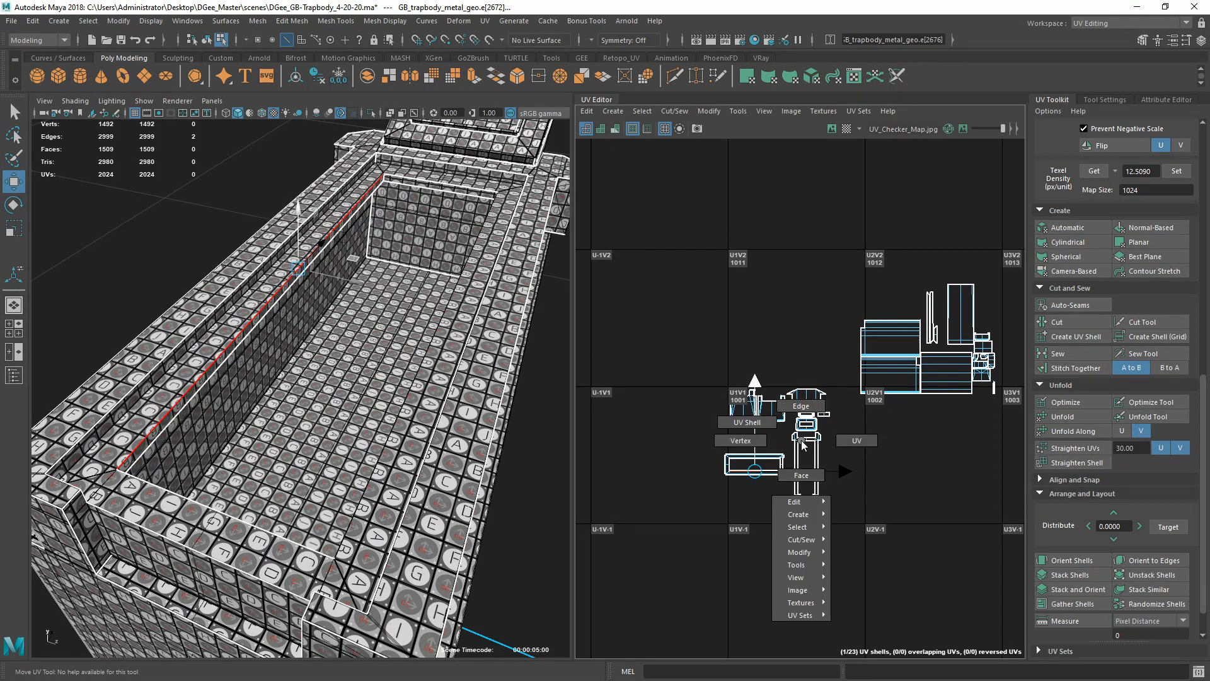
left_click(747, 422)
scroll(721, 465, "up", 3)
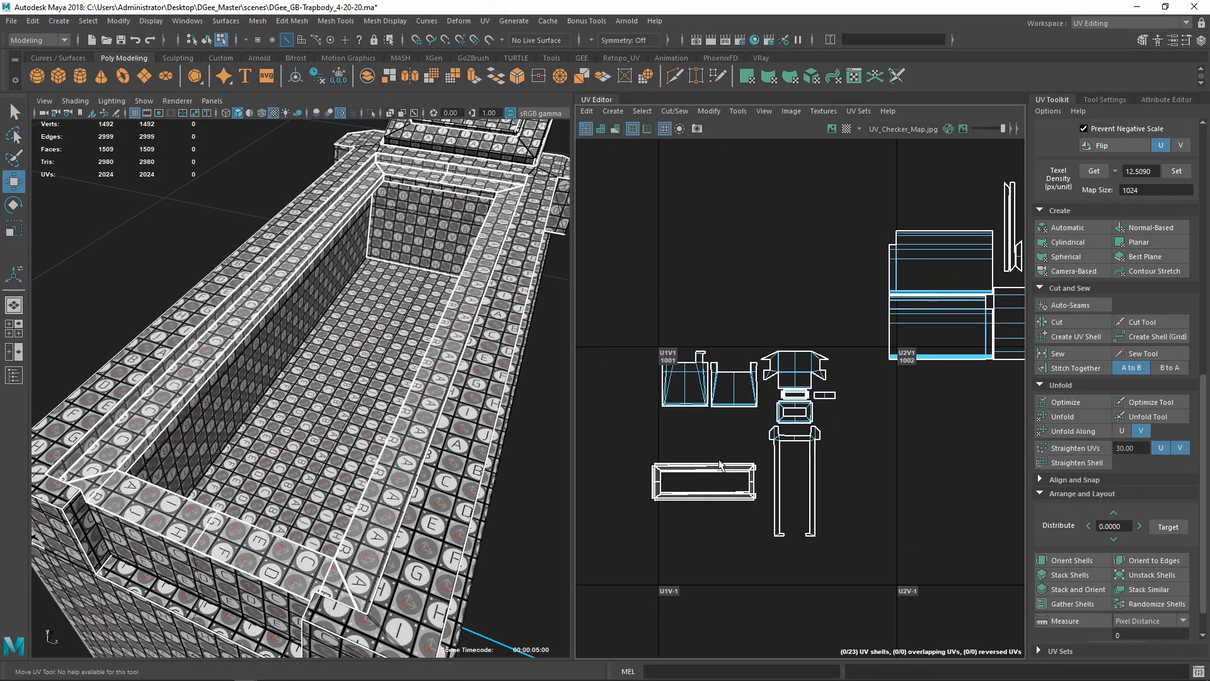
left_click(723, 467)
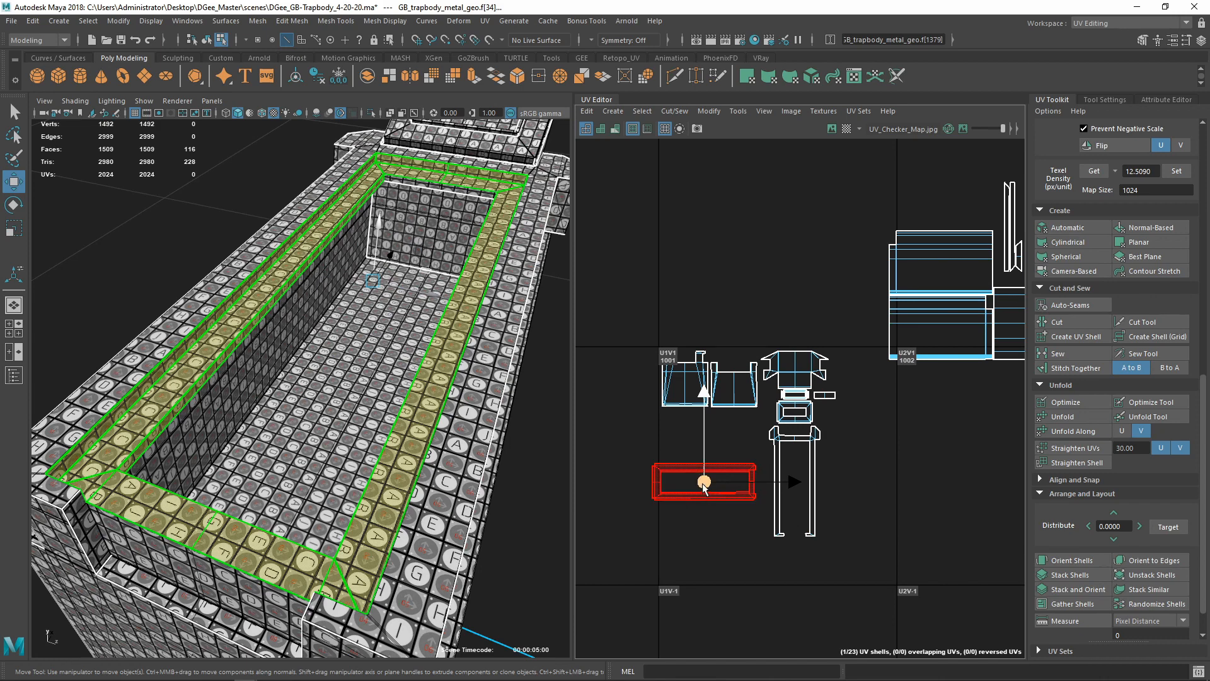
left_click_drag(704, 484, 716, 429)
Compare the frame's checker direction with its surroundings, rotate its shell counterclockwise in three 90-degree turns, and place it upright beside the long U-shaped shell
left_click_drag(353, 271, 403, 312, "alt")
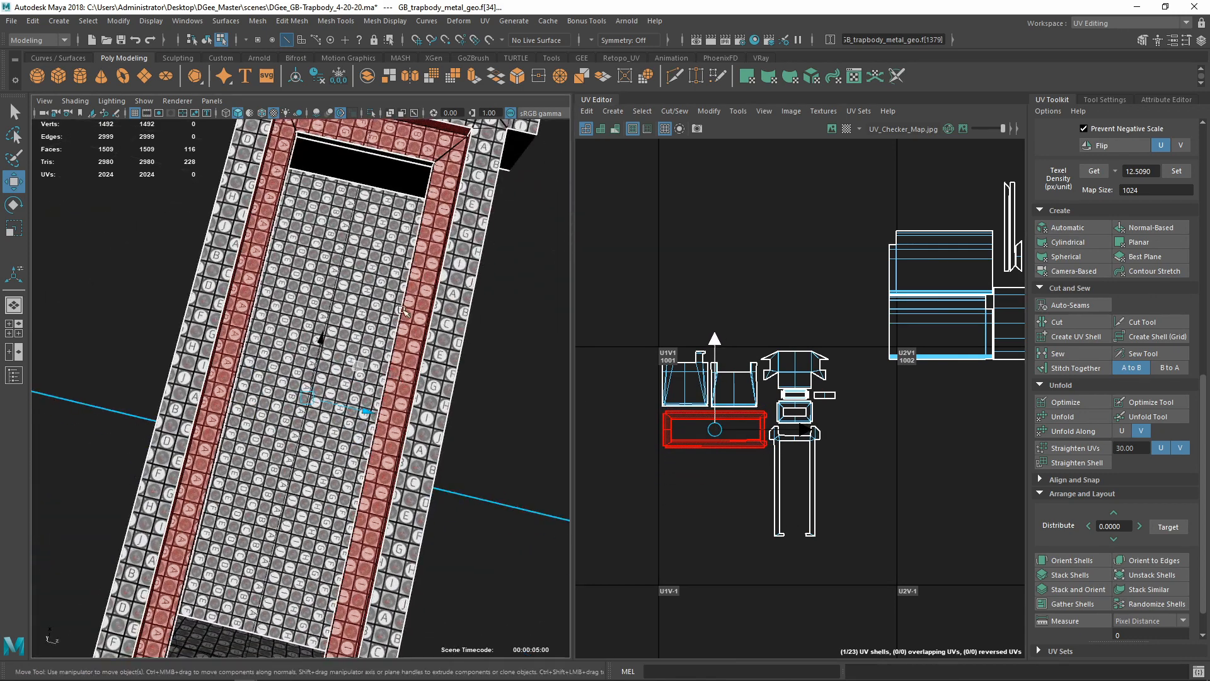
right_click_drag(403, 311, 451, 296, "alt")
middle_click_drag(450, 296, 378, 403, "alt")
middle_click_drag(378, 315, 397, 337, "alt")
right_click_drag(397, 338, 444, 322, "alt")
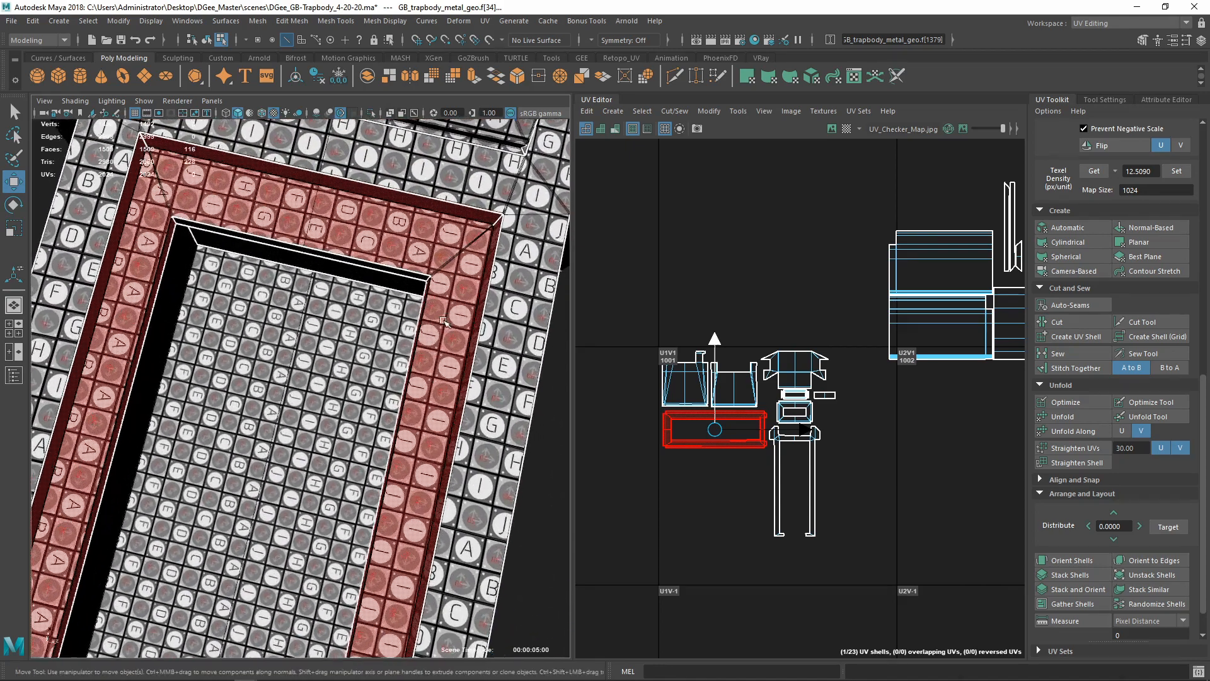
middle_click_drag(445, 322, 413, 426, "alt")
right_click_drag(412, 426, 454, 428, "alt")
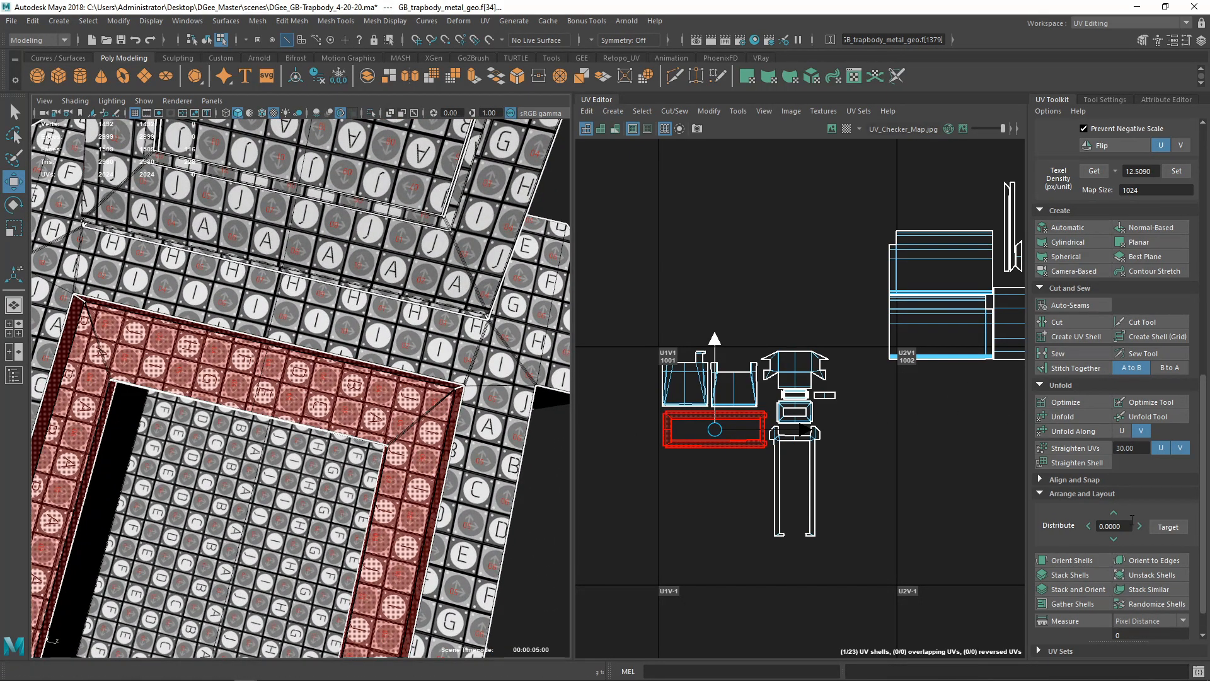
scroll(1156, 211, "up", 4)
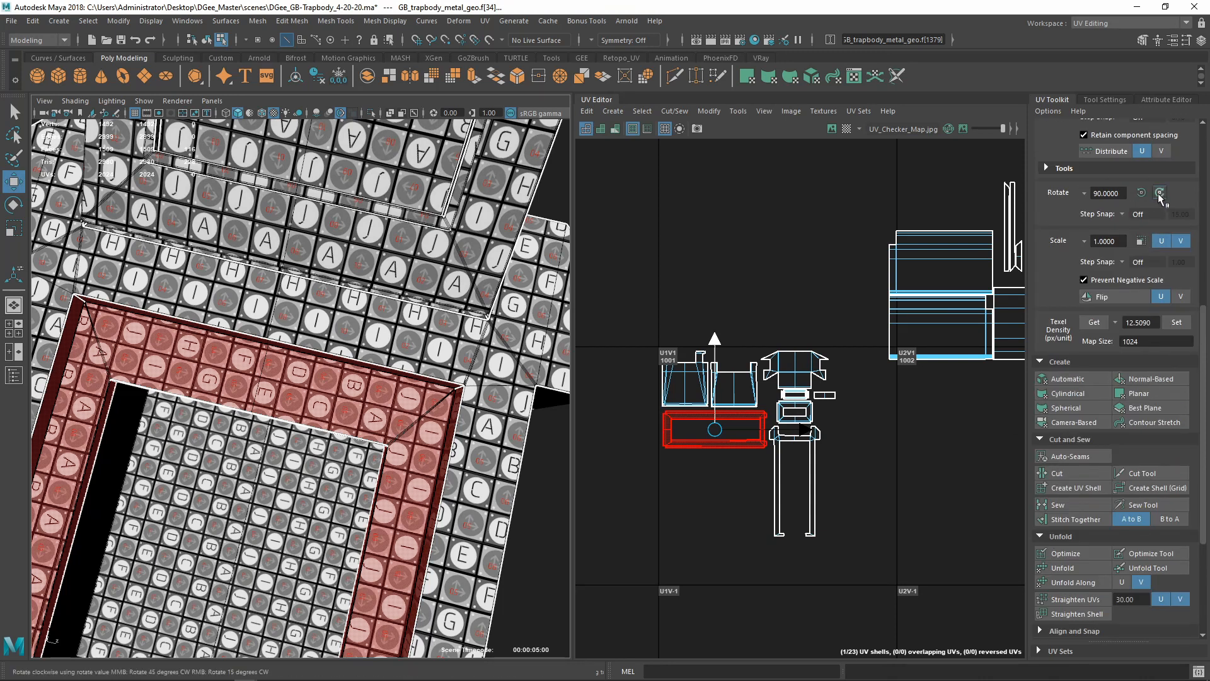
left_click(1142, 192)
left_click(1142, 193)
left_click(1142, 193)
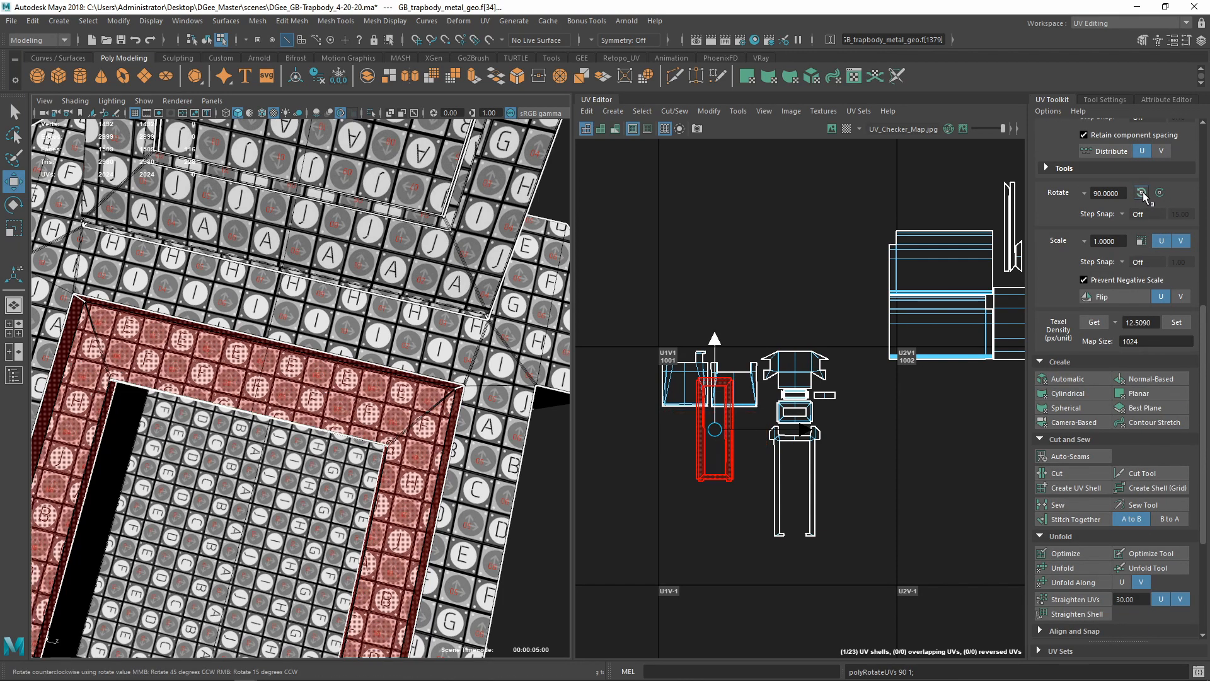
left_click_drag(714, 429, 745, 463)
Inspect the rotated frame's checker direction against the neighbouring rim and wall faces from several angles in the 3D view
scroll(341, 384, "down", 2)
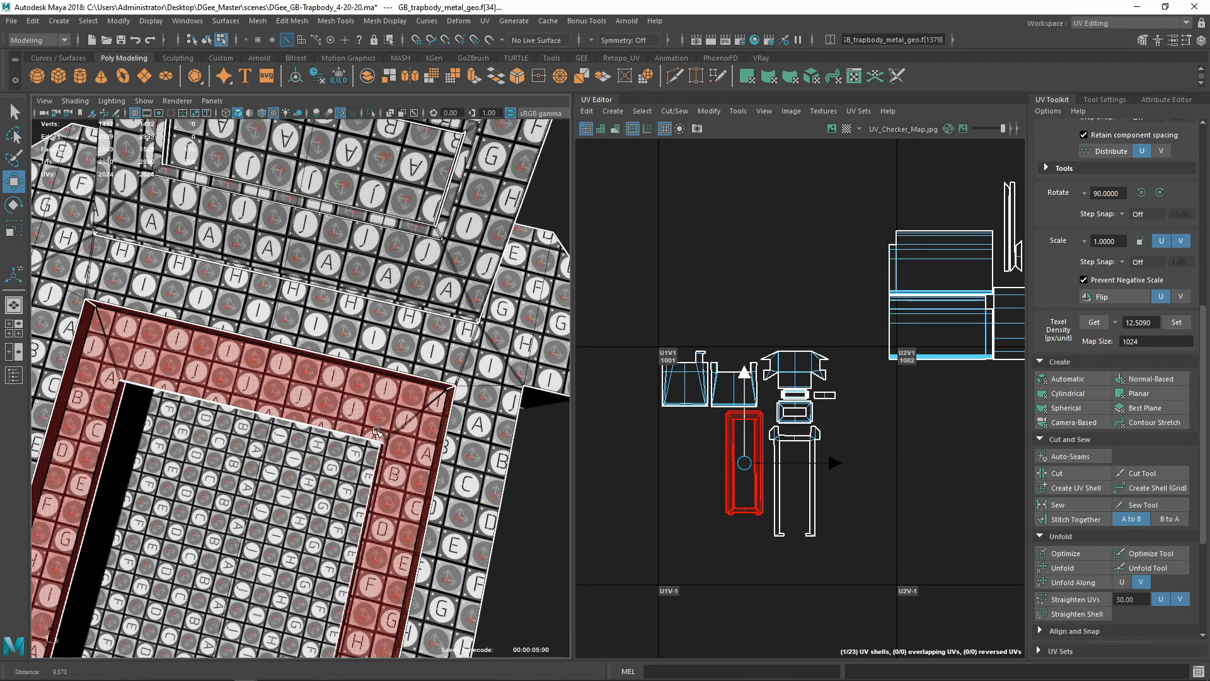
mouse_move(296, 378)
left_mouse_down("alt")
mouse_move(335, 392)
mouse_move(298, 363)
left_mouse_up("alt")
scroll(322, 381, "down", 3)
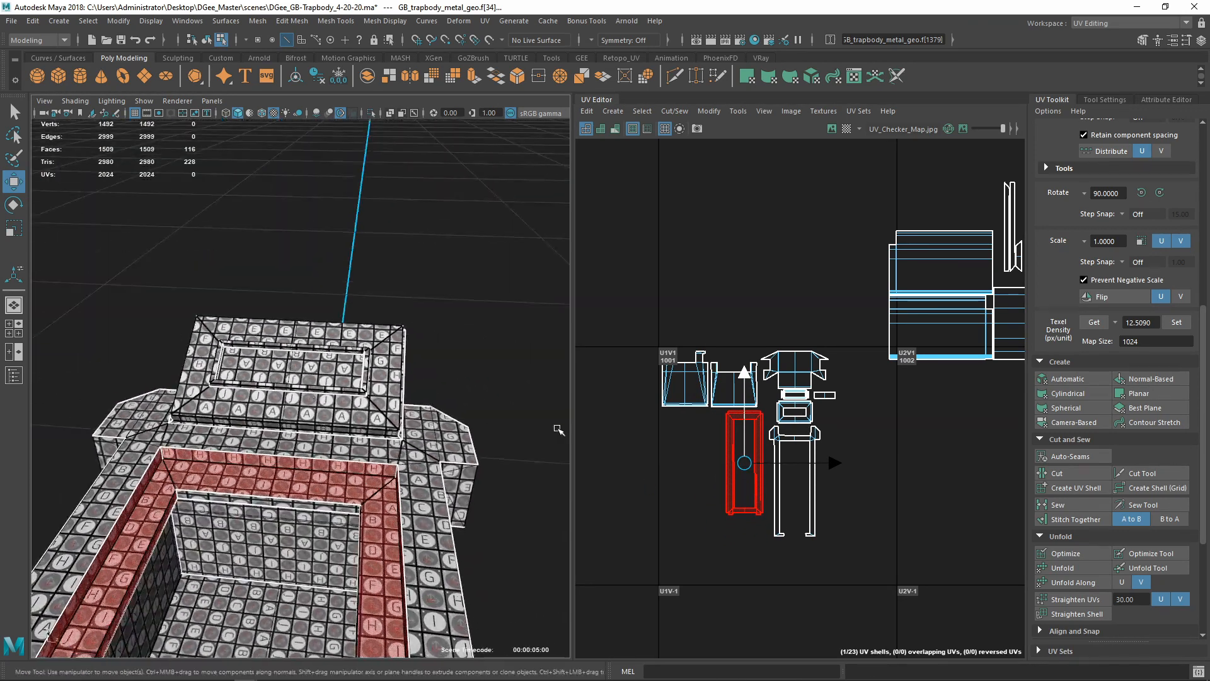
scroll(863, 451, "down", 5)
middle_click_drag(918, 415, 830, 412, "alt")
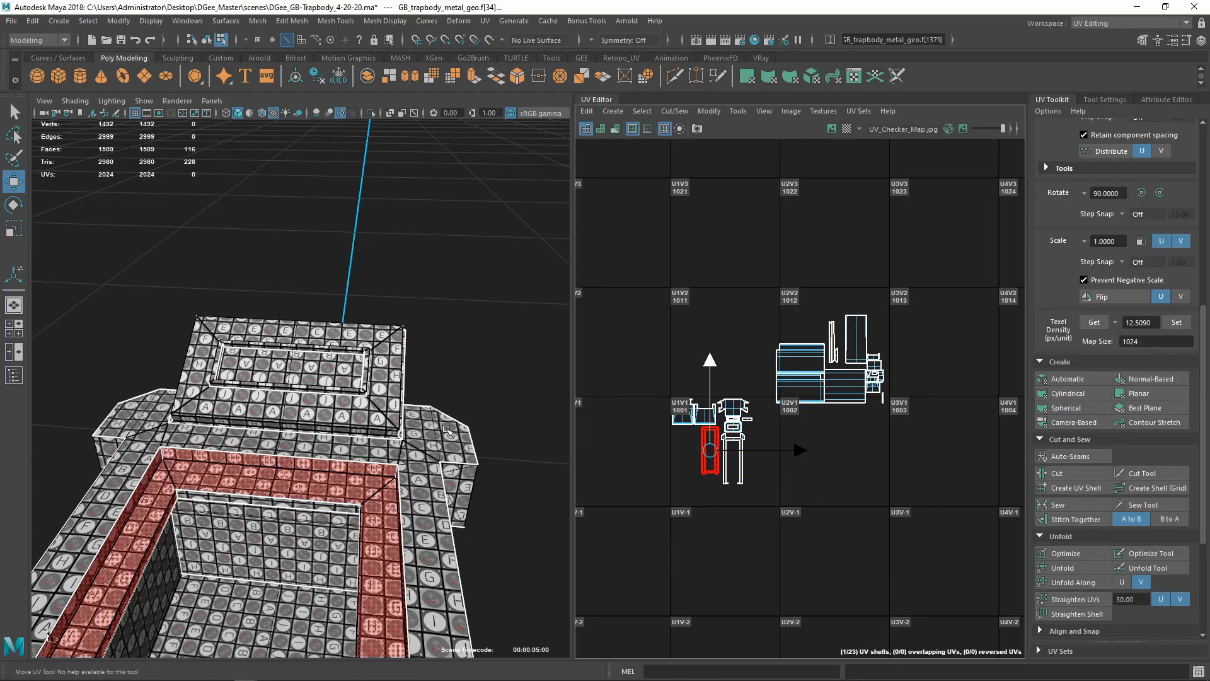
left_click_drag(388, 413, 296, 442, "alt")
scroll(296, 438, "down", 3)
middle_click_drag(296, 438, 297, 372, "alt")
left_click_drag(298, 372, 290, 438, "alt")
scroll(290, 440, "up", 6)
middle_click_drag(290, 441, 379, 503, "alt")
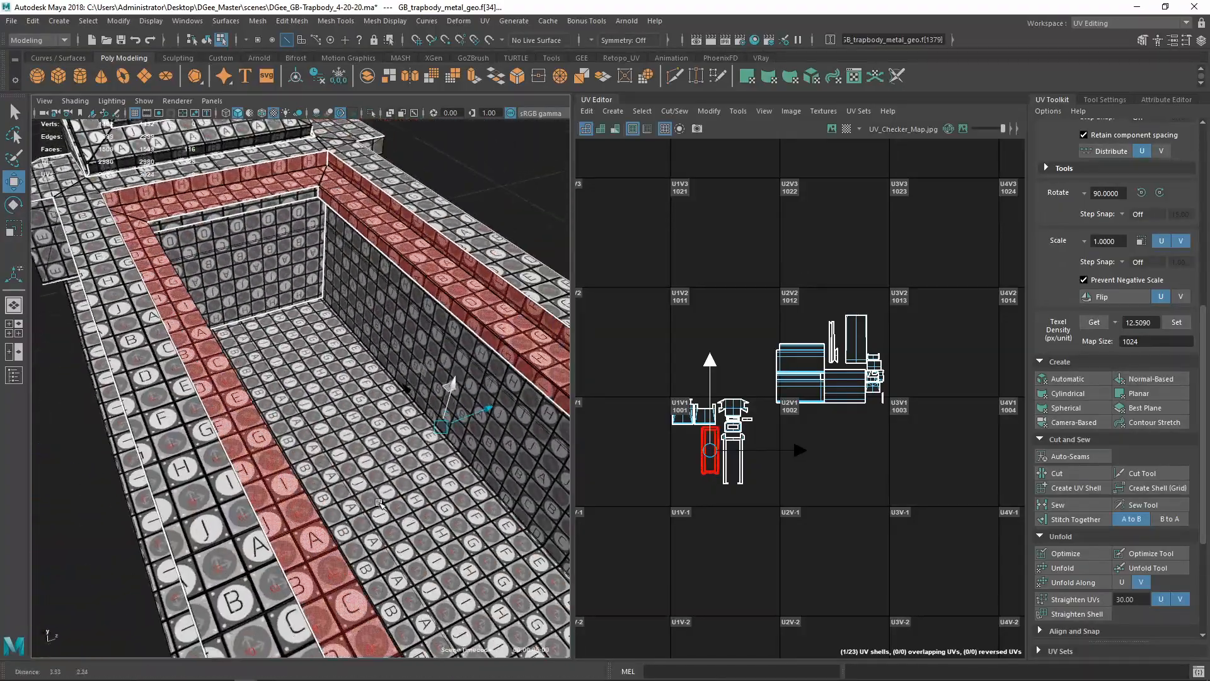
left_click_drag(381, 513, 346, 501, "alt")
Rotate the frame shell 90 degrees counterclockwise to lie horizontally and place it directly beneath the two tapered shells
scroll(722, 447, "up", 5)
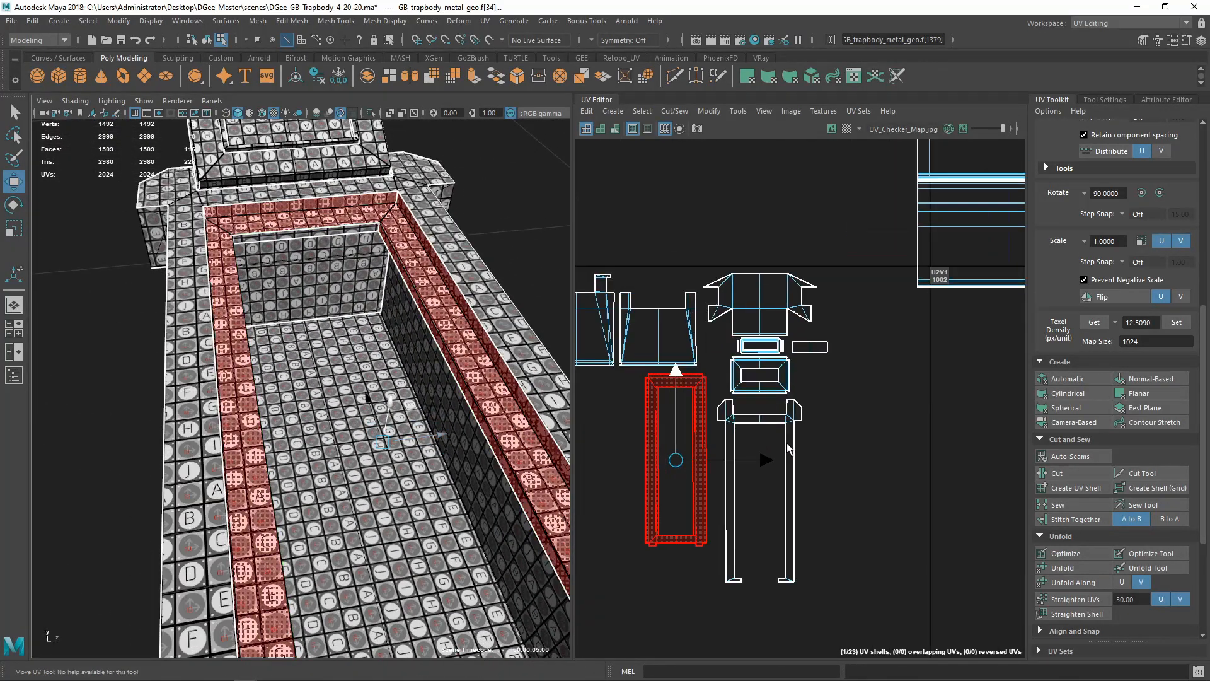
left_click(1141, 193)
middle_click_drag(765, 448, 858, 440, "alt")
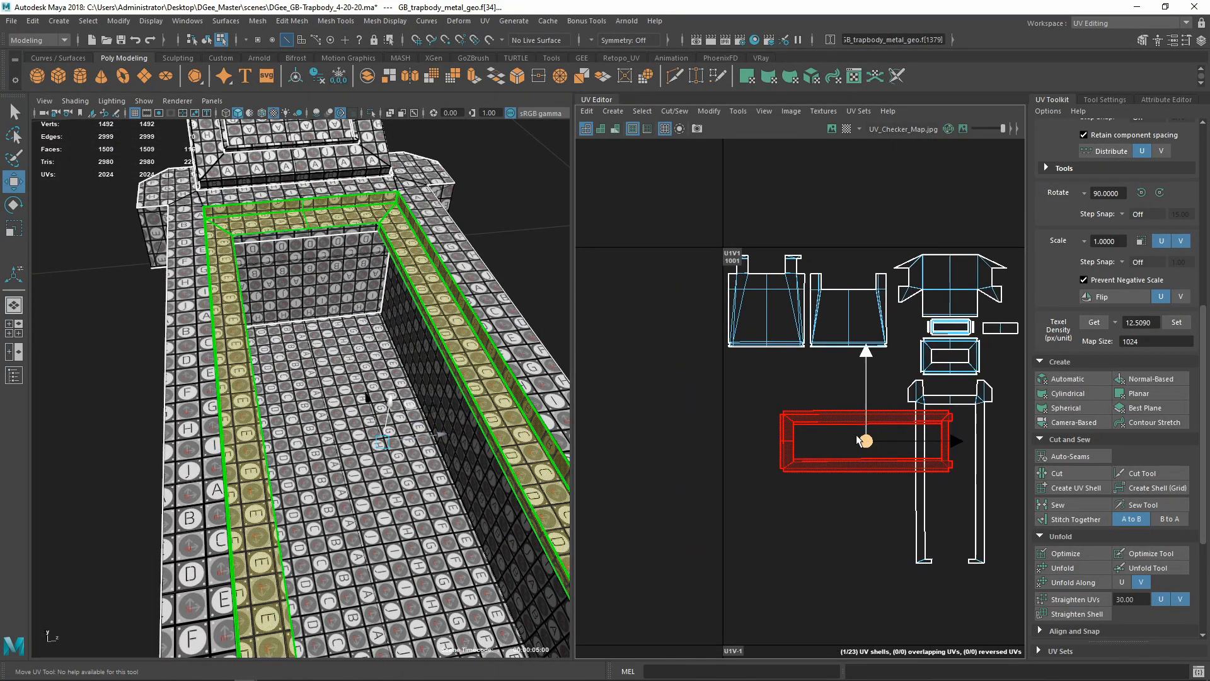
left_click_drag(866, 442, 811, 387)
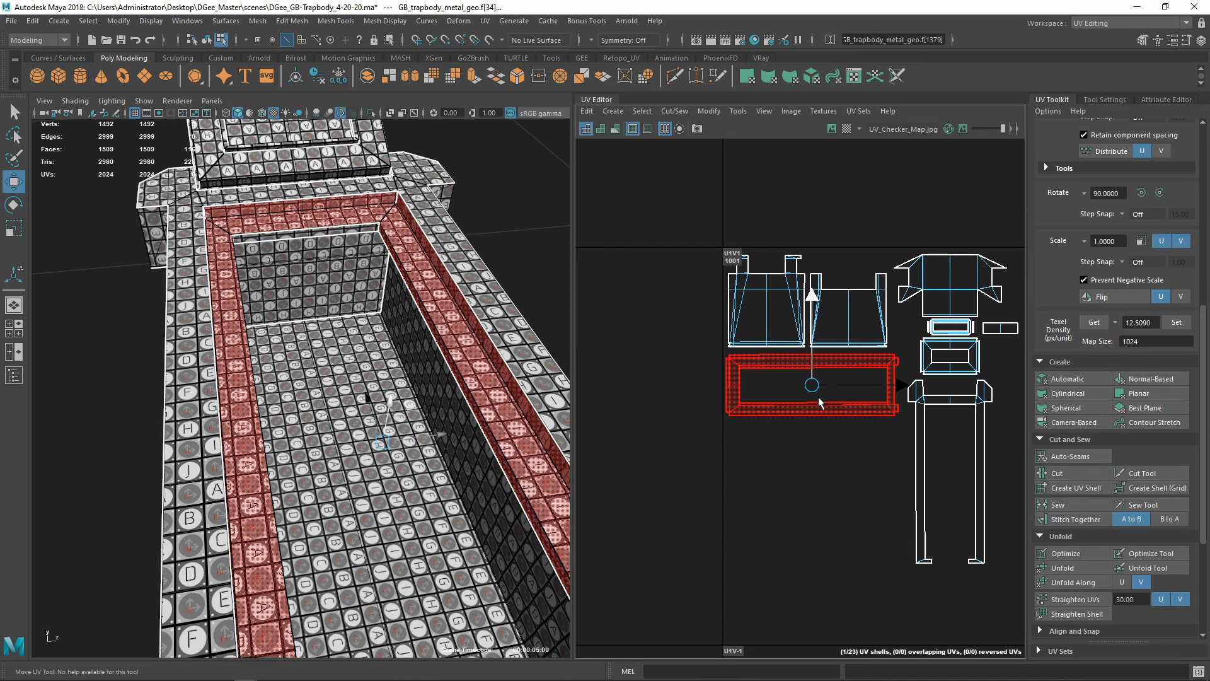
Select the lower of the two large side-wall shells in tile 1002 and move it beneath the frame shell in tile 1001
scroll(821, 406, "down", 5)
middle_click_drag(853, 470, 795, 446, "alt")
middle_click_drag(879, 395, 763, 460, "alt")
scroll(833, 451, "down", 3)
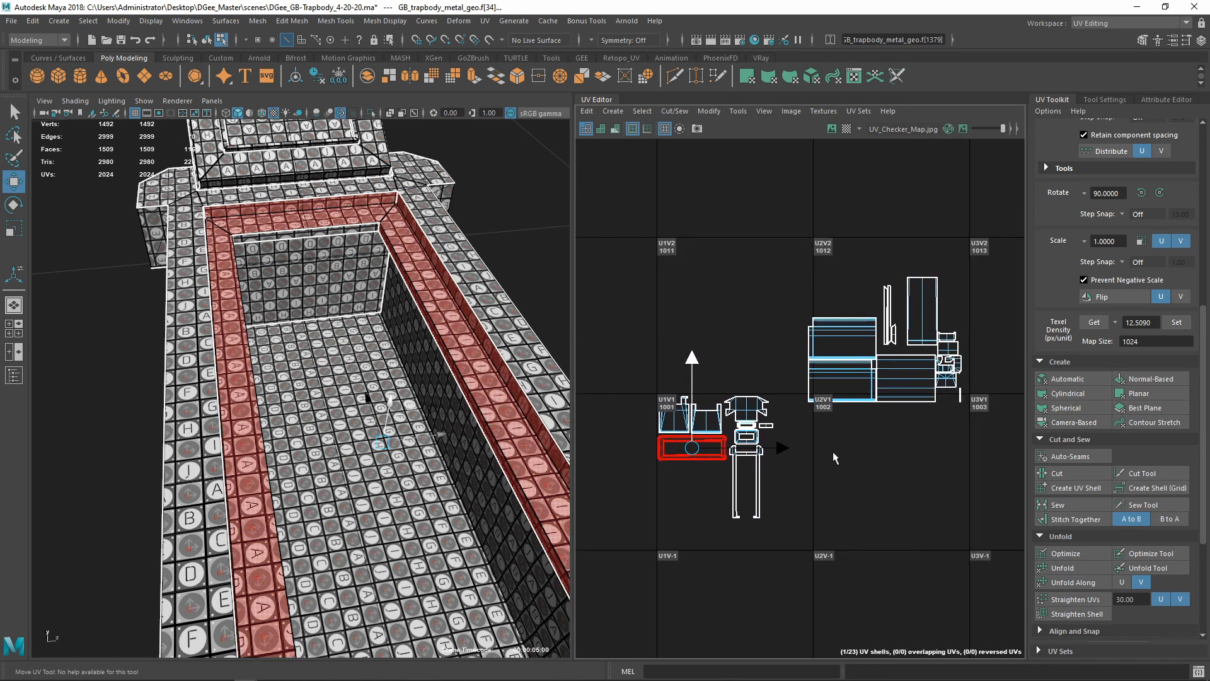
left_click(869, 371)
scroll(466, 463, "down", 5)
left_click_drag(422, 468, 267, 349, "alt")
scroll(268, 349, "up", 3)
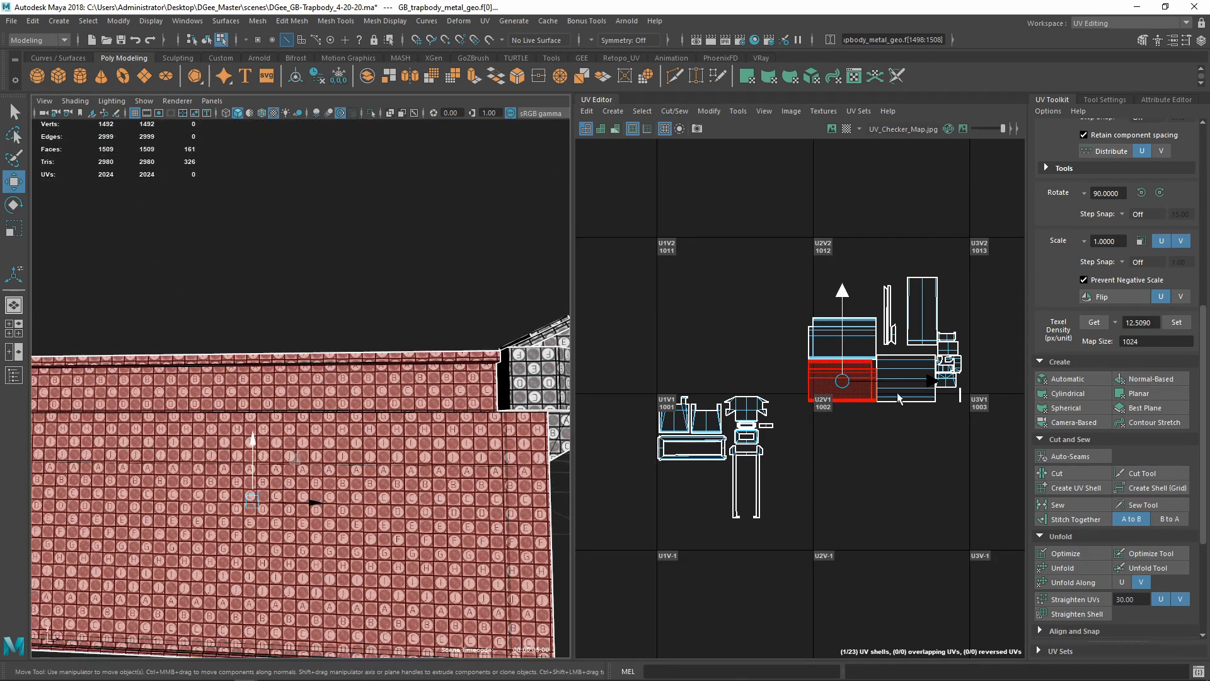
left_click_drag(847, 390, 698, 483)
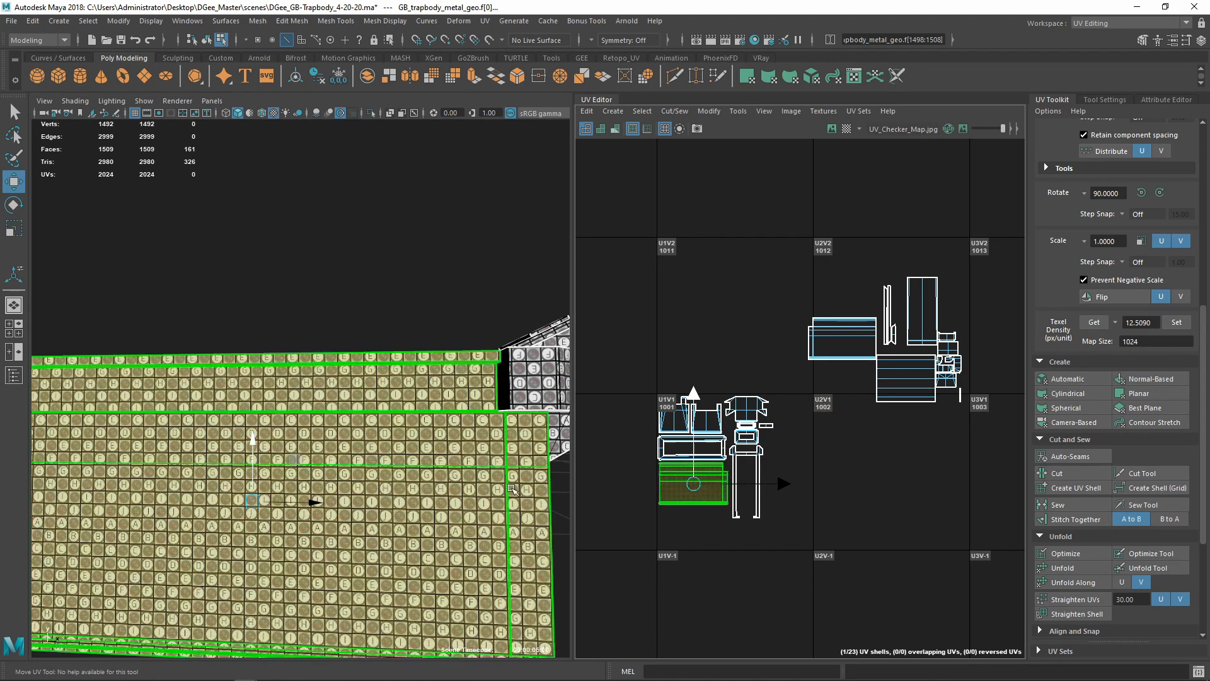
Select the opposite side wall's large shell and move it beneath the first side-wall shell in tile 1001
left_click_drag(353, 455, 139, 455, "alt")
left_click_drag(403, 455, 271, 455, "alt")
middle_click_drag(359, 464, 389, 452, "alt")
left_click_drag(389, 451, 539, 422, "alt")
left_click(841, 351)
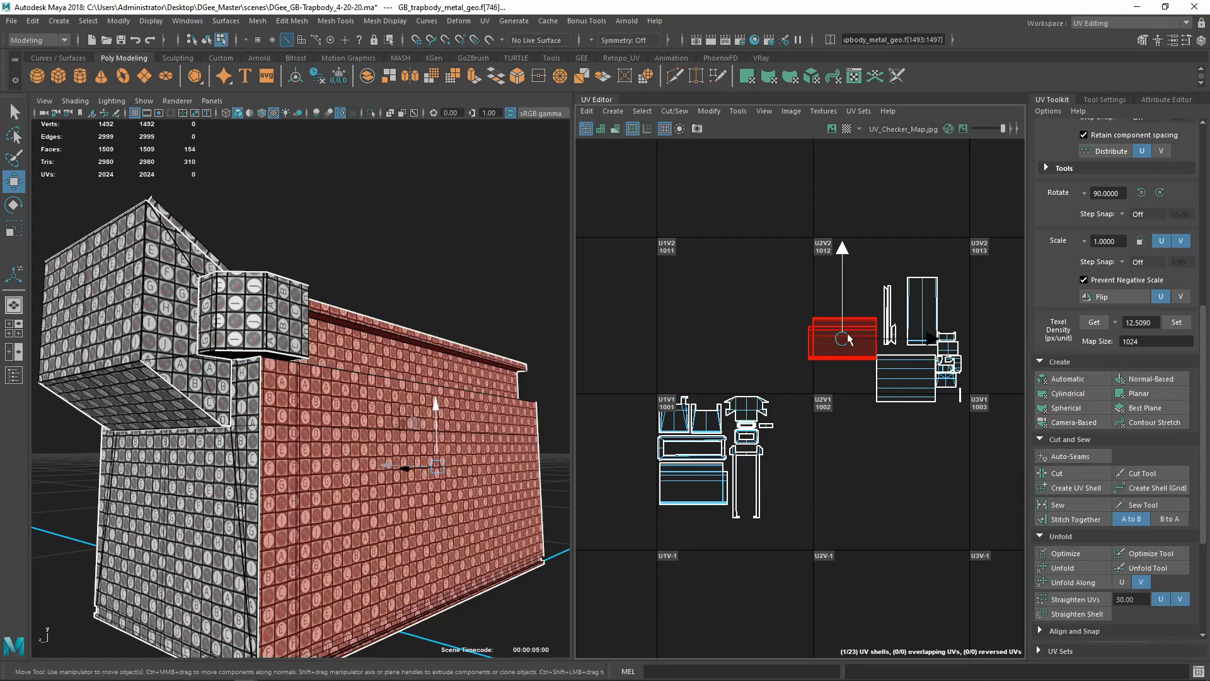
left_click_drag(847, 339, 691, 534)
Nudge the two stacked side-wall shells so they line up near the tile's edge with even gaps beneath the frame shell
scroll(697, 526, "up", 6)
middle_click_drag(726, 484, 845, 491, "alt")
left_click(769, 389)
left_click_drag(802, 411, 799, 406)
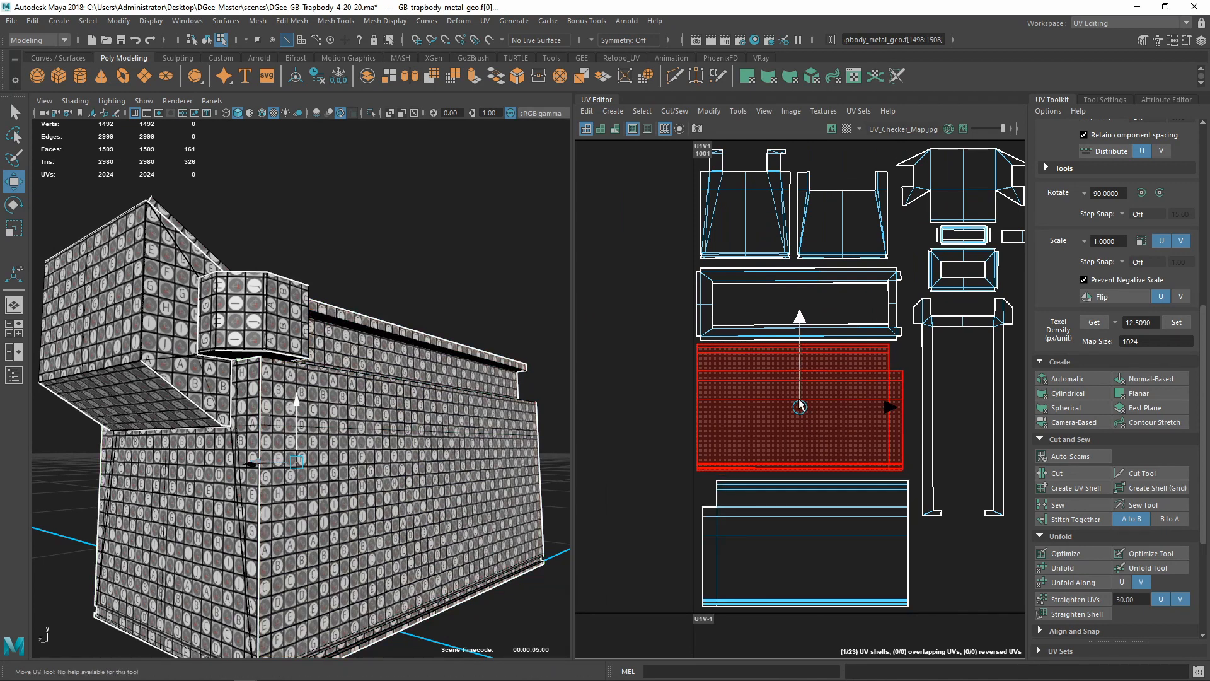
left_click(828, 537)
left_click_drag(804, 541, 799, 542)
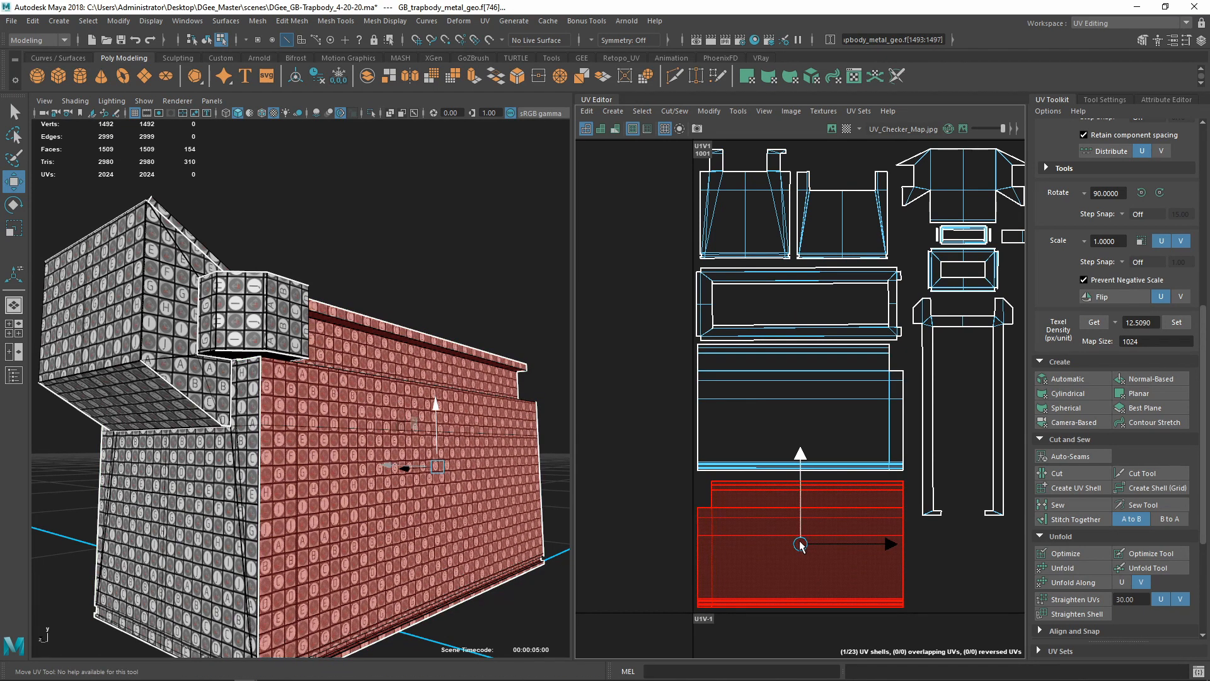
left_click(842, 413)
left_click_drag(804, 413, 806, 416)
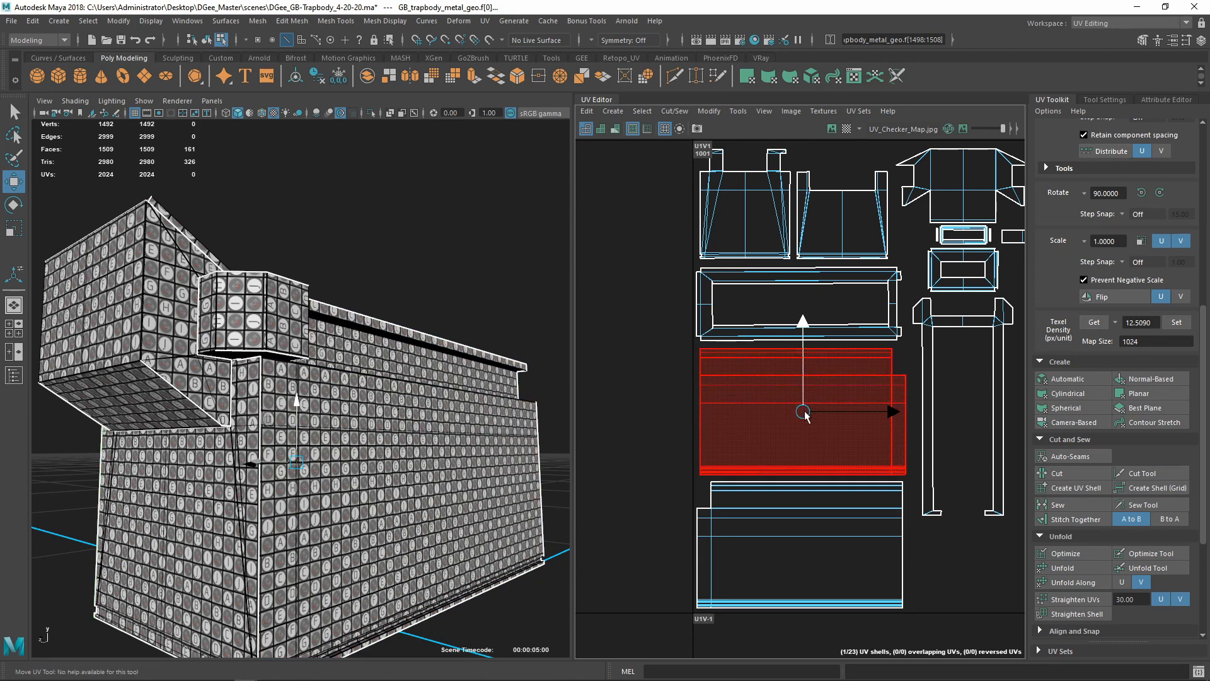
Check how the checker pattern runs across the body's side and end walls in the 3D view
left_click_drag(341, 403, 303, 378, "alt")
right_click_drag(302, 378, 444, 543, "alt")
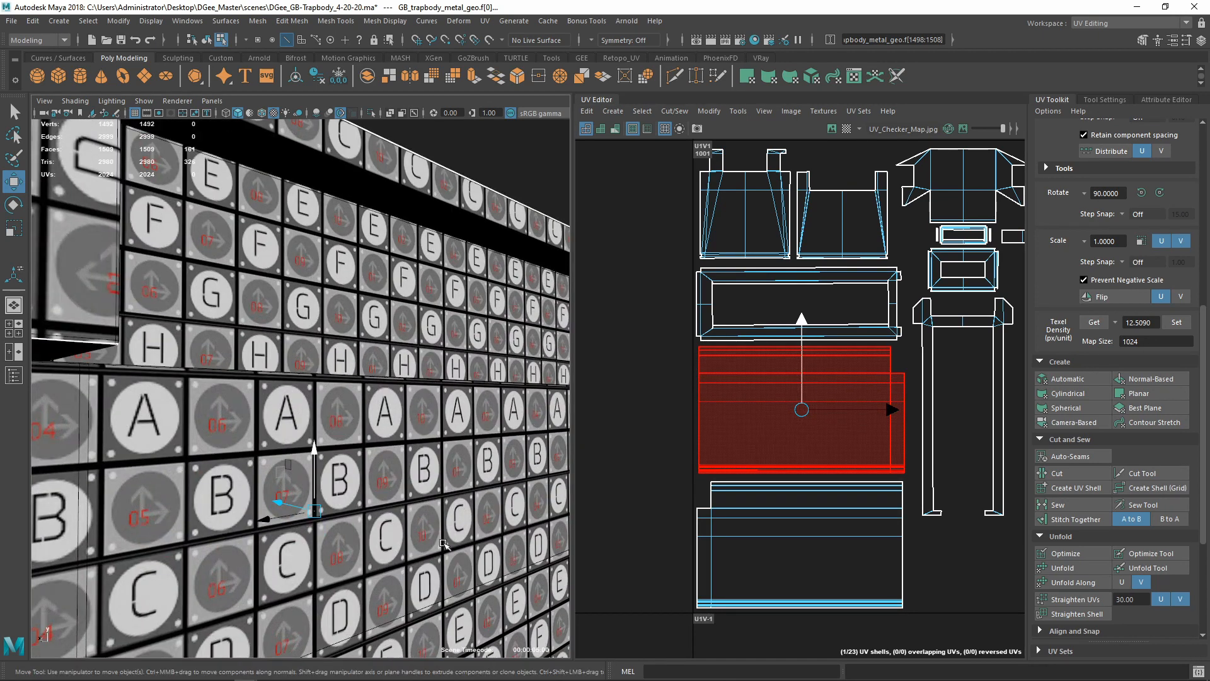
left_click_drag(321, 460, 154, 433, "alt")
key("F8")
scroll(427, 456, "up", 4)
scroll(300, 432, "down", 5)
scroll(158, 450, "up", 3)
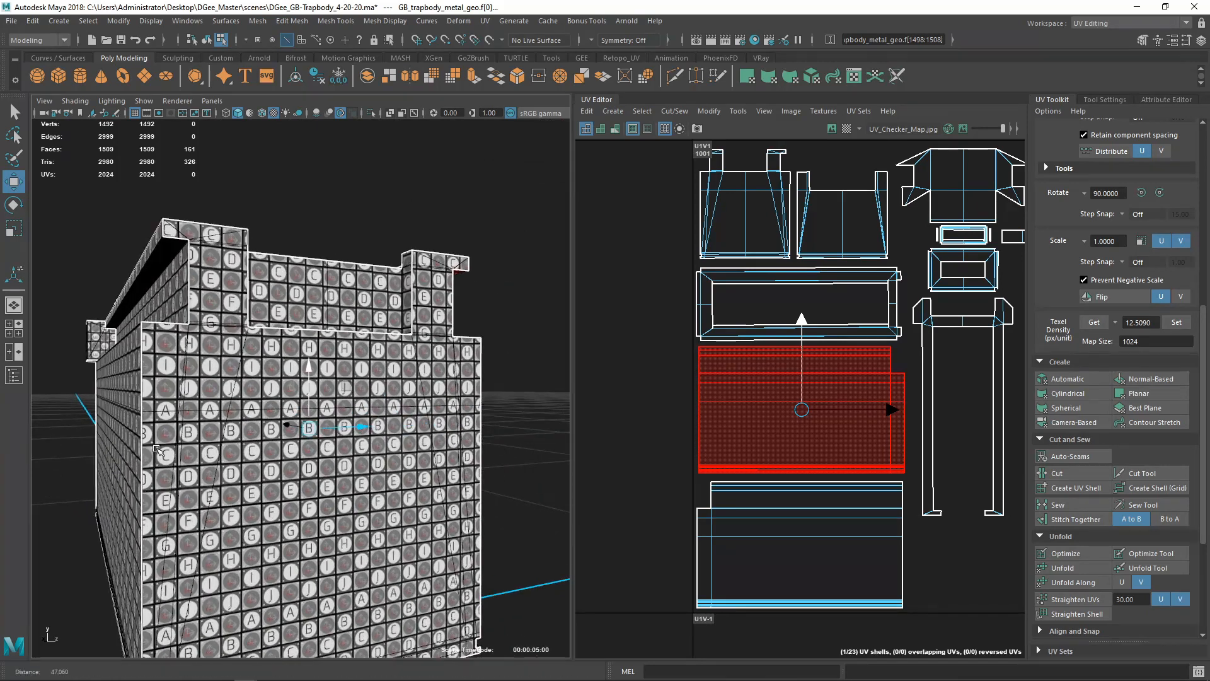
scroll(157, 449, "up", 3)
scroll(285, 455, "down", 5)
left_click_drag(285, 454, 405, 443, "alt")
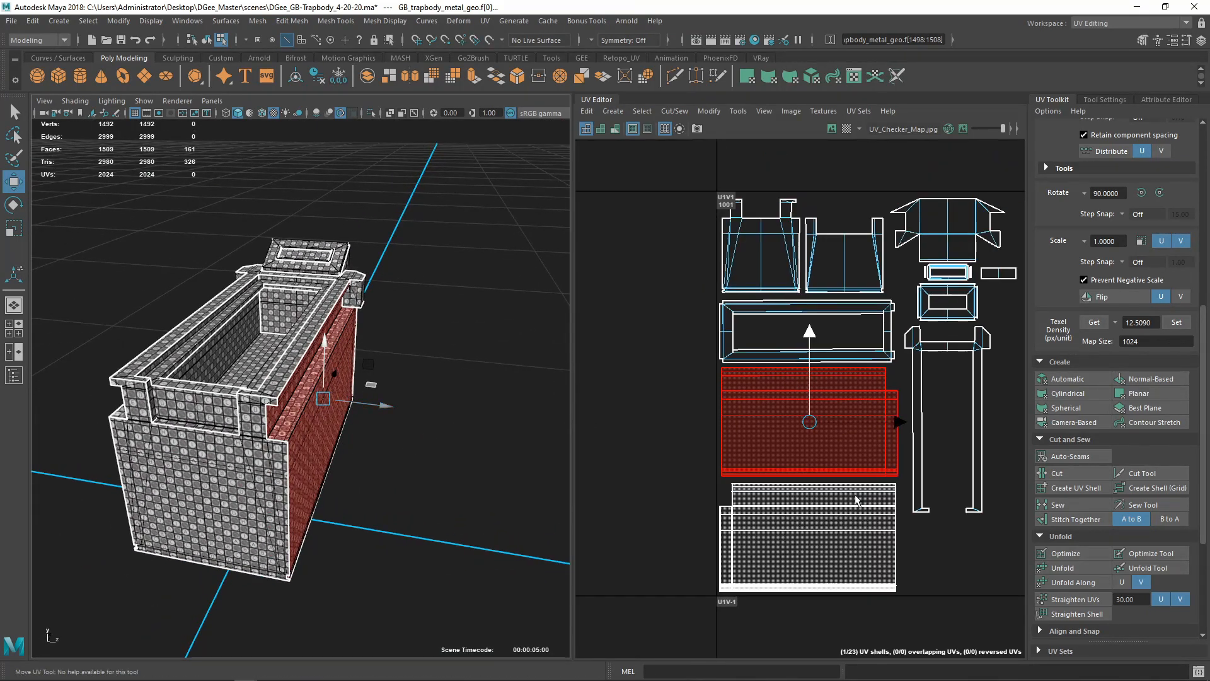
Select the recess interior shell covering the floor and long walls and move it into tile 1001 beside the lower side-wall shell
scroll(820, 409, "down", 3)
middle_click_drag(965, 436, 806, 436, "alt")
scroll(877, 399, "down", 2)
middle_click_drag(877, 399, 855, 447, "alt")
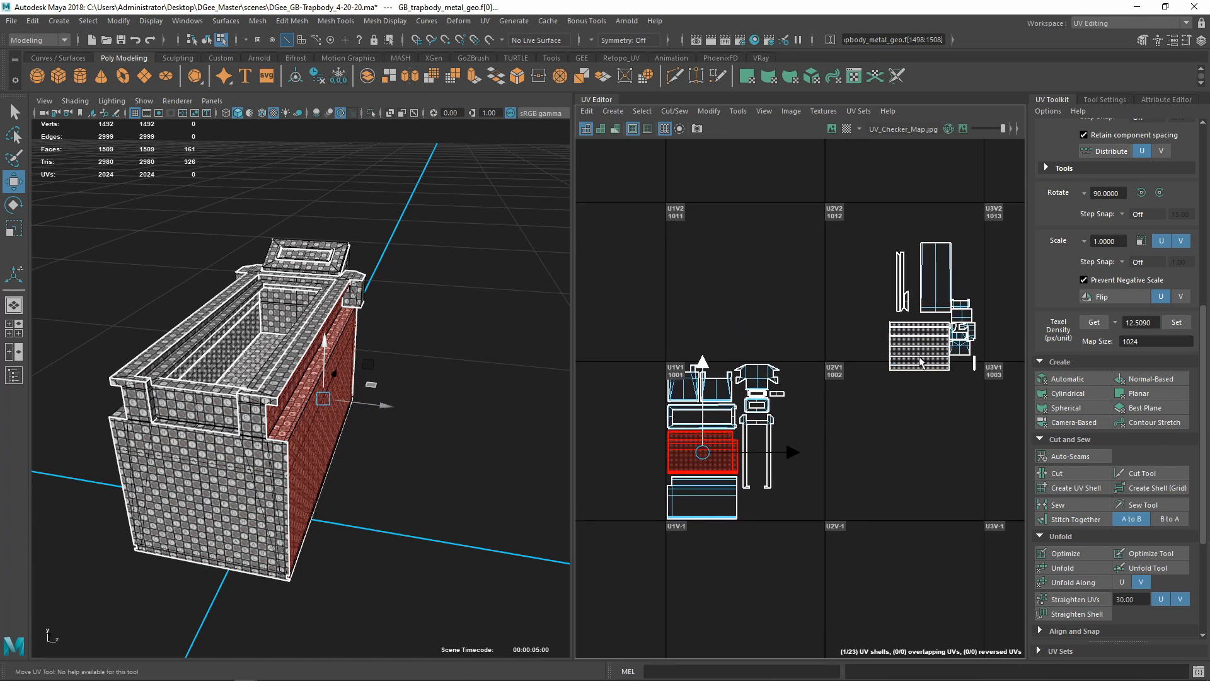
left_click(919, 358)
left_click_drag(322, 361, 311, 458, "alt")
scroll(269, 427, "up", 4)
left_click_drag(925, 349, 798, 492)
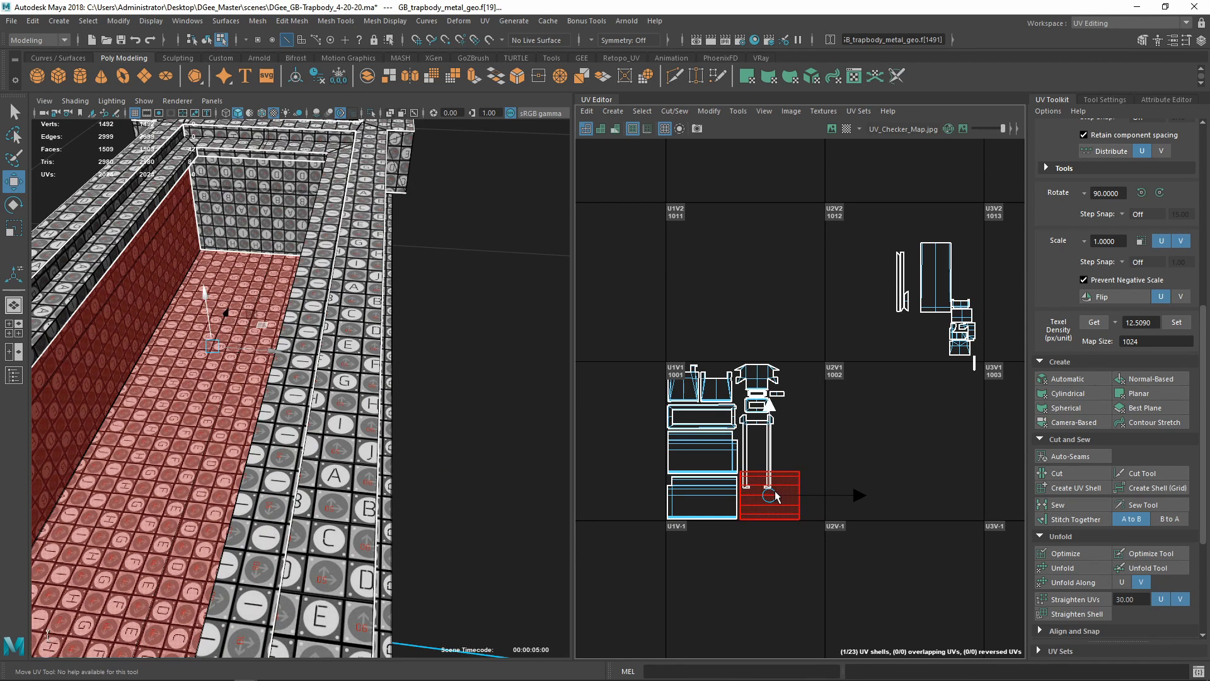
Nudge the recess interior shell to sit close to the lower side-wall shell, just inside the tile's lower border
scroll(777, 494, "up", 8)
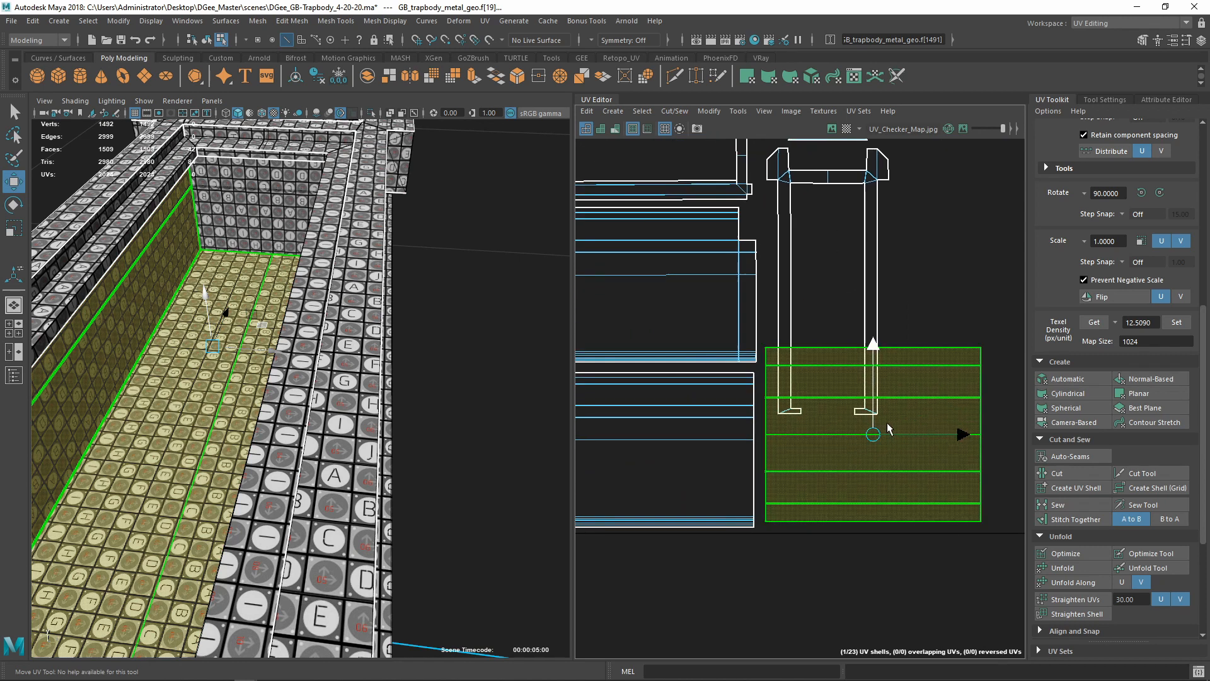
left_click_drag(859, 446, 861, 441)
scroll(858, 428, "down", 5)
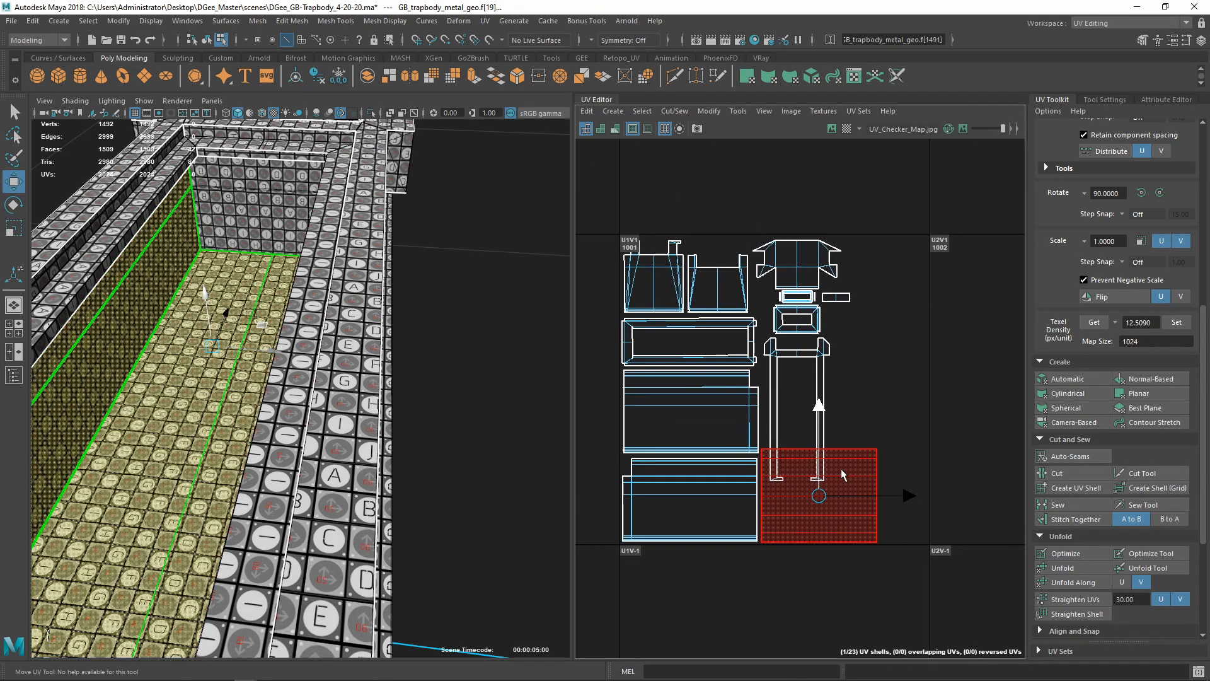
mouse_move(827, 499)
left_mouse_down()
mouse_move(866, 496)
mouse_move(873, 289)
mouse_move(813, 291)
mouse_move(829, 522)
mouse_move(822, 498)
left_mouse_up()
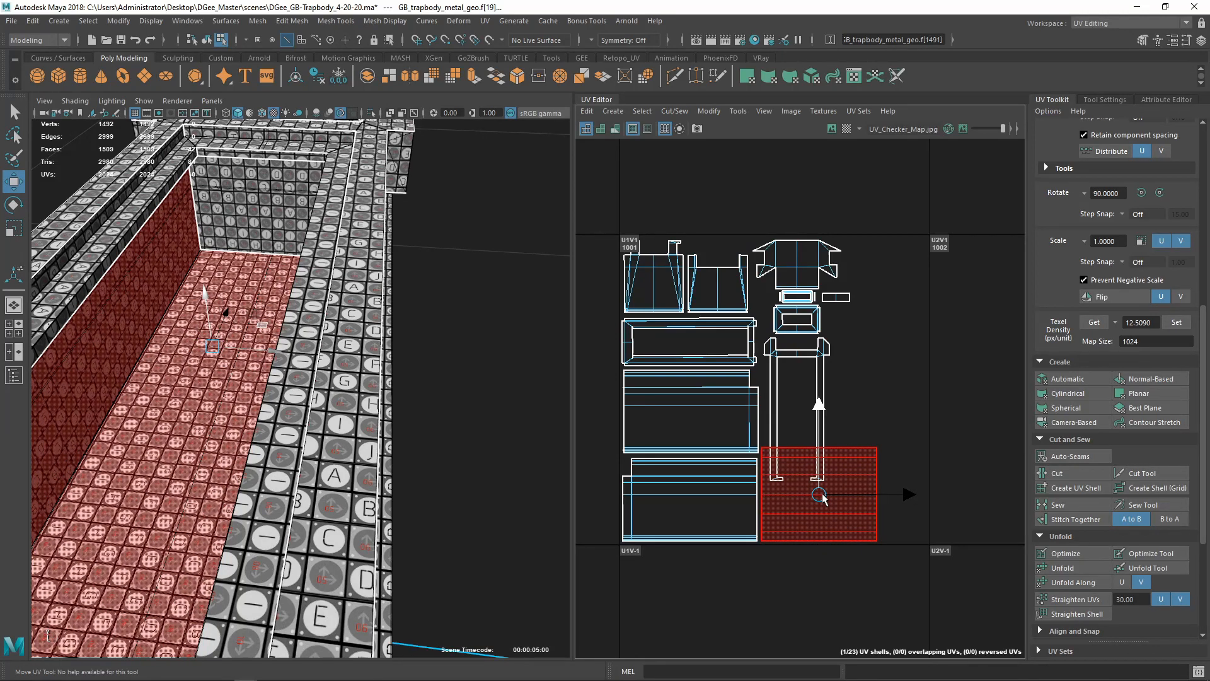
Move the small rectangular ring shell out of the middle column to the free space beside the recess interior shell
scroll(832, 383, "up", 3)
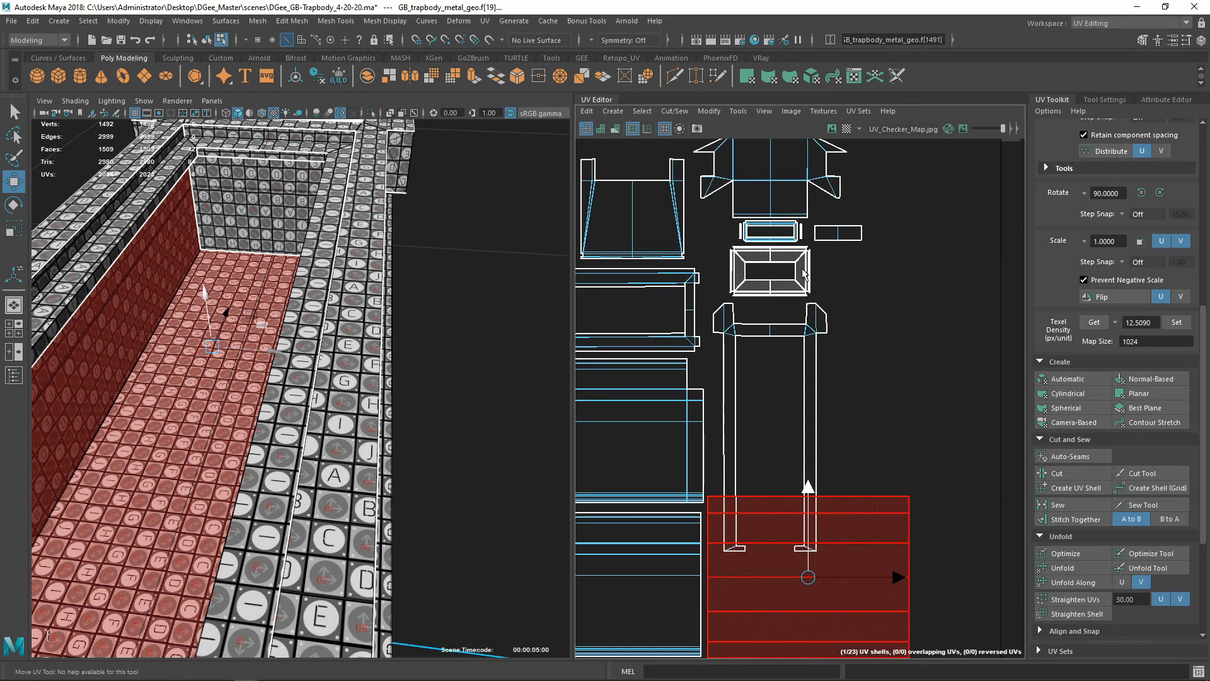
left_click(785, 277)
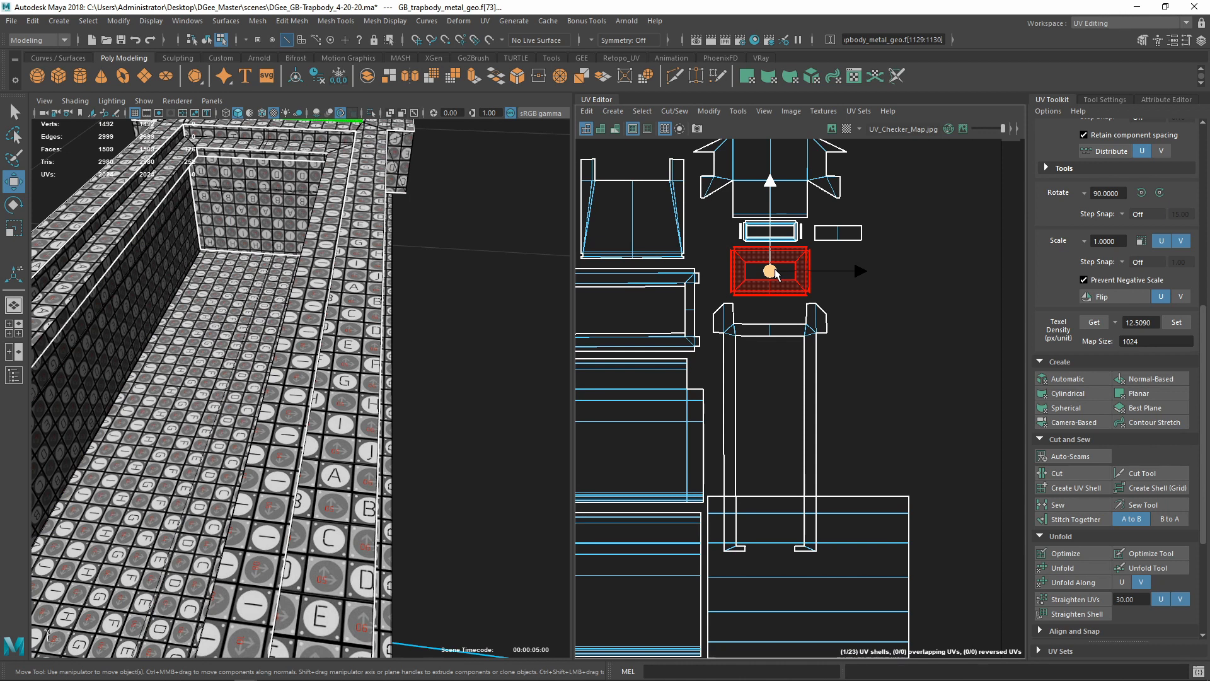
left_click_drag(774, 273, 939, 518)
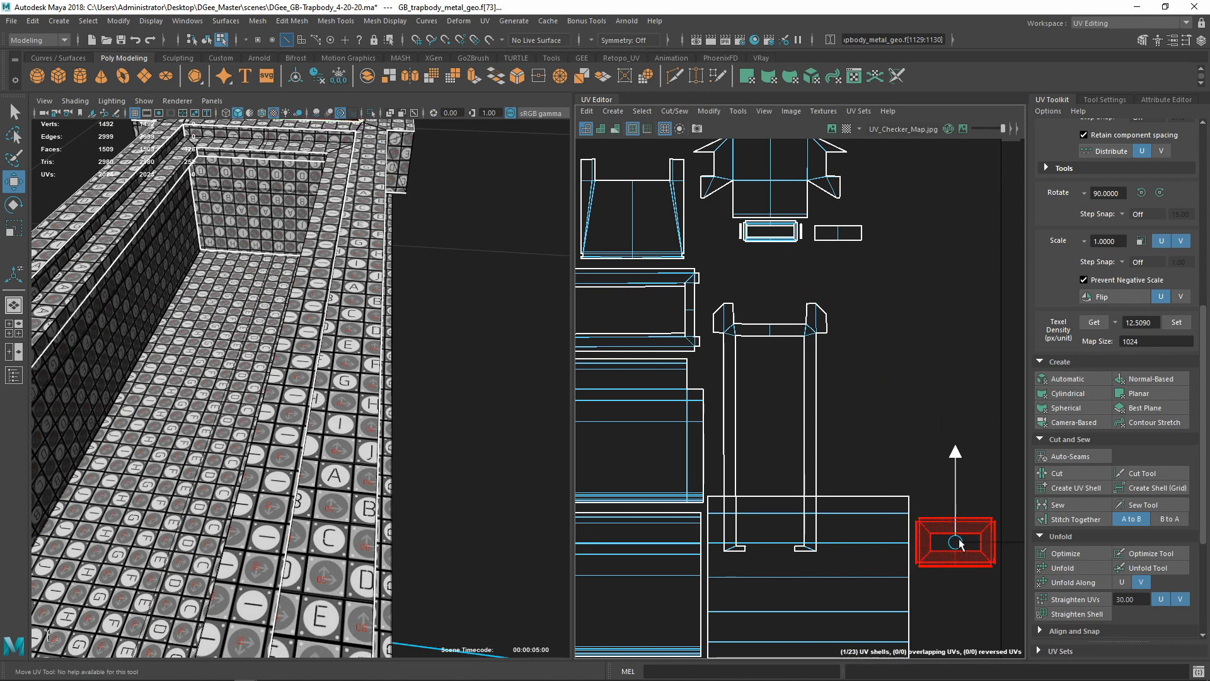
Raise the long U-shaped rim shell until it clears the top of the recess interior shell
left_click(760, 397)
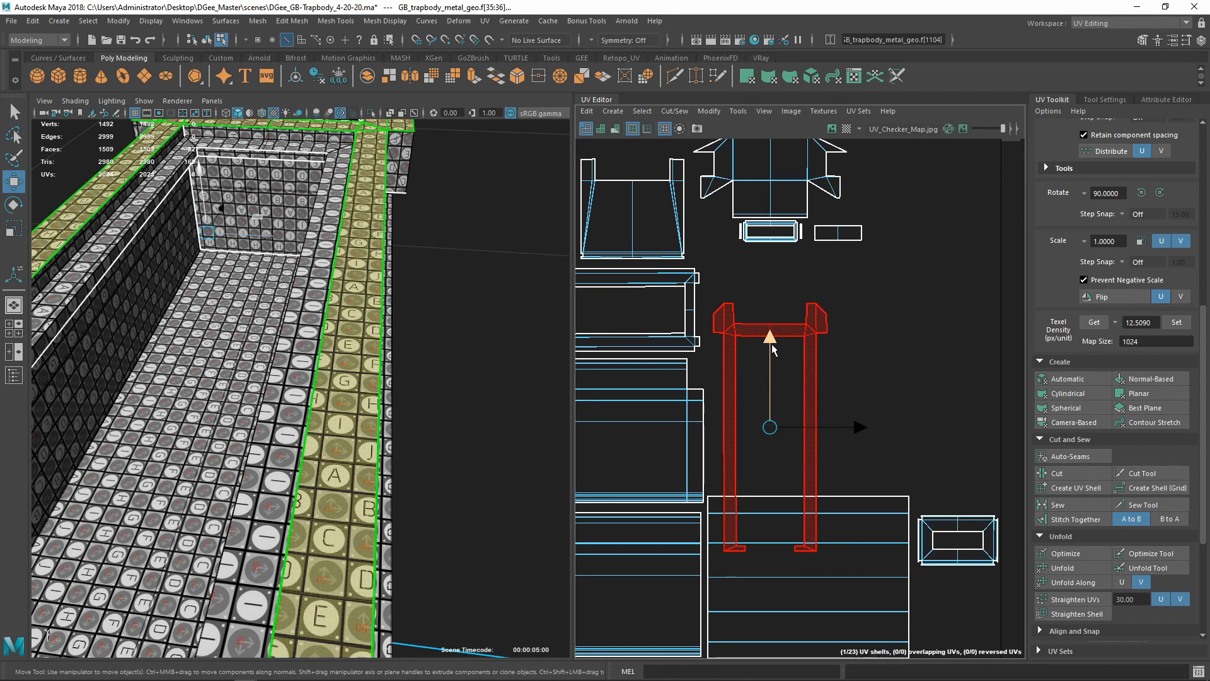
left_click_drag(773, 348, 787, 280)
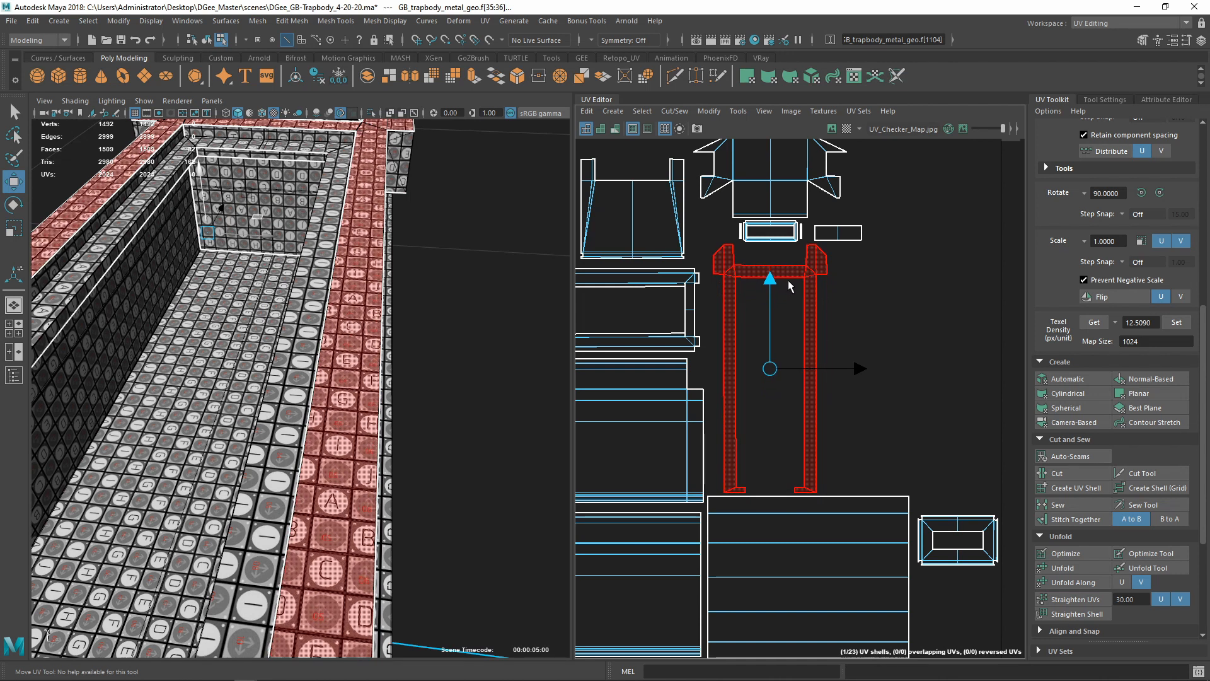
key("a")
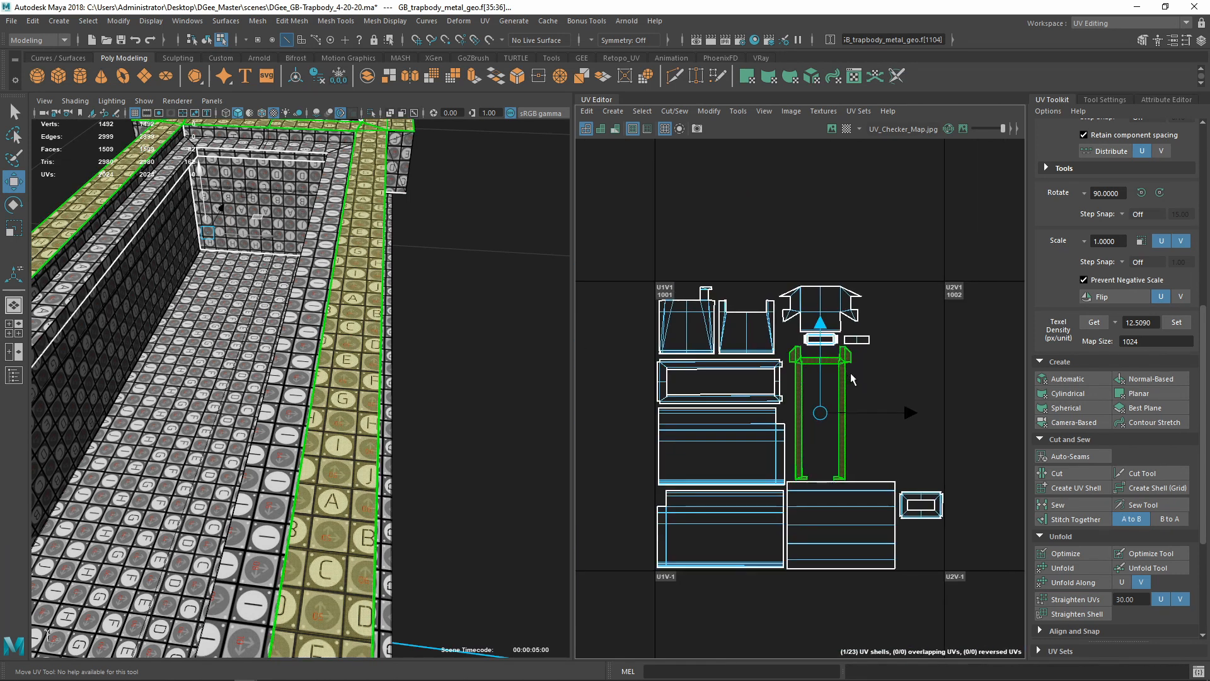
left_click_drag(896, 389, 903, 387)
Place the small rectangular ring shell in tile 1001's lower corner, between the recess interior shell and the tile border
left_click(921, 479)
key("f")
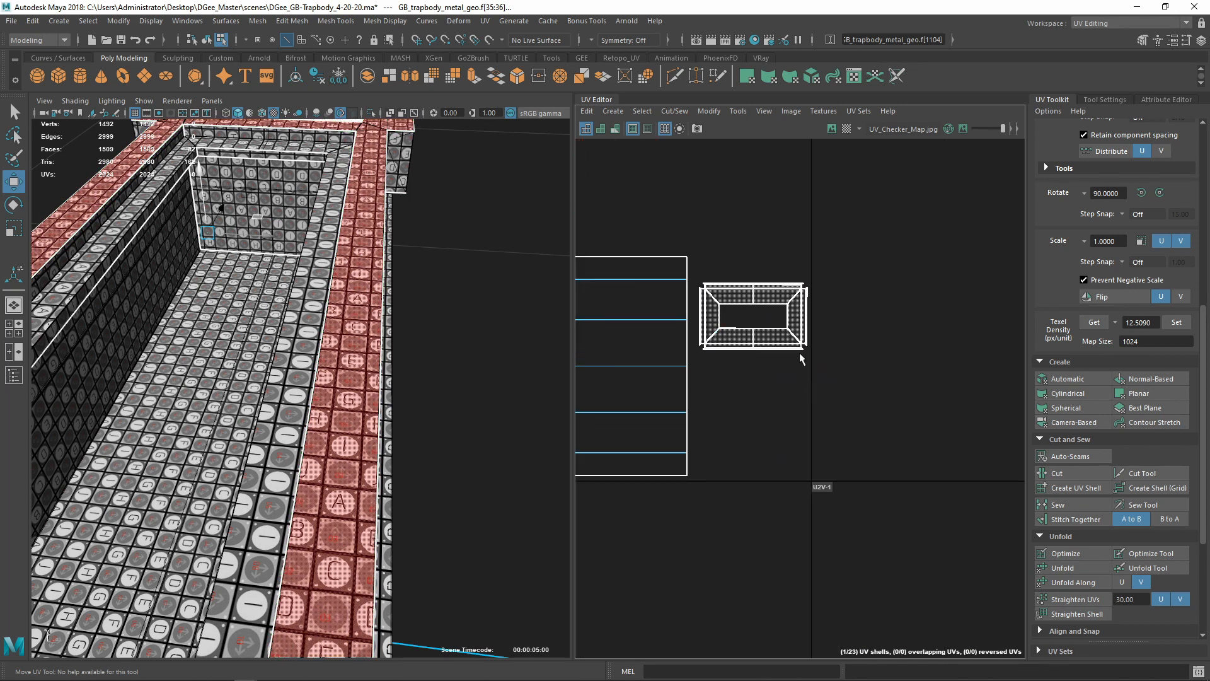
left_click_drag(817, 307, 814, 449)
scroll(818, 404, "down", 6)
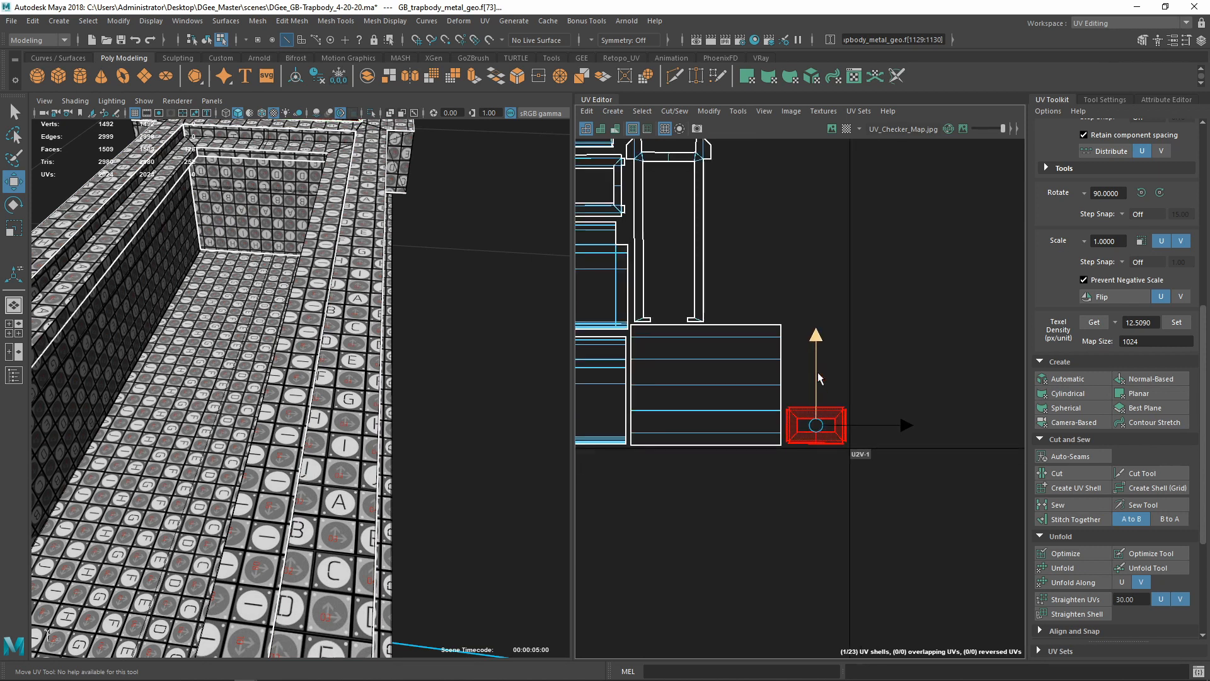
middle_click_drag(838, 291, 859, 446, "alt")
scroll(789, 365, "up", 6)
scroll(870, 444, "down", 5)
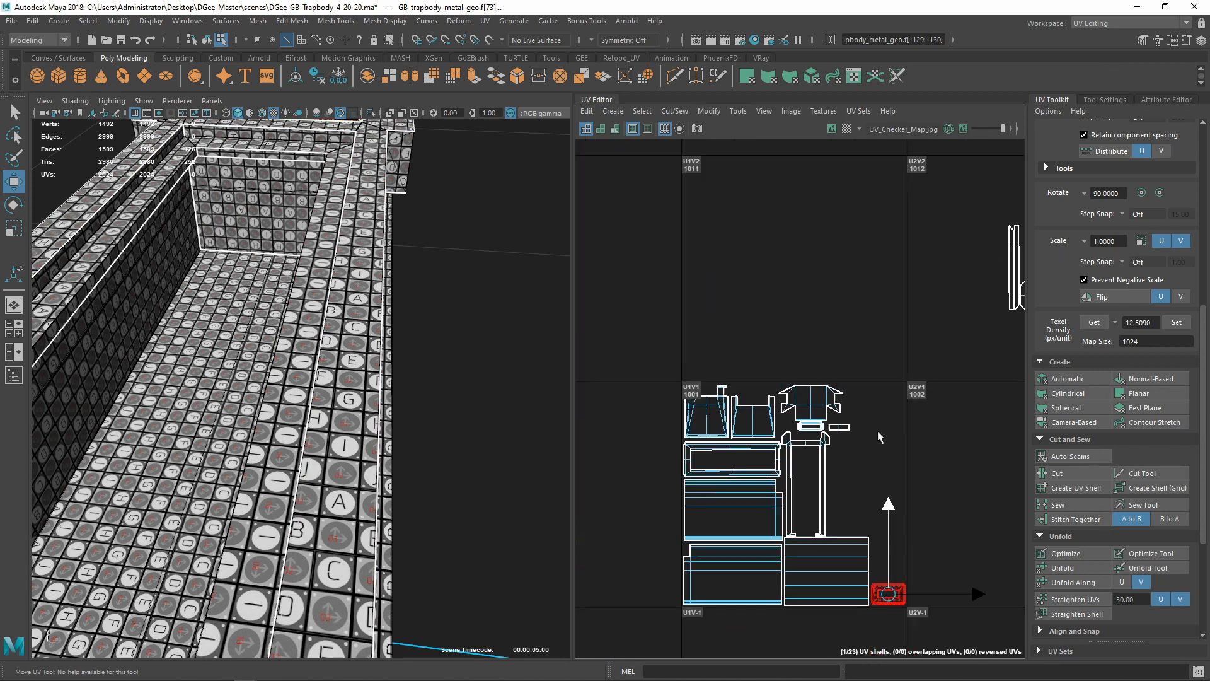
Select the body's underside panel shell in tile 1012 and move it into tile 1001 above the small ring shell
middle_click_drag(914, 406, 780, 343, "alt")
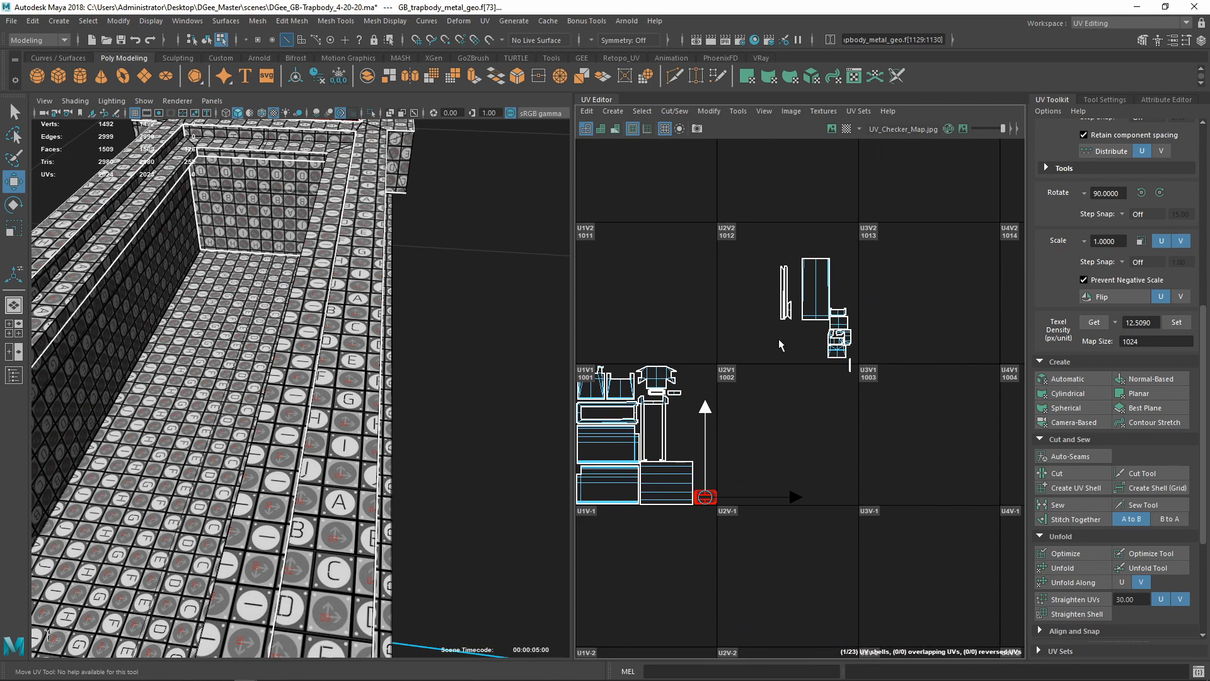
left_click(820, 295)
key("f")
left_click_drag(435, 435, 485, 264, "alt")
left_click_drag(818, 296, 693, 433)
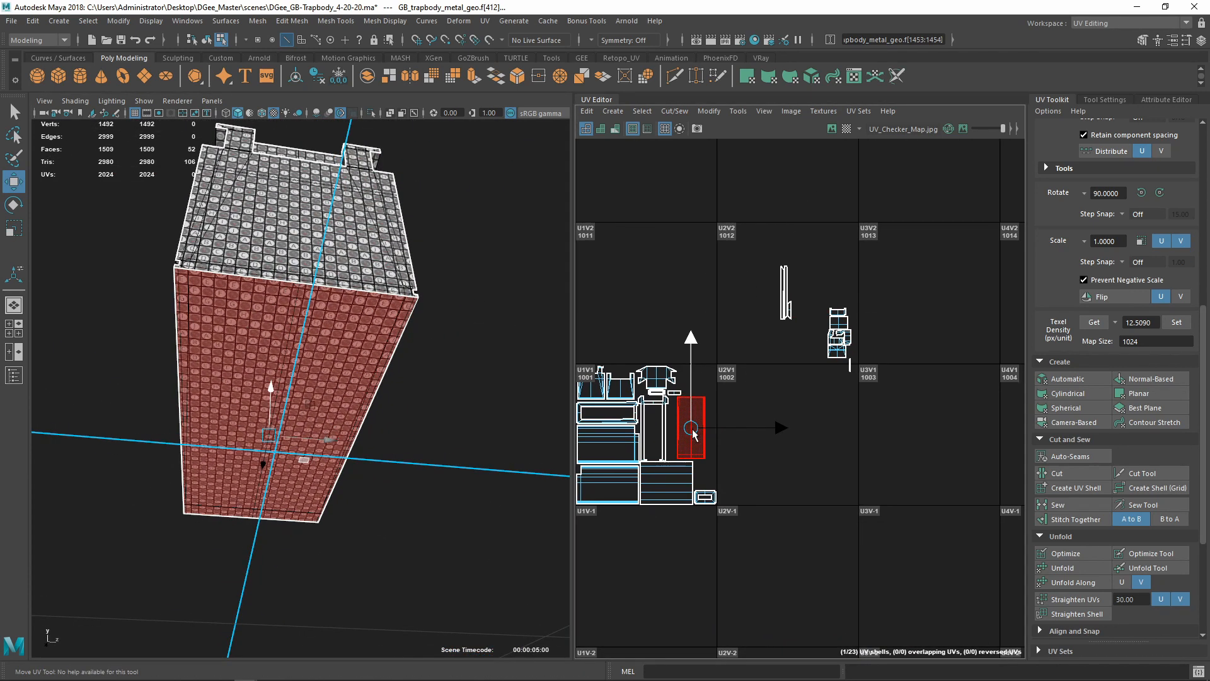
scroll(704, 429, "up", 6)
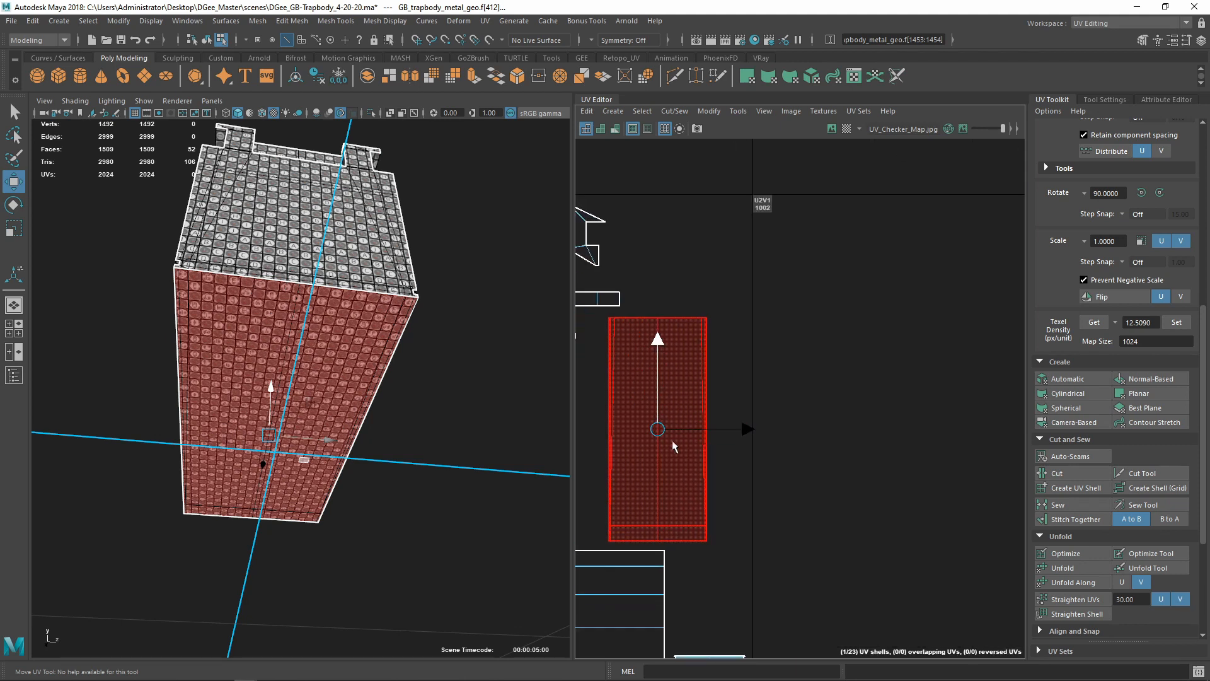
Nudge the underside panel shell sideways to sit just inside the border between tiles 1001 and 1002, and fine-tune its height
middle_click_drag(672, 440, 743, 378, "alt")
left_click_drag(819, 368, 861, 369)
scroll(852, 383, "down", 2)
middle_click_drag(844, 384, 837, 421, "alt")
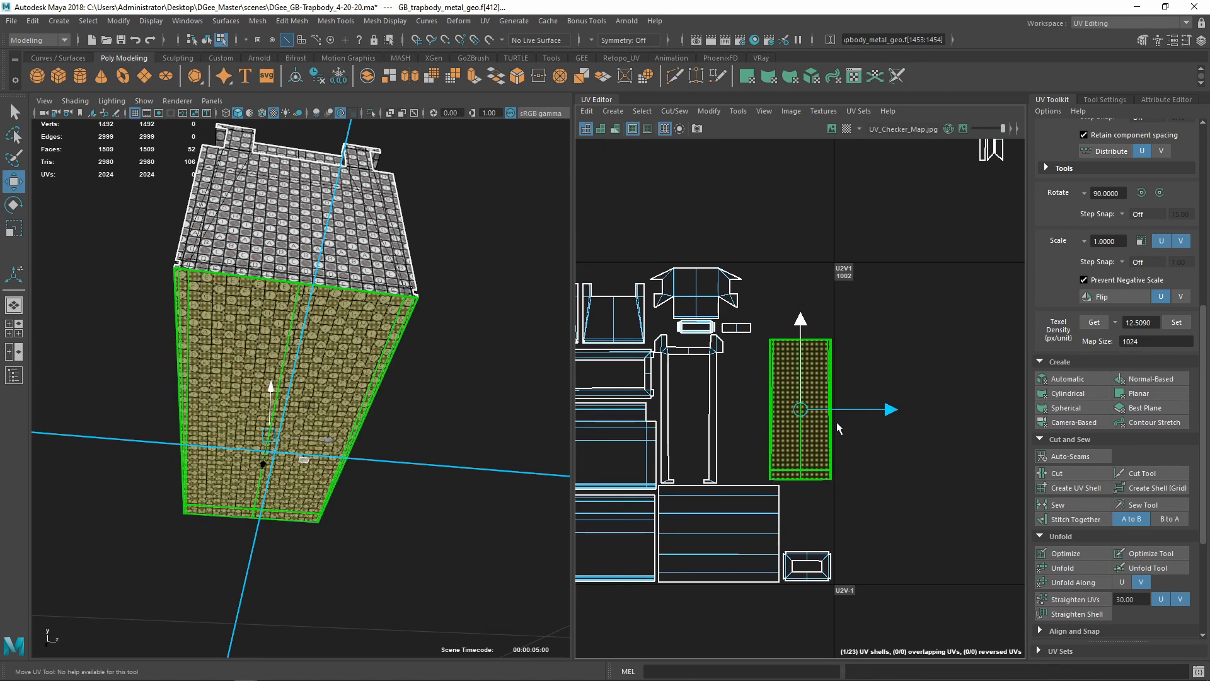
left_click_drag(804, 324, 804, 325)
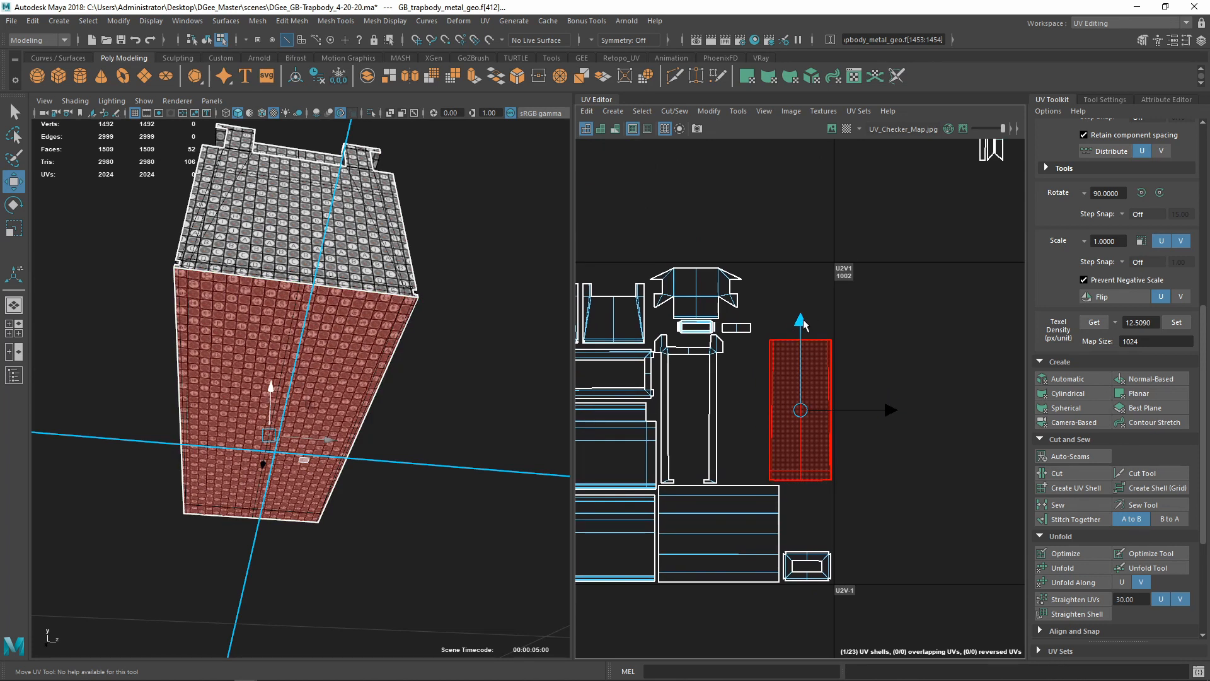
scroll(870, 351, "down", 5)
scroll(371, 295, "down", 1)
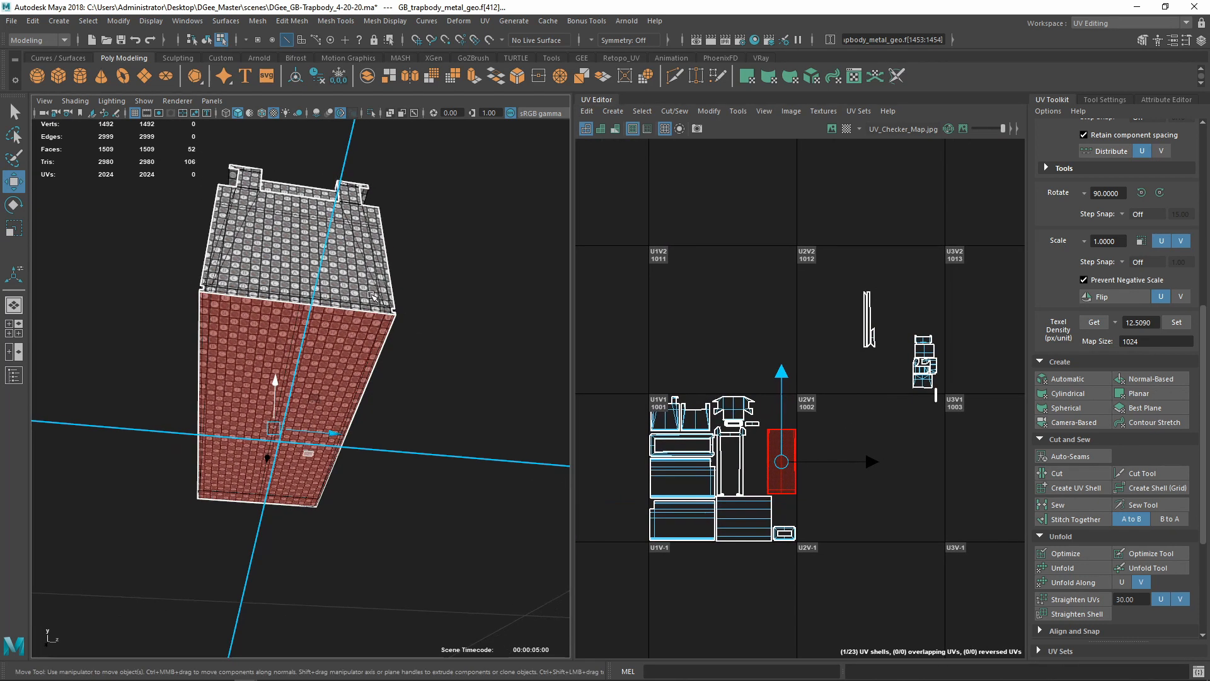
Check in the 3D view which parts of the recess the end-wall shell and the recess interior shell cover
left_click_drag(371, 295, 382, 372, "alt")
scroll(895, 353, "up", 5)
scroll(953, 352, "down", 1)
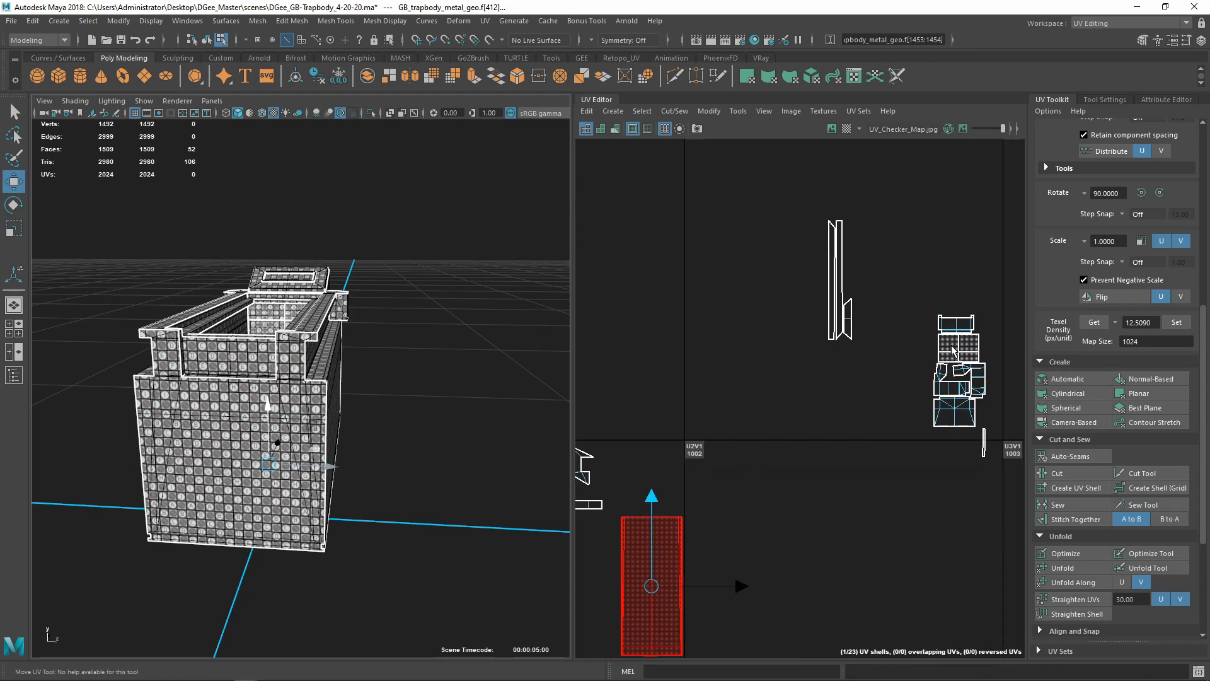
left_click(953, 351)
left_click_drag(353, 324, 365, 387, "alt")
scroll(690, 493, "down", 3)
middle_click_drag(689, 493, 934, 423, "alt")
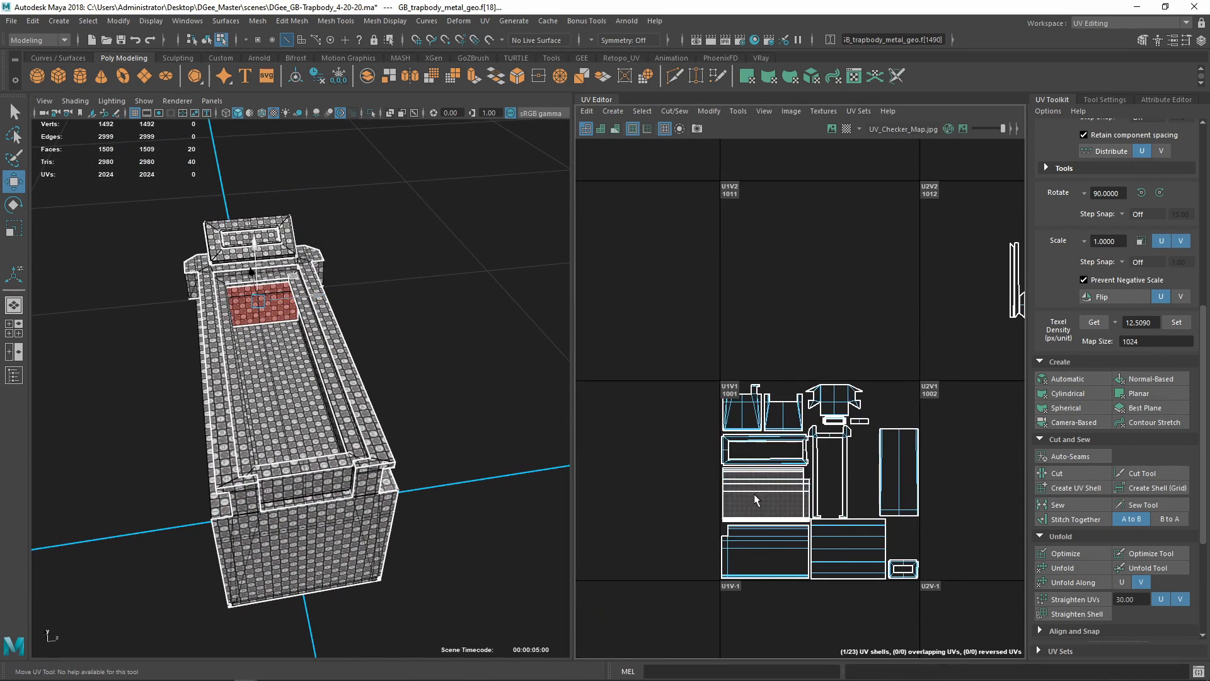
left_click(862, 549)
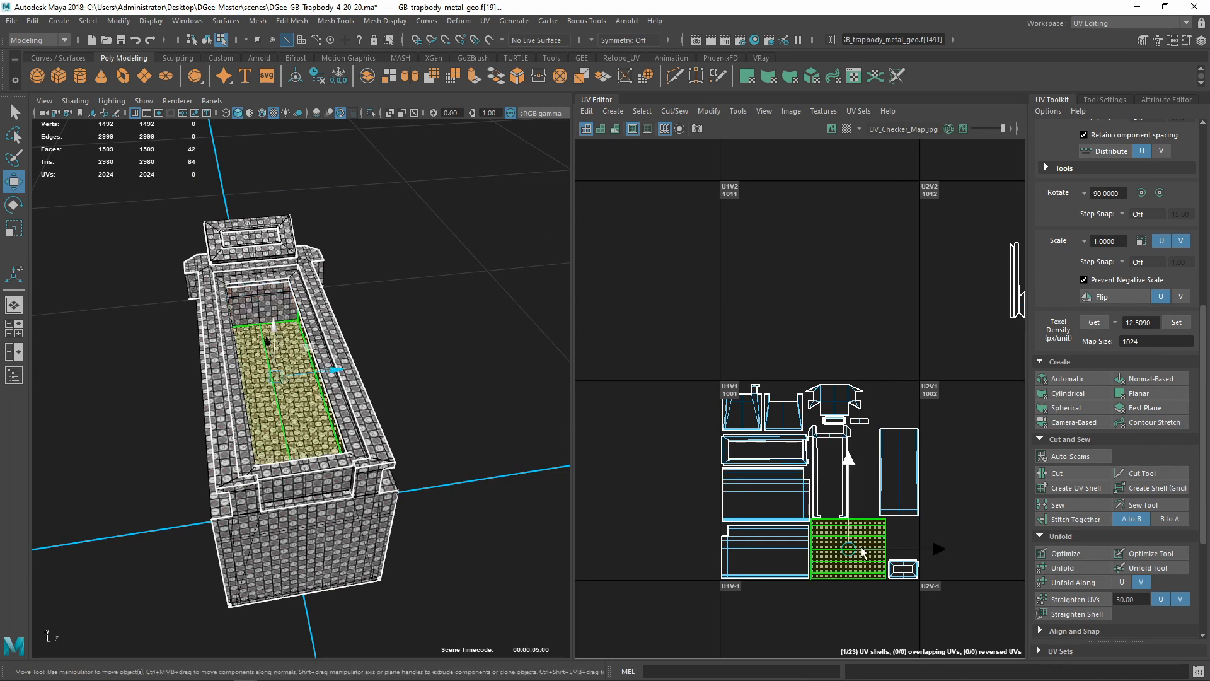
middle_click_drag(981, 448, 759, 460, "alt")
scroll(789, 444, "down", 1)
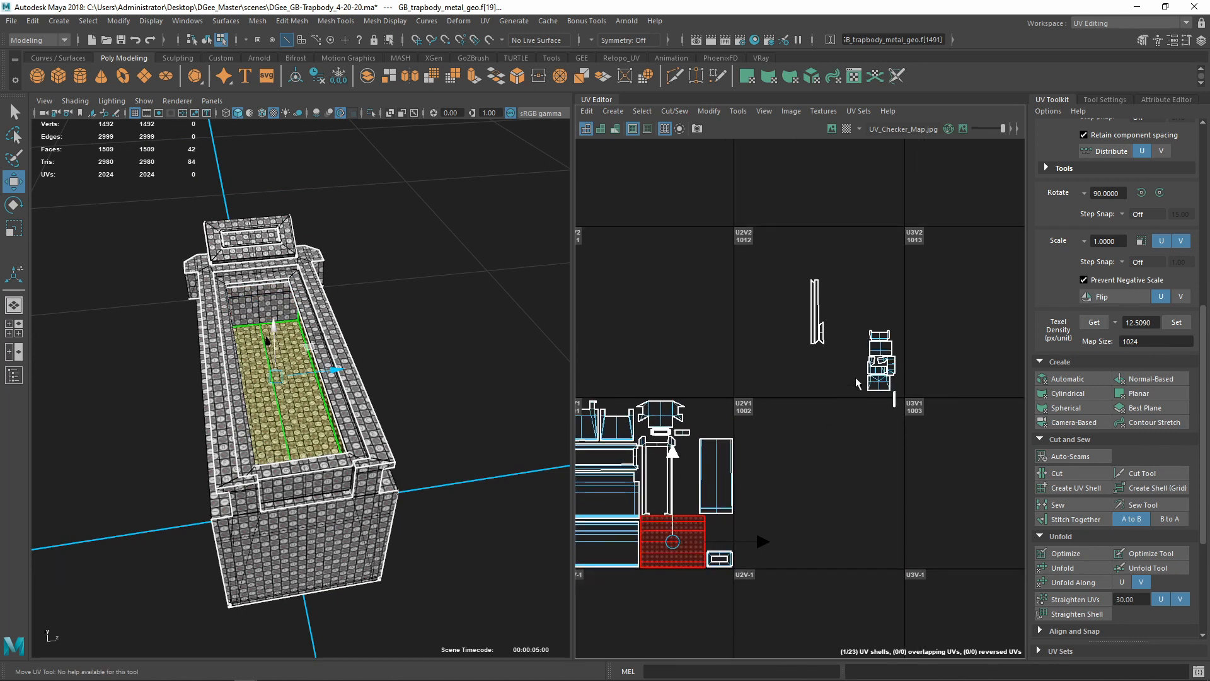
Select both recess end-wall shells in tile 1012 and move them into tile 1001 above the small ring shell
left_click(877, 350)
scroll(893, 400, "up", 3)
left_click(870, 378, "shift")
scroll(833, 437, "down", 1)
scroll(857, 438, "down", 2)
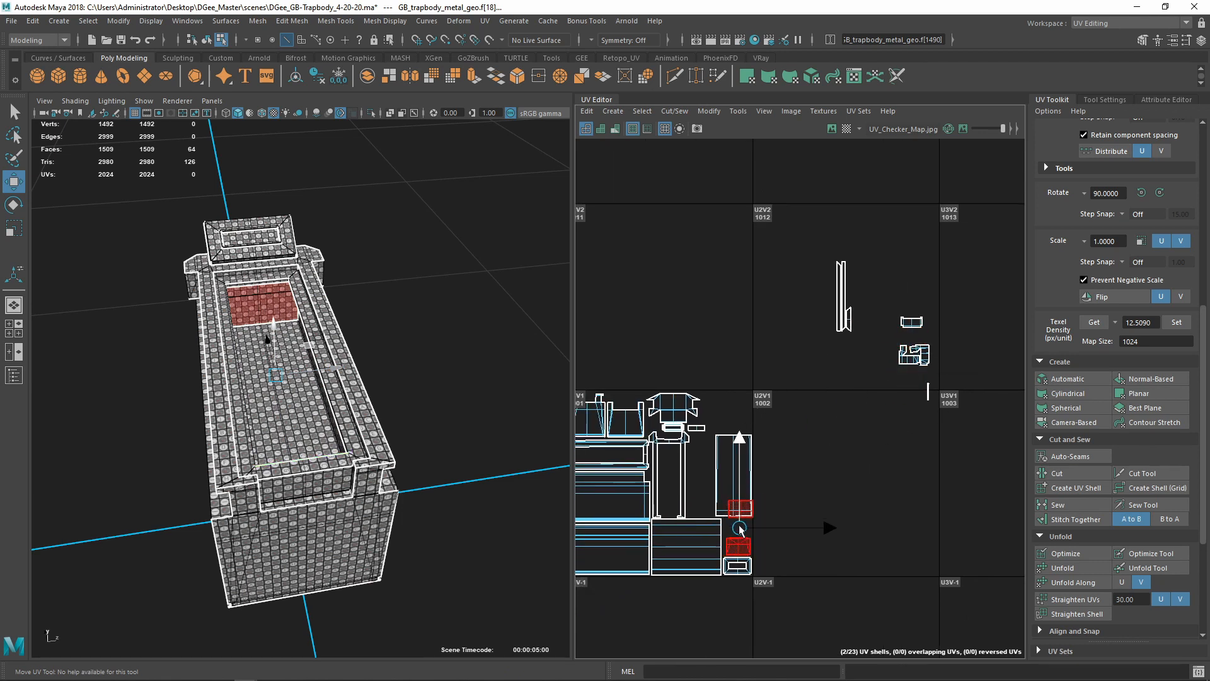
Move the plain recess end-wall shell off the underside panel into the gap above the other end-wall shell, accepting the student-version save notice
scroll(759, 526, "up", 5)
middle_click_drag(761, 519, 829, 464, "alt")
scroll(782, 498, "up", 2)
left_click(837, 433)
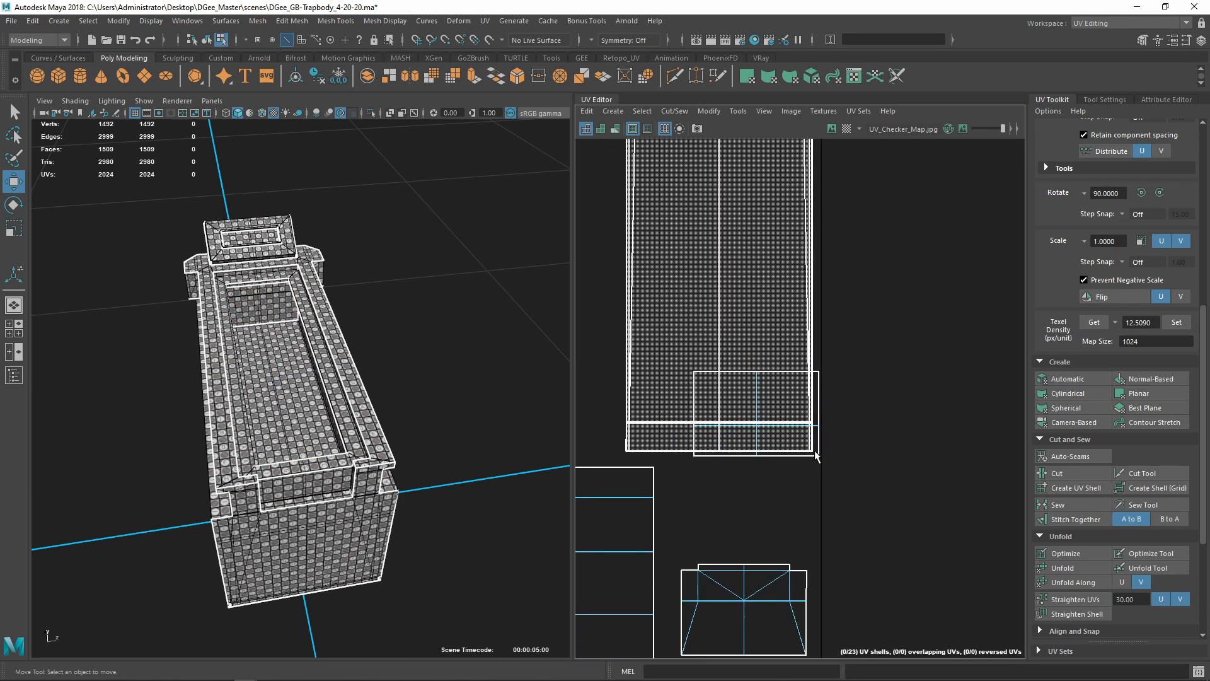
left_click(820, 449)
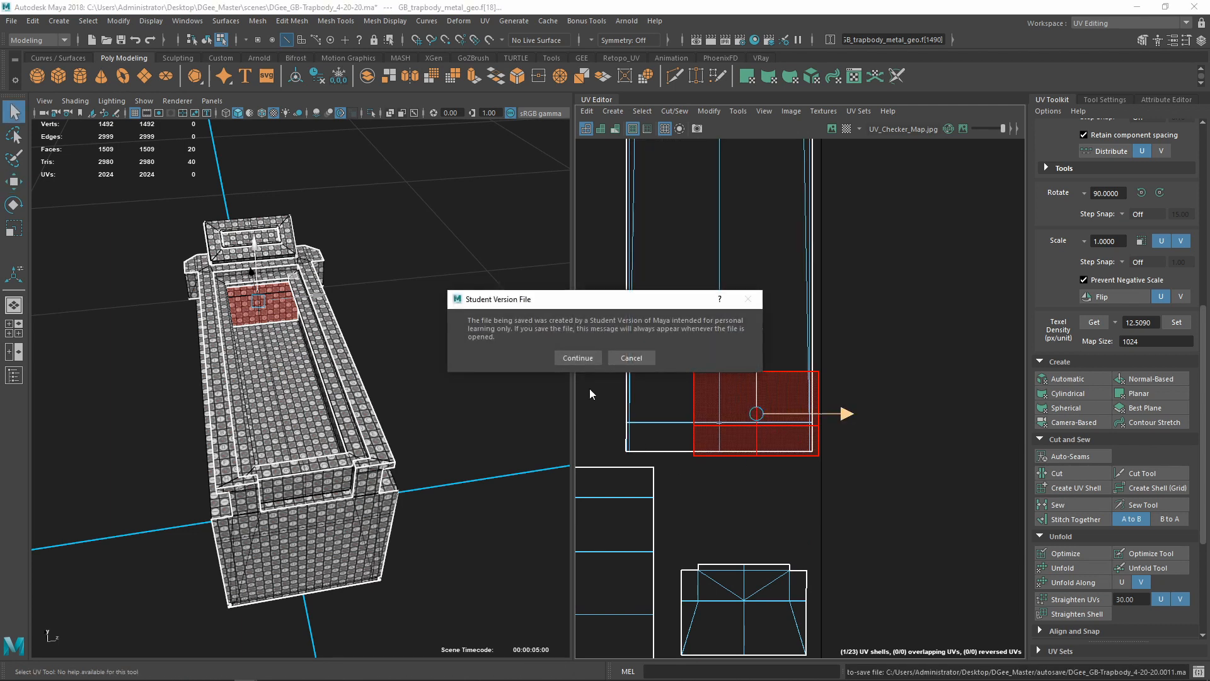
left_click(578, 358)
key("w")
left_click_drag(757, 435, 742, 507)
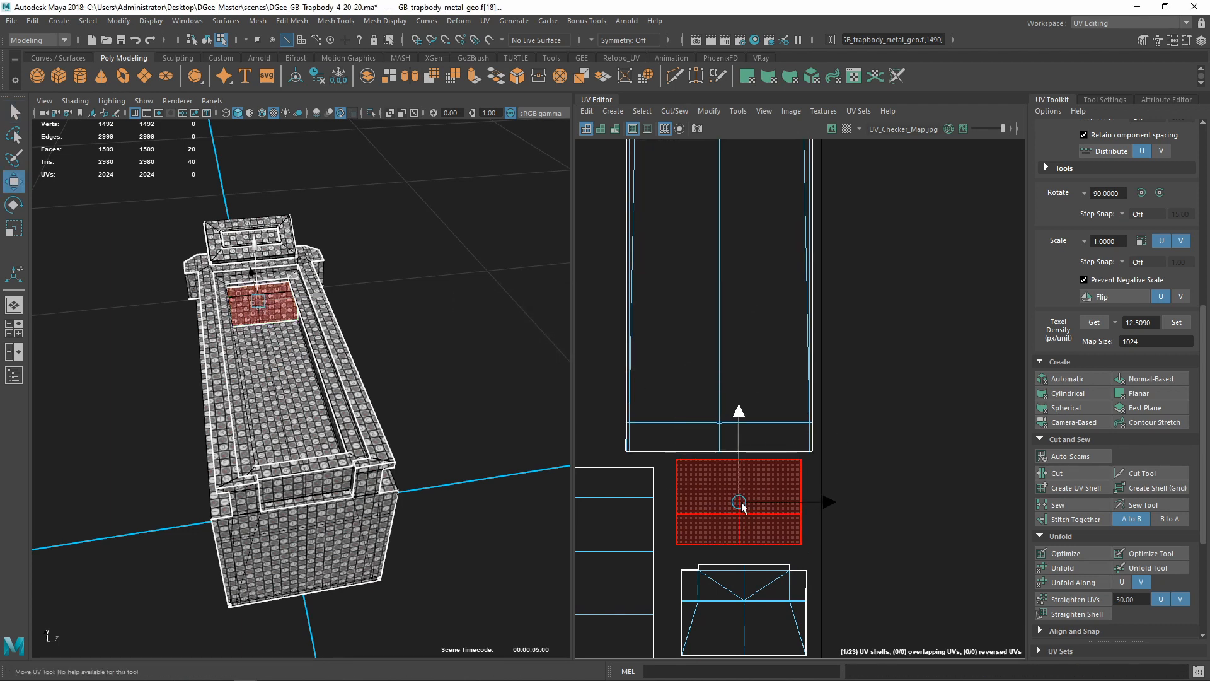
middle_click_drag(746, 516, 852, 369, "alt")
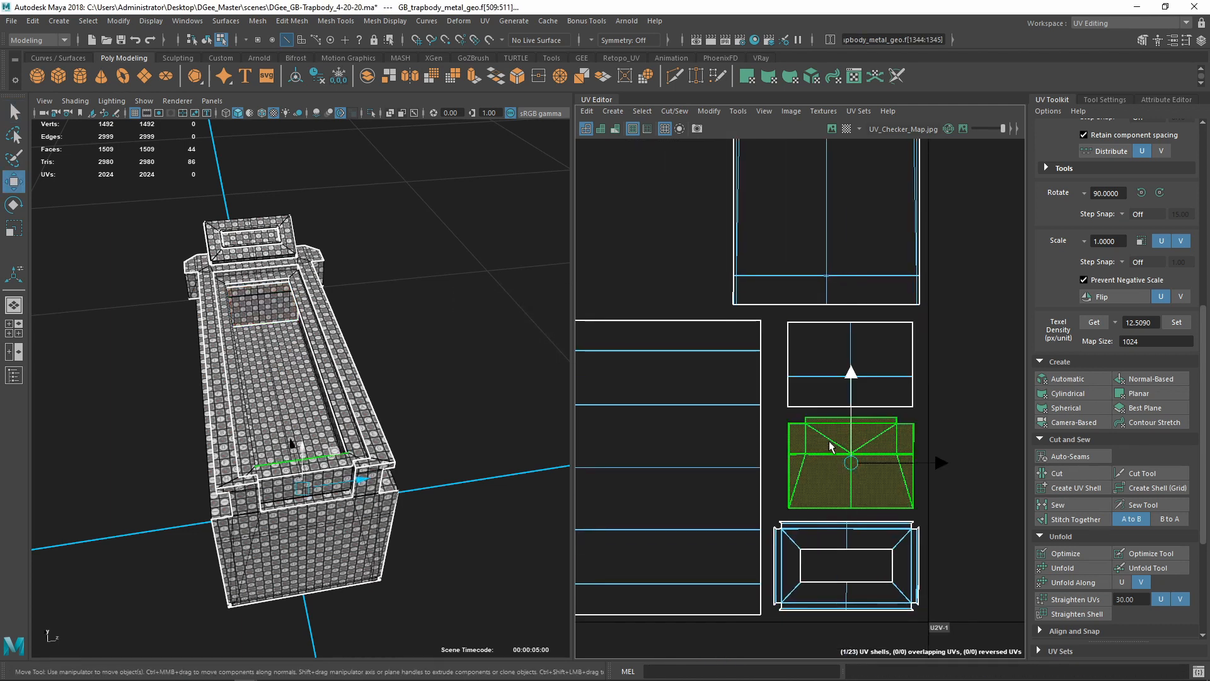
Move the small rectangular ring shell out of the lower corner into the empty space of tile 1002
left_click(832, 448)
left_click(827, 382)
left_click(857, 549)
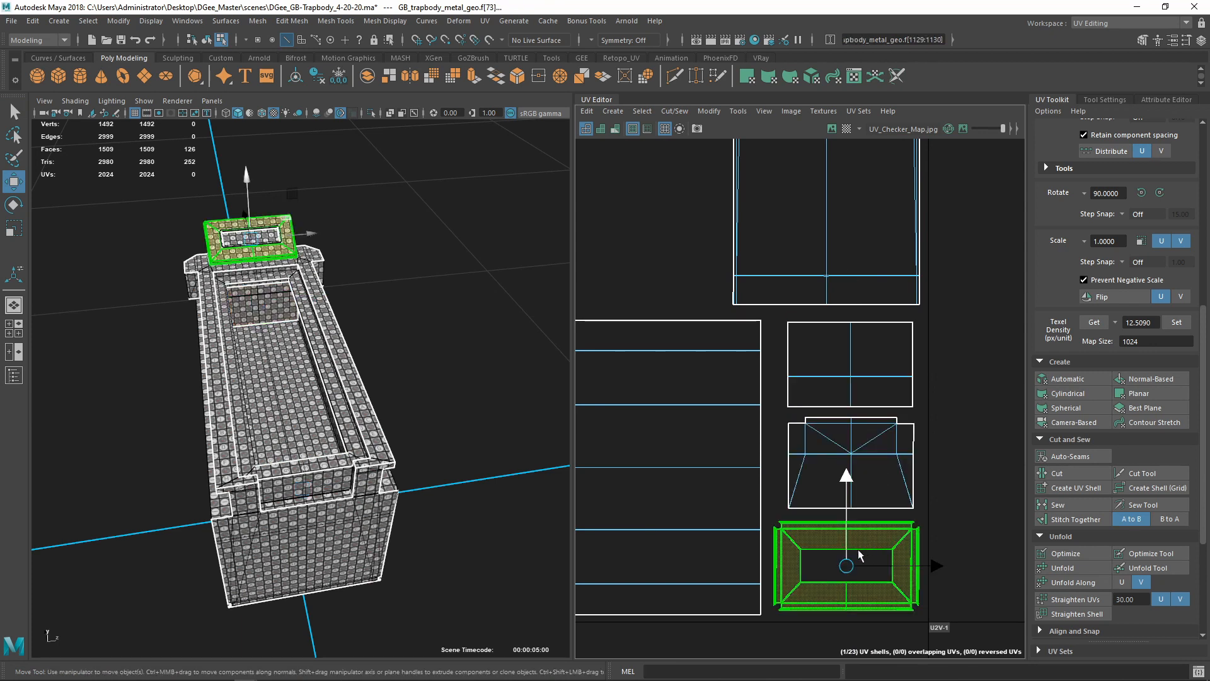
scroll(879, 559, "down", 2)
left_click_drag(813, 589, 957, 385)
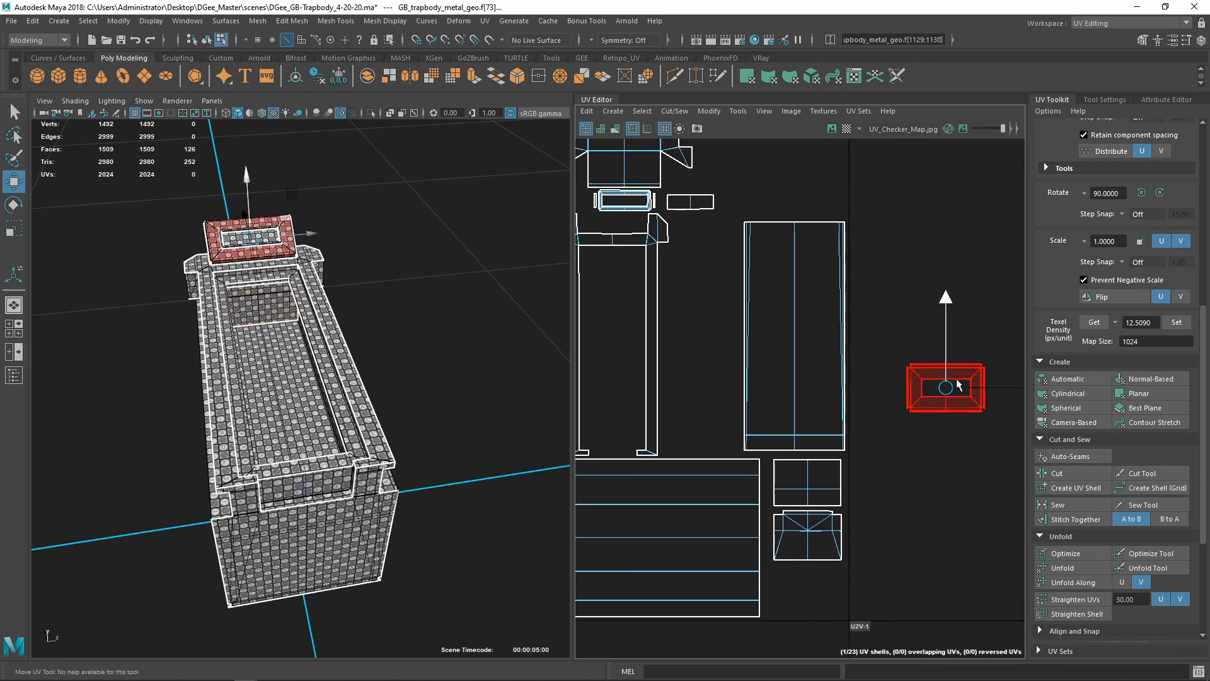
Select both recess end-wall shells together and lower them into tile 1001's freed lower corner
left_click_drag(811, 559, 810, 559)
left_click_drag(804, 507, 805, 562)
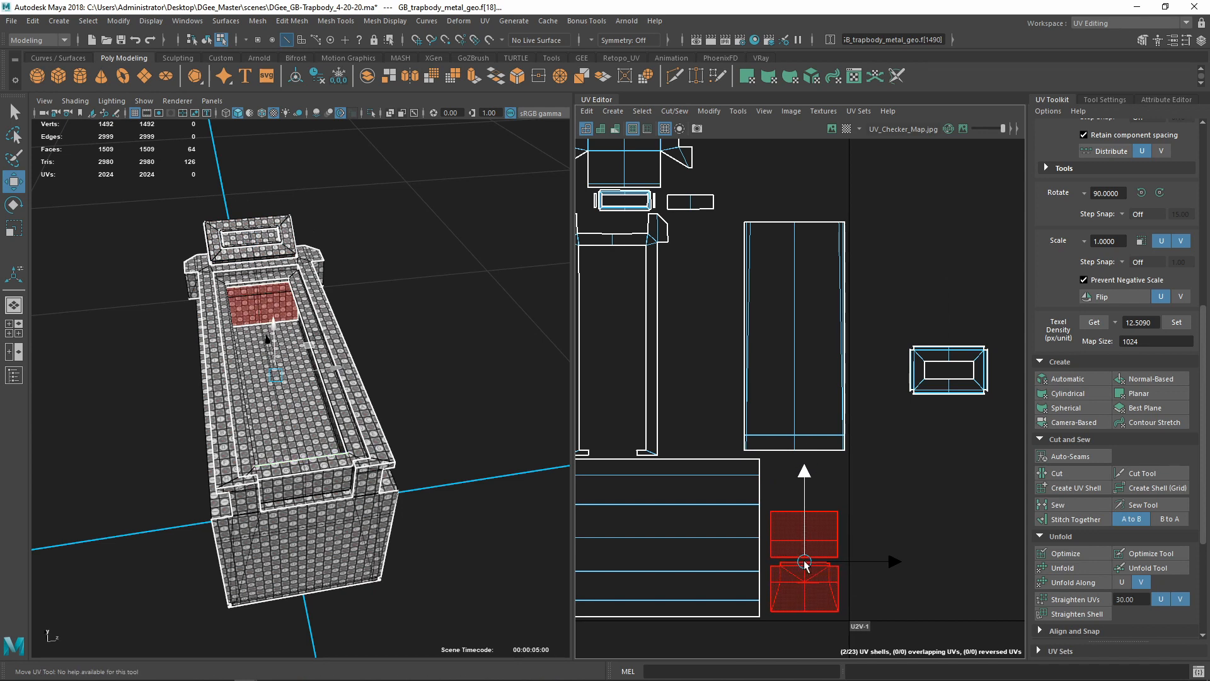
Move the small rectangular ring shell back into tile 1001, near the upper border above the underside panel shell
scroll(803, 523, "down", 3)
middle_click_drag(807, 441, 903, 530, "alt")
left_click(906, 524)
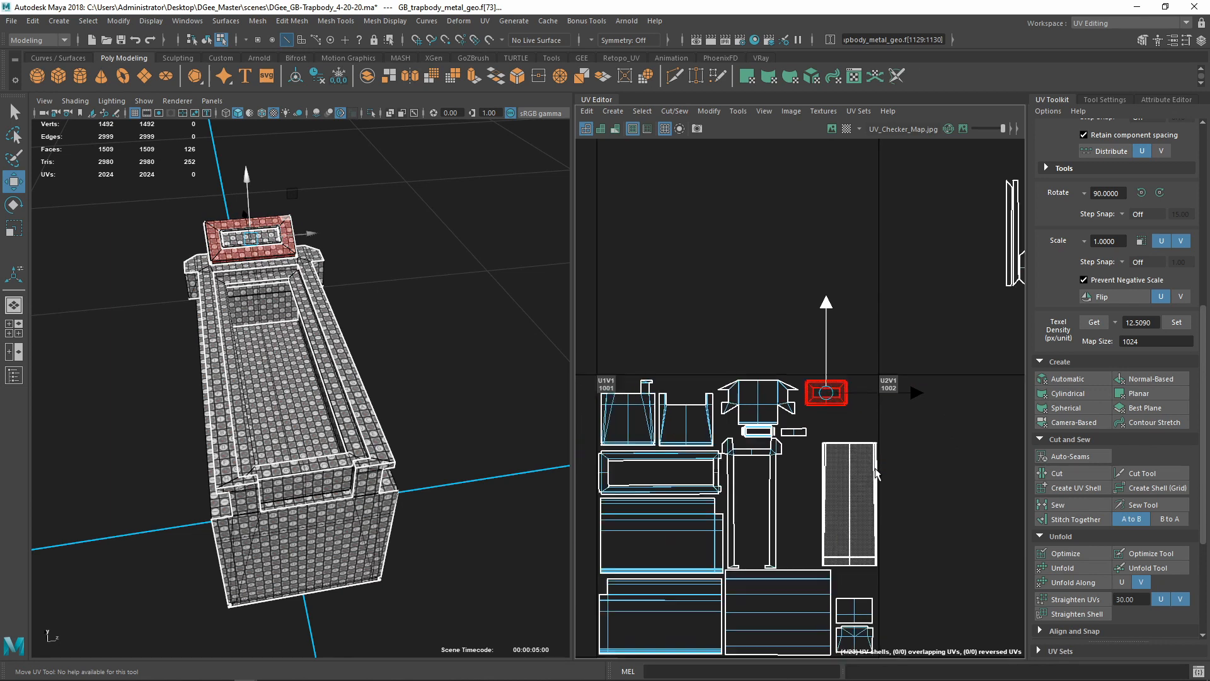
Select the two adjoining corner-block shells in tile 1012 and check where they sit on the body in the 3D view
scroll(830, 499, "down", 2)
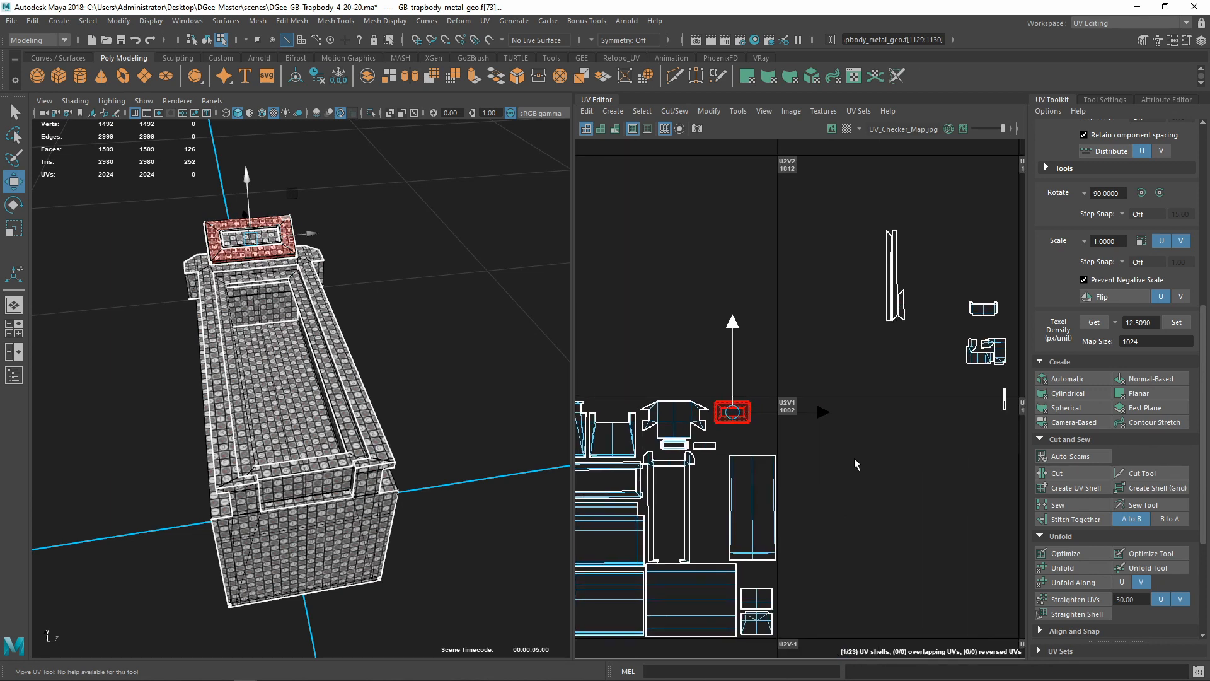
scroll(910, 364, "down", 1)
middle_click_drag(910, 365, 826, 365, "alt")
scroll(878, 365, "up", 1)
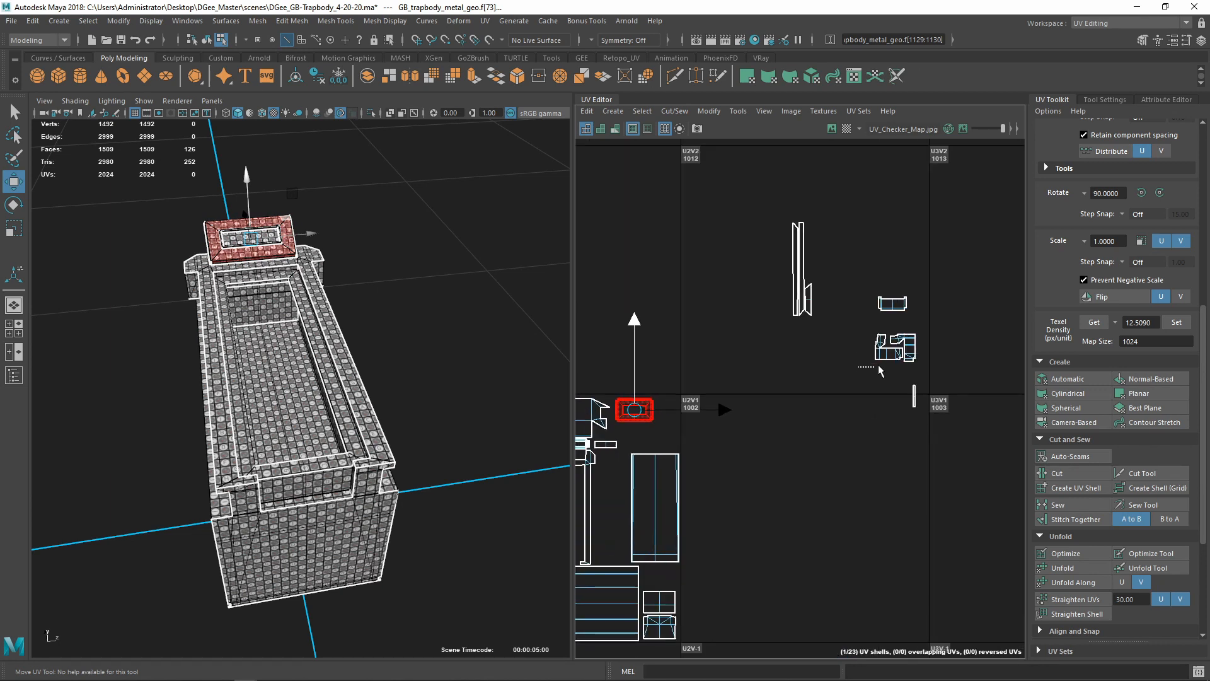
left_click(888, 353)
left_click_drag(287, 408, 264, 376, "alt")
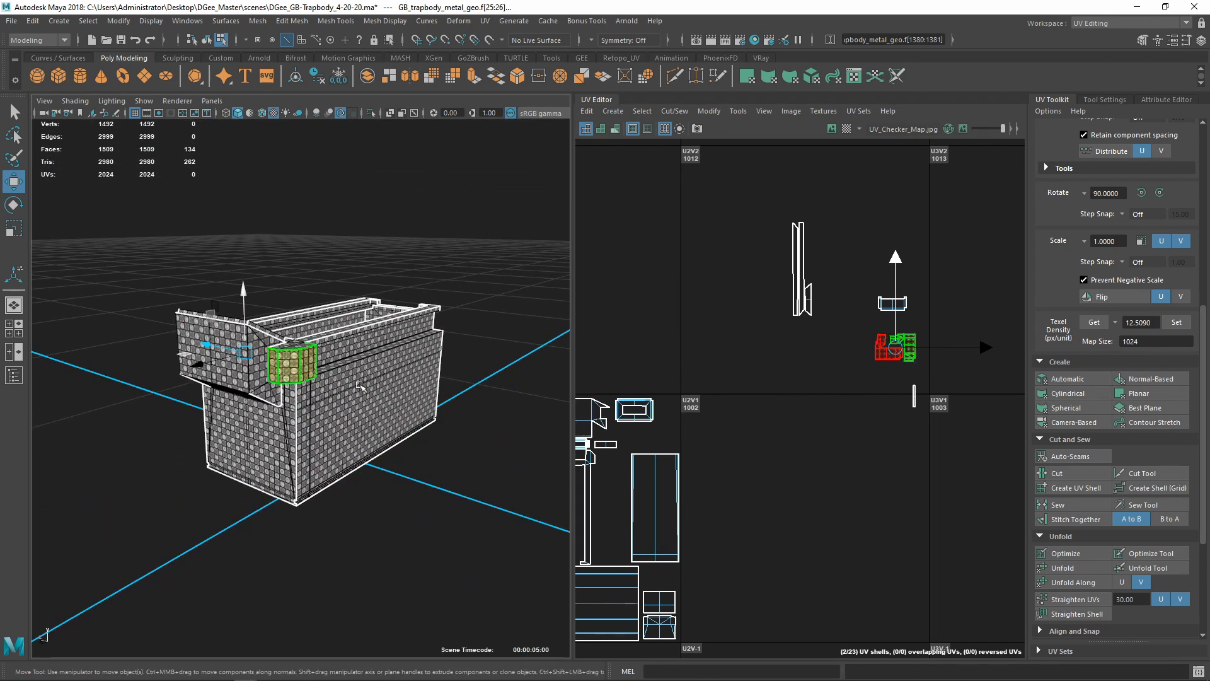
Shift the small rectangular ring shell toward tile 1001's side border and lower it to just above the underside panel shell
left_click(652, 433)
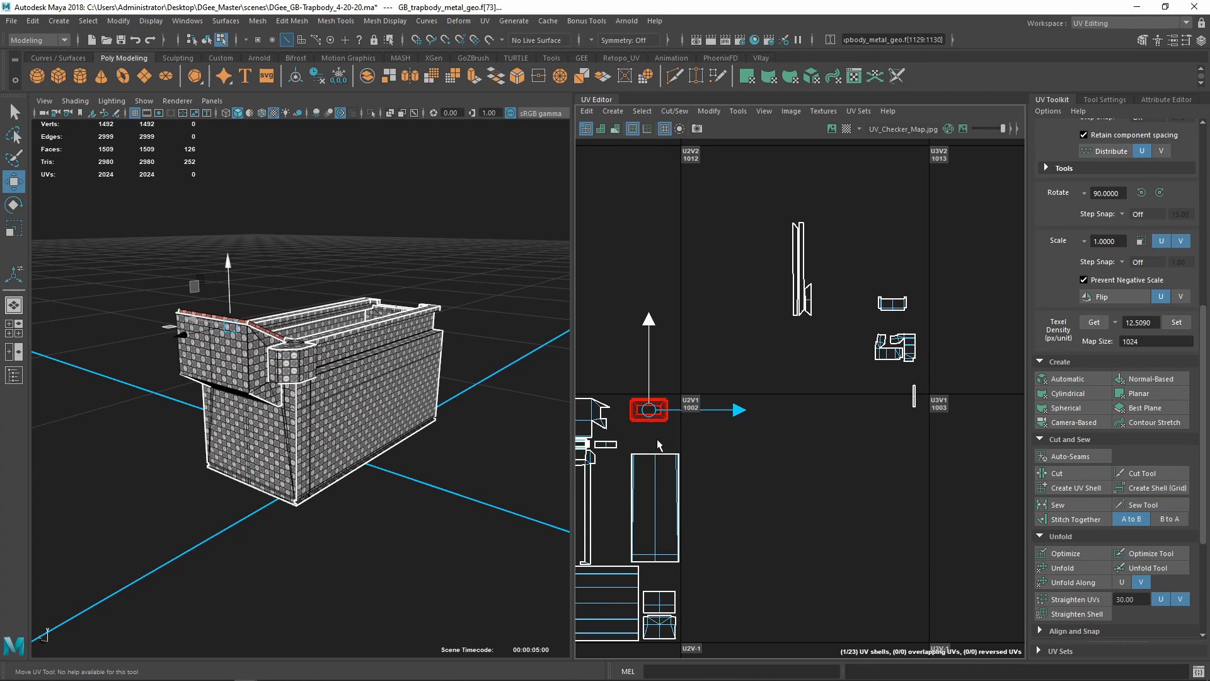
scroll(637, 443, "down", 3)
middle_click_drag(638, 444, 782, 453, "alt")
scroll(782, 452, "up", 4)
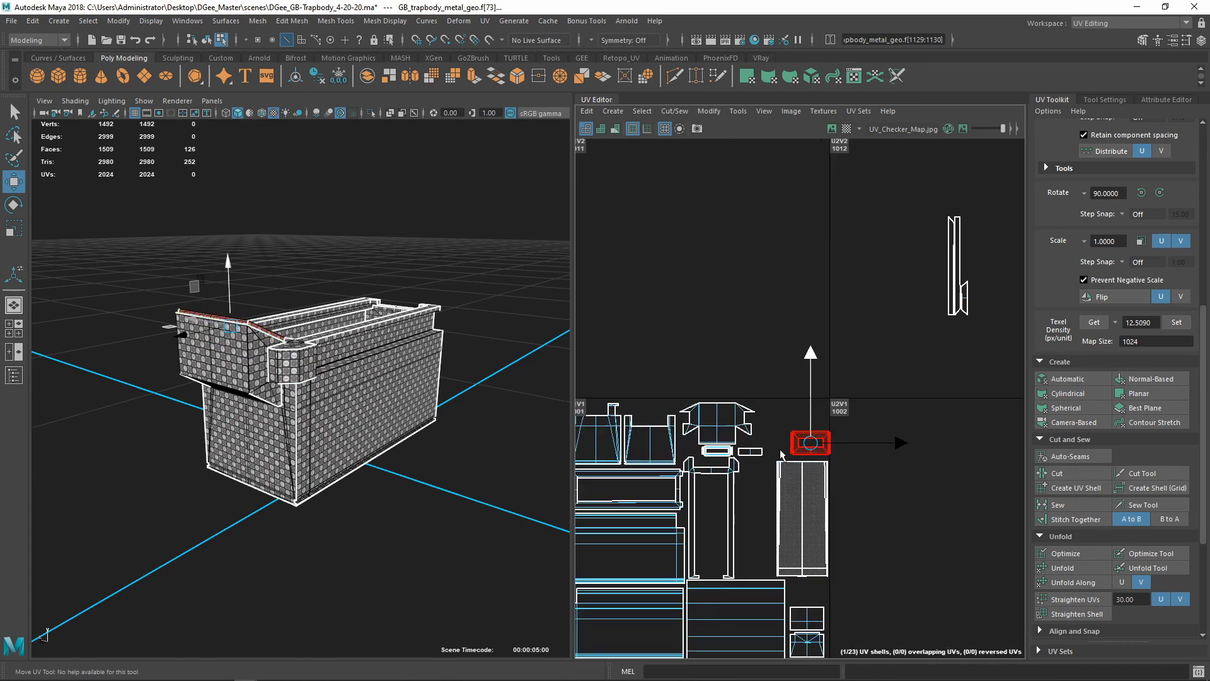
Move the two corner-block shells from tile 1012 into tile 1001, above the small rectangular ring shell
middle_click_drag(853, 435, 705, 463, "alt")
left_click_drag(935, 380, 685, 435)
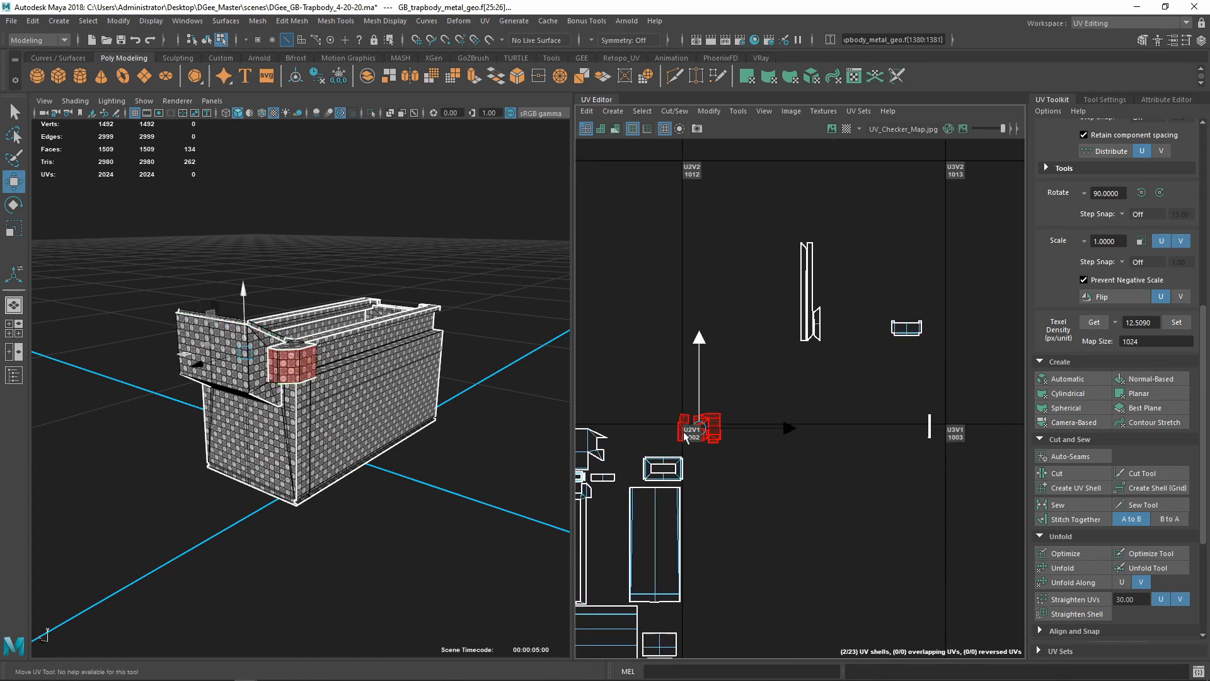
left_click_drag(378, 412, 315, 410, "alt")
right_click_drag(315, 410, 736, 504, "alt")
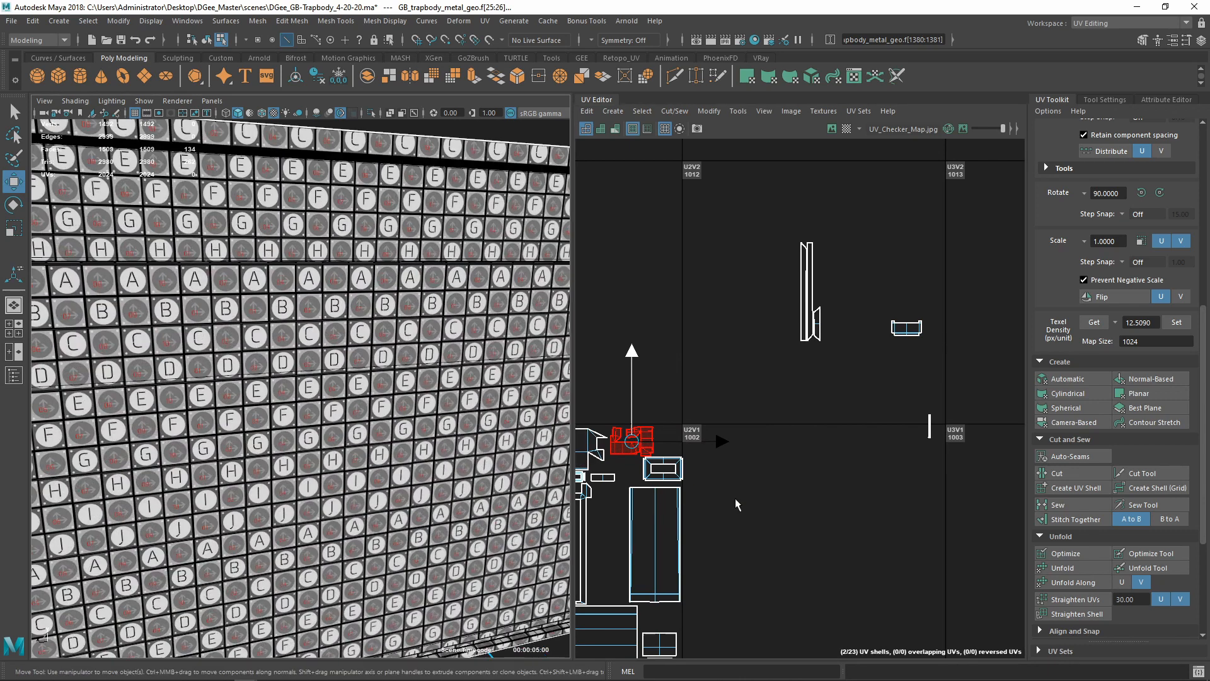
Move the small rectangular ring shell out of tile 1001 into the empty space of tile 1002
left_click(647, 464)
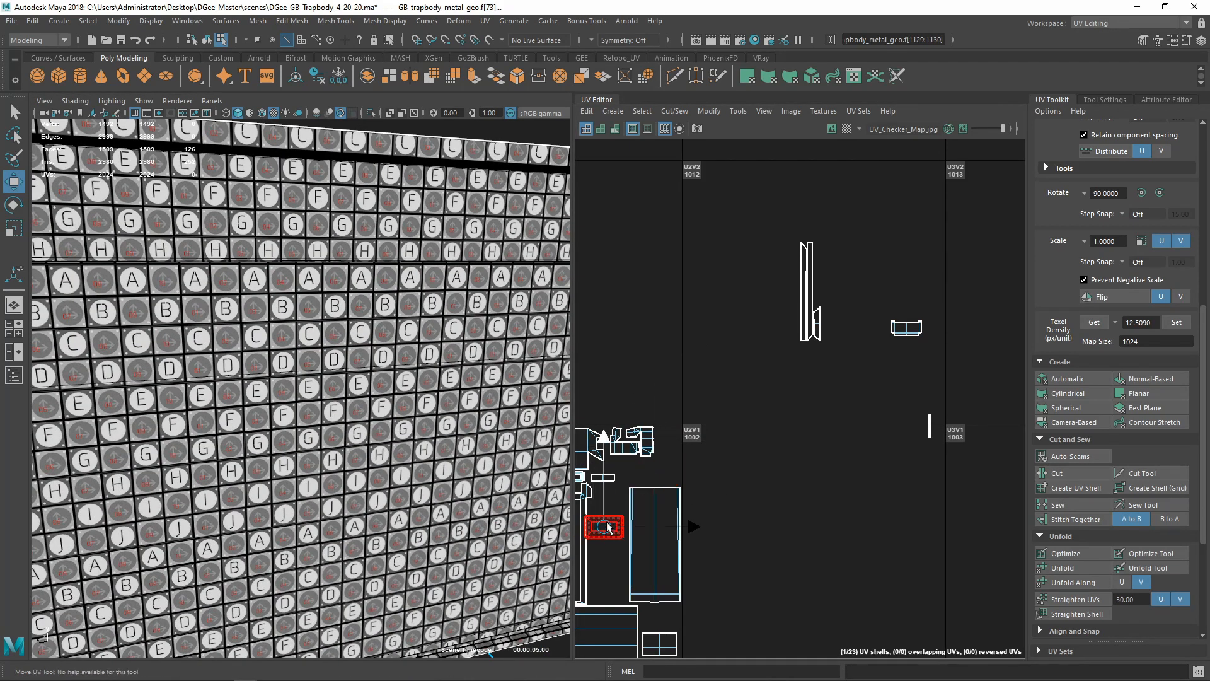
left_click_drag(818, 498, 820, 498)
scroll(642, 473, "down", 3)
scroll(403, 431, "down", 7)
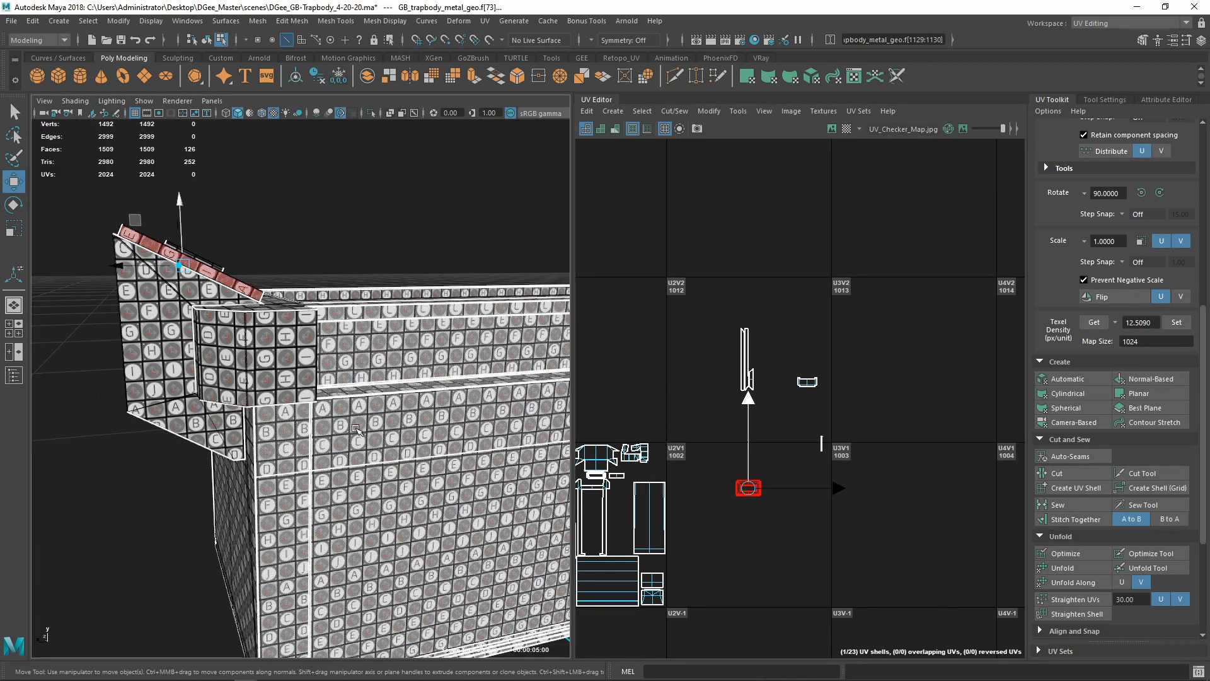
mouse_move(358, 430)
left_mouse_down("alt")
mouse_move(366, 439)
mouse_move(353, 441)
left_mouse_up("alt")
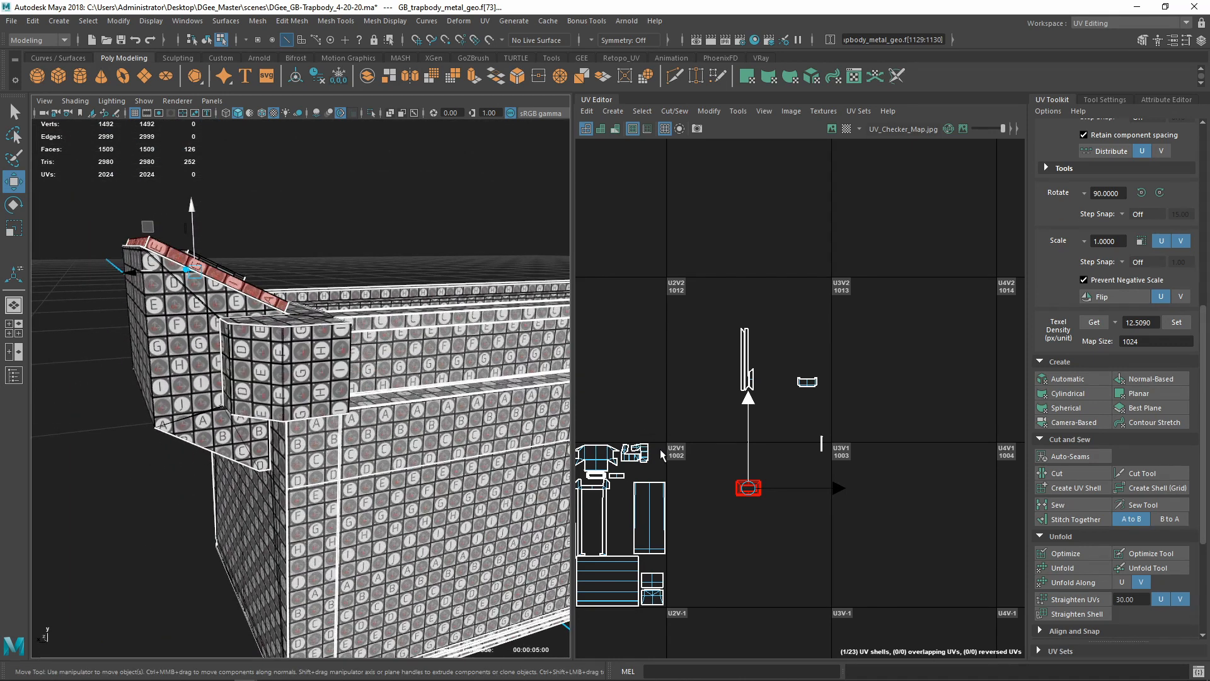
Select the corner-block shell nearer tile 1001's side border and rotate it 90 degrees counterclockwise
scroll(657, 448, "up", 4)
left_click(634, 457)
left_click_drag(255, 396, 281, 383, "alt")
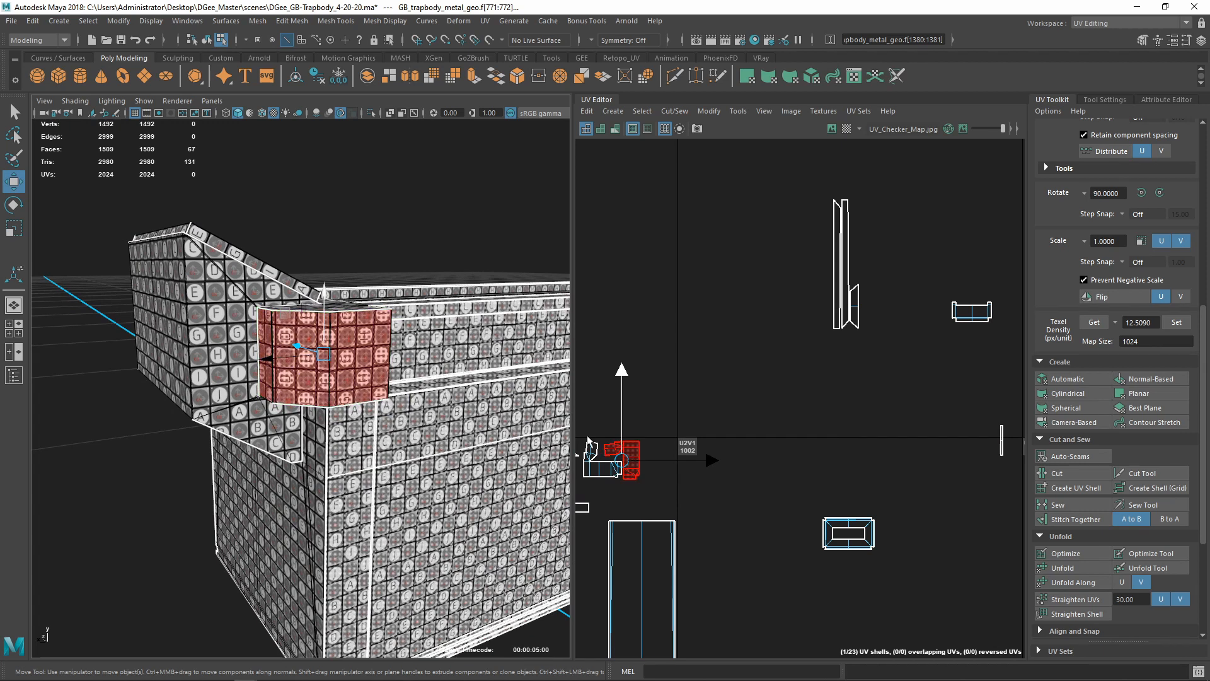
scroll(591, 444, "up", 3)
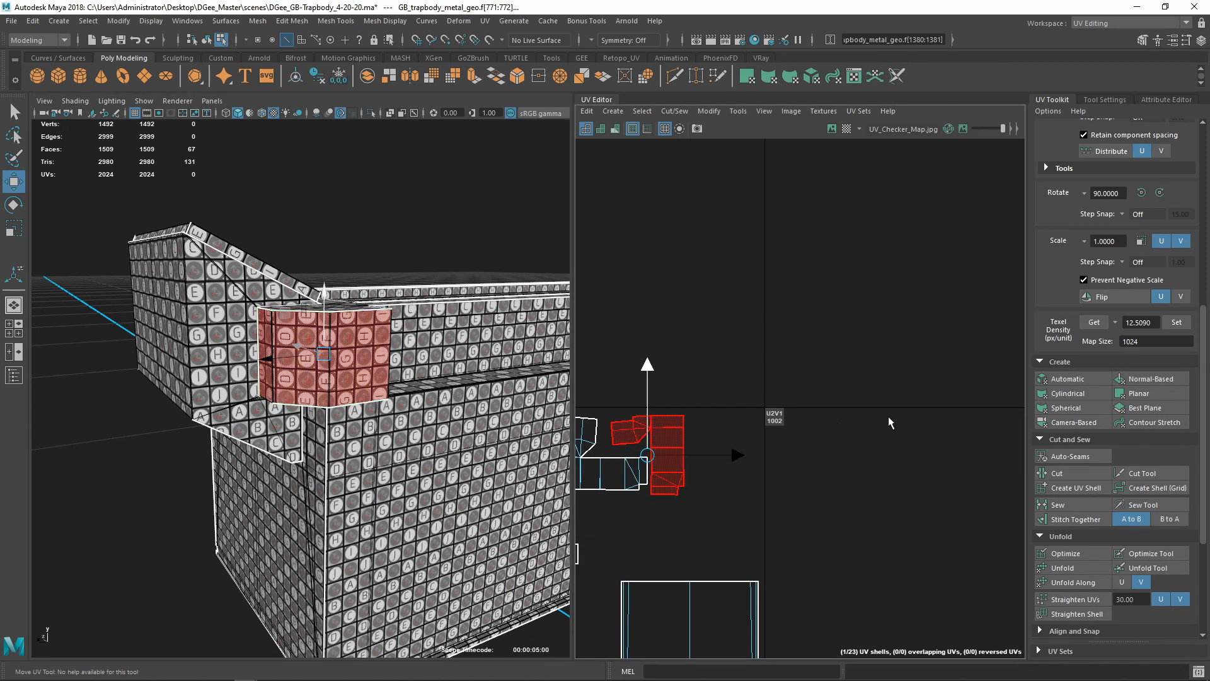
left_click(1141, 192)
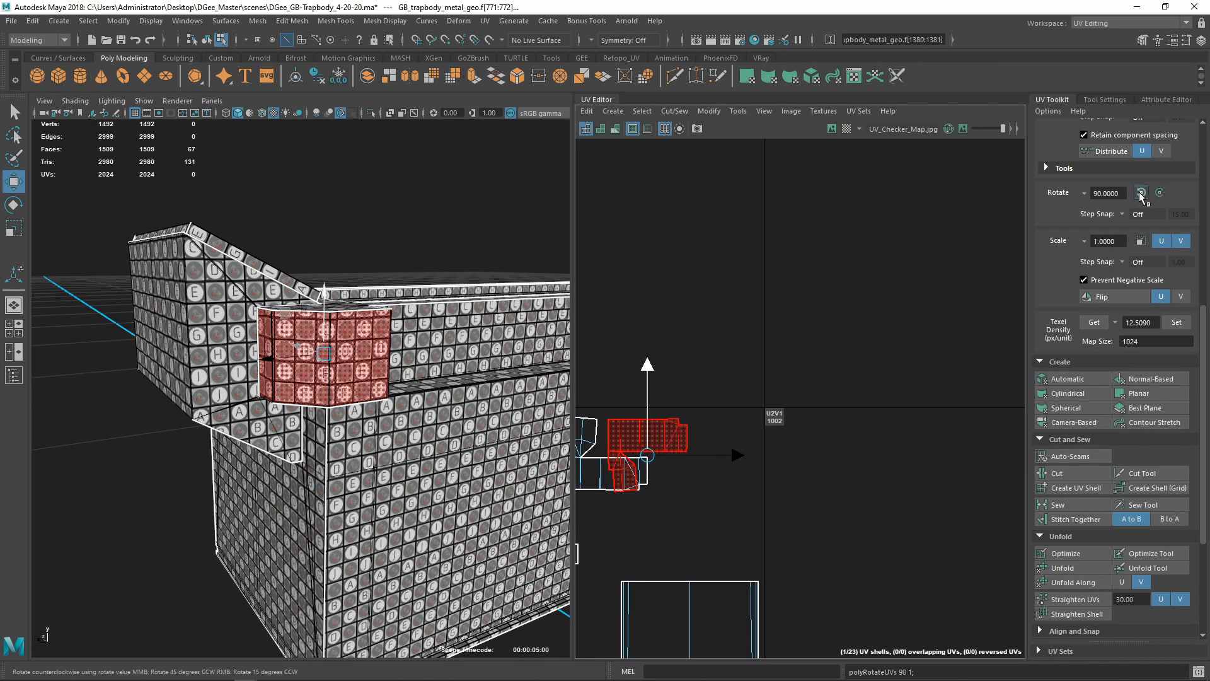
Select the other corner-block shell, locate it on the body, and rotate it 90 degrees counterclockwise
scroll(693, 444, "up", 3)
middle_click_drag(693, 444, 891, 428, "alt")
left_click(686, 467)
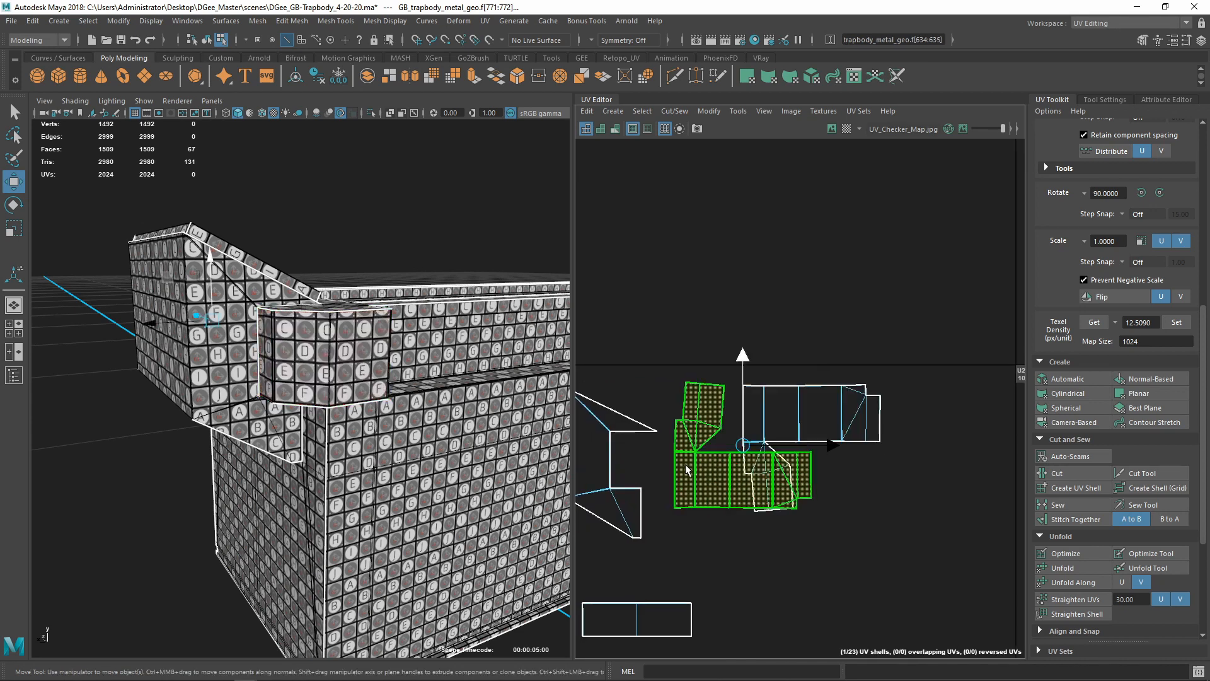
right_click_drag(247, 411, 221, 413, "alt")
left_click_drag(221, 412, 498, 424, "alt")
right_click_drag(390, 426, 484, 455, "alt")
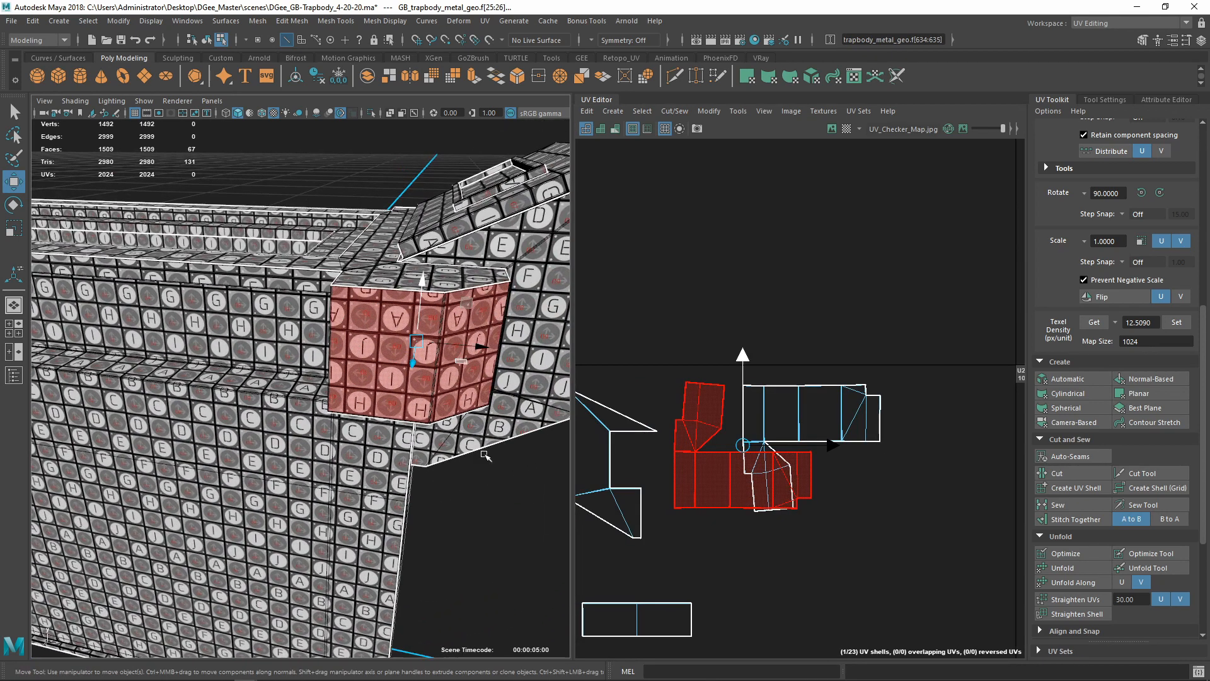
left_click(1141, 192)
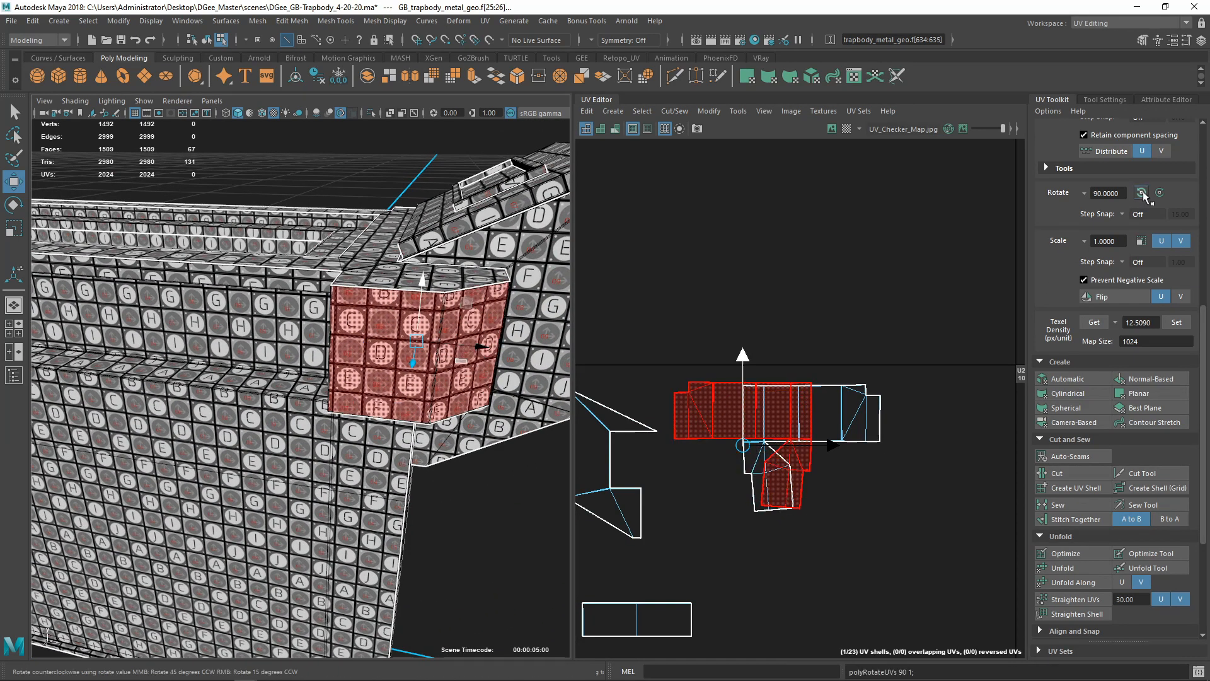
Offset this corner-block shell diagonally below its counterpart, then shift both shells together toward the flared end panel shell
left_click_drag(752, 458, 881, 527)
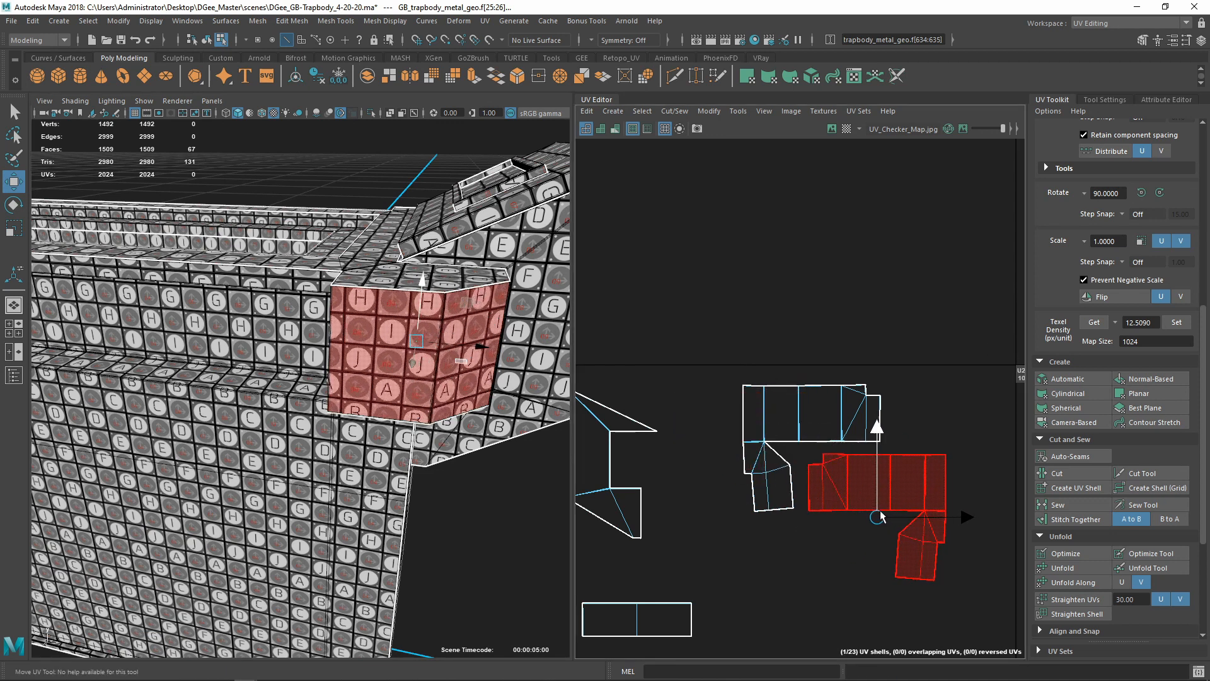
scroll(837, 512, "down", 3)
middle_click_drag(819, 515, 808, 473, "alt")
left_click(837, 417, "shift")
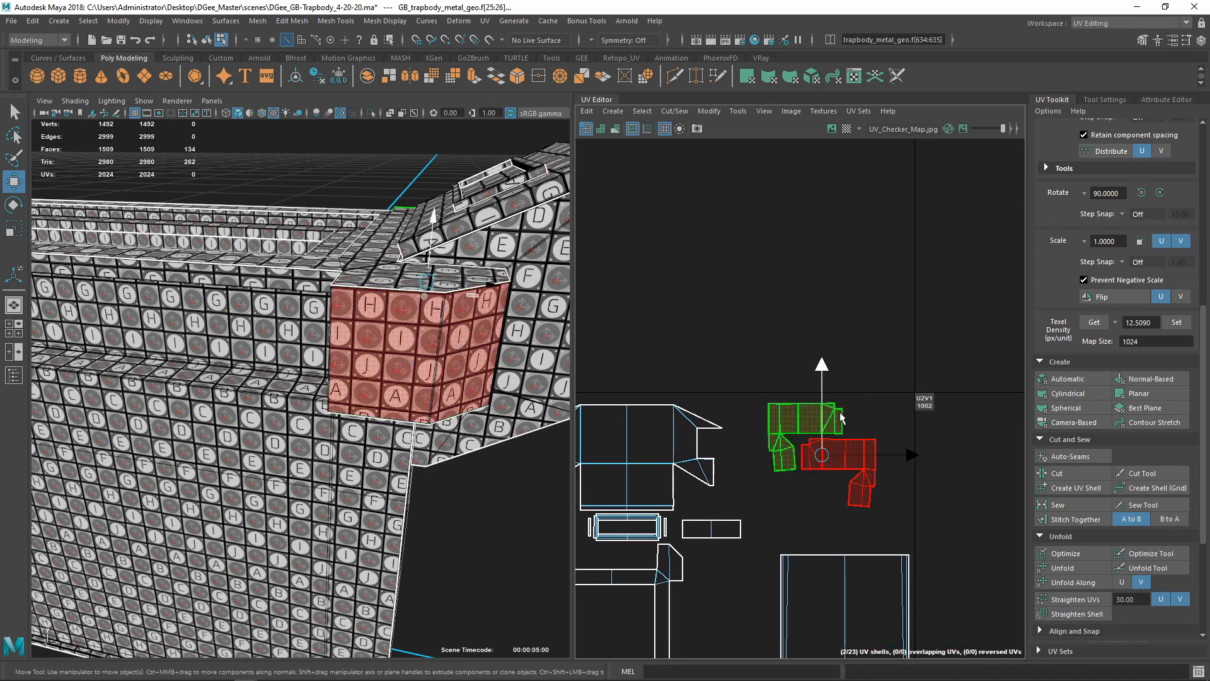
left_click_drag(821, 454, 783, 463)
scroll(783, 461, "down", 3)
middle_click_drag(784, 461, 925, 431, "alt")
scroll(939, 451, "up", 2)
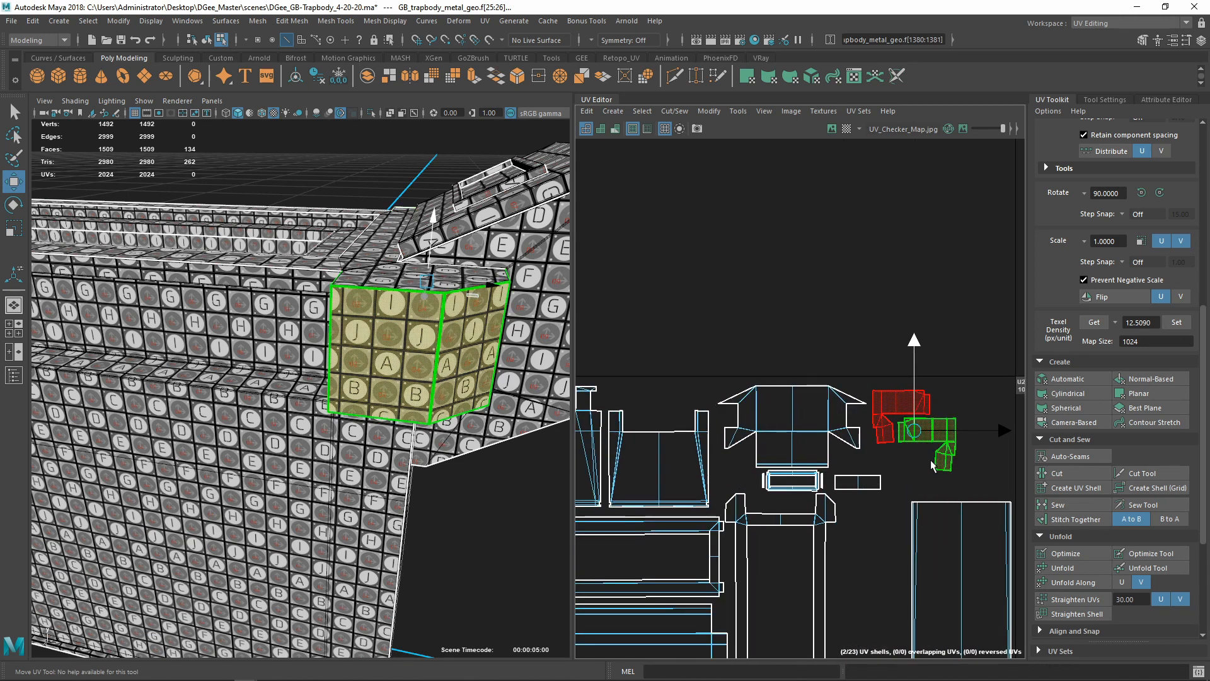
Nudge the lower corner-block shell slightly away from the upper one to leave a gap between them
left_click(941, 461)
left_click(931, 443)
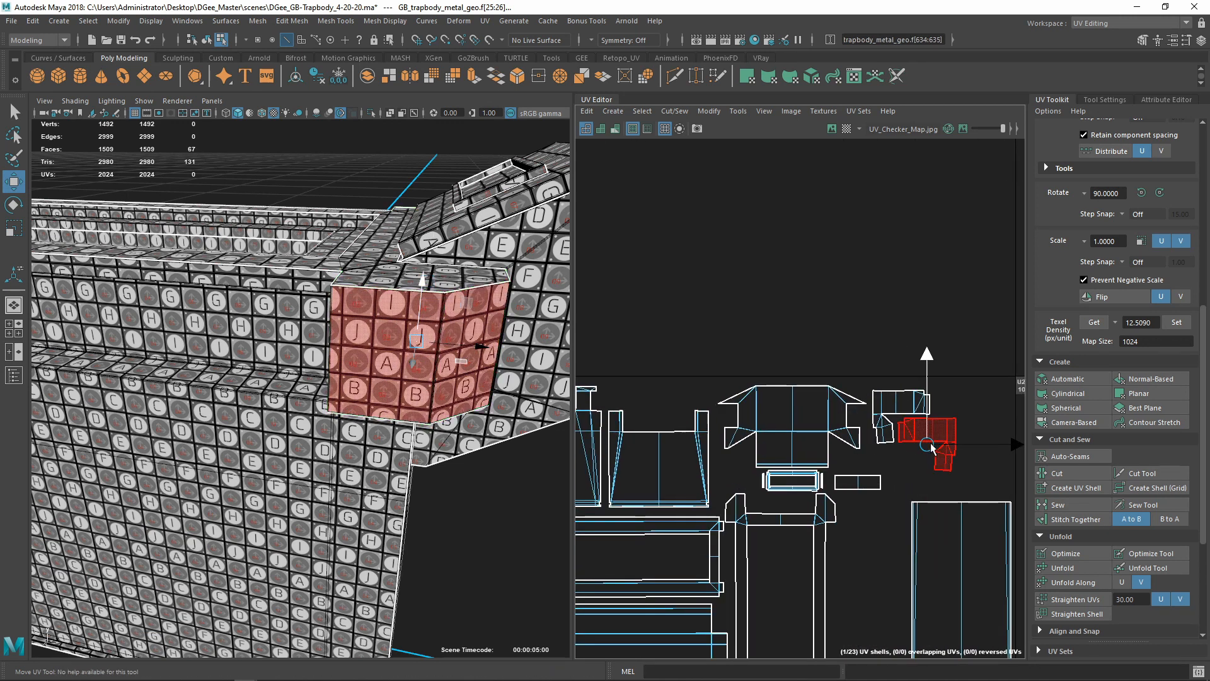
left_click(785, 435)
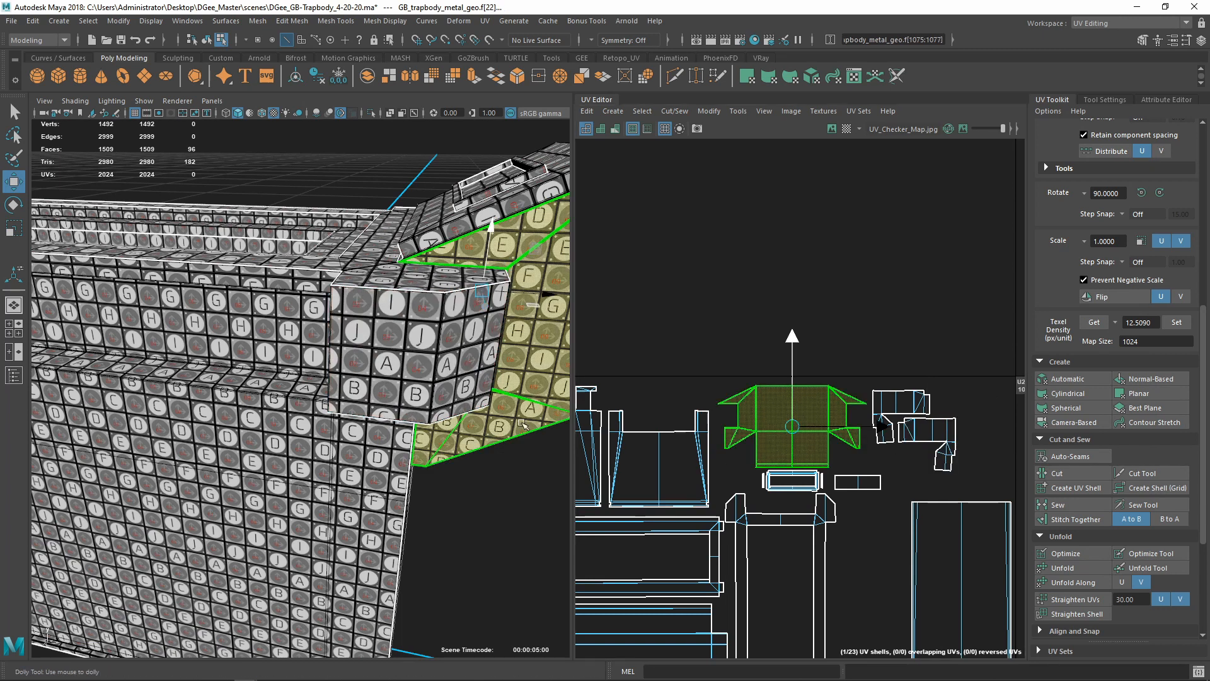
key("f")
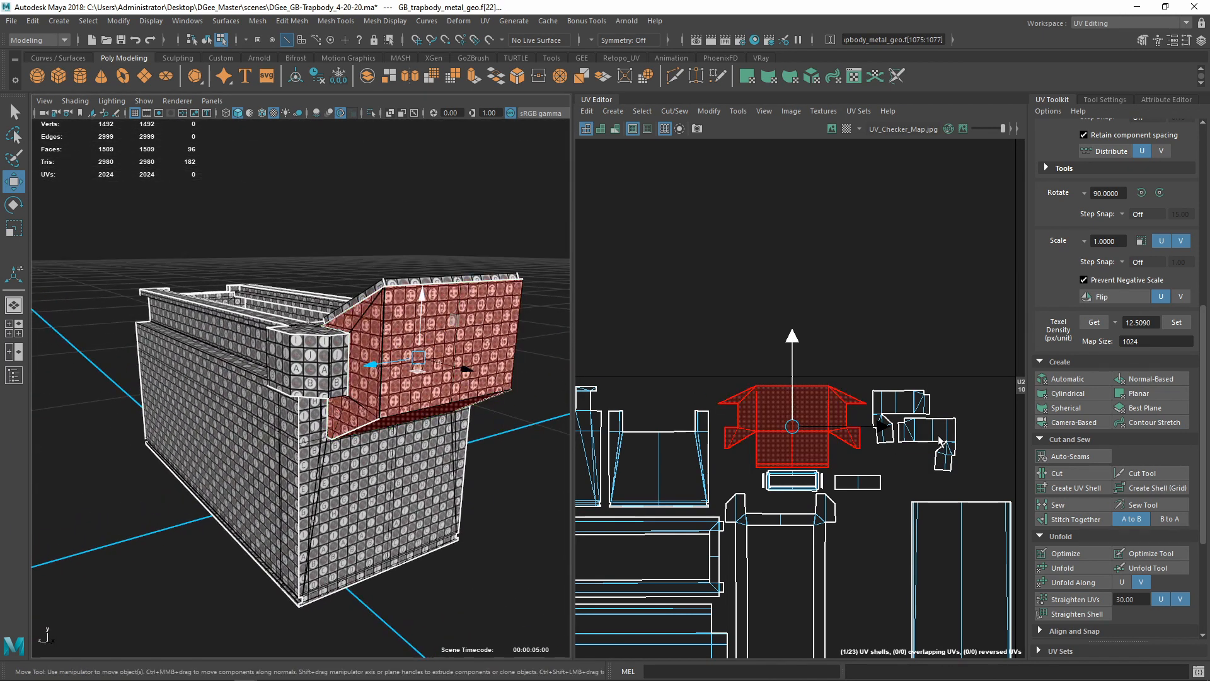
left_click(940, 441)
mouse_move(931, 443)
left_mouse_down()
mouse_move(658, 401)
mouse_move(983, 458)
mouse_move(945, 453)
left_mouse_up()
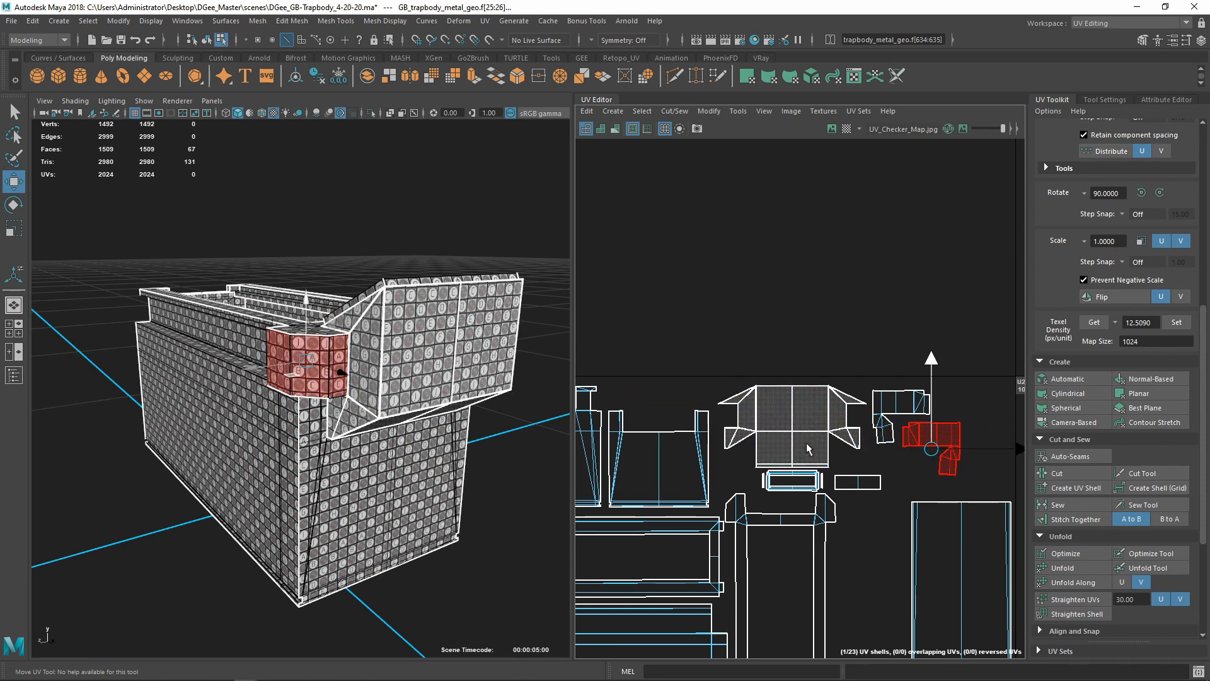
Select the flared end panel shell and examine the layout in tile 1001 alongside the shells still outside it
scroll(933, 449, "down", 4)
scroll(864, 408, "up", 2)
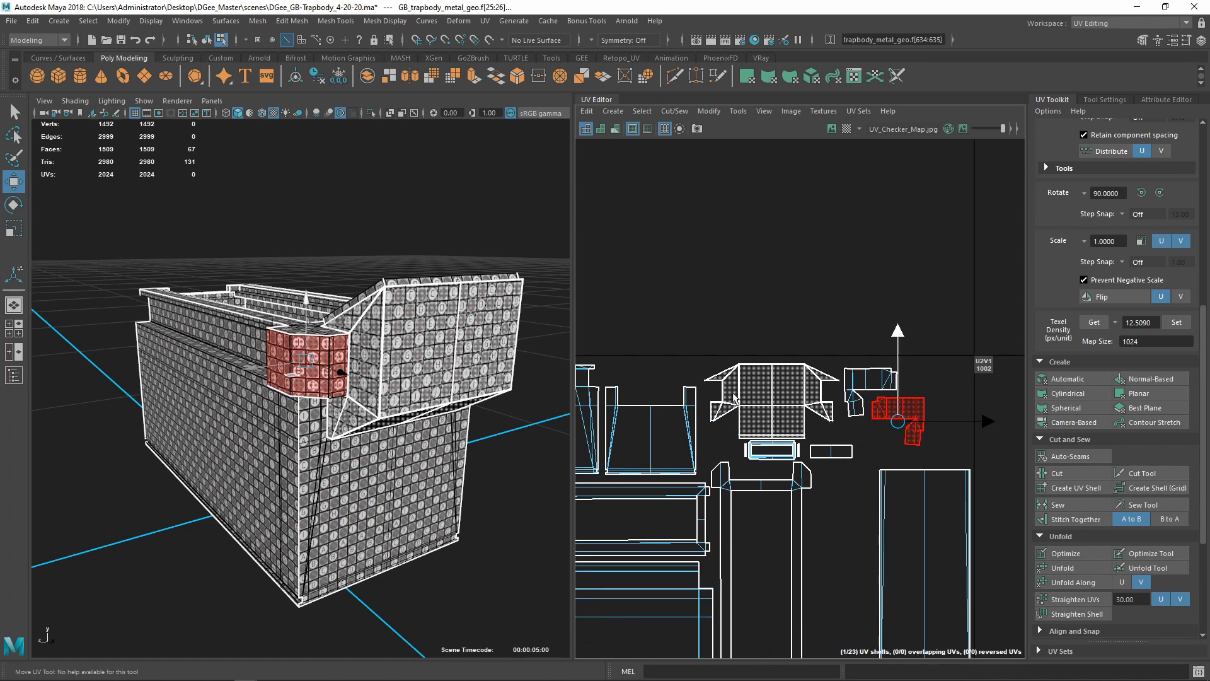
left_click(785, 408)
scroll(806, 422, "down", 3)
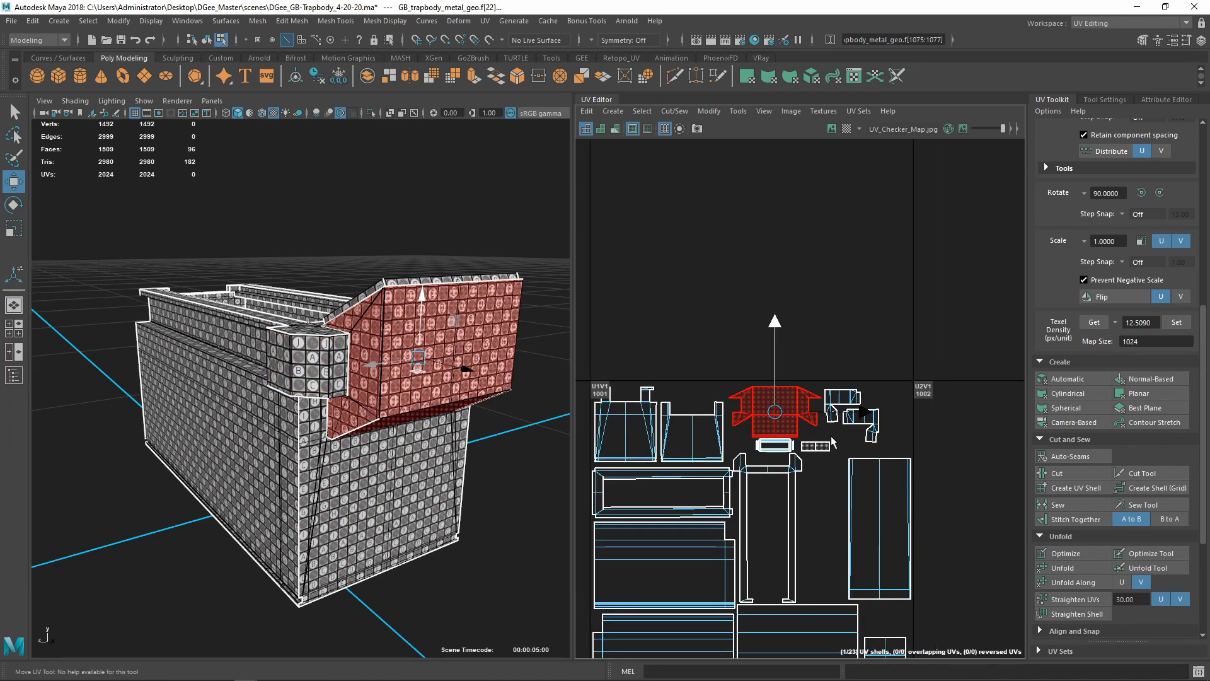
scroll(837, 417, "up", 3)
left_click(757, 431)
scroll(788, 427, "down", 3)
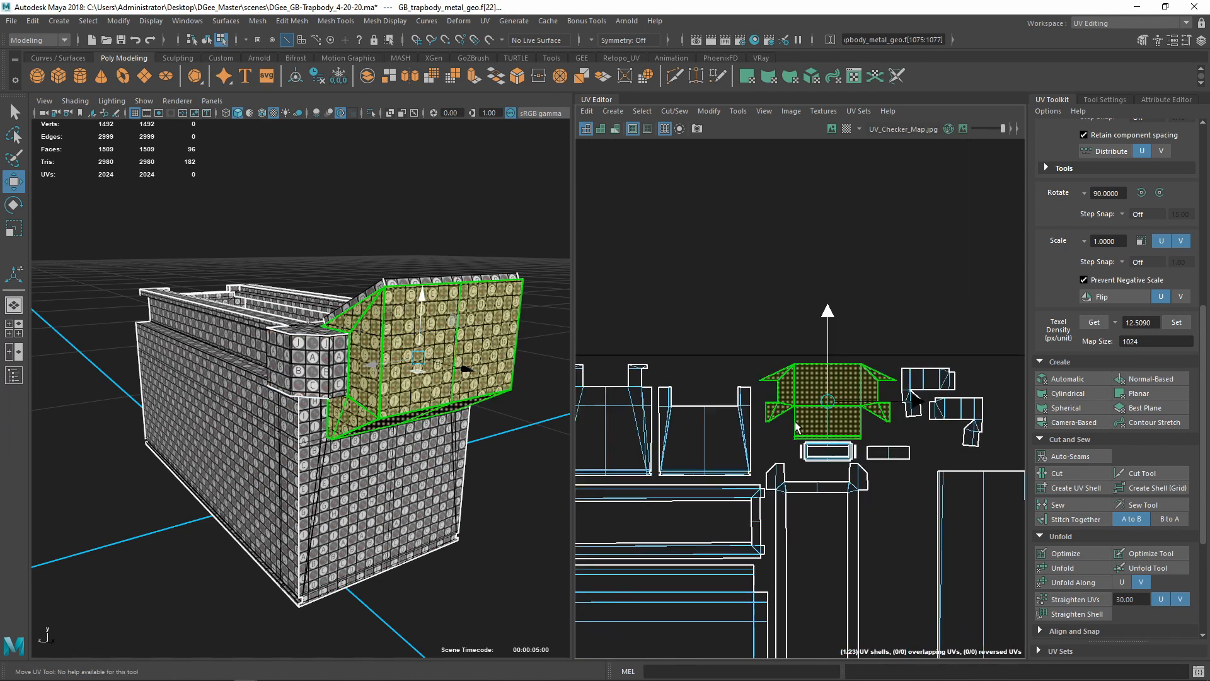
middle_click_drag(932, 481, 832, 409, "alt")
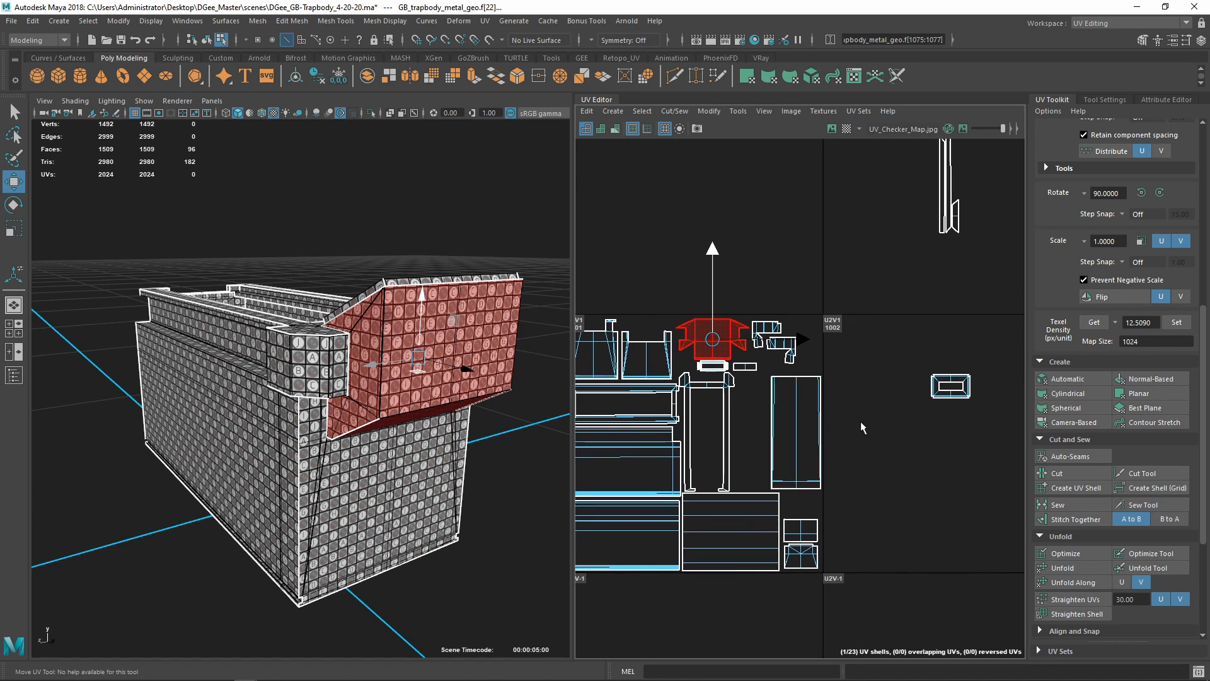
scroll(873, 314, "down", 2)
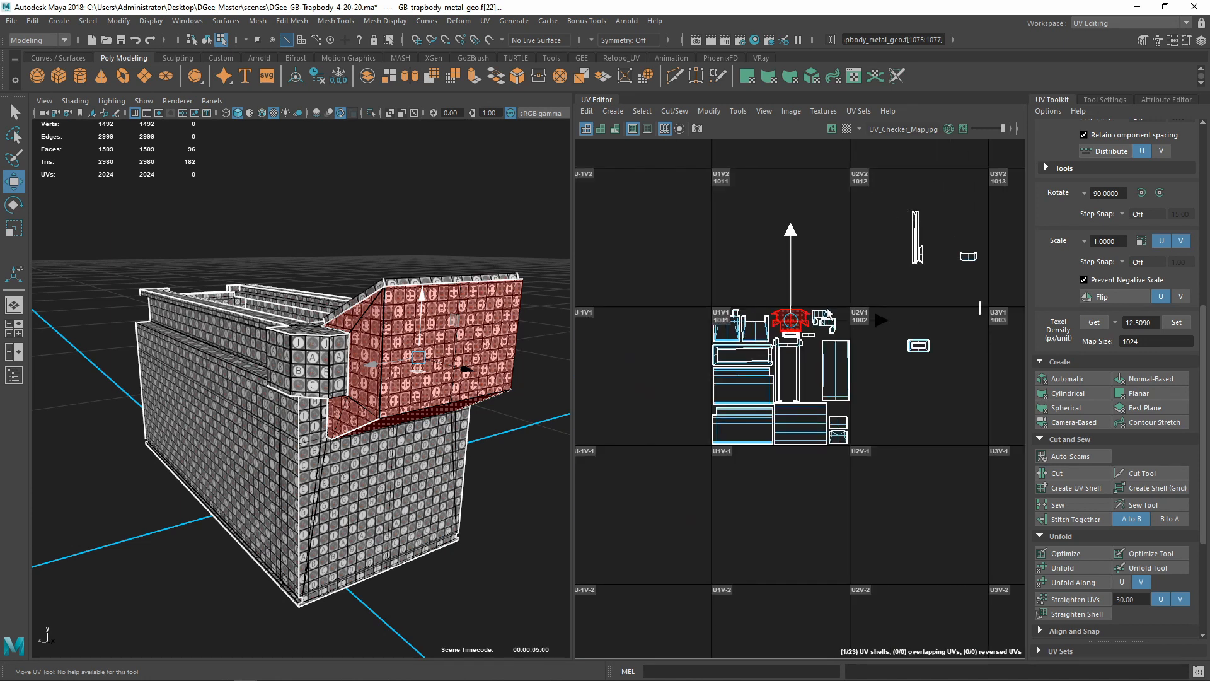
scroll(810, 339, "up", 3)
scroll(915, 344, "down", 2)
mouse_move(962, 338)
middle_mouse_down()
mouse_move(829, 346)
mouse_move(979, 333)
middle_mouse_up()
middle_click_drag(960, 379, 770, 405, "alt")
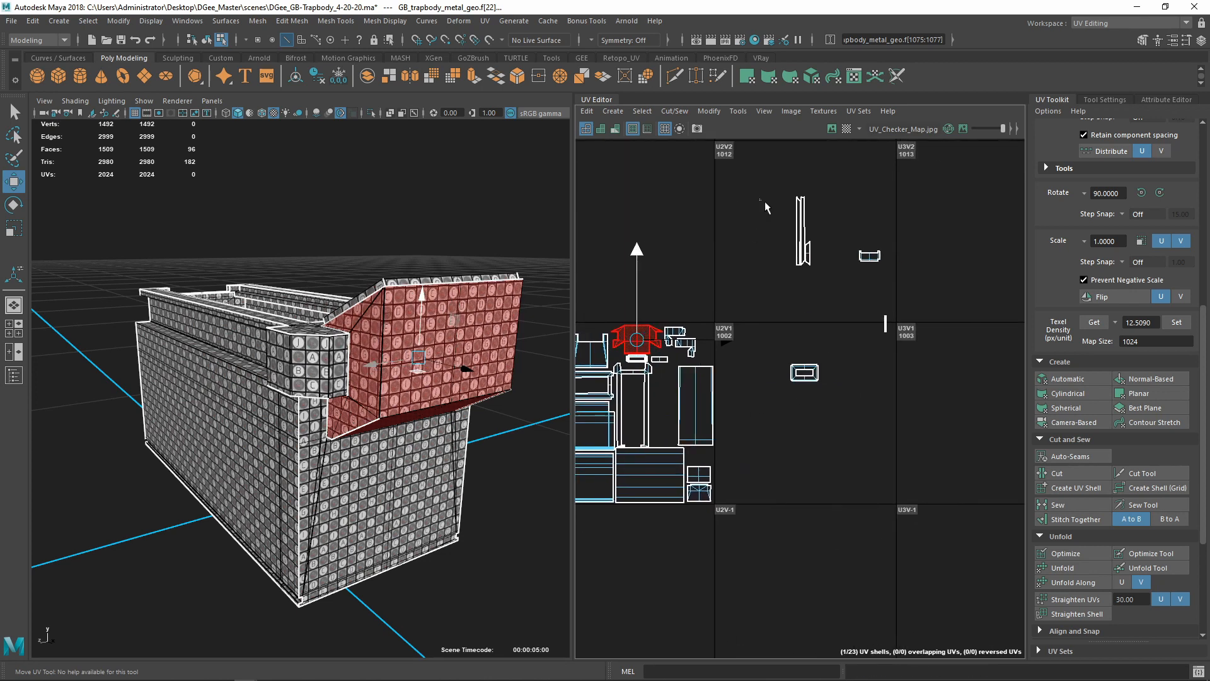
Move the three thin strip shells from tile 1012 to tile 1002 and inspect their location inside the body
left_click_drag(765, 203, 815, 273)
middle_click_drag(803, 238, 736, 397)
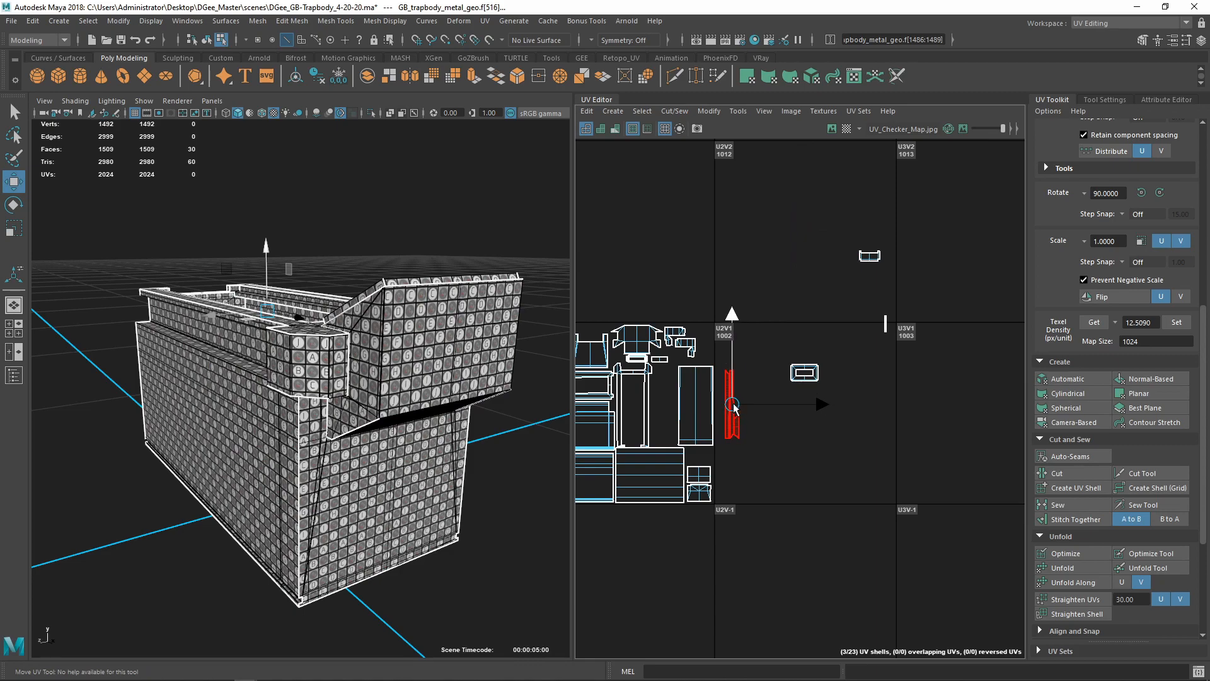
scroll(733, 398, "up", 2)
left_click_drag(252, 365, 505, 422, "alt")
right_click_drag(397, 410, 453, 453, "alt")
left_click_drag(373, 484, 440, 440, "alt")
right_click_drag(441, 441, 469, 457, "alt")
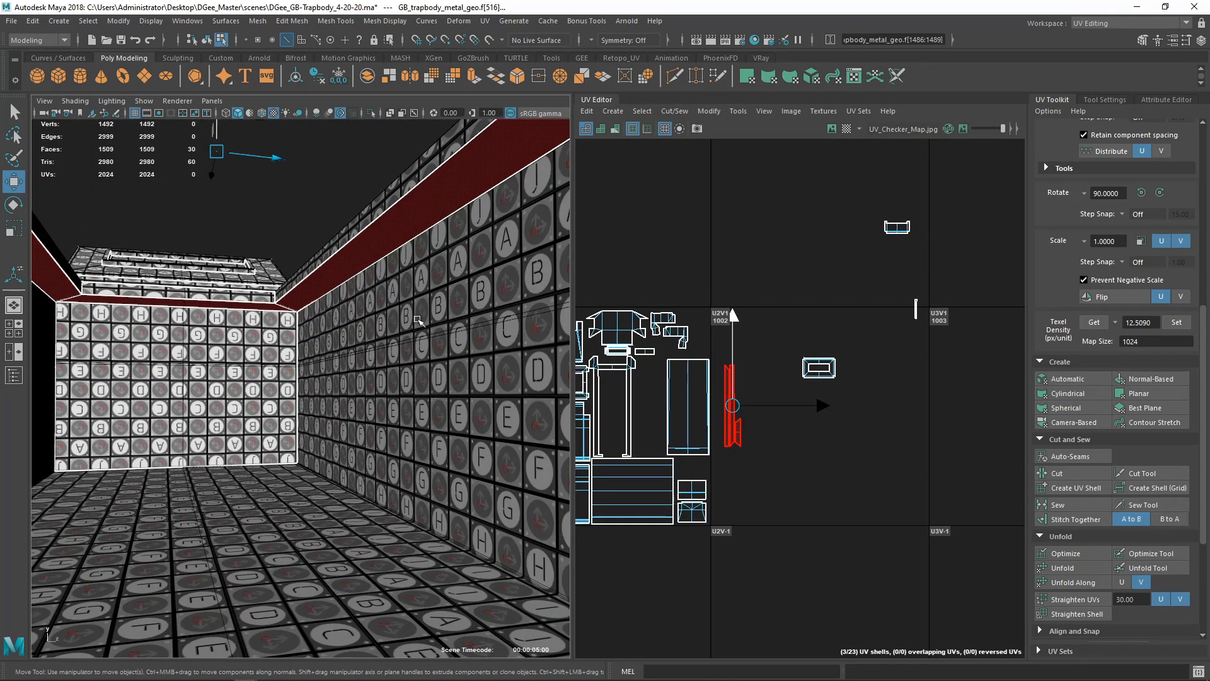
Move the three thin strip shells into tile 1001, between the two long legs of the U-shaped frame shell
scroll(777, 421, "up", 4)
middle_click_drag(734, 413, 934, 406, "alt")
scroll(892, 412, "down", 2)
left_click_drag(914, 394, 739, 405)
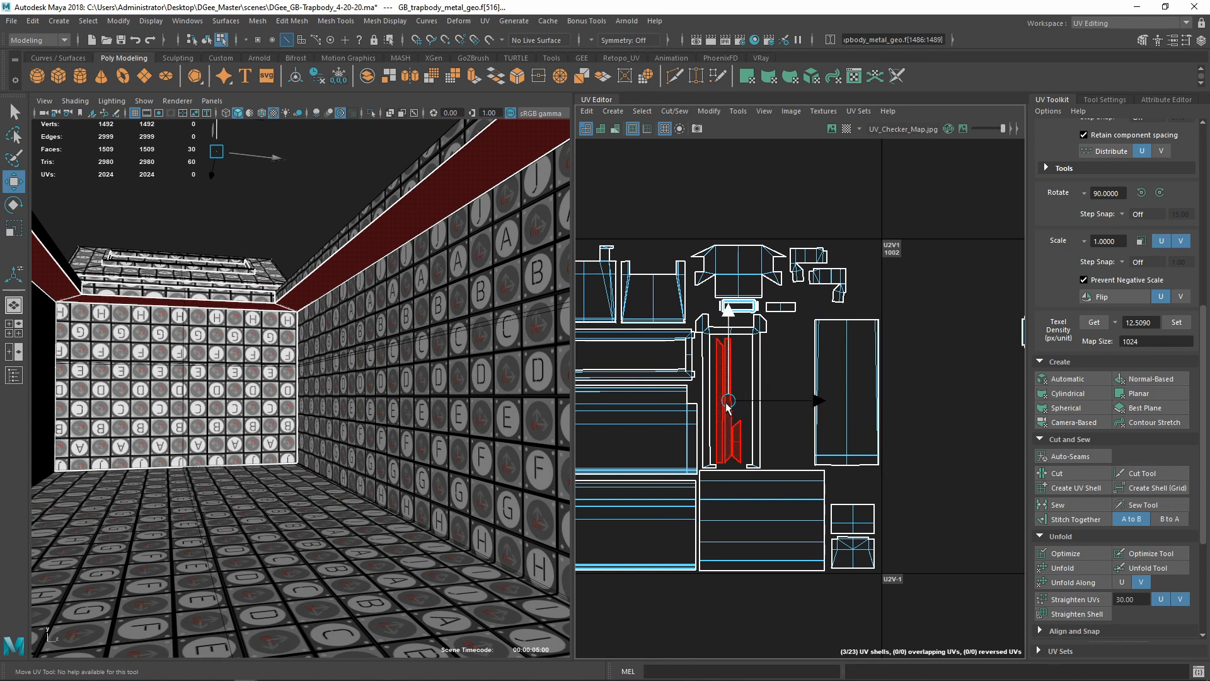
Shift the short trapezoidal strip shell horizontally away from the two long strips
scroll(755, 437, "up", 5)
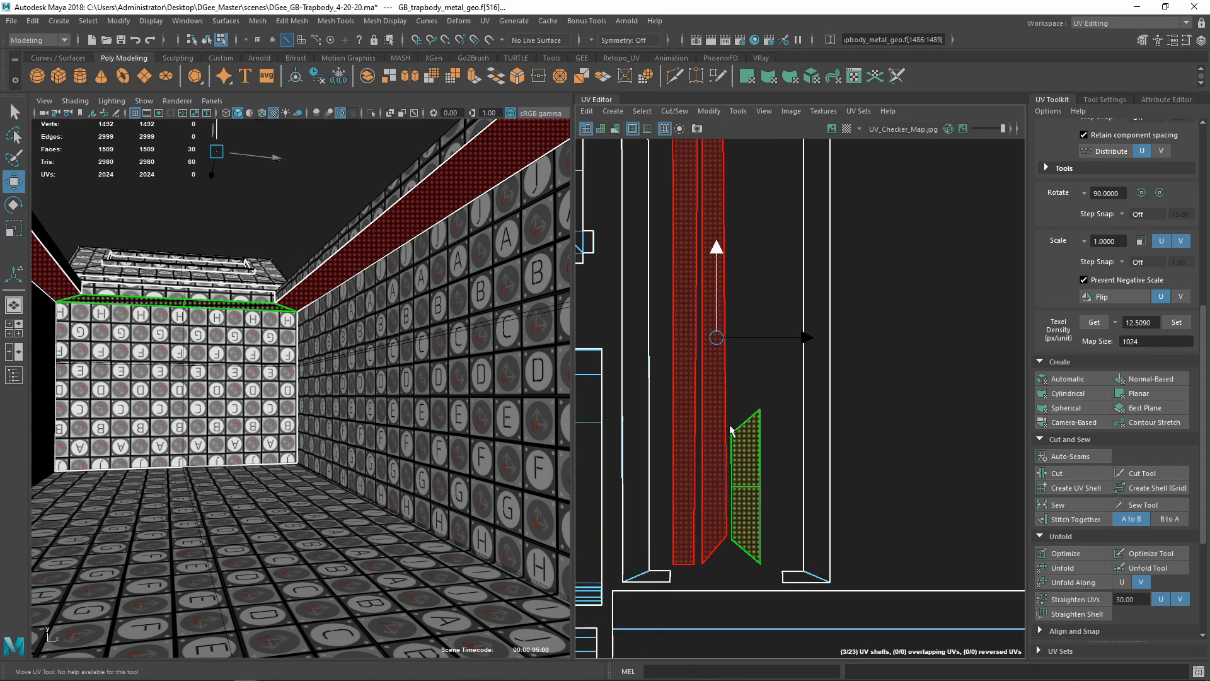
left_click(749, 465)
left_click_drag(831, 486, 841, 486)
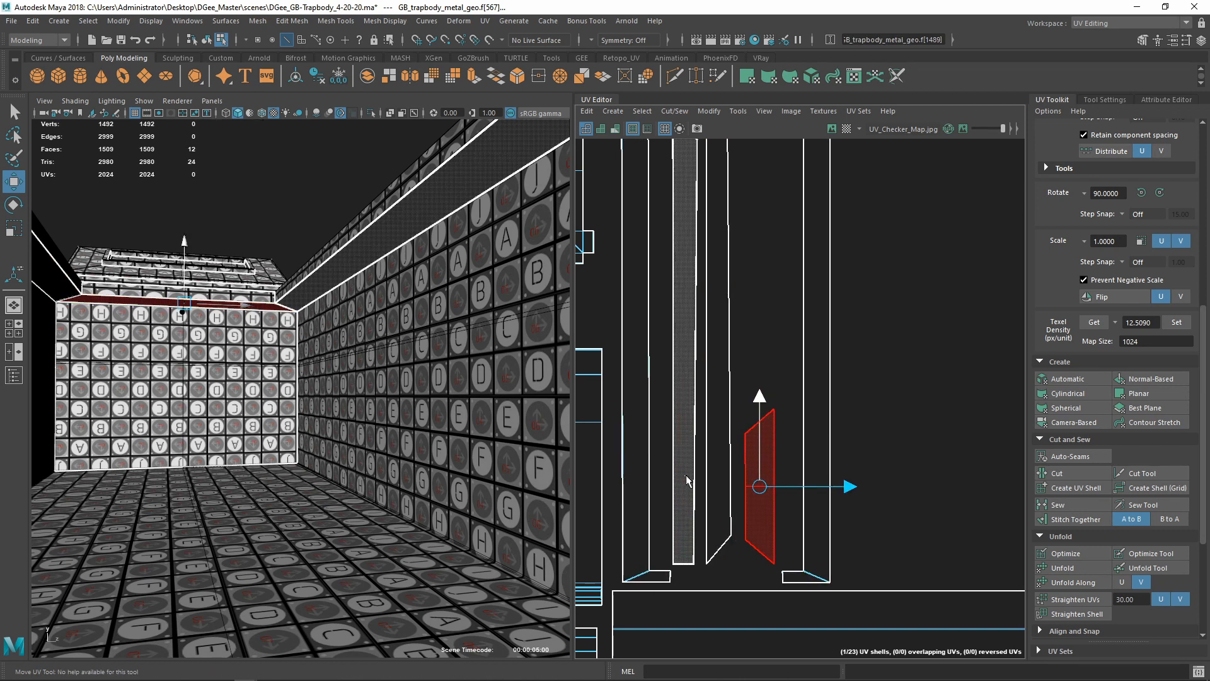
Optimize the long strip shell farthest from the trapezoidal one and orient it parallel to the UV axes
left_click(684, 378)
left_click(1075, 555)
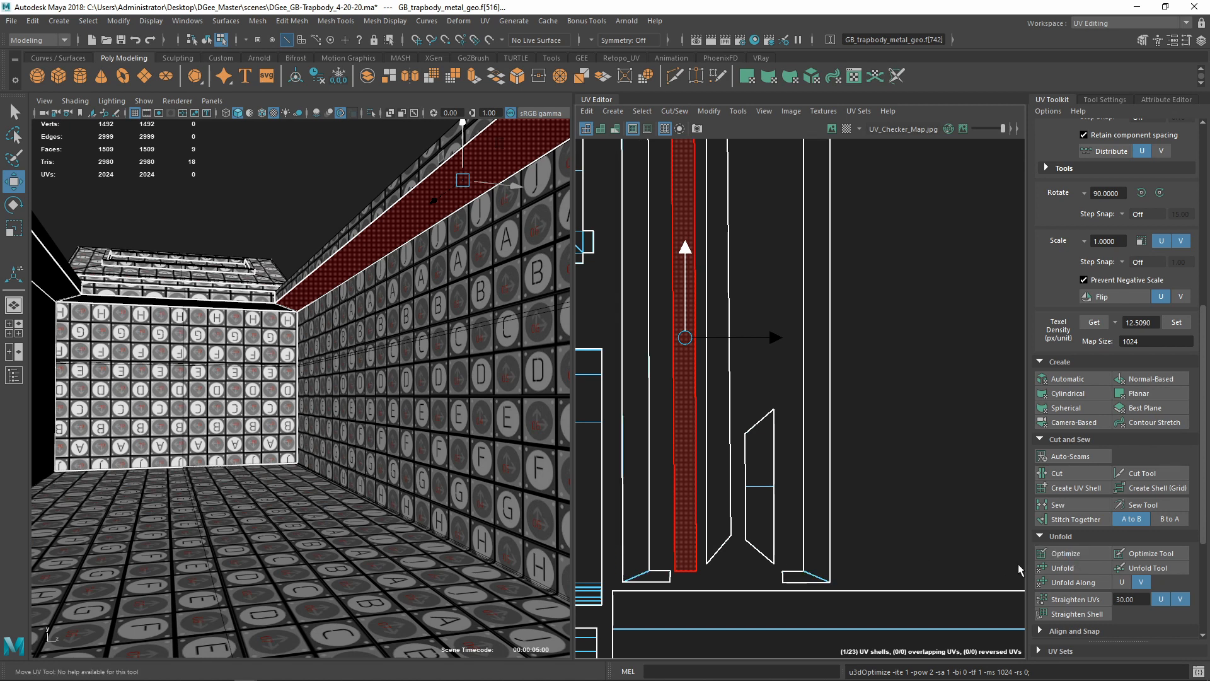
scroll(1096, 585, "down", 5)
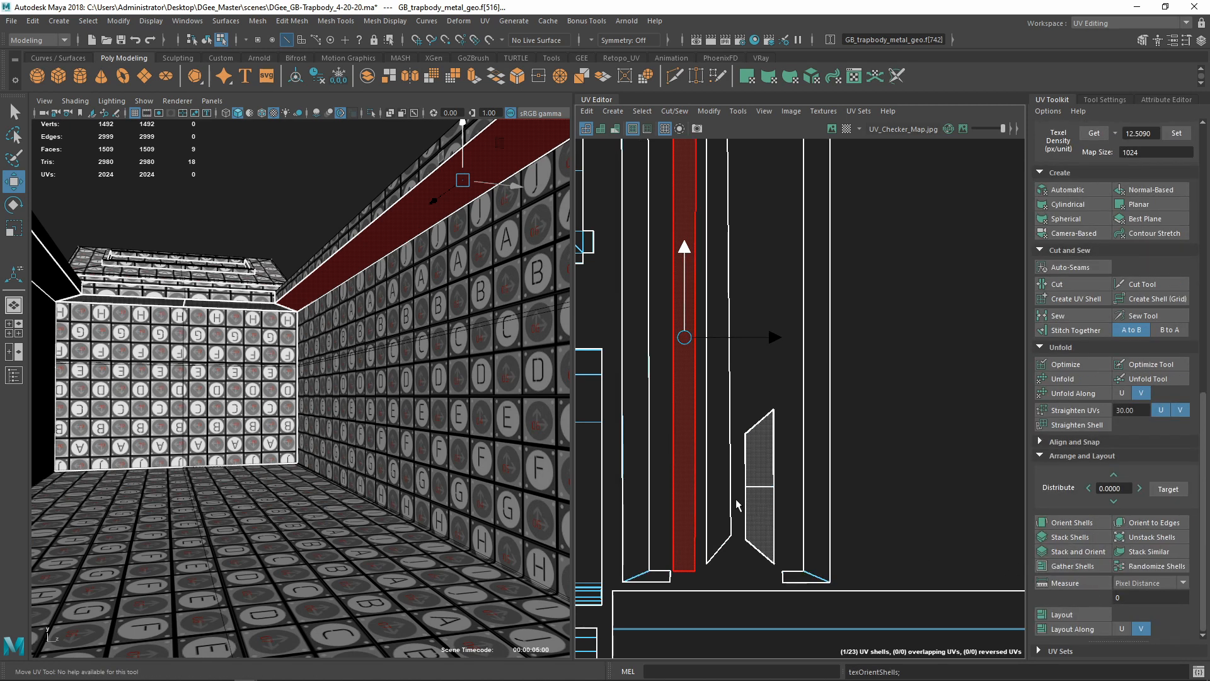
Optimize and orient the second long strip shell, then nudge it into place within the U-shaped frame shell
left_click(720, 507)
left_click(1074, 523)
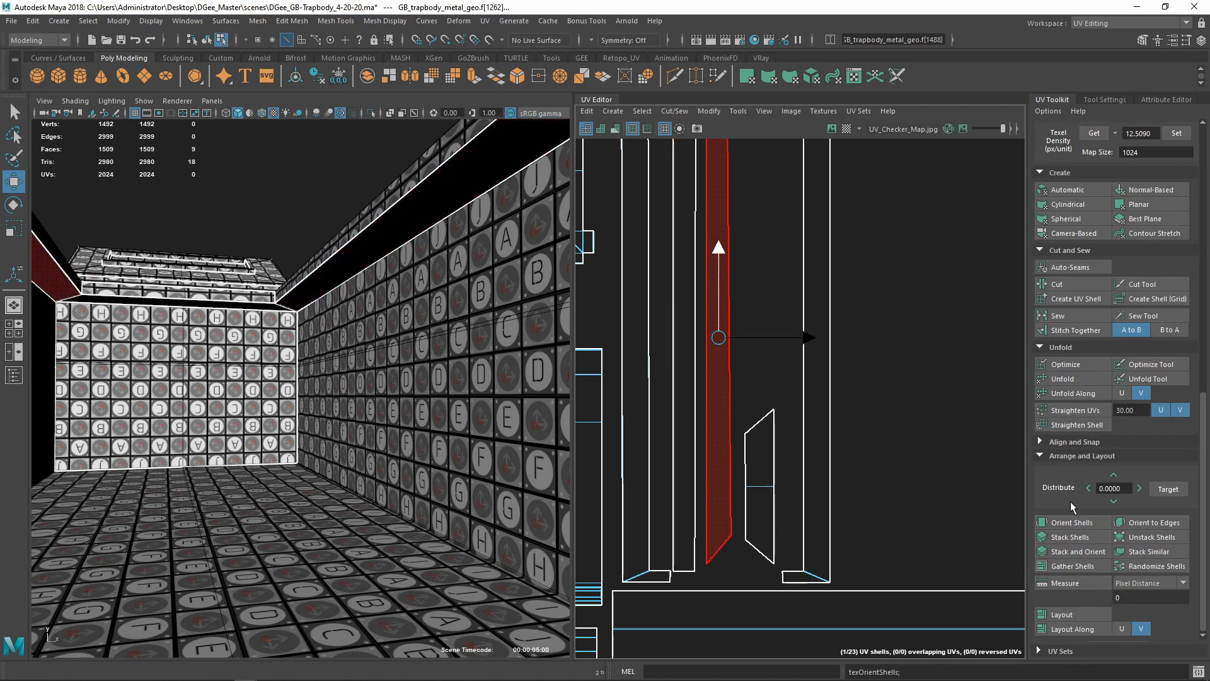
left_click(1068, 366)
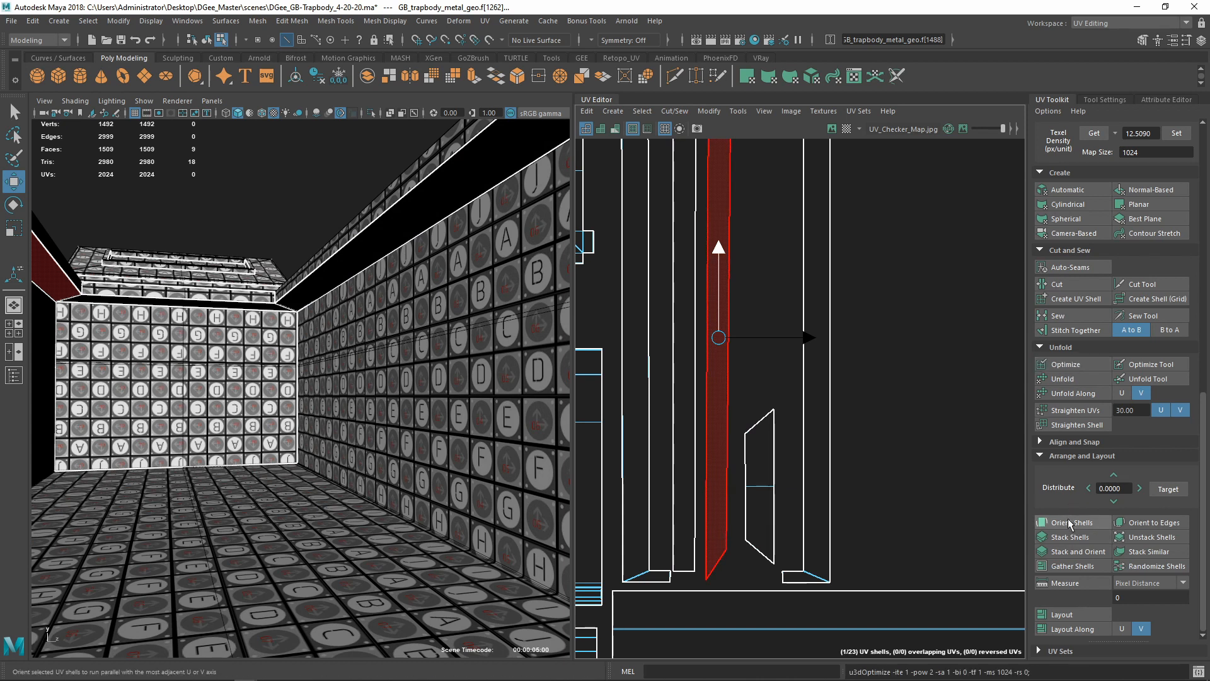
scroll(818, 434, "down", 5)
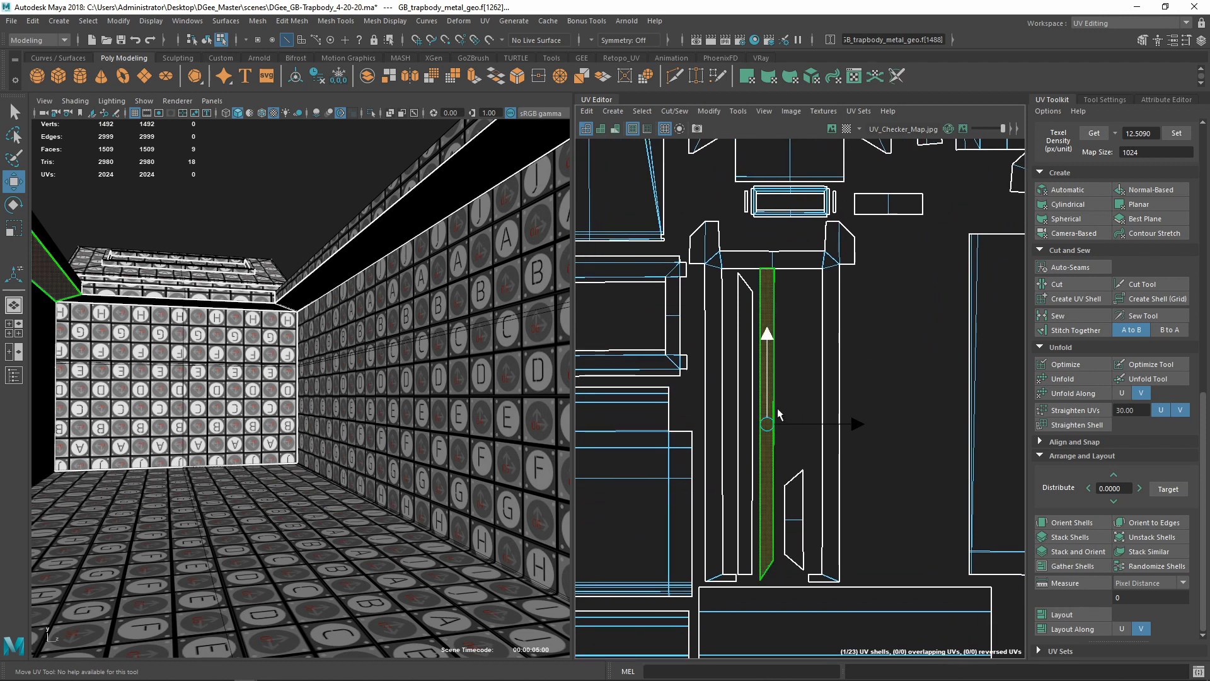
left_click_drag(766, 423, 767, 426)
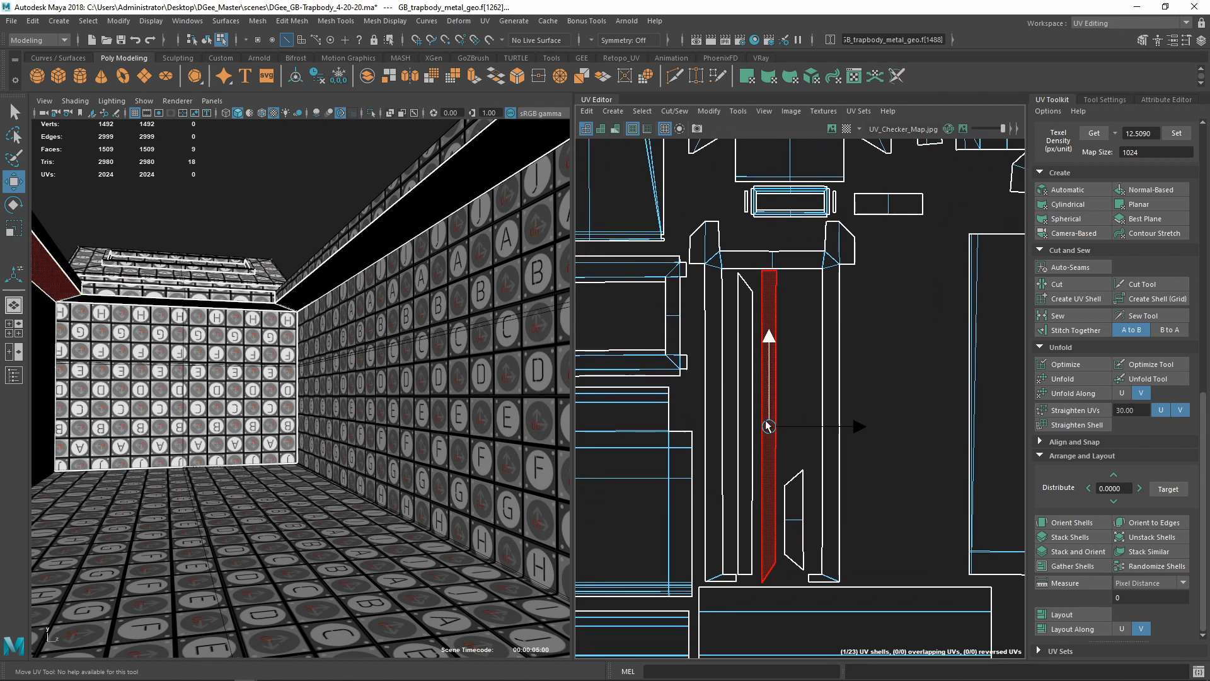
left_click(745, 445)
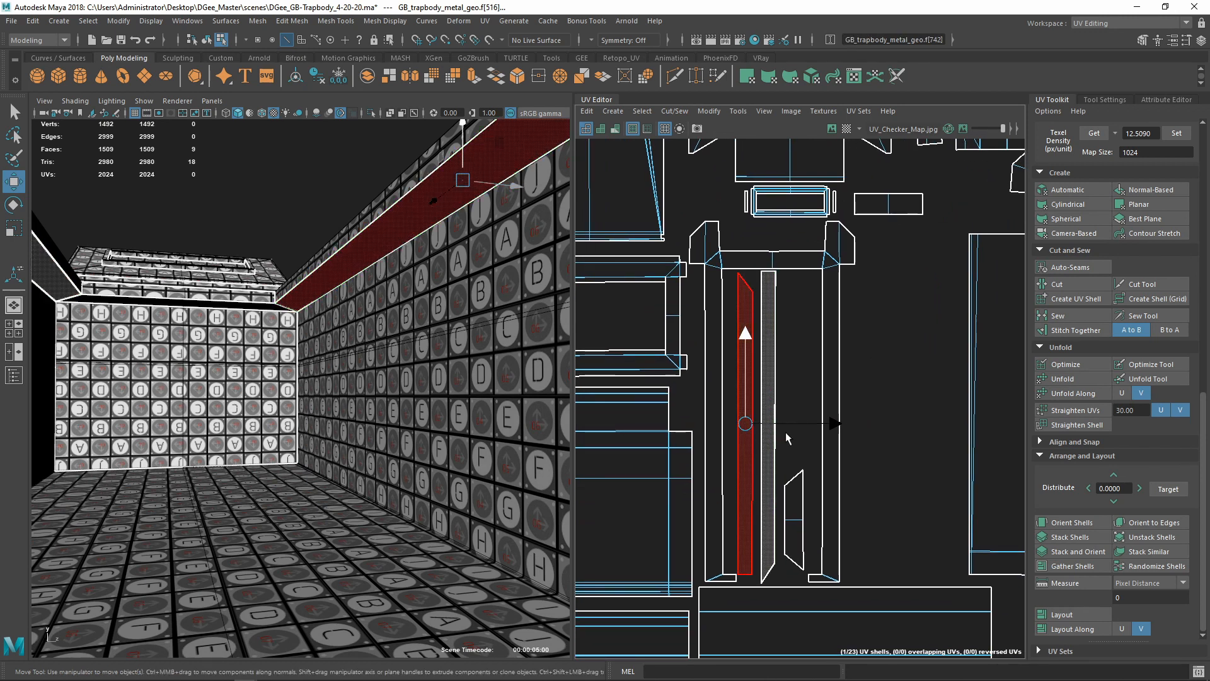
scroll(786, 438, "down", 6)
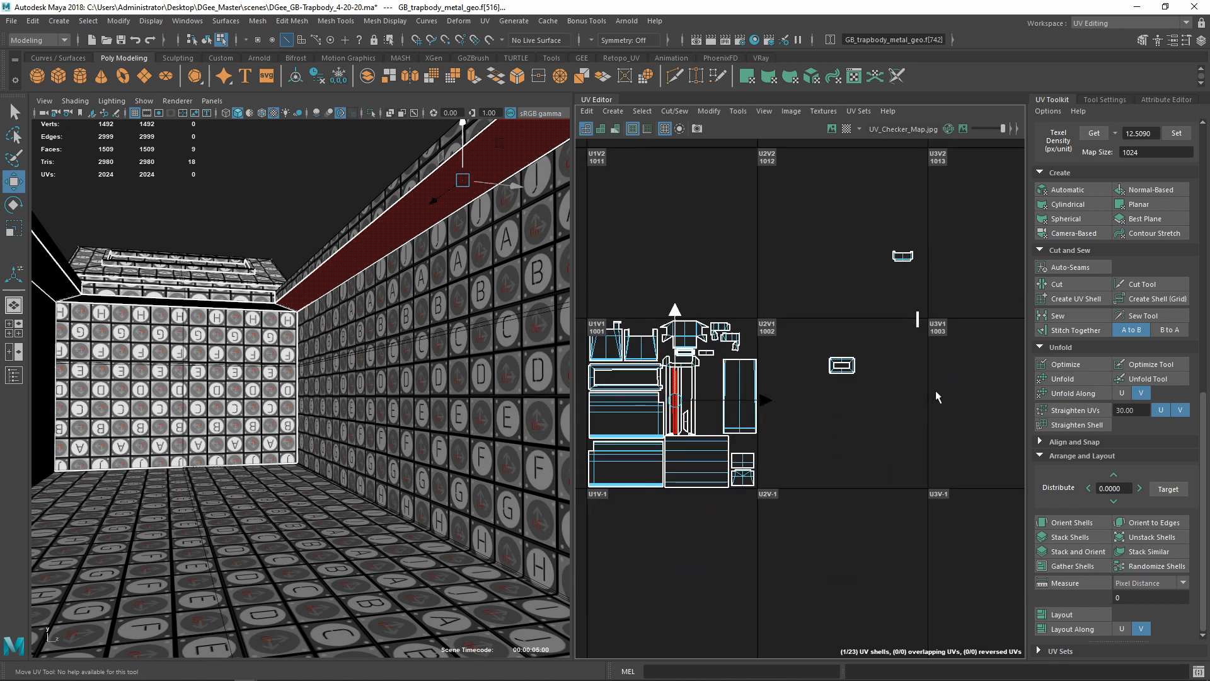
Select the three outlying shells beyond tile 1001 and move them together closer to the packed shells
left_click_drag(860, 226, 982, 434)
scroll(876, 311, "up", 2)
scroll(903, 376, "down", 5)
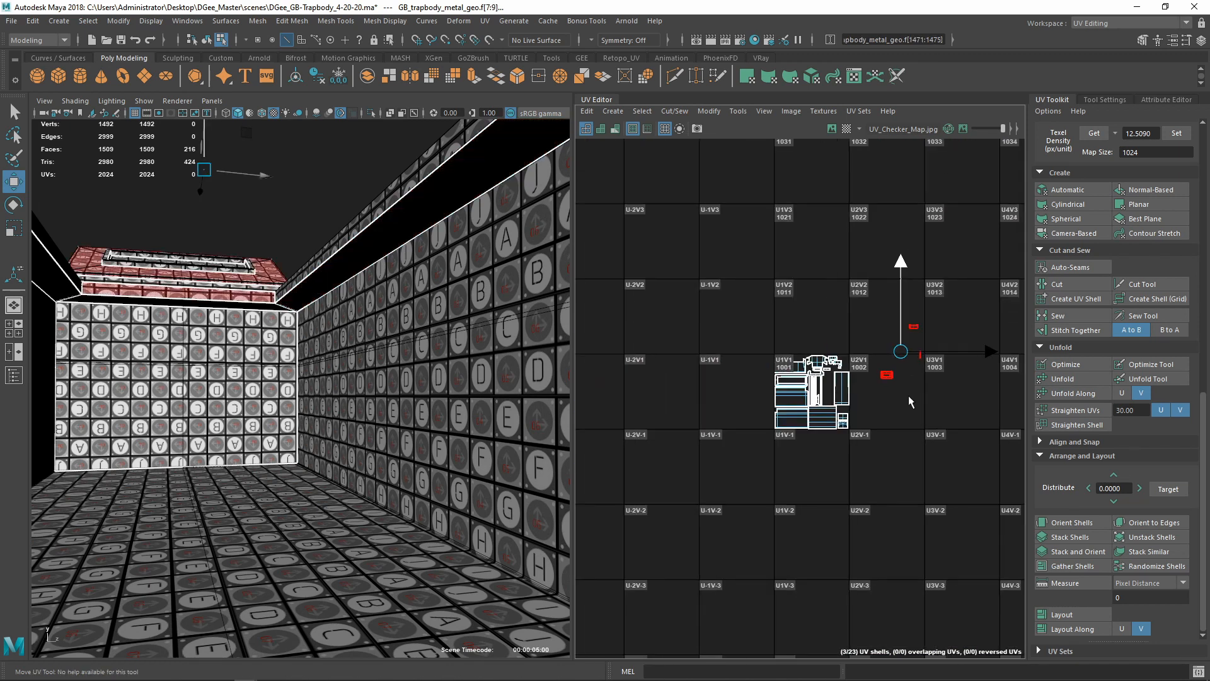
scroll(901, 376, "up", 2)
left_click_drag(914, 373, 882, 391)
scroll(867, 424, "up", 2)
Move the short narrow strip shell into tile 1001, between the long legs of the U-shaped frame shell
left_click_drag(295, 338, 353, 428, "alt")
scroll(876, 443, "up", 2)
left_click(930, 347)
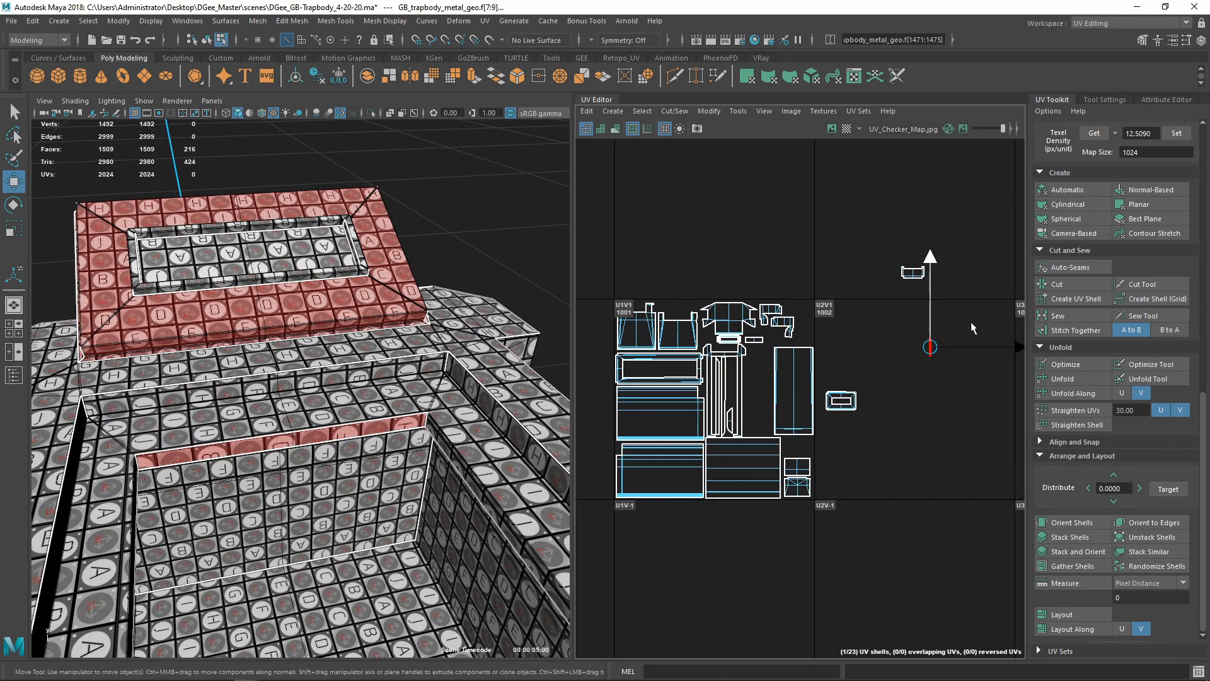
scroll(936, 357, "up", 2)
left_click_drag(935, 346, 697, 384)
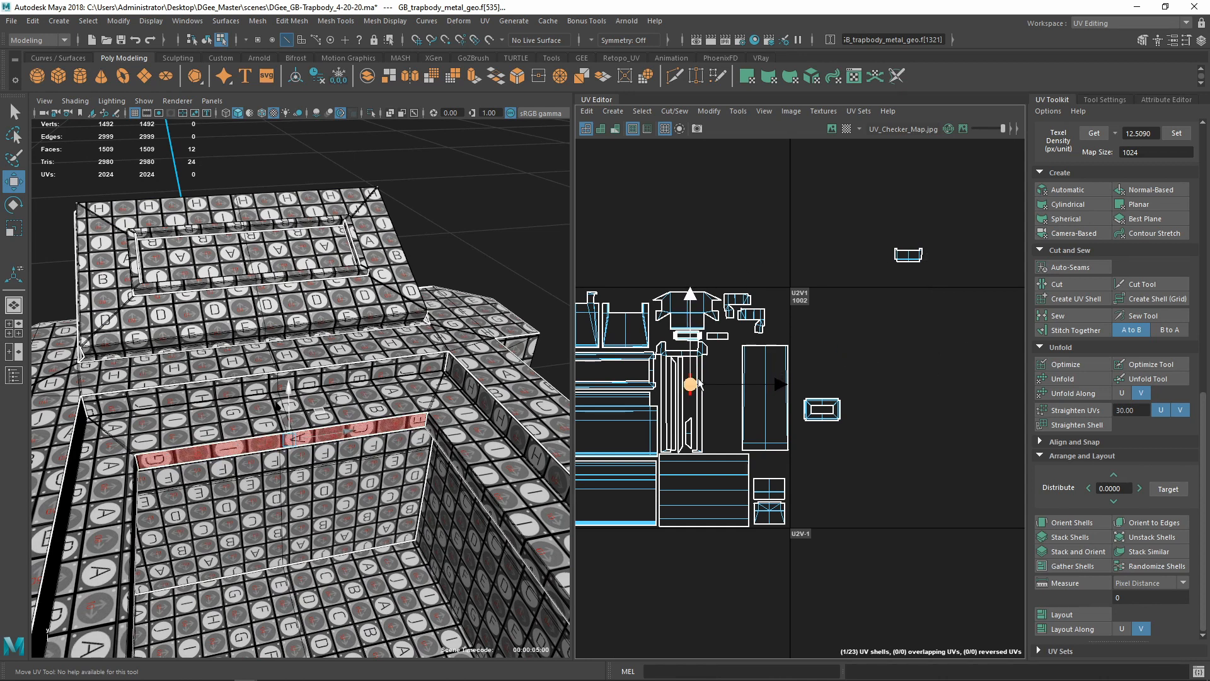
scroll(699, 385, "up", 2)
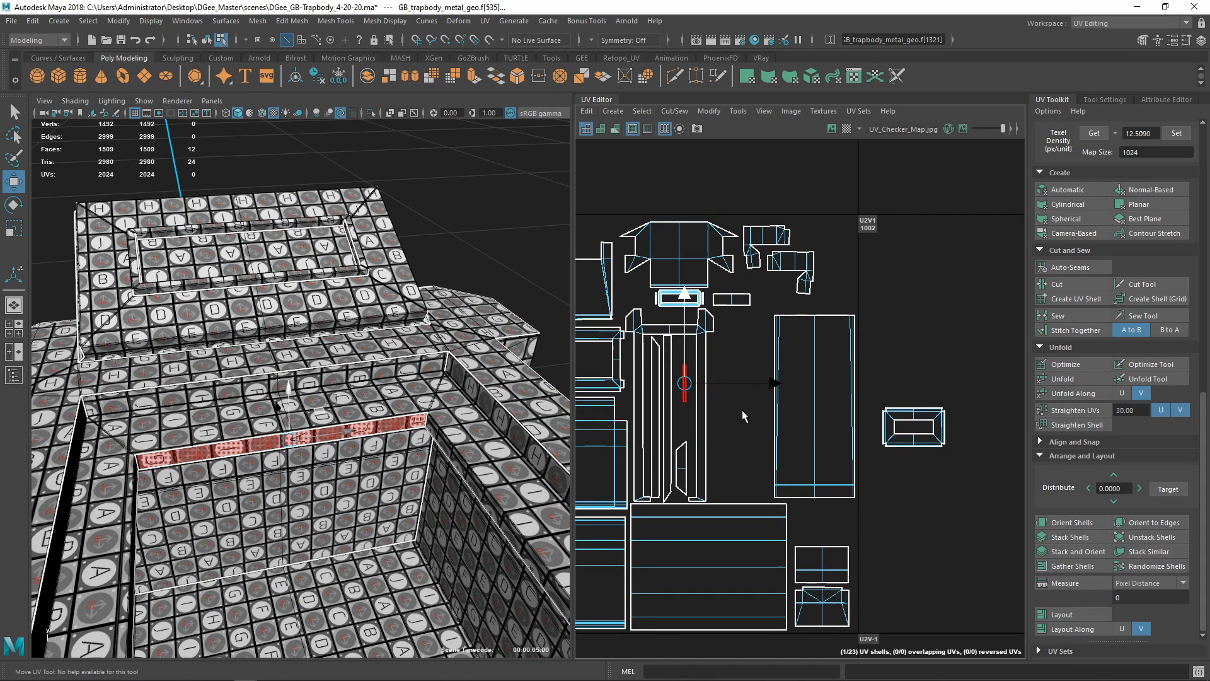
Shift the tall rectangular shell beside the U-shaped frame shell and move the rectangular ring shell into the space freed in tile 1001
left_click(931, 442)
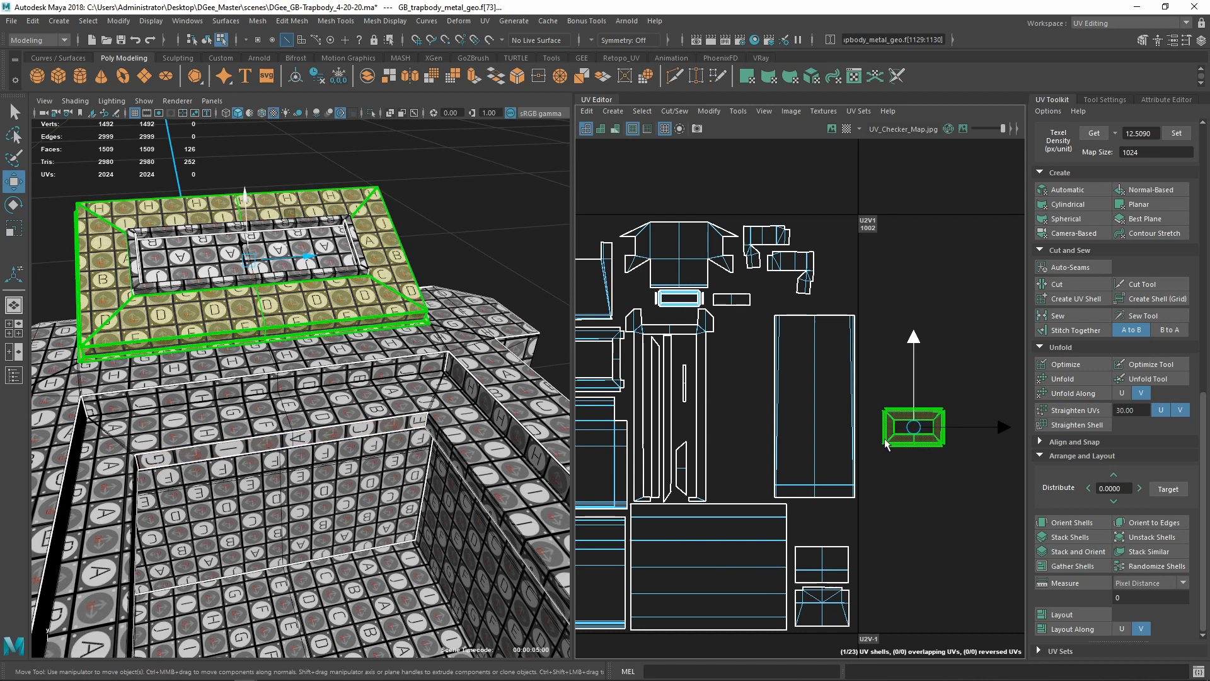
left_click(816, 419)
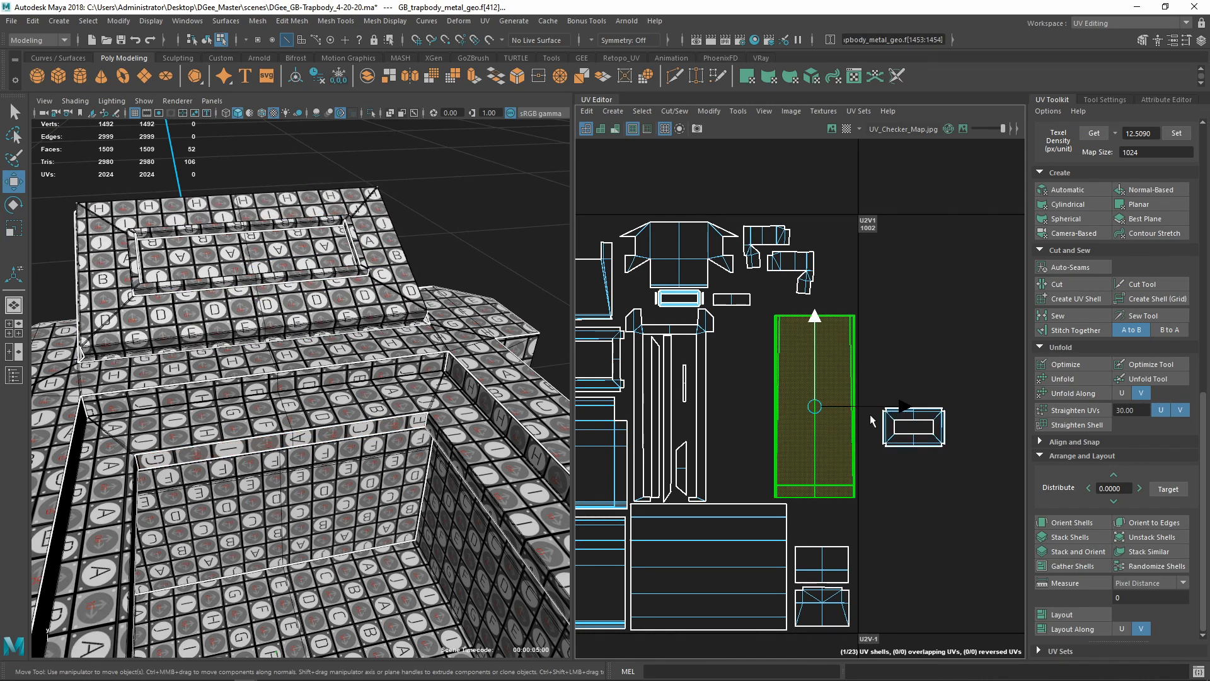
left_click_drag(902, 407, 843, 412)
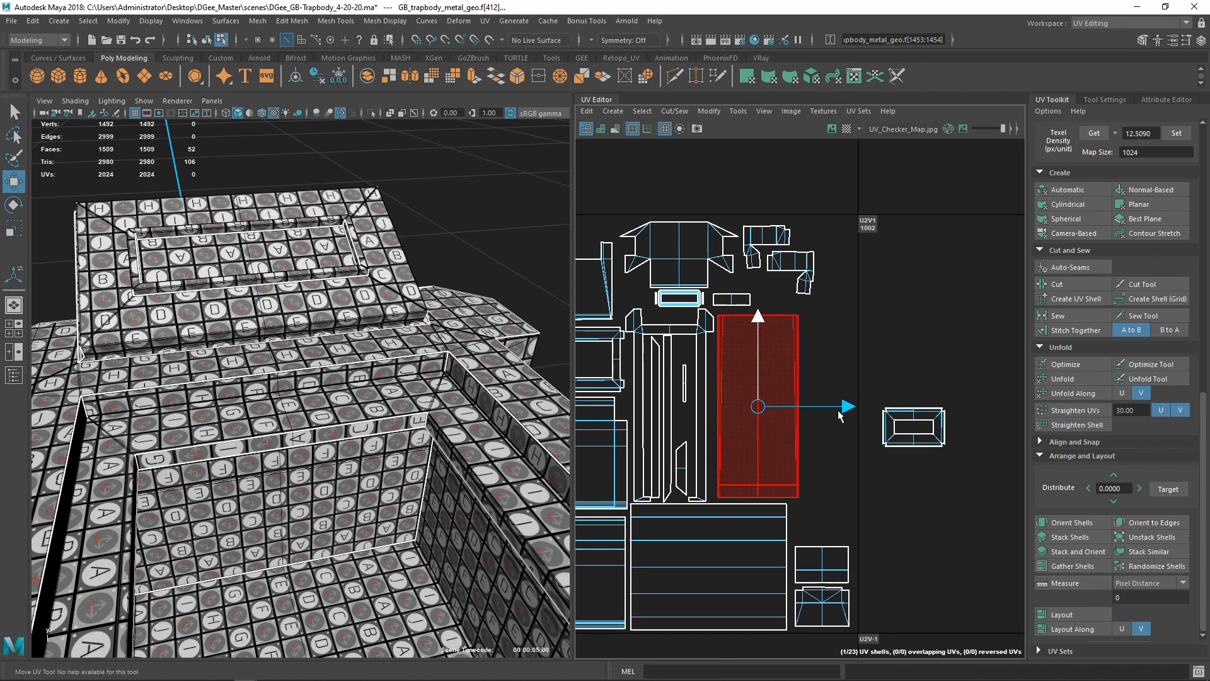
left_click(912, 438)
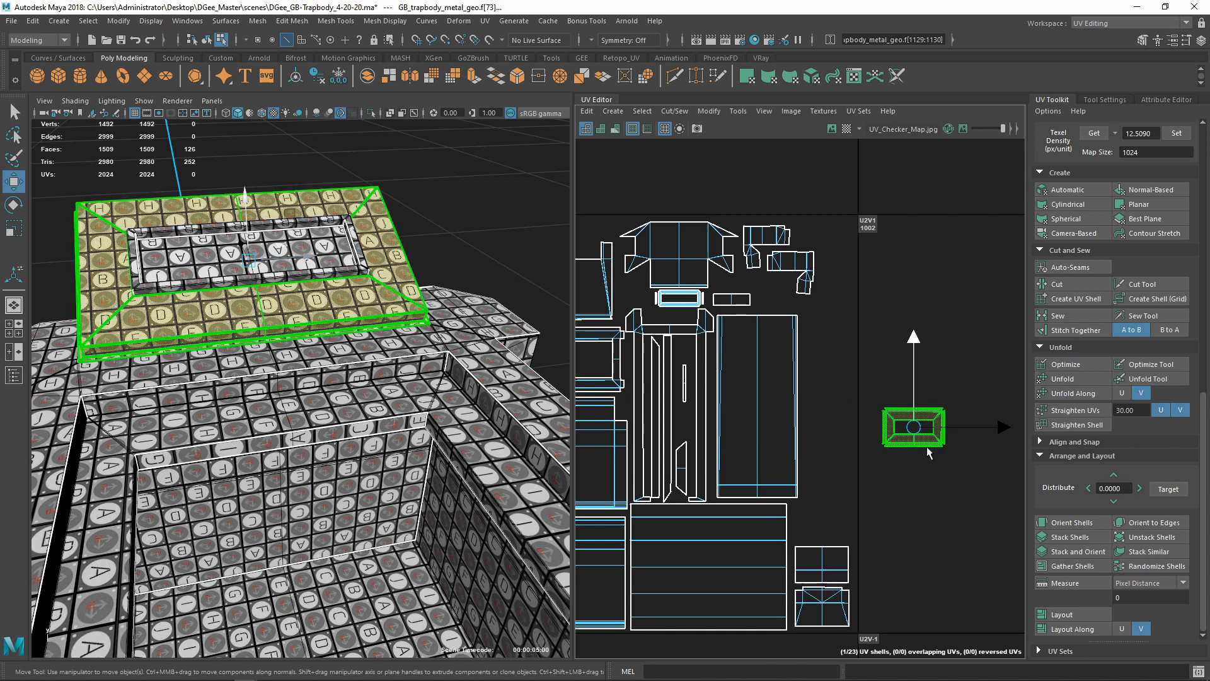
left_click_drag(909, 432, 830, 322)
Nudge the tall rectangular shell slightly down toward the wide striped shell below it
right_click_drag(813, 385, 898, 381, "alt")
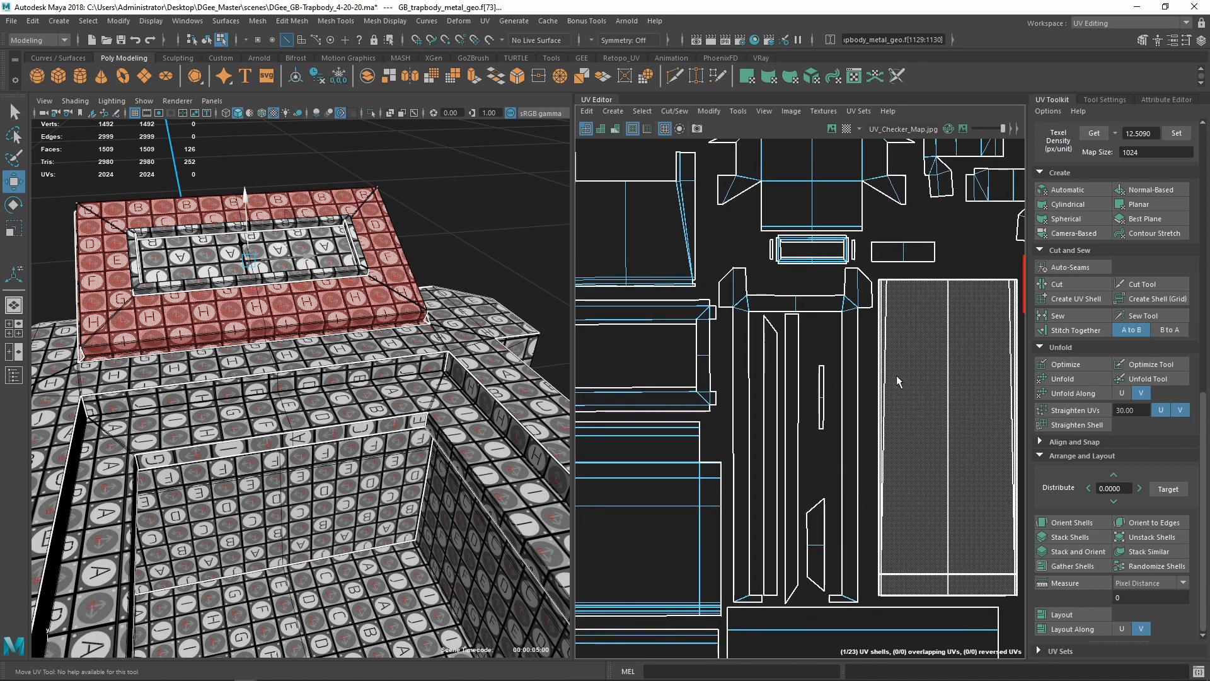
middle_click_drag(899, 381, 757, 305, "alt")
left_click(782, 345)
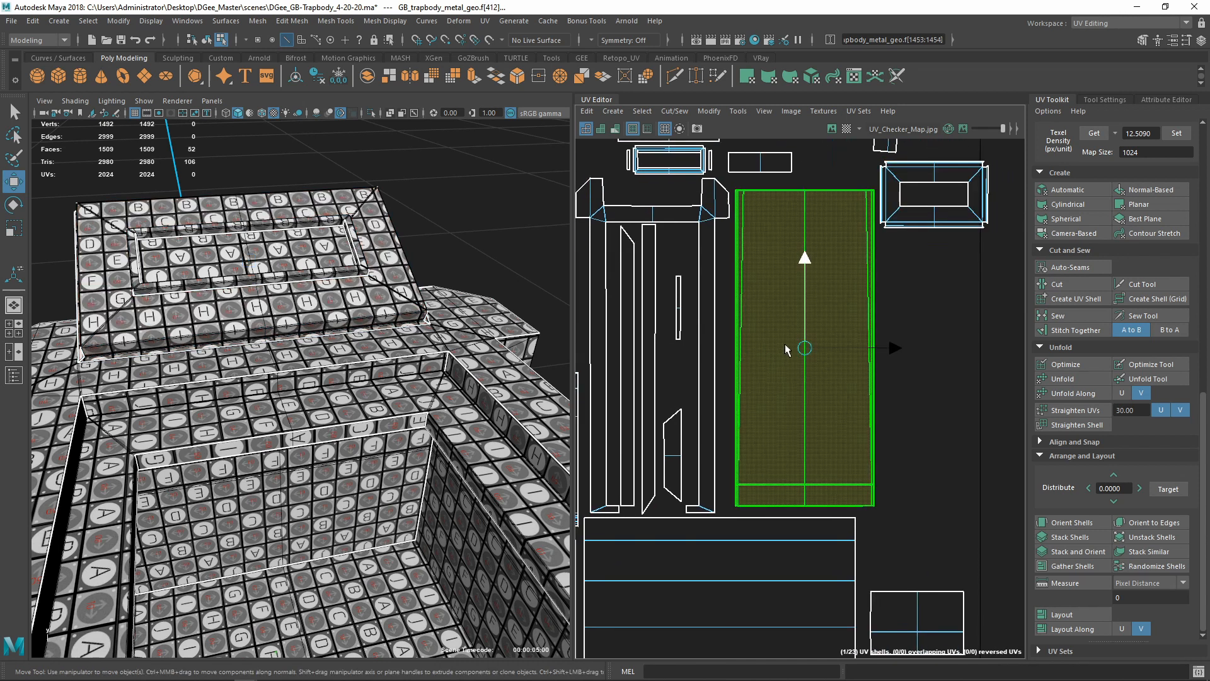
left_click_drag(805, 355, 804, 358)
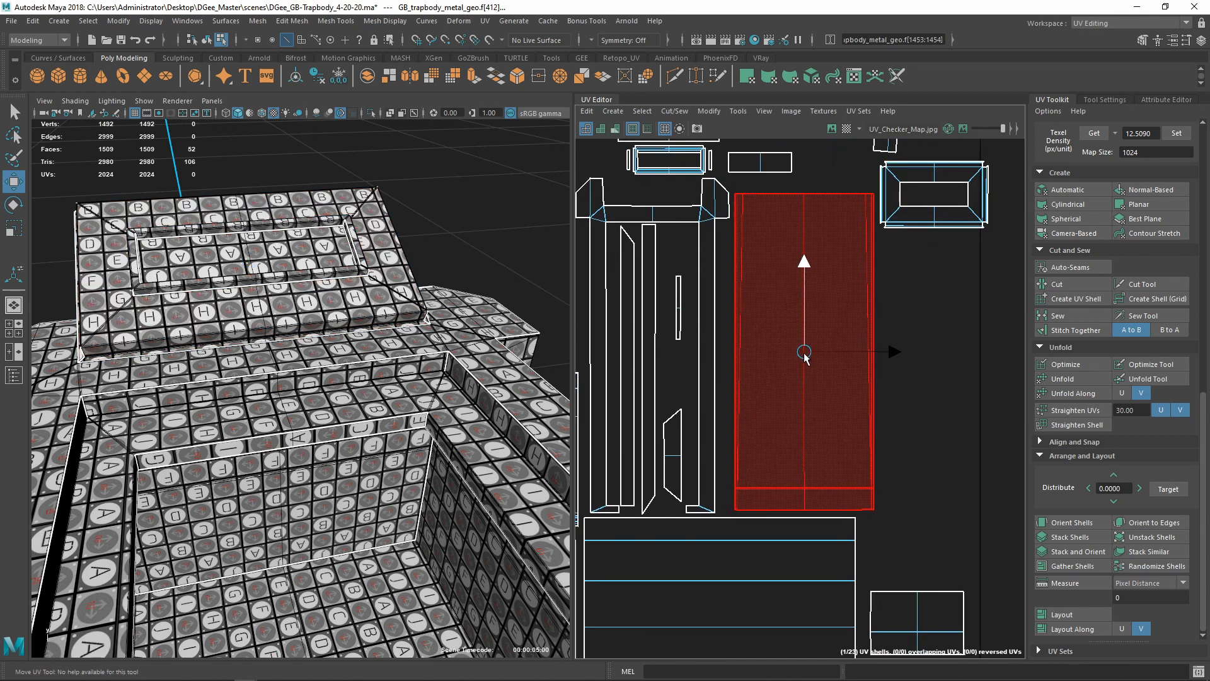
Move the two L-shaped shells together toward the upper outer corner of tile 1001
scroll(804, 355, "down", 2)
middle_click_drag(804, 354, 836, 451, "alt")
scroll(844, 378, "up", 2)
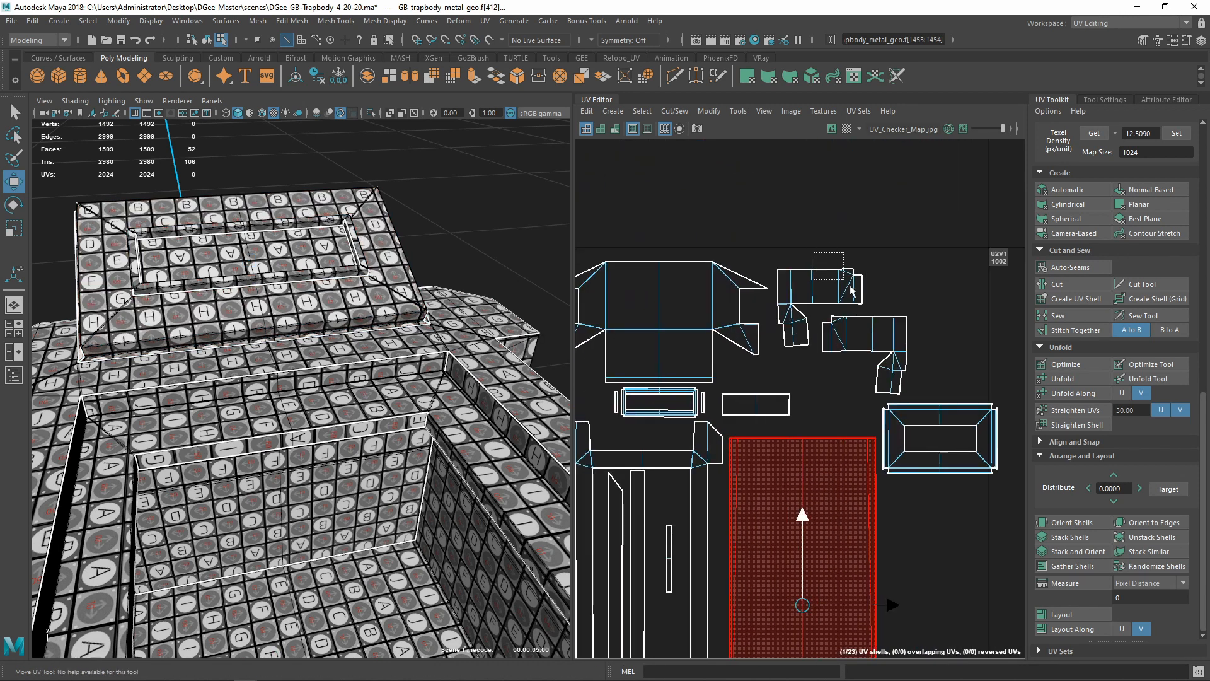
left_click_drag(852, 290, 921, 312)
Move the small plain rectangular shell out of the way and place the rectangular ring shell directly above the tall rectangular shell
left_click(932, 432)
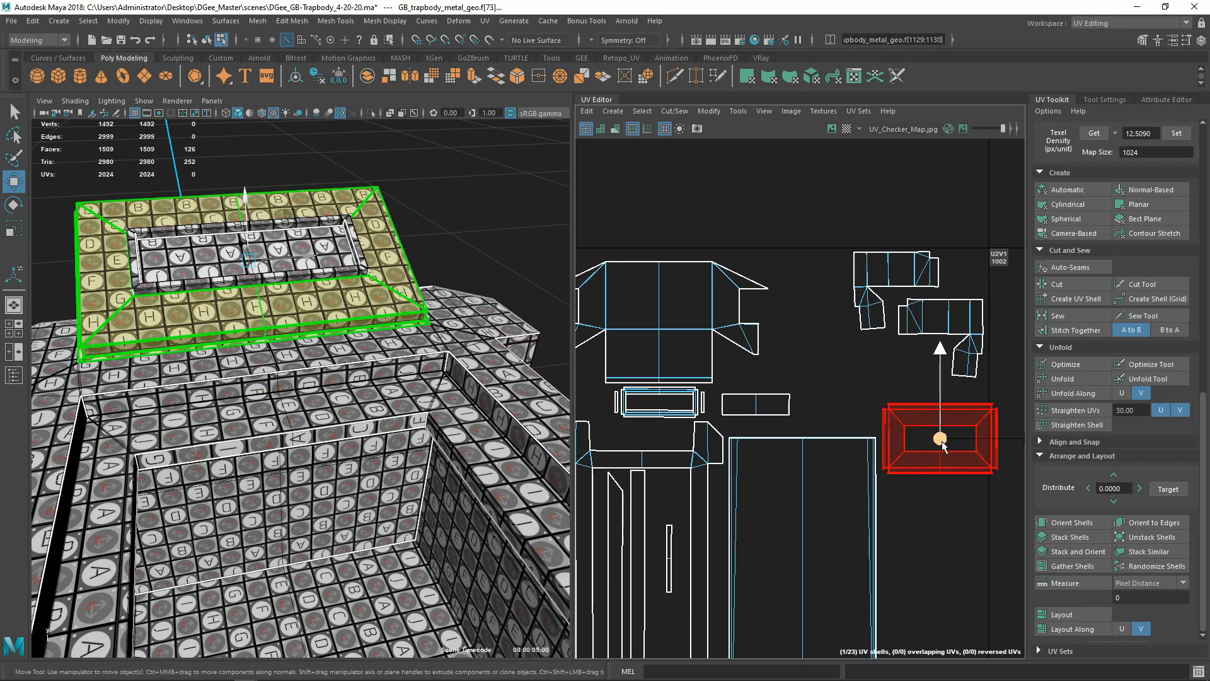
left_click_drag(933, 432, 862, 392)
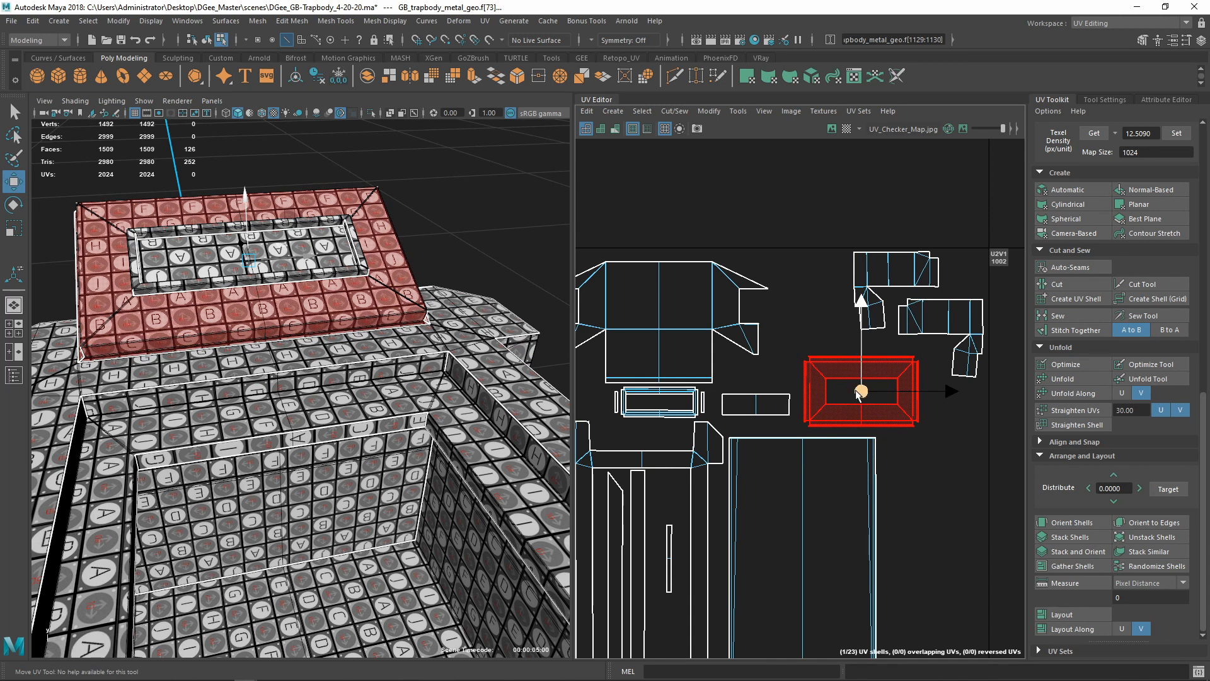
left_click(766, 403)
left_click_drag(769, 403, 822, 268)
left_click(837, 379)
left_click_drag(864, 392, 783, 399)
Move the small plain rectangular shell above the second trapezoidal end-panel shell, between its two arms
left_click(818, 271)
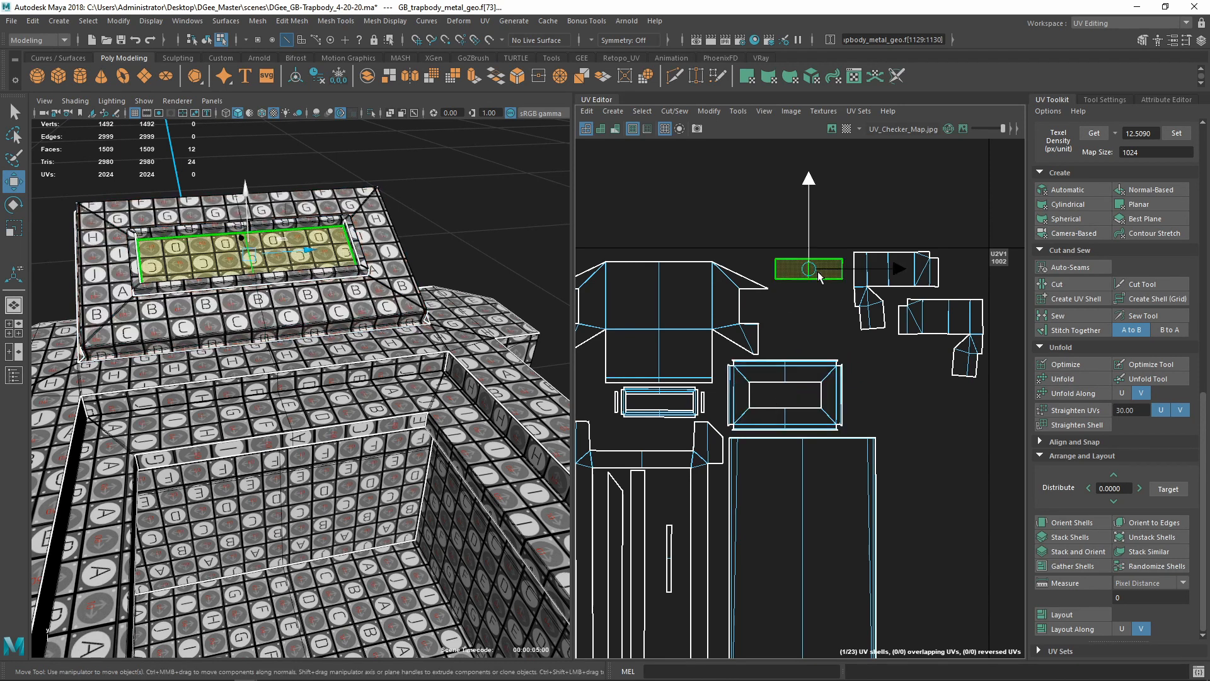
key("a")
scroll(865, 442, "up", 2)
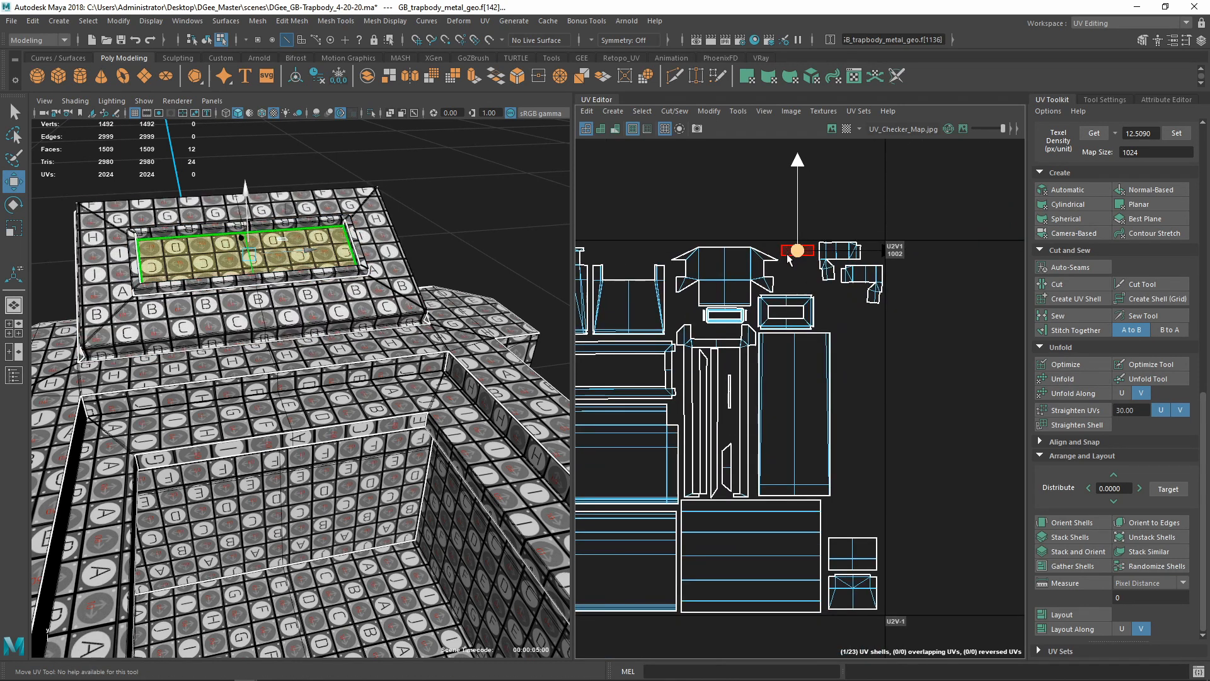
left_click_drag(793, 254, 624, 255)
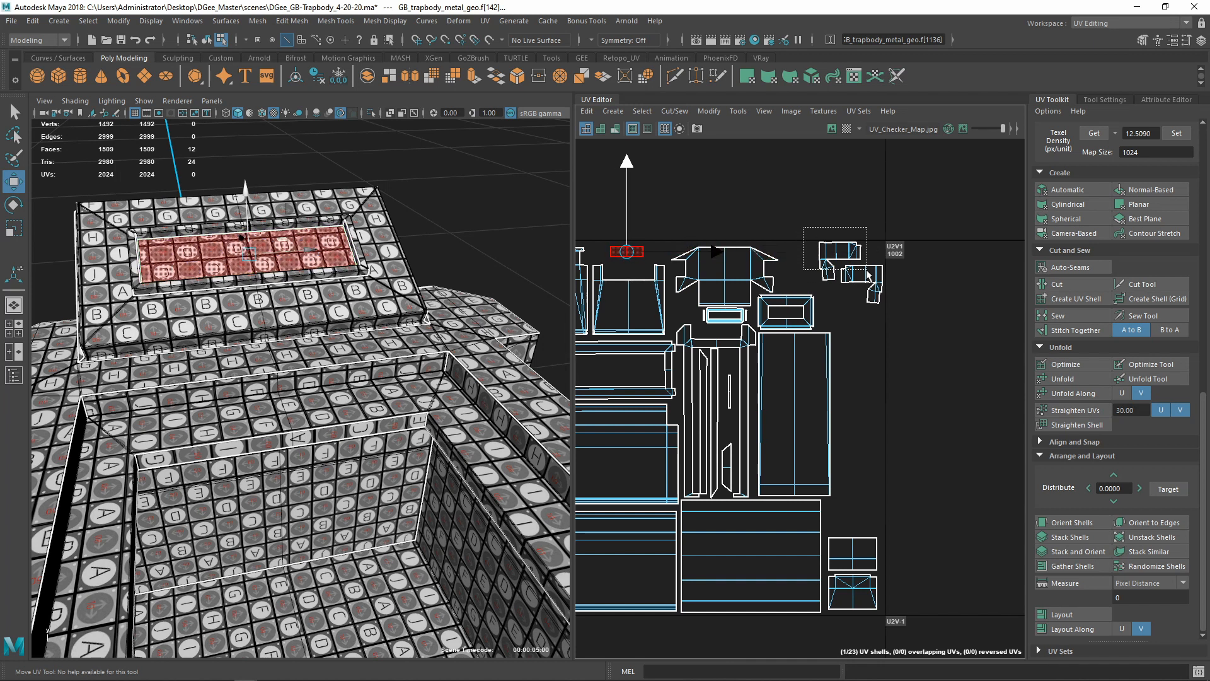
Move the two L-shaped shells together back toward the large flapped shell, above the rectangular ring shell
left_click_drag(867, 273, 820, 276)
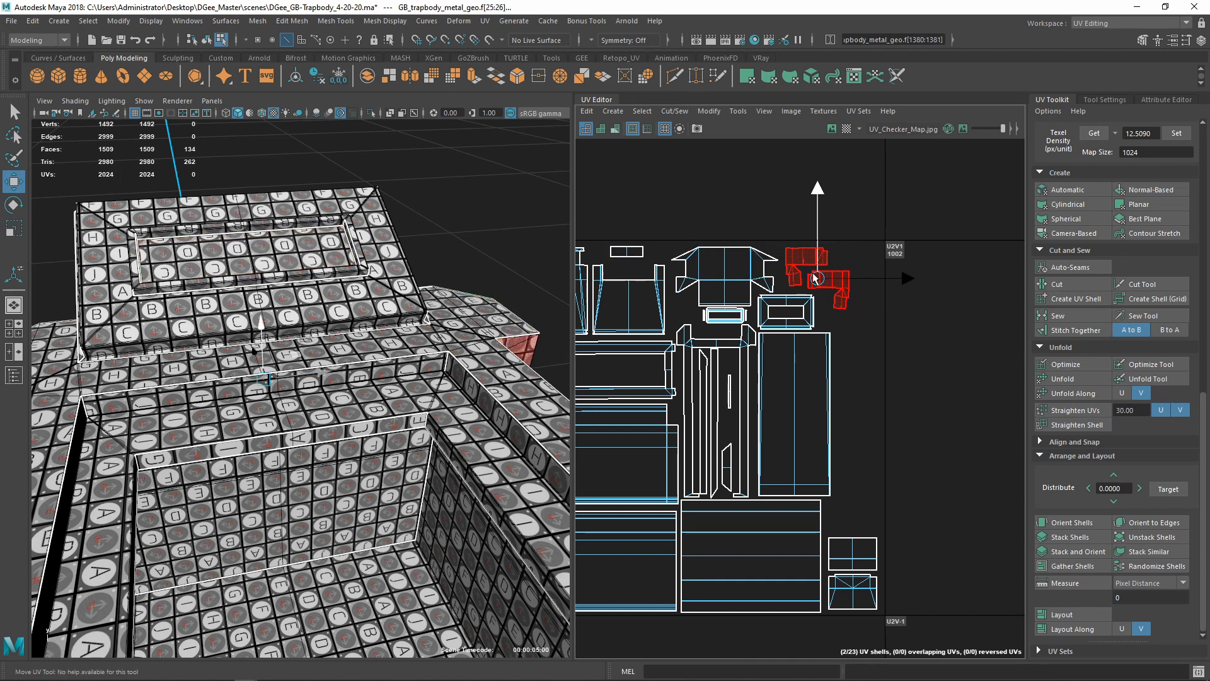
left_click(954, 255)
Locate the last outlying notched shell on the model and move it to the upper edge of tile 1001
scroll(929, 321, "down", 3)
middle_click_drag(879, 357, 770, 387, "alt")
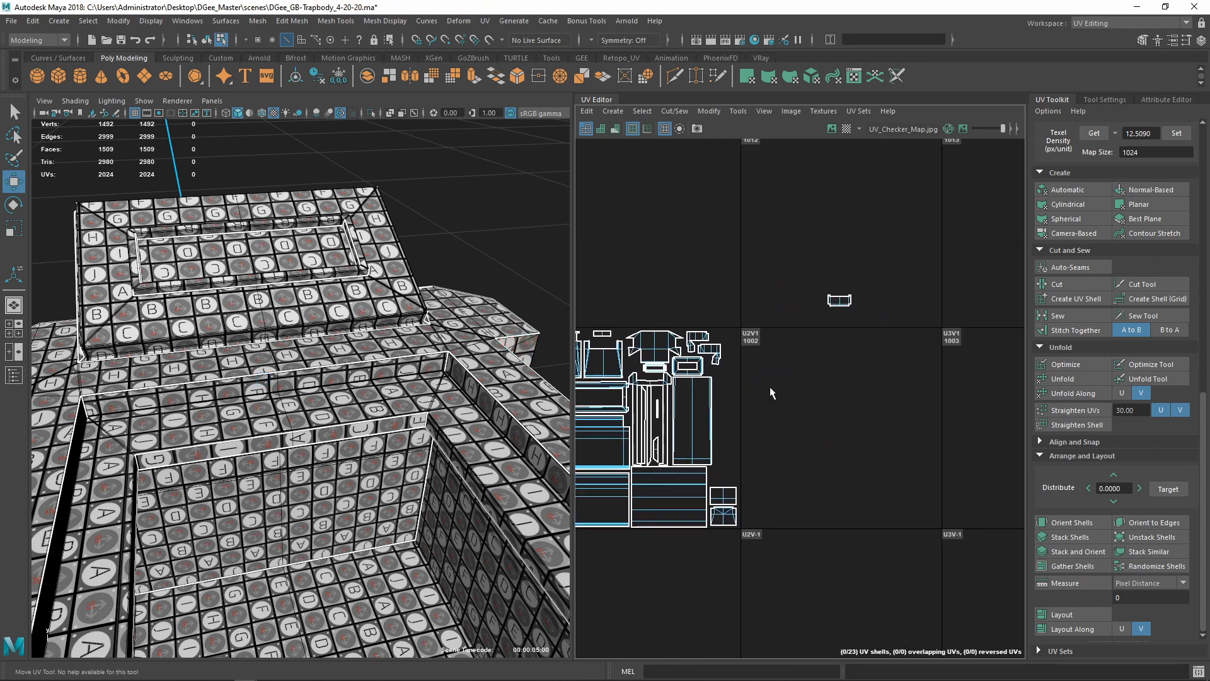
left_click_drag(861, 304, 860, 303)
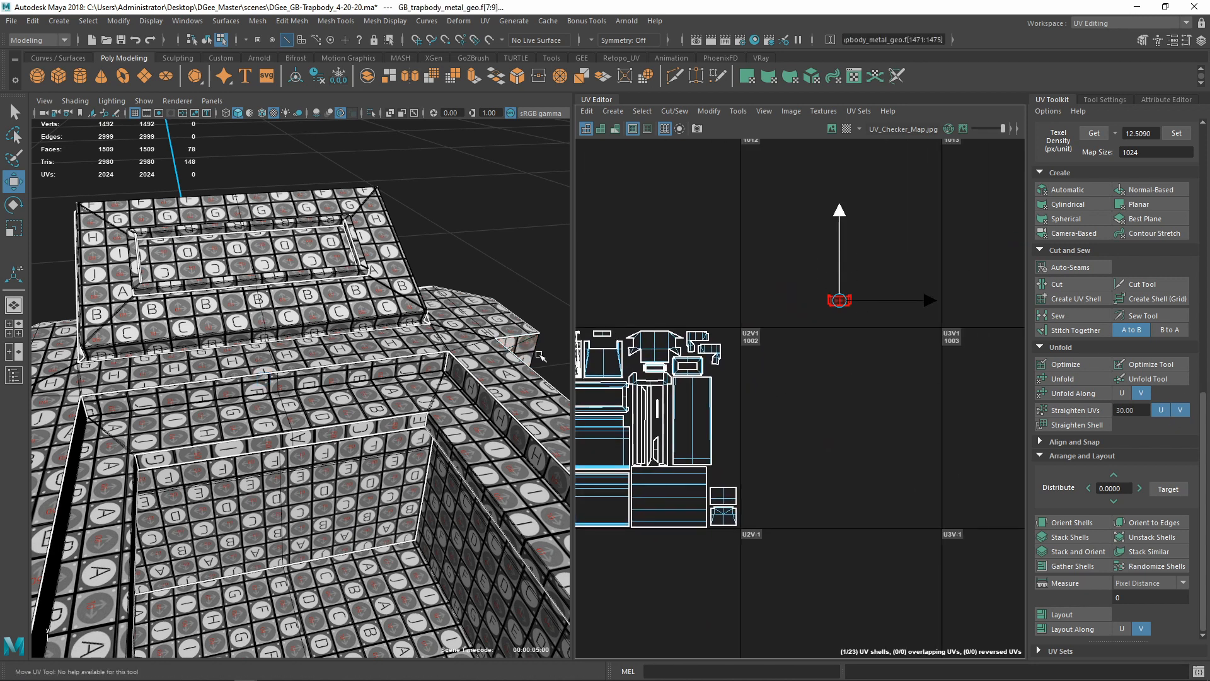
right_click_drag(540, 356, 157, 357, "alt")
left_click_drag(315, 429, 334, 379, "alt")
right_click_drag(346, 377, 402, 375, "alt")
middle_click_drag(345, 486, 420, 361, "alt")
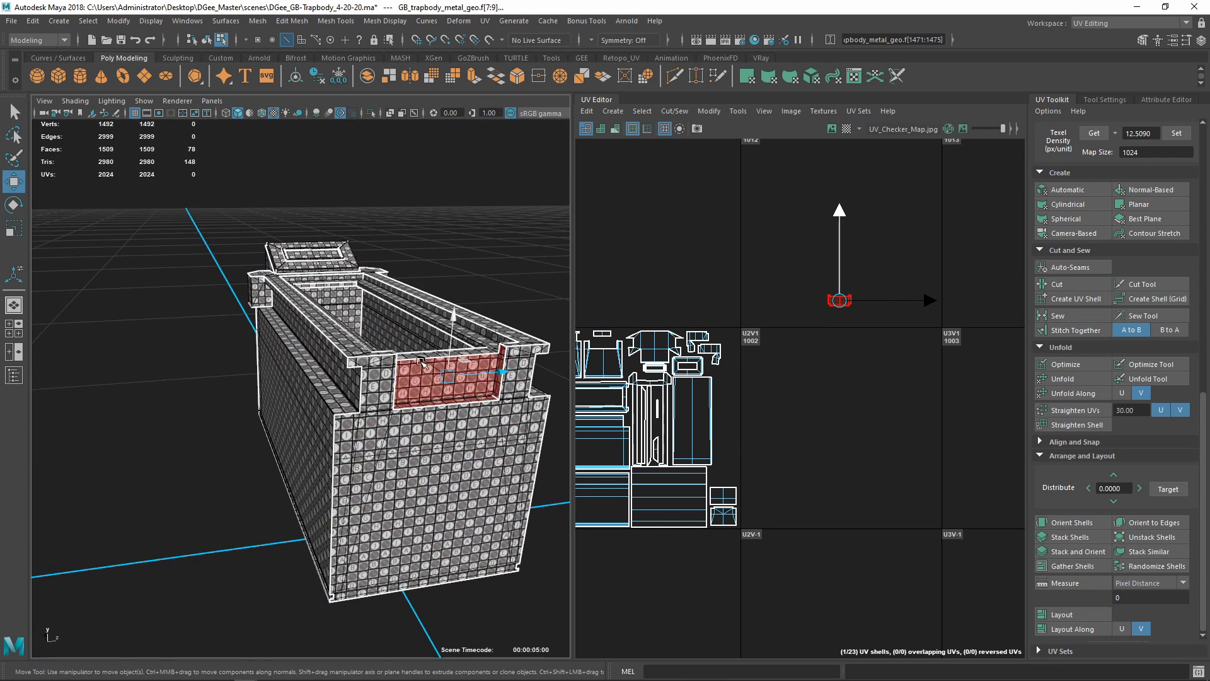
scroll(751, 344, "up", 3)
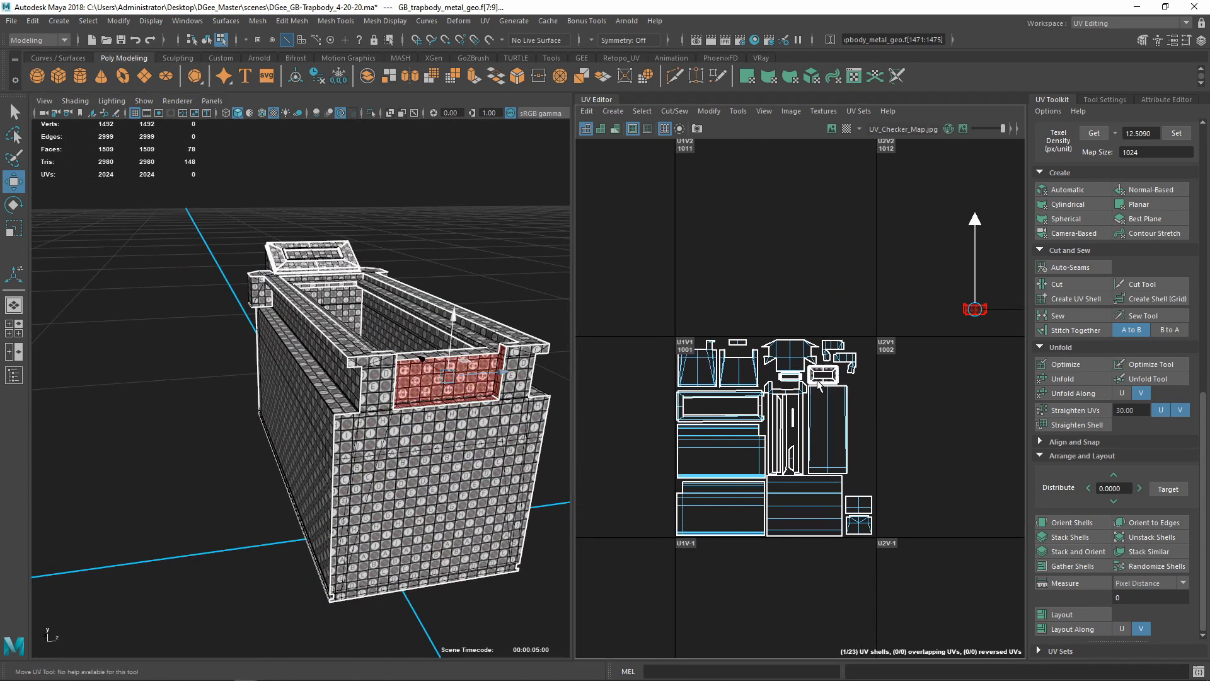
middle_click_drag(775, 271, 848, 289, "alt")
left_click_drag(987, 330, 625, 363)
Try to nest the notched shell between the two arms of the first end-panel shell
middle_click_drag(624, 362, 838, 409, "alt")
scroll(781, 361, "up", 4)
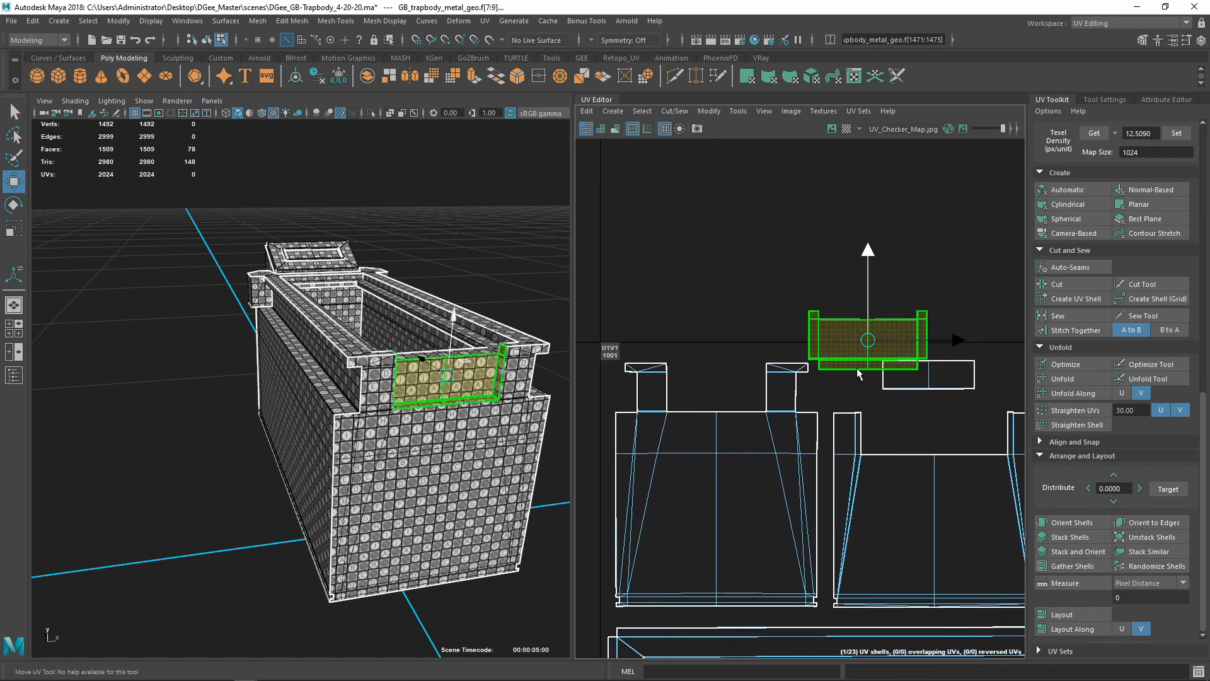
left_click_drag(867, 341, 719, 368)
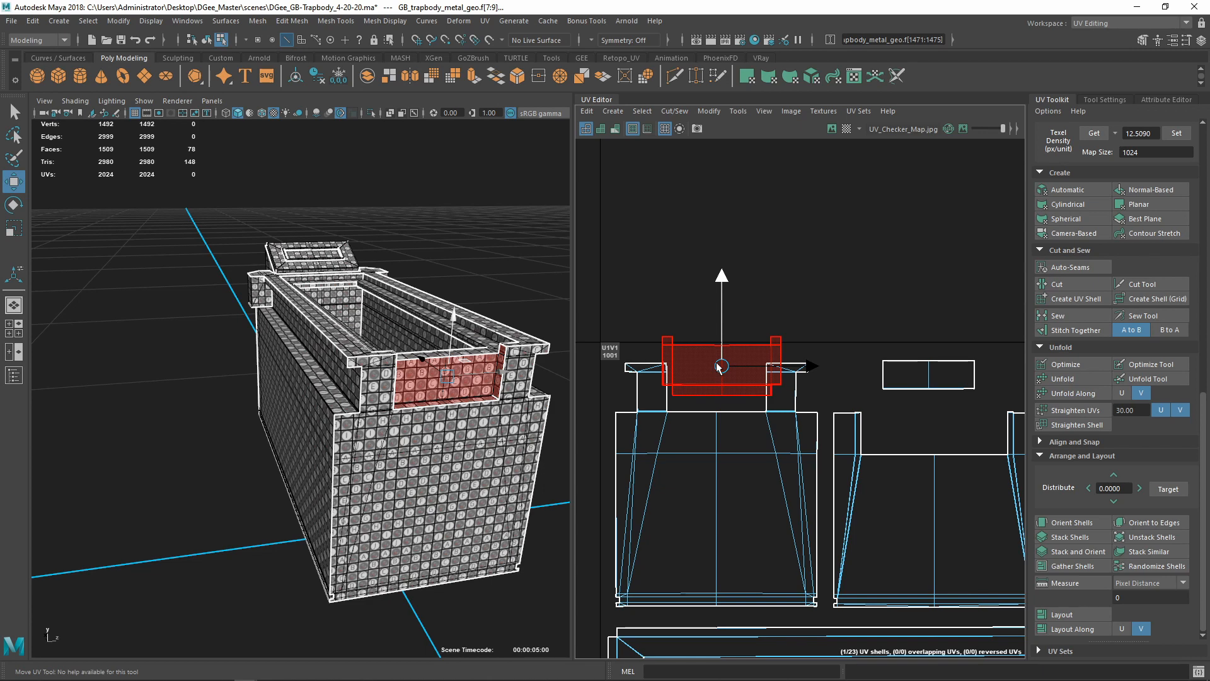
Compare the notched shell and the first end-panel shell with the faces they cover on the model
left_click(682, 438)
scroll(432, 425, "up", 3)
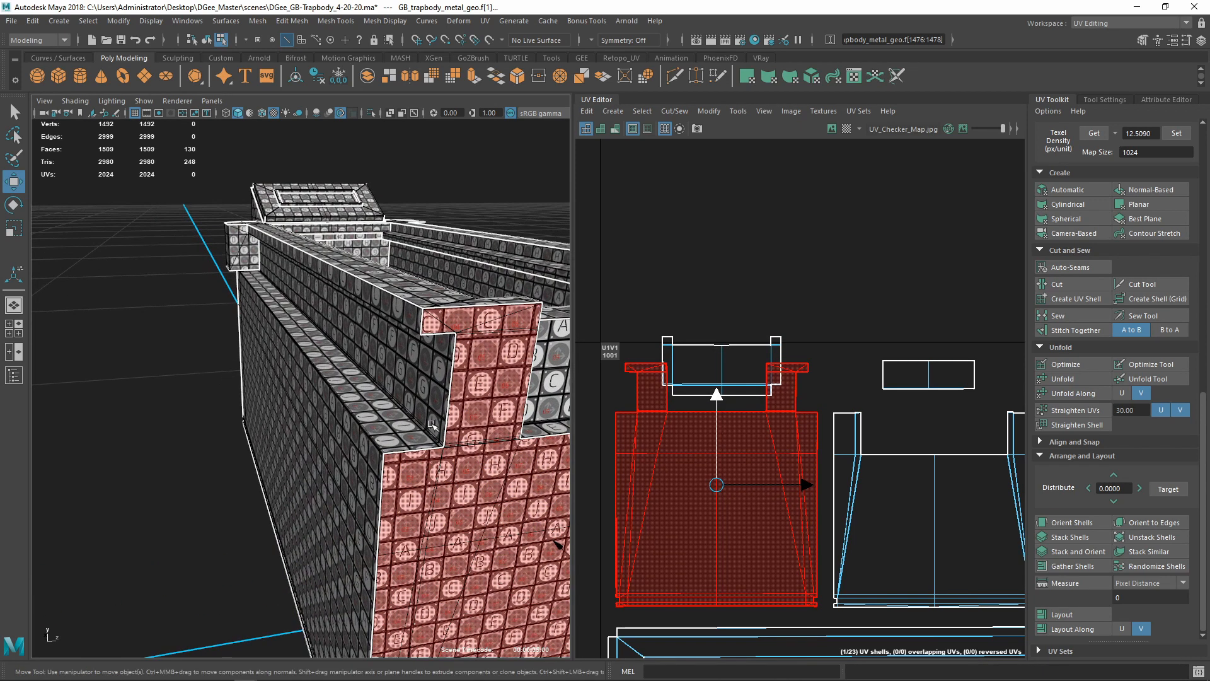
left_click_drag(432, 425, 425, 418, "alt")
left_click(755, 388)
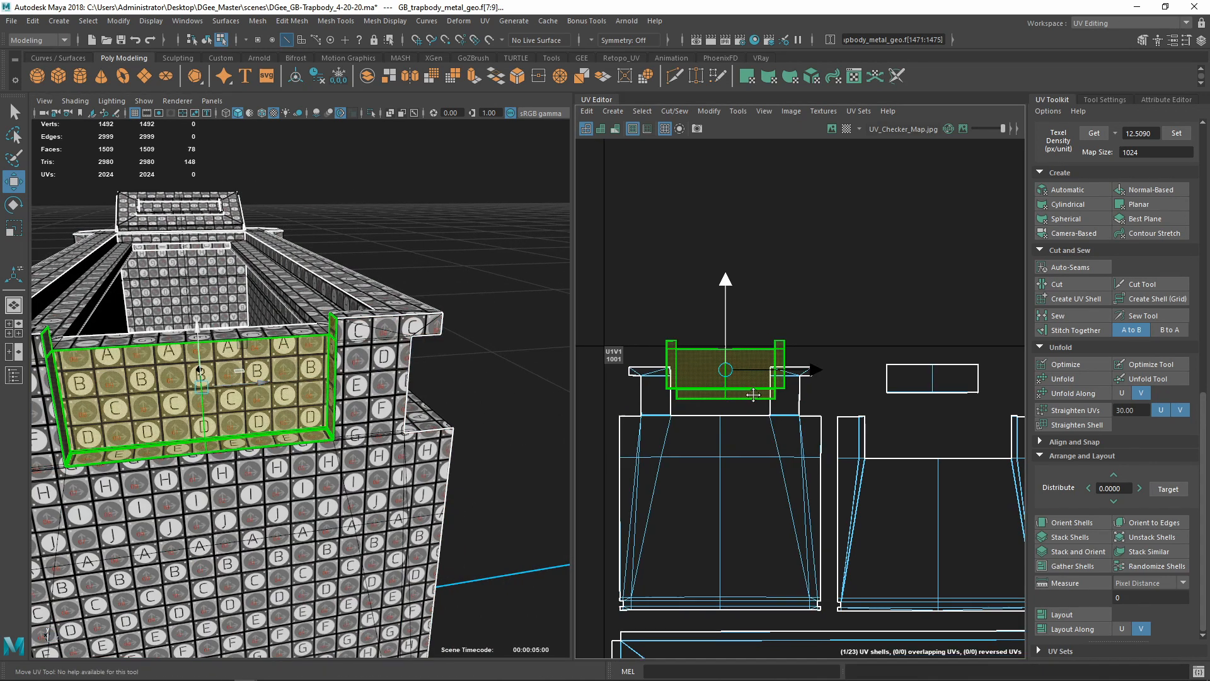
middle_click_drag(740, 487, 683, 437, "alt")
left_click(688, 436)
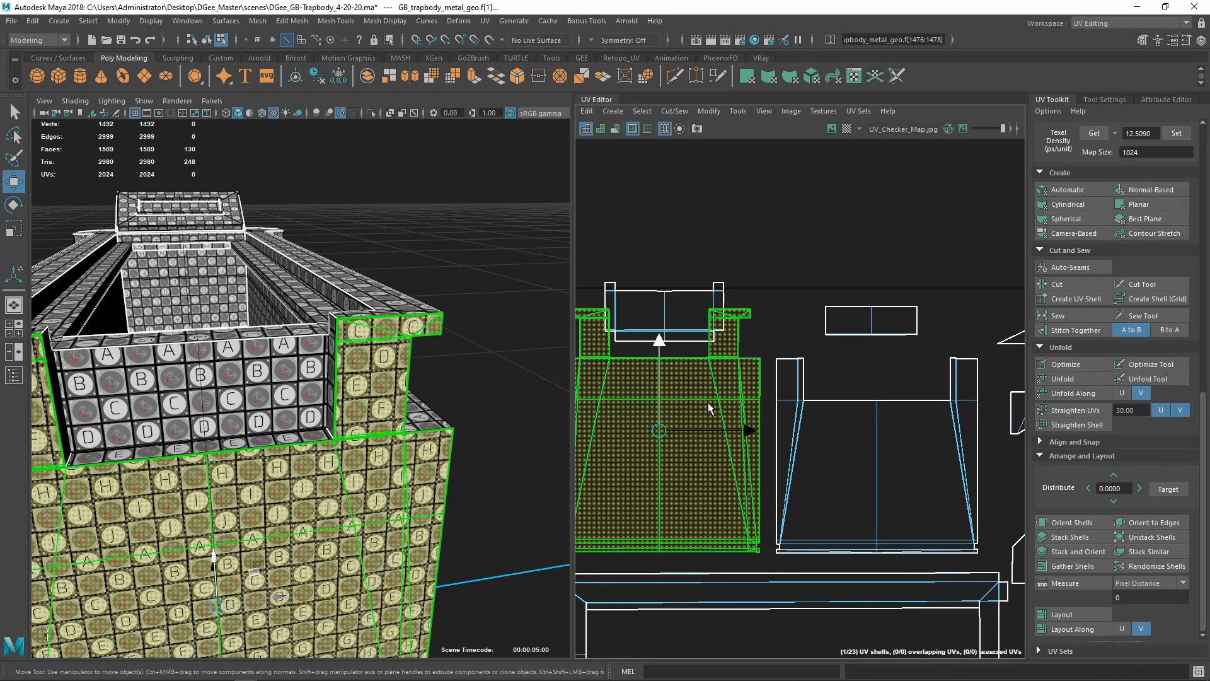
Move the small plain rectangular shell to the upper outer corner of tile 1001, beside the two L-shaped shells
left_click(888, 333)
scroll(881, 382, "down", 3)
middle_click_drag(882, 395, 745, 433, "alt")
scroll(843, 401, "down", 3)
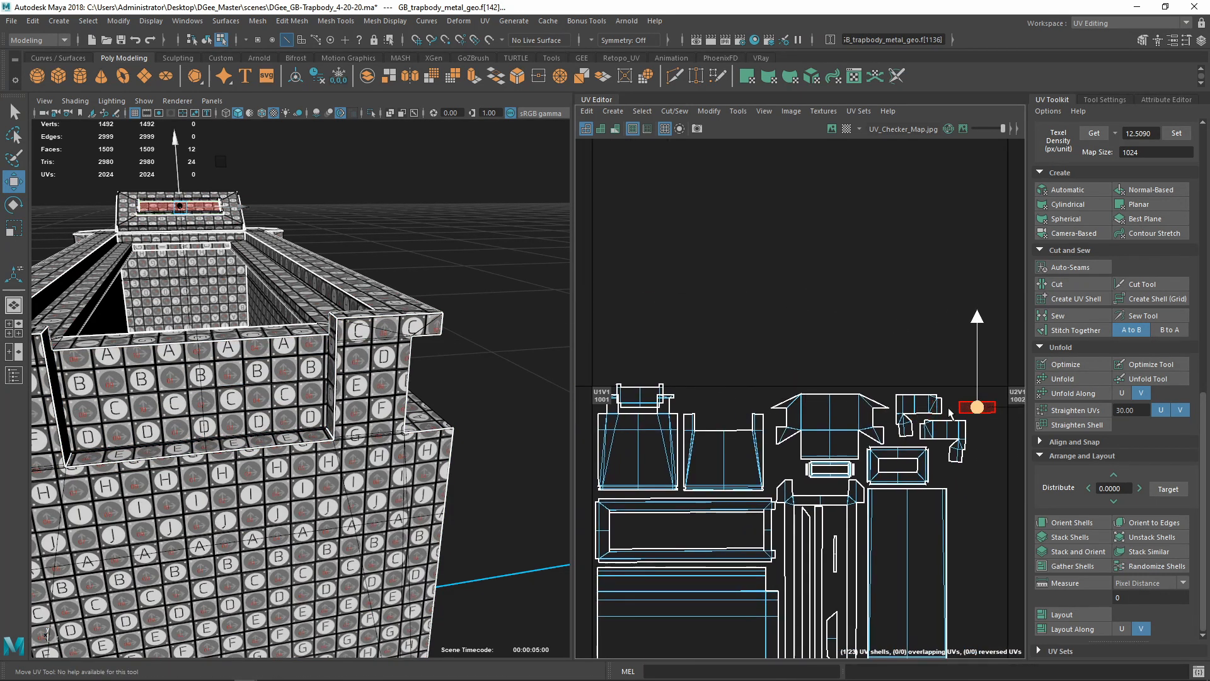
Move the notched shell to the second end-panel shell and fit it between that shell's two arms
left_click_drag(637, 396, 724, 405)
scroll(725, 413, "down", 2)
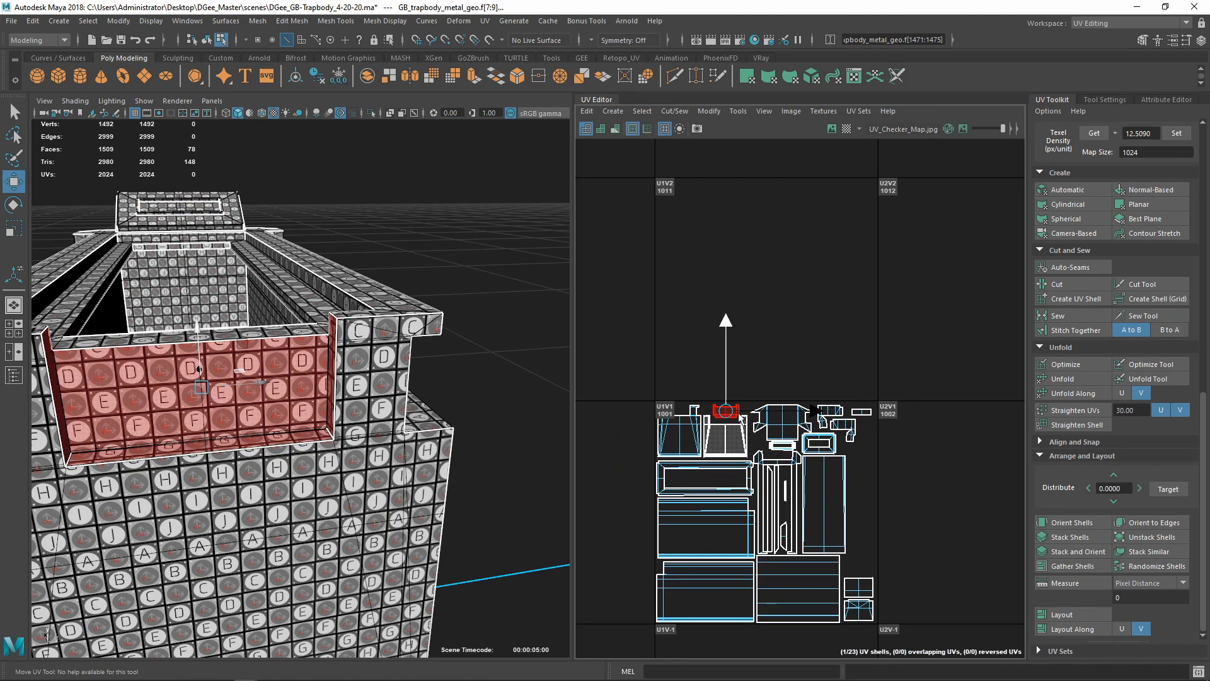
scroll(765, 435, "up", 8)
left_click_drag(773, 393, 766, 416)
scroll(766, 417, "down", 4)
scroll(764, 427, "down", 6)
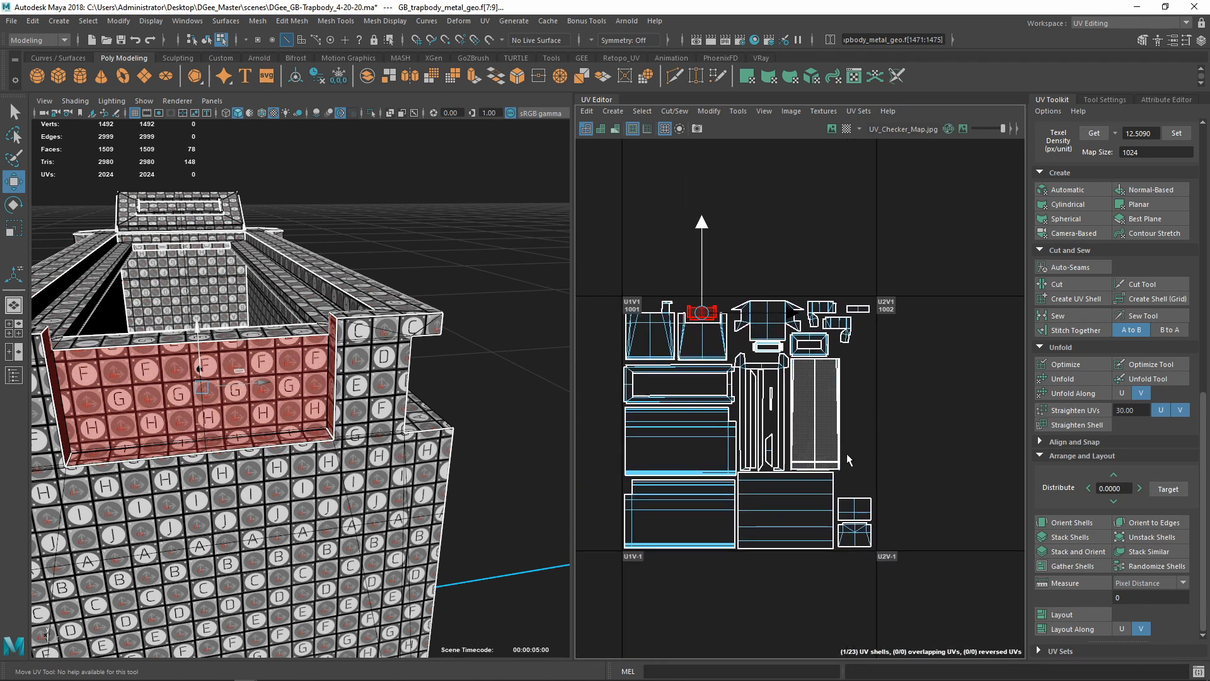
Shift the small ring shell with its two side strips, and the large flapped shell above it, away from the rectangular ring shell
scroll(769, 340, "up", 8)
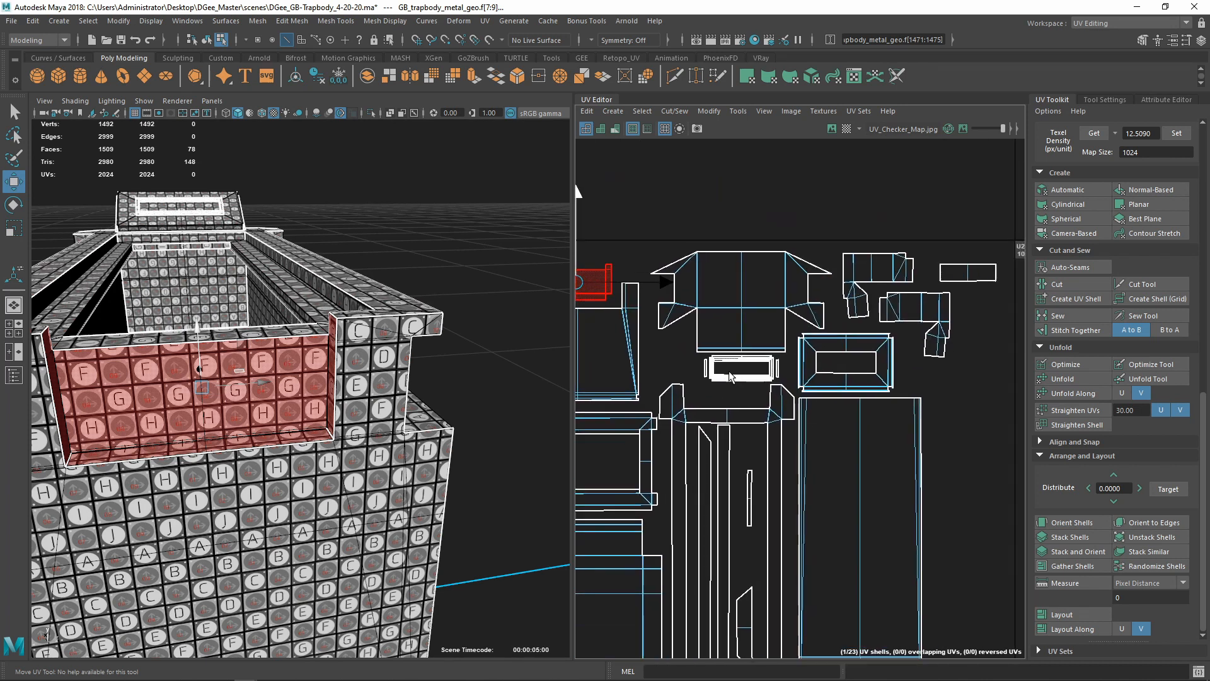
left_click_drag(805, 376, 744, 380)
middle_click_drag(734, 358, 753, 427, "alt")
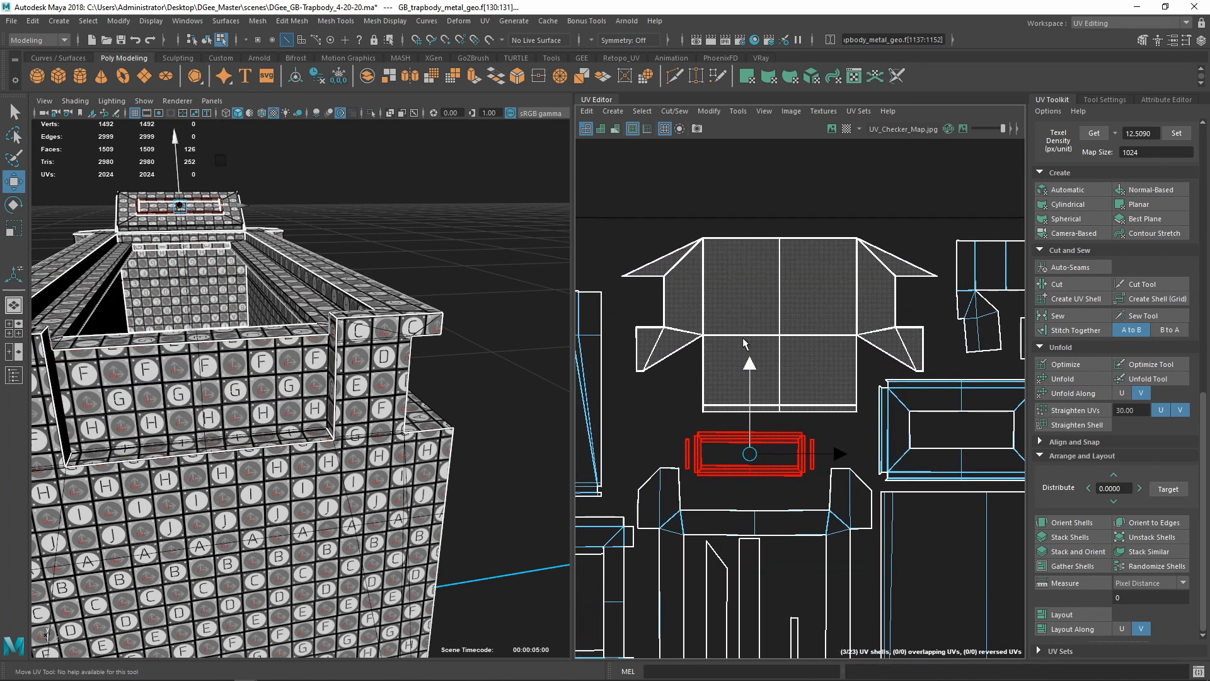
left_click(765, 336)
left_click_drag(781, 323, 766, 324)
scroll(774, 353, "down", 5)
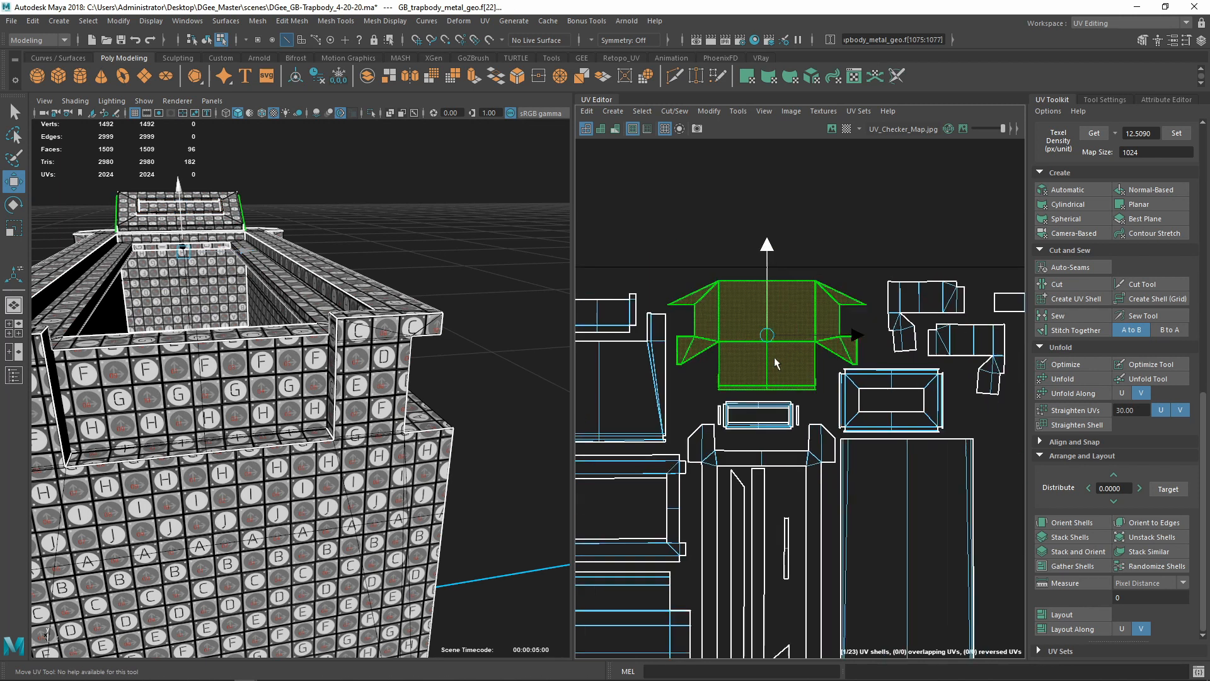
Shift the two L-shaped shells toward the large flapped shell and bring the small plain rectangular shell in beside them
middle_click_drag(873, 378, 783, 343, "alt")
scroll(774, 344, "up", 4)
left_click(774, 344)
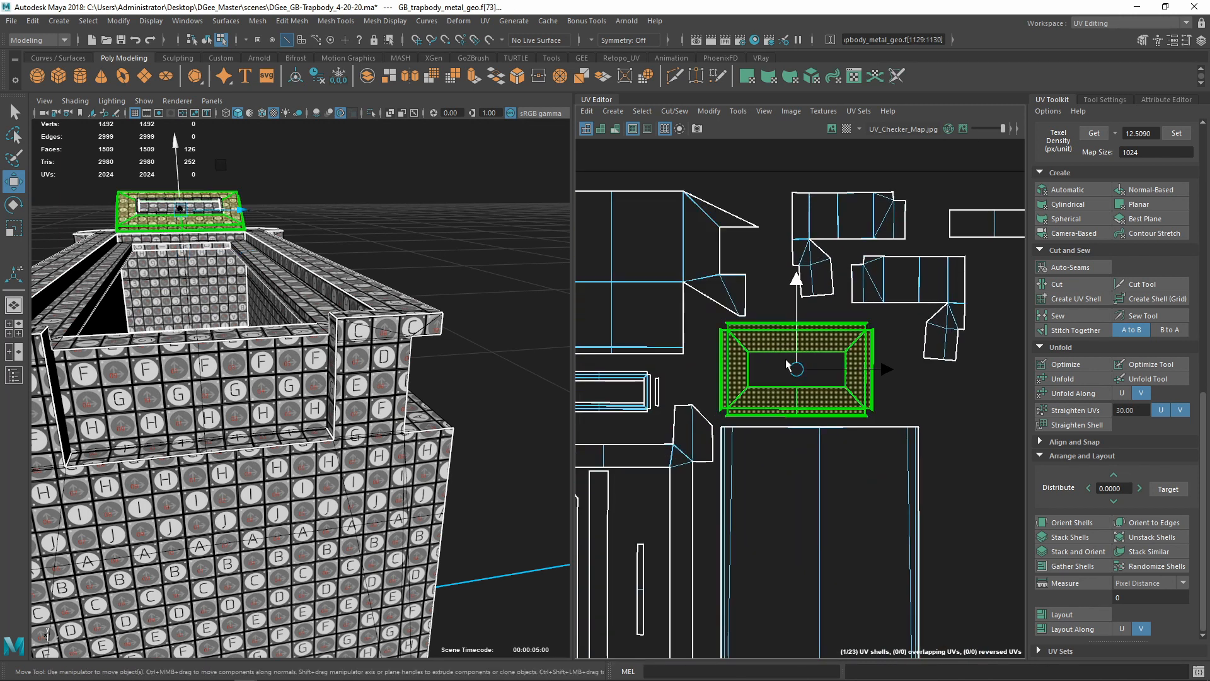
scroll(799, 370, "down", 1)
scroll(802, 369, "down", 1)
middle_click_drag(802, 369, 772, 414, "alt")
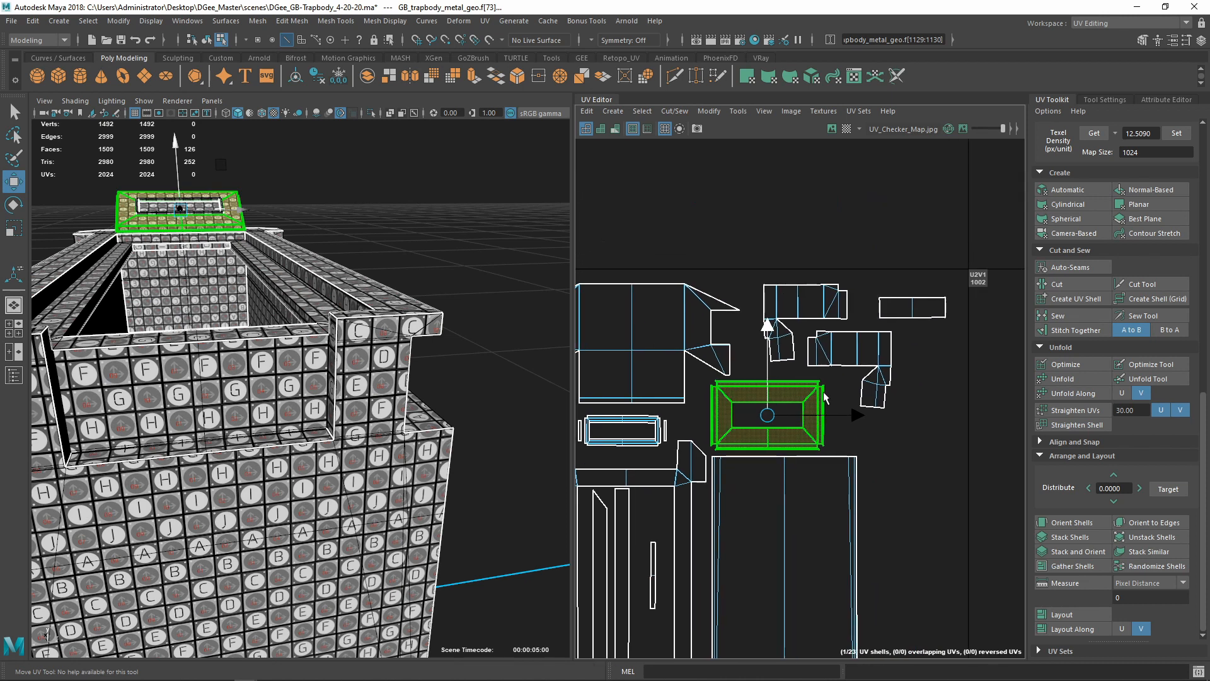
left_click(812, 247)
left_click_drag(751, 260, 812, 351)
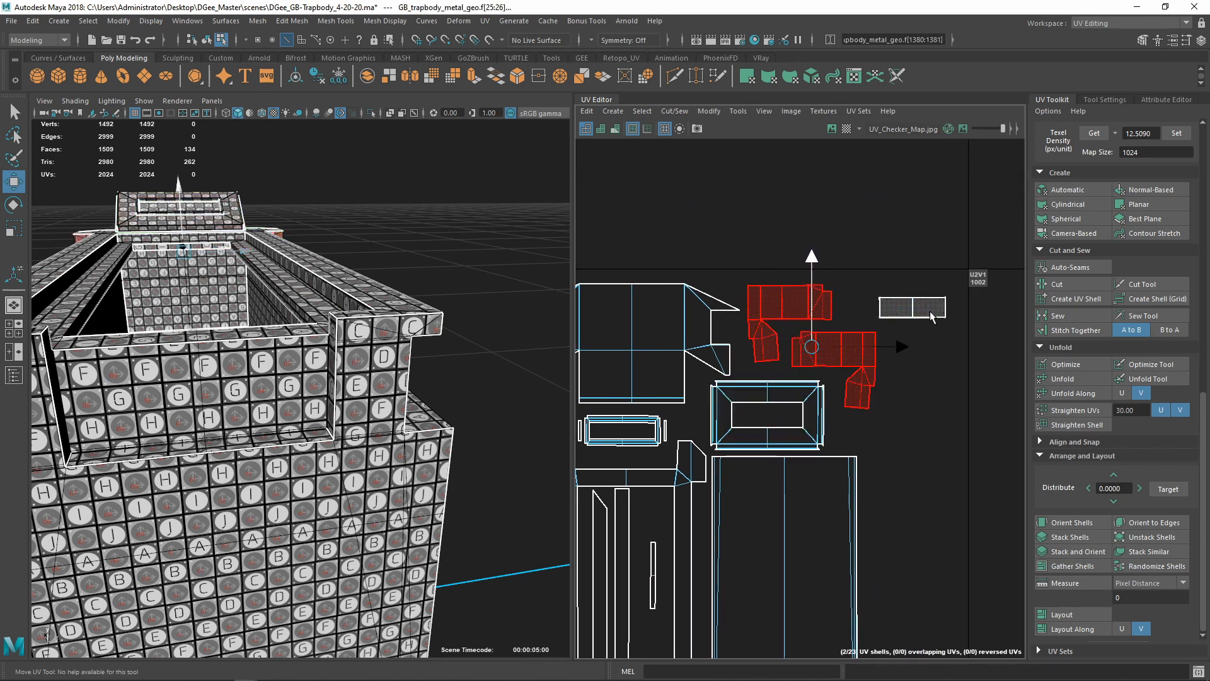
left_click(914, 306)
left_click_drag(913, 306, 898, 308)
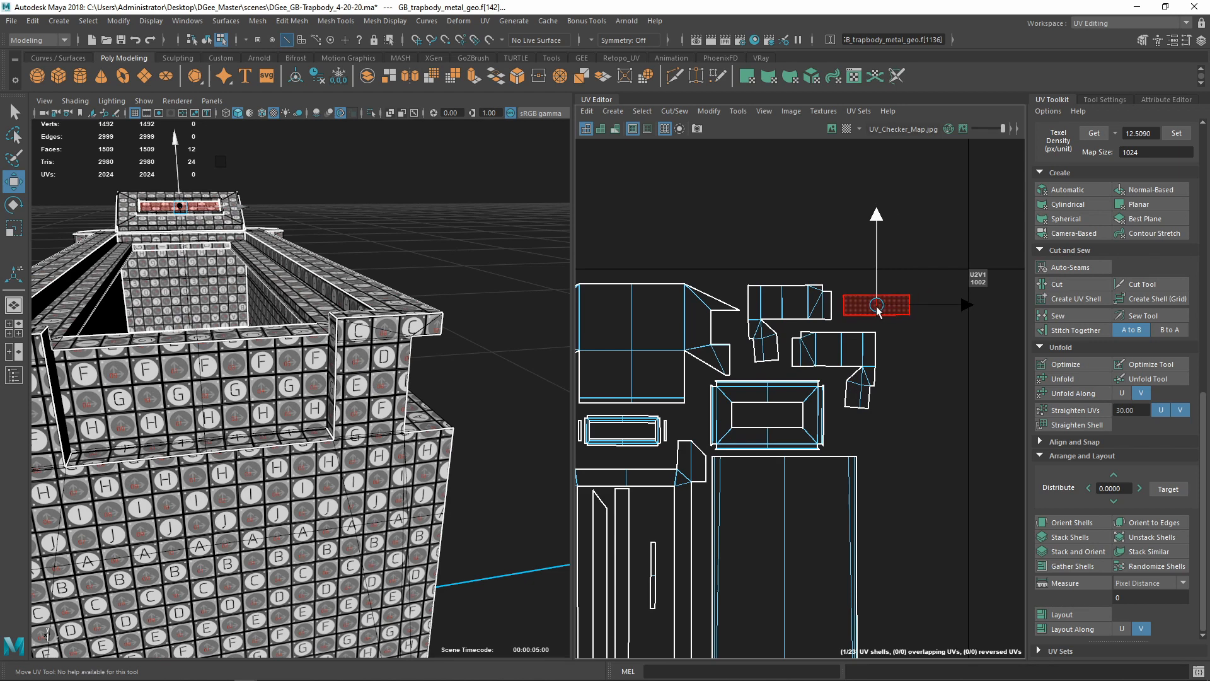
Review the packing of all shells in tile 1001, checking the gaps between shells and tile borders and the checker on the model
scroll(878, 310, "down", 5)
scroll(266, 322, "down", 5)
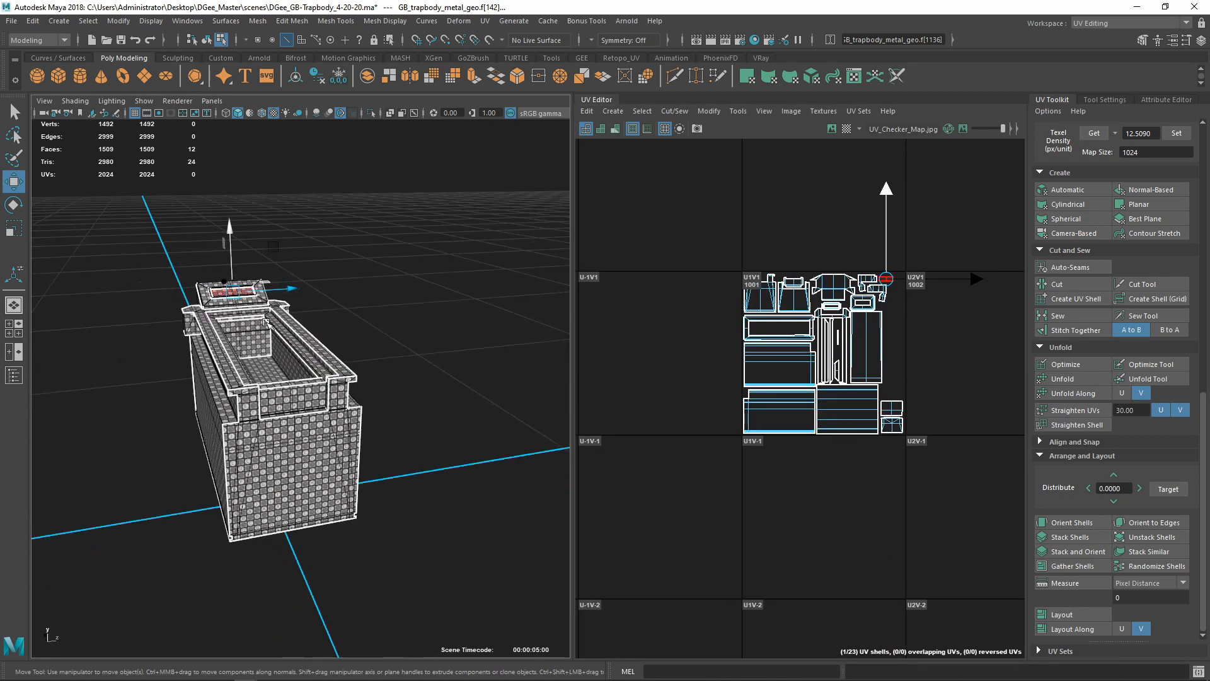
left_click_drag(266, 323, 381, 401, "alt")
scroll(328, 344, "up", 5)
scroll(380, 403, "down", 3)
middle_click_drag(381, 403, 323, 399, "alt")
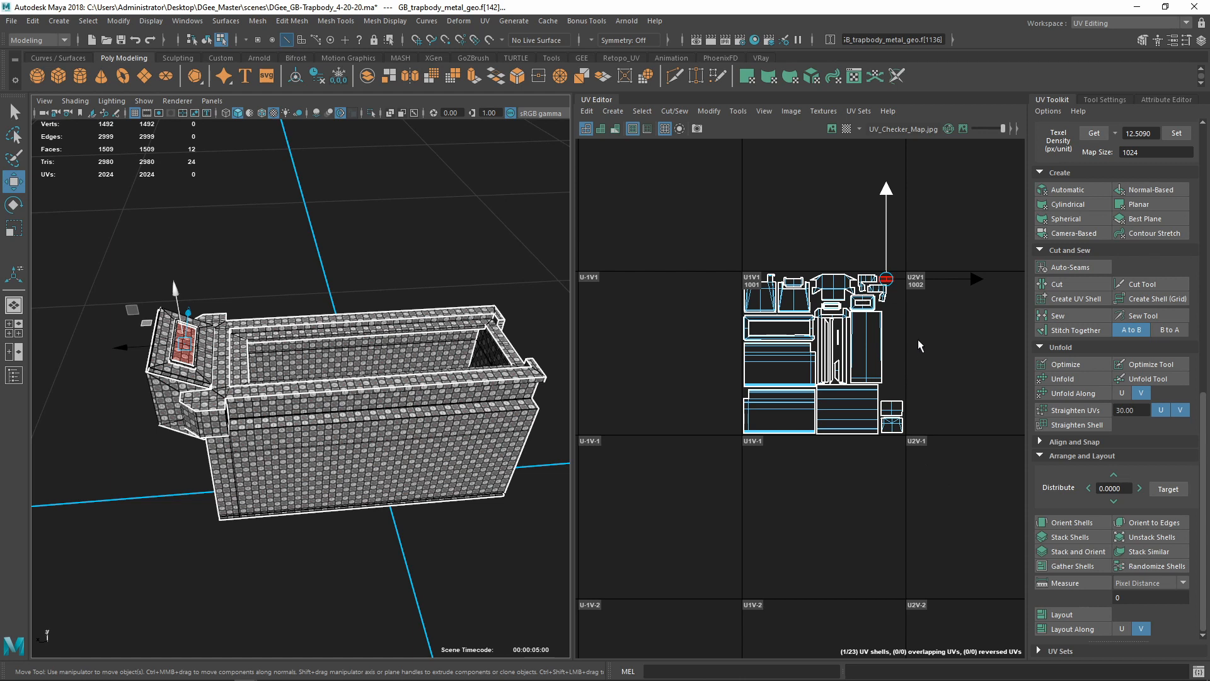
right_click_drag(909, 294, 931, 375, "alt")
middle_click_drag(932, 375, 1007, 342, "alt")
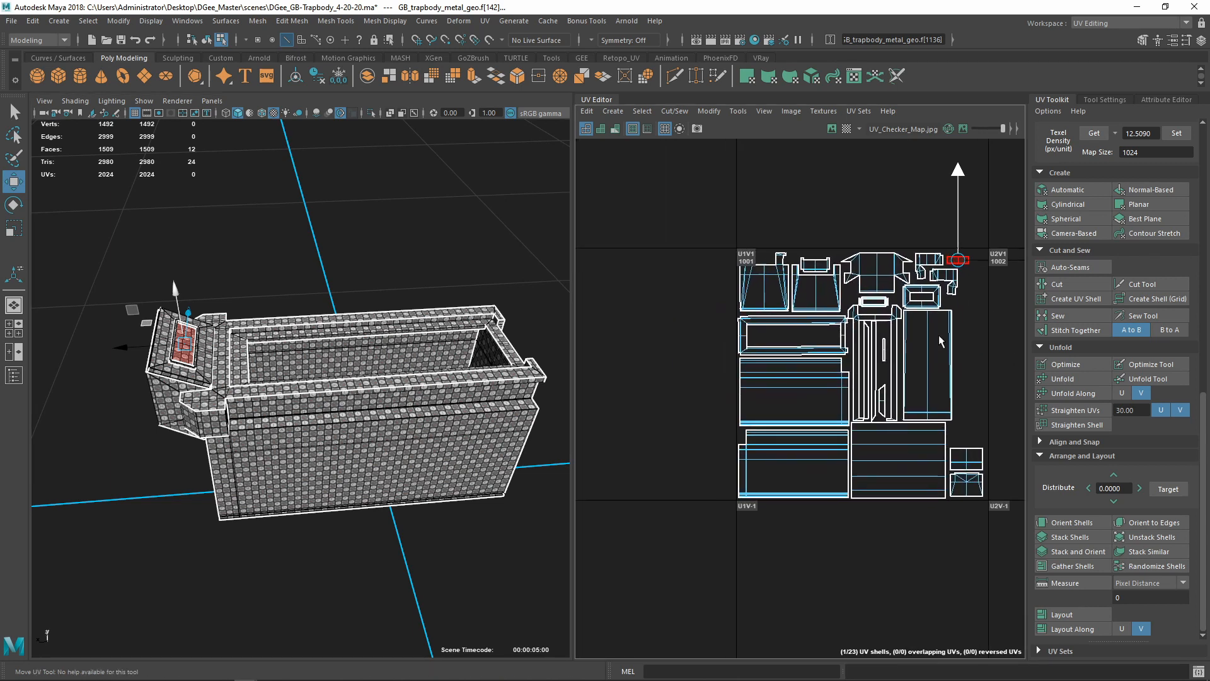
scroll(855, 403, "up", 3)
middle_click_drag(780, 401, 853, 397, "alt")
scroll(828, 369, "up", 2)
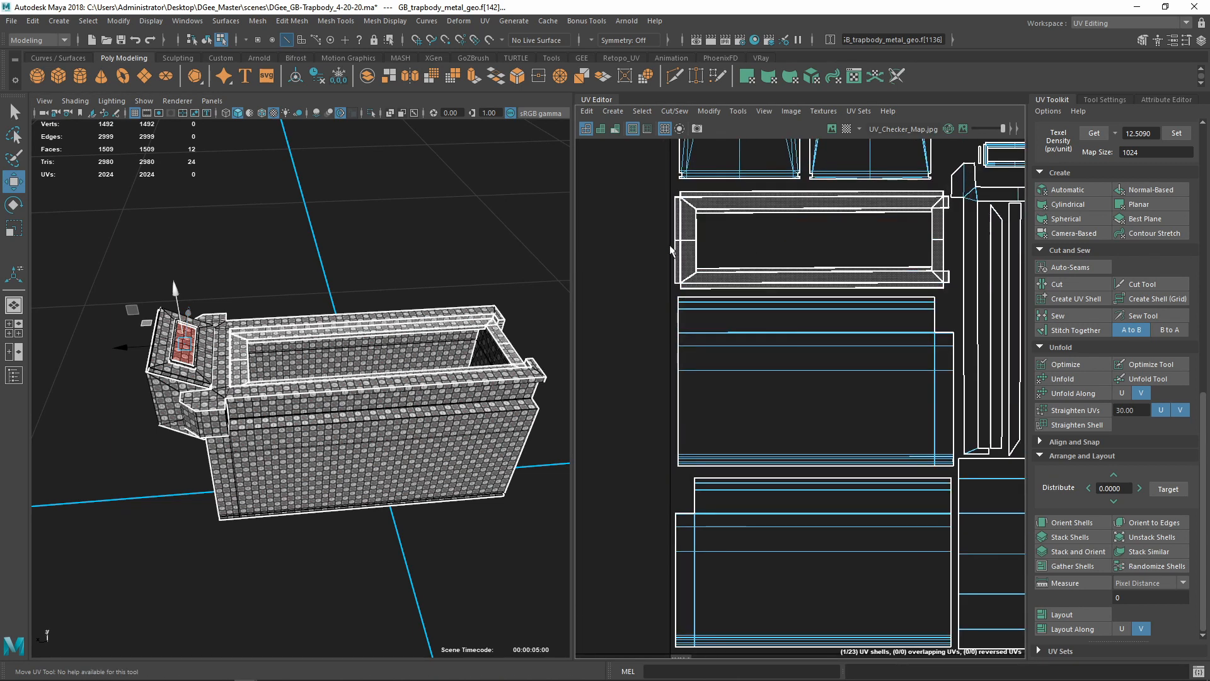
scroll(927, 369, "down", 3)
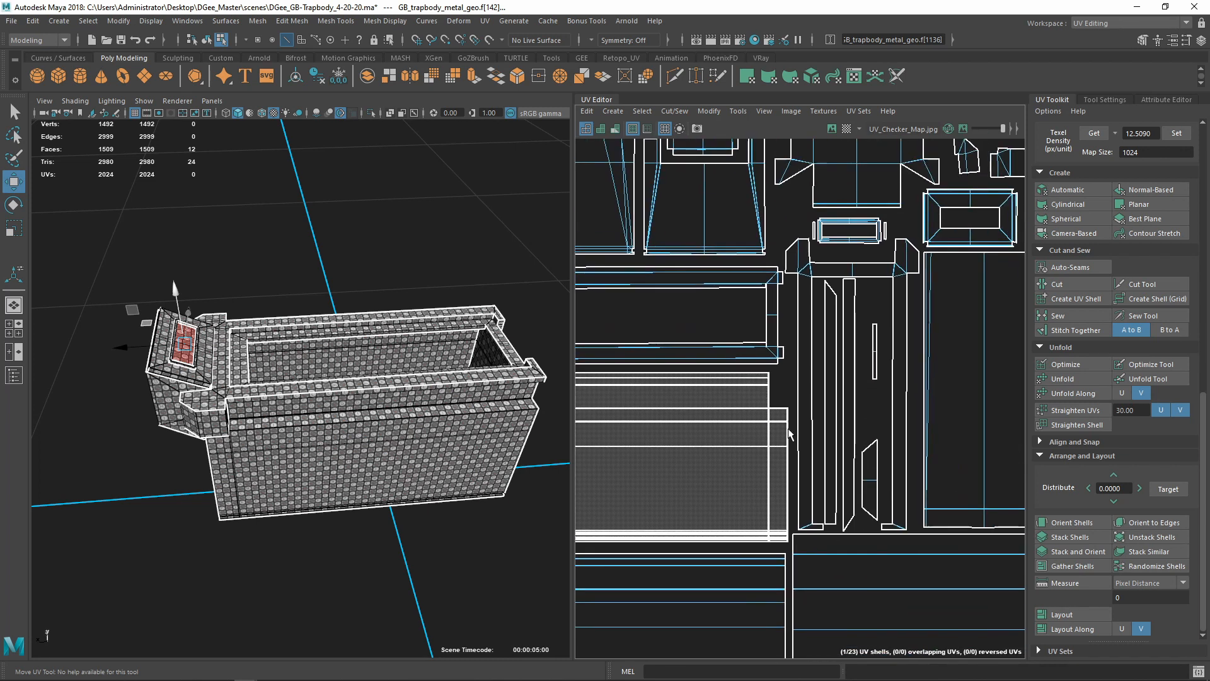
scroll(958, 410, "down", 3)
middle_click_drag(996, 474, 869, 402, "alt")
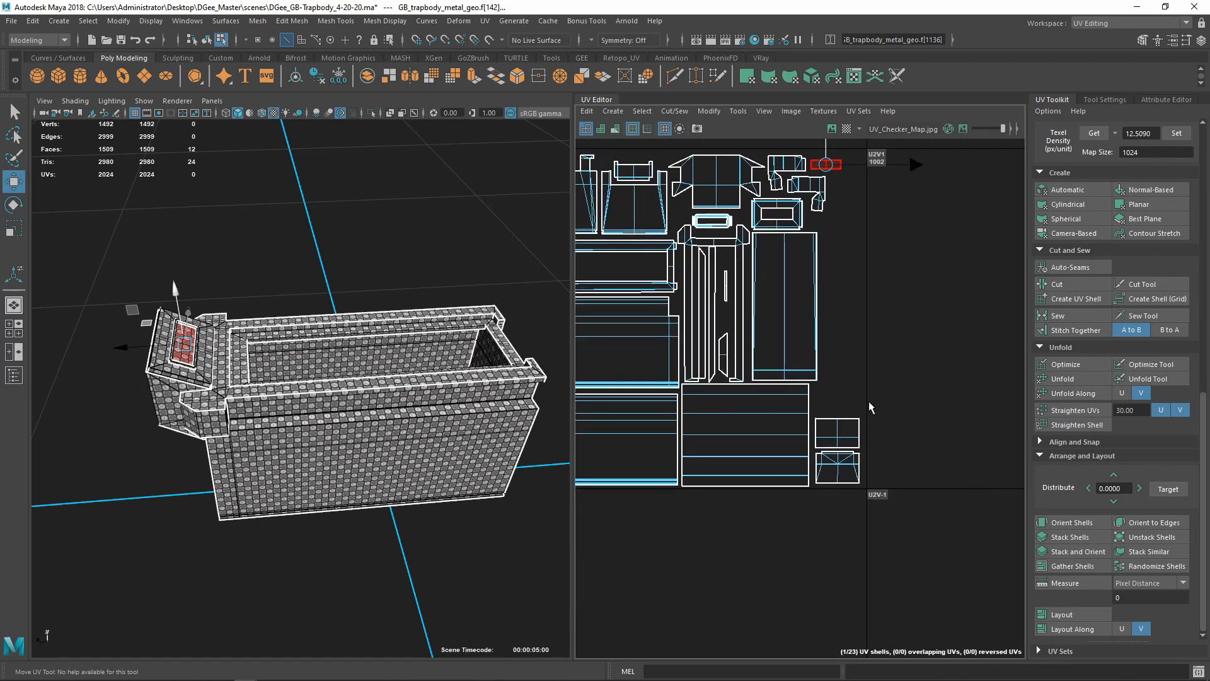
scroll(871, 398, "up", 5)
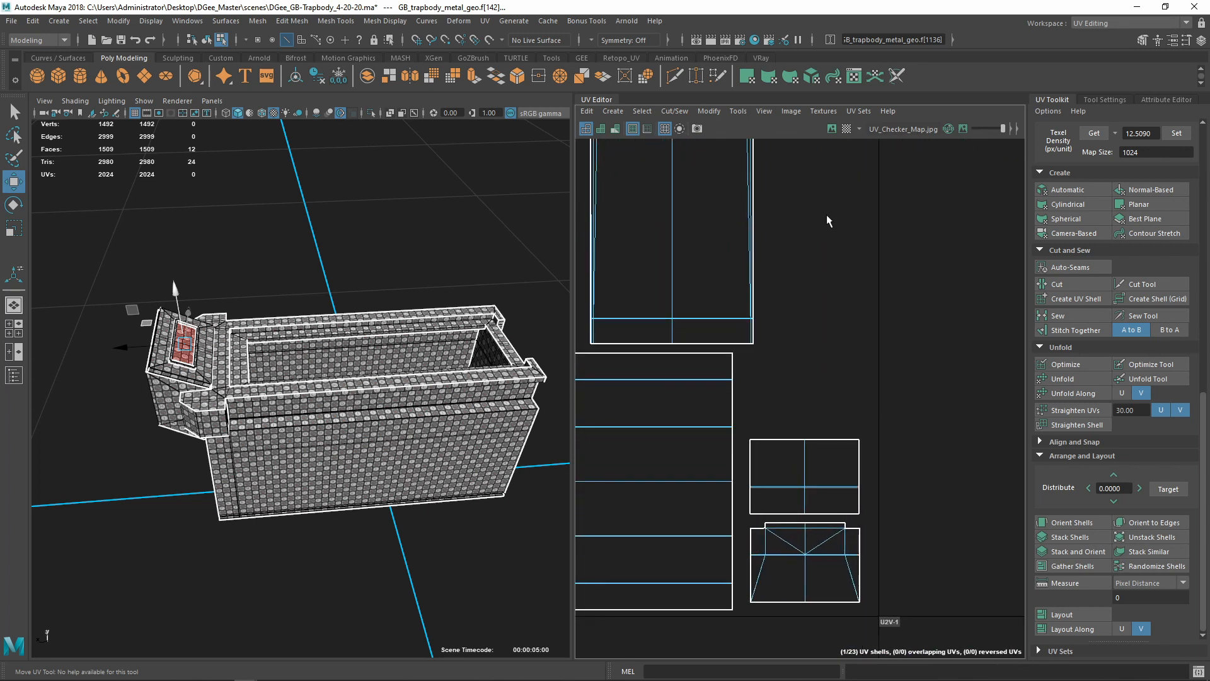
middle_click_drag(827, 217, 880, 504, "alt")
middle_click_drag(823, 285, 785, 376, "alt")
scroll(848, 189, "down", 5)
scroll(785, 376, "up", 2)
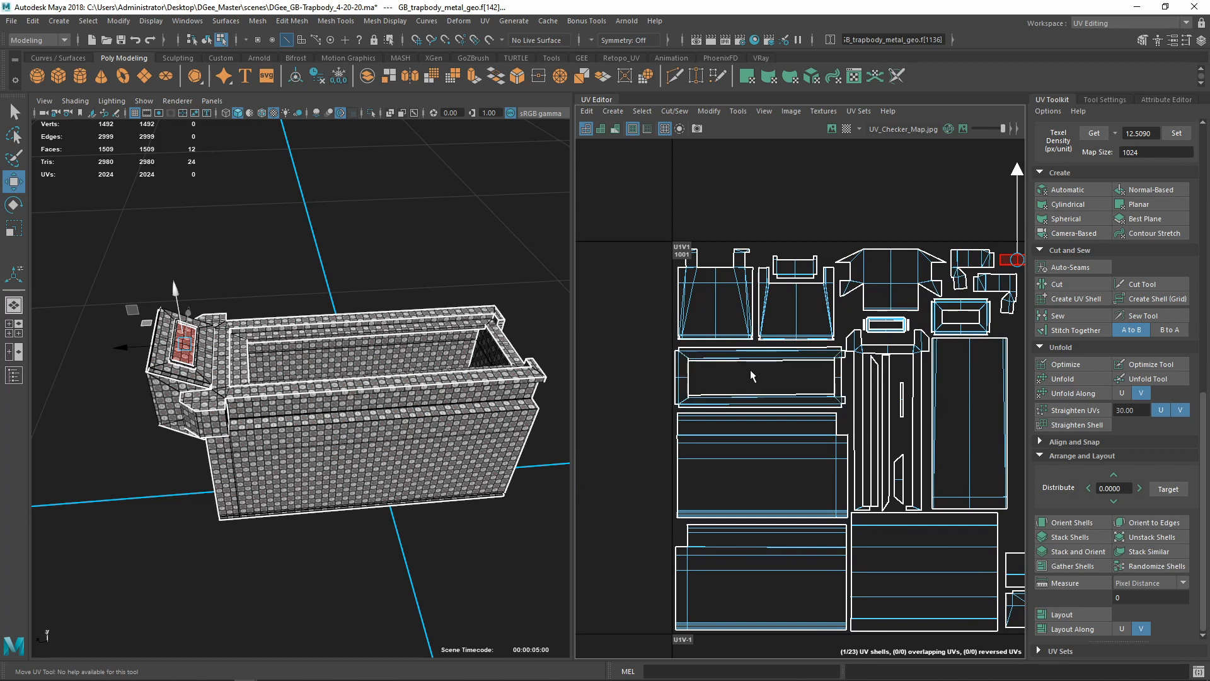
Move the short thin strip shell down beside the small trapezoid shell, inside the second end-panel shell's arms
scroll(780, 379, "down", 2)
scroll(823, 343, "up", 5)
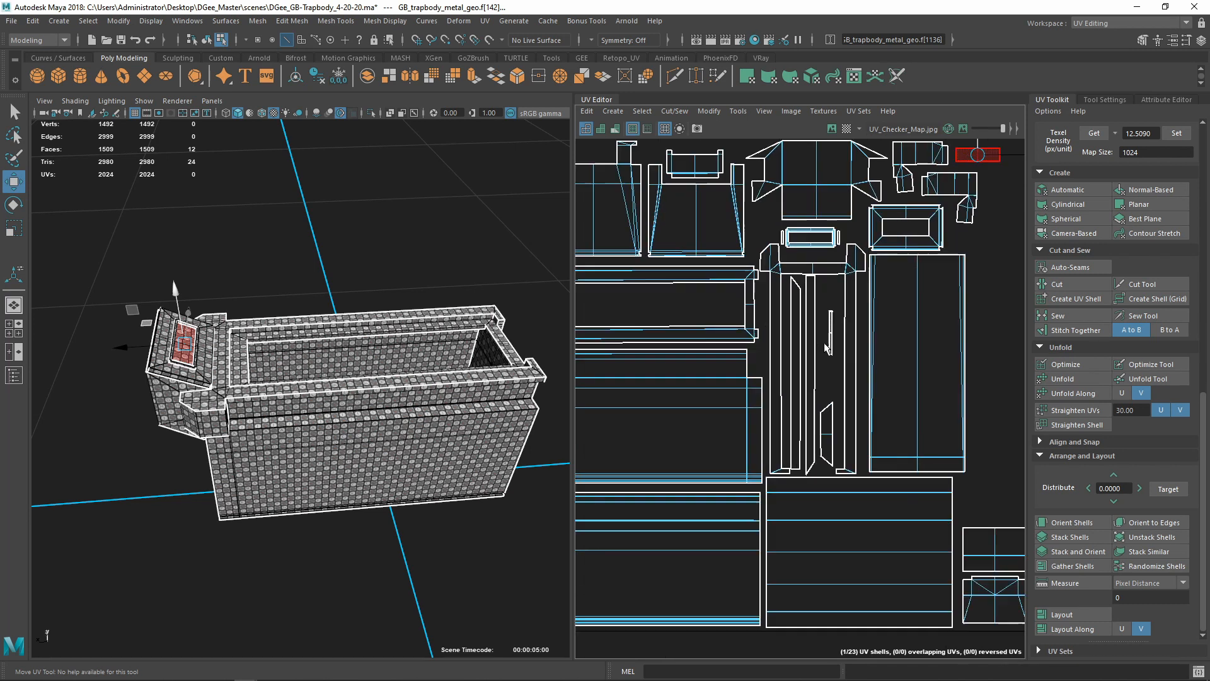
left_click(829, 332)
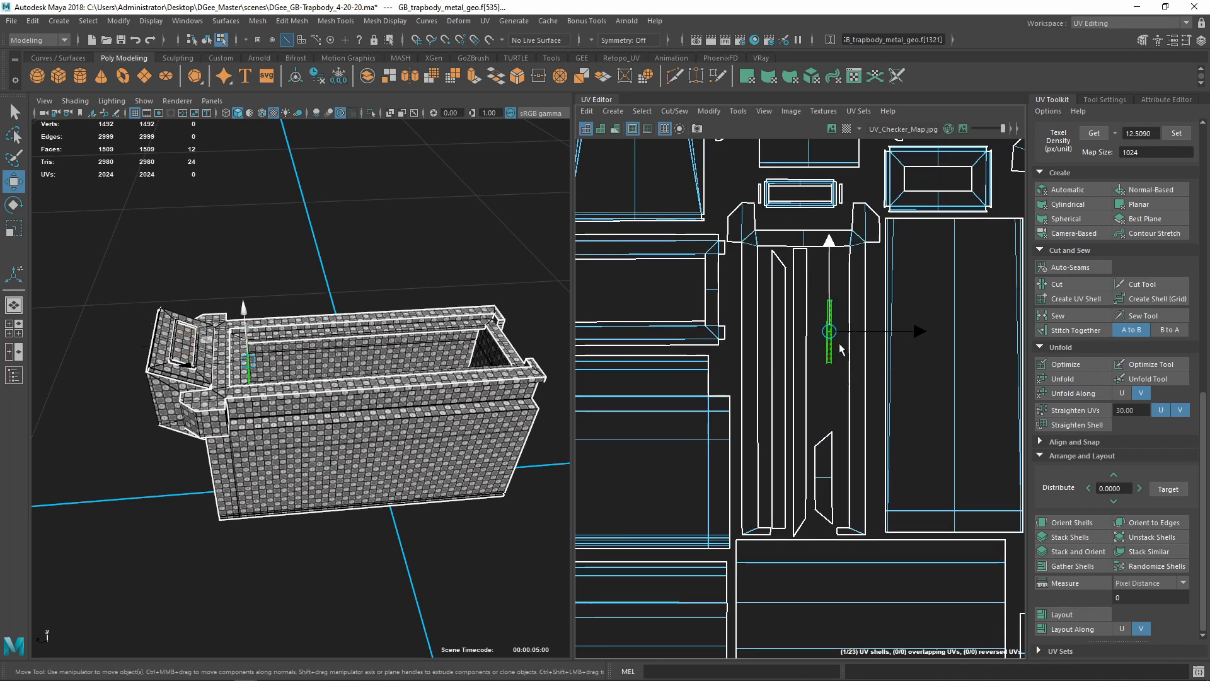
left_click_drag(833, 333, 850, 467)
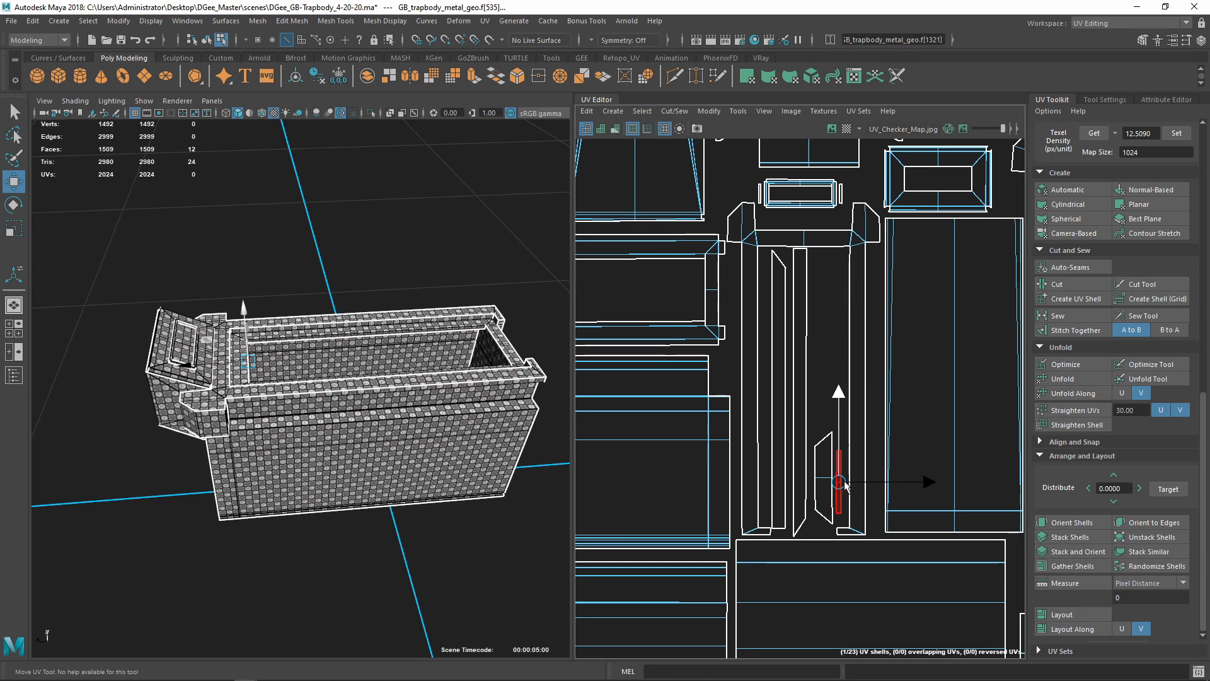
Identify the faces that the large flapped shell and the small plain rectangular shell cover on the model's raised end
left_click_drag(353, 441, 441, 410, "alt")
right_click_drag(391, 410, 454, 414, "alt")
left_click_drag(453, 415, 382, 404, "alt")
scroll(378, 403, "up", 4)
left_click_drag(284, 403, 356, 392, "alt")
double_click(348, 387)
scroll(882, 258, "down", 3)
middle_click_drag(882, 252, 848, 385, "alt")
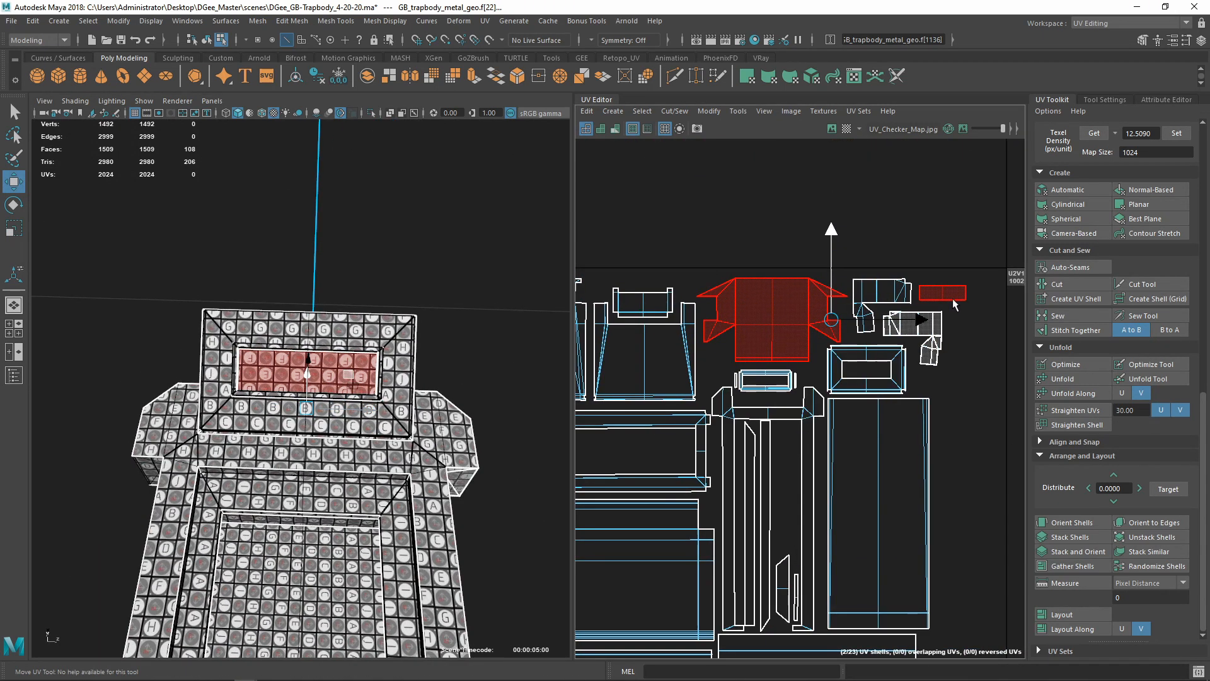
left_click(953, 294)
Compare the checker lettering direction on the inset panel of the raised end with the faces surrounding it
scroll(334, 387, "up", 5)
left_click_drag(331, 385, 365, 377, "alt")
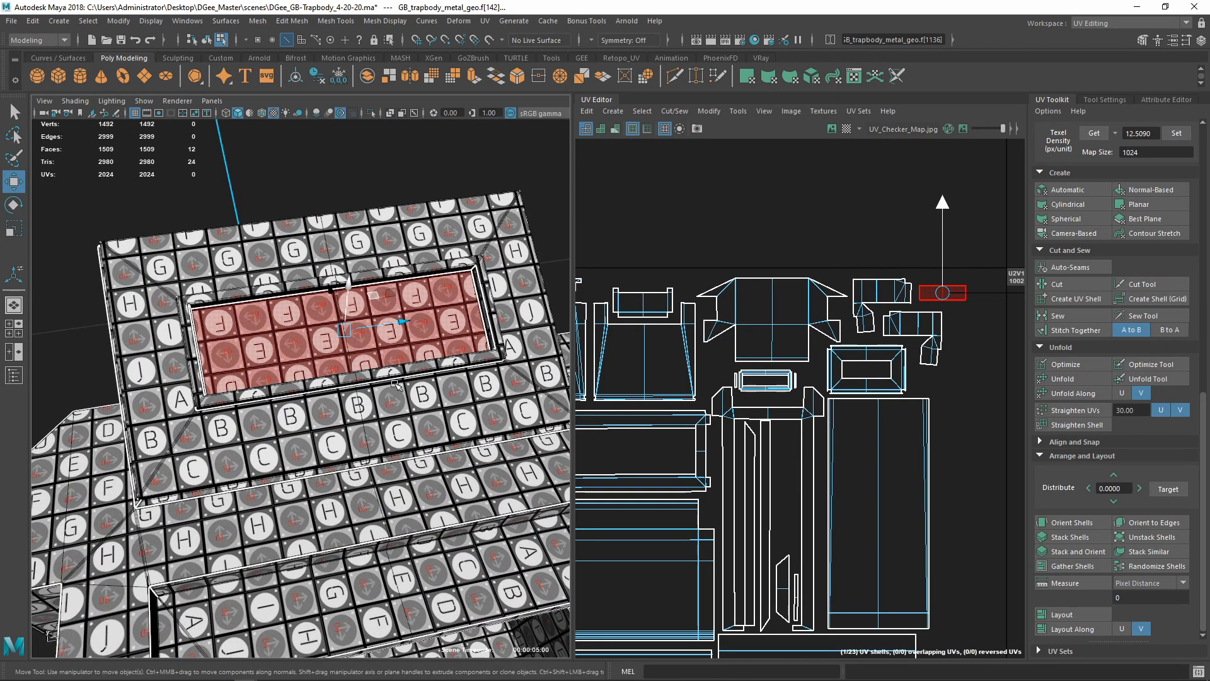
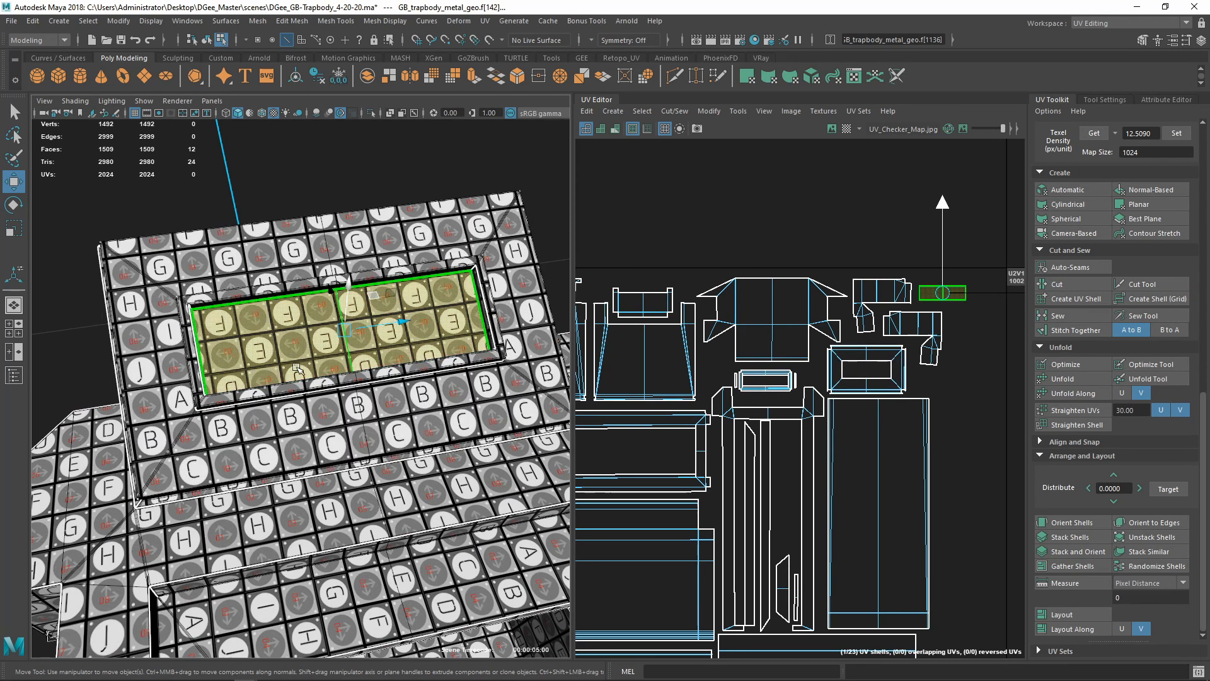
right_click_drag(413, 372, 359, 373, "alt")
left_click_drag(360, 373, 382, 386, "alt")
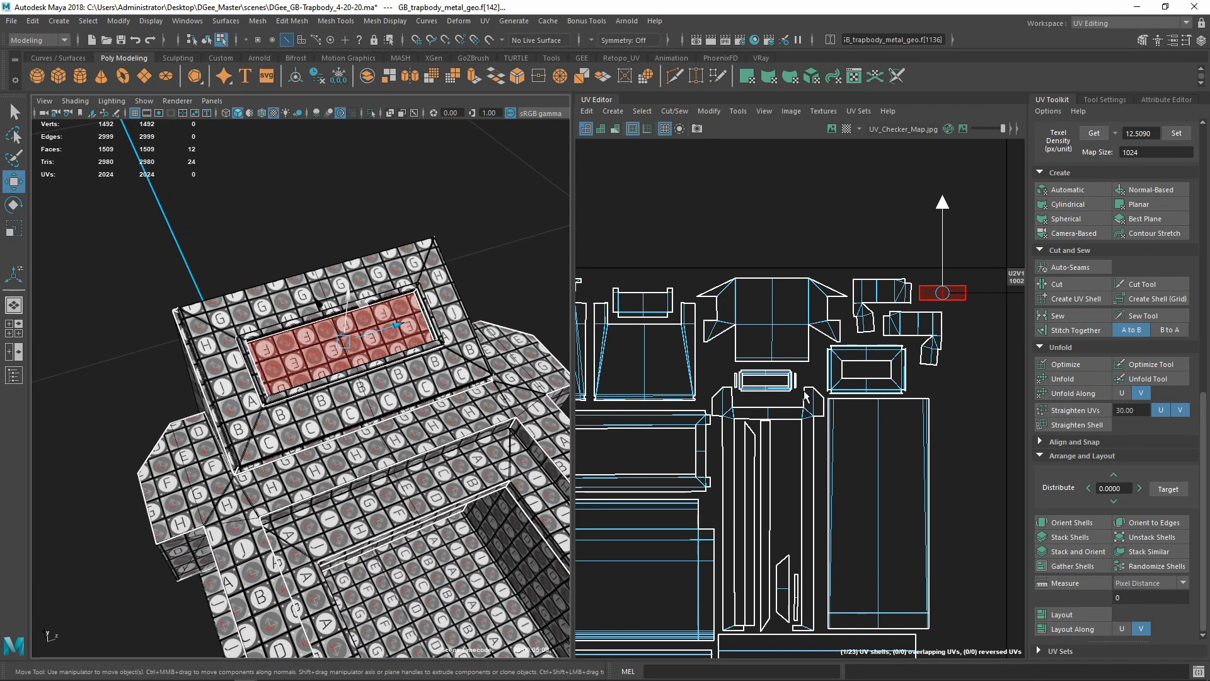
scroll(913, 380, "down", 1)
middle_click_drag(966, 369, 884, 399, "alt")
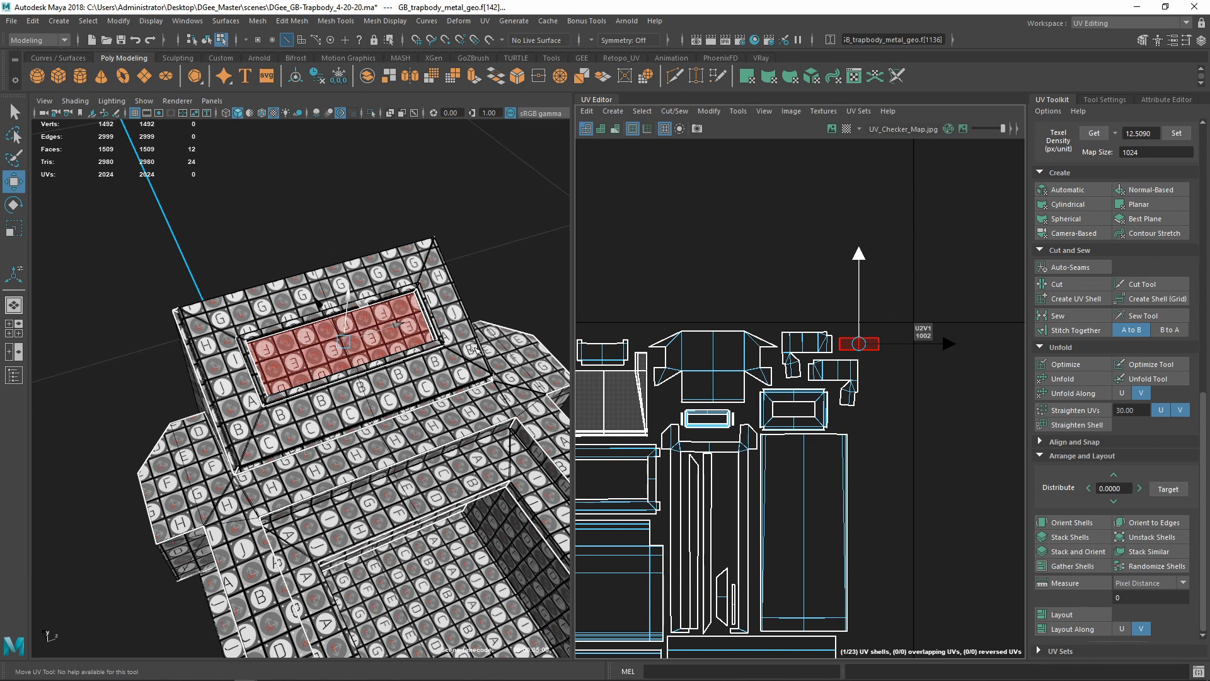
left_click_drag(356, 380, 364, 353, "alt")
key("w")
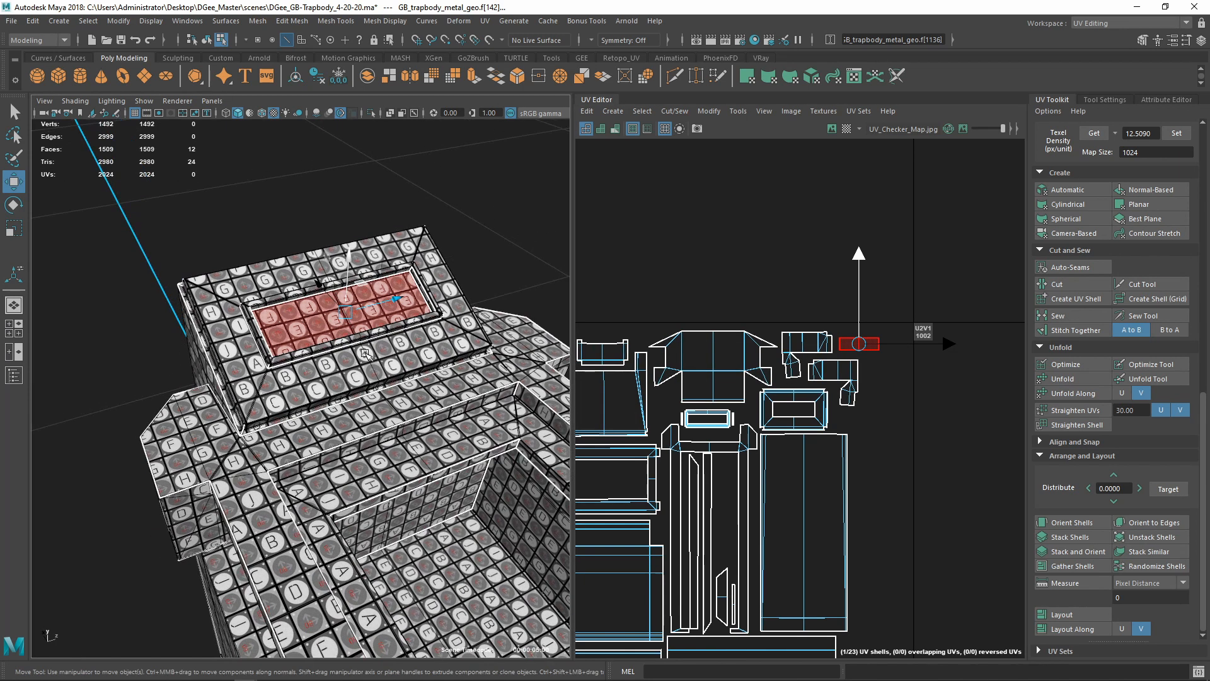
right_click_drag(364, 353, 398, 384, "alt")
left_click_drag(365, 317, 318, 351, "alt")
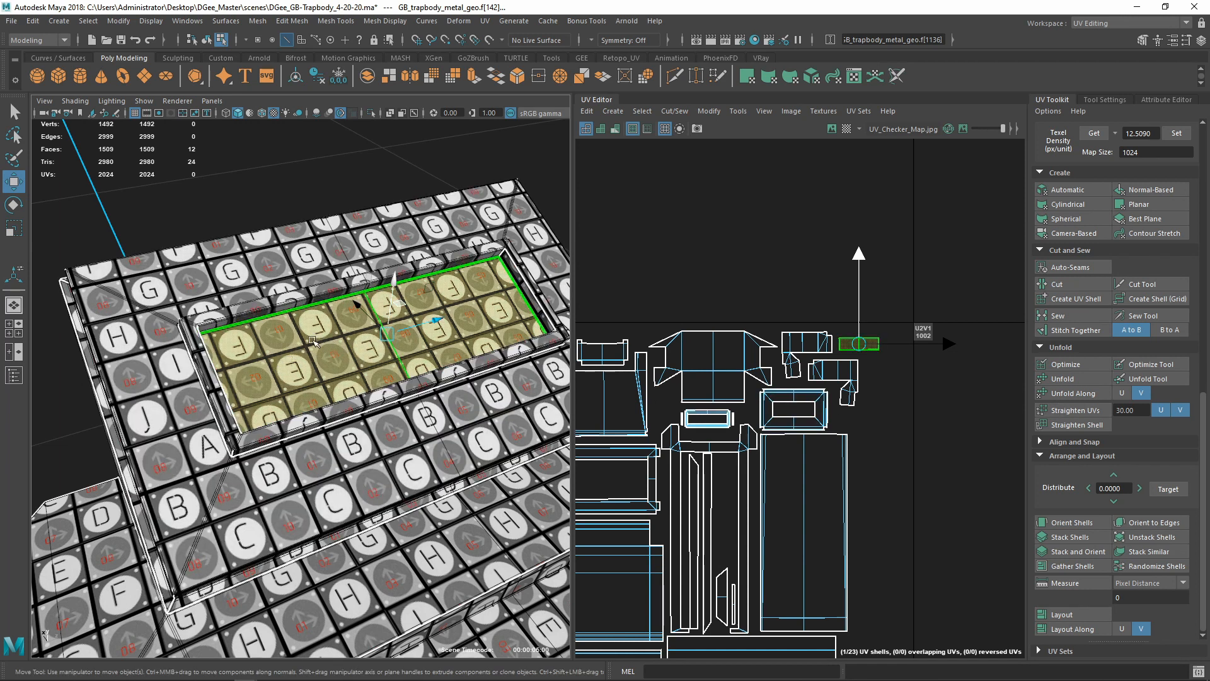
Rotate the small plain rectangular shell by 180° in two 90° turns to align its checker lettering with the surrounding faces
scroll(491, 378, "down", 5)
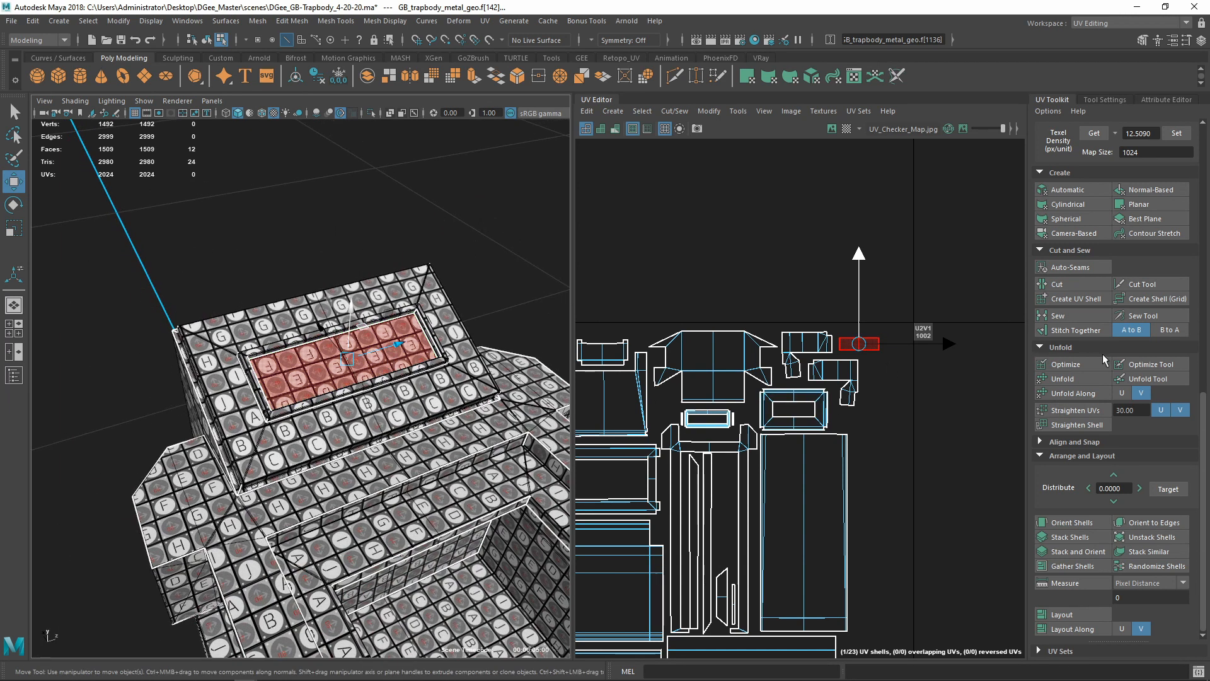
scroll(1128, 302, "up", 5)
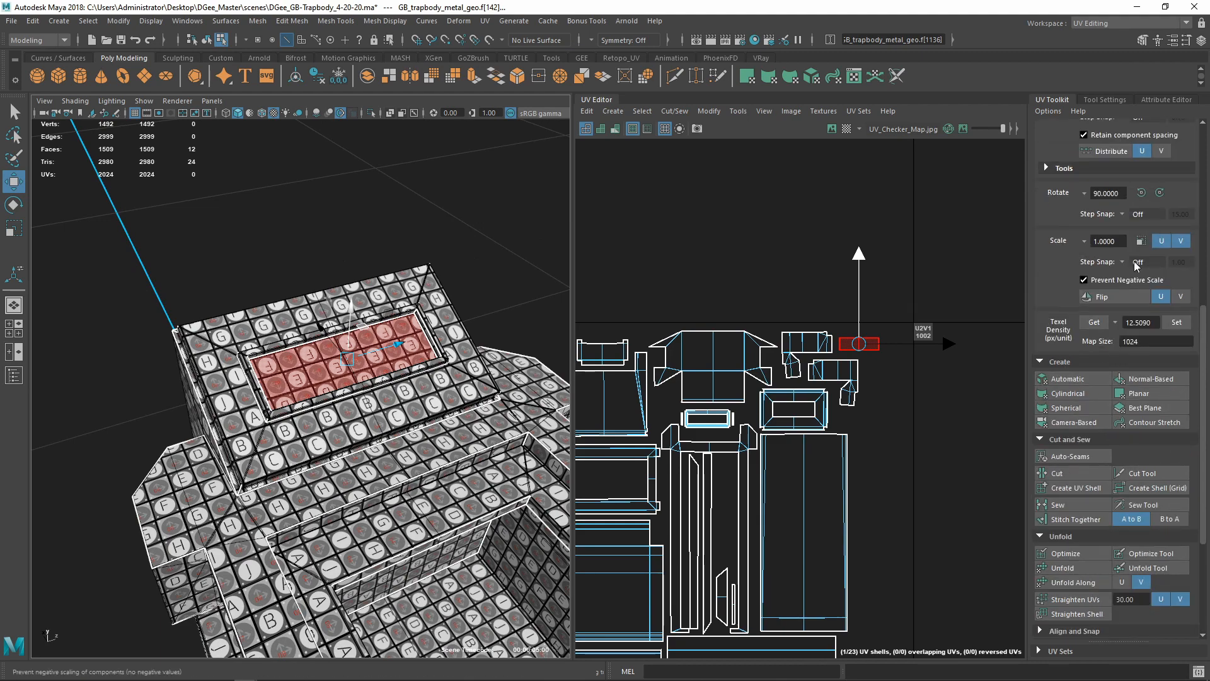
left_click(1142, 193)
left_click(1142, 192)
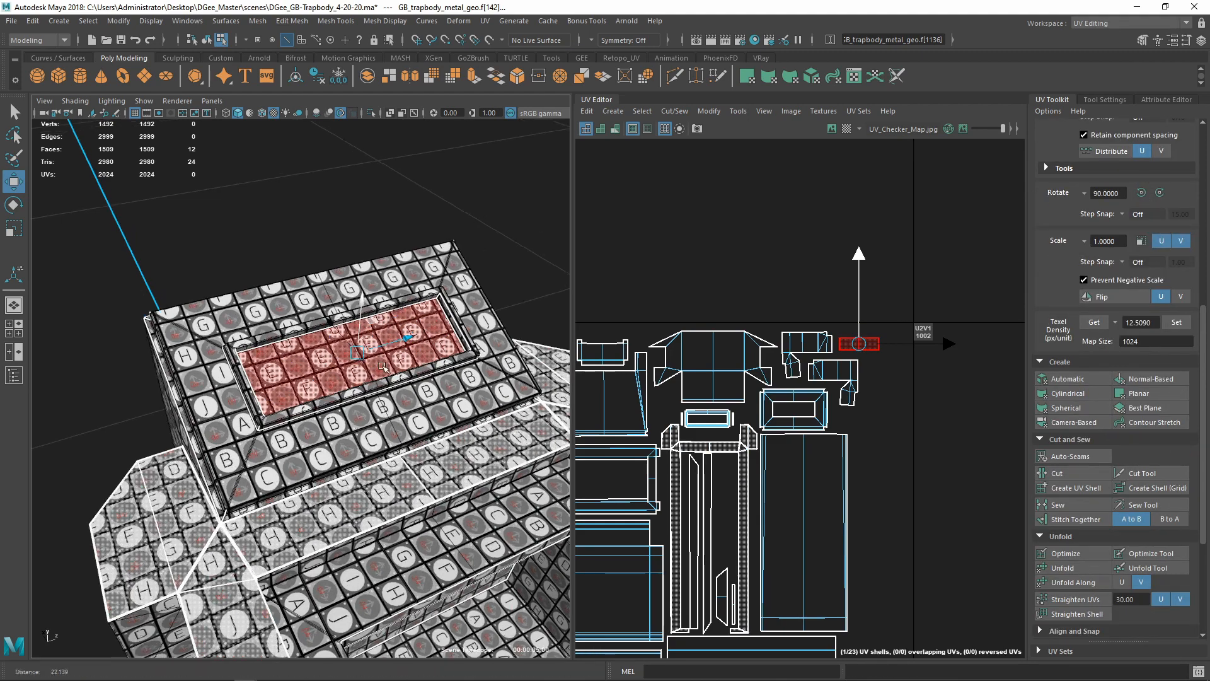
scroll(361, 405, "up", 3)
left_click_drag(361, 405, 460, 395, "alt")
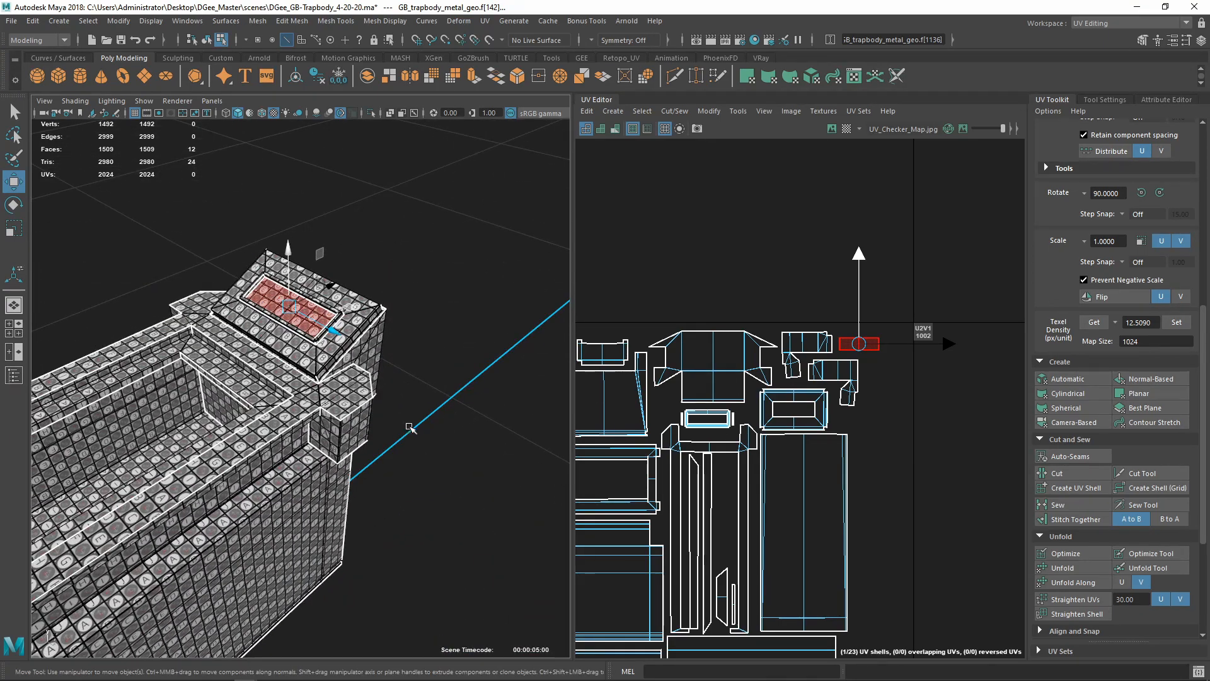
Review the tile 1001 layout and compare the rim shell, a long strip, the trapezoid and the short strip with their faces on the model
right_click_drag(410, 428, 353, 381, "alt")
left_click_drag(353, 381, 489, 337, "alt")
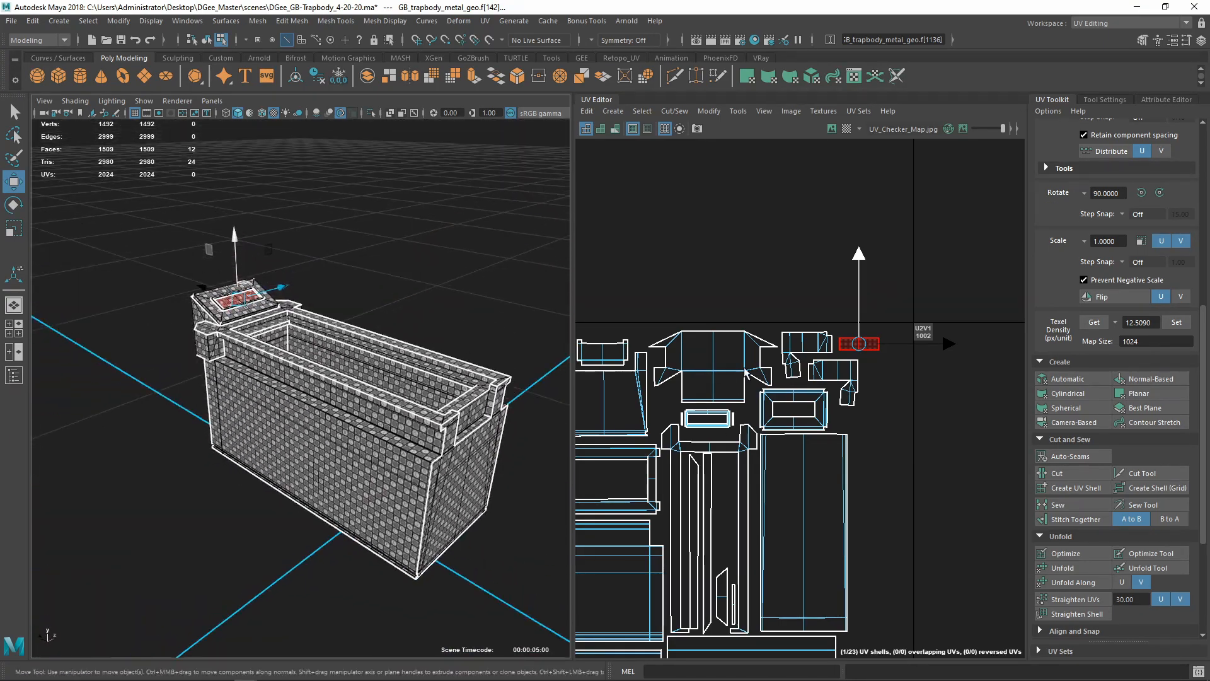
scroll(745, 372, "down", 4)
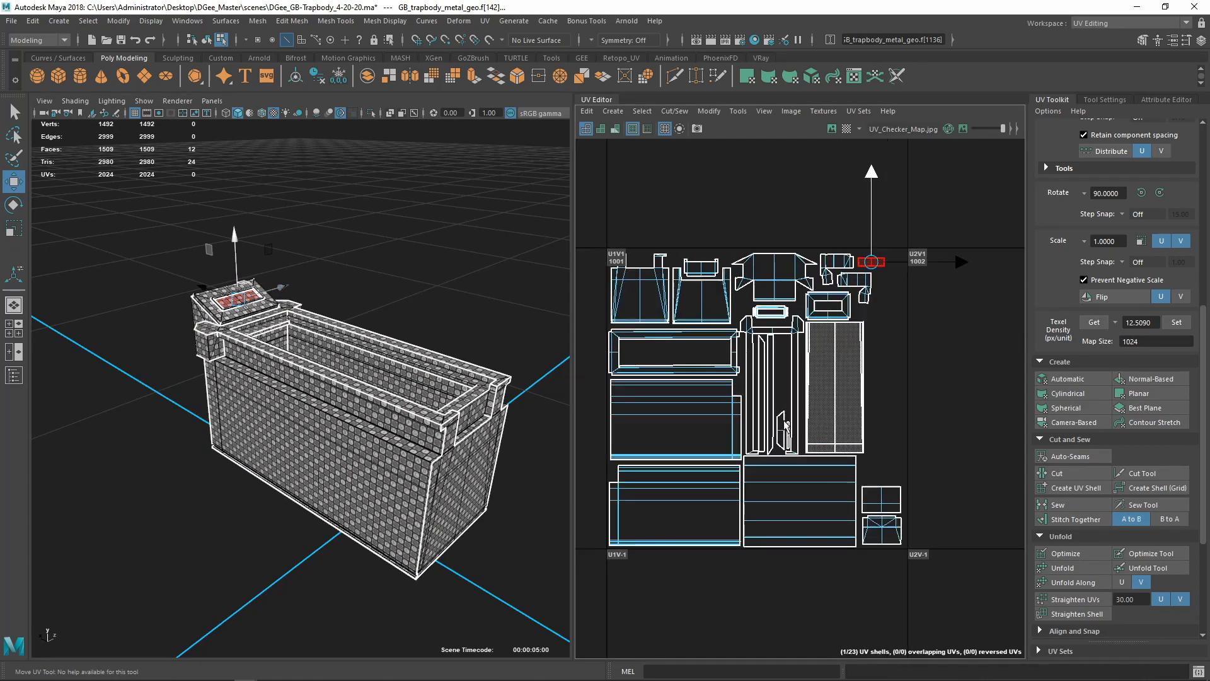
middle_click_drag(785, 424, 831, 429, "alt")
scroll(805, 448, "up", 3)
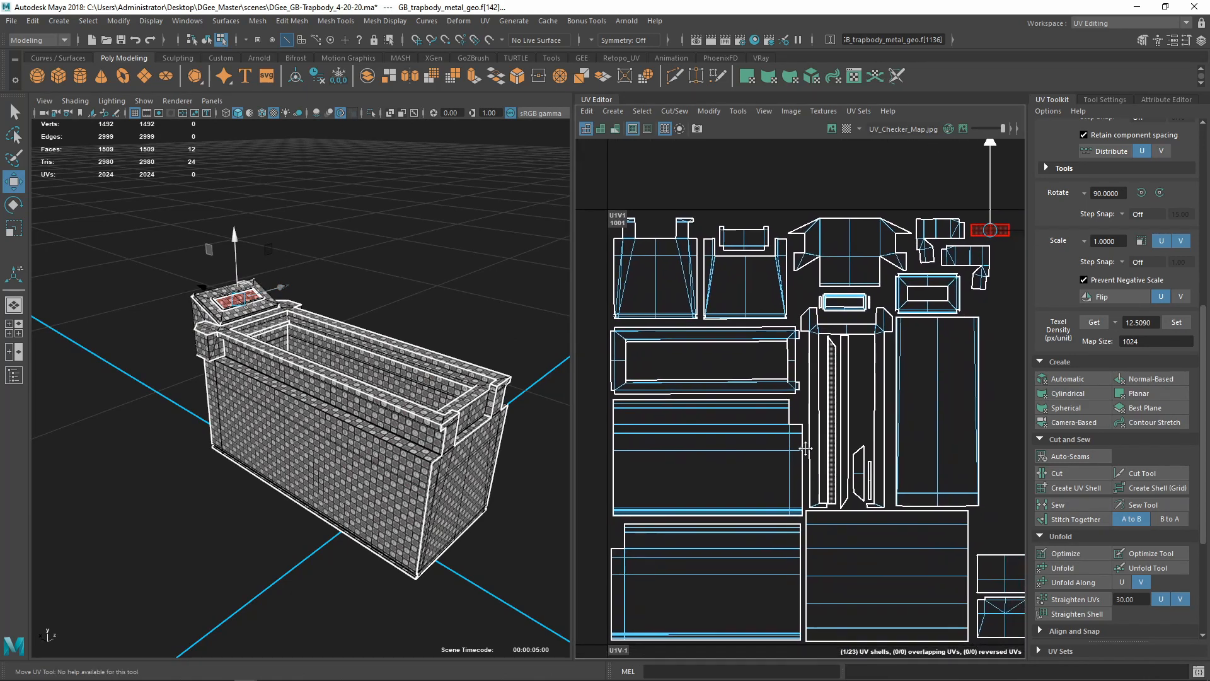
scroll(806, 448, "down", 2)
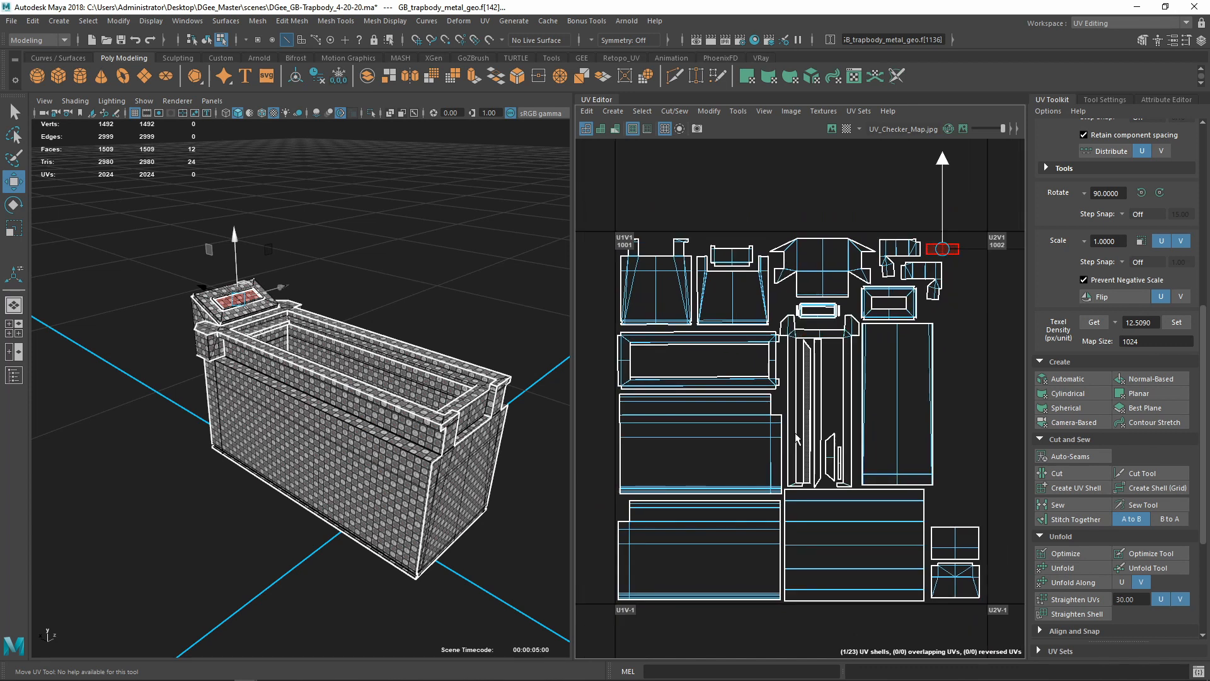
middle_click_drag(849, 437, 851, 446, "alt")
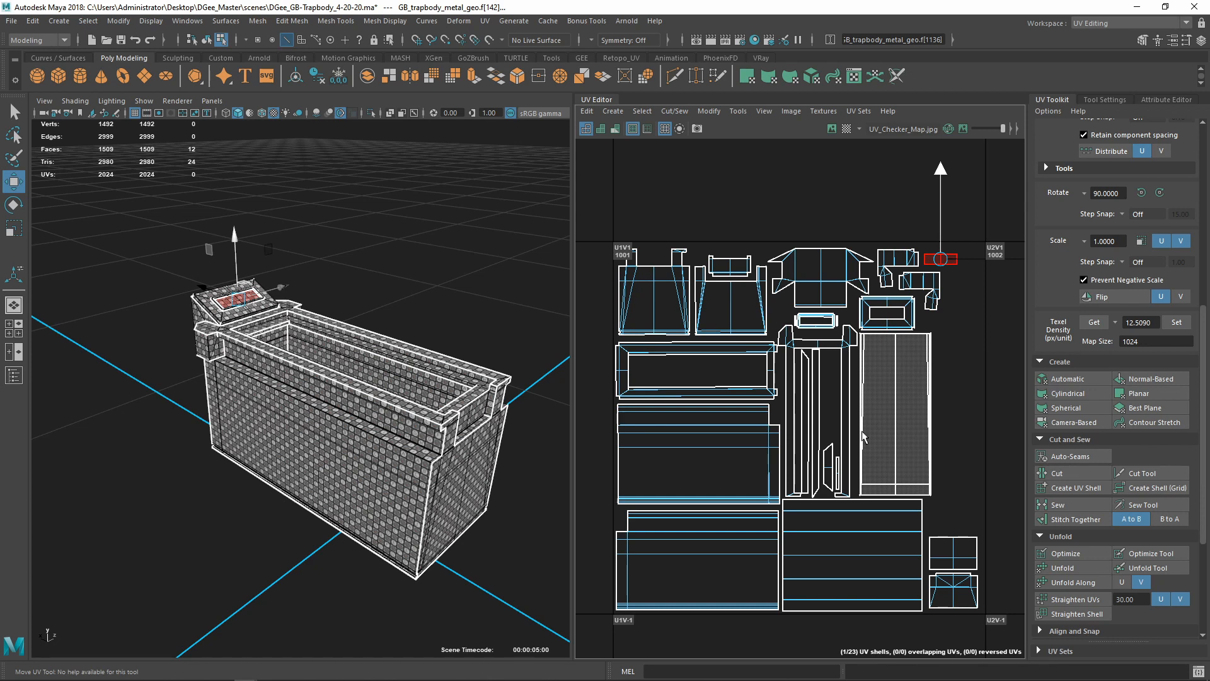
left_click(715, 362)
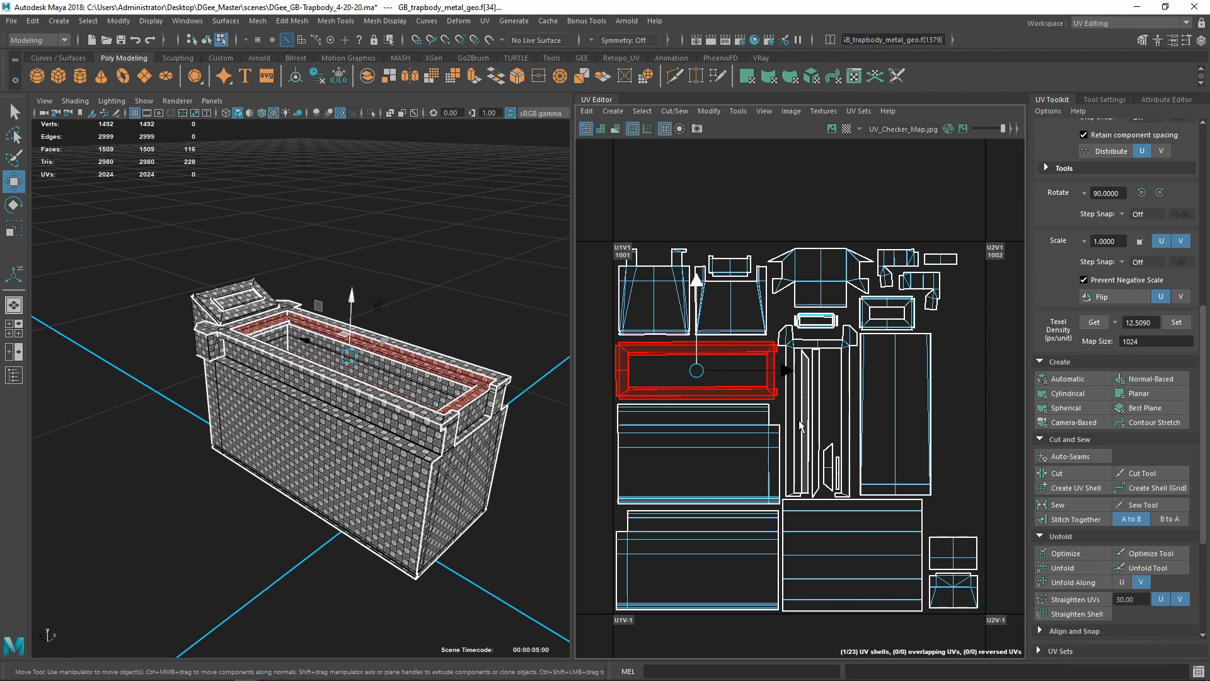
left_click(799, 419)
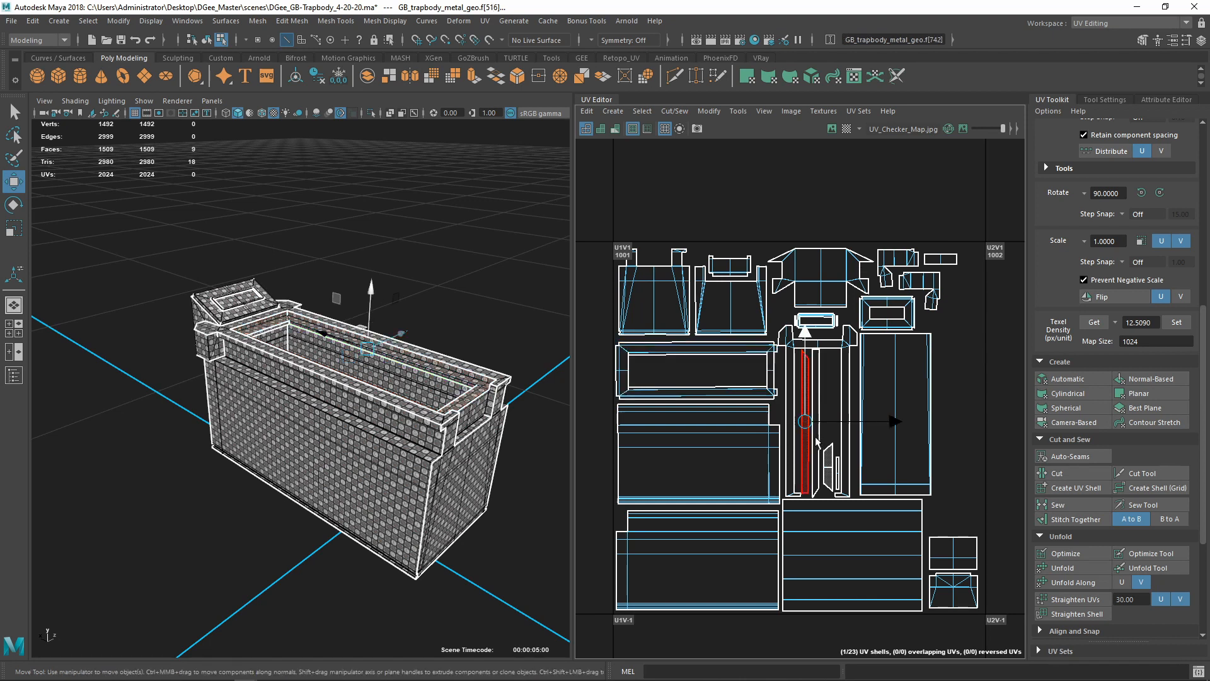
left_click(824, 455)
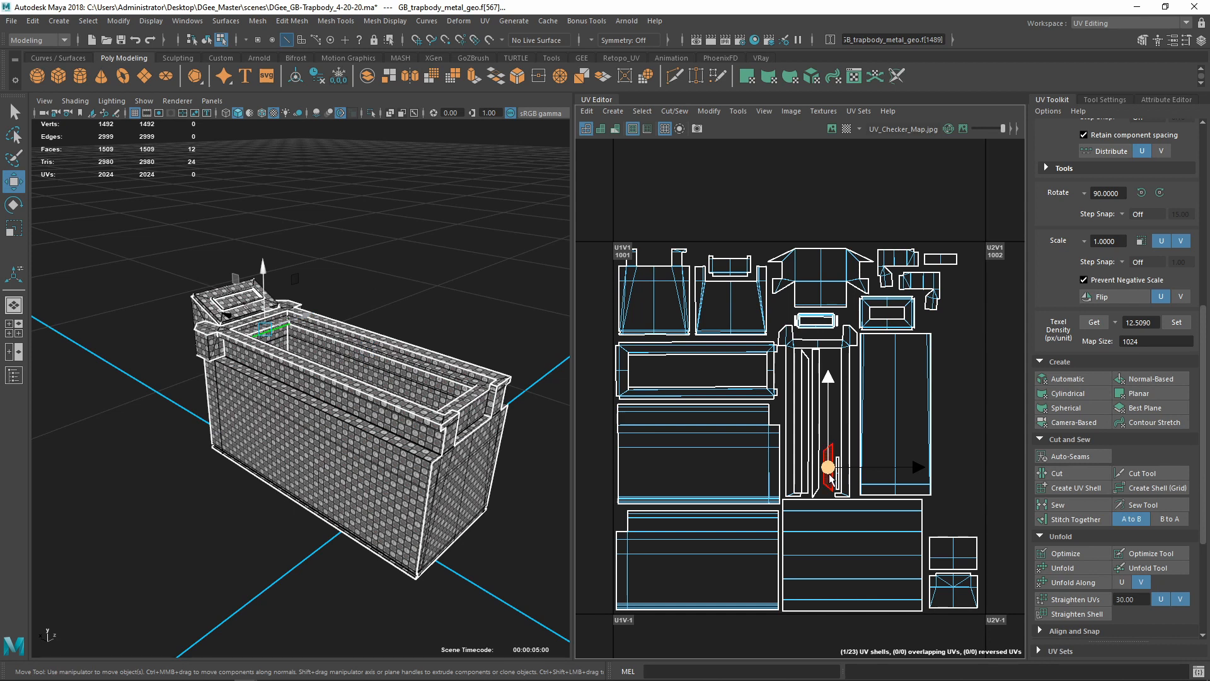
left_click(838, 471)
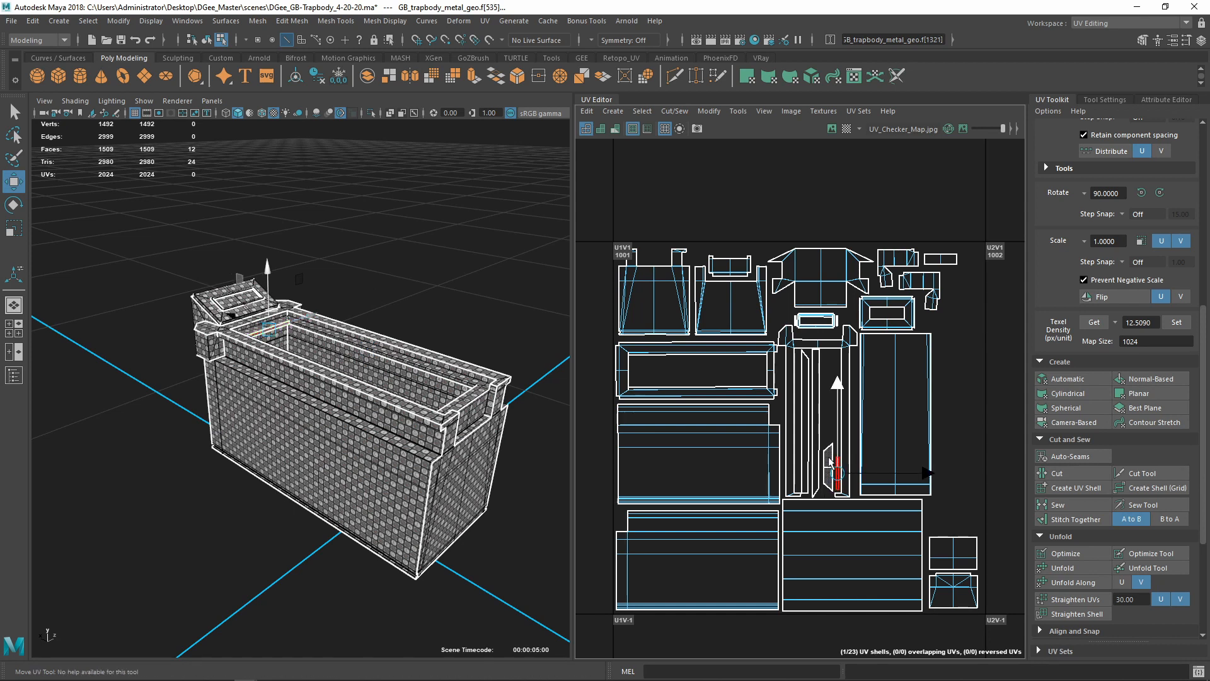
Move the trapezoid shell into the opening of the rim shell and rotate it 90° clockwise
left_click(827, 486)
left_click_drag(828, 467, 690, 375)
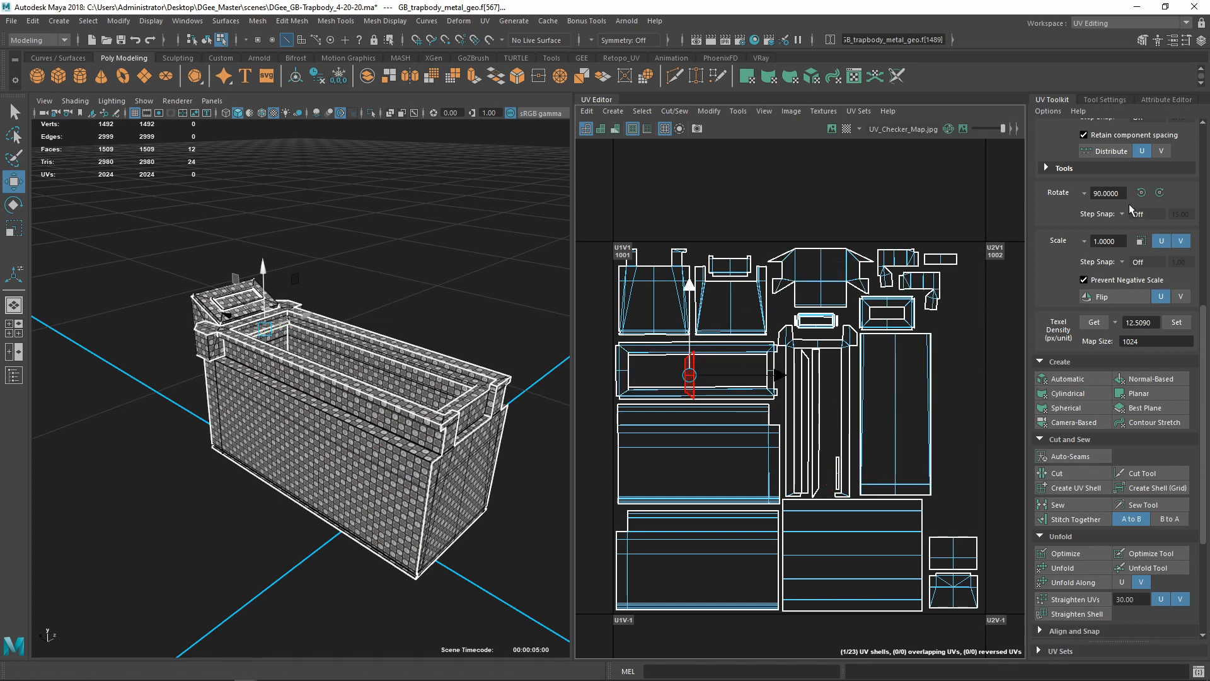
left_click(1159, 192)
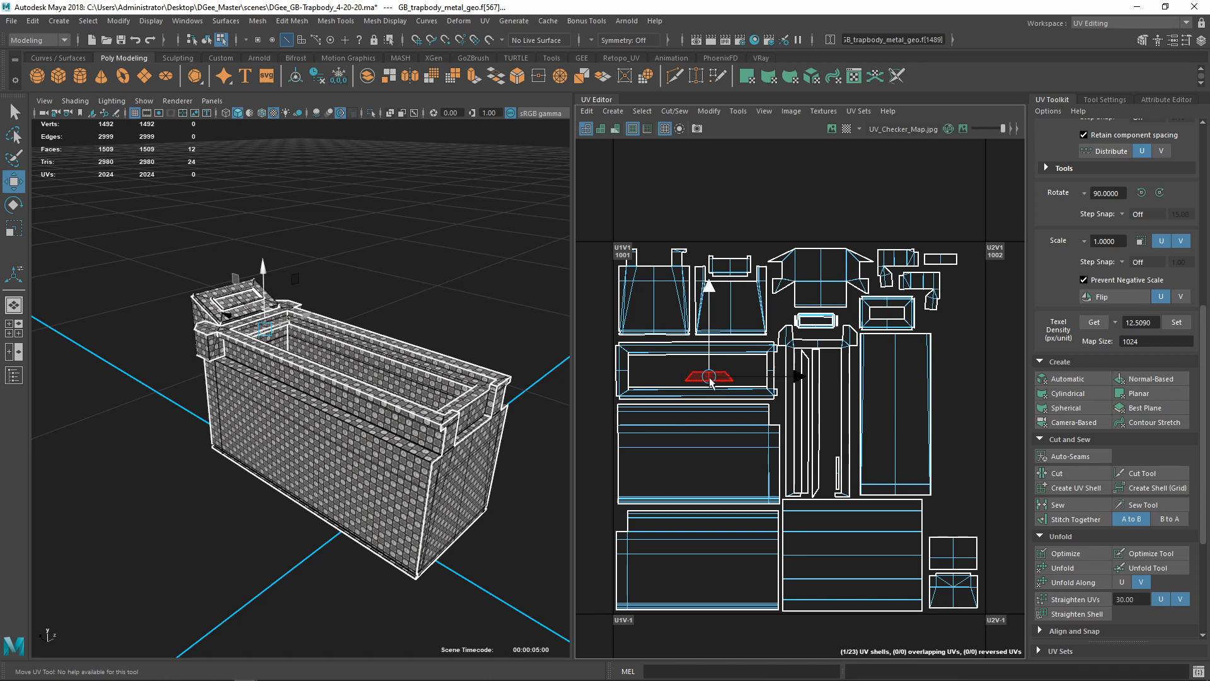
middle_click_drag(736, 384, 770, 388, "alt")
scroll(747, 412, "up", 2)
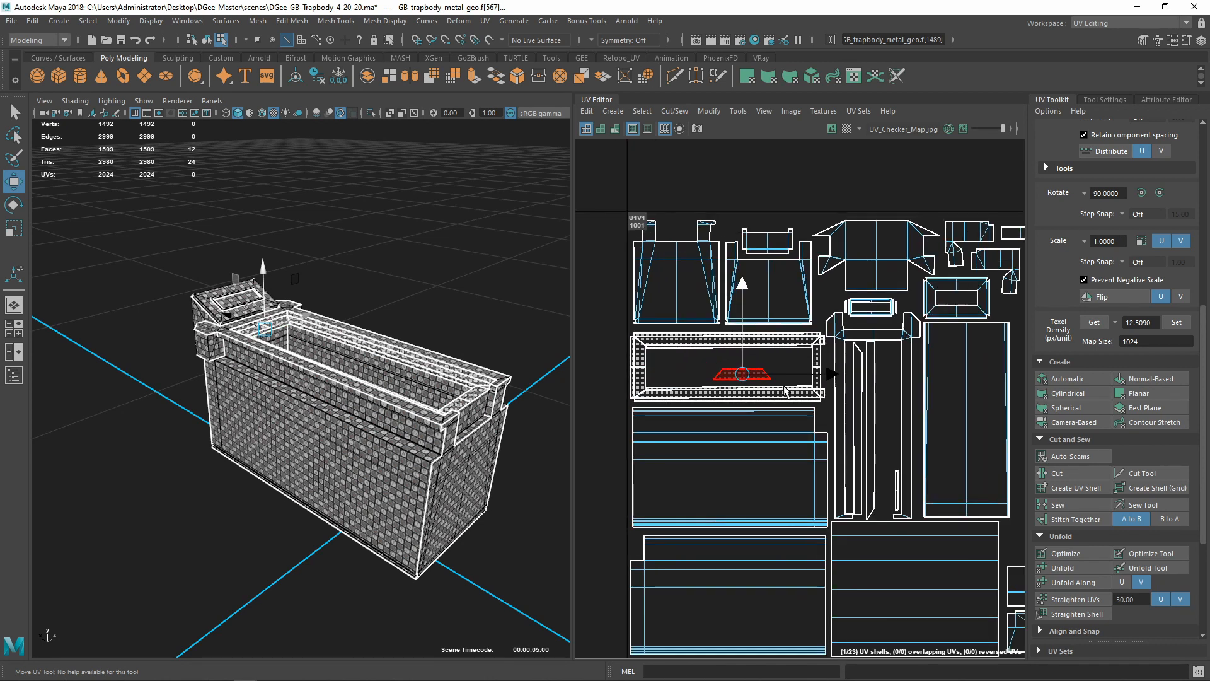
Compare the faces covered by the short strip and the rim shell on the model
left_click(896, 504)
left_click_drag(296, 352, 328, 350, "alt")
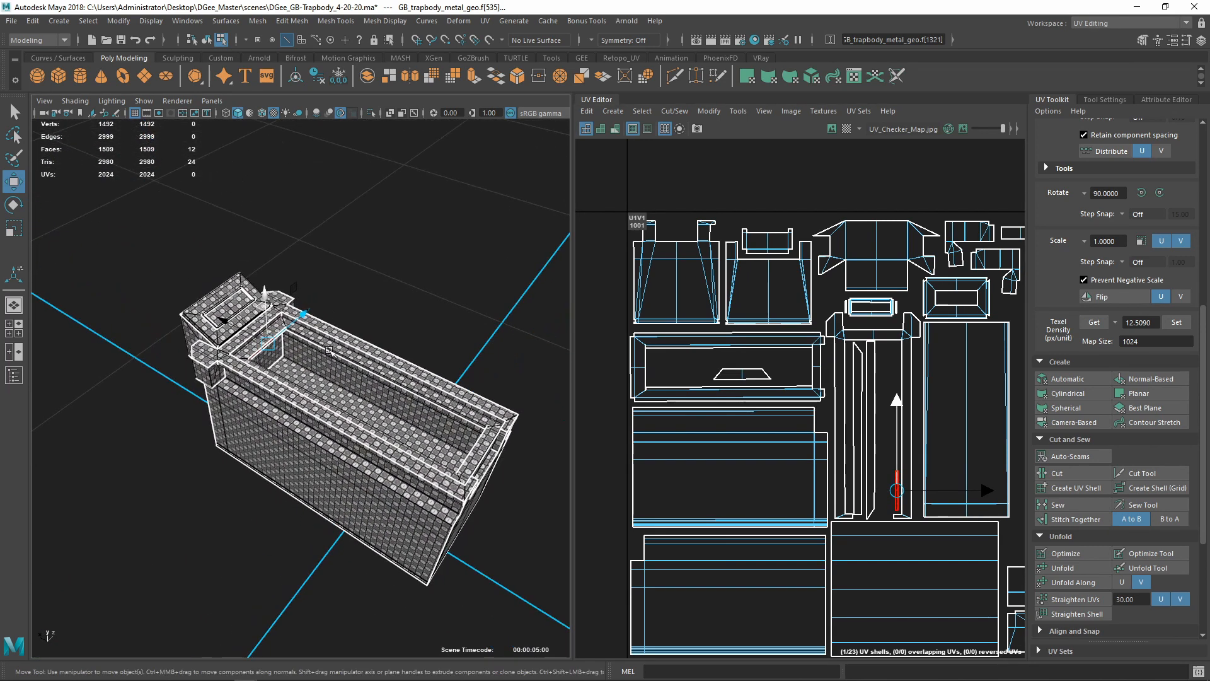
scroll(329, 350, "up", 3)
double_click(413, 362)
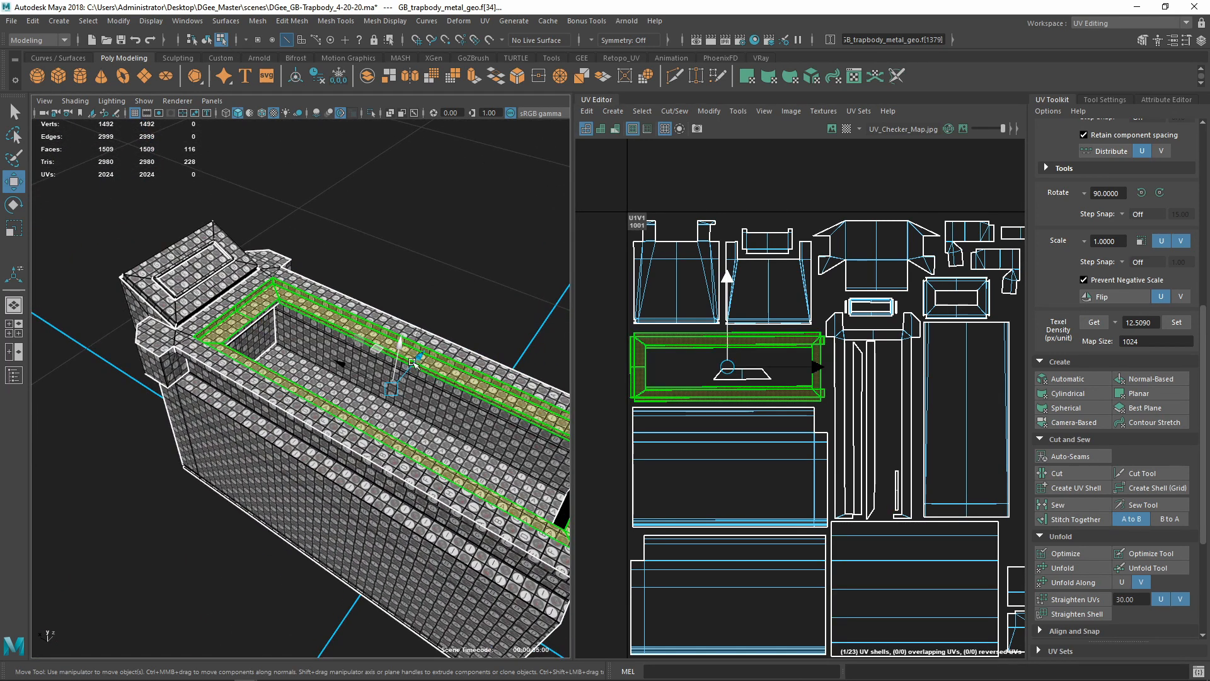
left_click(897, 494)
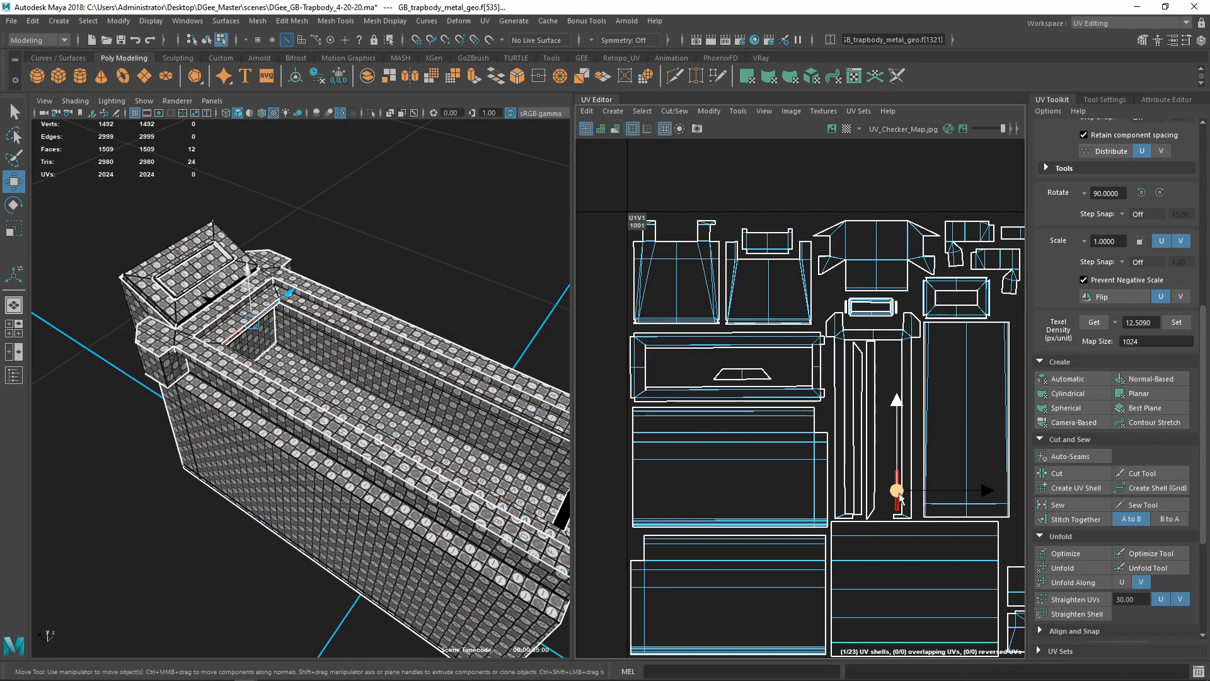
Move the short strip shell into the narrow gap between the rim shell and the shell enclosing the long strips
left_click_drag(900, 498, 656, 372)
scroll(660, 376, "up", 5)
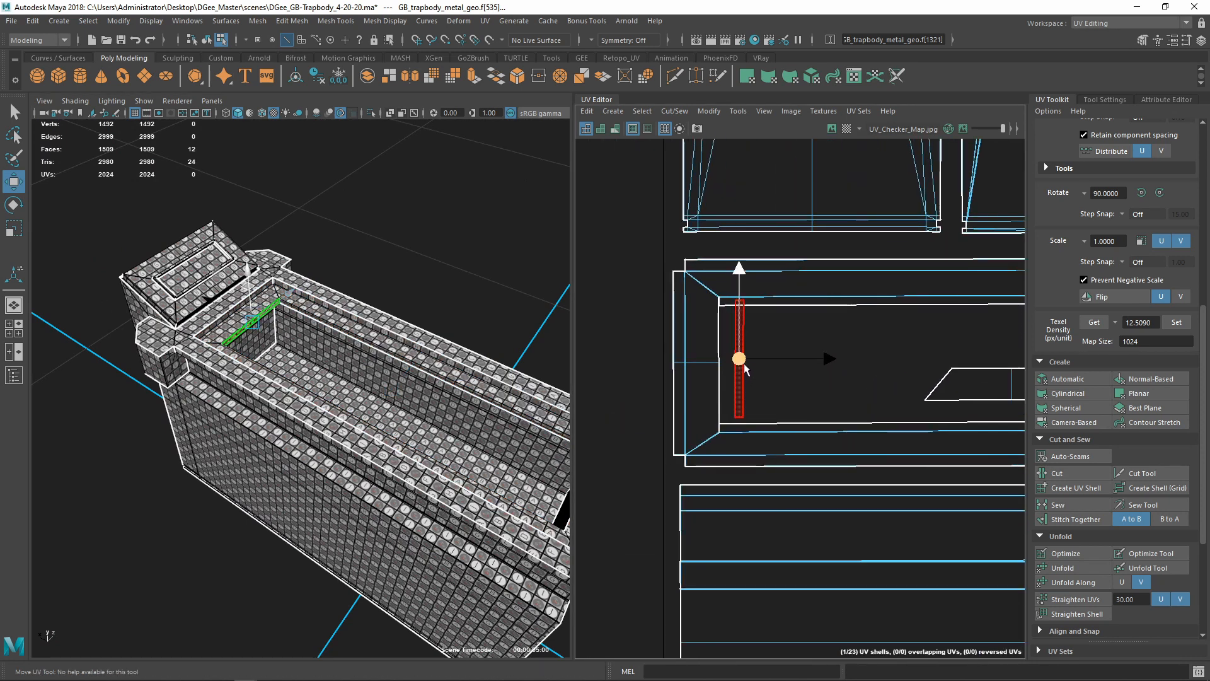
left_click_drag(739, 363, 666, 371)
scroll(784, 387, "down", 3)
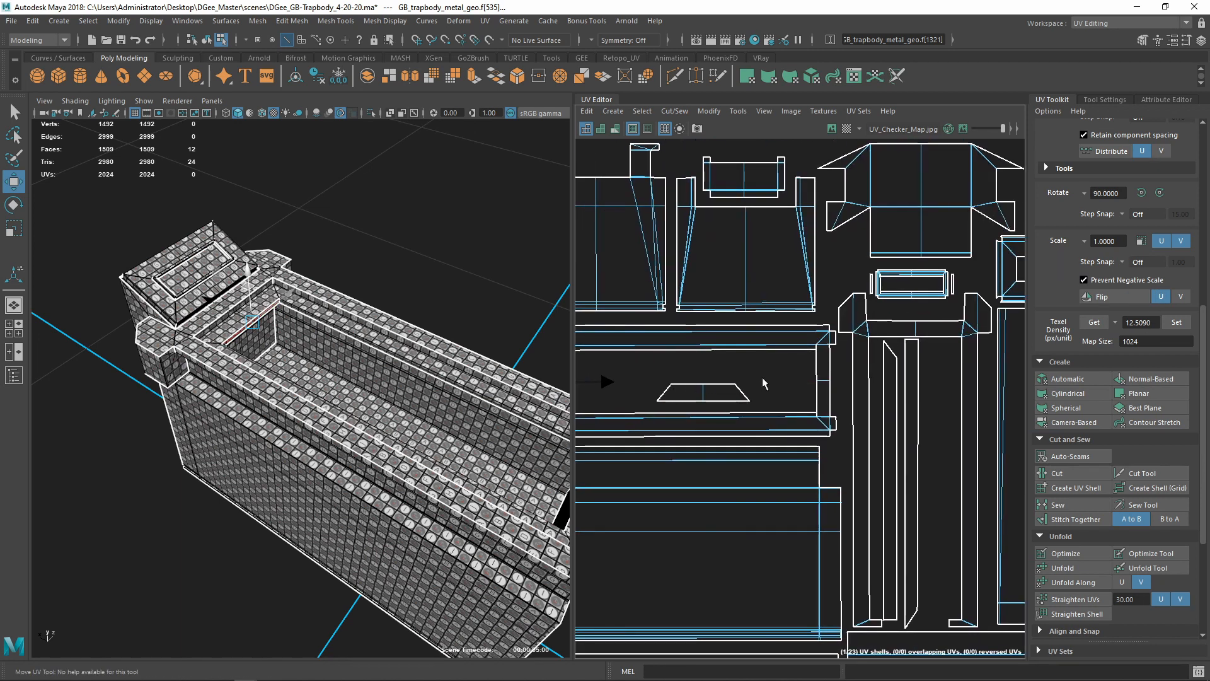
left_click_drag(678, 372, 1010, 372)
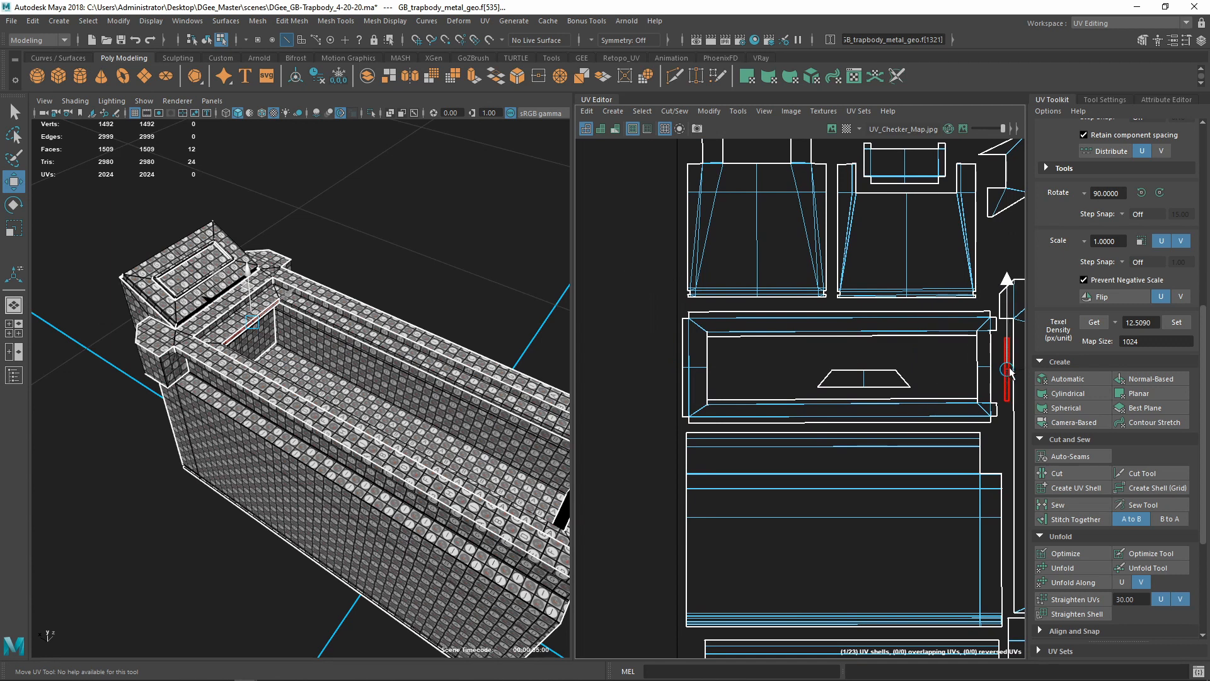
middle_click_drag(1002, 371, 933, 380, "alt")
scroll(882, 375, "up", 2)
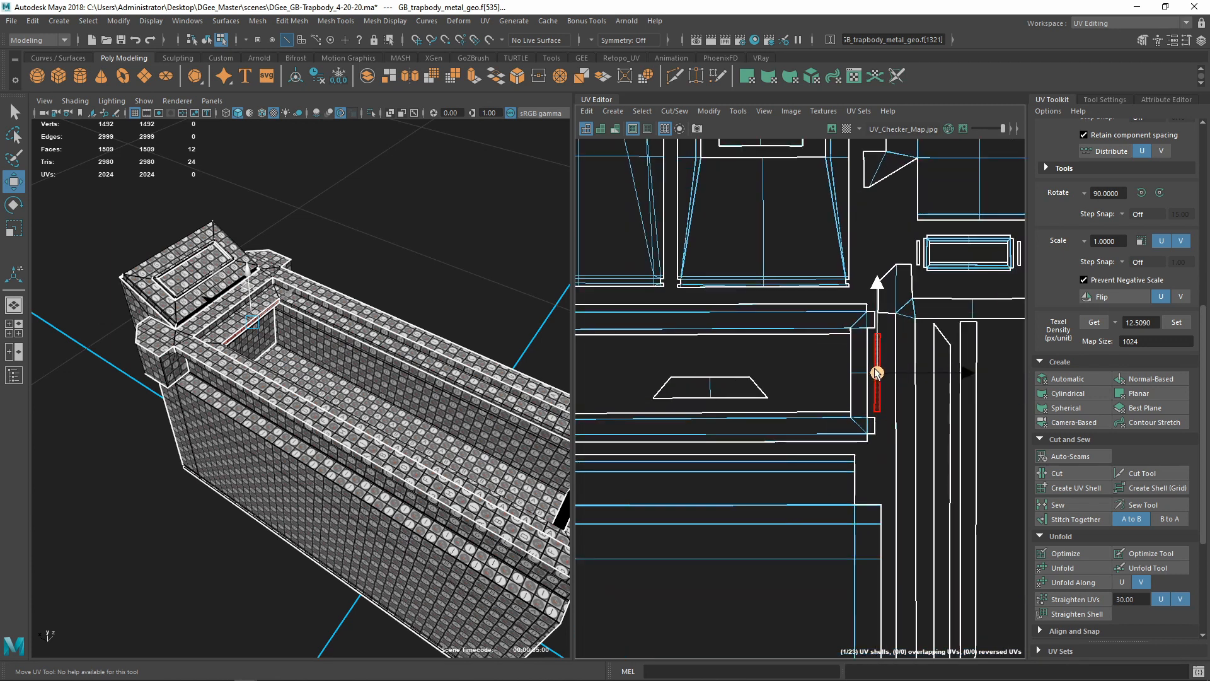
middle_click_drag(770, 372, 848, 392, "alt")
scroll(848, 392, "down", 1)
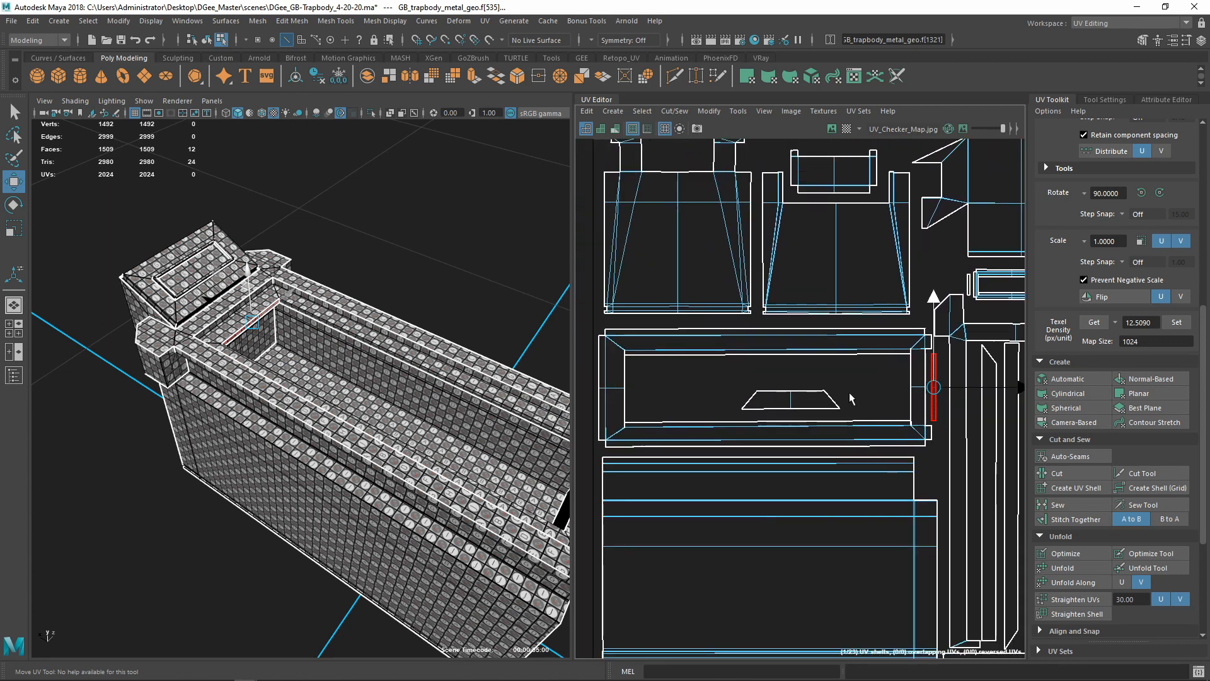
scroll(812, 332, "down", 2)
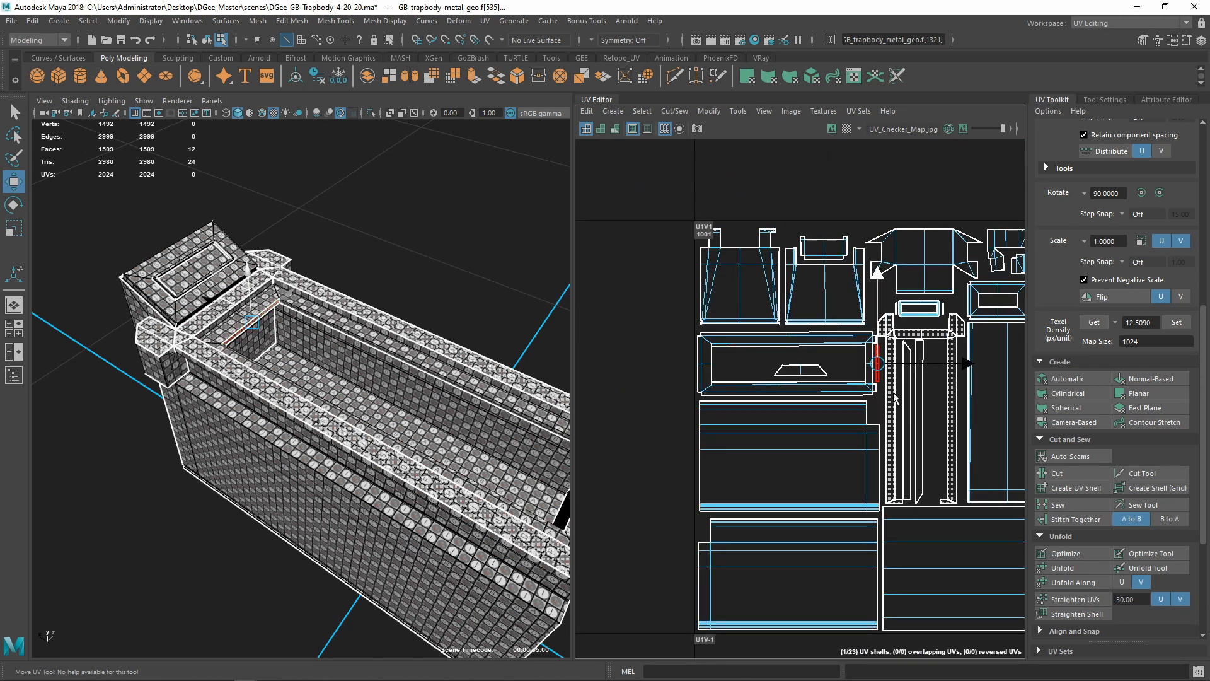
scroll(882, 399, "down", 2)
scroll(882, 399, "up", 3)
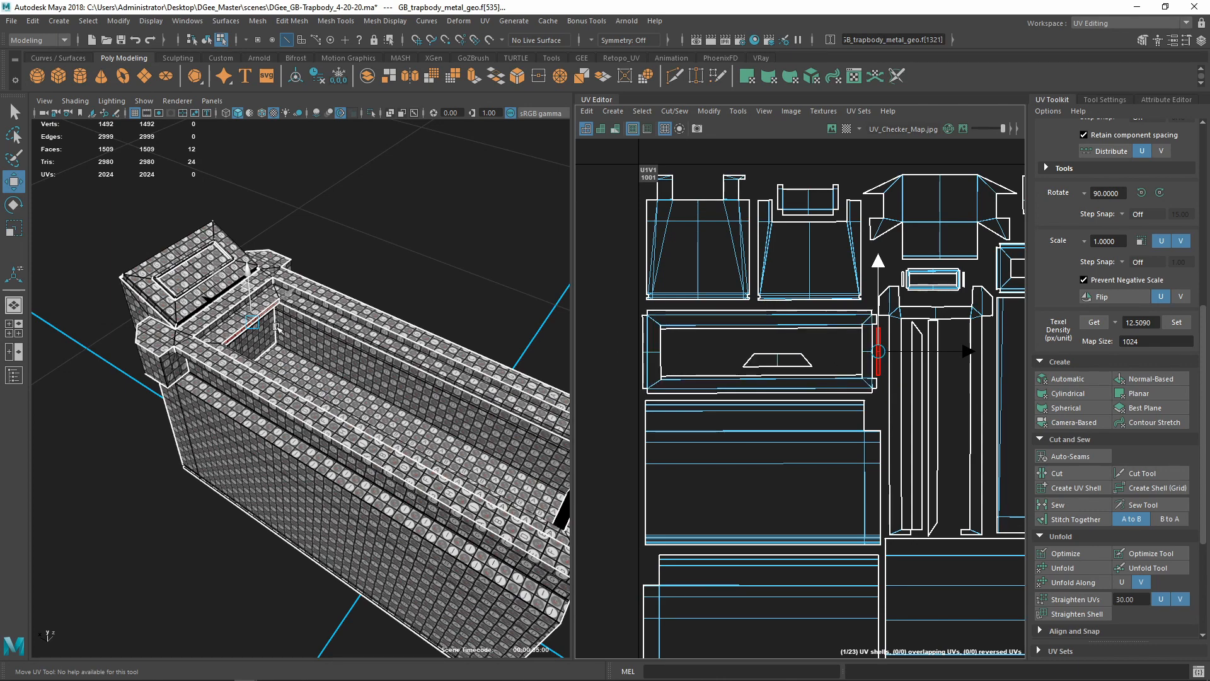
Rotate the short strip by 180° in two 90° turns to align its checker lettering with the adjoining inner wall
left_click_drag(280, 344, 242, 353, "alt")
middle_click_drag(252, 271, 370, 438, "alt")
right_click_drag(370, 438, 473, 498, "alt")
middle_click_drag(472, 498, 387, 428, "alt")
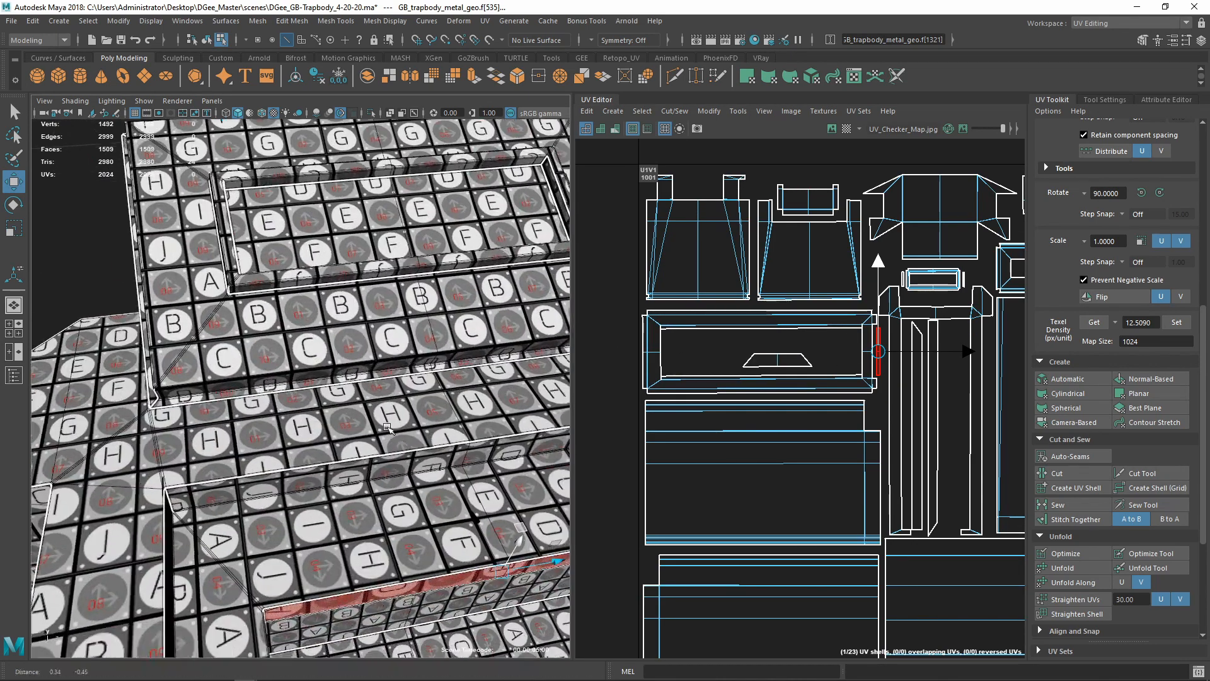
key("f")
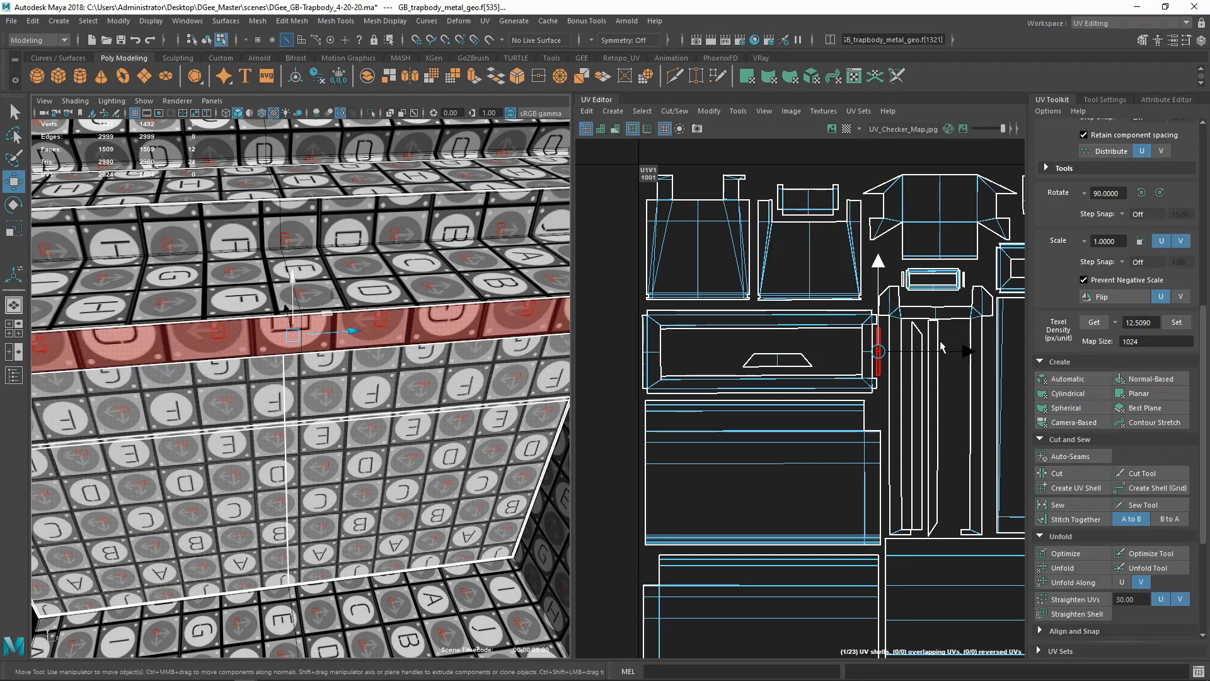
left_click_drag(878, 262, 879, 261)
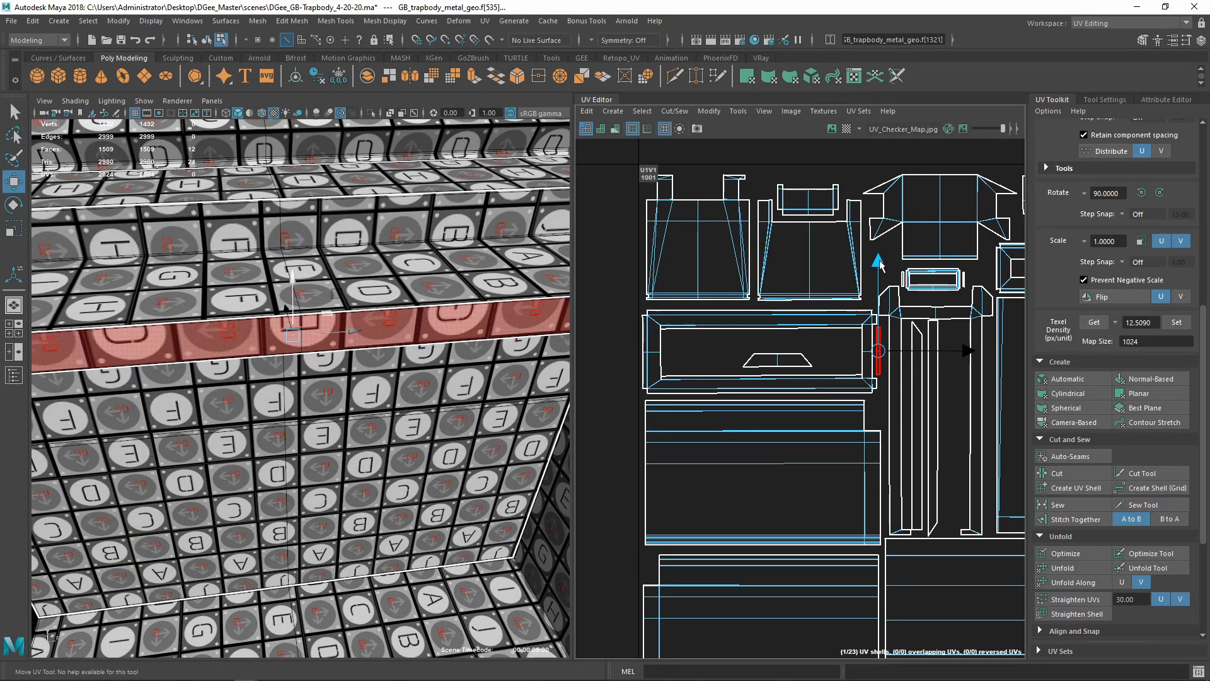
scroll(613, 337, "down", 1)
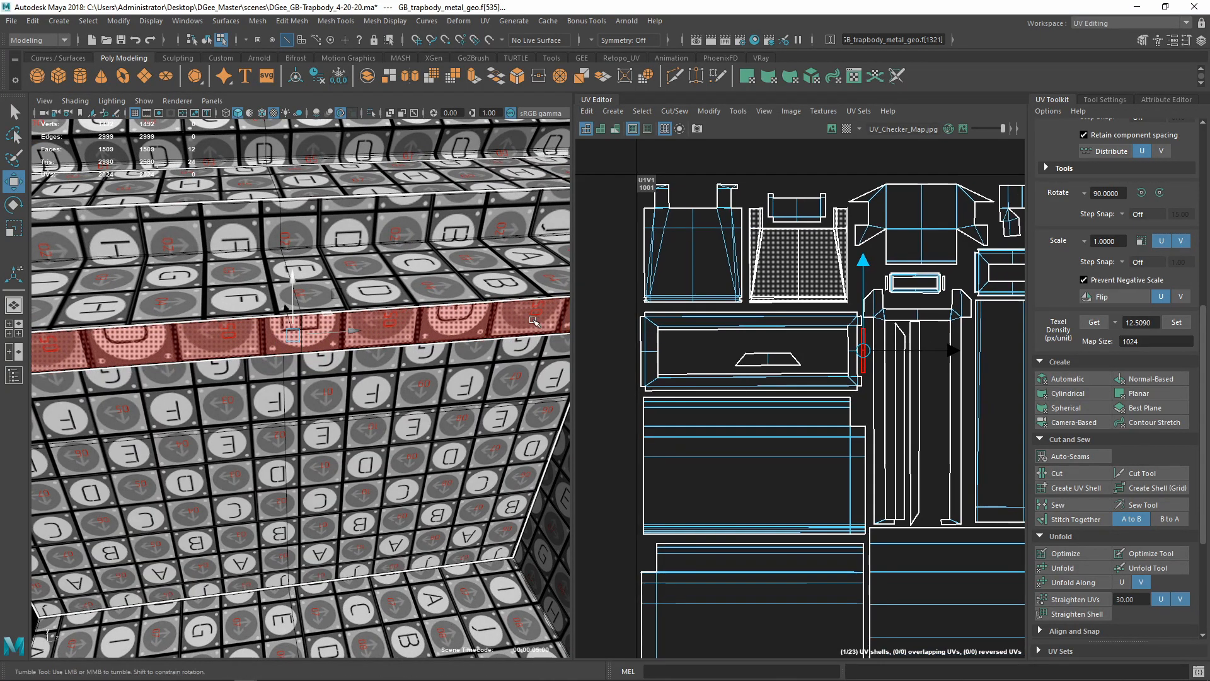
left_click_drag(527, 334, 480, 304, "alt")
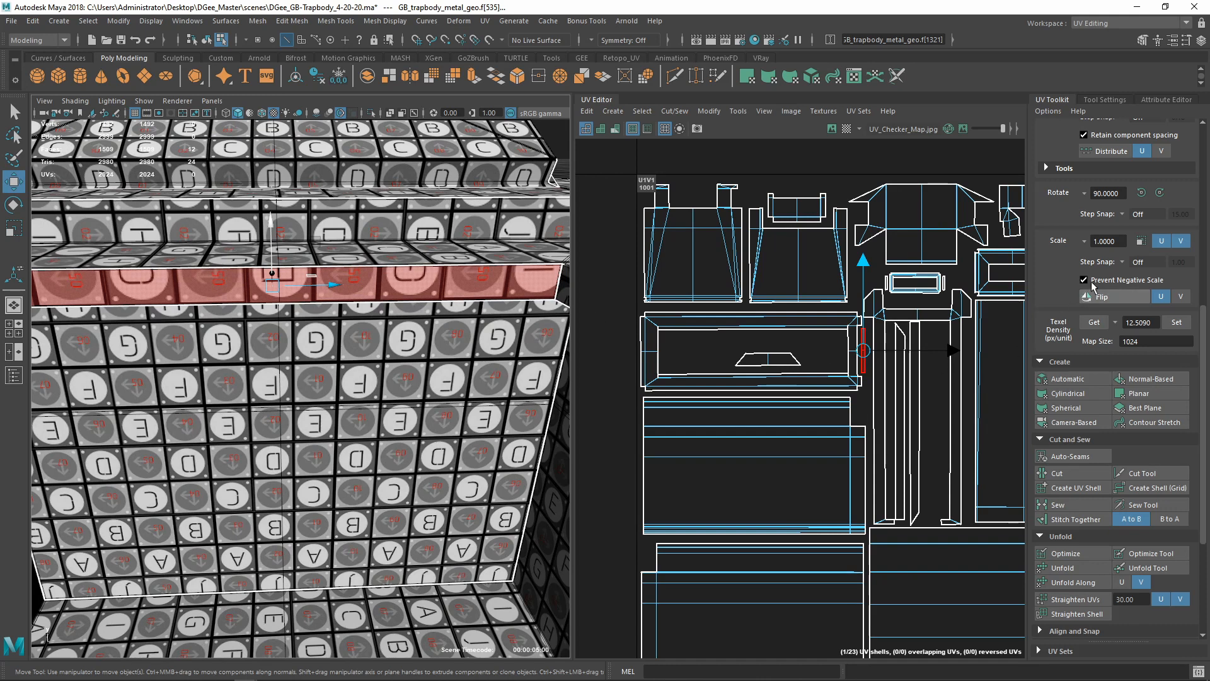
left_click(1159, 193)
left_click(1158, 192)
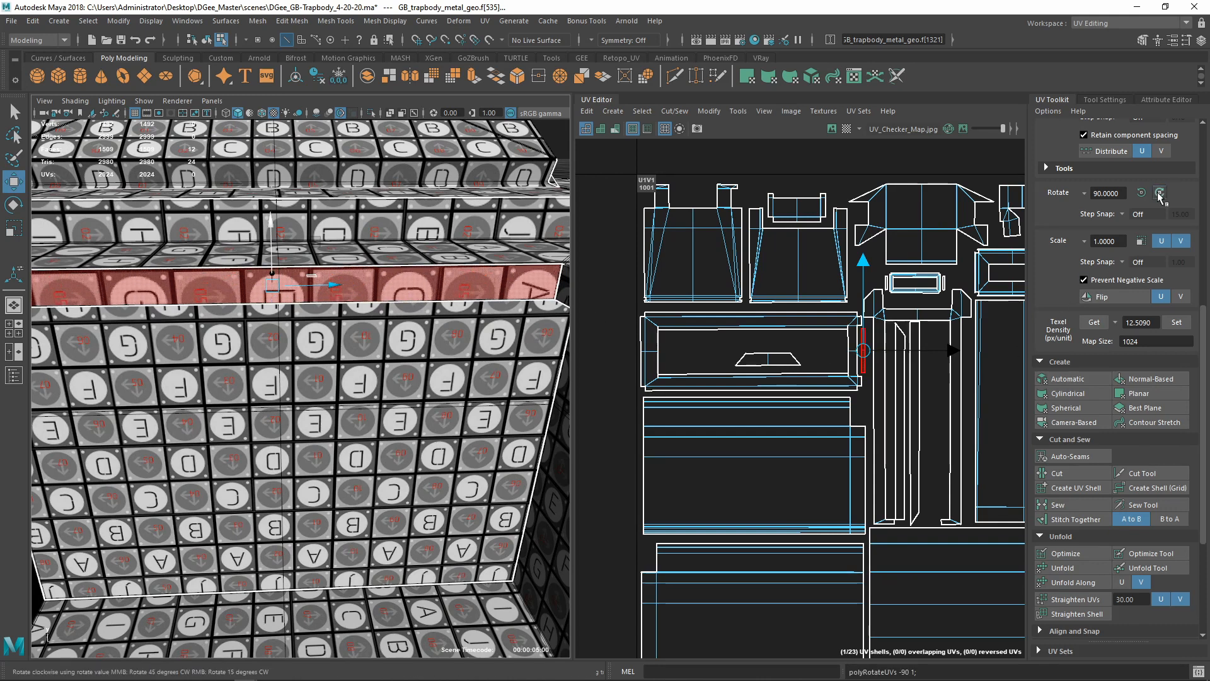
Scale the short strip up slightly to match the surrounding checker size and nudge it into place in its gap
left_click_drag(523, 328, 481, 424, "alt")
scroll(895, 356, "up", 3)
scroll(884, 358, "up", 2)
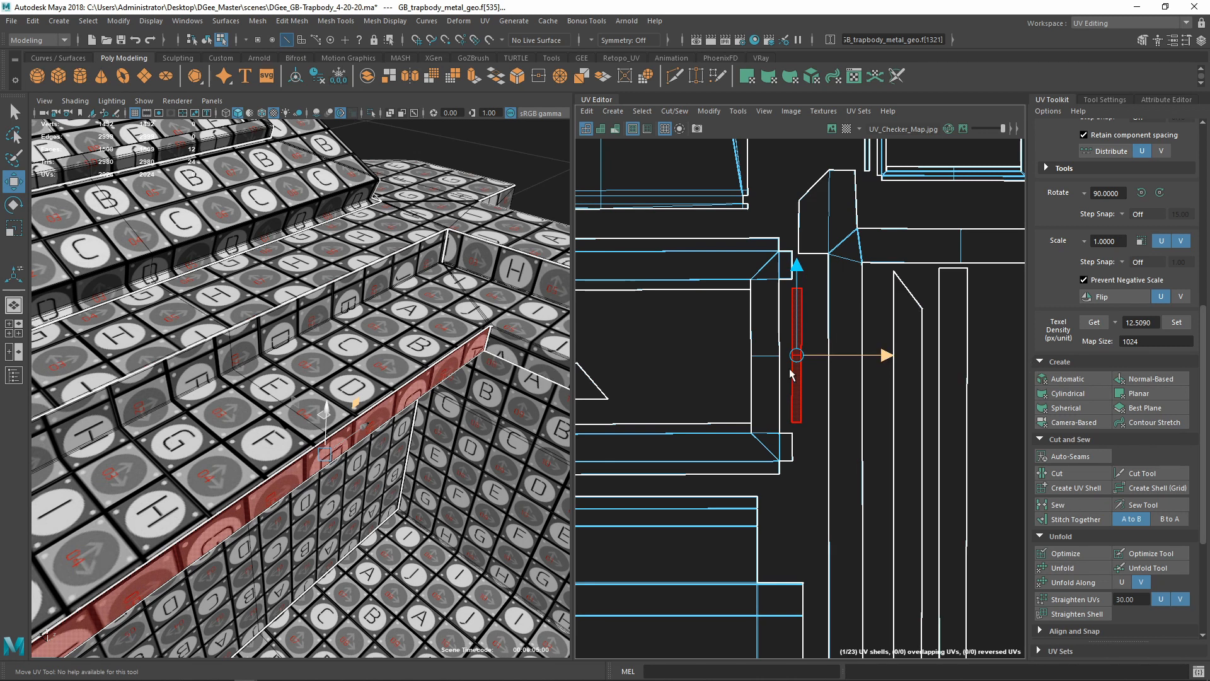
key("r")
left_click_drag(797, 354, 806, 351)
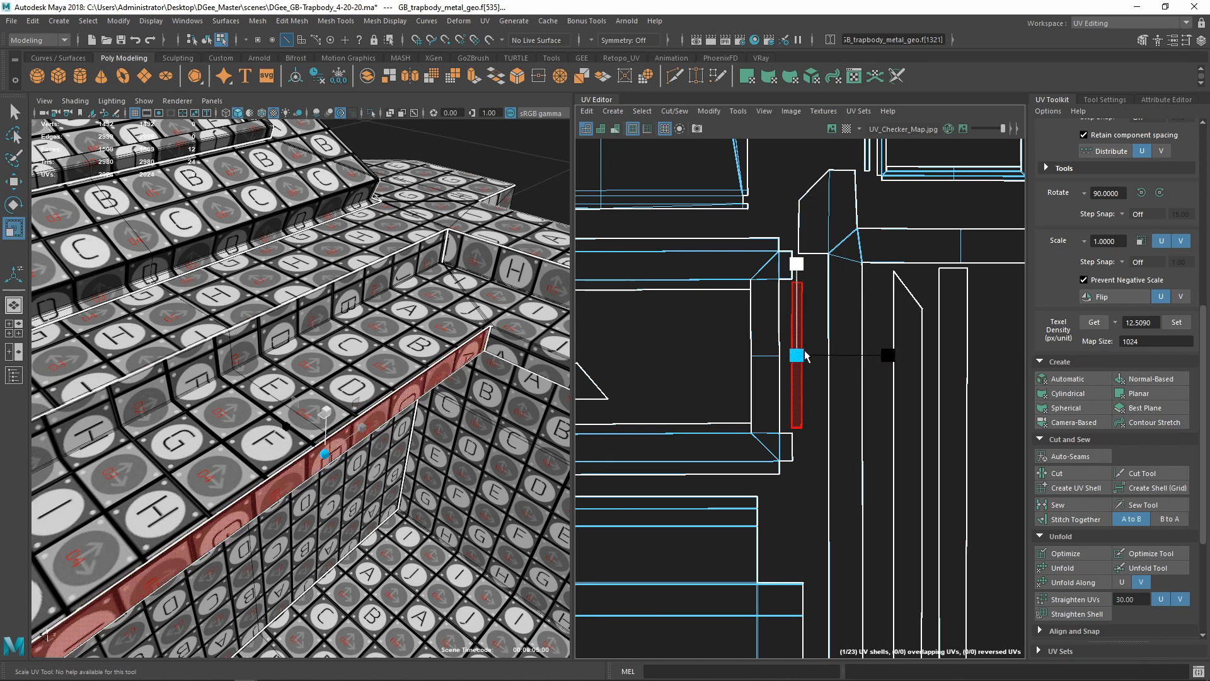
left_click_drag(364, 399, 320, 492, "alt")
key("w")
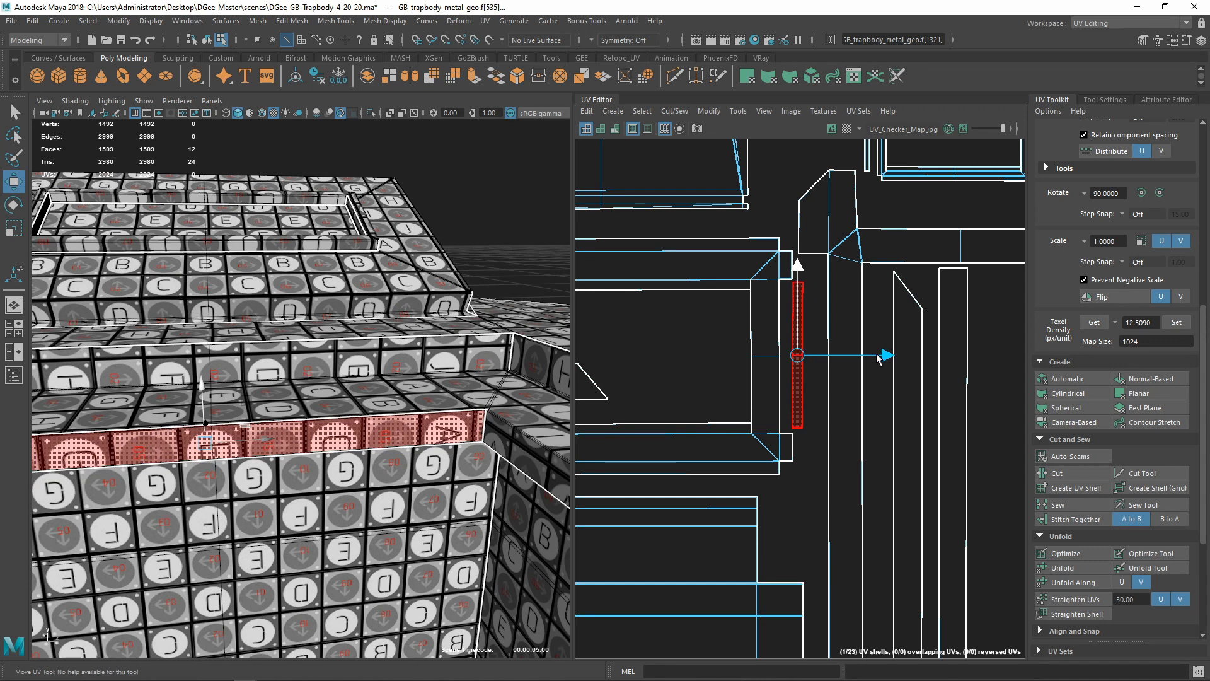
left_click_drag(877, 355, 876, 355)
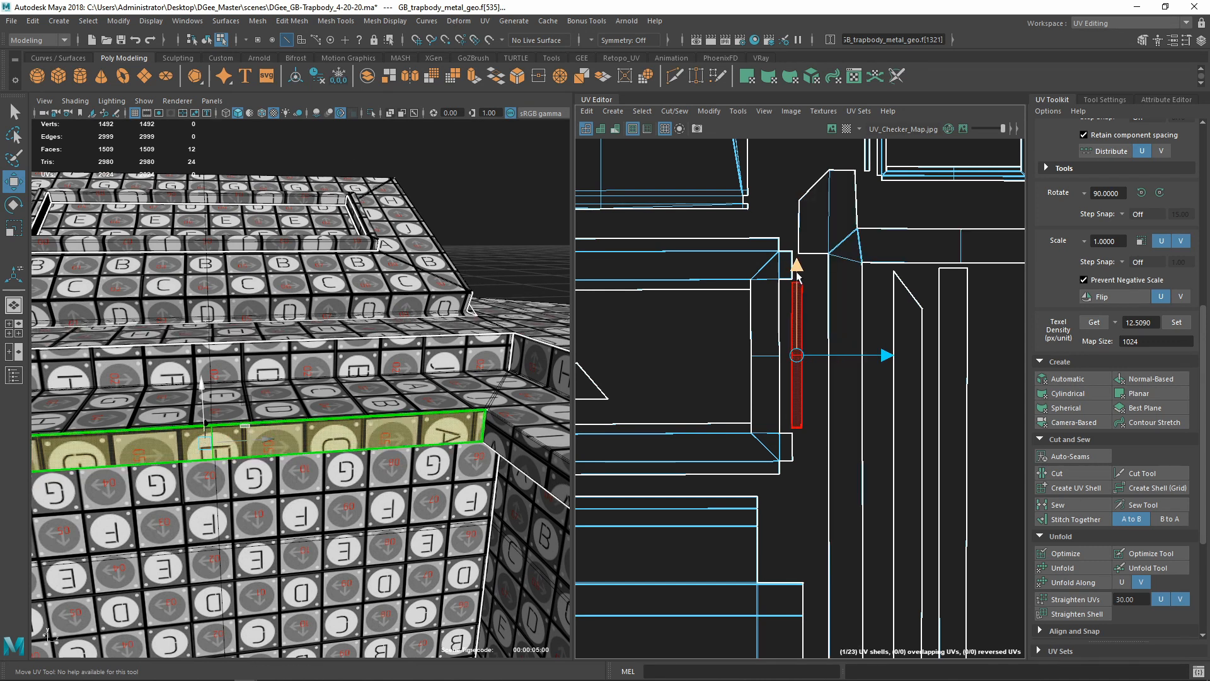
left_click_drag(798, 271, 797, 273)
Return the model to object mode and review the checker texture from the other side along with the whole UV layout
scroll(786, 350, "down", 5)
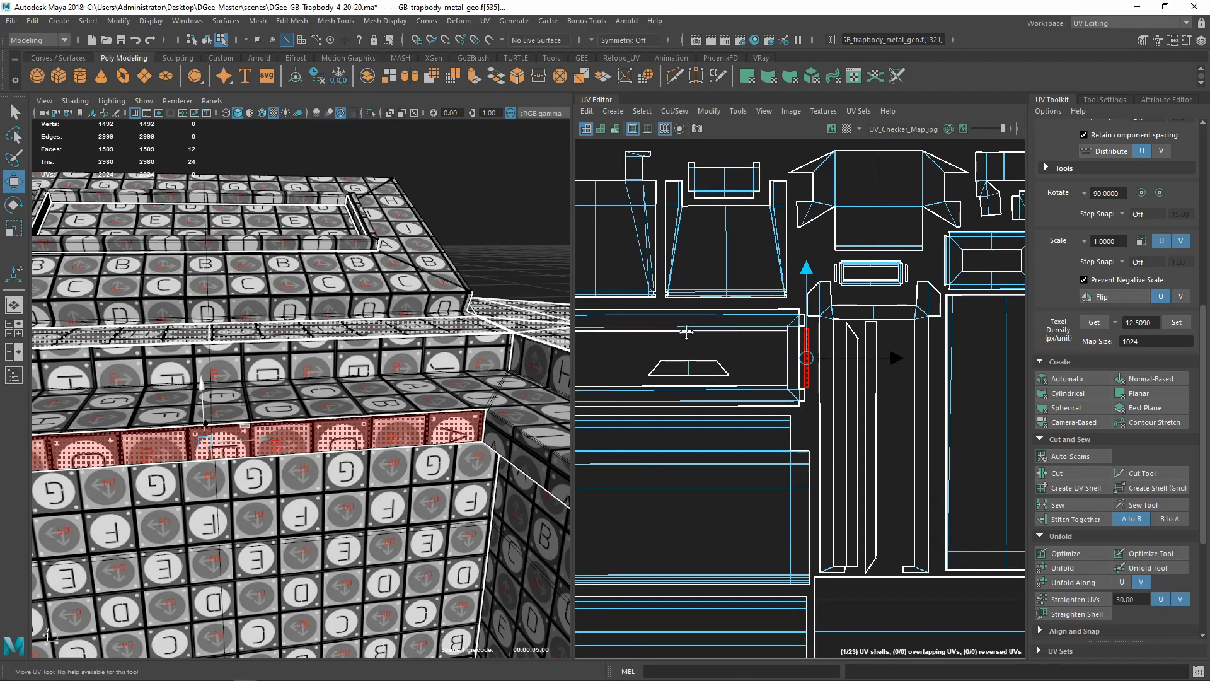
middle_click_drag(787, 354, 903, 355, "alt")
scroll(375, 364, "down", 5)
left_click_drag(374, 364, 434, 397, "alt")
right_click_drag(435, 397, 365, 399, "alt")
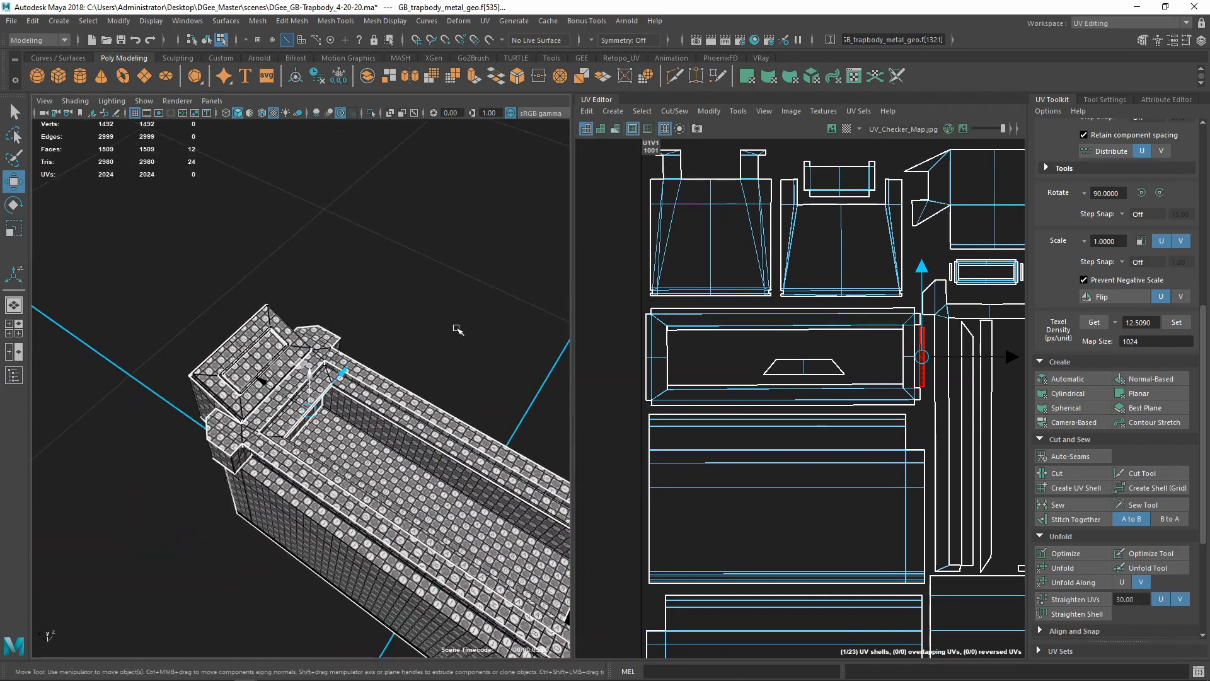
middle_click_drag(423, 416, 389, 327, "alt")
right_click_drag(389, 327, 444, 316, "alt")
left_click_drag(306, 293, 409, 262, "alt")
right_click_drag(410, 262, 469, 244)
scroll(469, 246, "down", 5)
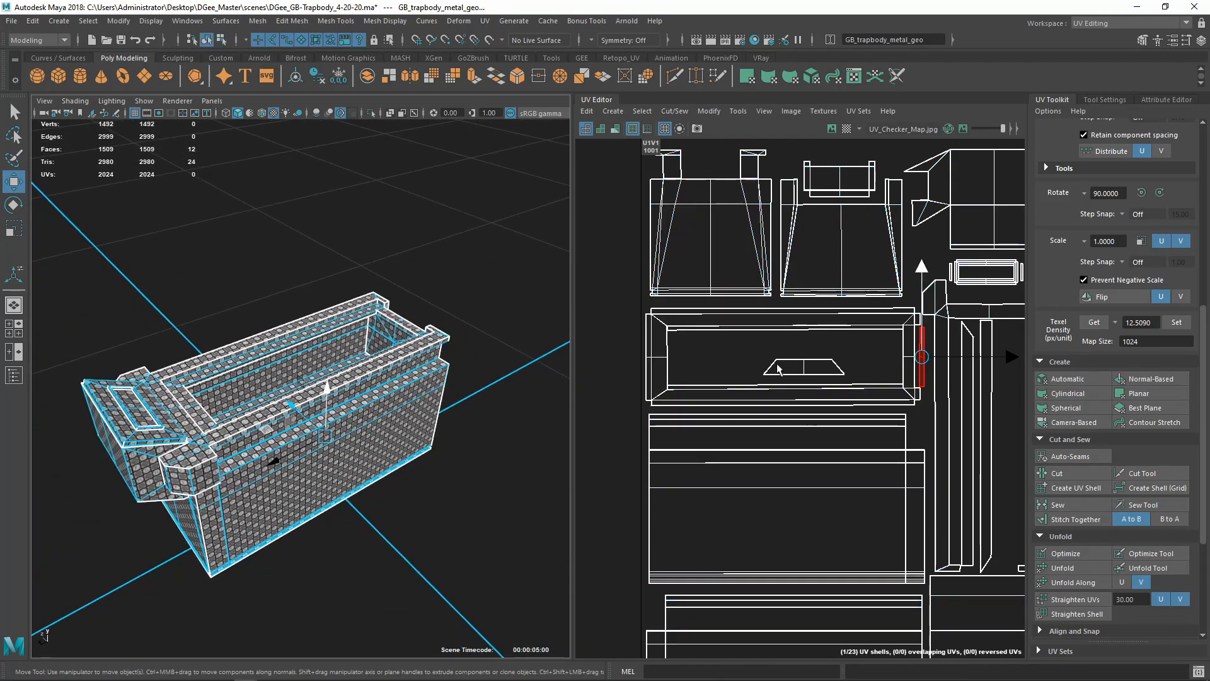
scroll(779, 369, "down", 5)
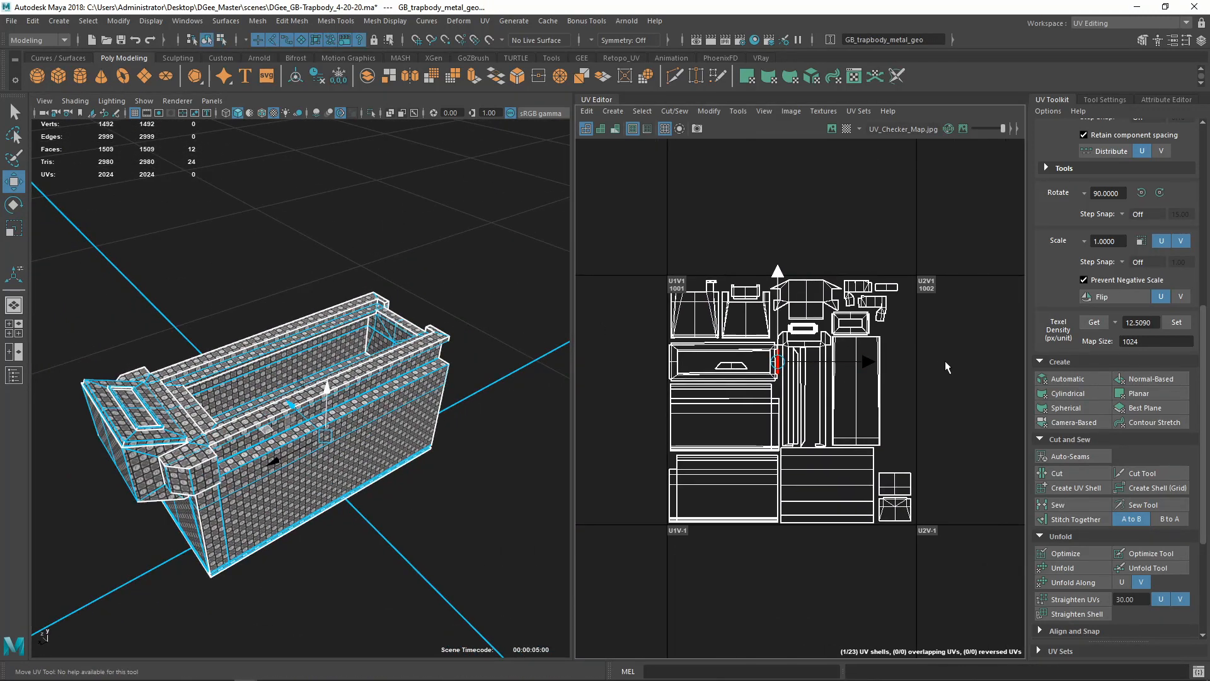
Switch the UV layout to UV shell selection and review the remaining free space in tile 1001
right_click_drag(886, 258, 939, 252)
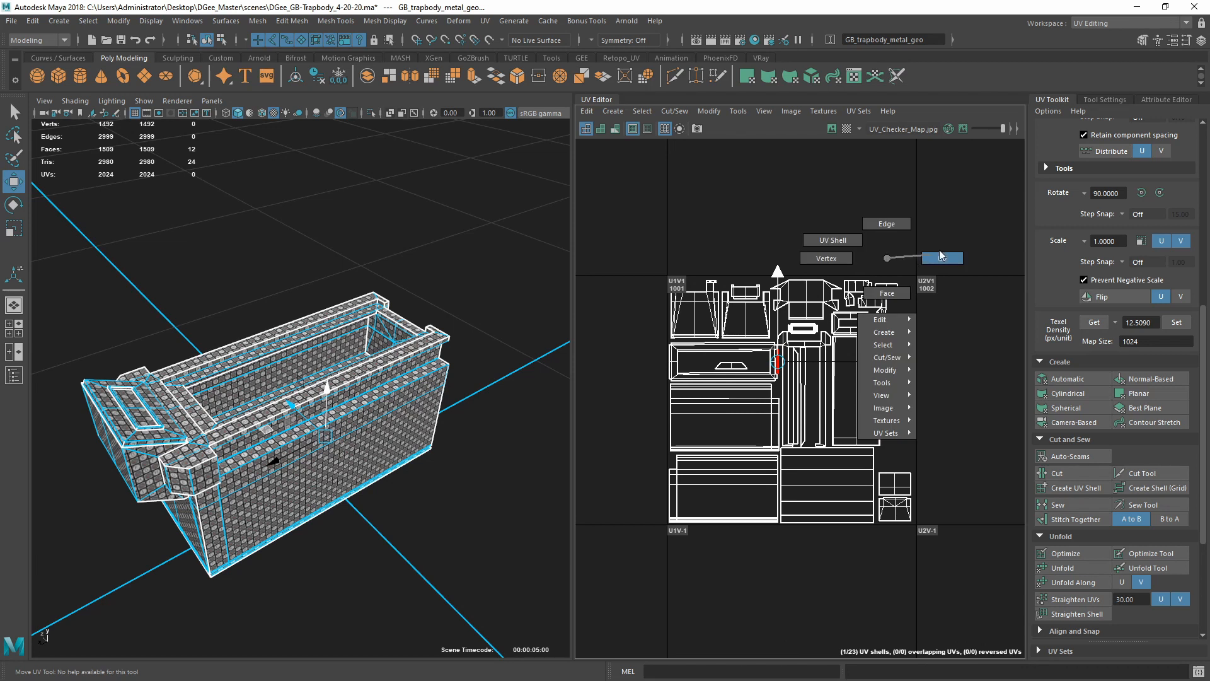
right_click_drag(845, 234, 846, 235)
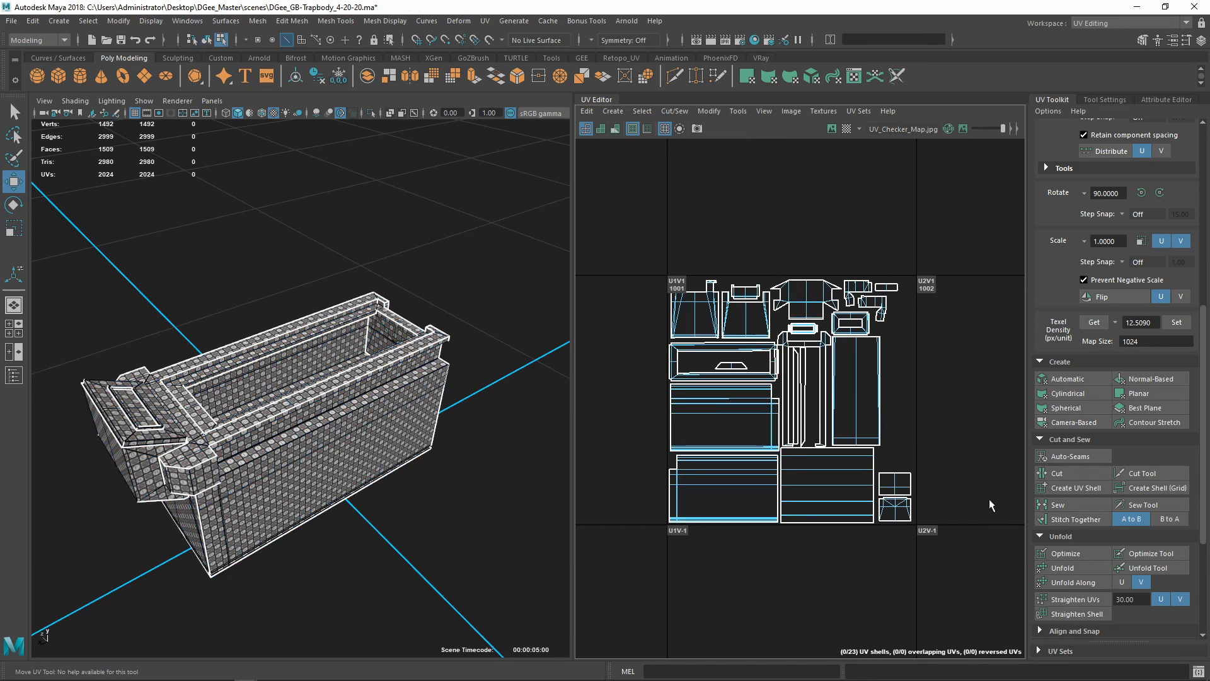
scroll(989, 500, "up", 2)
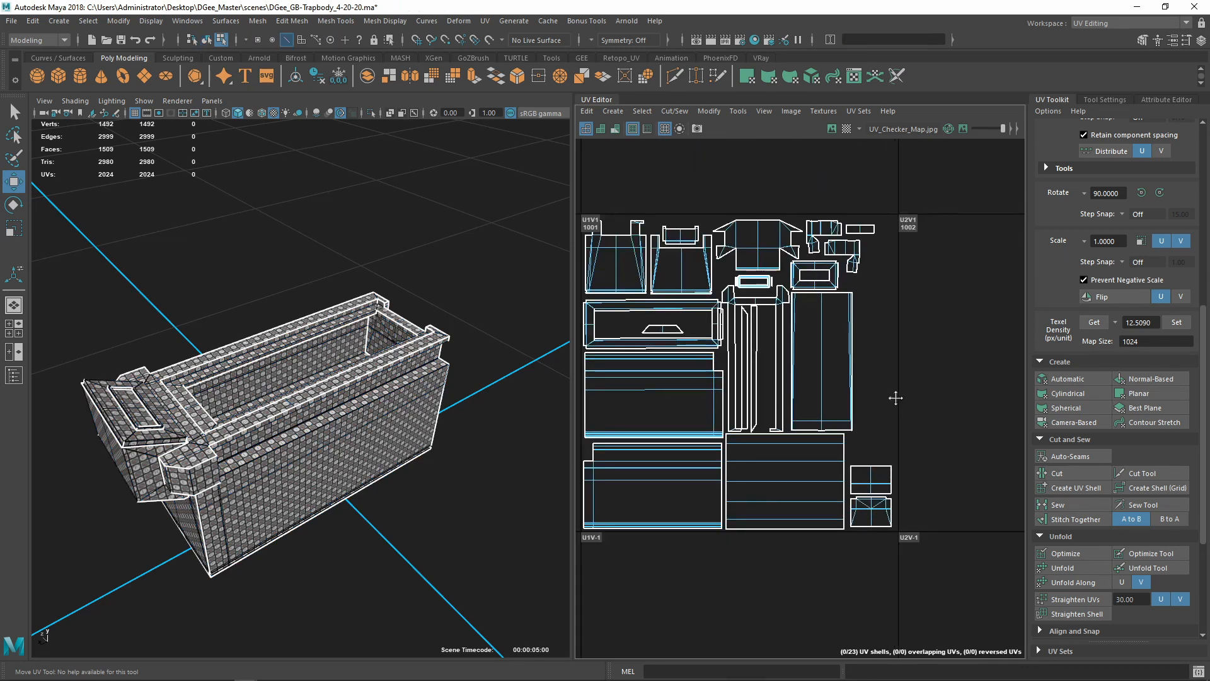
middle_click_drag(895, 398, 964, 429, "alt")
right_click_drag(940, 370, 953, 403, "alt")
middle_click_drag(954, 403, 937, 439, "alt")
right_click_drag(937, 380, 924, 356, "alt")
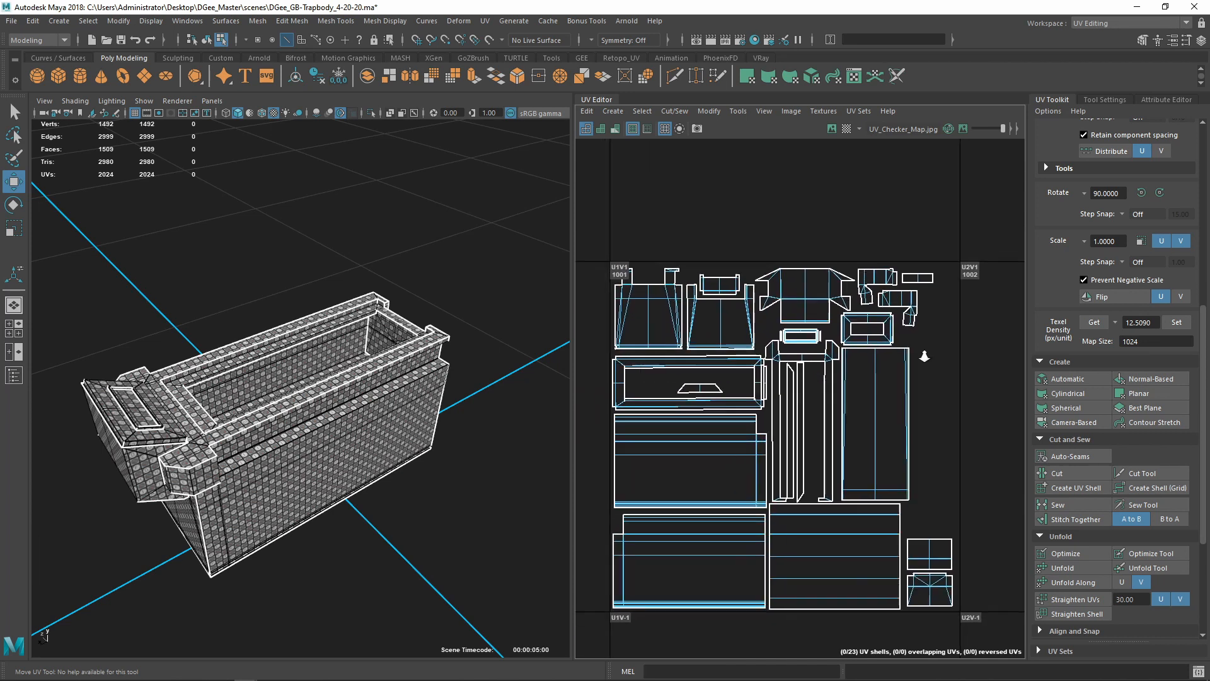